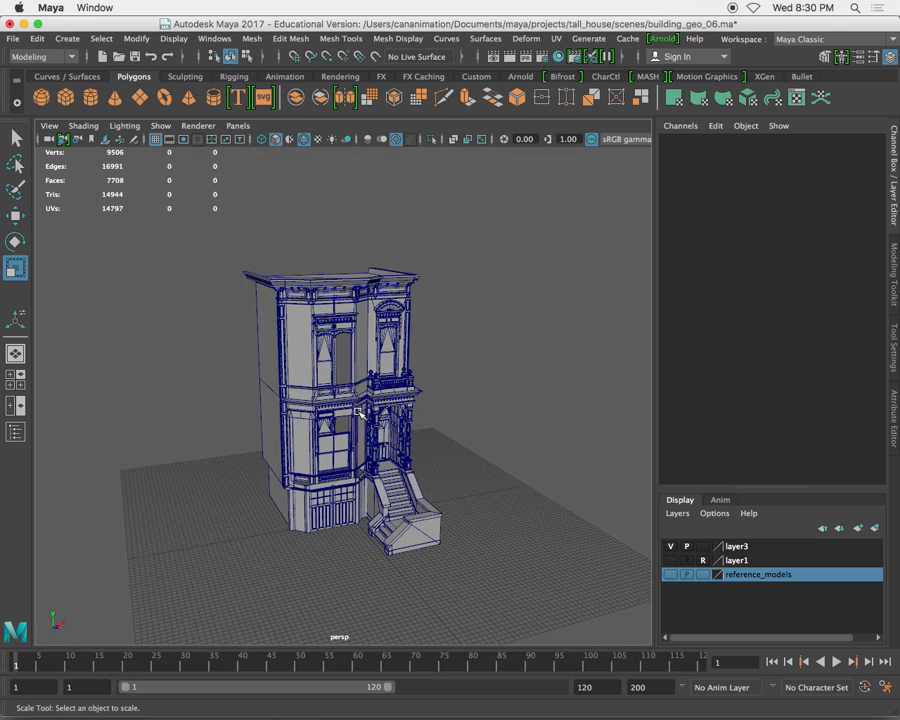
right_drag(352, 300, 416, 278)
click(326, 338)
click(458, 340)
key(space)
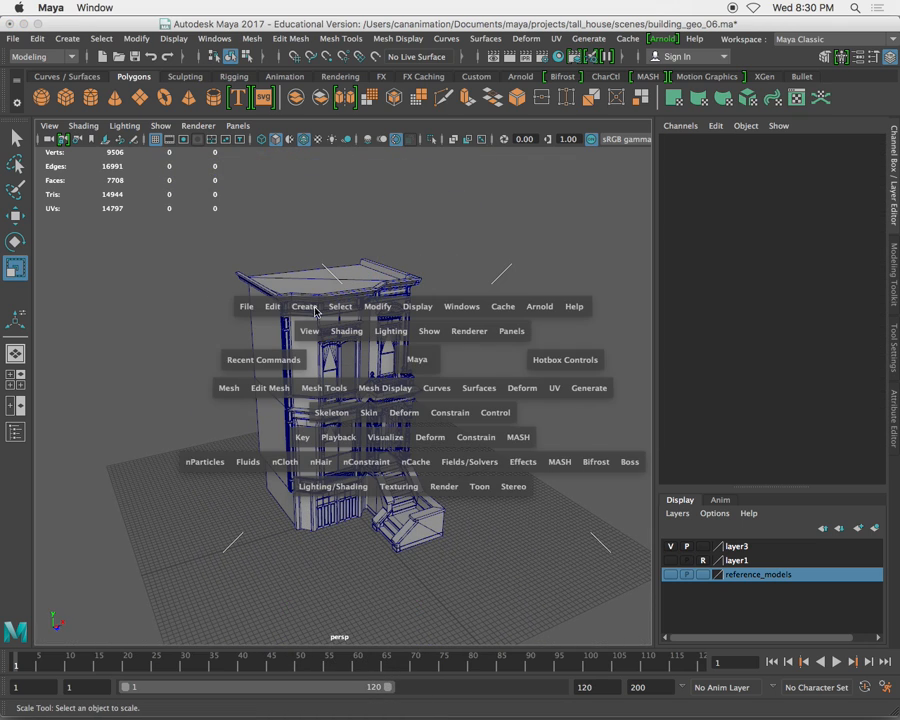
click(304, 306)
mouse_move(381, 362)
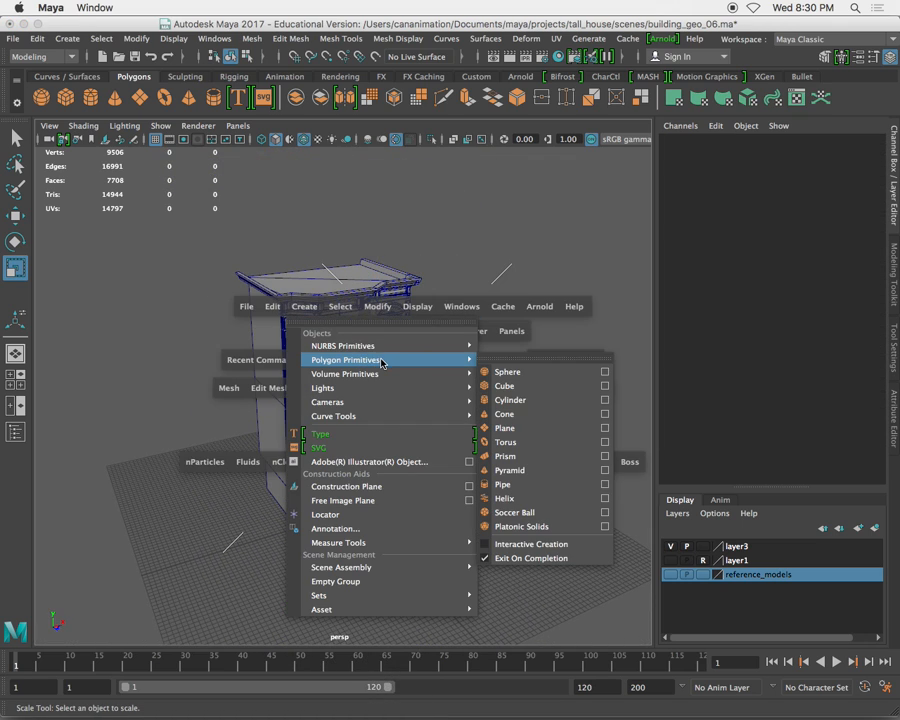
click(560, 442)
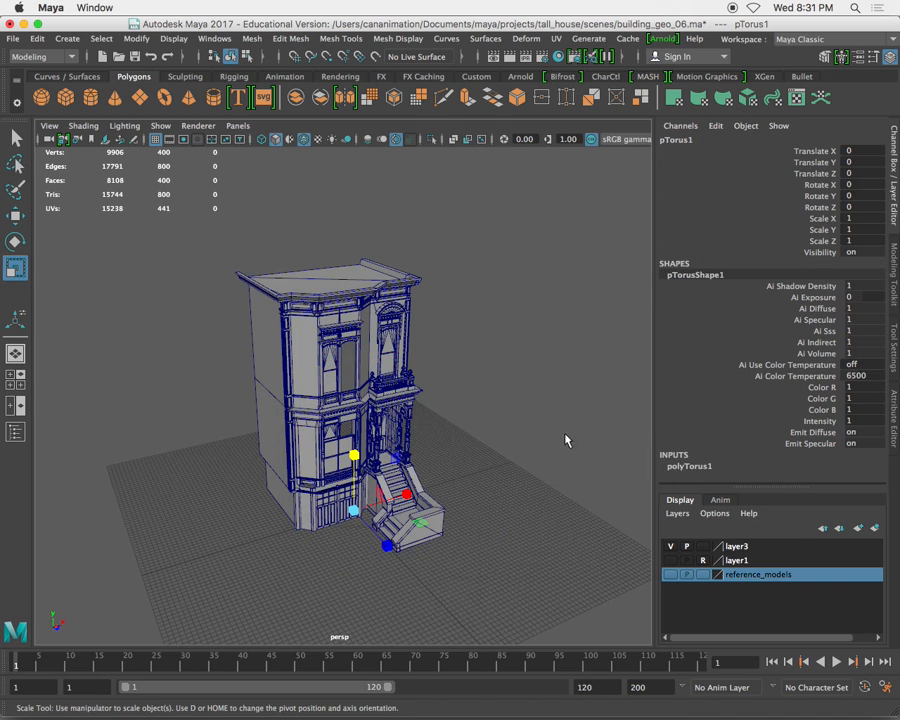
key(space)
key(space)
key(Delete)
- Create a polygon plane and scale it up into a large ground surface extending well beyond the building on all sides
key(space)
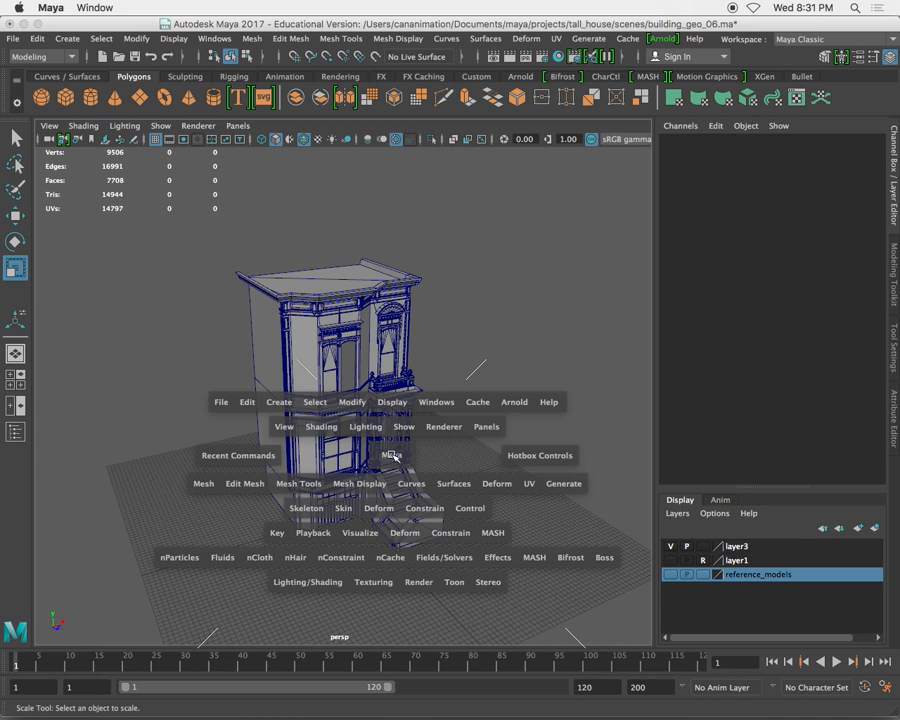
click(279, 401)
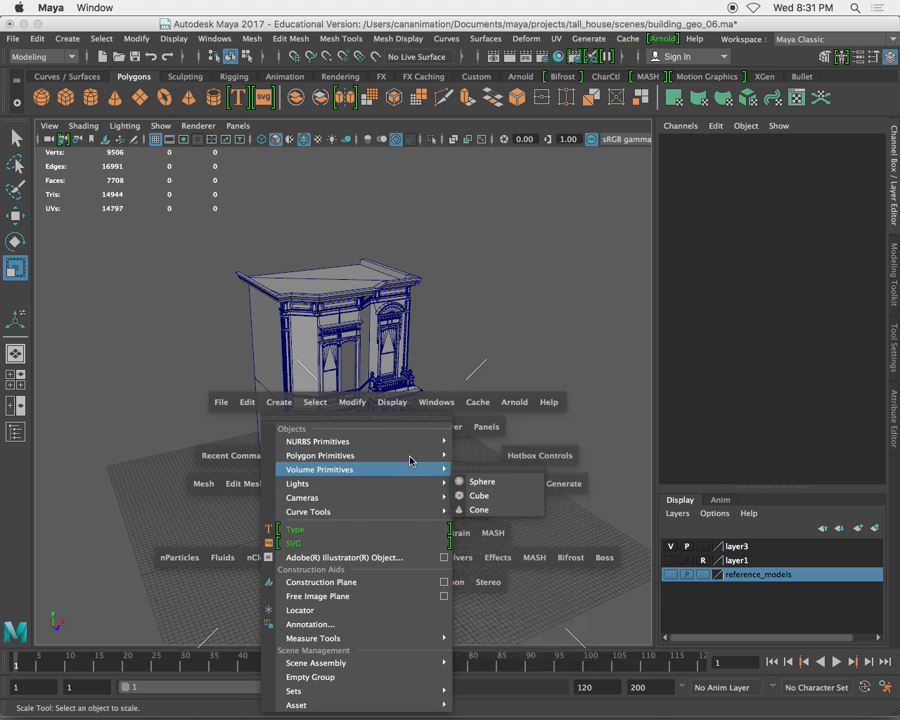
mouse_move(448, 456)
click(518, 524)
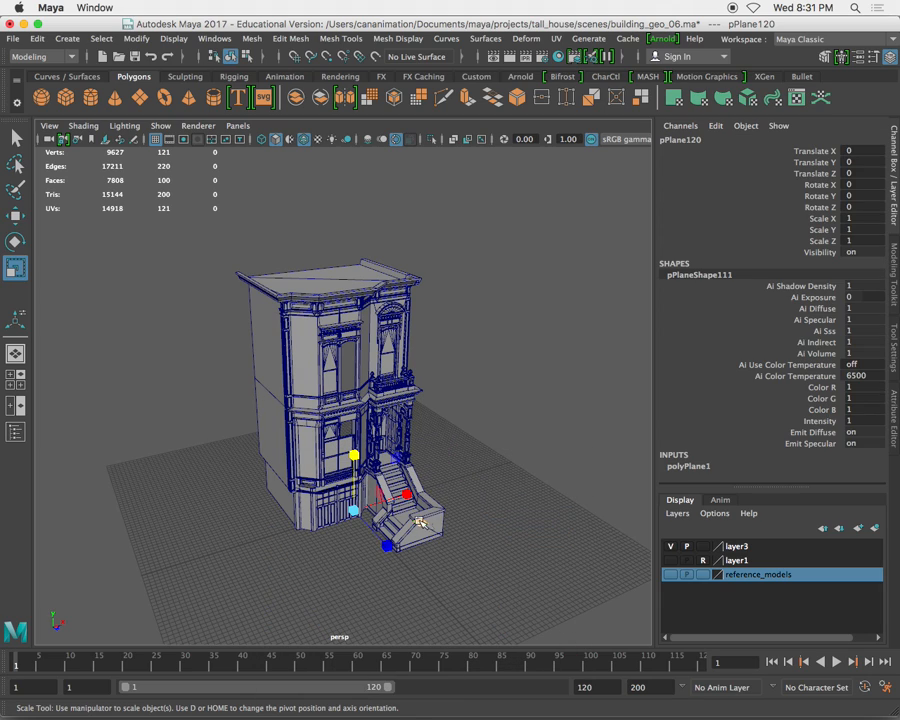
drag(354, 512, 849, 487)
click(538, 312)
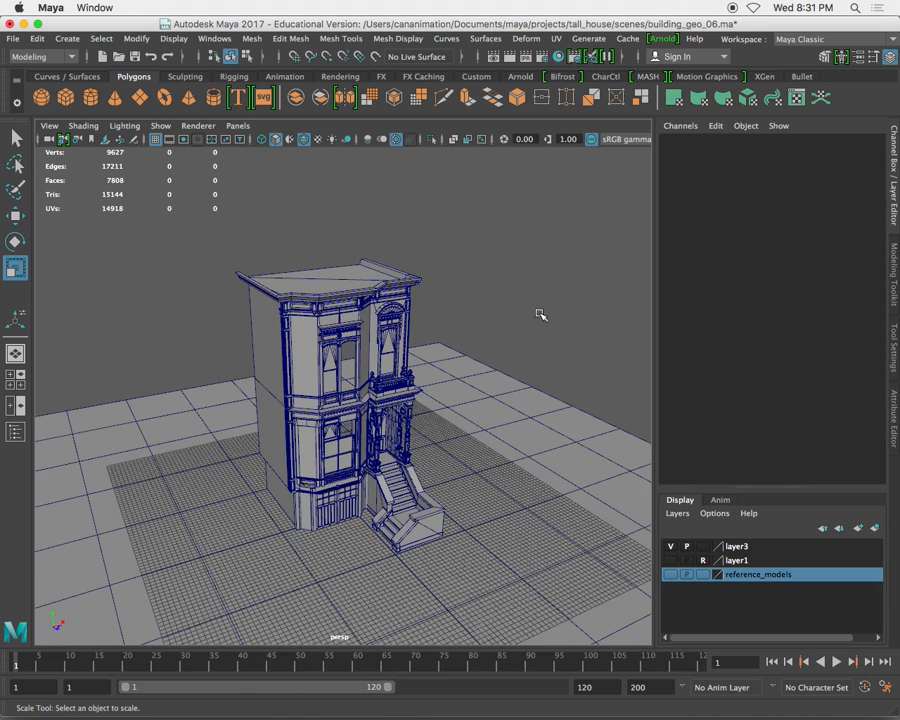
alt+right_drag(541, 393, 488, 422)
click(488, 422)
drag(352, 488, 563, 440)
click(543, 299)
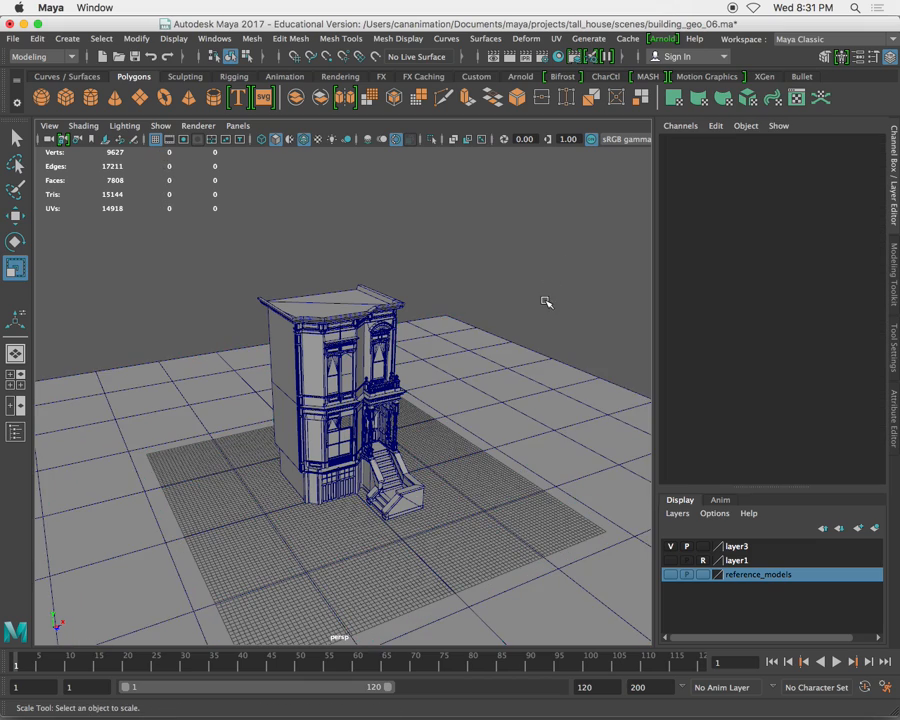
- Create a polygon sphere and scale it uniformly to about 136
alt+right_drag(406, 285, 449, 341)
alt+drag(449, 341, 423, 287)
alt+right_drag(421, 286, 451, 323)
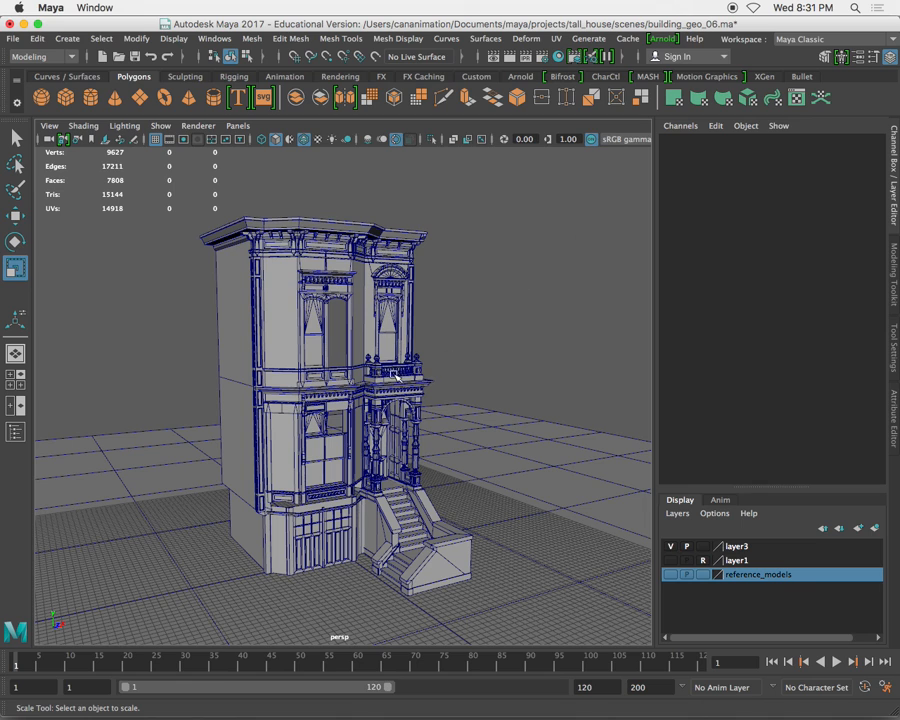
alt+drag(278, 264, 246, 313)
key(space)
click(227, 299)
mouse_move(310, 354)
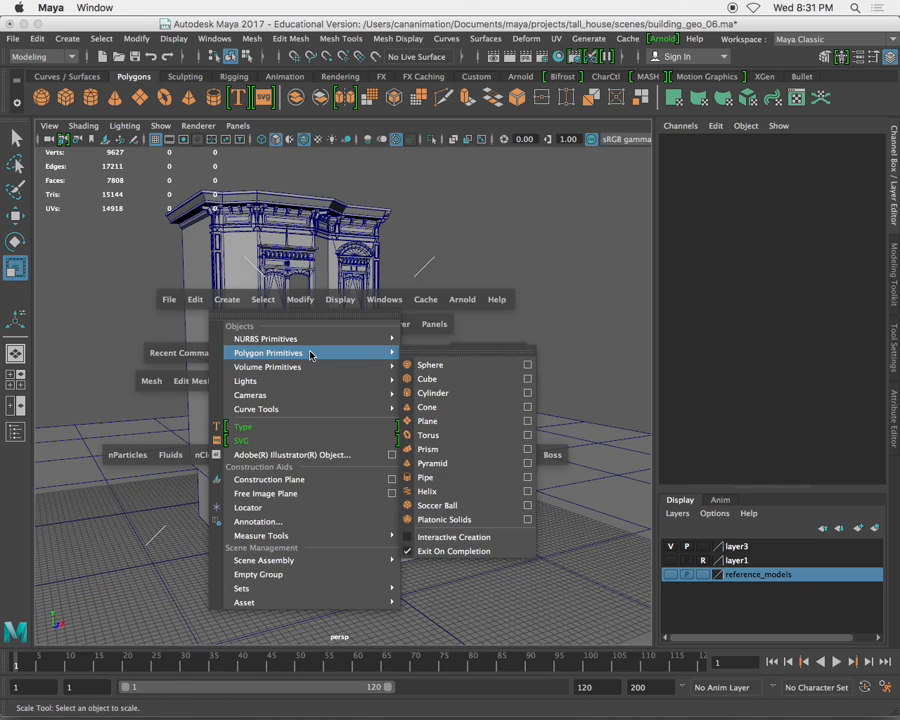
click(468, 374)
alt+drag(402, 408, 312, 250)
key(w)
key(r)
drag(330, 323, 488, 316)
- Move the sphere beside the building's upper floor and place a duplicate directly below it, at about Y 561
key(w)
drag(436, 268, 456, 305)
key(super+d)
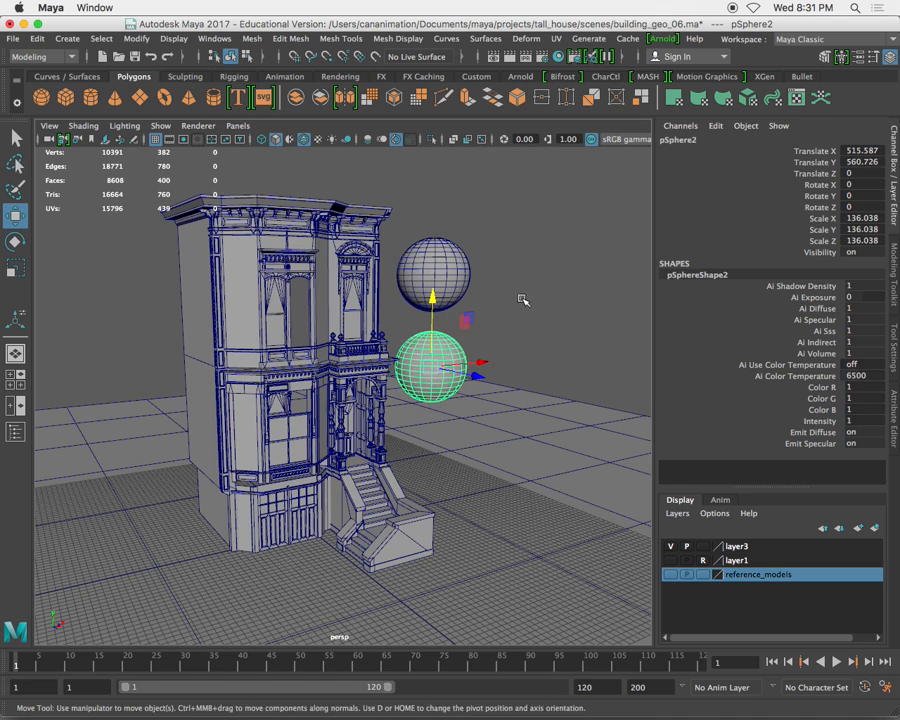
click(522, 299)
alt+right_drag(522, 299, 468, 296)
- Delete the construction history of all objects in the scene
click(13, 38)
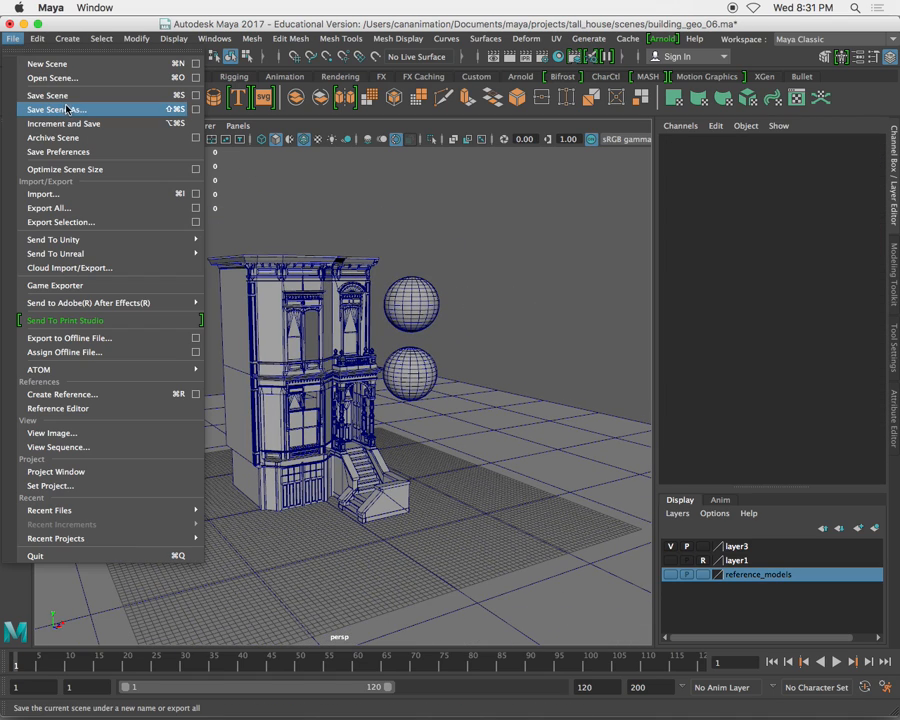
mouse_move(67, 38)
mouse_move(37, 38)
mouse_move(185, 217)
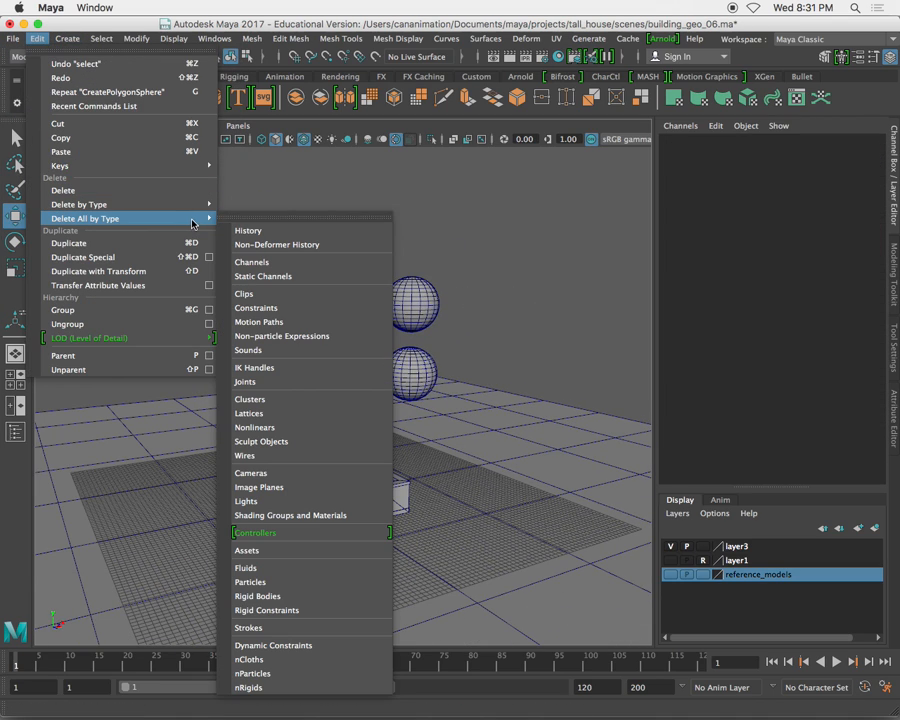
click(245, 229)
- Save the scene under the new name building_geo_06_a.ma as Maya ASCII, accepting the student version notice
click(11, 38)
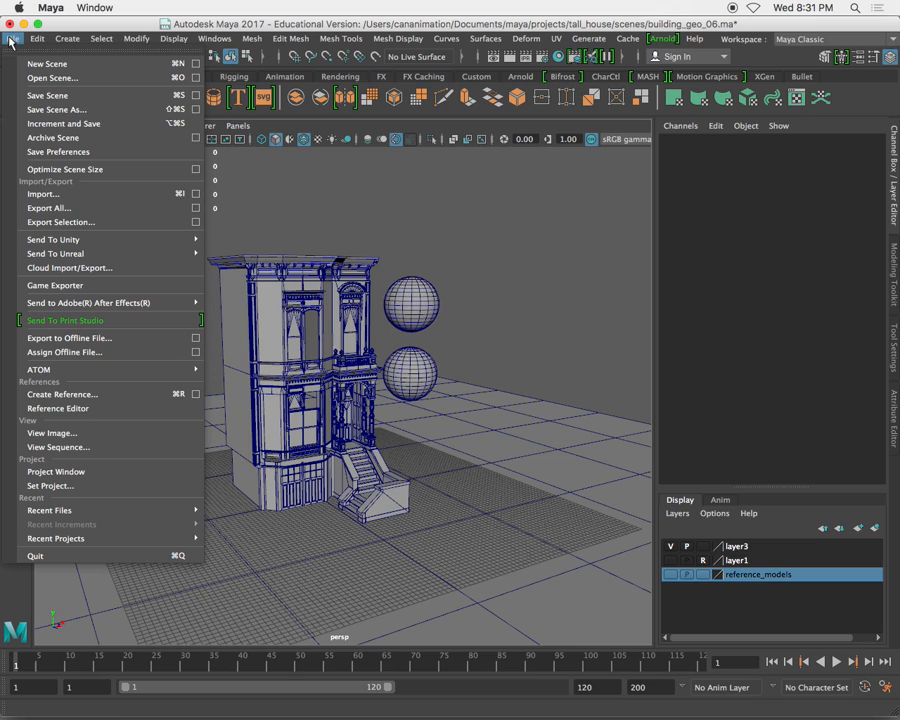
click(84, 113)
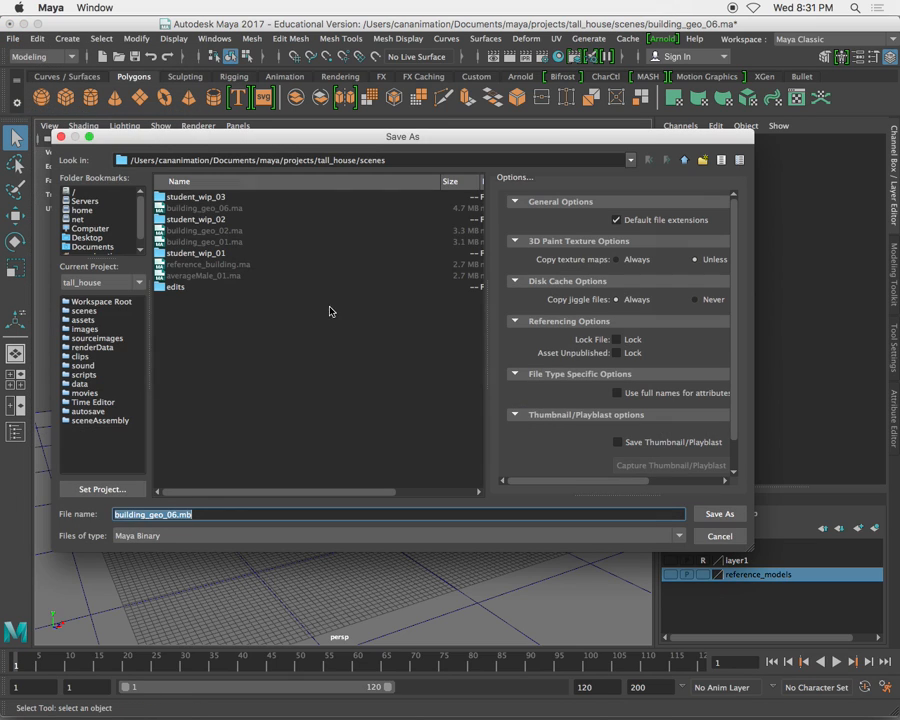
click(207, 537)
click(198, 549)
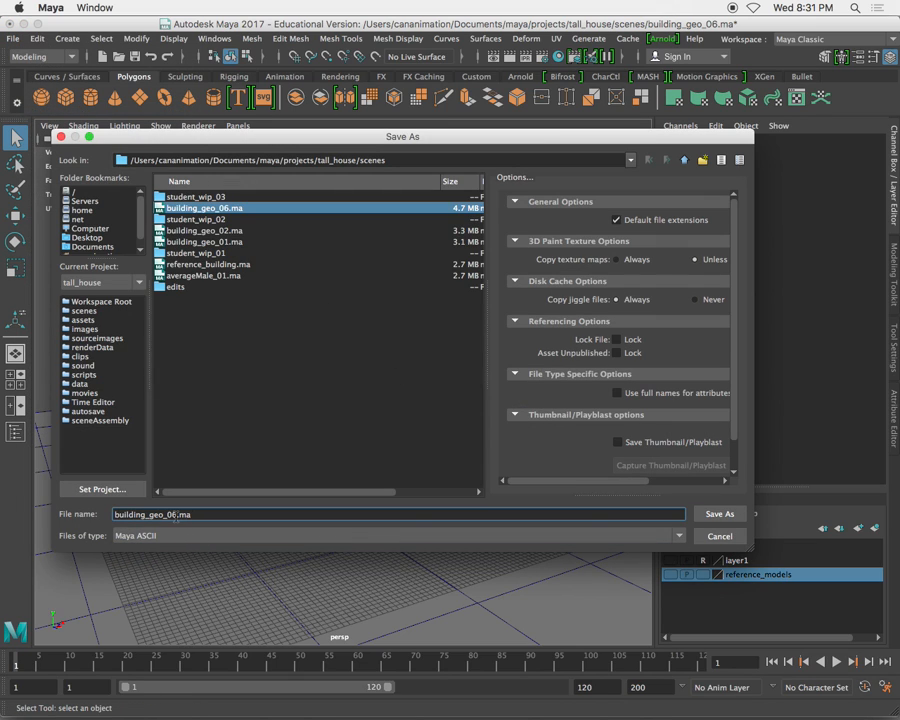
text(_)
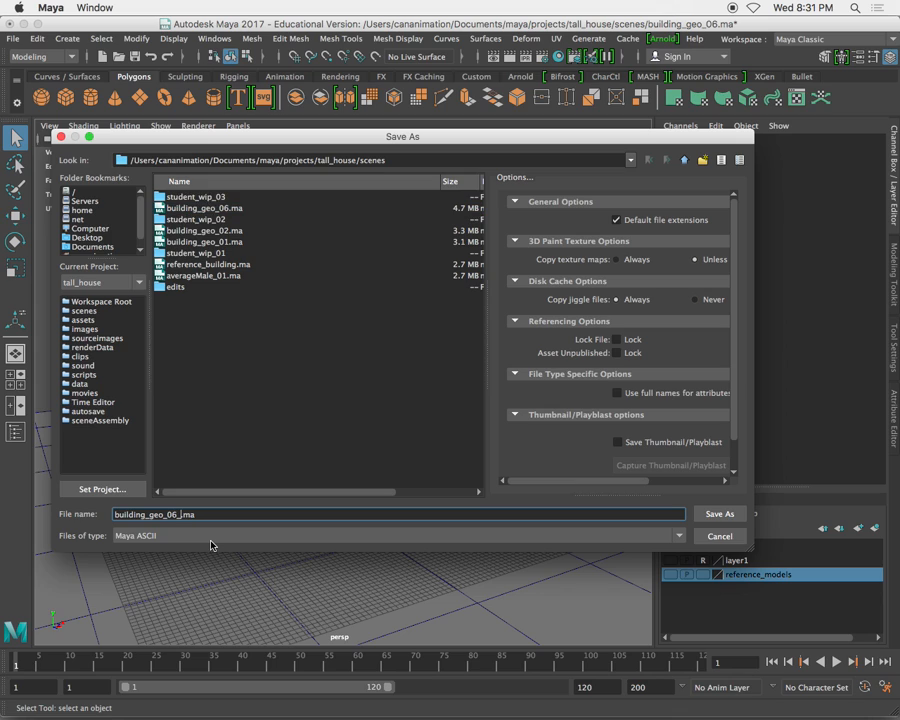
text(a)
click(719, 514)
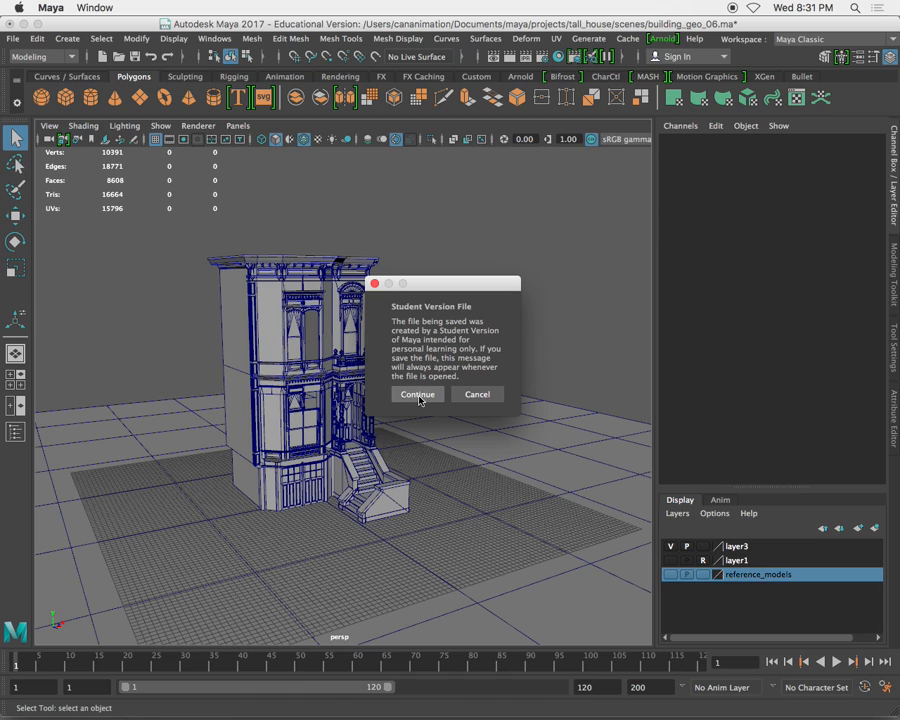
click(417, 395)
key(w)
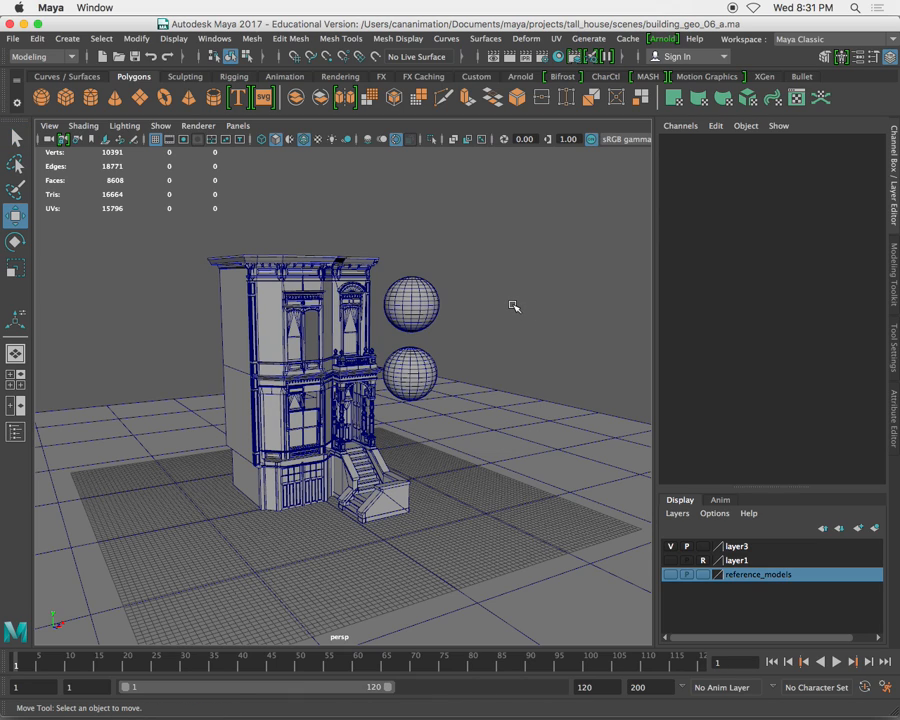
- Create an Arnold aiStandard material in Hypershade and switch the Material Viewer's renderer to Arnold
click(558, 57)
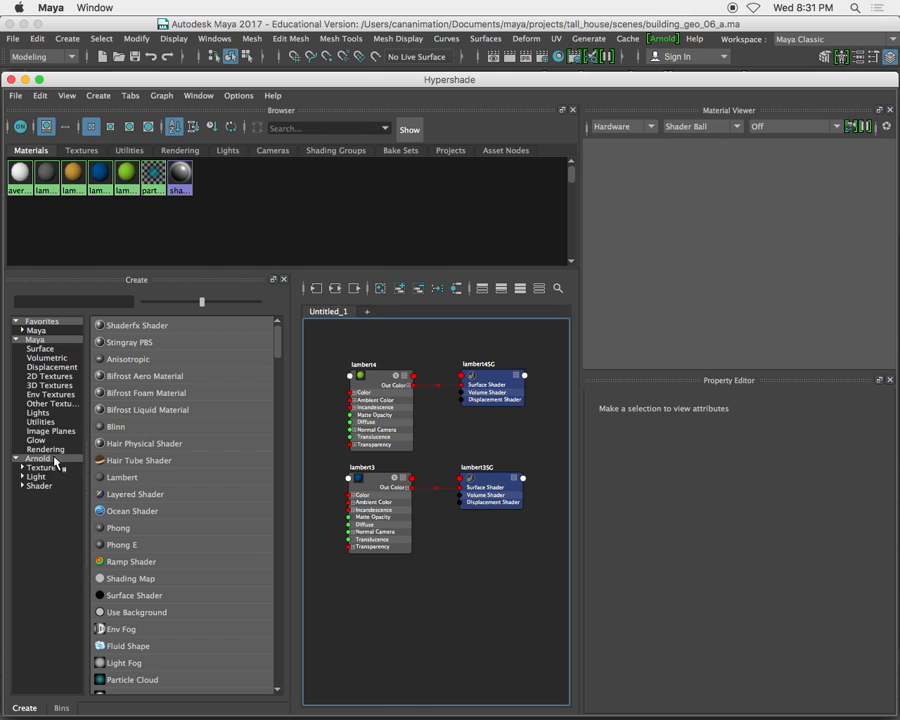
click(55, 459)
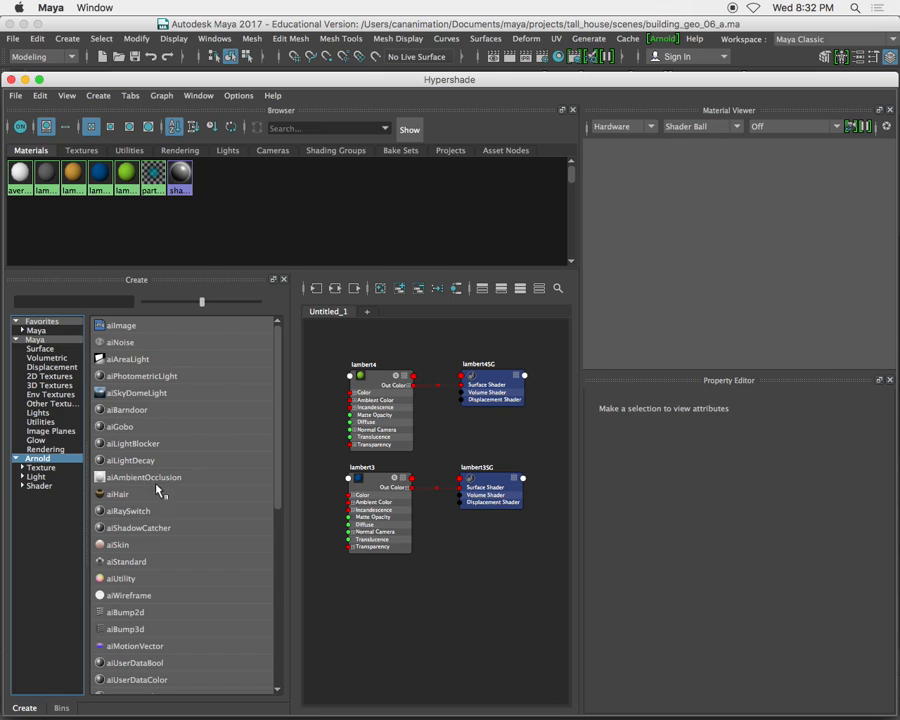
click(150, 562)
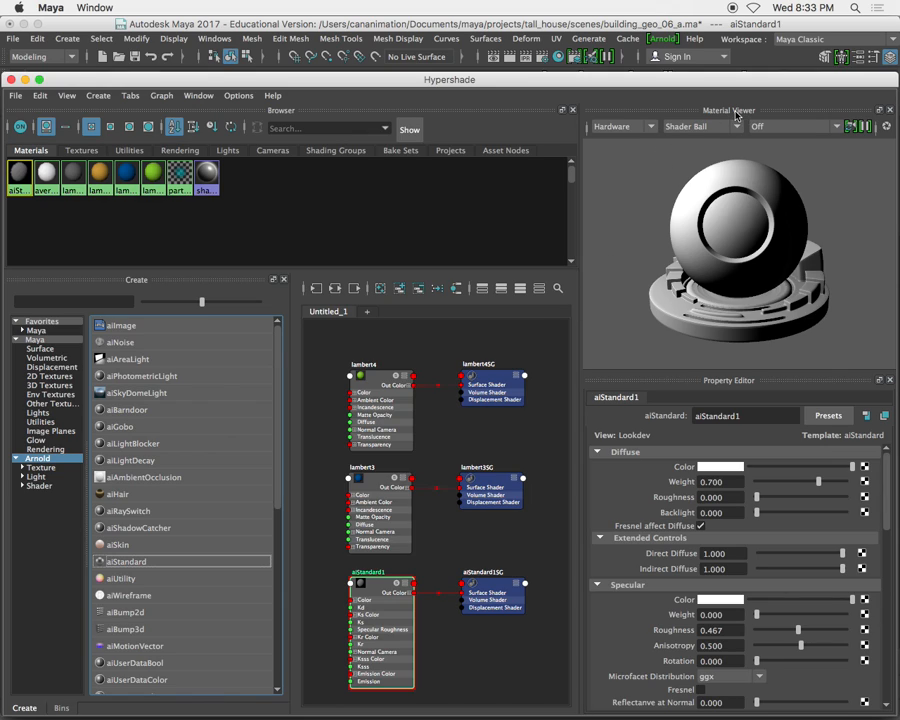
click(651, 128)
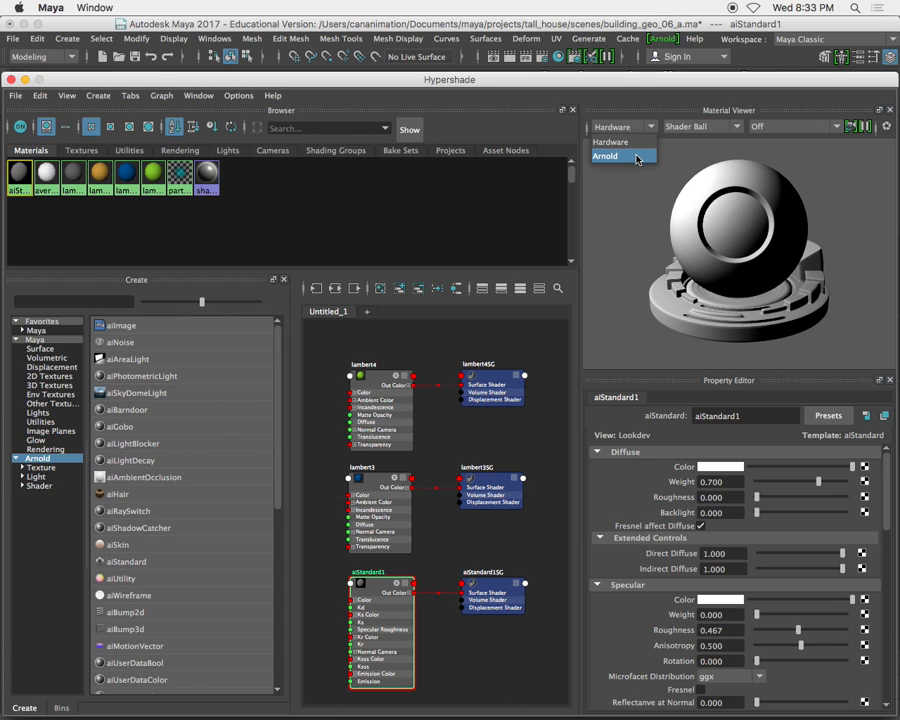
click(636, 157)
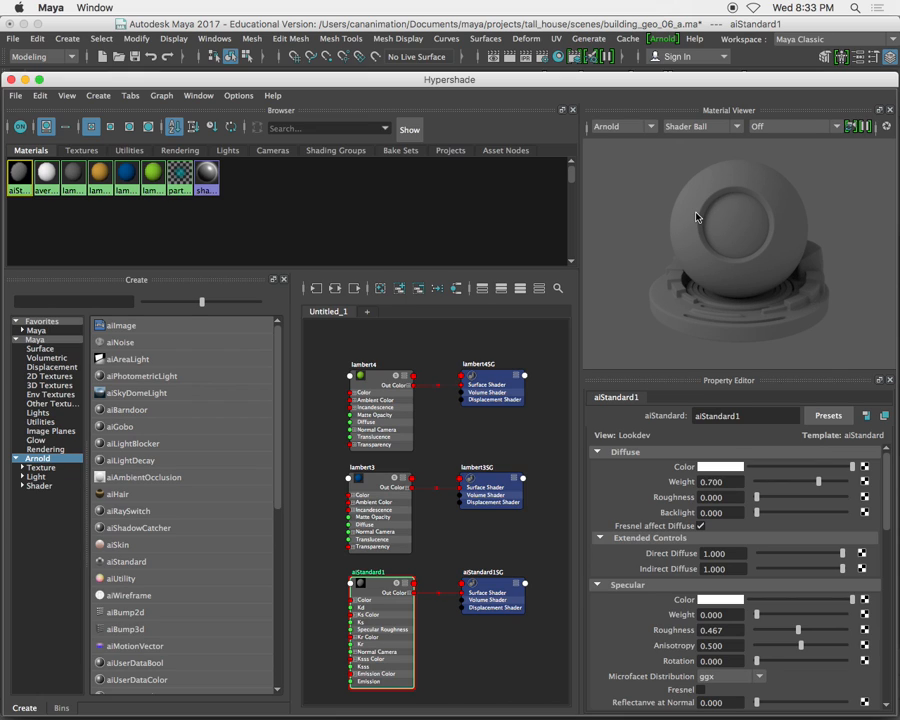
- Set the diffuse color of aiStandard1 to light grey and its diffuse weight to 1
drag(460, 79, 442, 455)
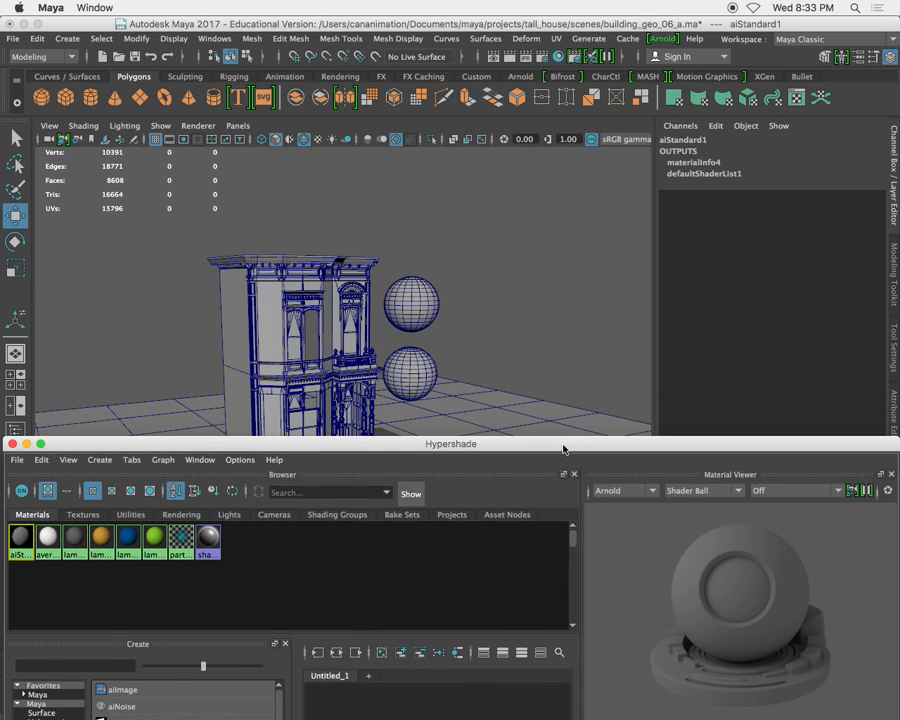
drag(613, 440, 621, 22)
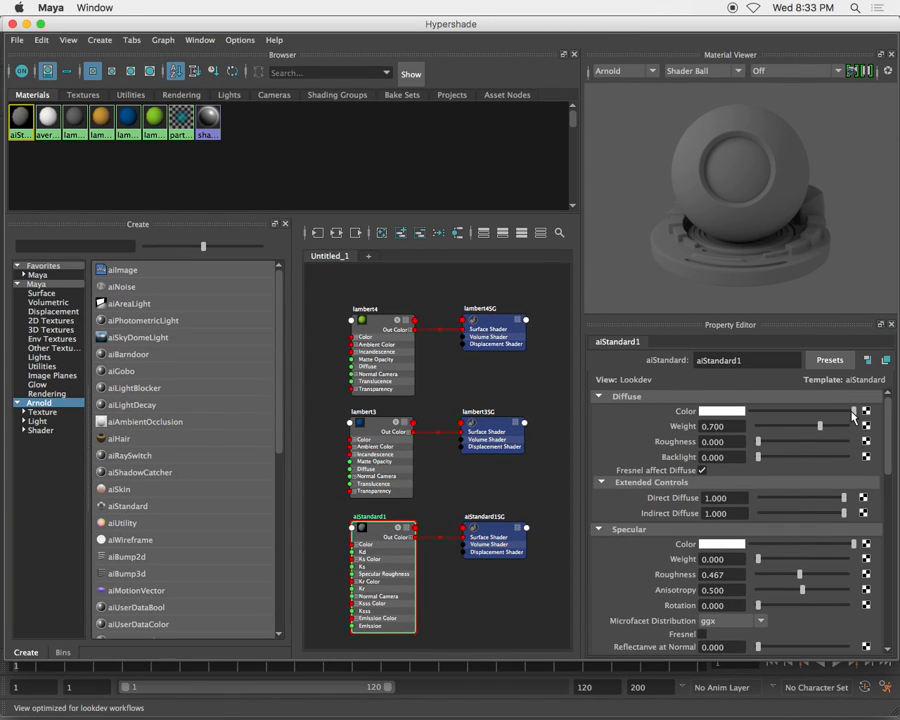
drag(853, 413, 801, 411)
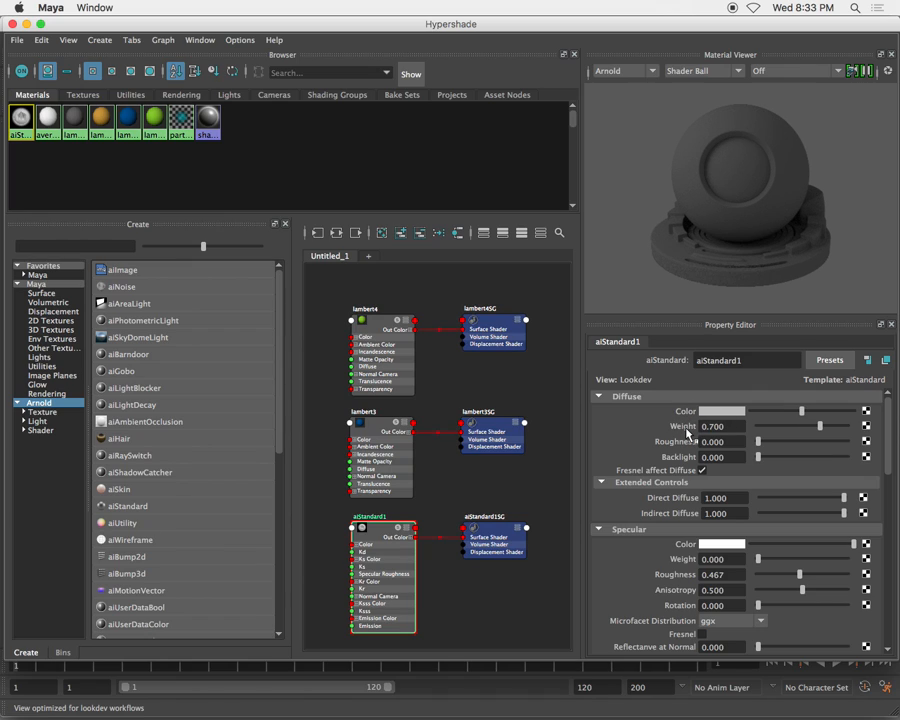
drag(684, 432, 739, 444)
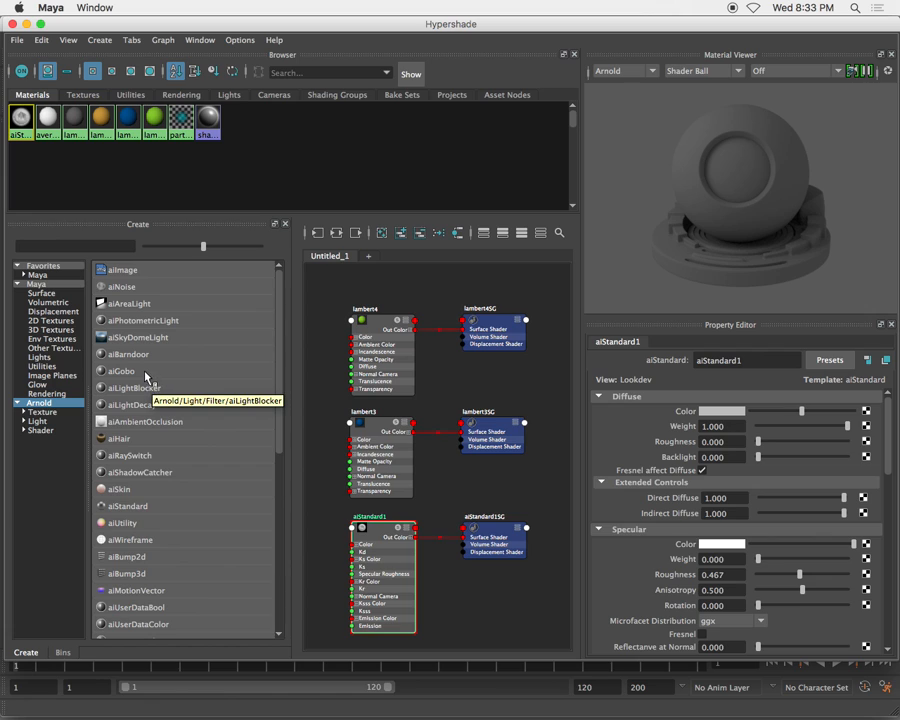
- Create a second aiStandard material and arrange its material and shading group nodes below the existing ones in the graph
click(128, 506)
drag(375, 408, 366, 548)
scroll(354, 455, down, 6)
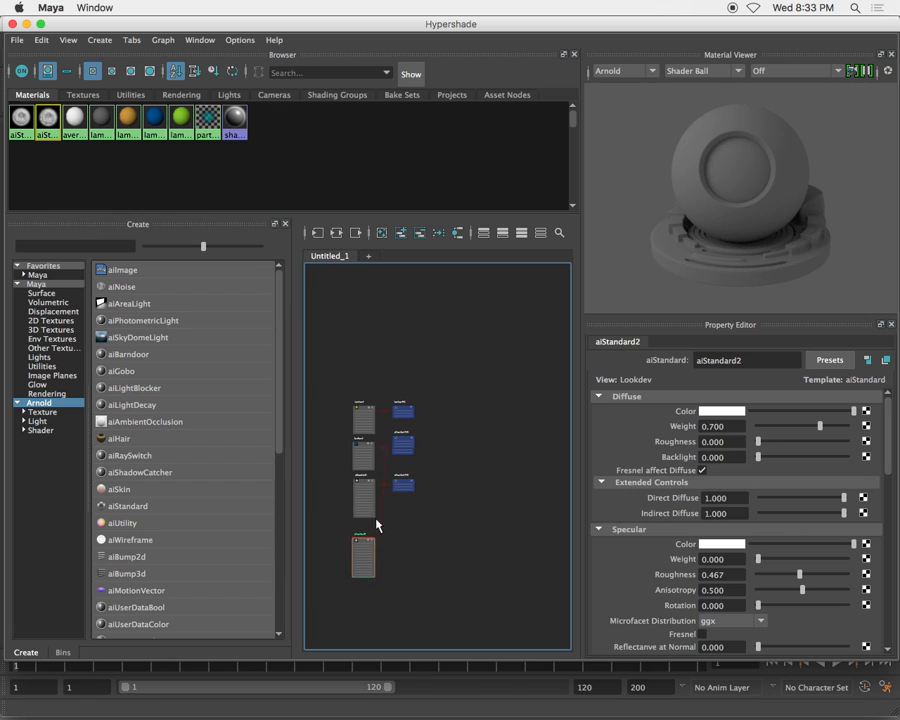
drag(414, 452, 403, 556)
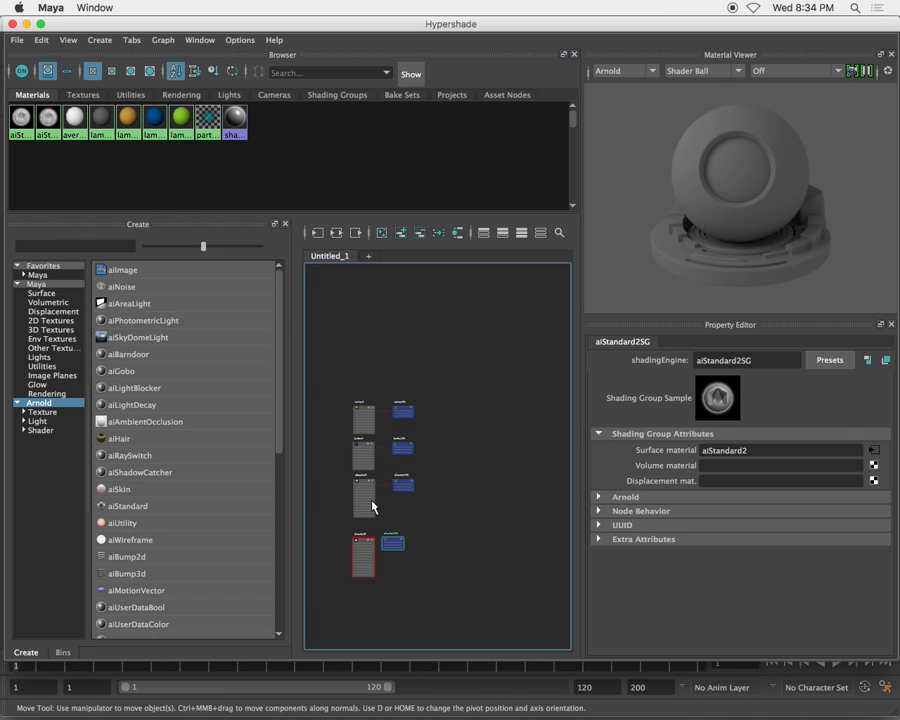
alt+middle_drag(372, 507, 488, 368)
scroll(494, 433, up, 5)
scroll(494, 433, up, 3)
alt+middle_drag(564, 483, 449, 502)
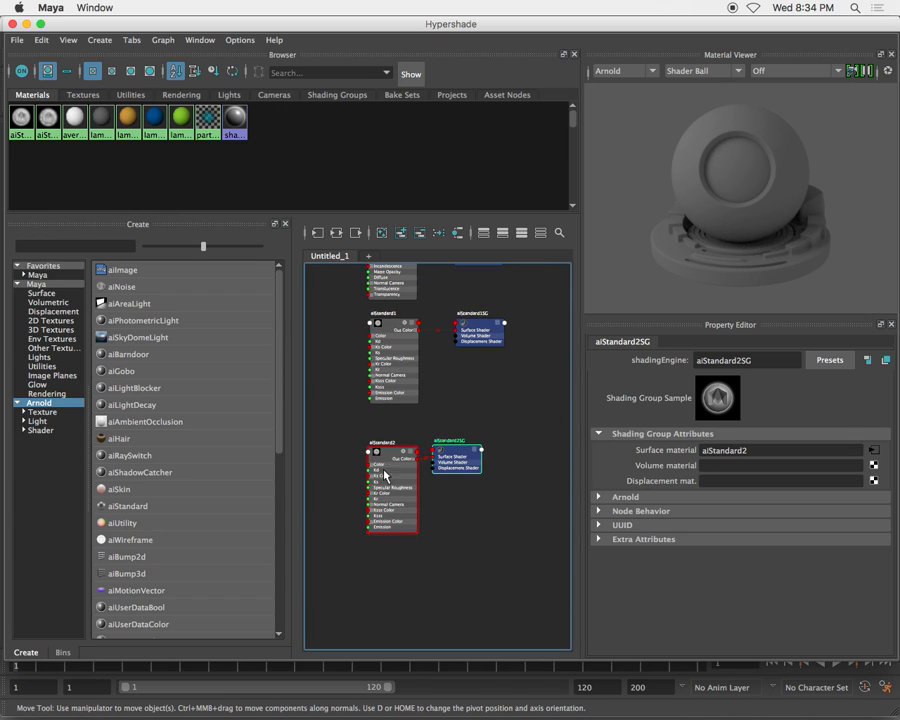
- Make aiStandard2 purely specular with diffuse weight 0, specular weight 1 and specular roughness 0
click(387, 460)
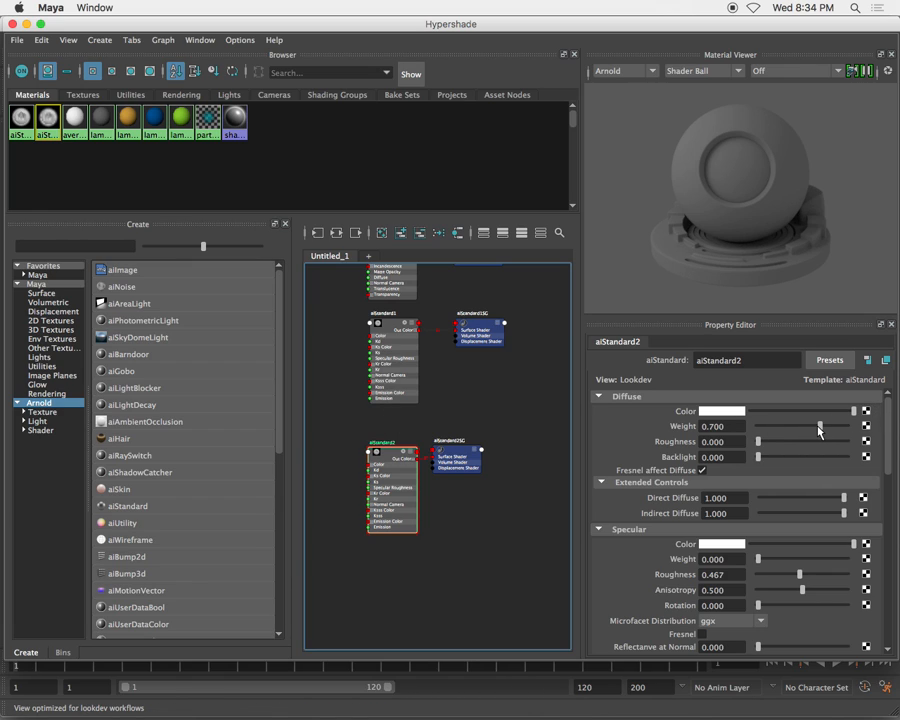
drag(820, 431, 740, 429)
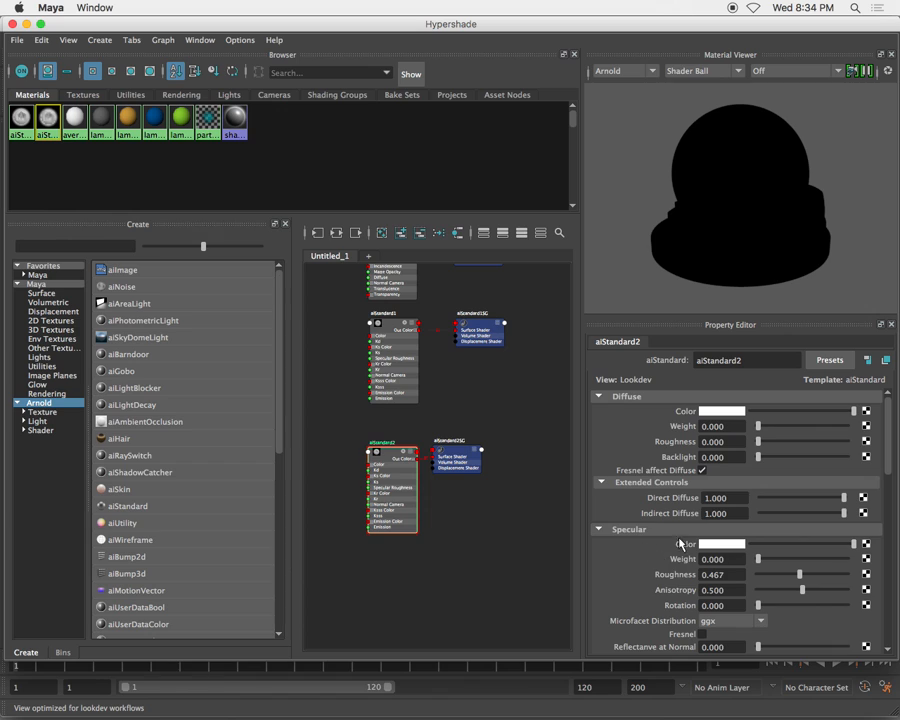
drag(768, 557, 760, 561)
drag(829, 563, 850, 560)
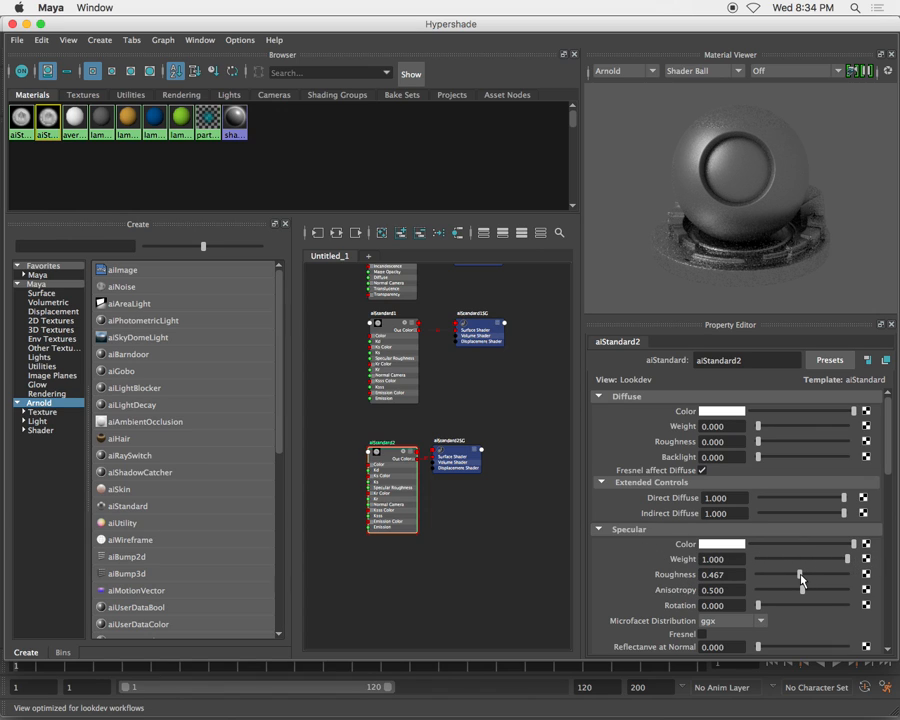
drag(800, 578, 755, 578)
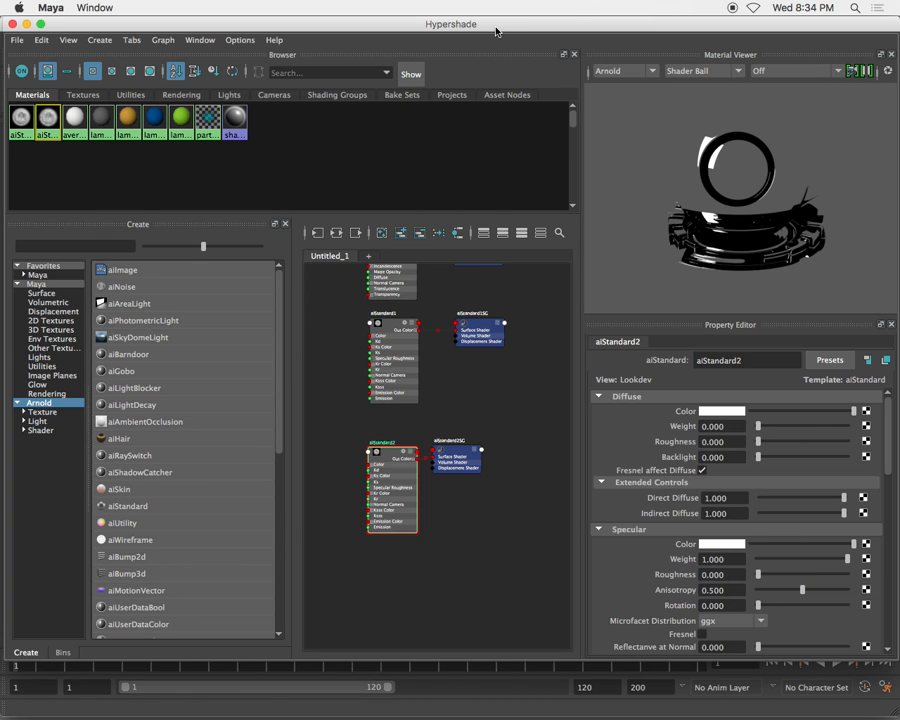
- Assign the aiStandard1 material to the building, ground plane and upper sphere, leaving the lower sphere out of the selection
drag(496, 32, 481, 545)
drag(156, 207, 469, 530)
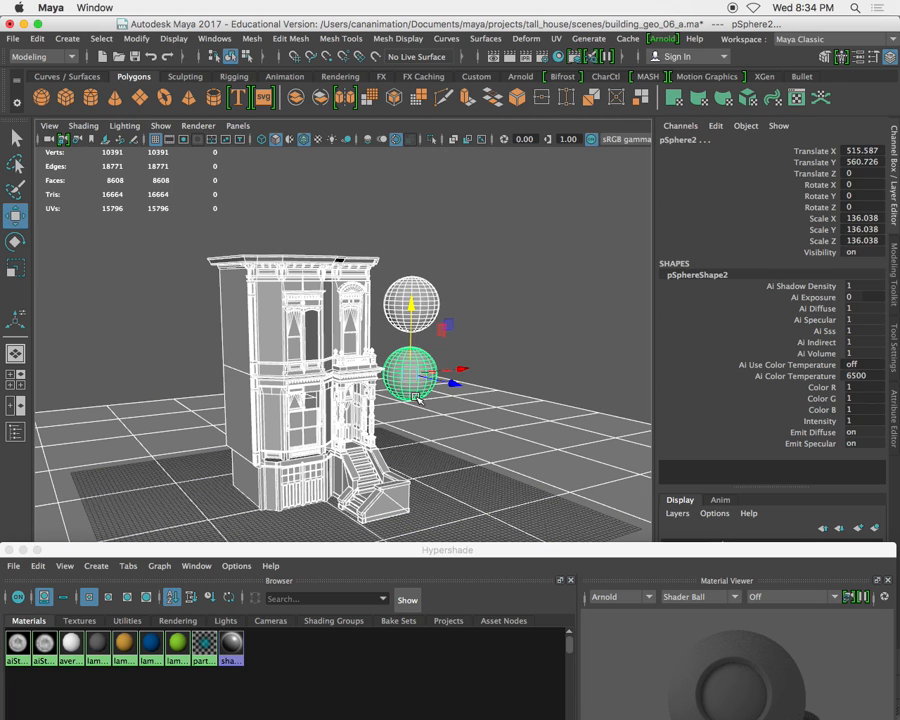
drag(457, 342, 425, 358)
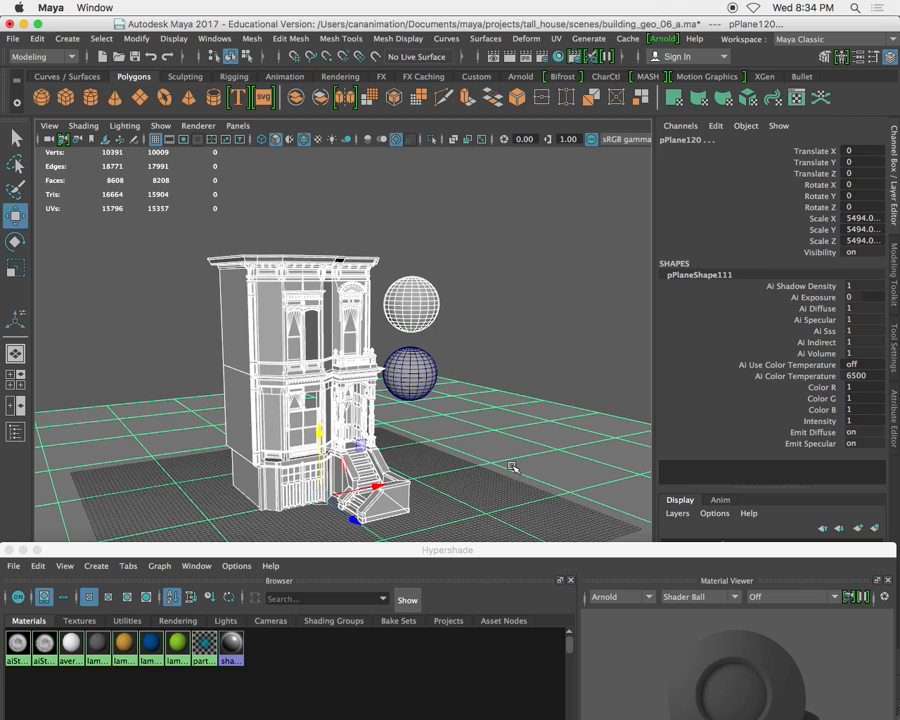
drag(490, 551, 489, 24)
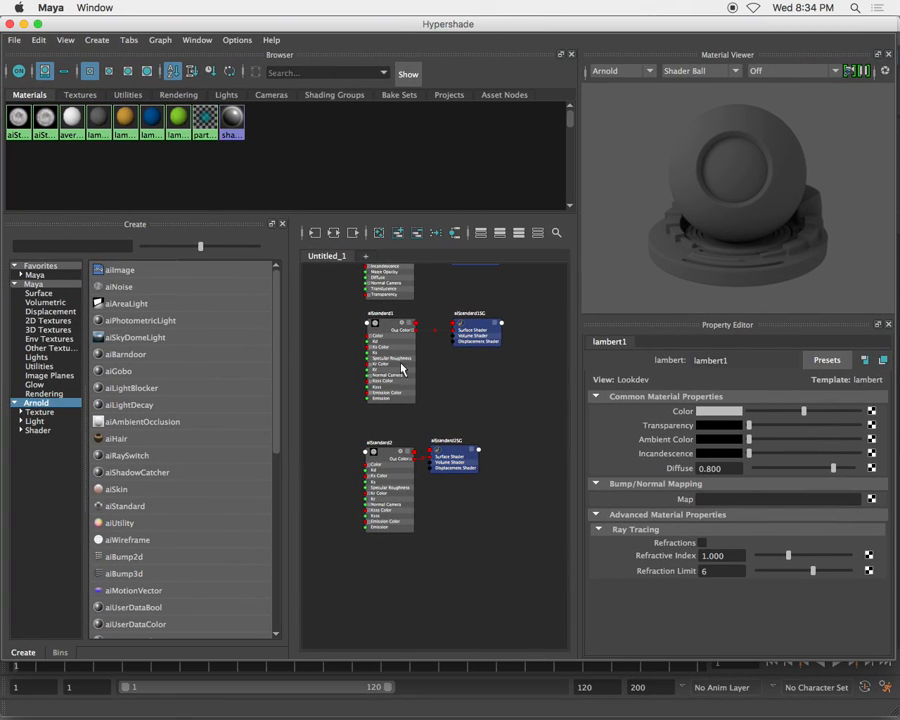
alt+middle_drag(387, 330, 408, 393)
alt+right_drag(408, 393, 472, 420)
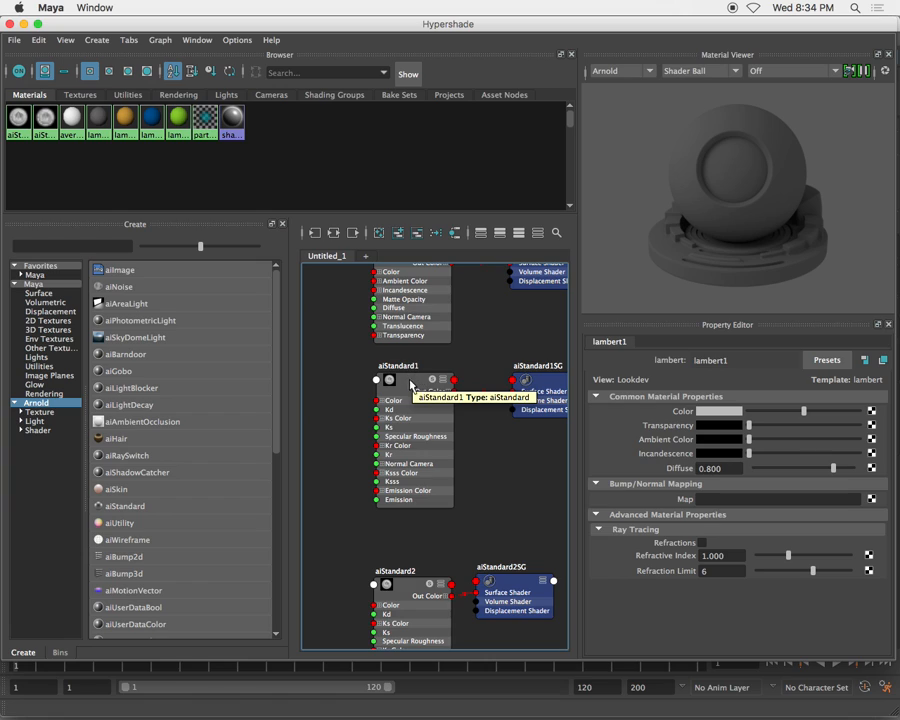
right_click(415, 383)
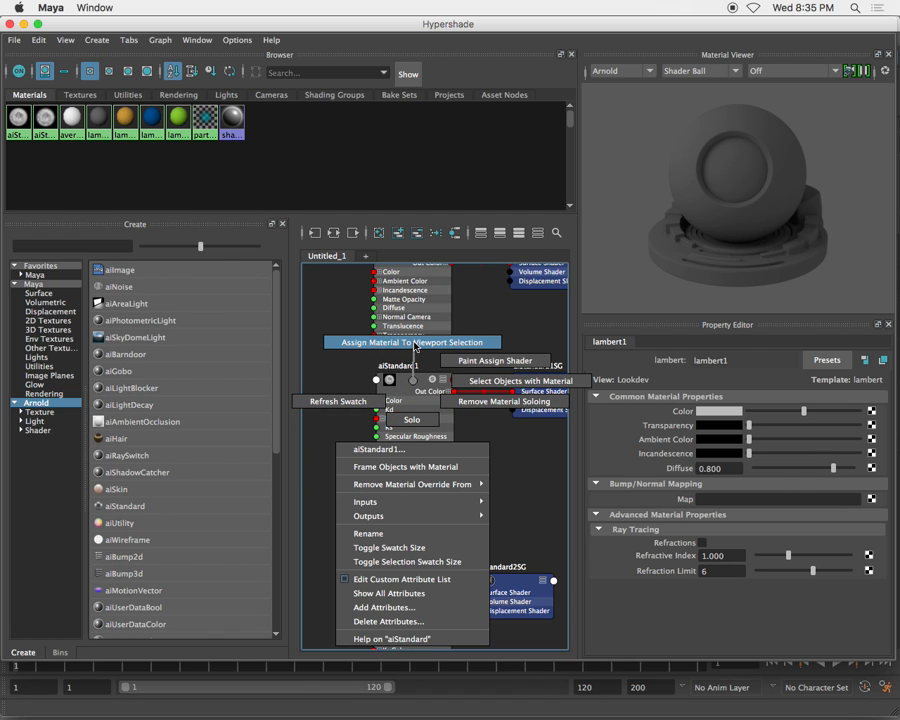
right_drag(415, 345, 414, 344)
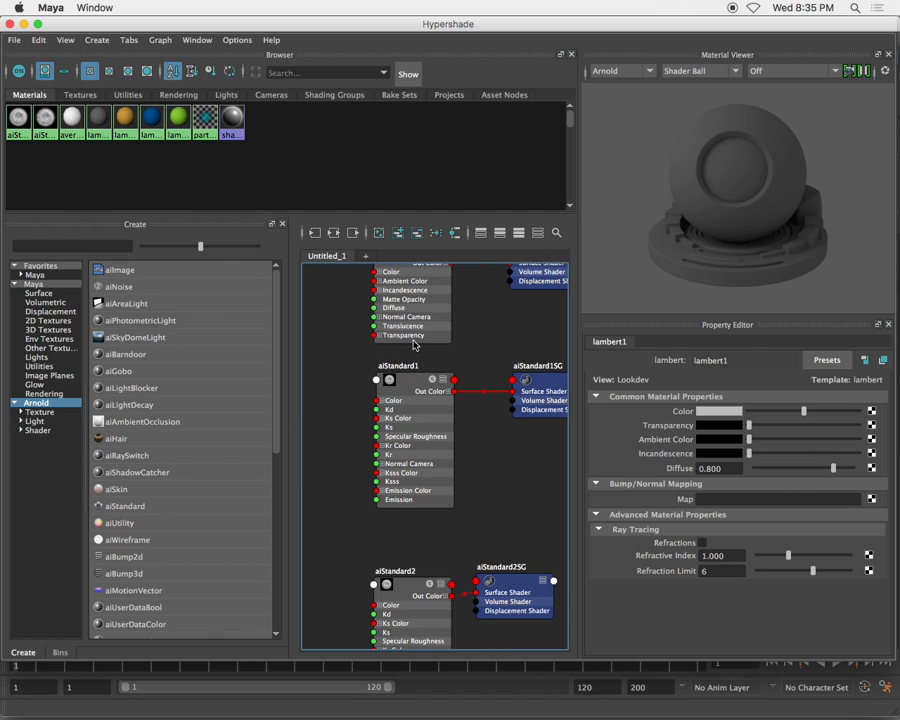
- Assign the mirror-like aiStandard2 material to the lower sphere and clear the selection
mouse_move(506, 26)
mouse_down()
mouse_move(508, 529)
mouse_move(514, 210)
mouse_move(492, 20)
mouse_up()
click(409, 363)
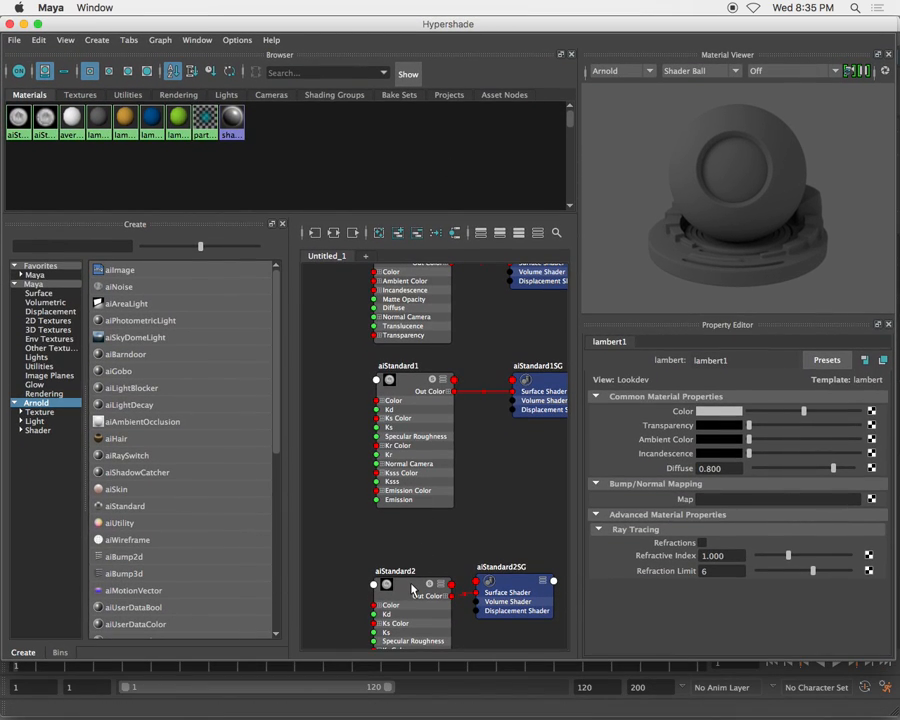
right_drag(412, 455, 420, 410)
drag(520, 27, 530, 521)
click(527, 336)
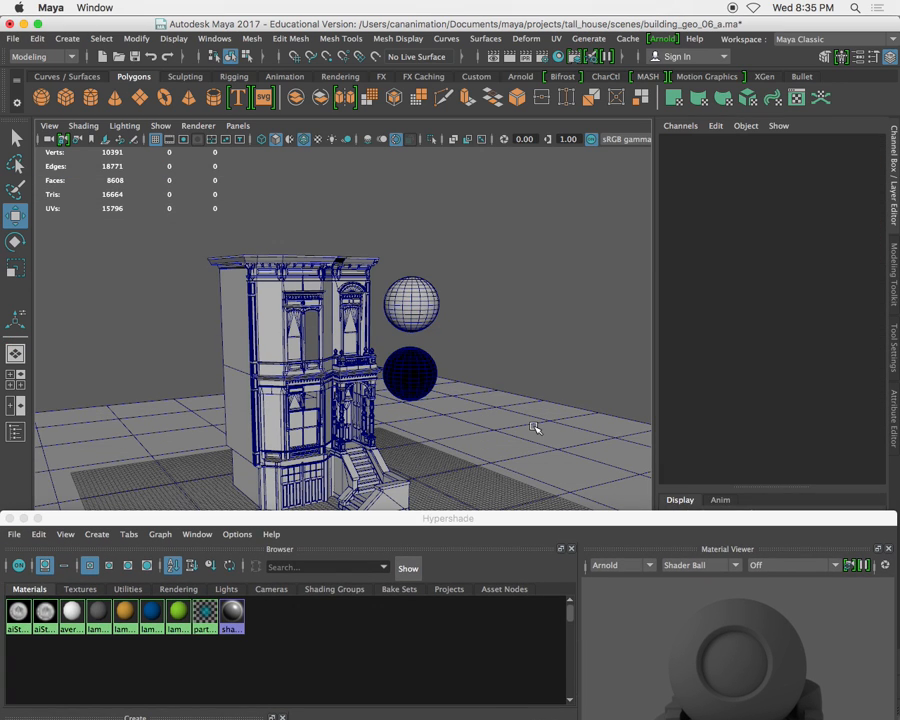
- Check the shading of both test spheres in the viewport, clear the selection and close Hypershade
click(422, 306)
click(422, 379)
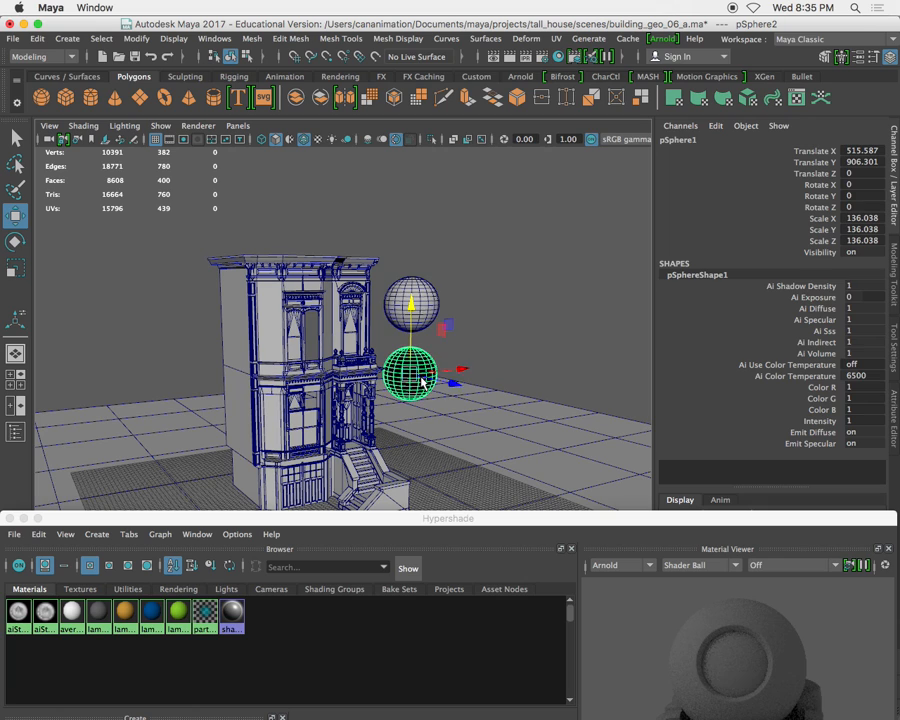
click(555, 386)
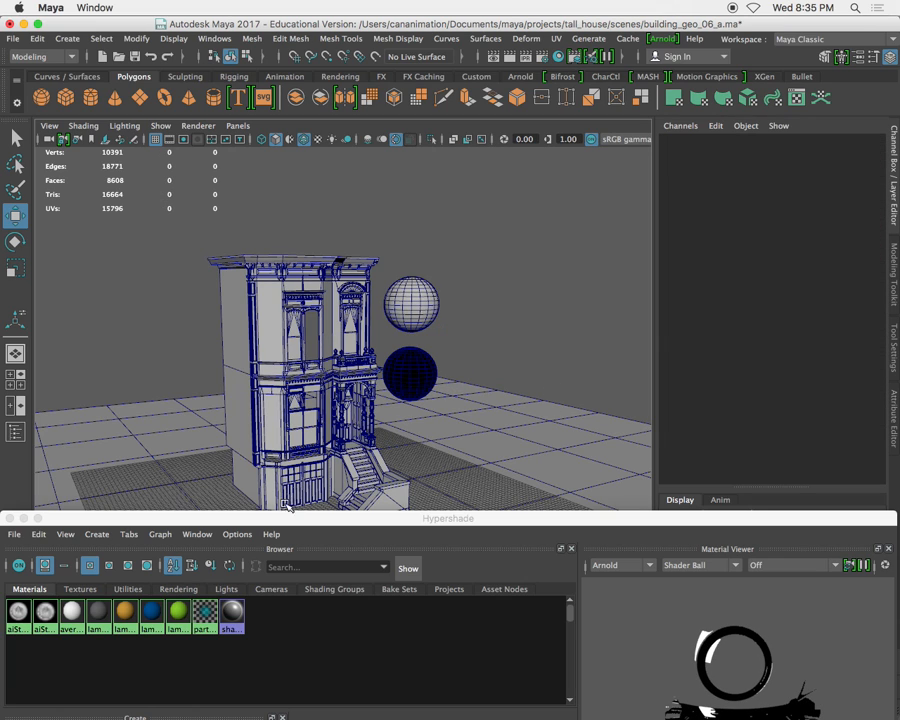
drag(230, 522, 239, 65)
click(20, 55)
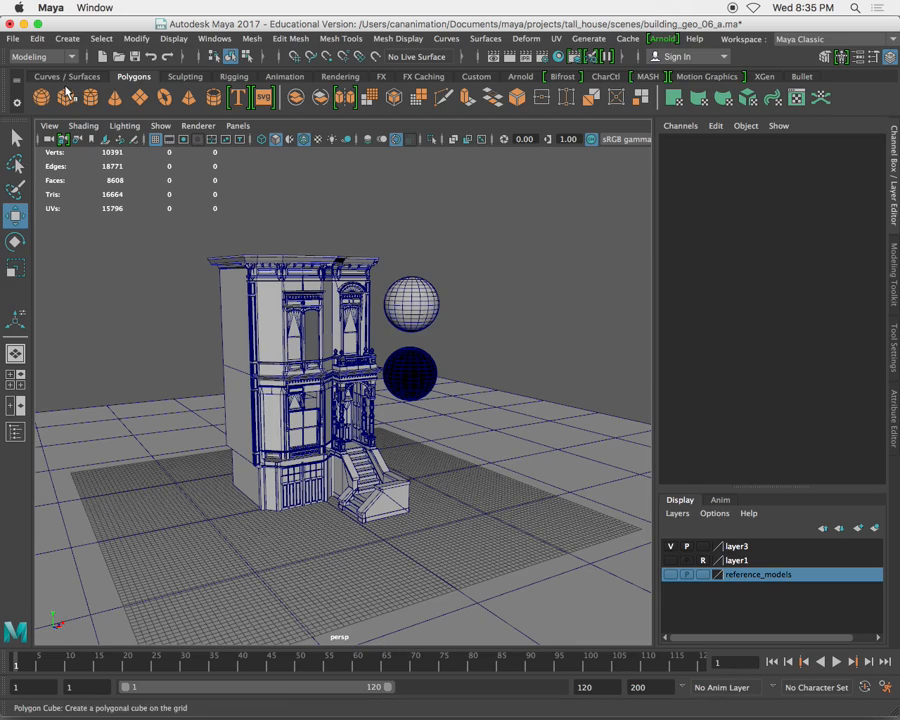
- Save the scene under its current file name
click(13, 38)
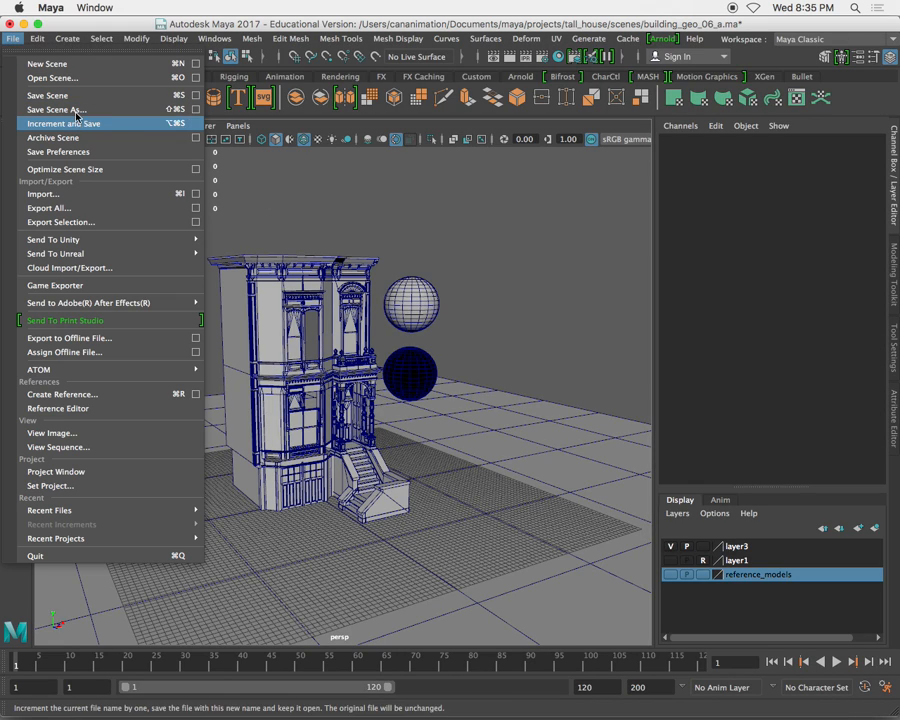
click(47, 95)
click(436, 397)
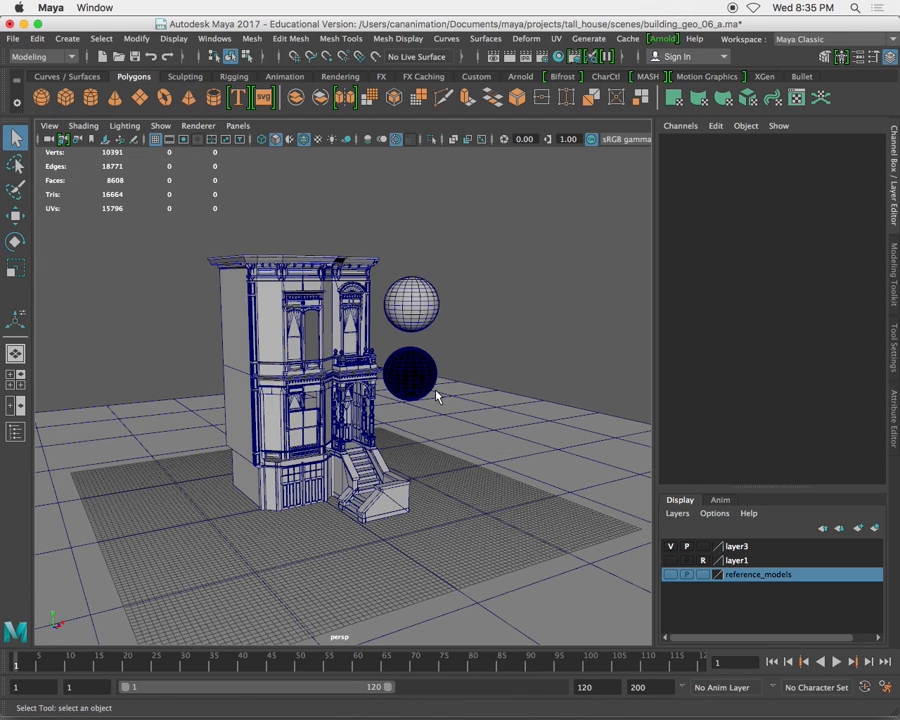
key(w)
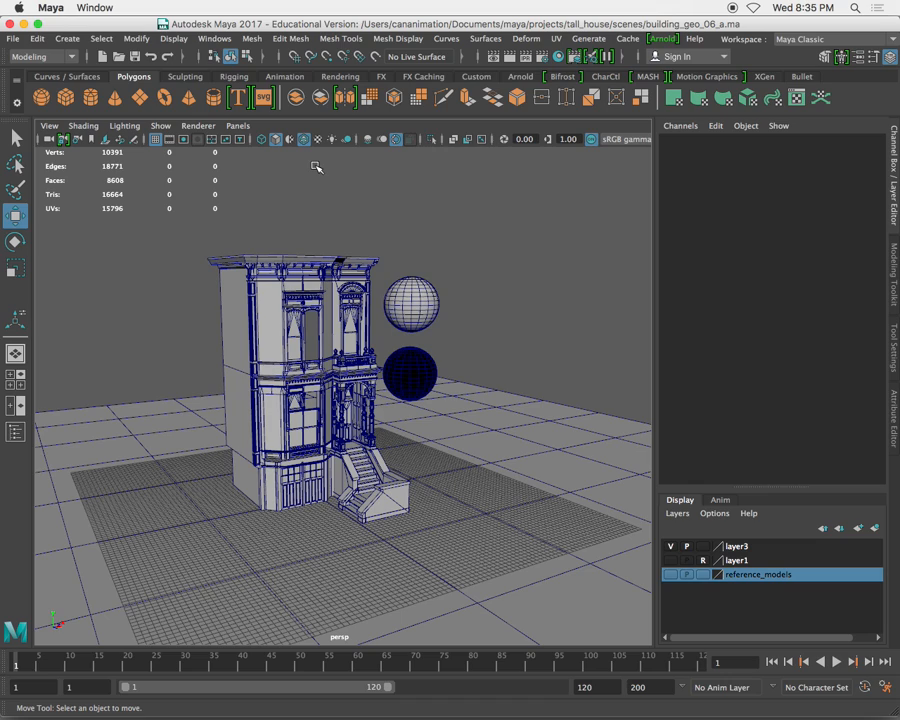
- Try adding an Arnold Physical Sky to the scene
click(519, 77)
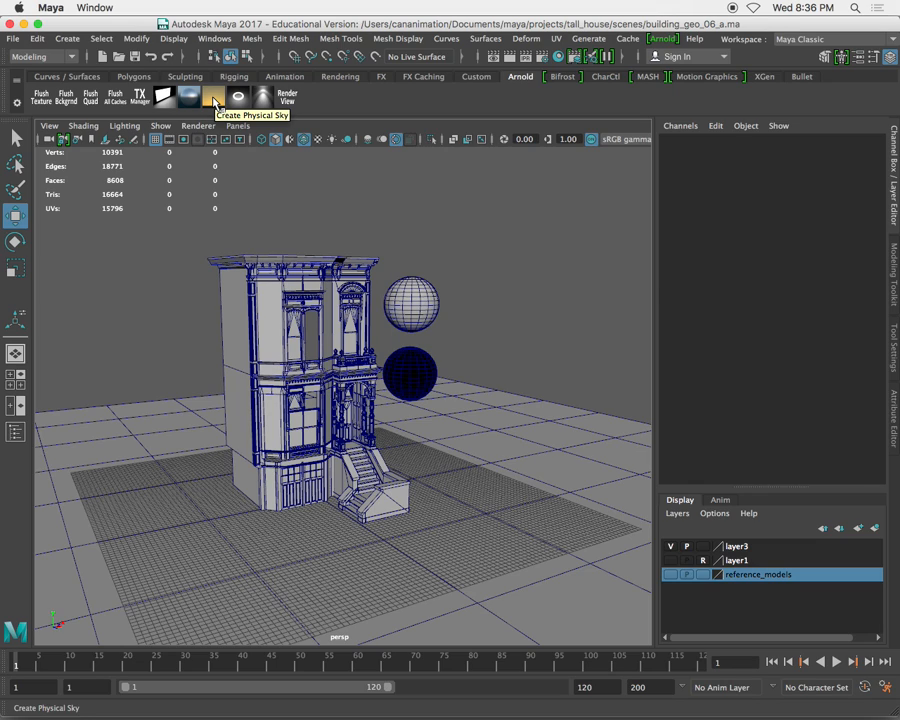
click(214, 100)
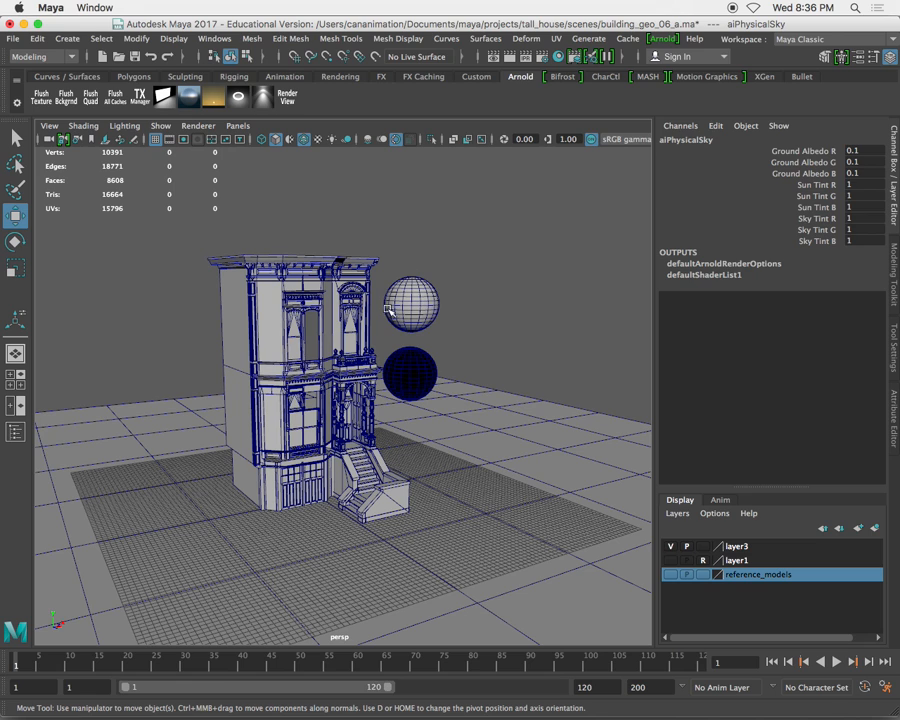
scroll(320, 355, down, 3)
scroll(320, 357, up, 3)
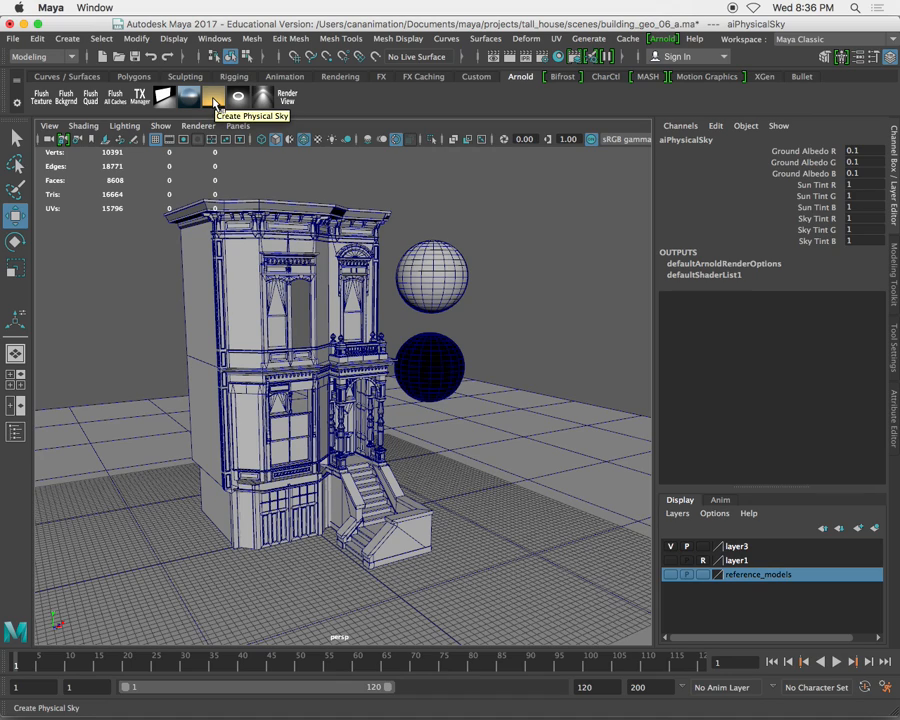
- Render the scene in the Arnold Render View, examine the sky from a lower camera angle and close the render
click(289, 101)
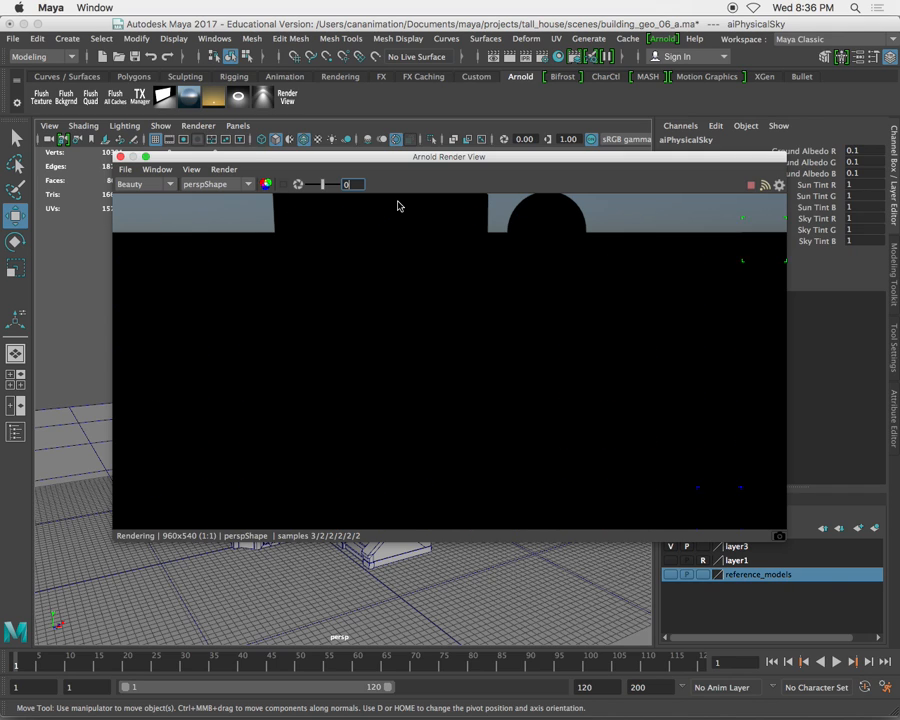
drag(454, 163, 421, 203)
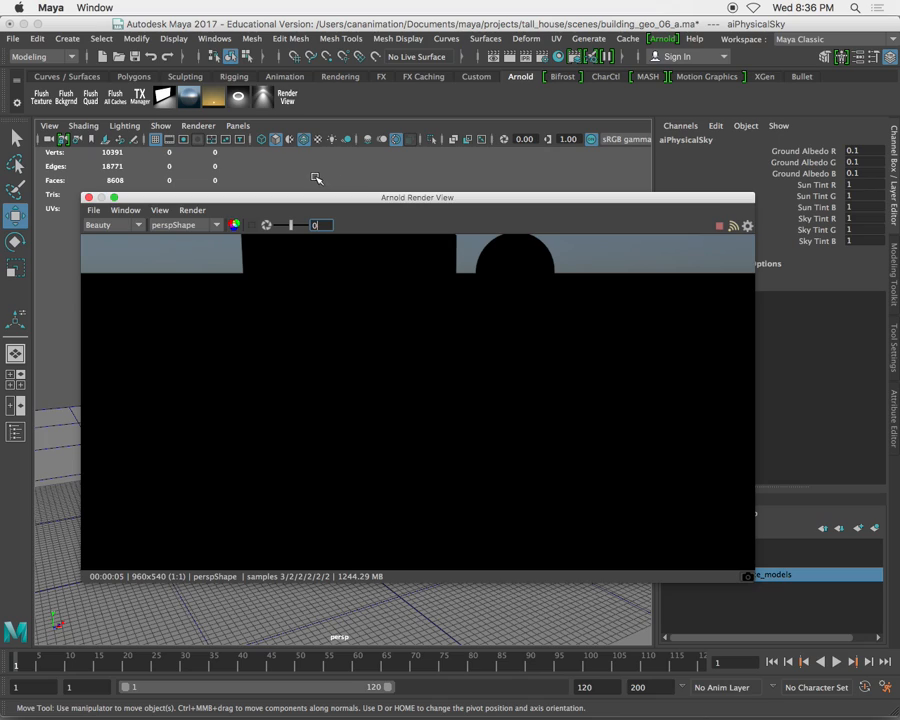
alt+drag(316, 180, 616, 184)
alt+drag(219, 299, 222, 316)
drag(700, 181, 431, 178)
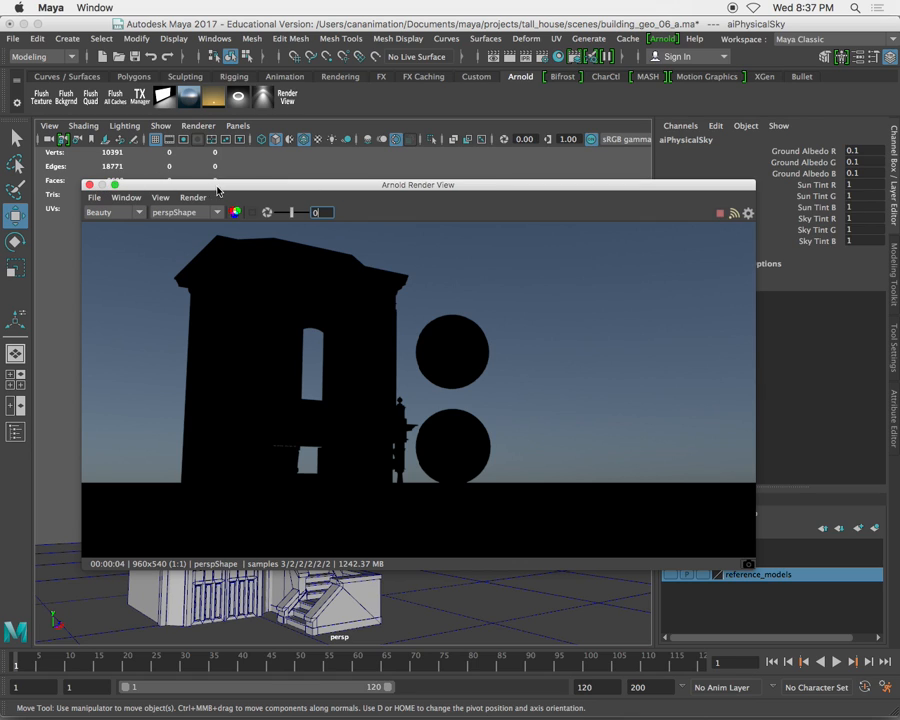
click(89, 186)
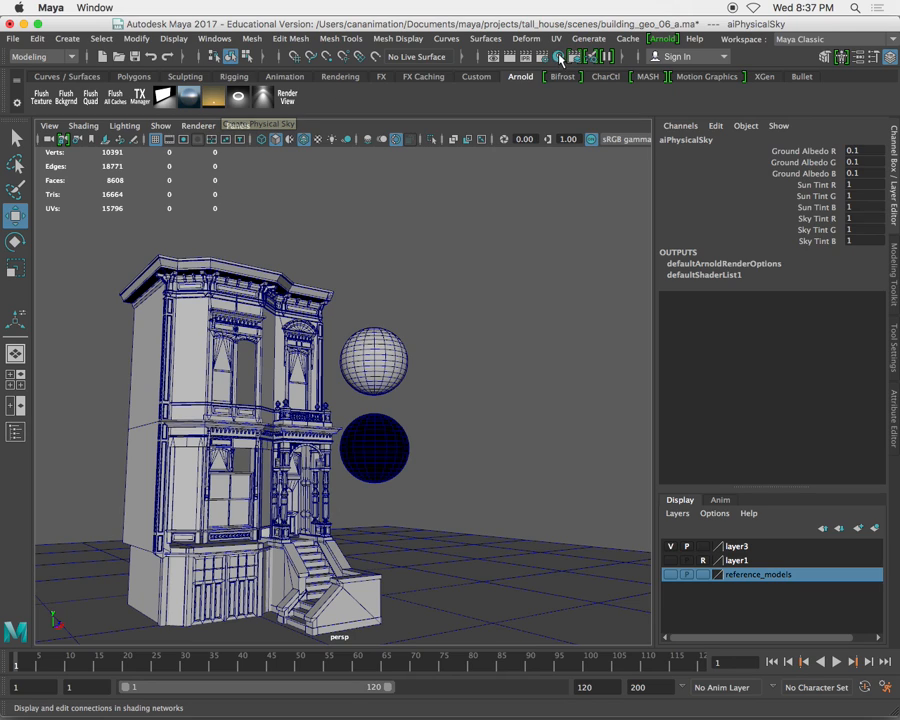
- Check which background is connected in the Environment section of the Arnold render settings
click(546, 61)
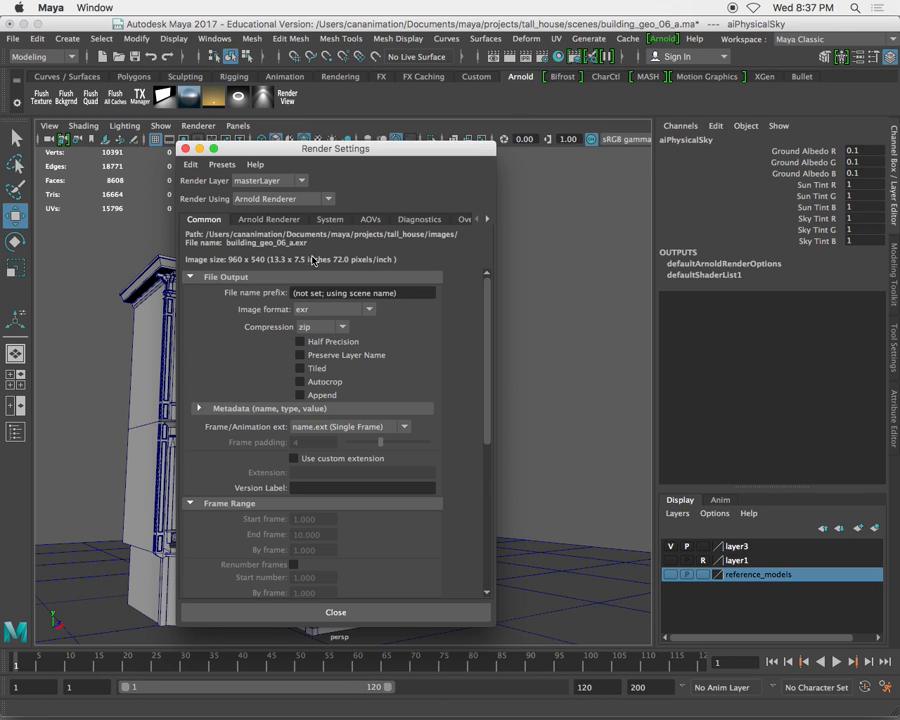
click(264, 222)
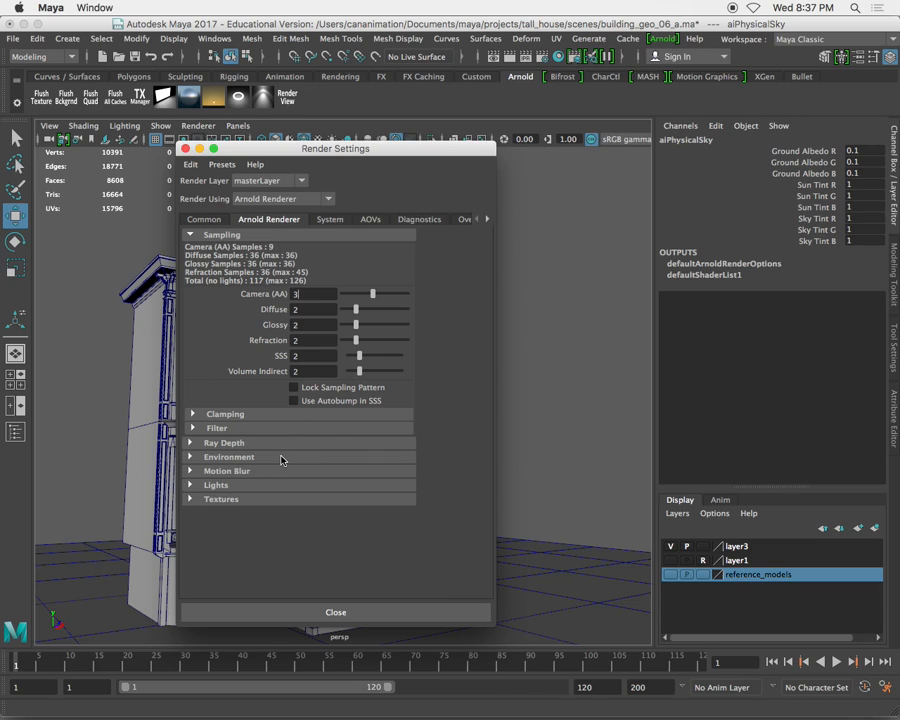
click(190, 458)
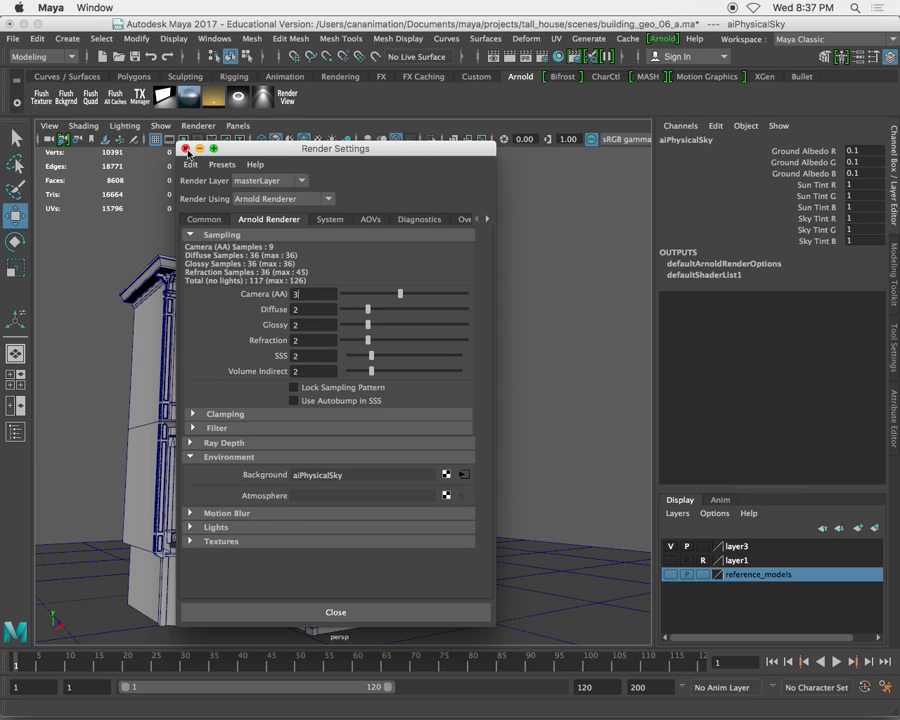
click(185, 148)
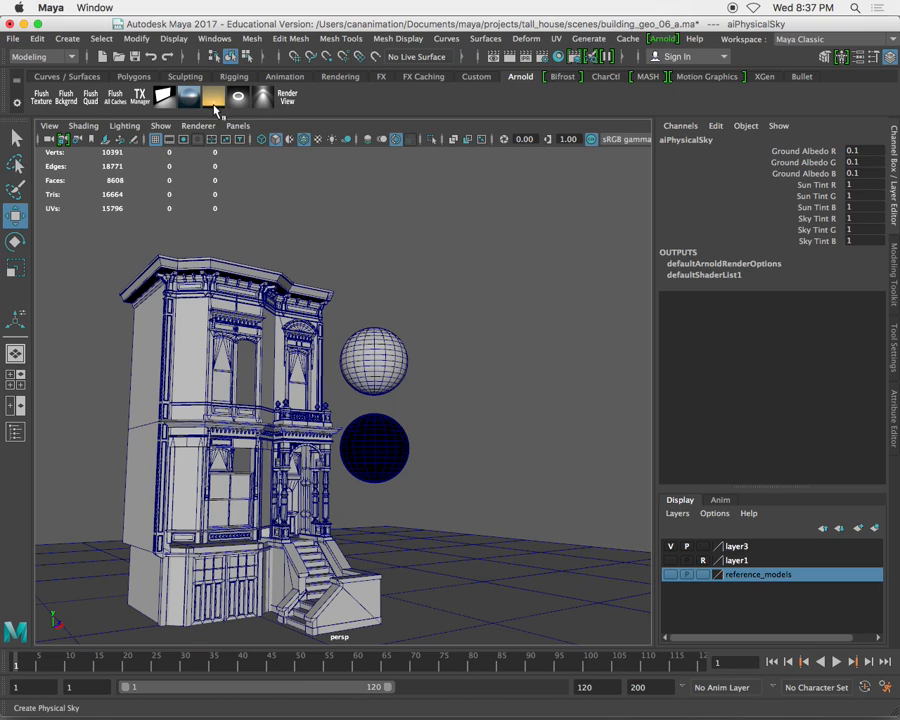
- Reopen the saved scene building_geo_06_a.ma without keeping the Physical Sky changes
click(9, 38)
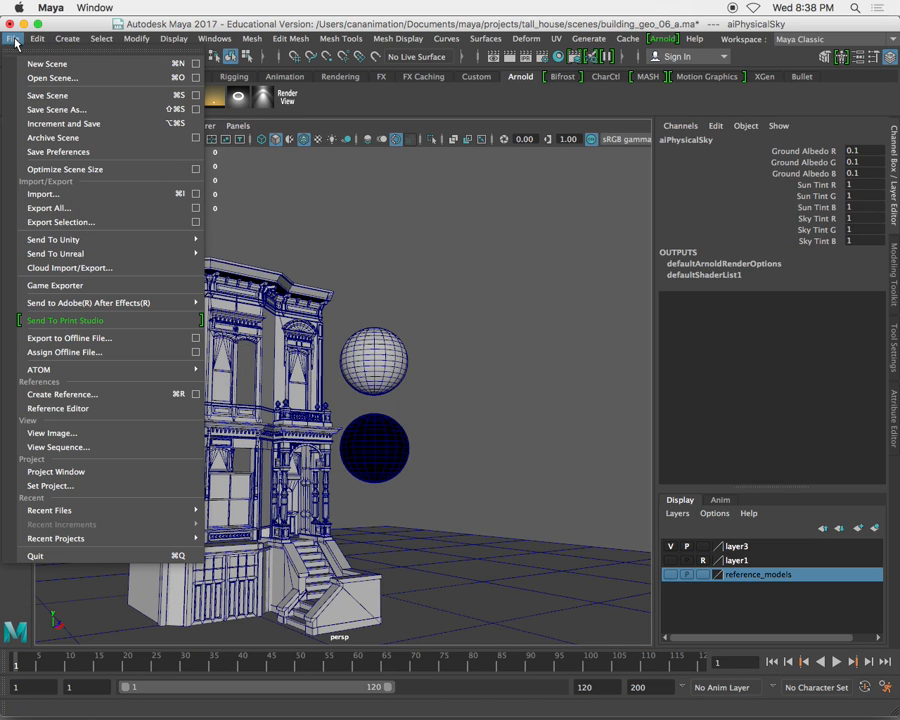
click(68, 80)
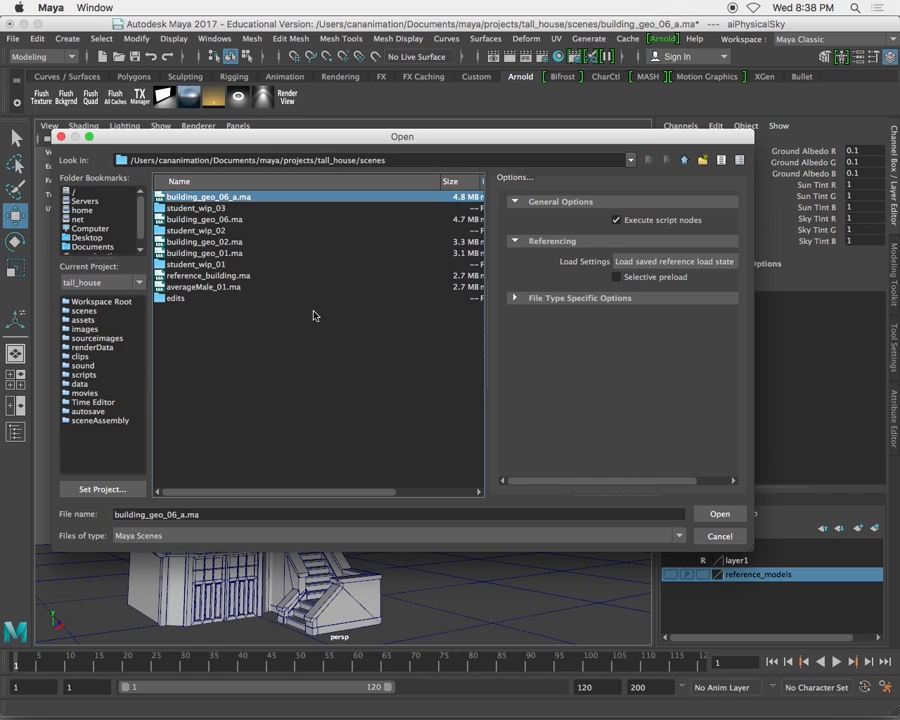
click(720, 514)
click(447, 376)
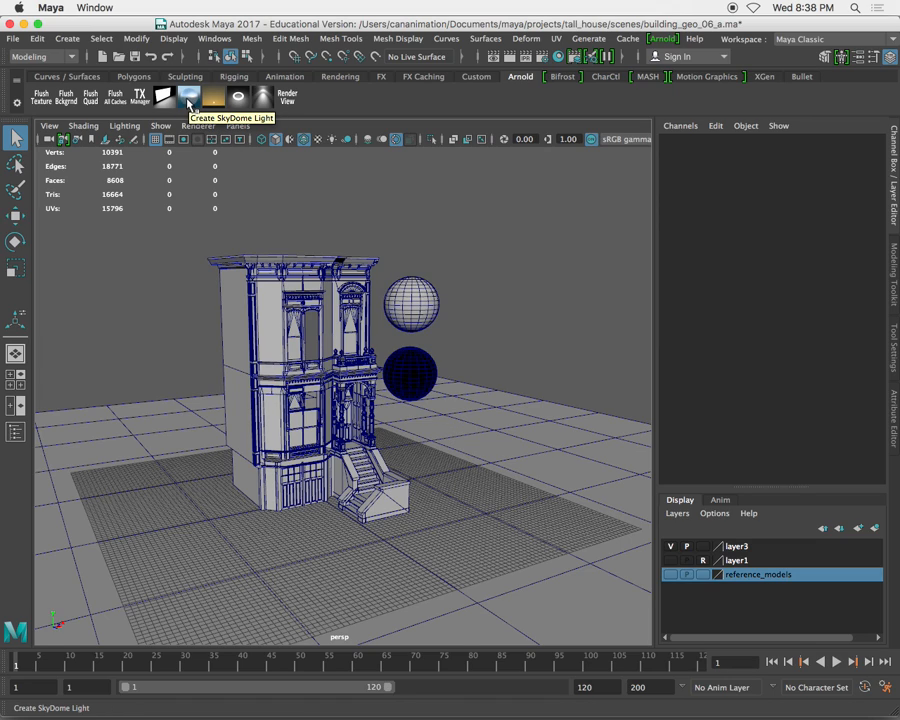
- Create an Arnold SkyDome light in the scene
click(189, 101)
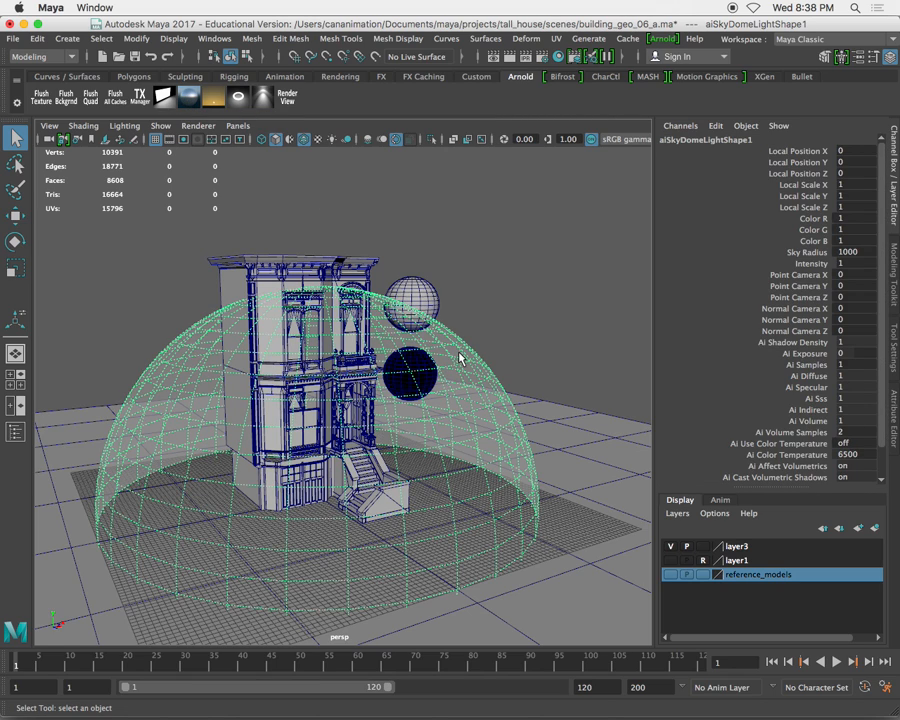
- Try scaling the SkyDome light uniformly to 1.888
key(e)
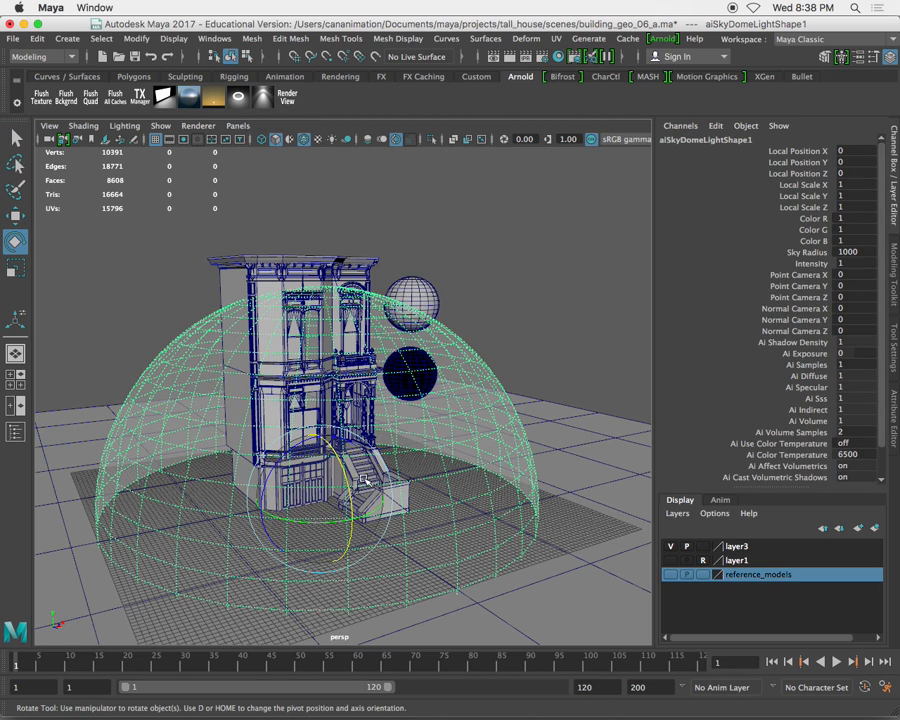
key(r)
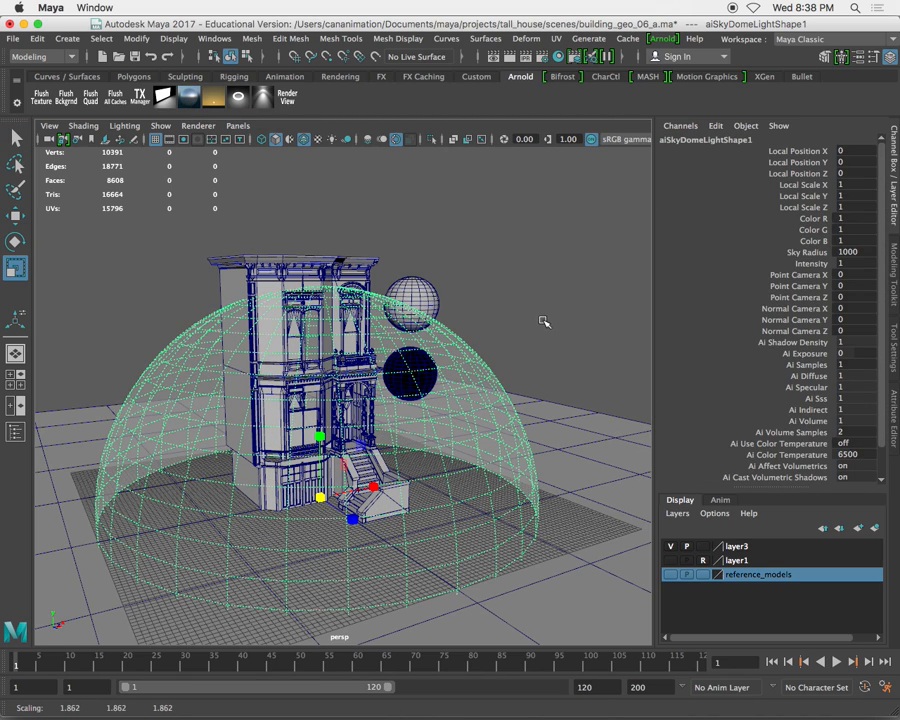
click(542, 318)
click(478, 363)
drag(321, 497, 538, 285)
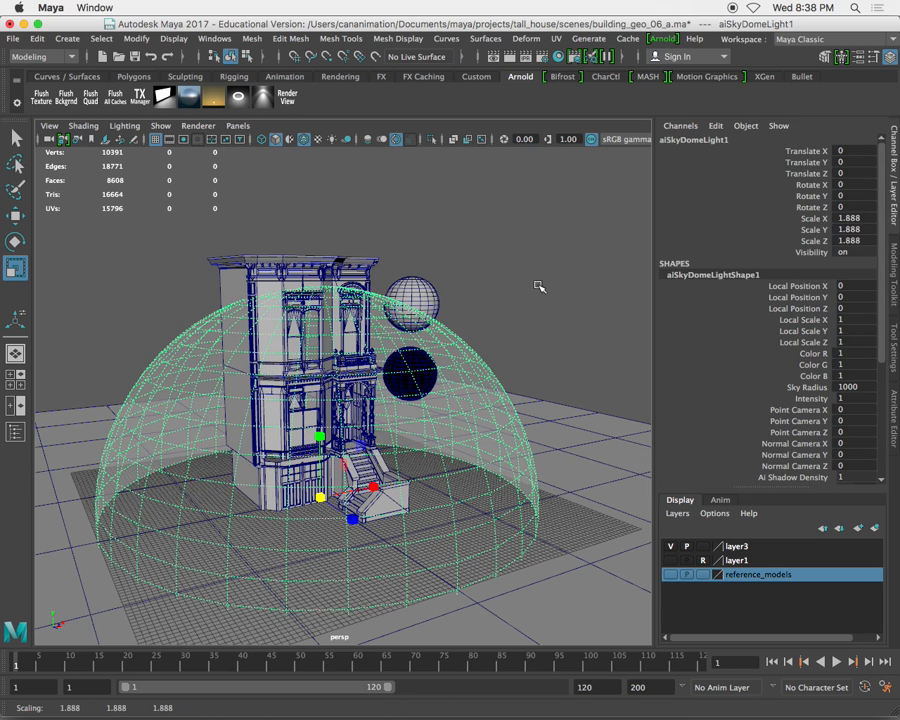
click(531, 288)
- Select the SkyDome light again and examine it up close around the building and spheres
alt+middle_drag(422, 323, 422, 310)
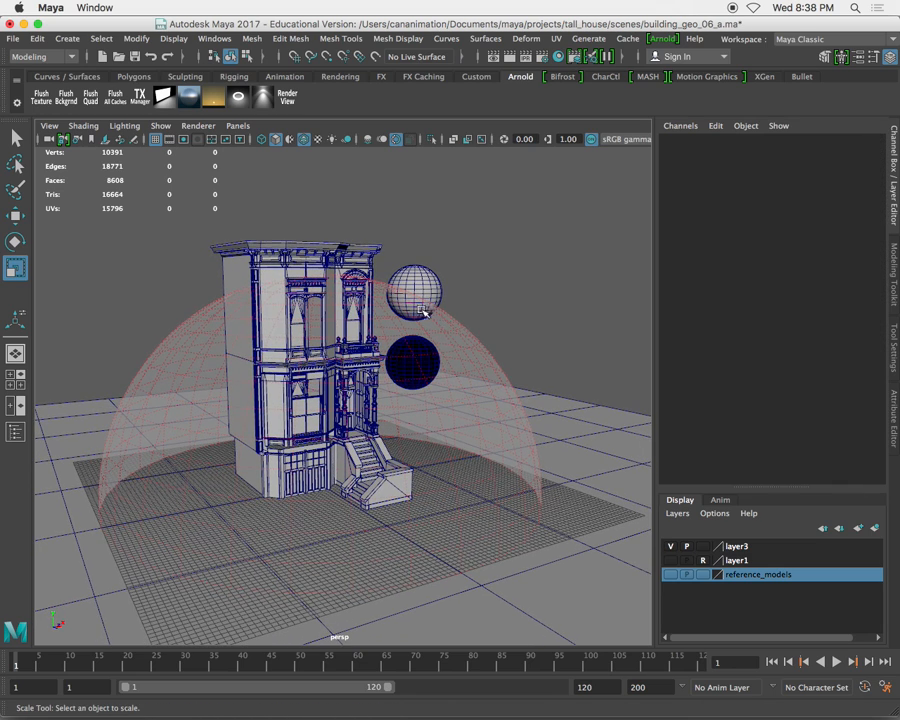
click(477, 355)
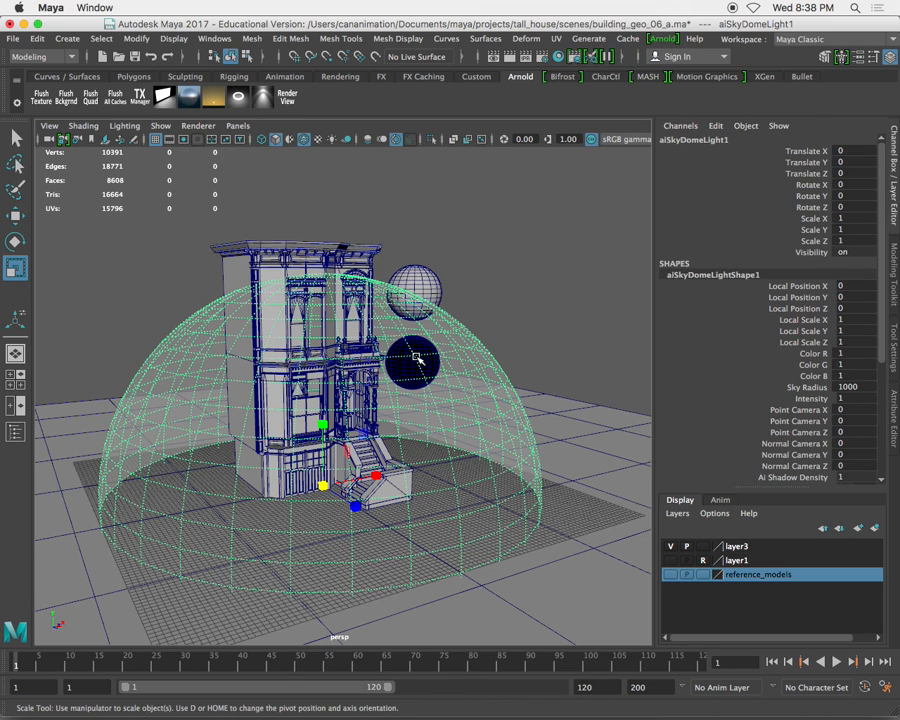
scroll(418, 356, up, 5)
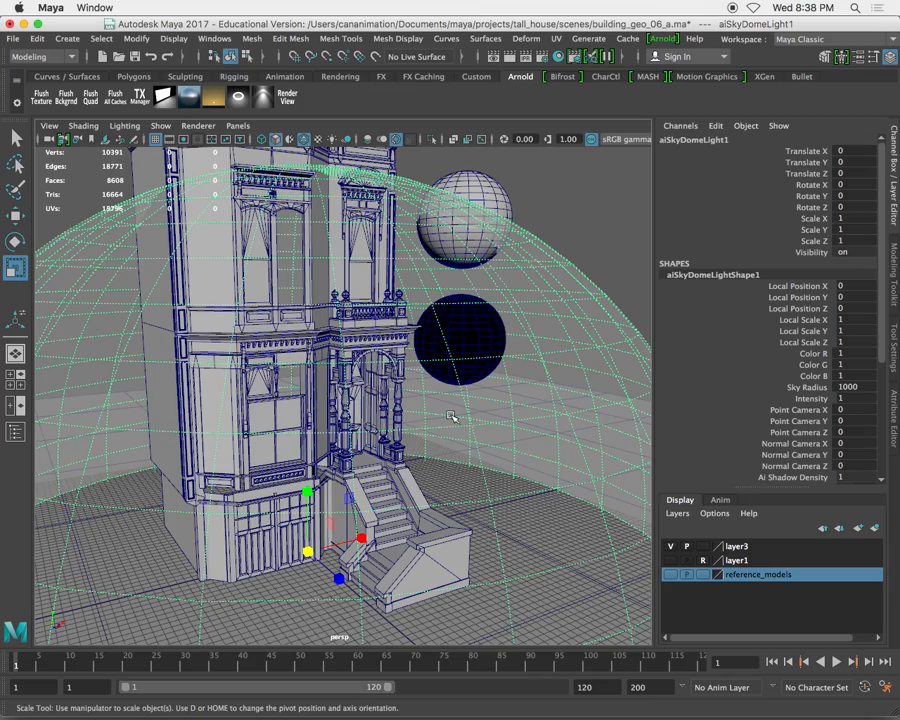
- Review the SkyDome light around the building and its shape attributes
scroll(400, 385, down, 3)
alt+drag(399, 385, 388, 382)
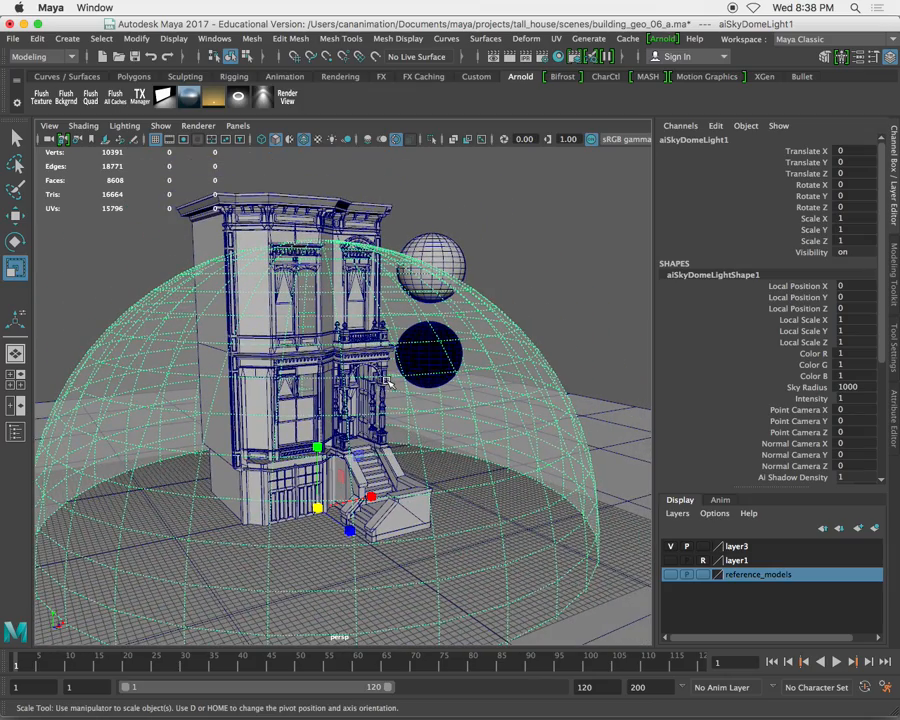
alt+middle_drag(402, 421, 402, 397)
alt+drag(393, 392, 399, 401)
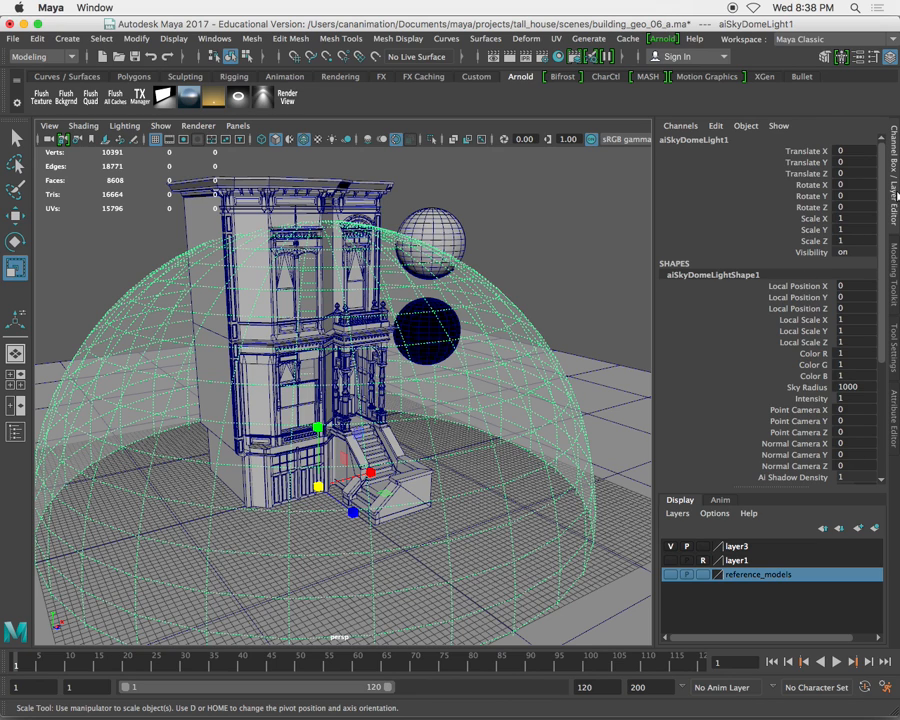
click(894, 270)
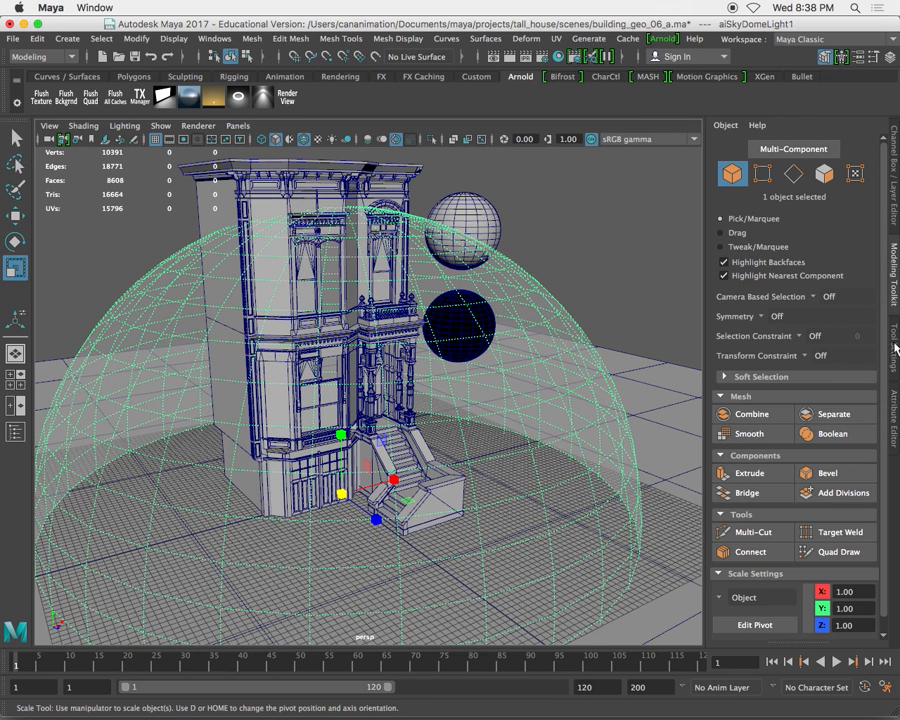
click(893, 400)
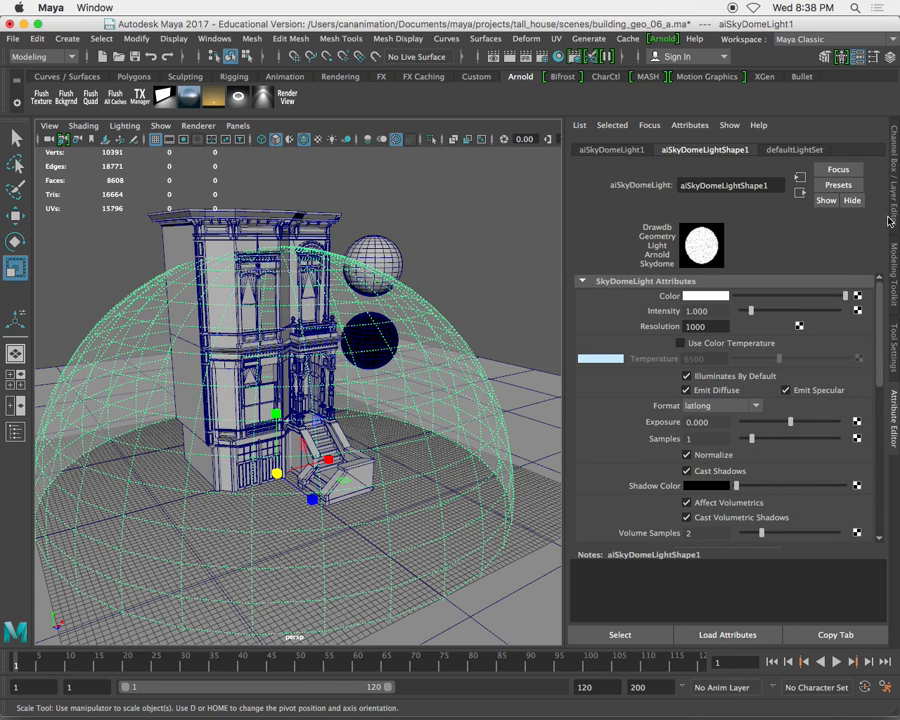
click(891, 200)
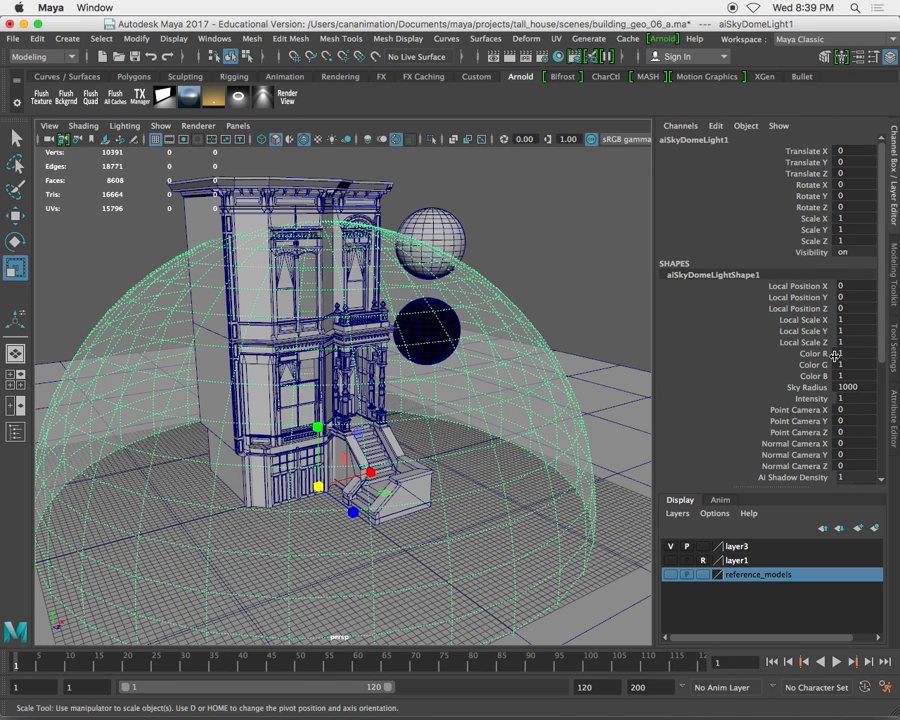
- Try enlarging the SkyDome light's Sky Radius interactively to 1067
click(806, 388)
middle_drag(322, 253, 428, 230)
key(super+z)
key(super+z)
key(super+z)
key(super+z)
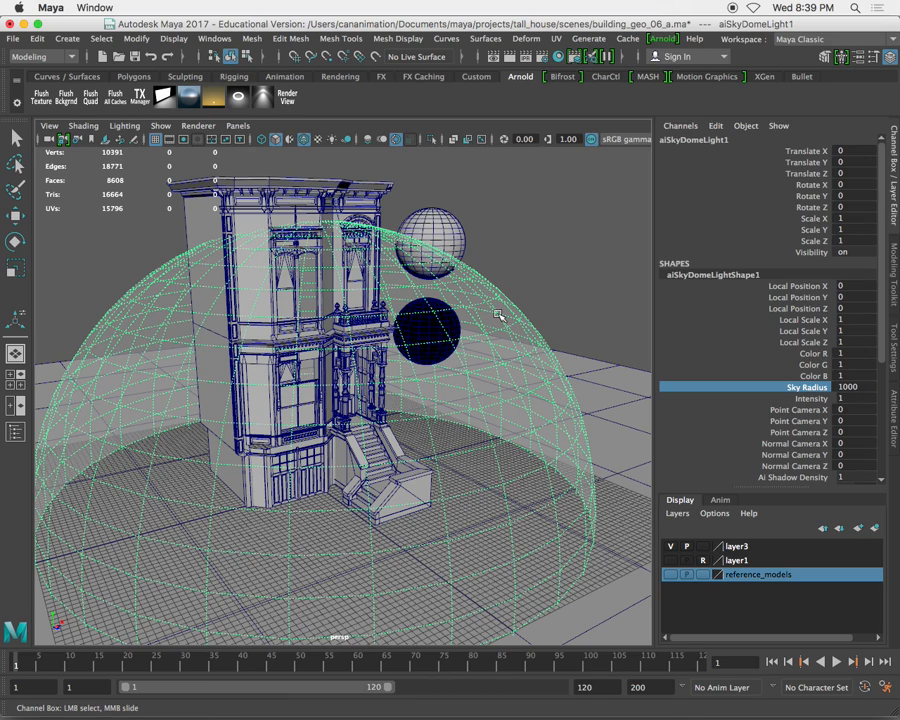
middle_drag(438, 318, 471, 323)
click(563, 293)
key(r)
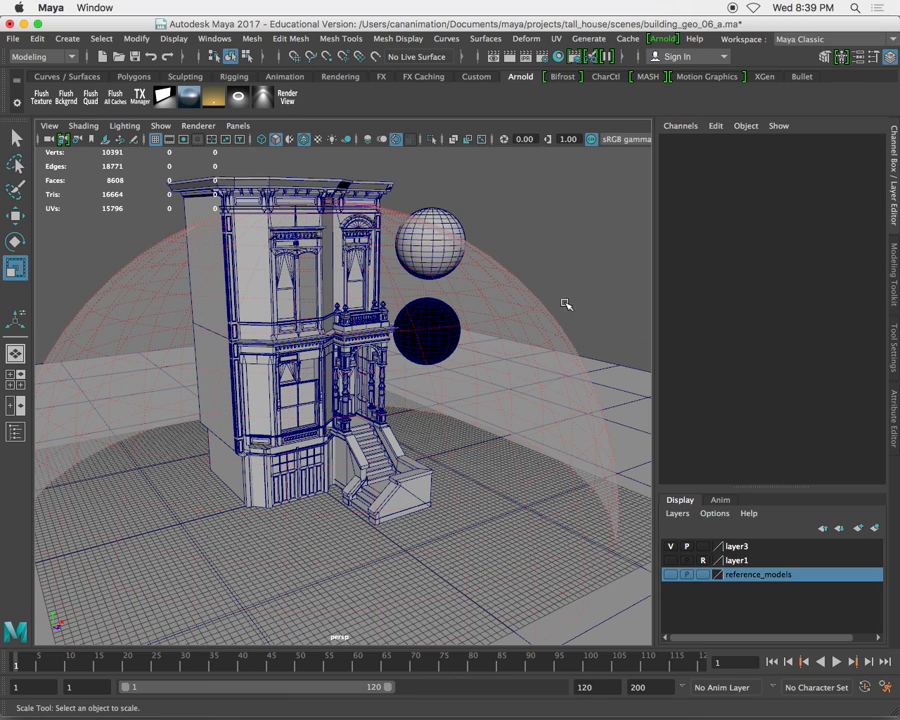
click(518, 304)
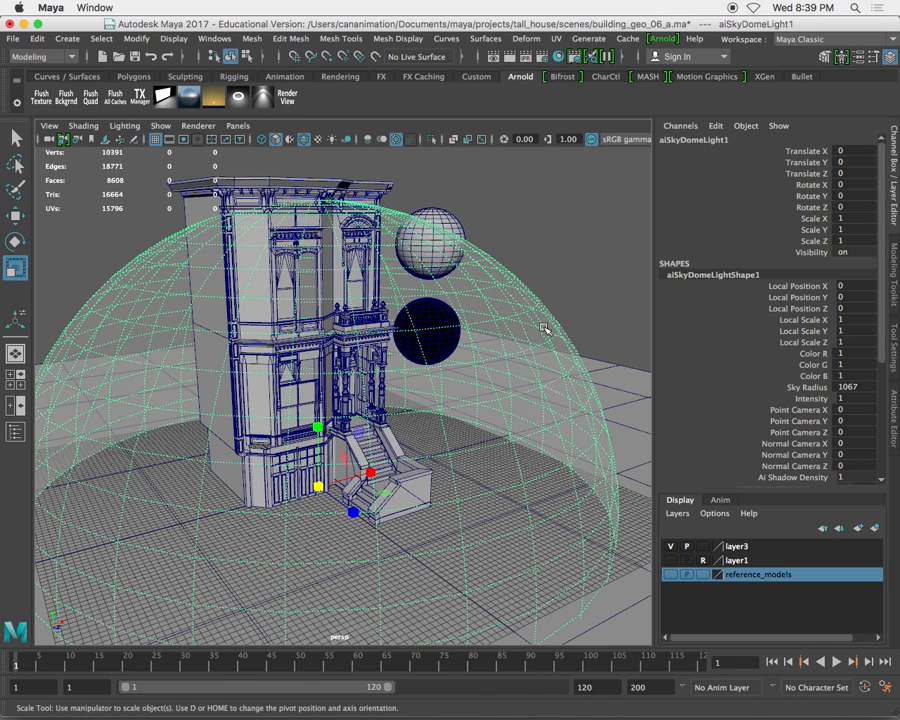
- Set the SkyDome light's Sky Radius to 5000 so the dome reaches far beyond the building
click(849, 389)
text(500)
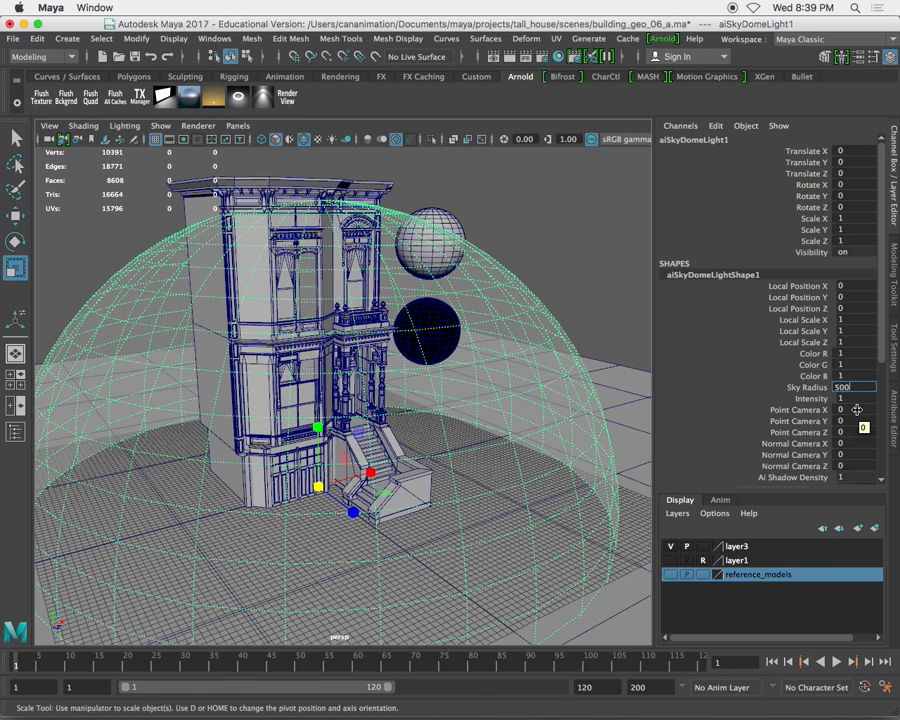
click(557, 236)
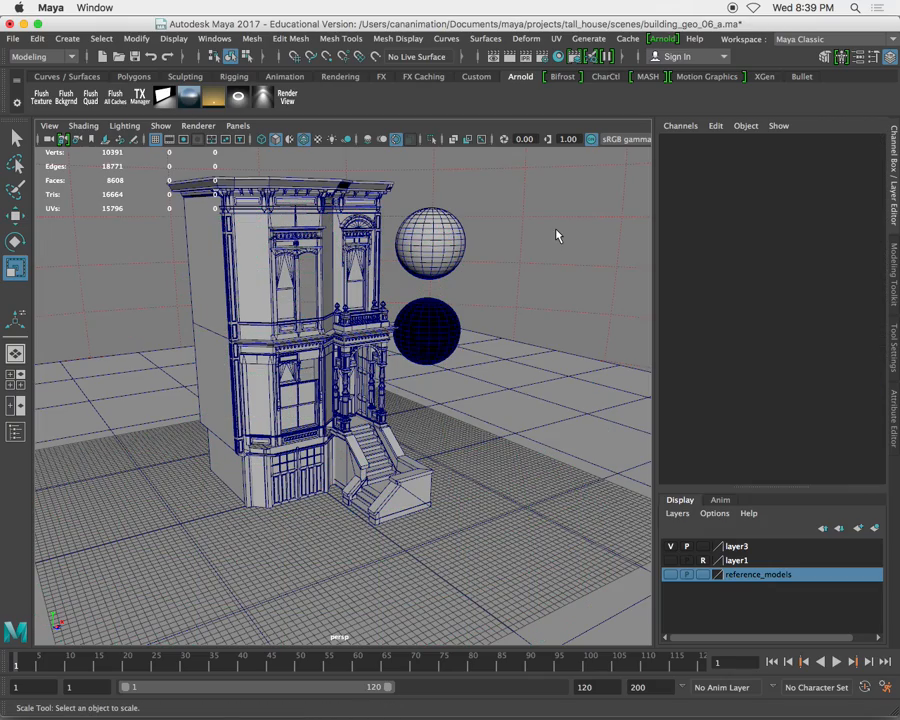
alt+right_drag(541, 311, 442, 313)
alt+right_drag(358, 299, 430, 347)
- Select the SkyDome light and render the perspective view in the Arnold Render View
click(474, 255)
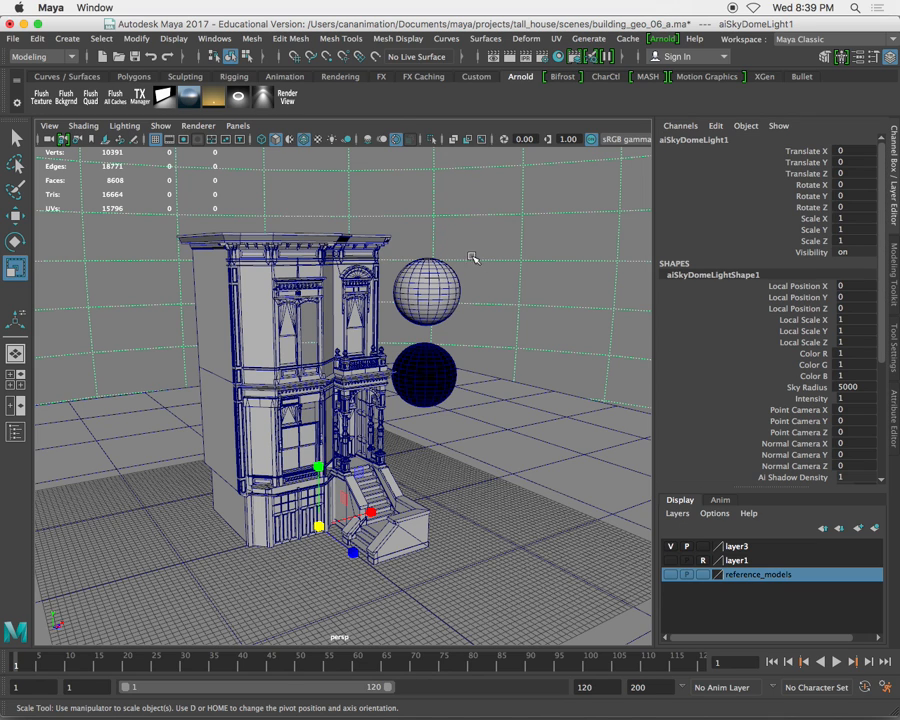
click(288, 106)
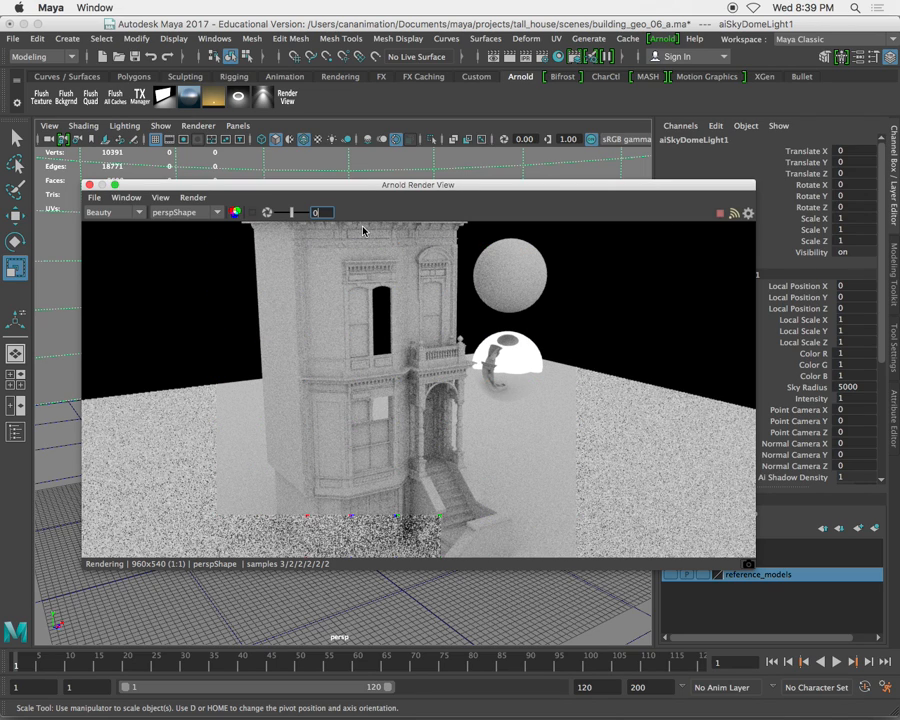
drag(393, 199, 315, 236)
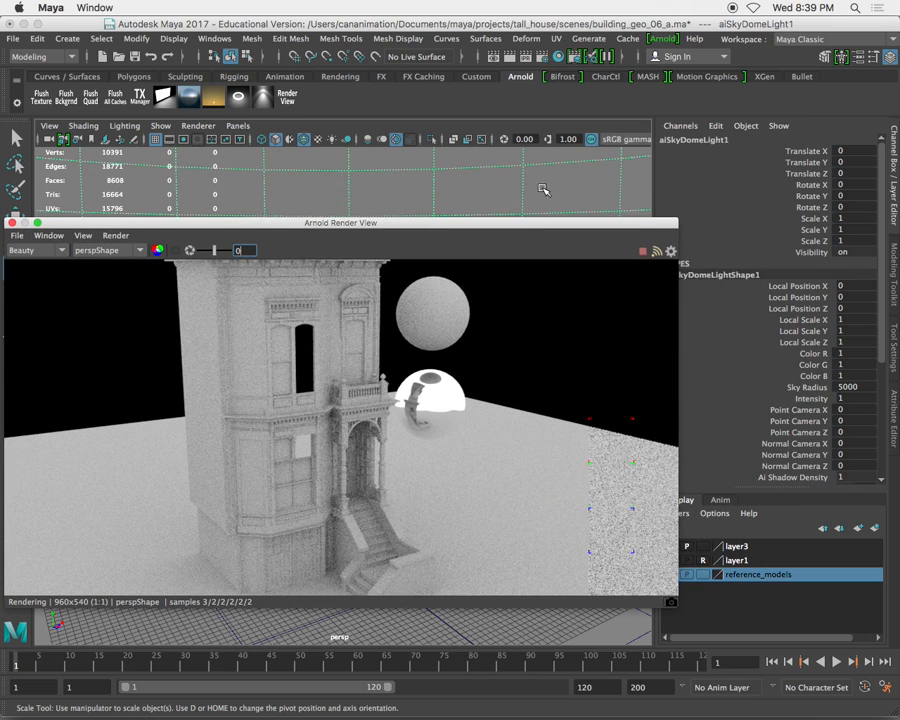
- Set the SkyDome light's color to light blue (H 214.964, S 0.518, V 1.000), check the updated render and close it
click(895, 362)
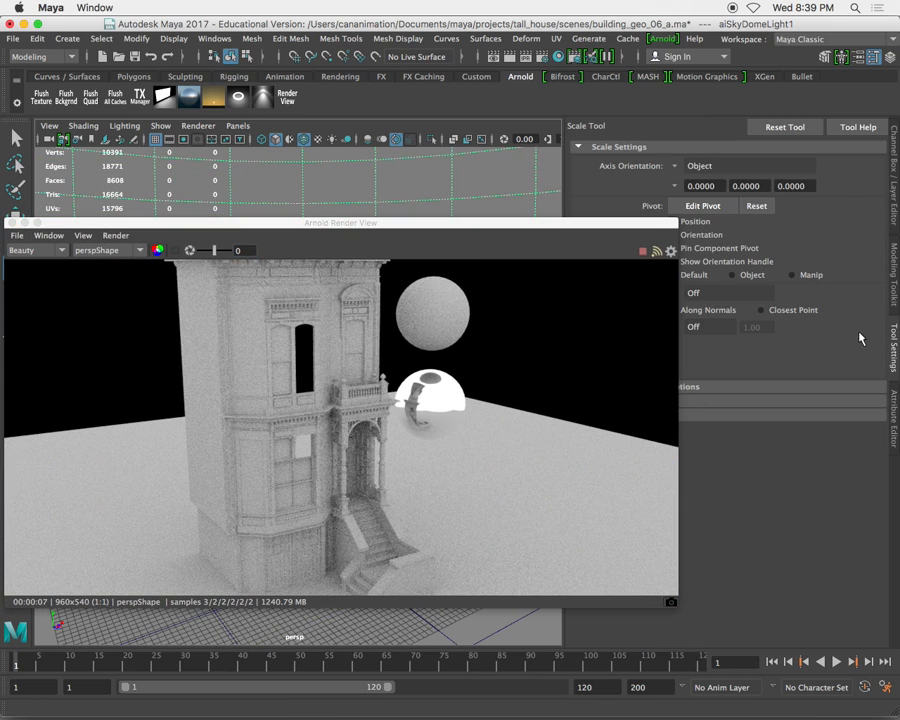
click(891, 400)
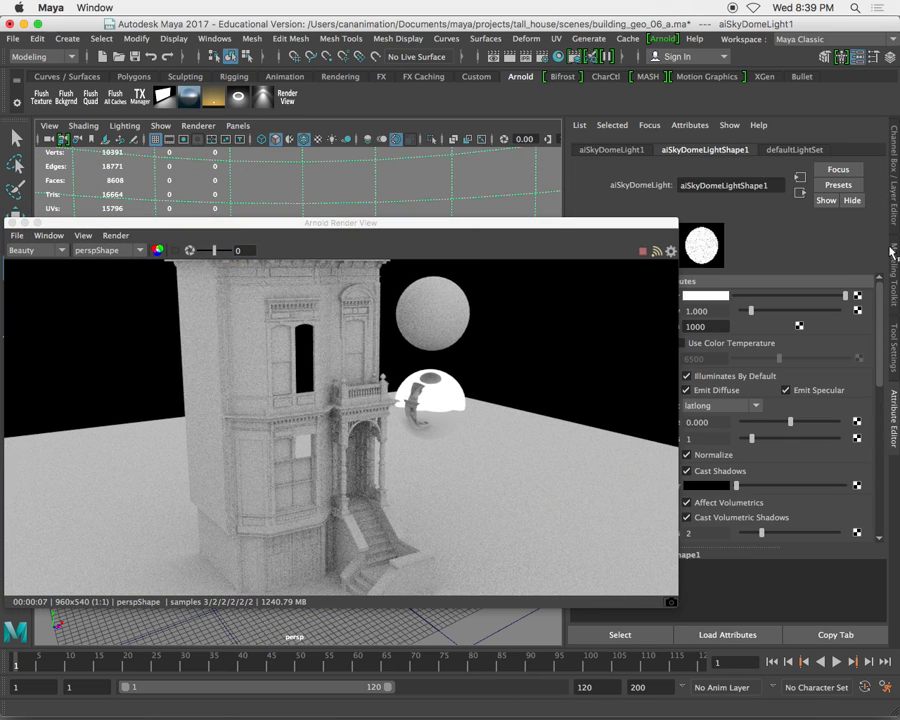
click(714, 300)
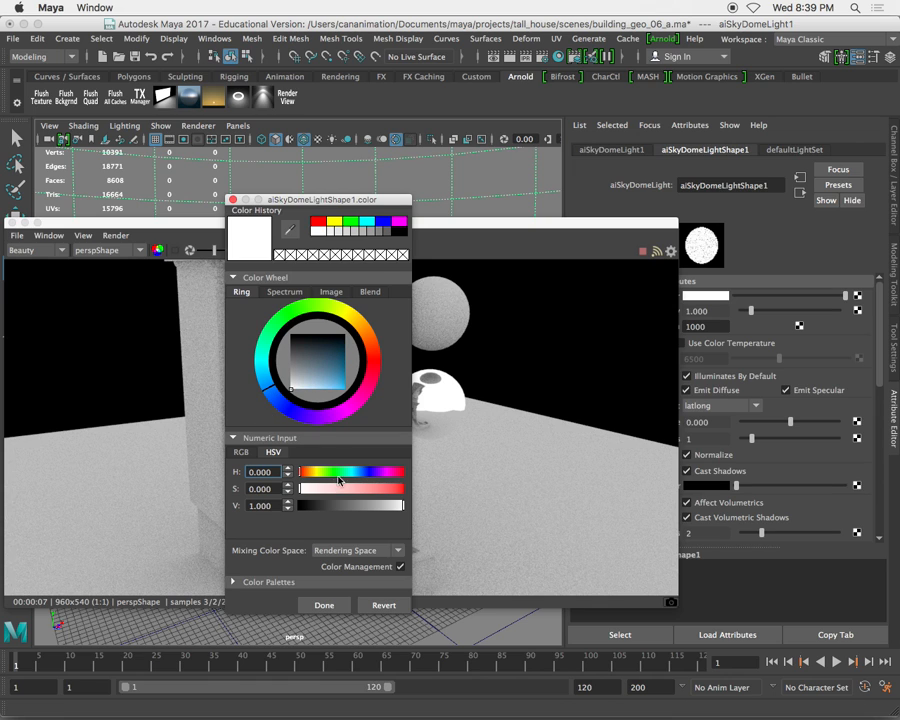
drag(338, 480, 354, 492)
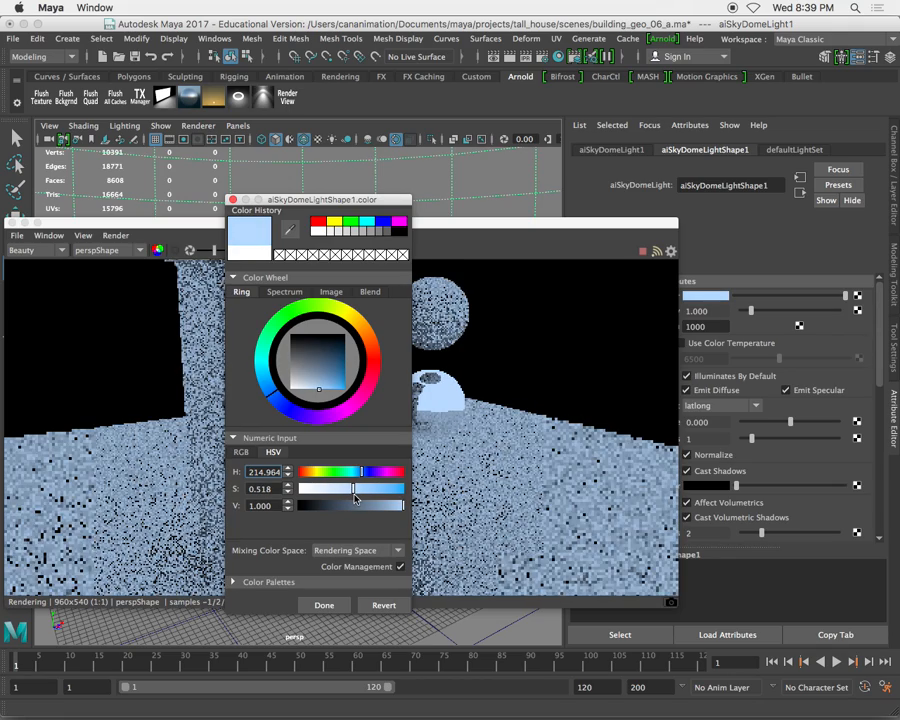
click(322, 604)
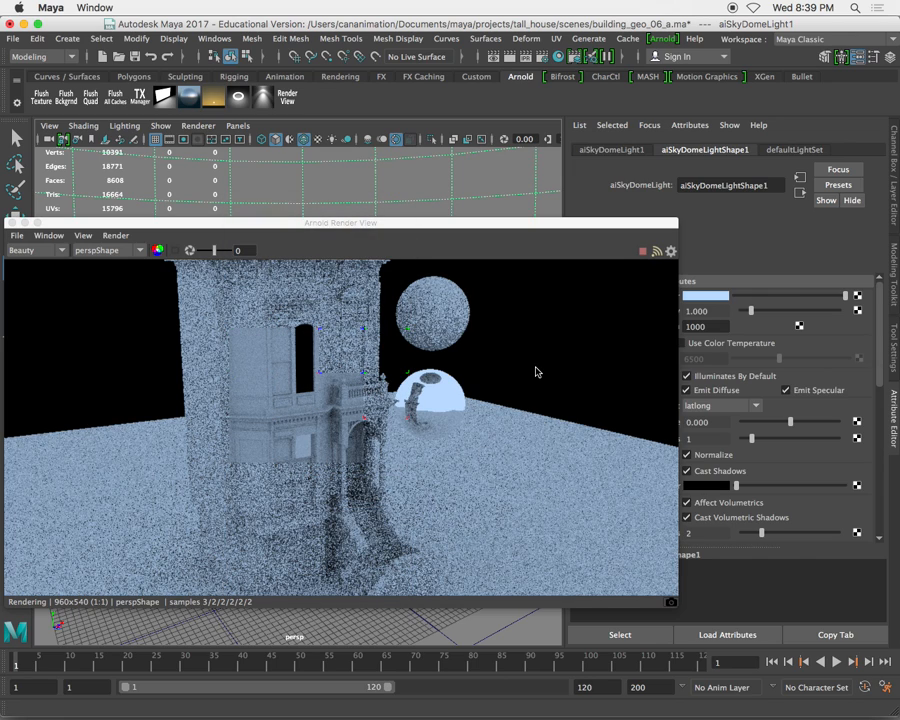
key(r)
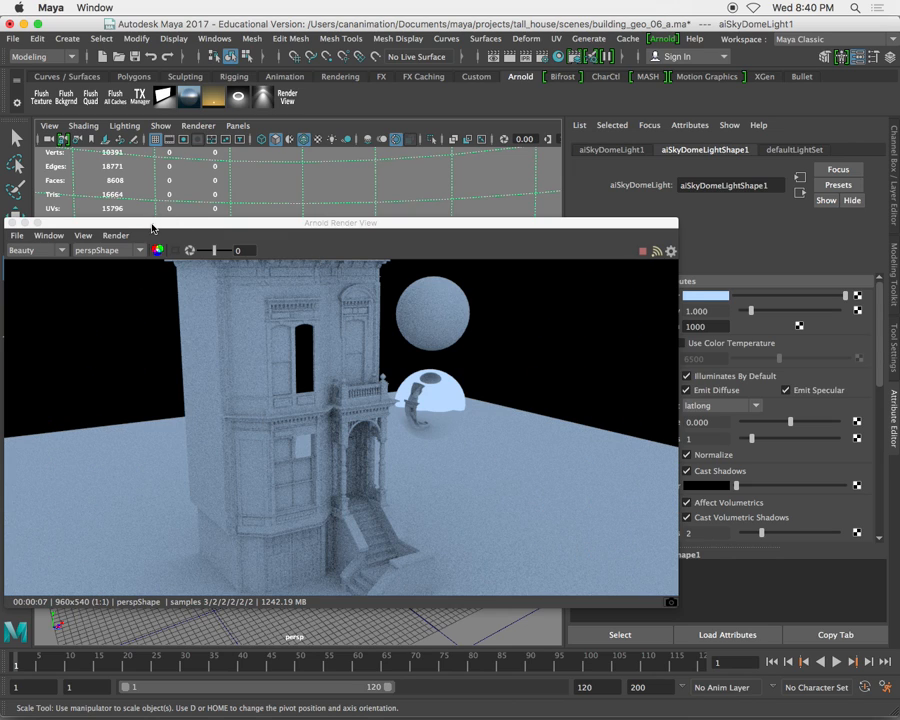
drag(152, 222, 160, 218)
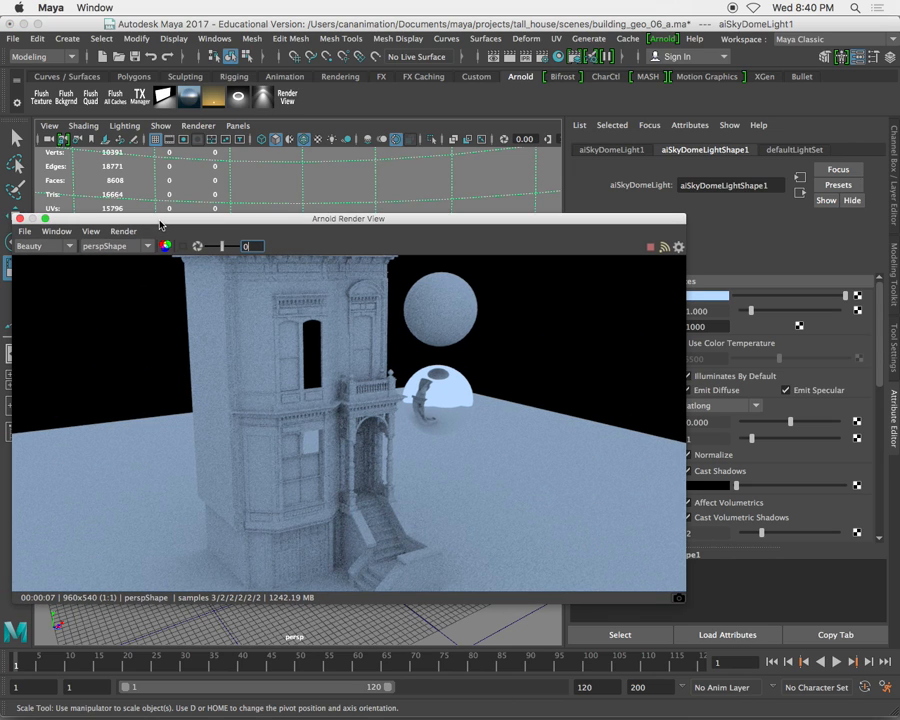
click(19, 220)
- Create a directional light in the scene
scroll(340, 364, down, 3)
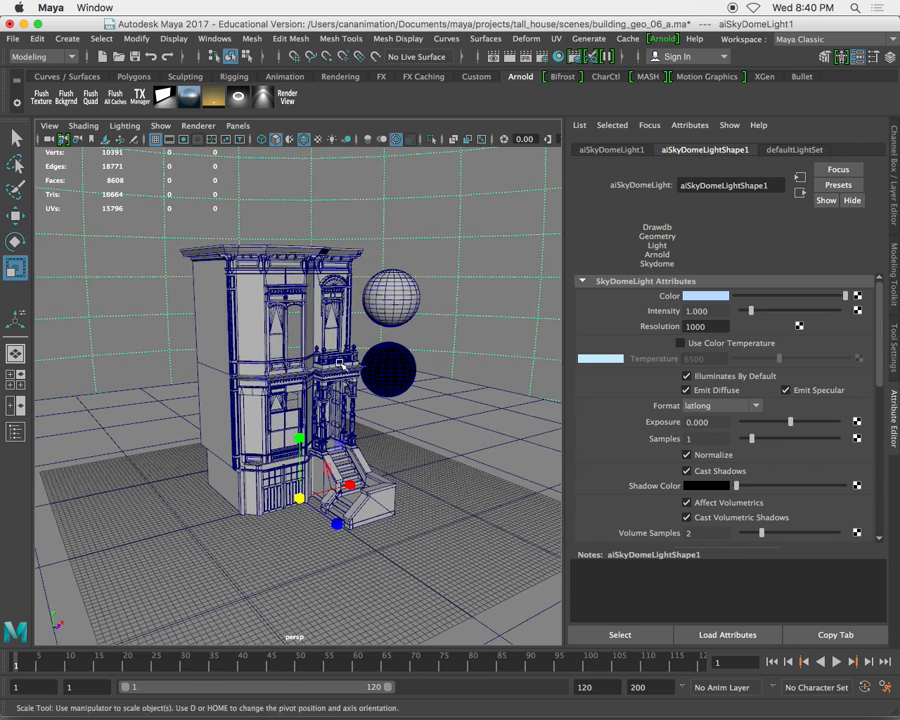
key(space)
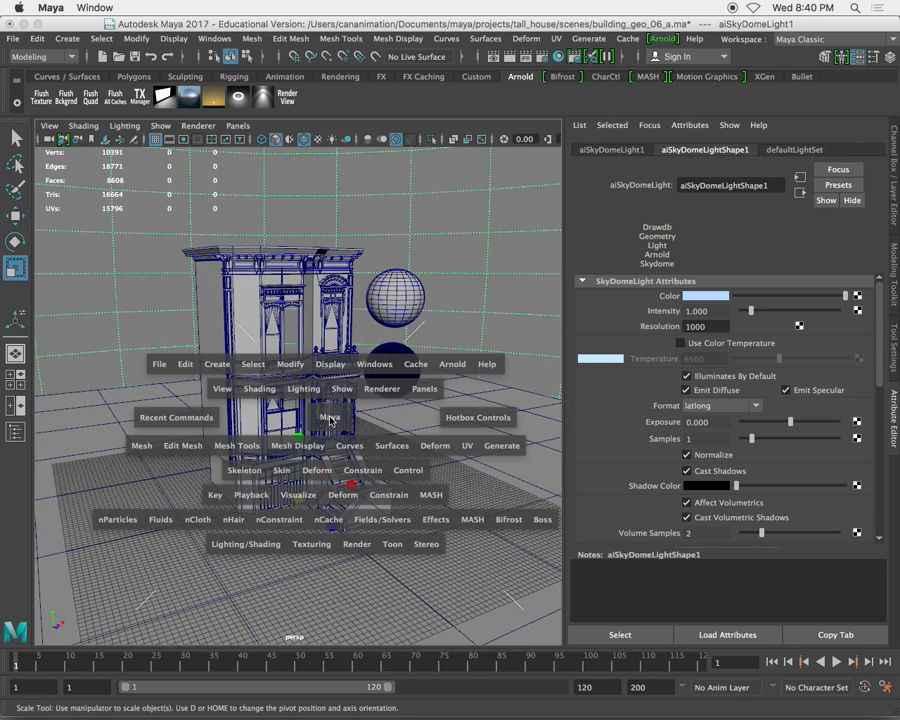
click(215, 366)
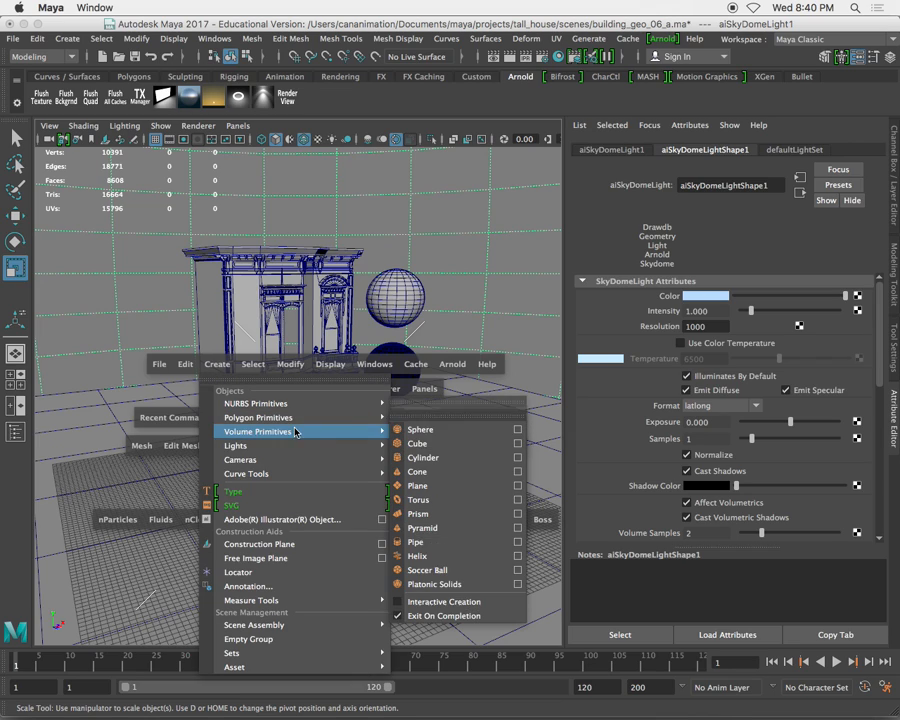
mouse_move(320, 452)
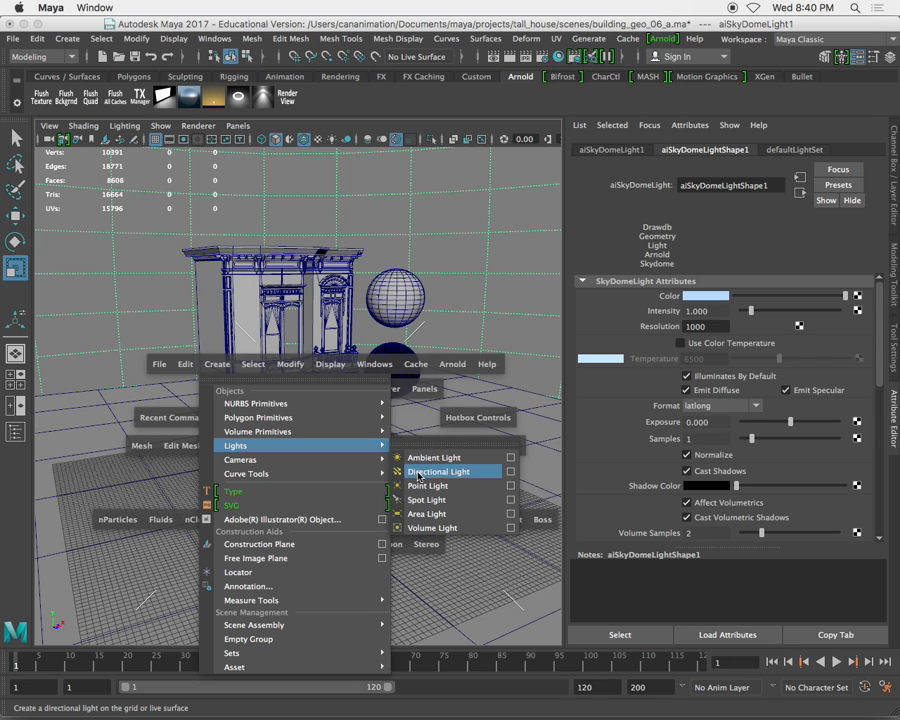
click(474, 477)
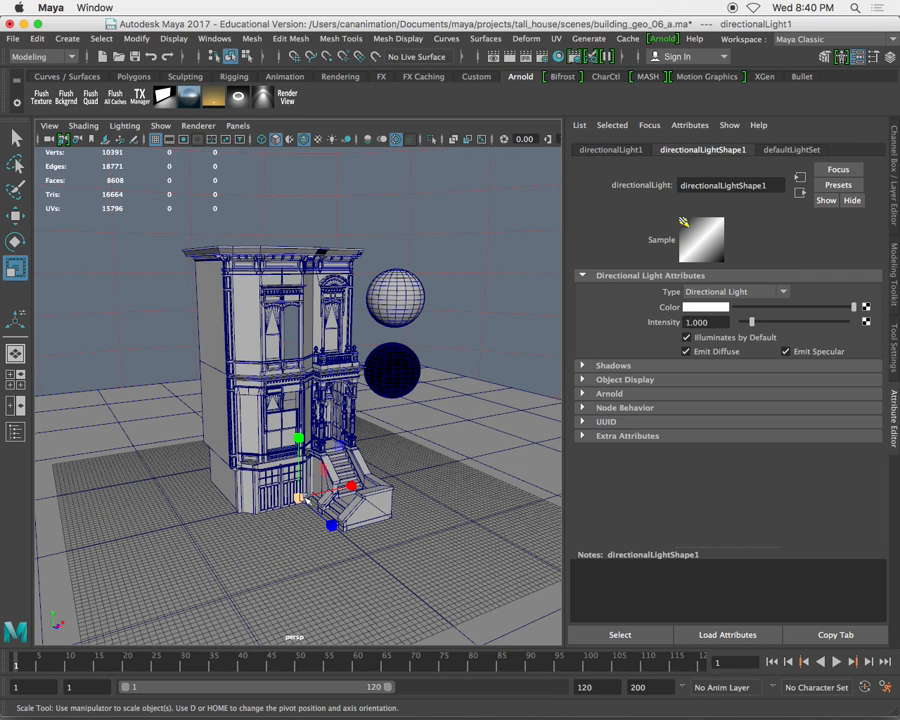
- Scale up the directional light and rotate it to about -65, -42, 14 degrees so it shines diagonally down on the building
drag(301, 498, 572, 463)
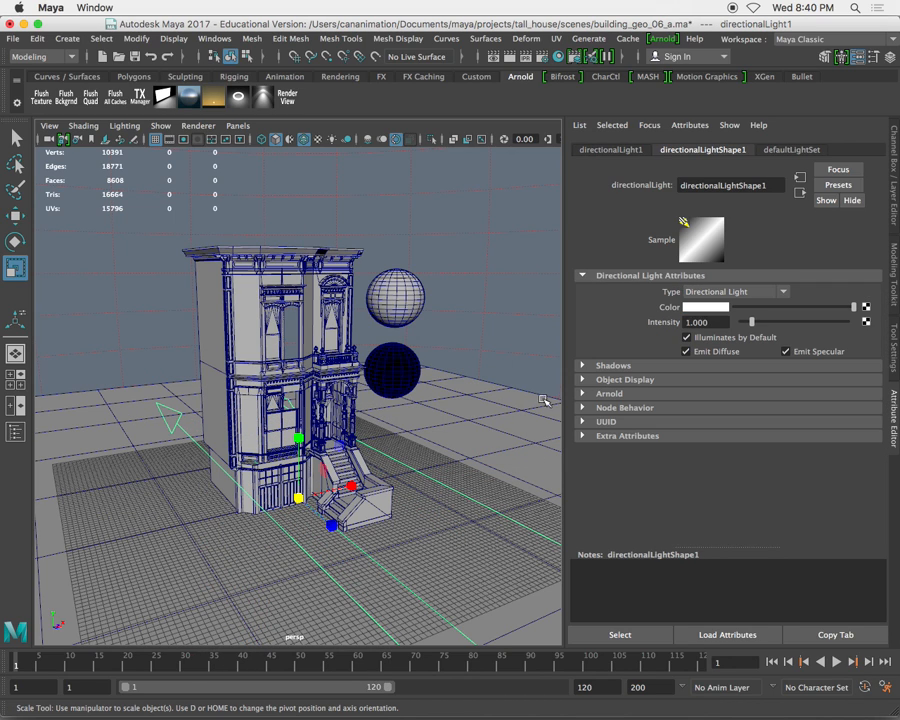
key(e)
drag(340, 526, 268, 518)
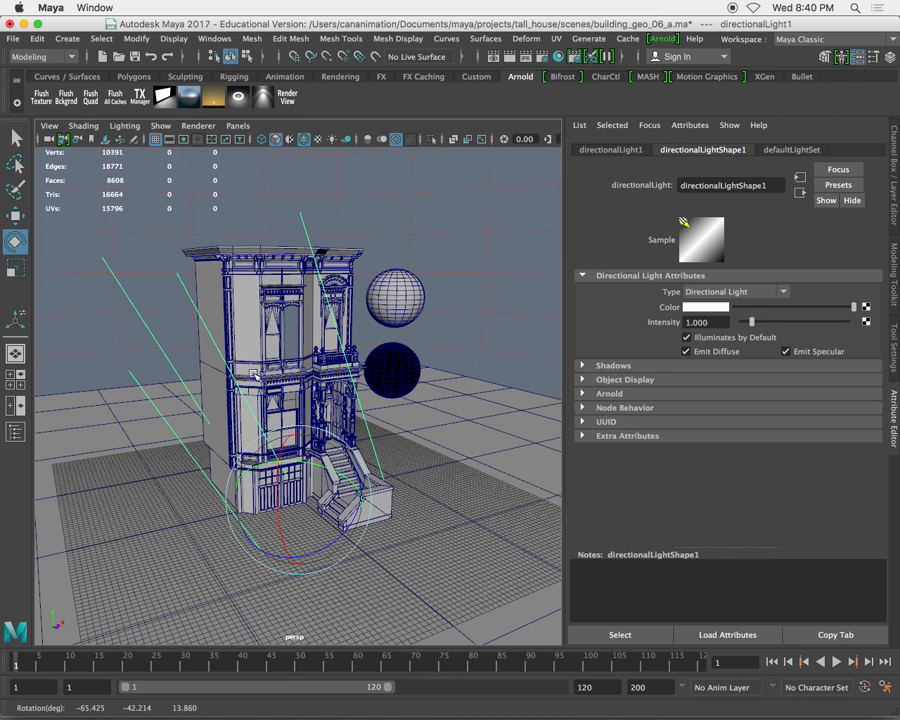
- Set the directional light's color to a pale, warm yellow
click(705, 308)
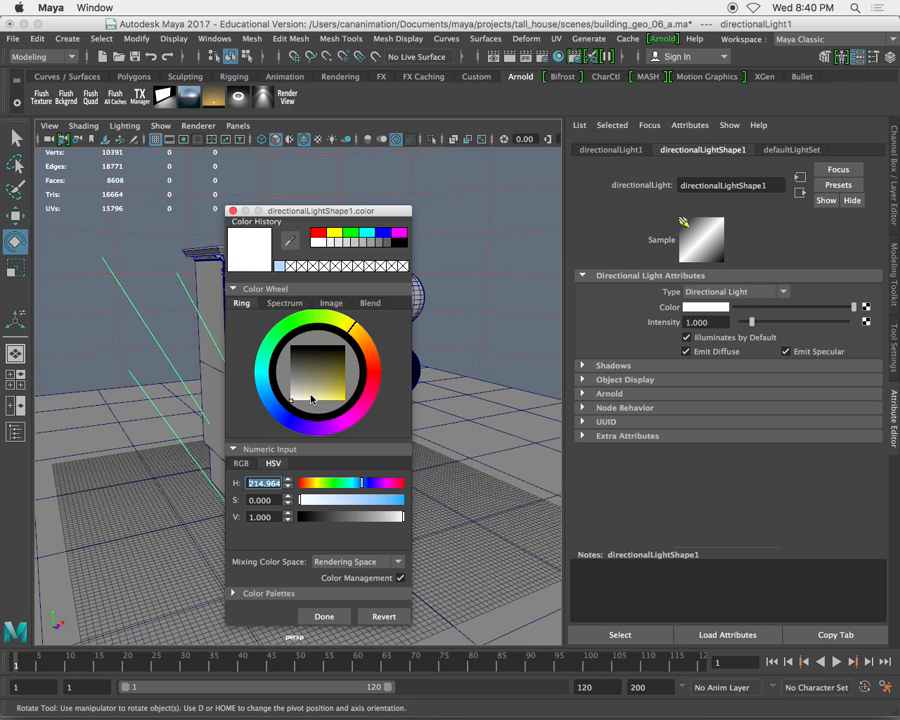
click(352, 328)
drag(313, 404, 316, 409)
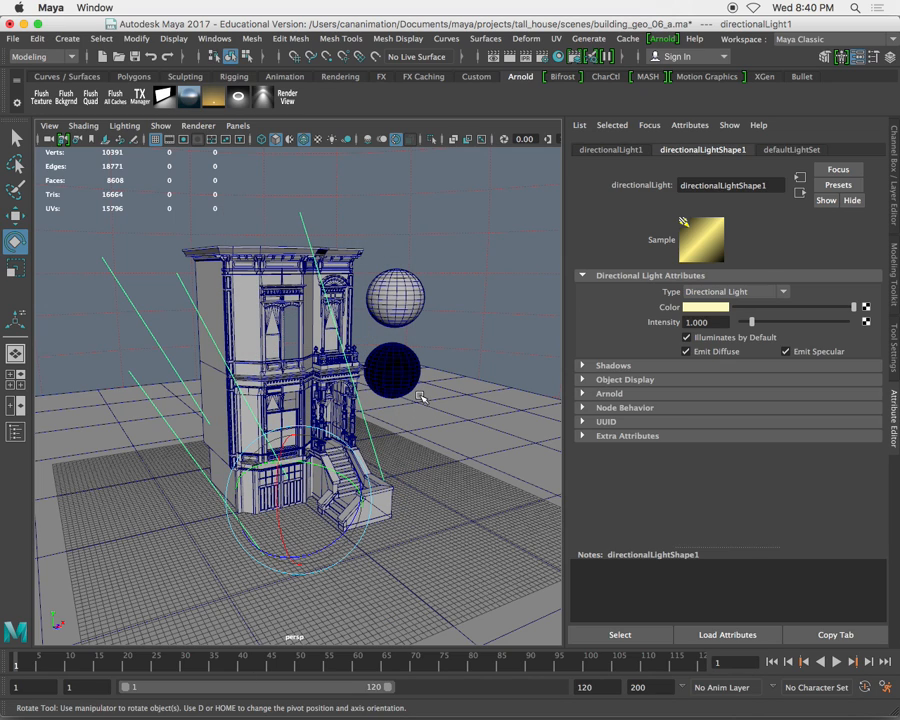
- Examine the directional light's Arnold settings, including exposure, angle, samples, shadow density and volume options
click(583, 395)
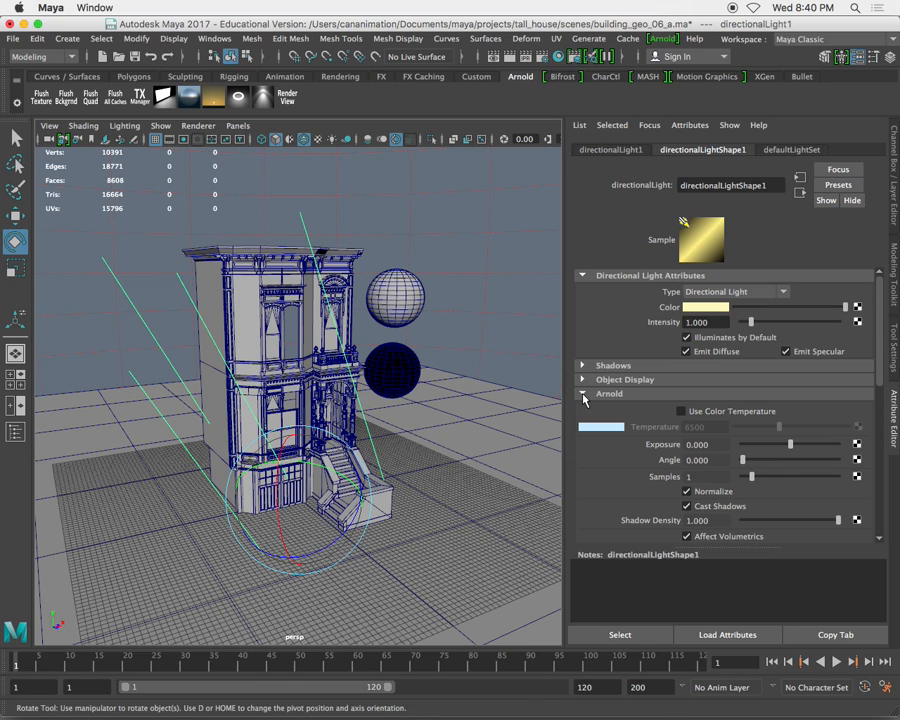
scroll(586, 398, down, 2)
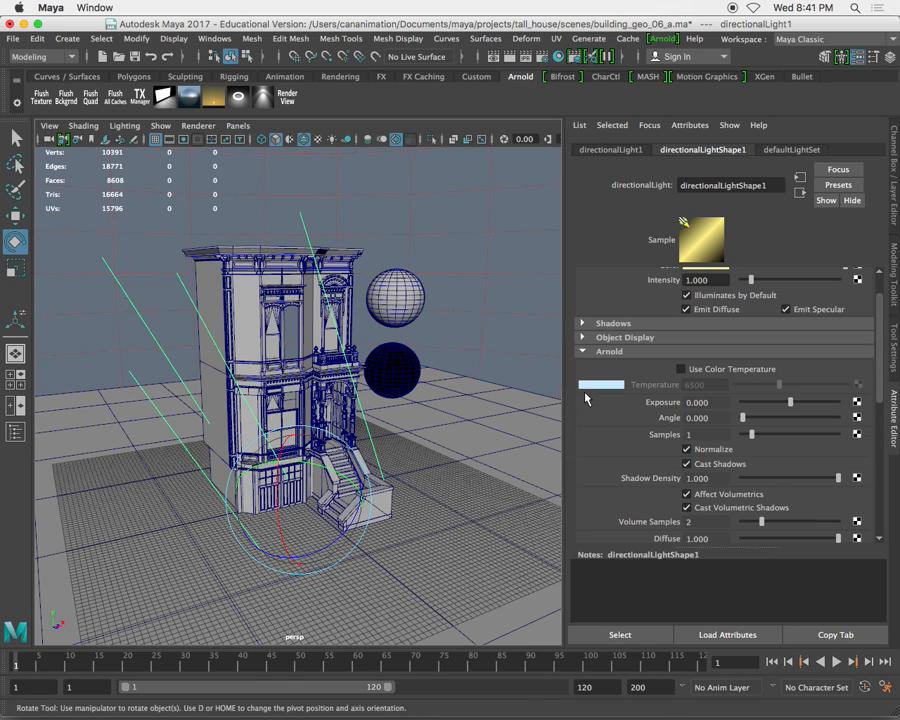
scroll(588, 398, down, 2)
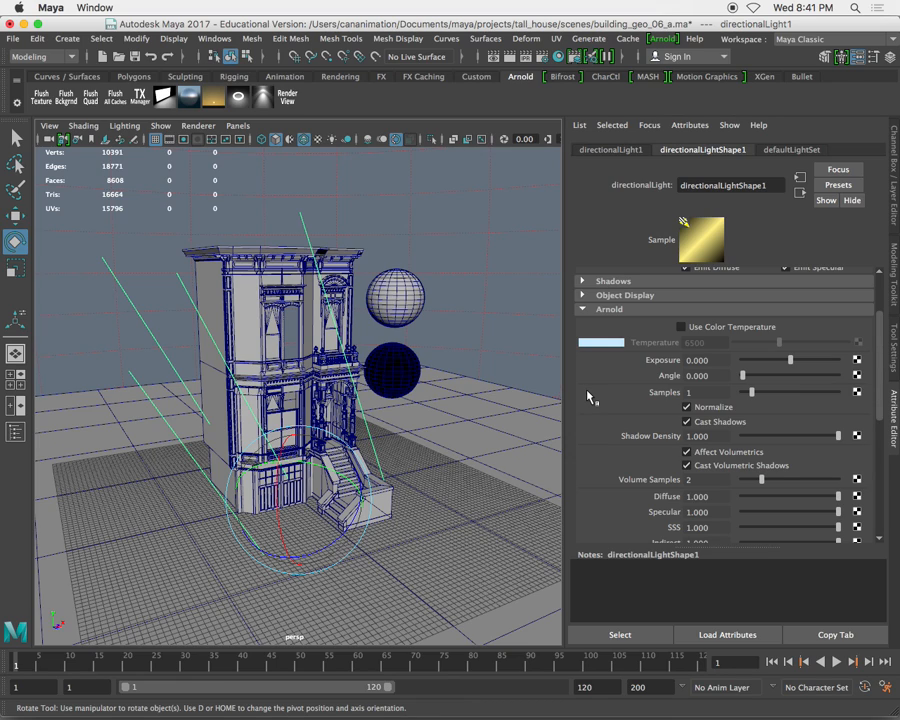
scroll(588, 397, down, 2)
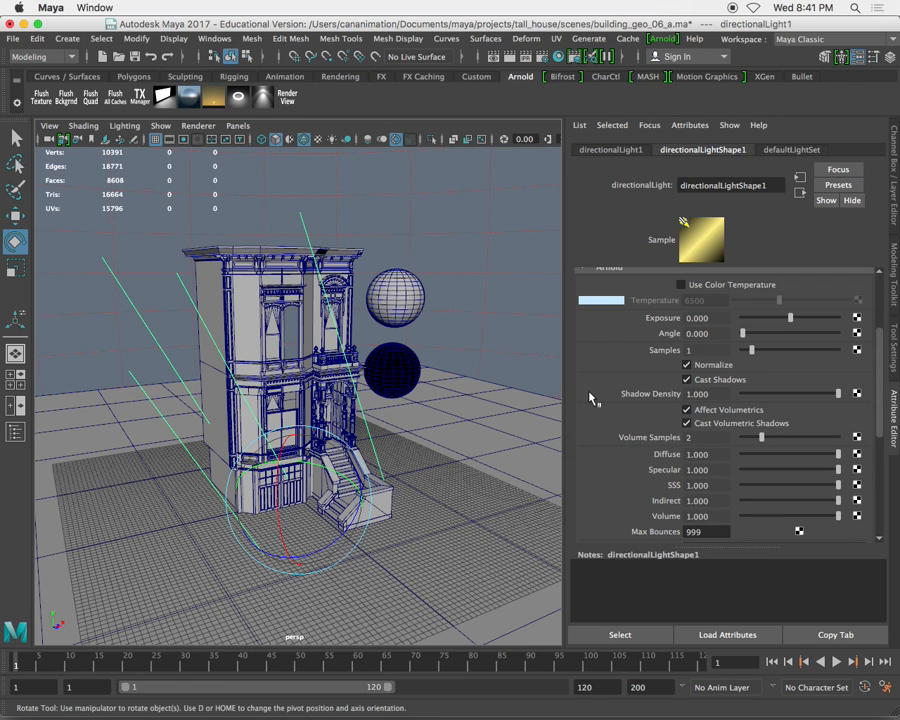
scroll(590, 396, up, 6)
click(584, 394)
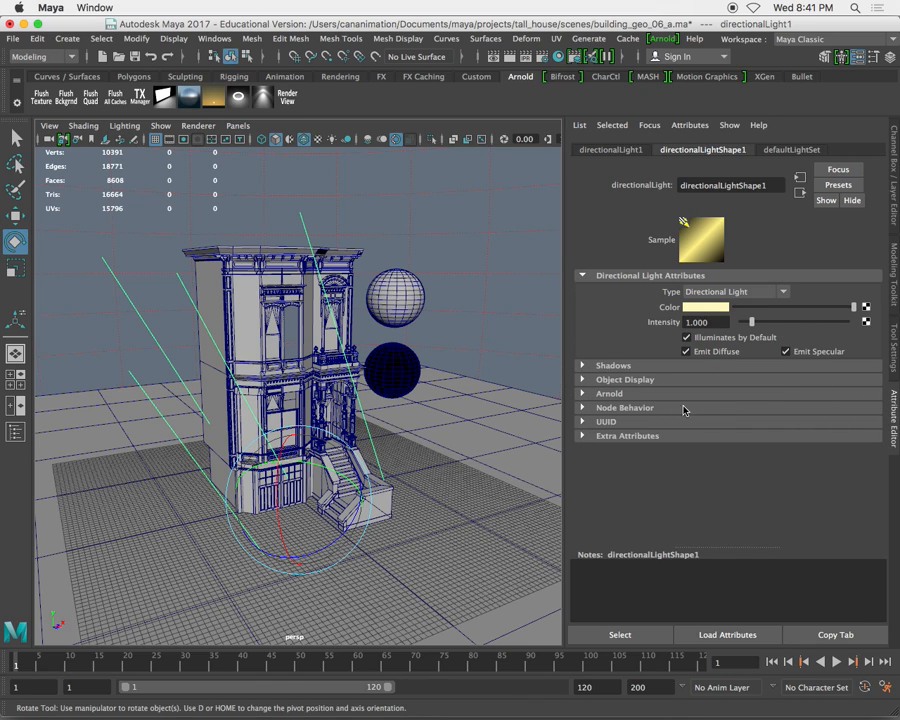
click(583, 395)
scroll(612, 420, down, 5)
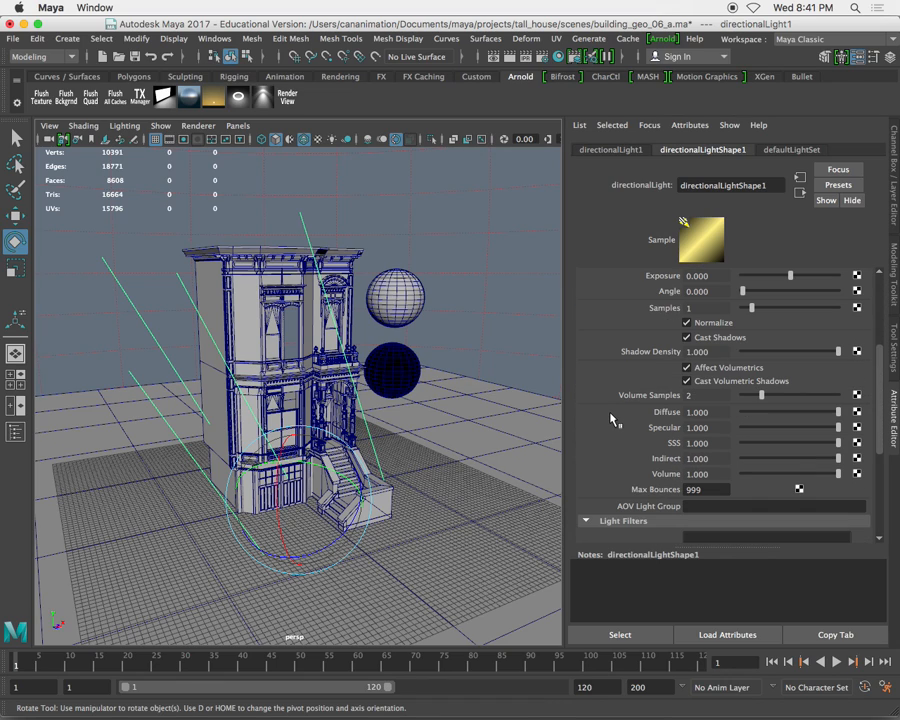
- Render the perspective view in the Arnold Render View and keep the light attributes visible beside it
scroll(612, 418, up, 2)
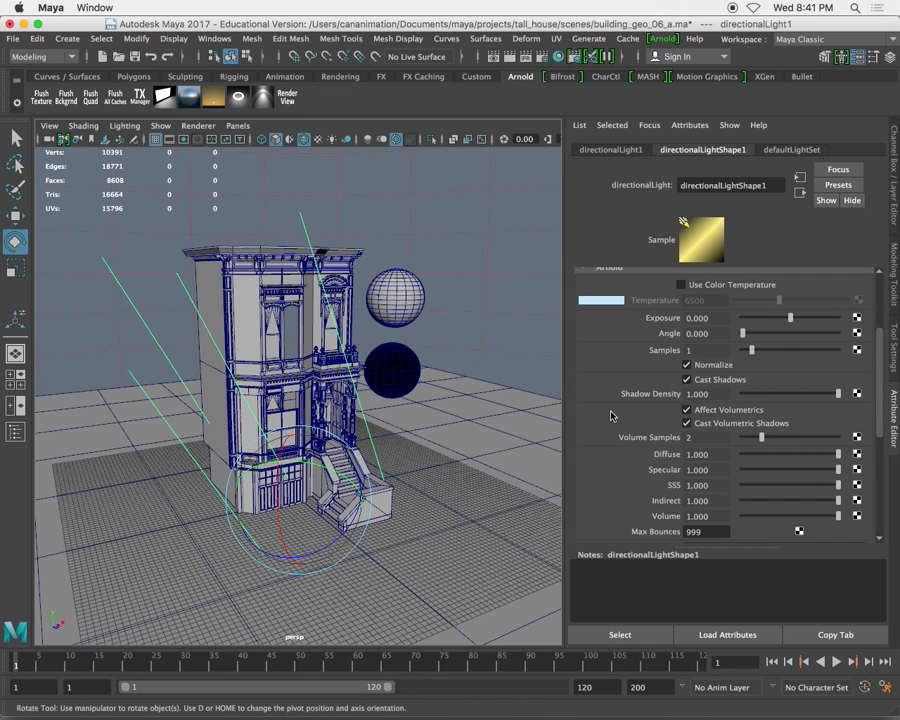
click(287, 95)
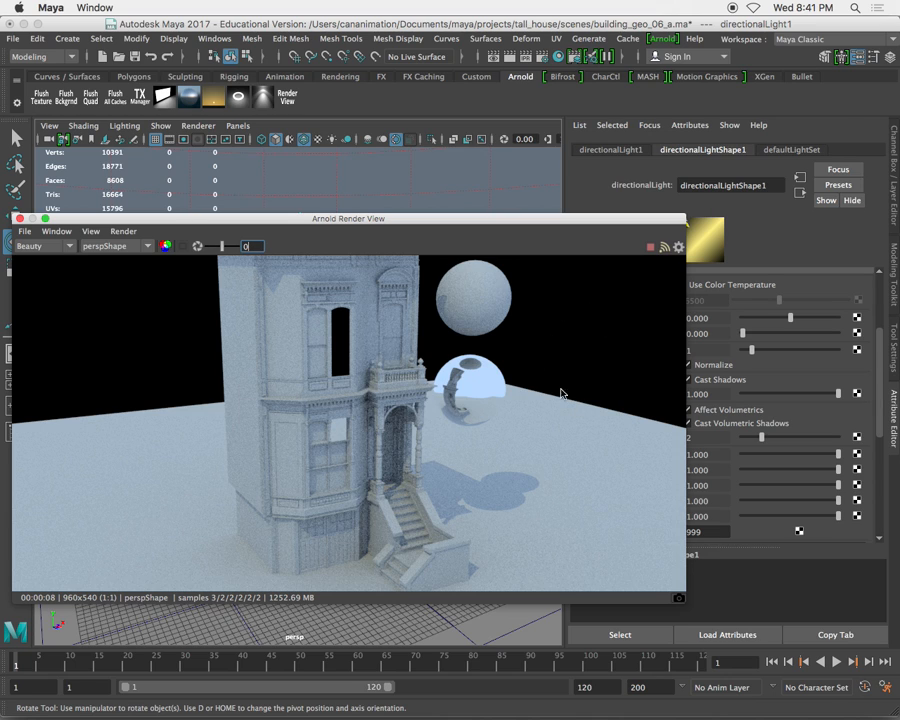
drag(432, 222, 158, 224)
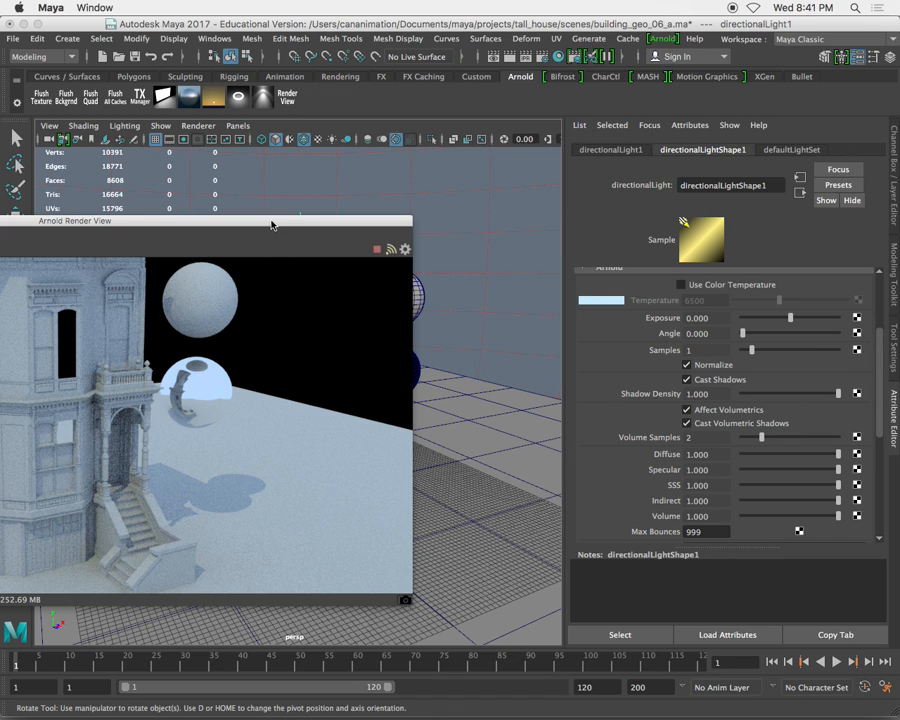
- Try intensities of 0.3 and 0.4 on the SkyDome light, and settle on 0.5
click(482, 215)
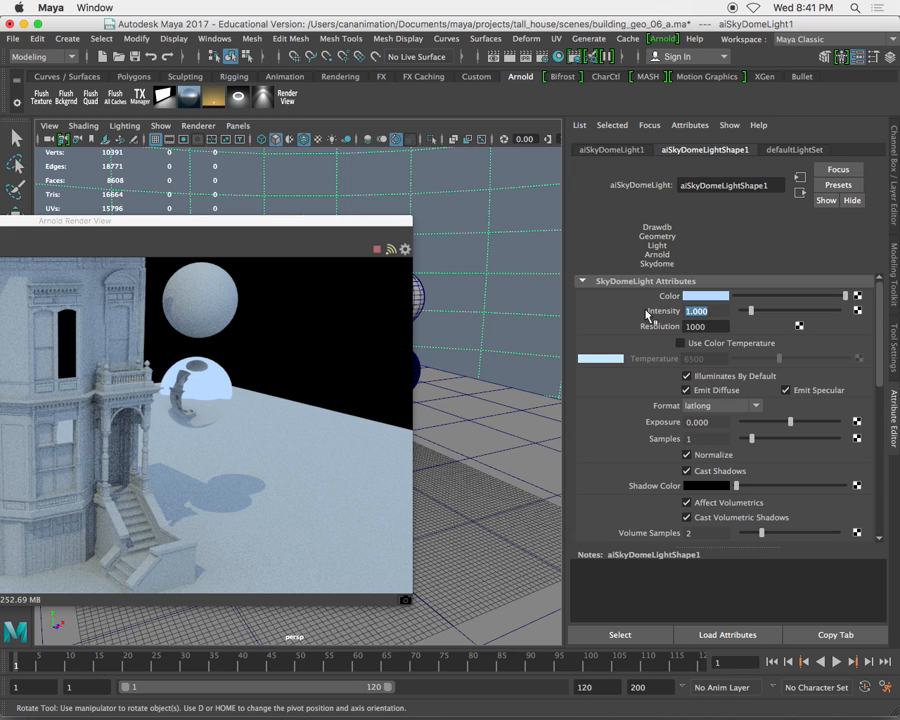
text(.3)
key(Return)
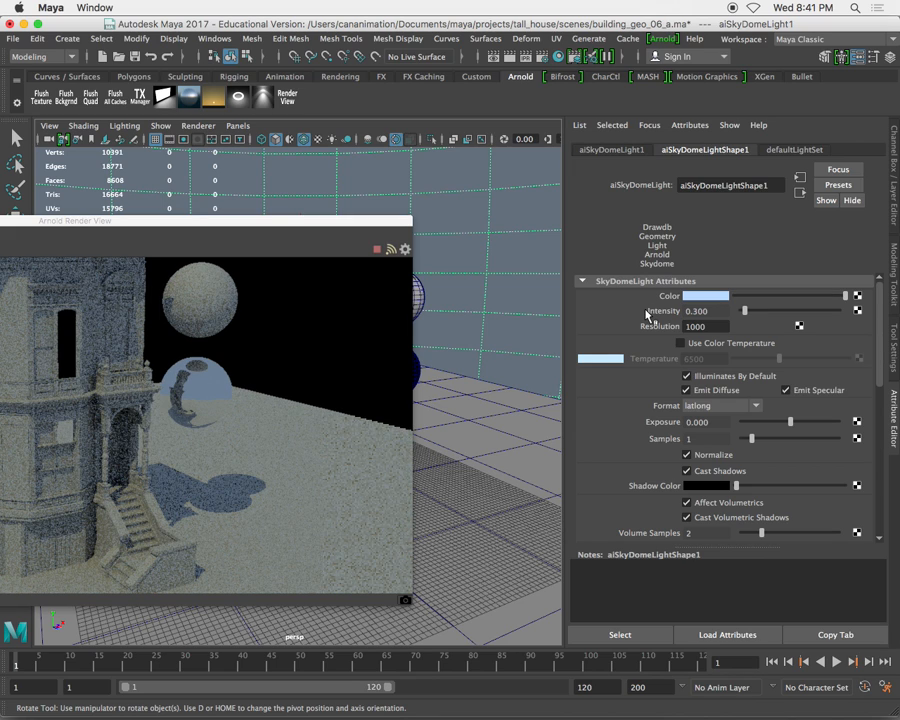
double_click(719, 312)
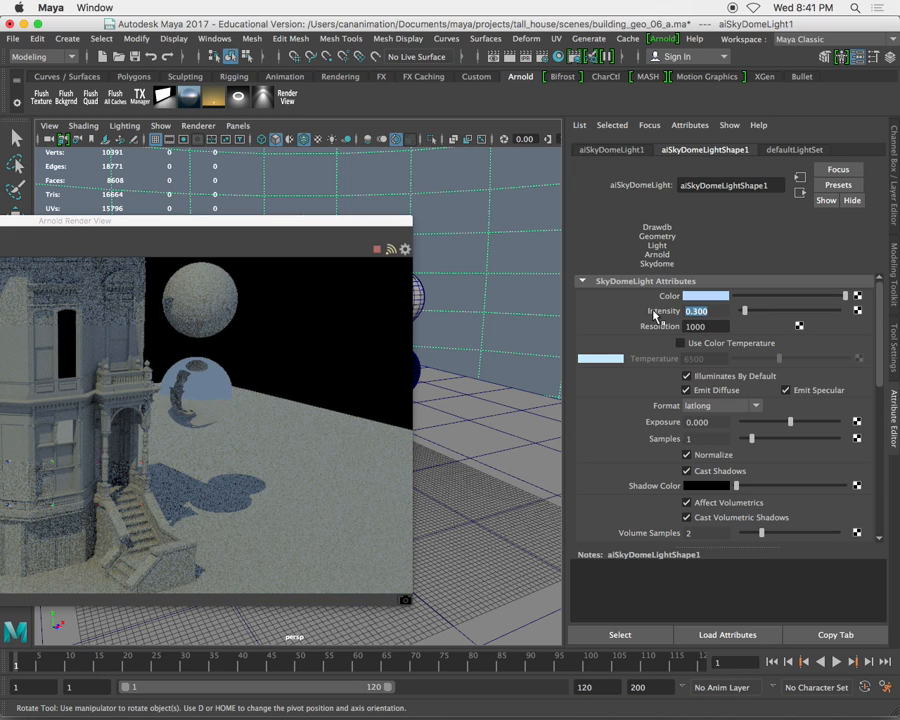
text(.4)
key(Return)
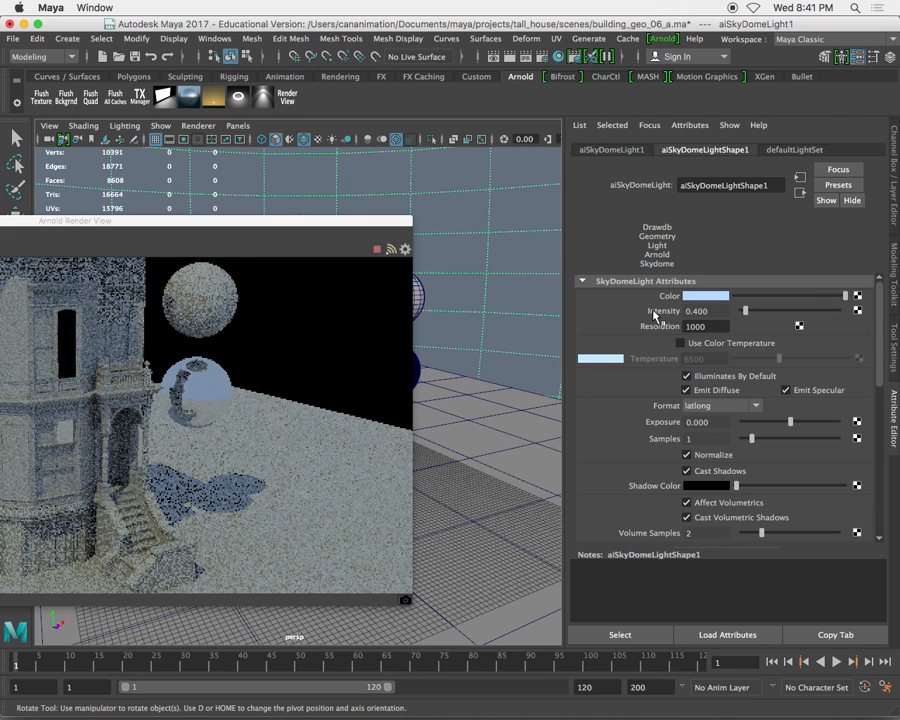
double_click(719, 311)
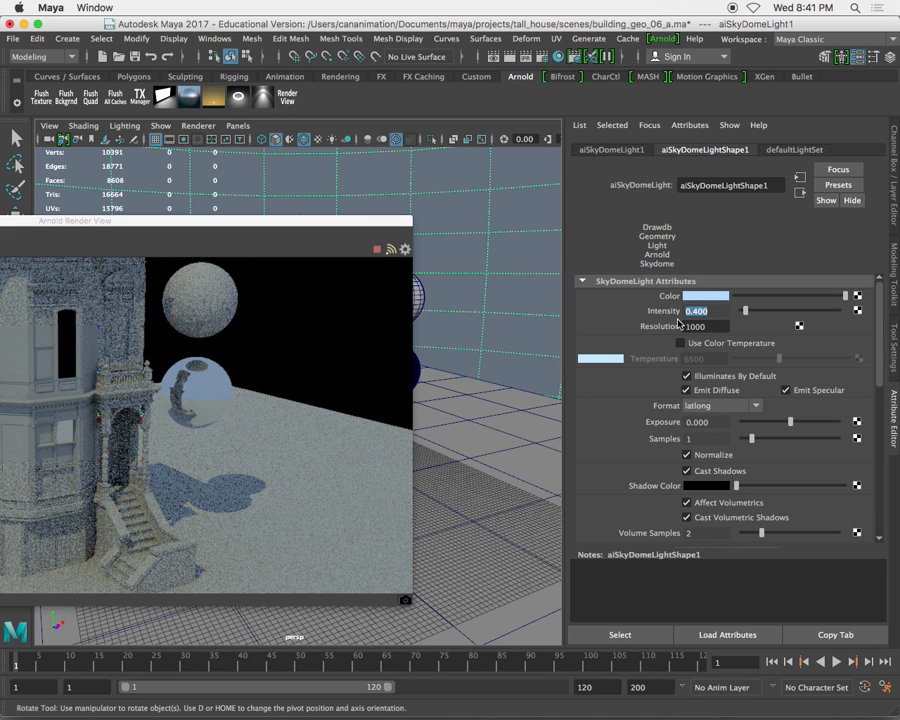
text(0.5)
key(Return)
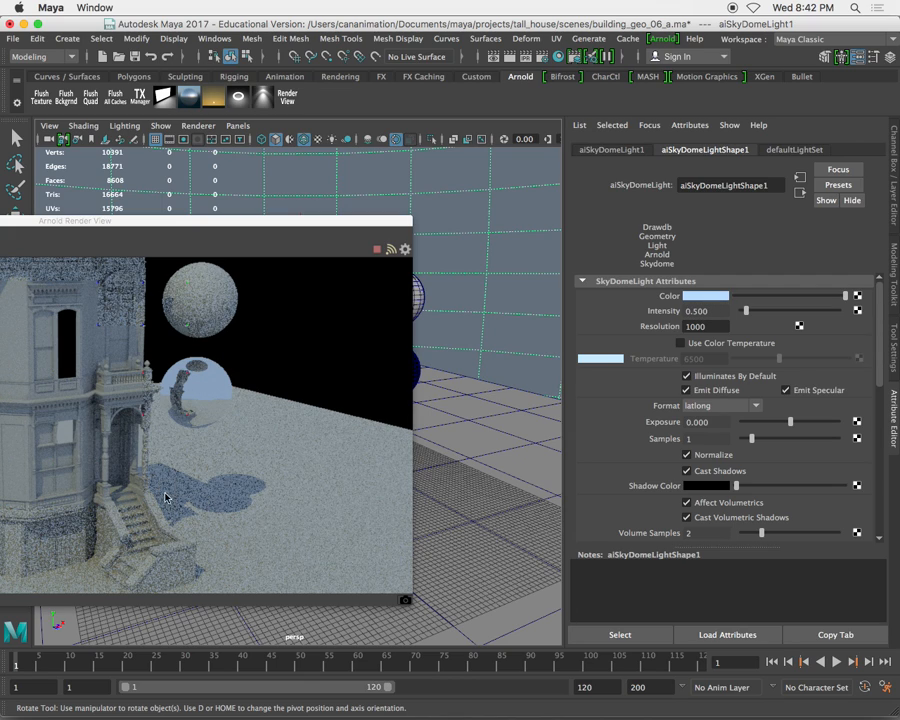
- Make the SkyDome light's color a deeper blue with hue about 217.6 and saturation about 0.64
click(706, 296)
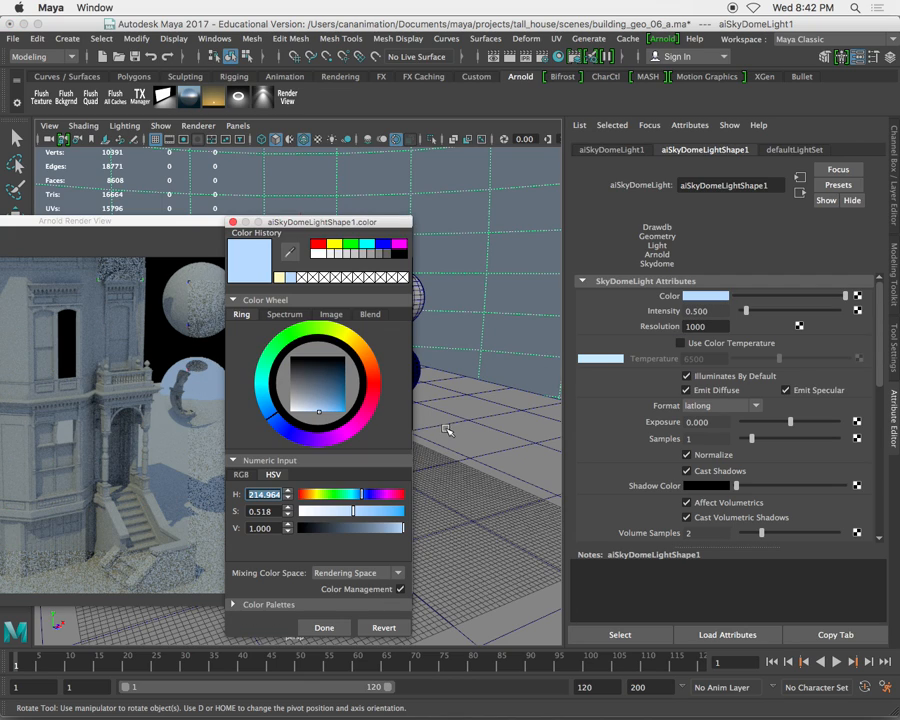
mouse_move(372, 506)
mouse_down()
mouse_move(384, 511)
mouse_move(364, 506)
mouse_up()
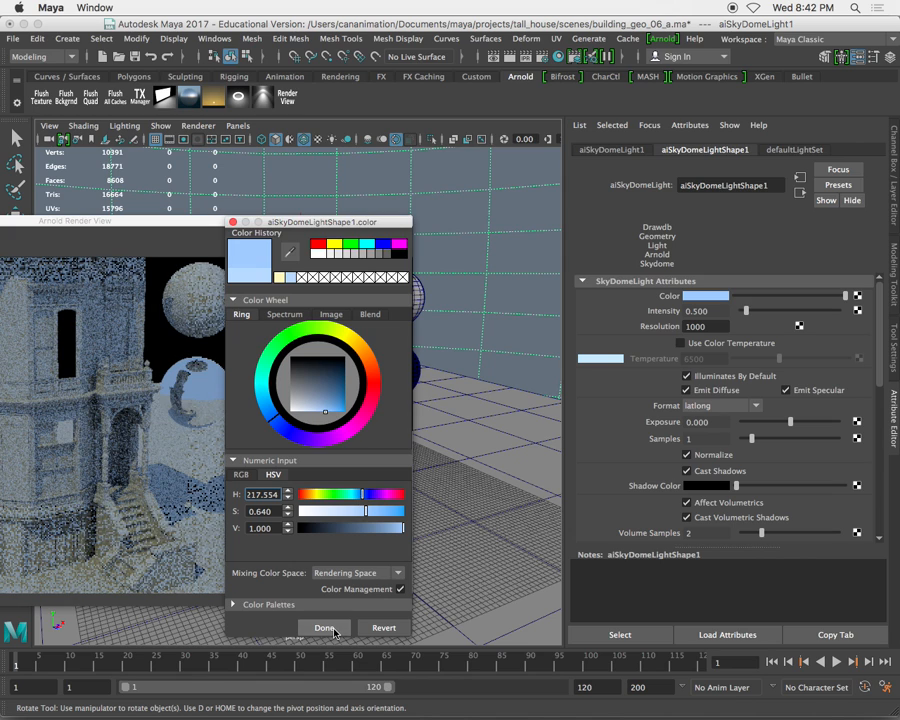
click(326, 628)
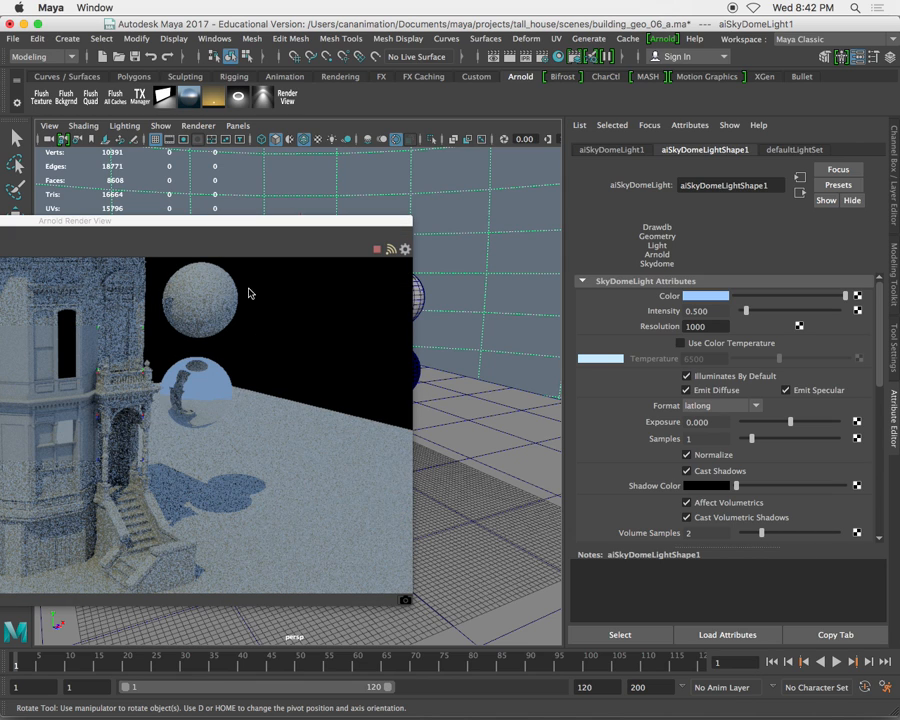
- Select the directional light and set its intensity to 2
drag(272, 225, 295, 203)
click(304, 223)
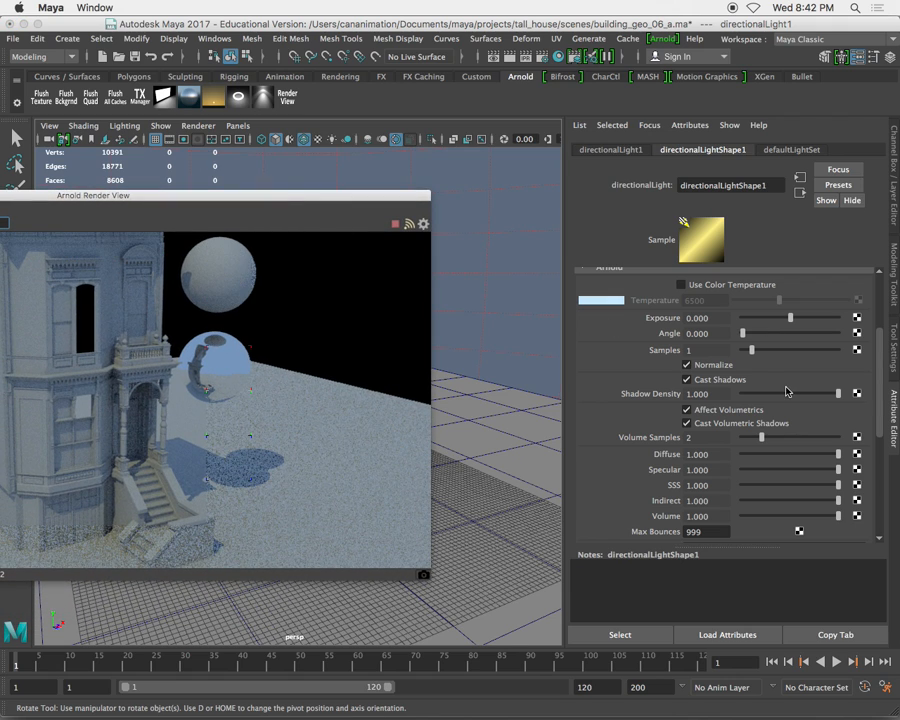
scroll(773, 383, up, 3)
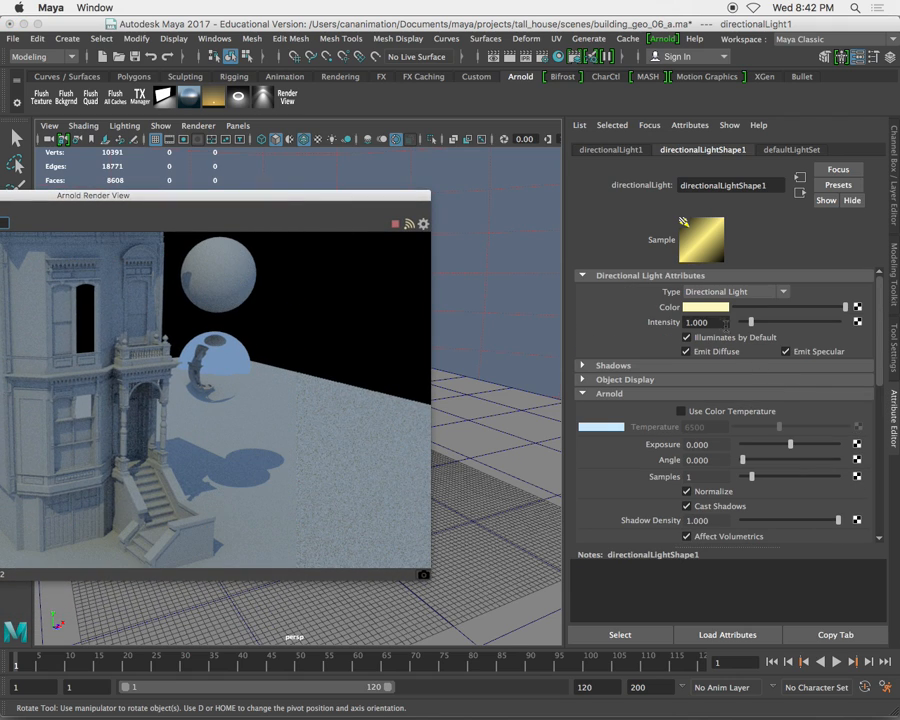
click(700, 322)
text(2)
key(Return)
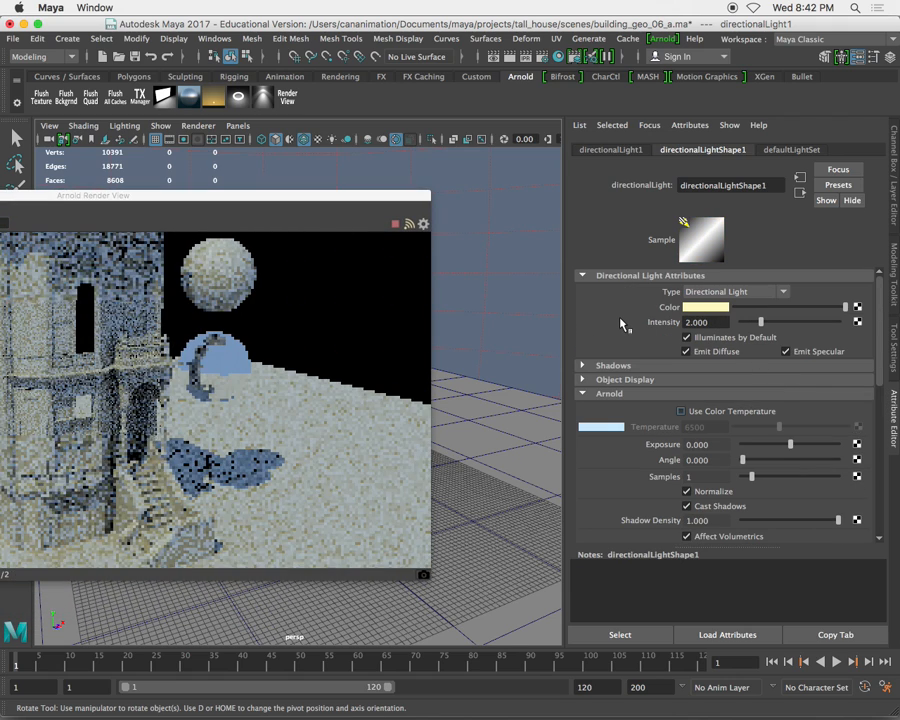
- Try different saturations for the directional light's yellow color, including 1, and settle on a paler yellow with saturation about 0.2
click(707, 309)
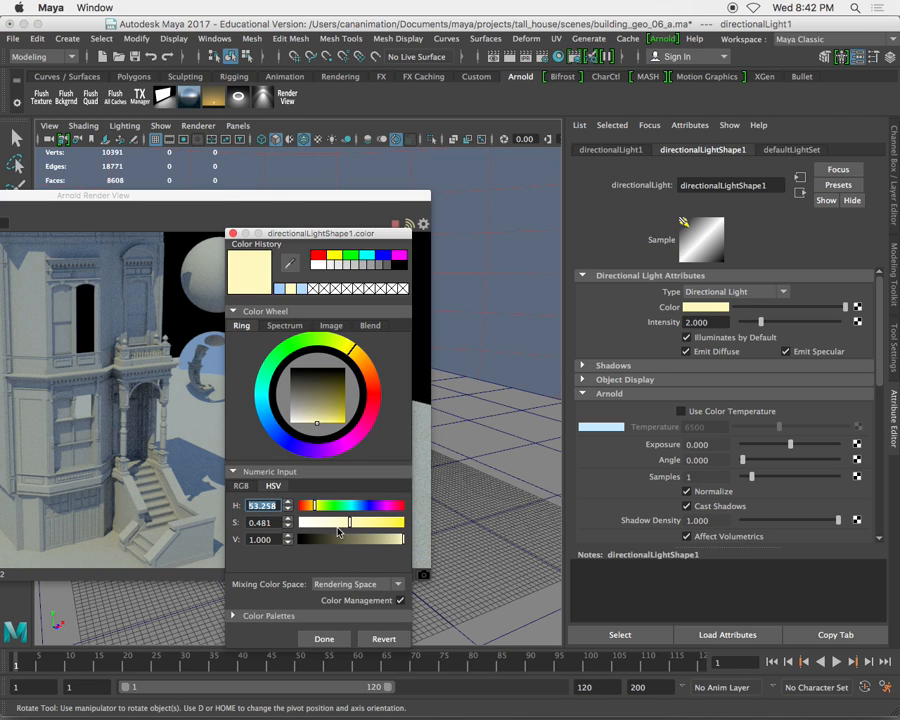
click(328, 523)
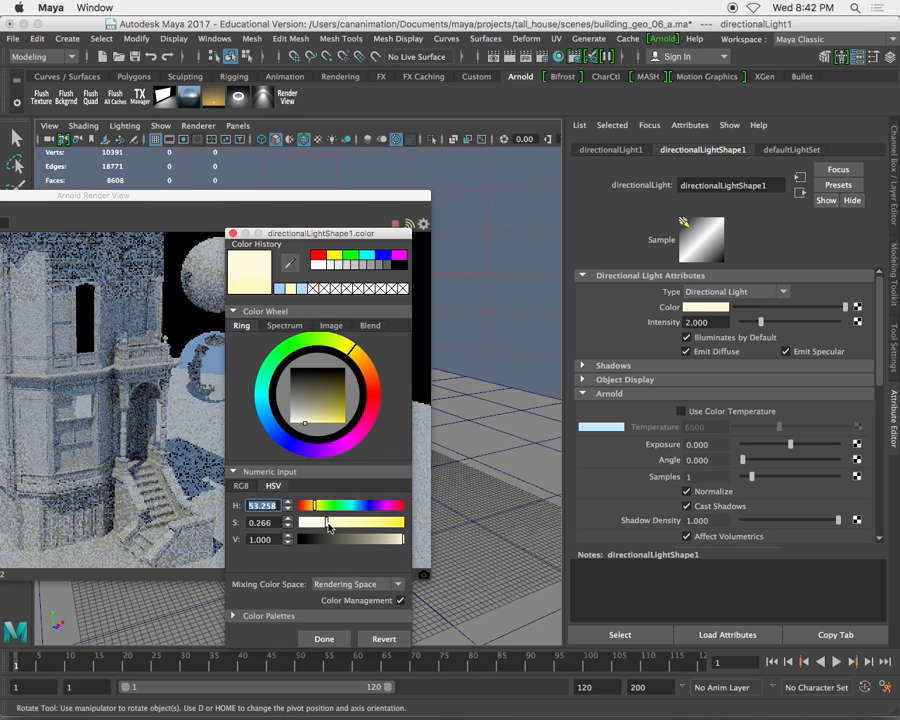
drag(328, 526, 405, 526)
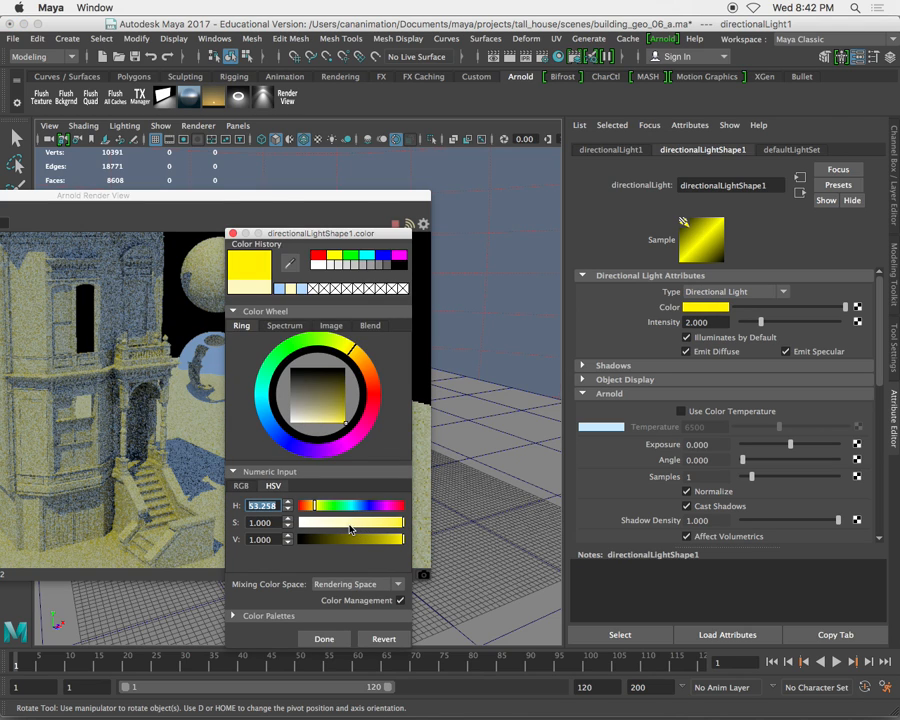
drag(330, 526, 322, 527)
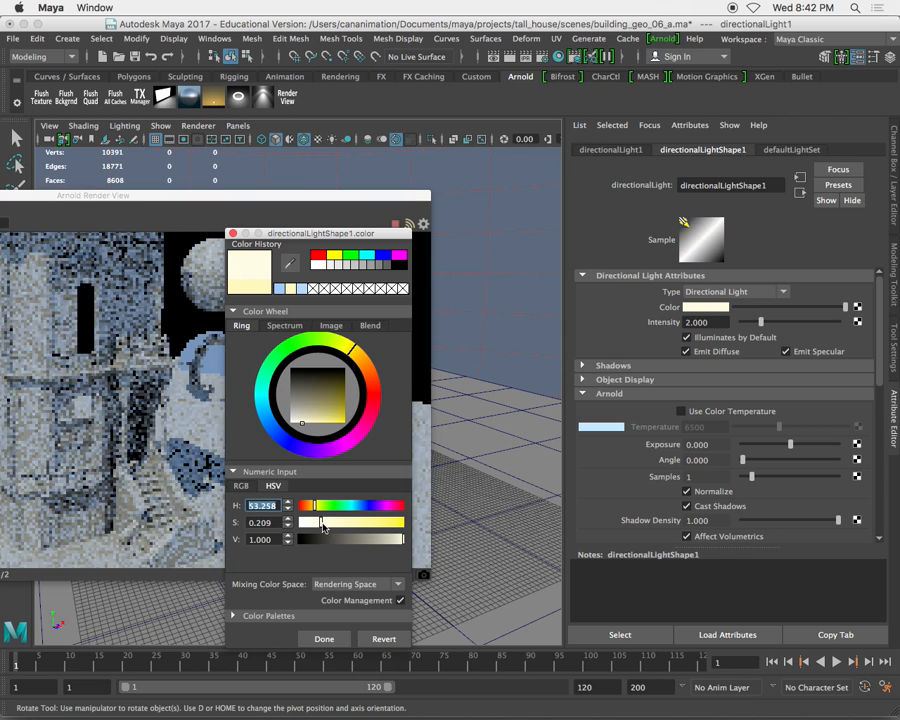
click(324, 638)
- Examine the relit building in the render, and inspect the edges of the spheres' shadows on the ground up close
drag(241, 200, 407, 198)
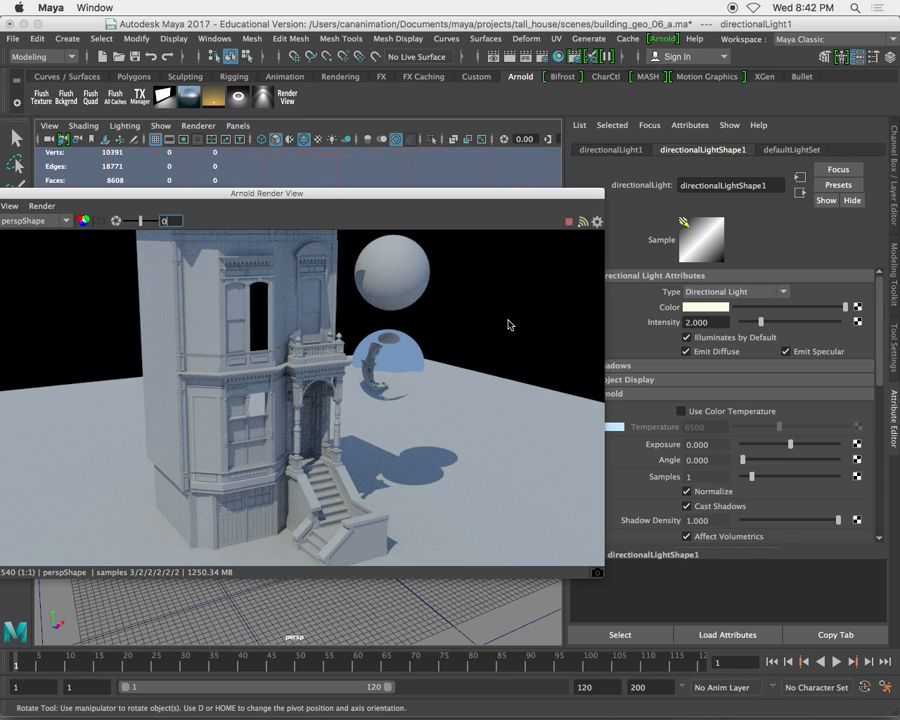
drag(499, 198, 294, 188)
alt+drag(466, 405, 438, 461)
alt+middle_drag(438, 461, 403, 441)
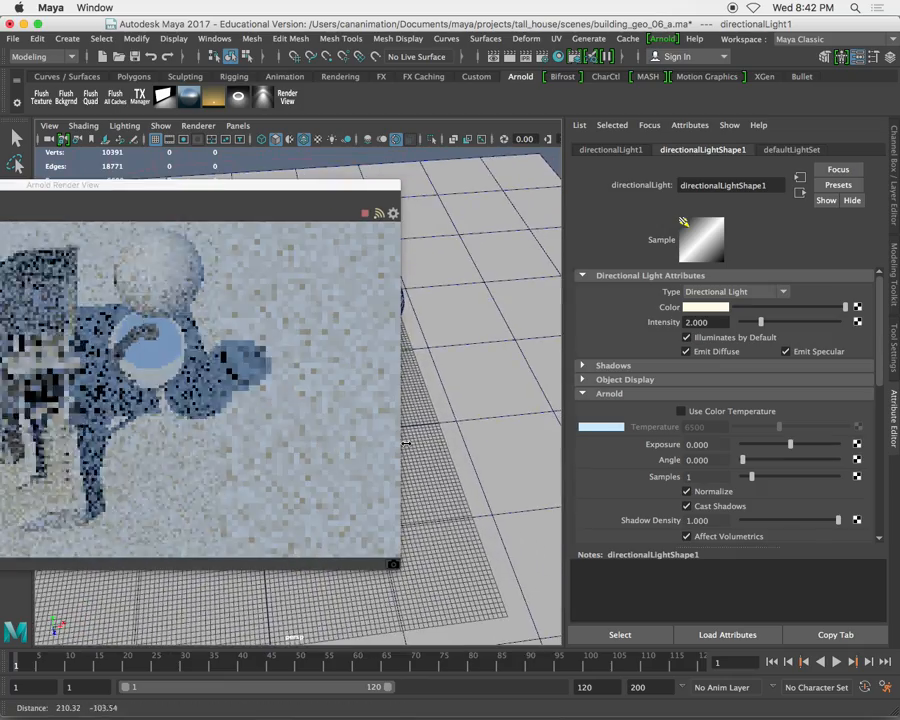
alt+right_drag(403, 441, 488, 470)
alt+middle_drag(488, 470, 397, 485)
alt+drag(397, 485, 412, 378)
alt+middle_drag(412, 378, 452, 298)
alt+drag(480, 332, 472, 428)
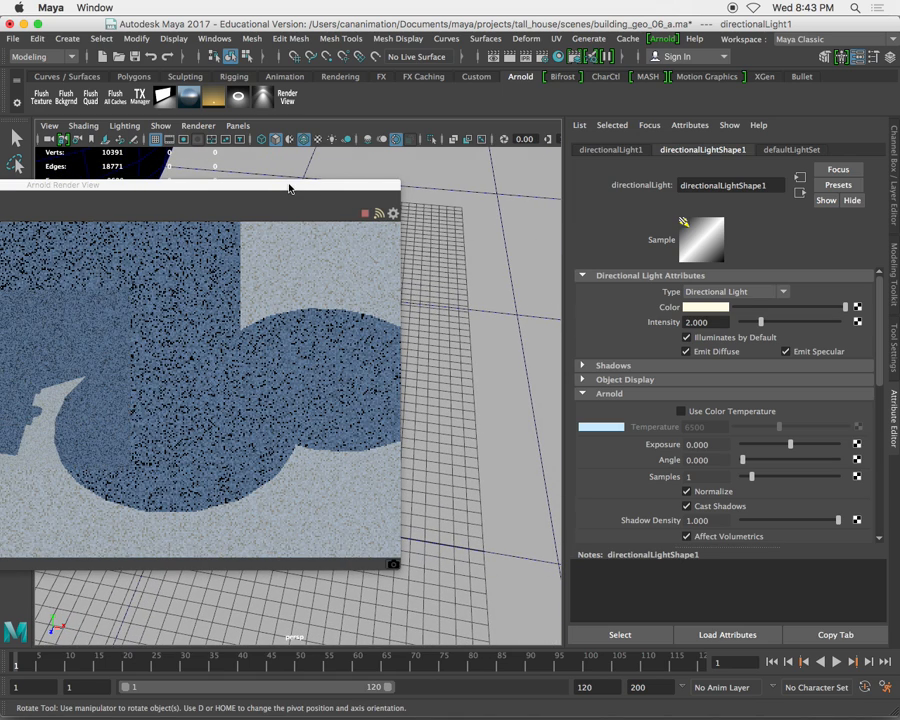
drag(291, 185, 418, 169)
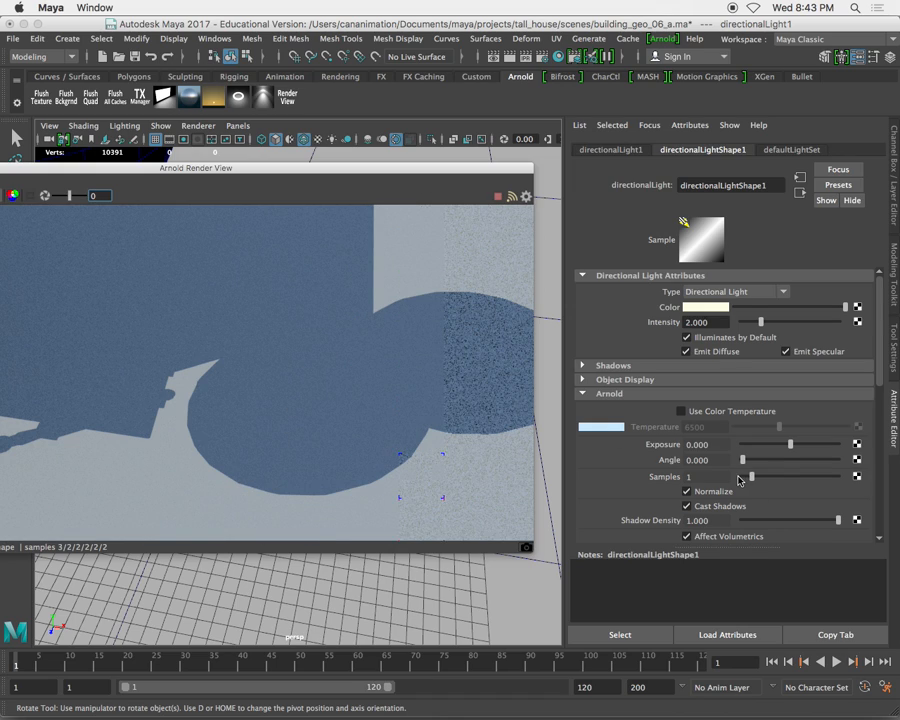
- Soften the directional light's shadow edges by trying an Arnold angle of 5 and settling on 1
scroll(738, 480, down, 2)
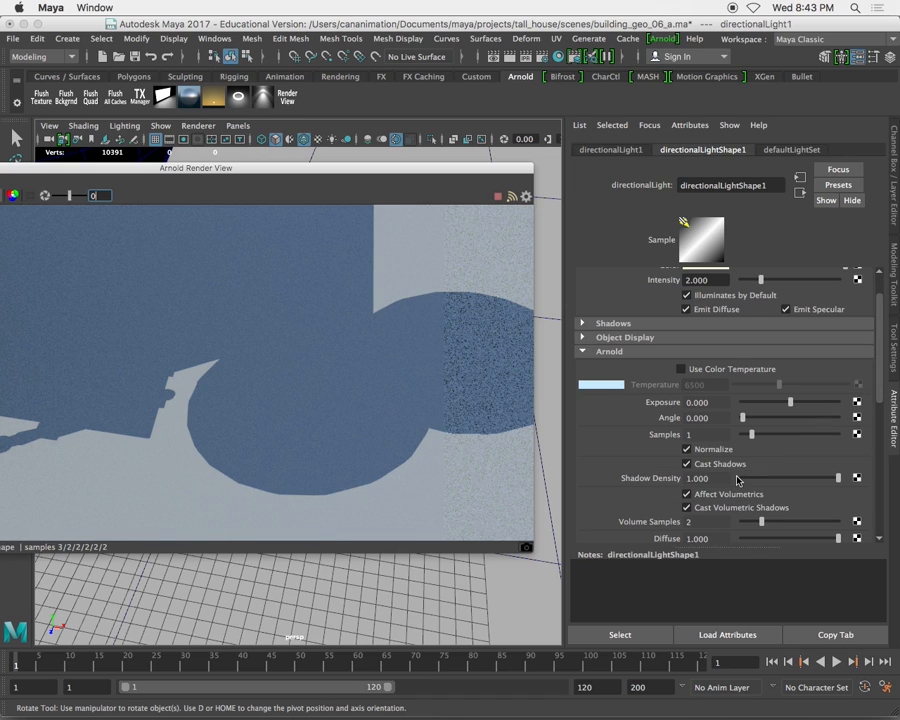
click(697, 418)
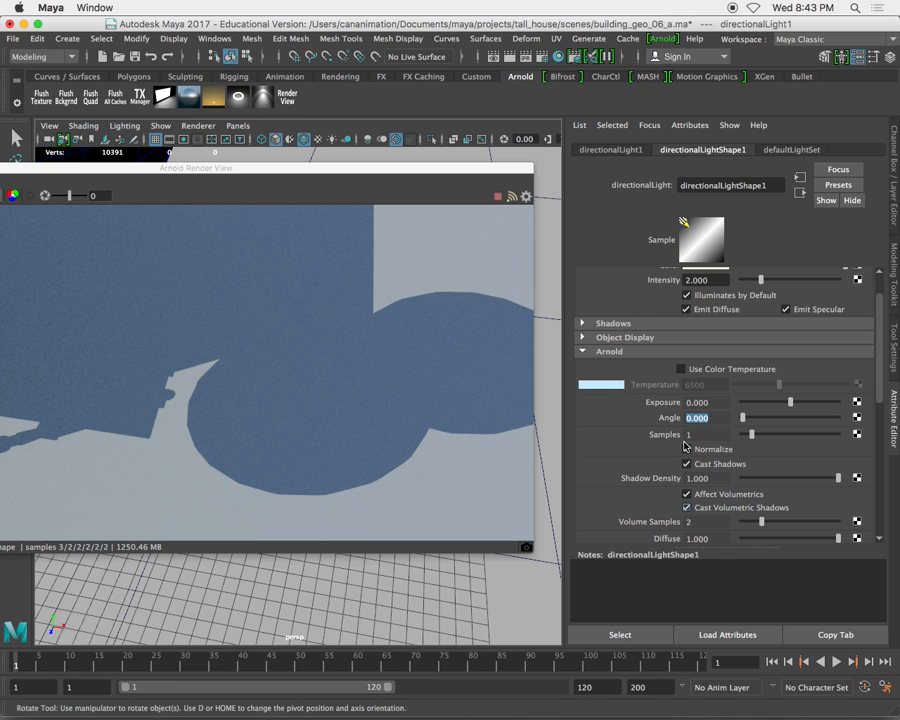
text(5)
key(Return)
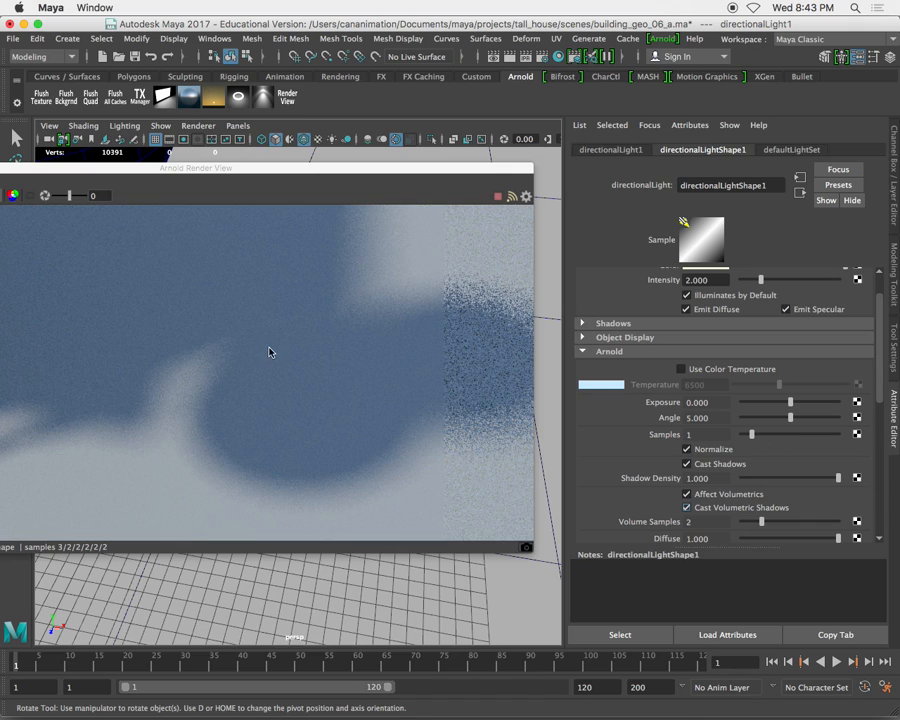
double_click(697, 418)
text(1)
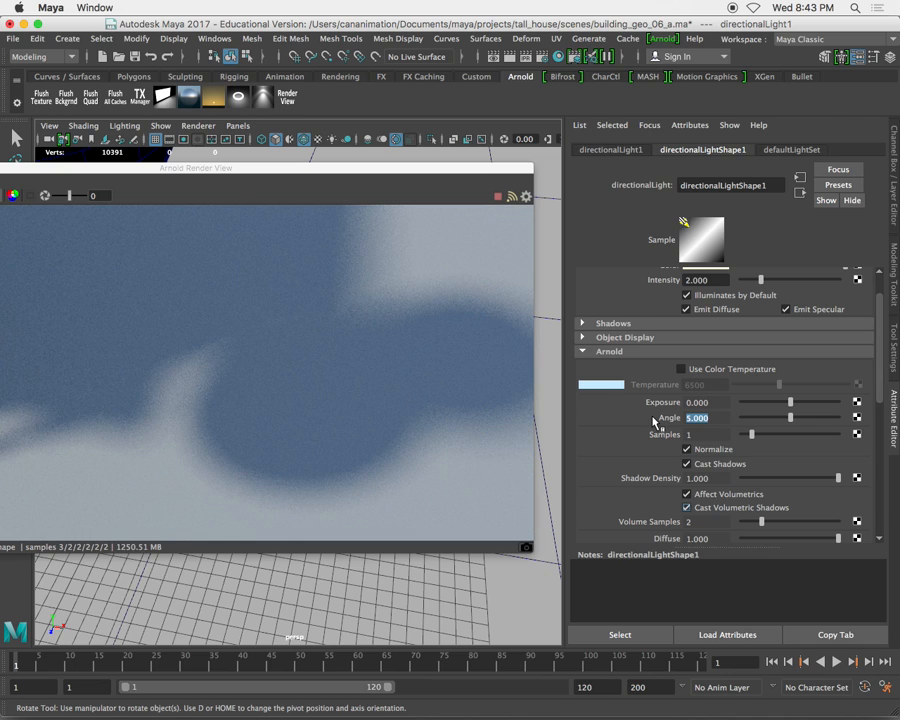
key(Return)
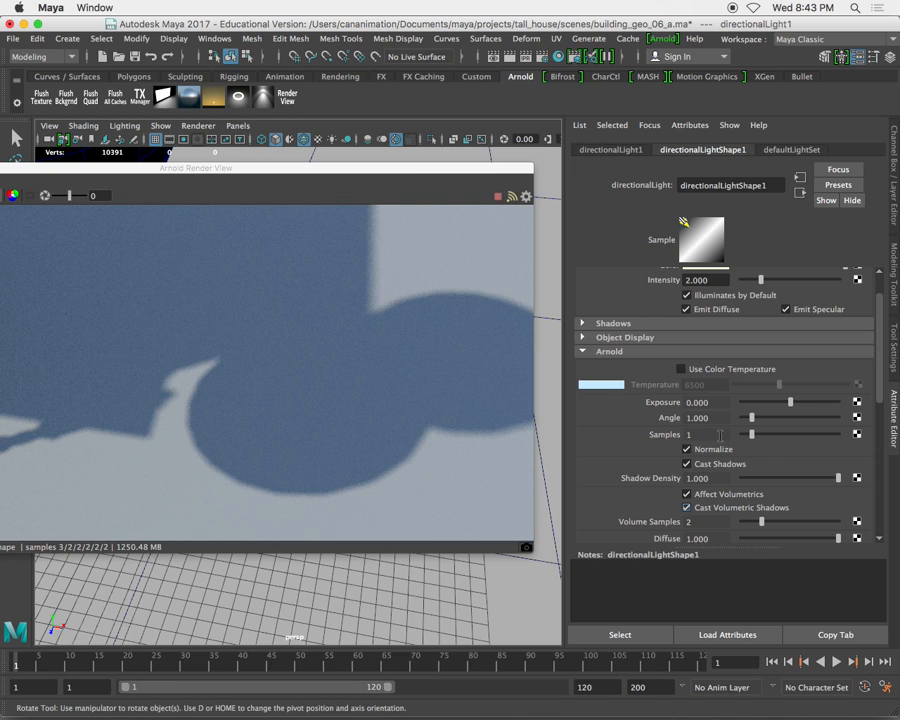
- Try 2 and 10 Arnold samples on the directional light to compare shadow noise, and return the samples to 1
text(2)
key(Return)
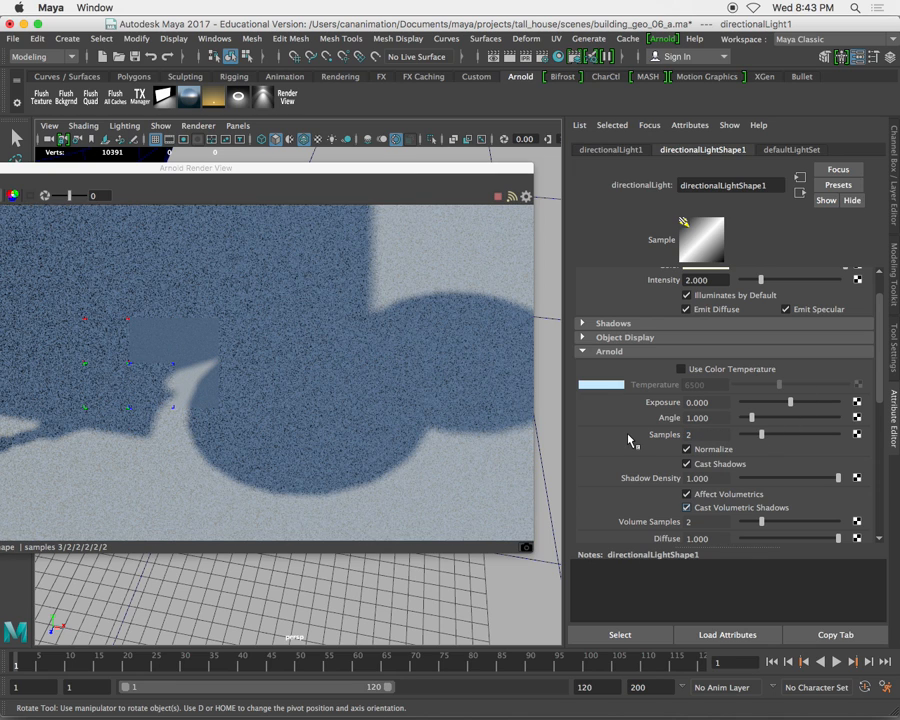
drag(695, 435, 641, 431)
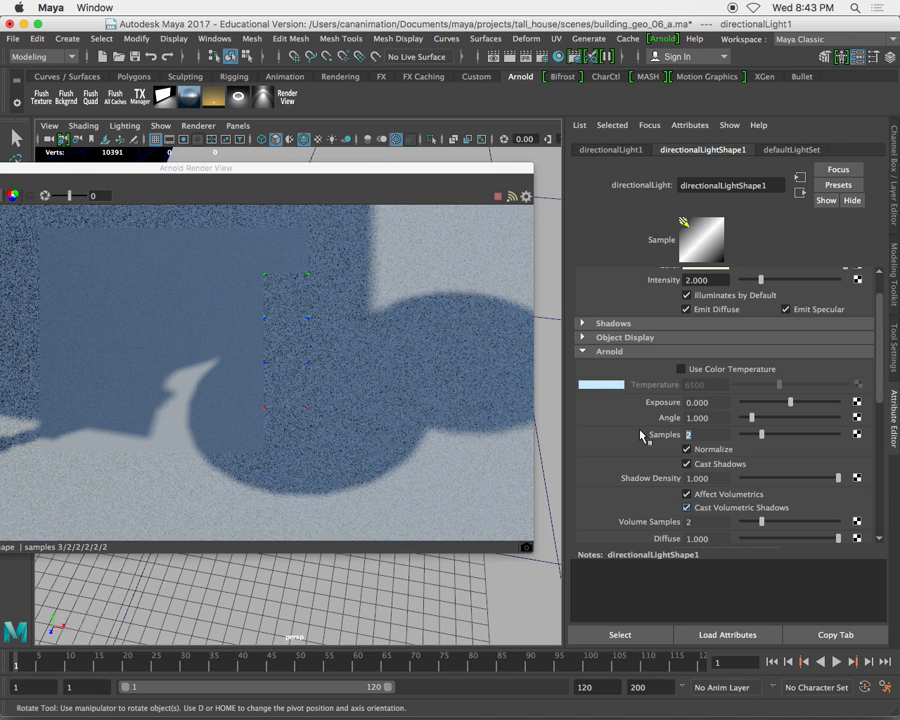
text(10)
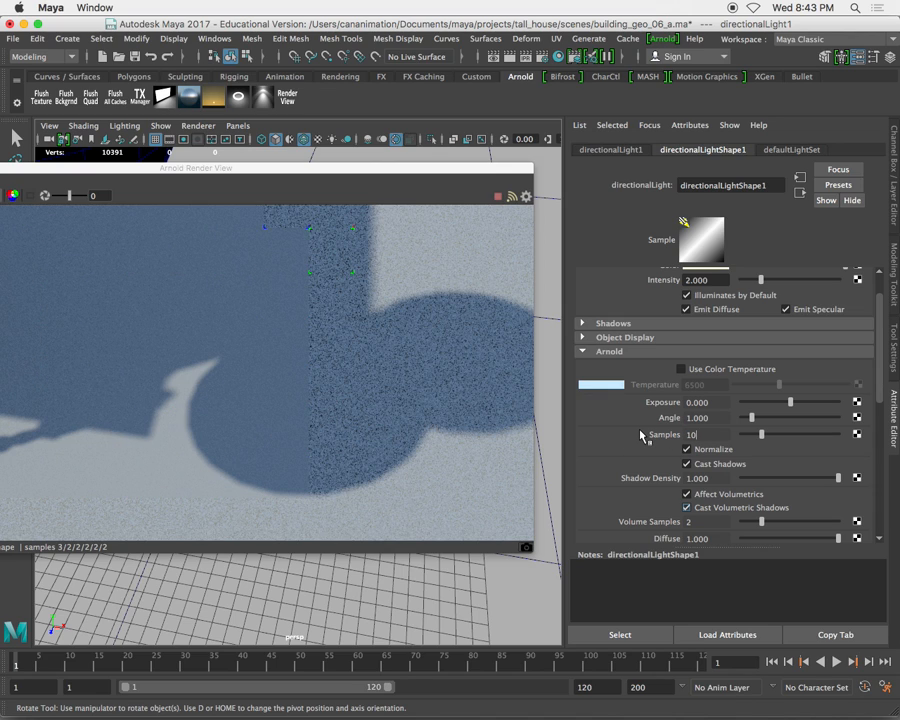
key(Return)
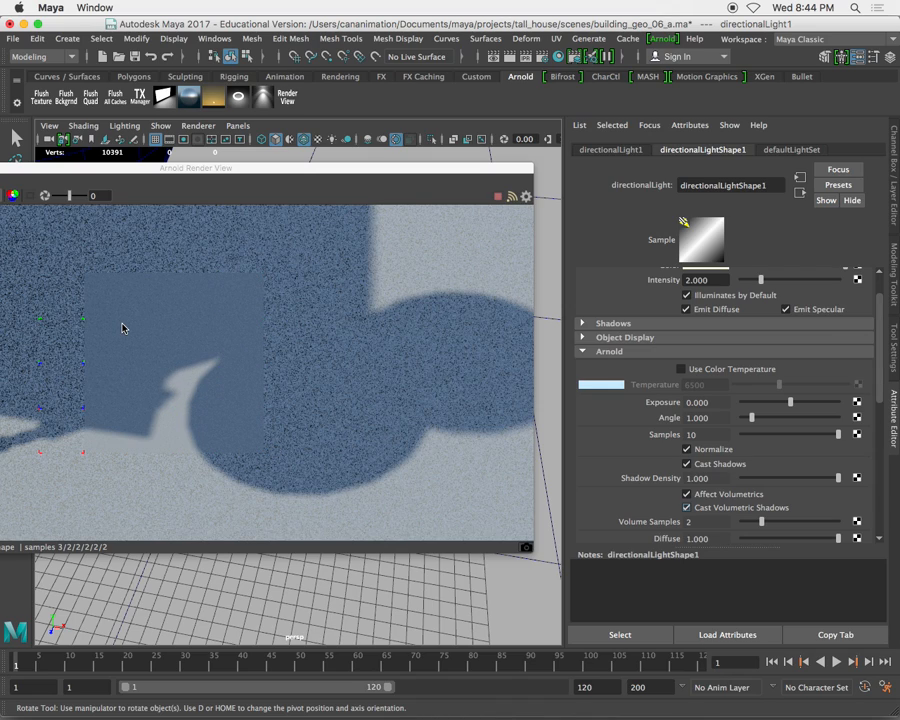
double_click(713, 437)
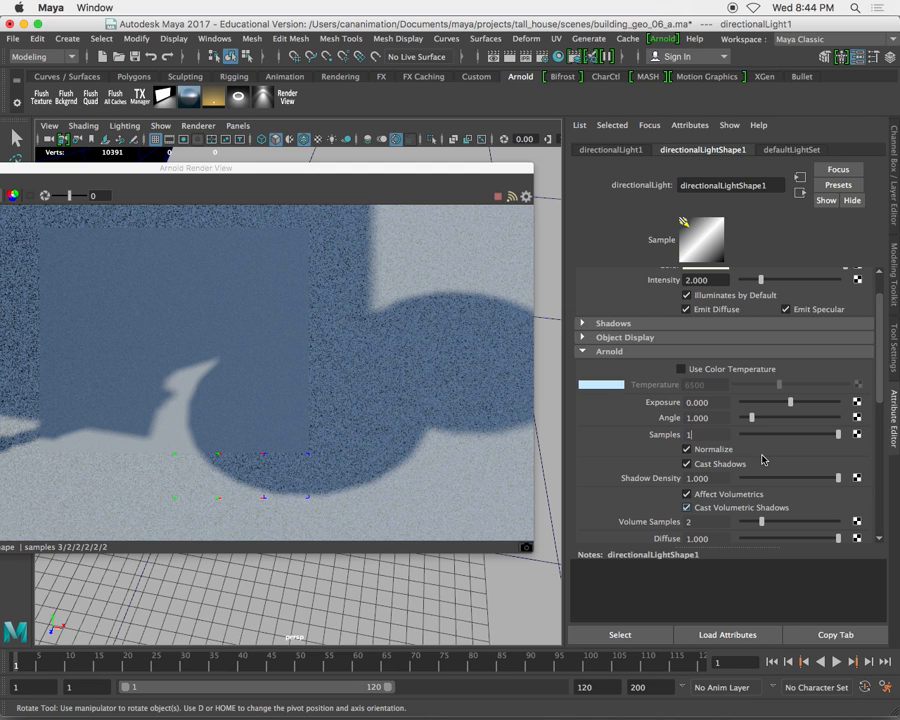
key(Return)
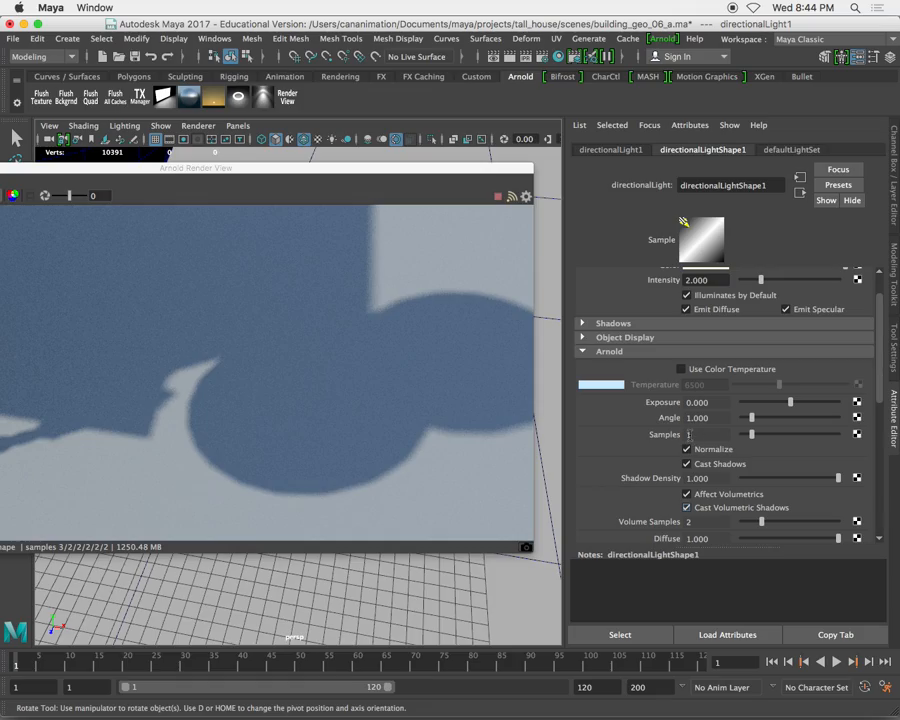
drag(274, 169, 297, 461)
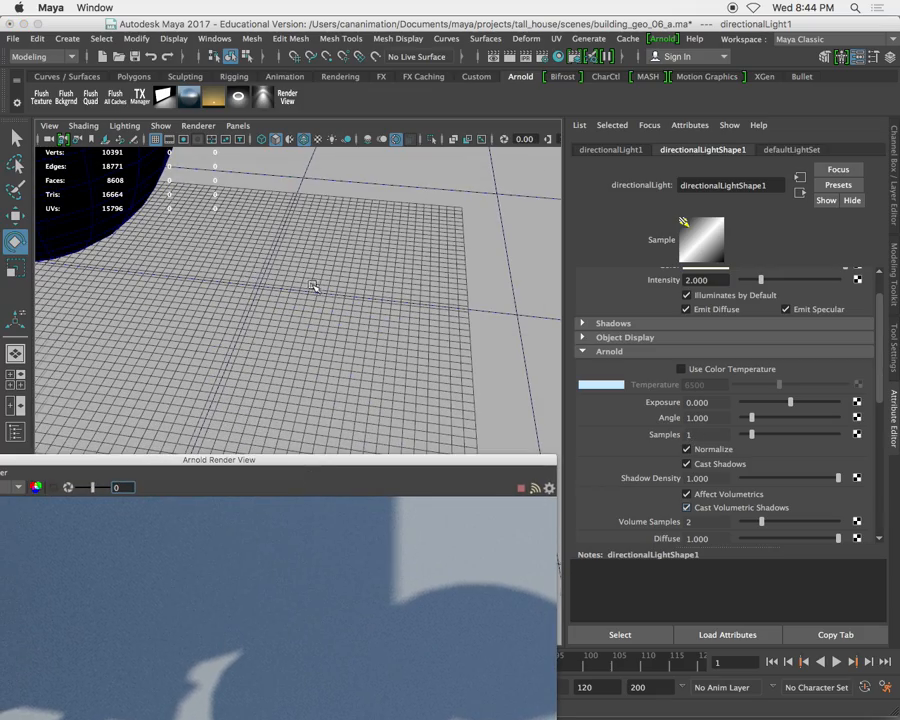
- Examine the shaded entrance door and porch columns up close in the render for noise
alt+drag(315, 285, 320, 235)
alt+middle_drag(320, 235, 460, 328)
alt+right_drag(340, 300, 404, 285)
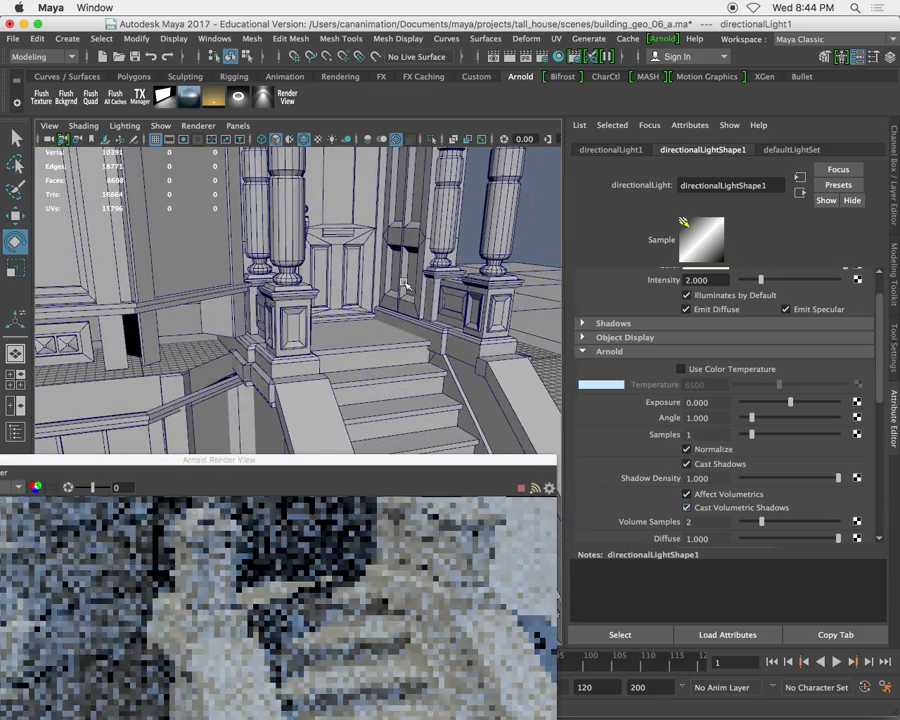
alt+middle_drag(404, 285, 412, 307)
alt+drag(412, 307, 399, 345)
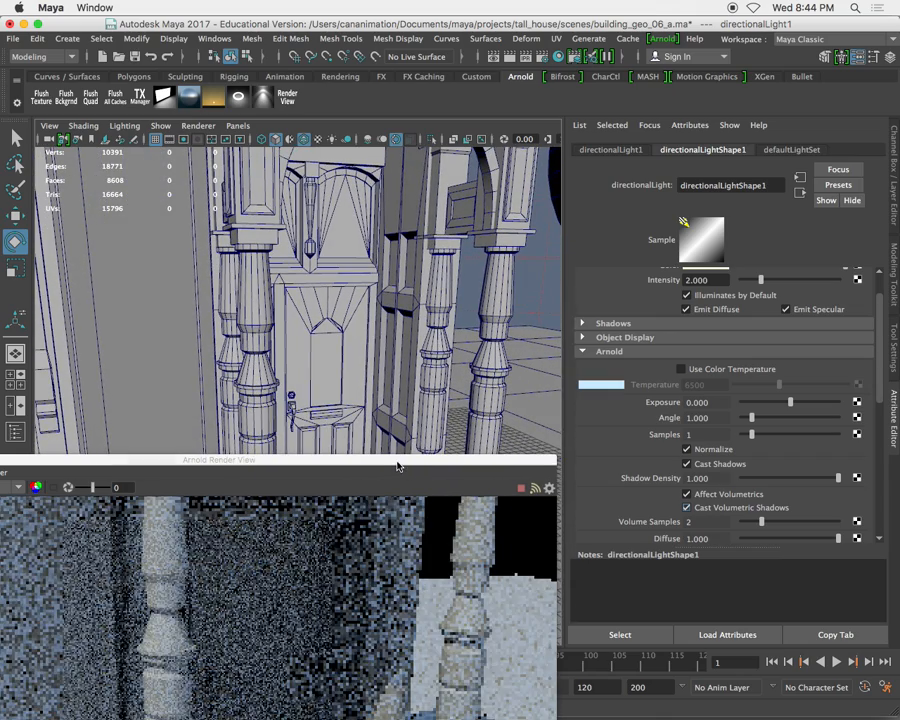
drag(398, 461, 346, 181)
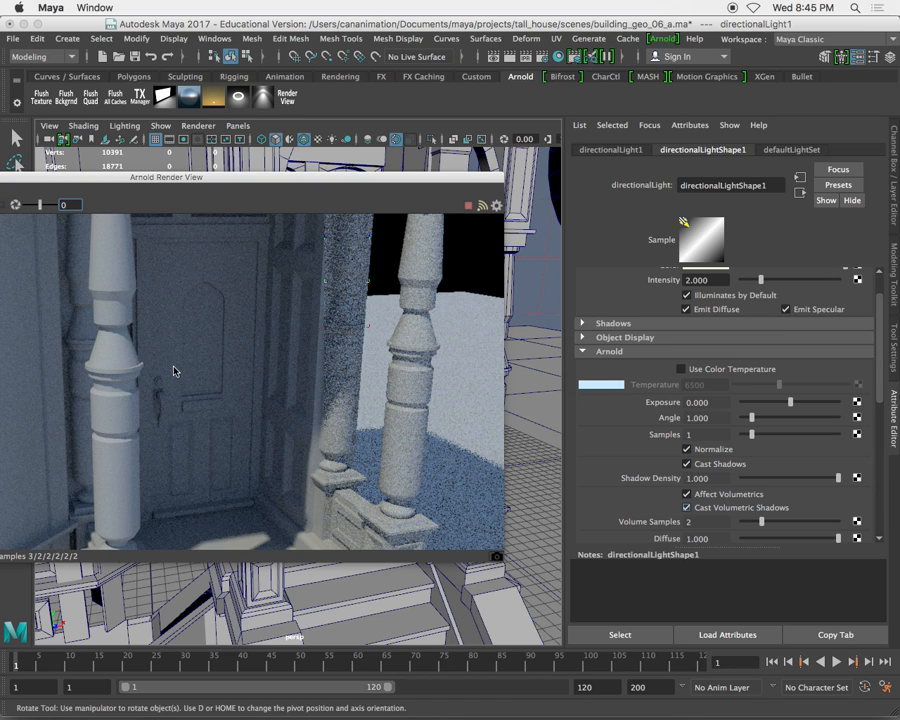
drag(263, 177, 441, 170)
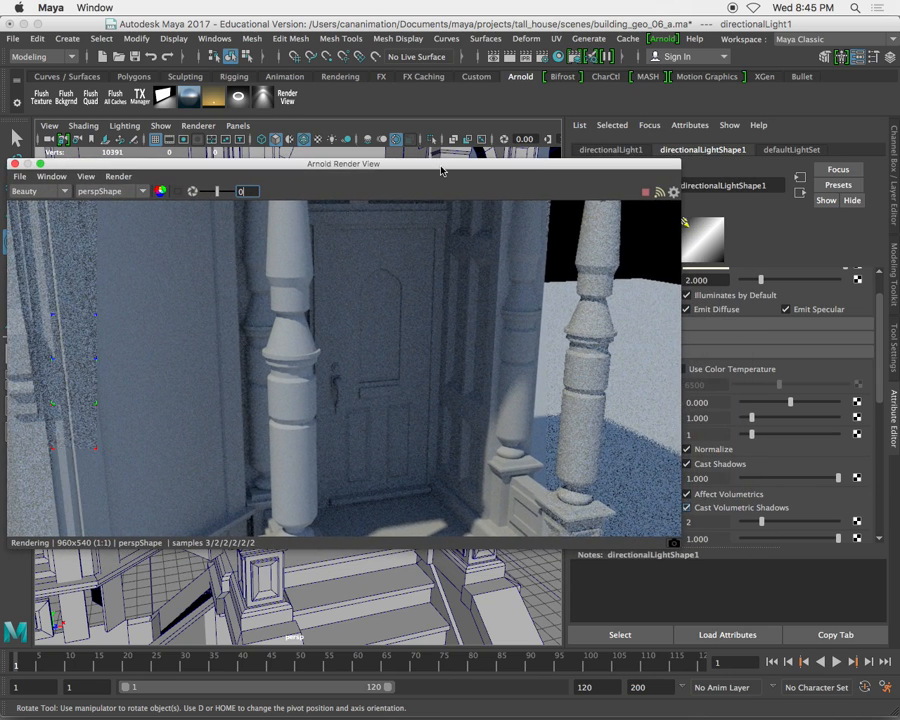
- Limit the Arnold render to a small crop region over the middle of the entrance door
click(179, 192)
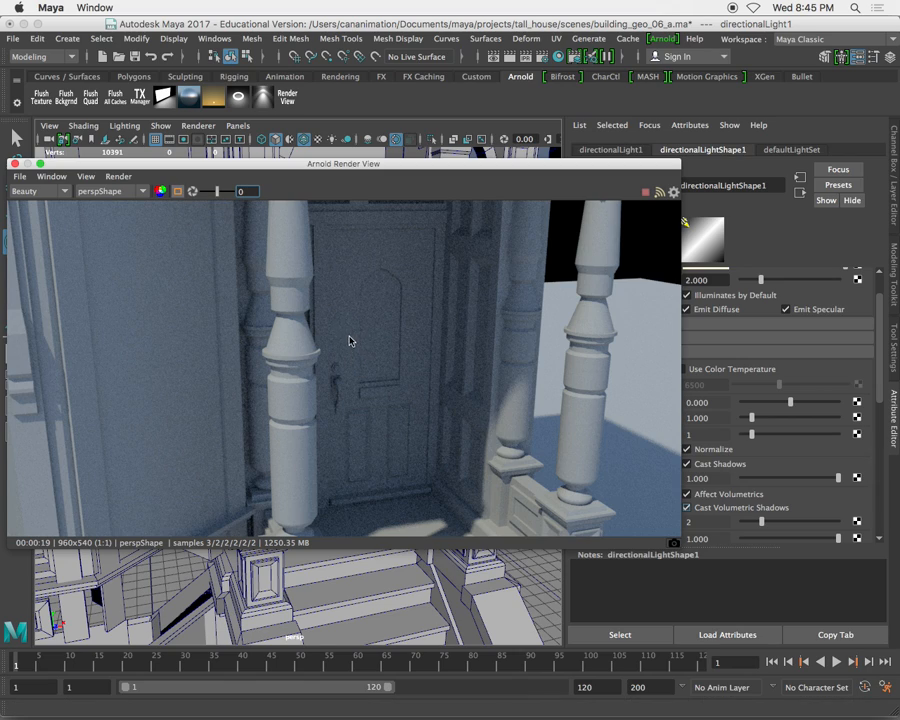
drag(348, 329, 412, 408)
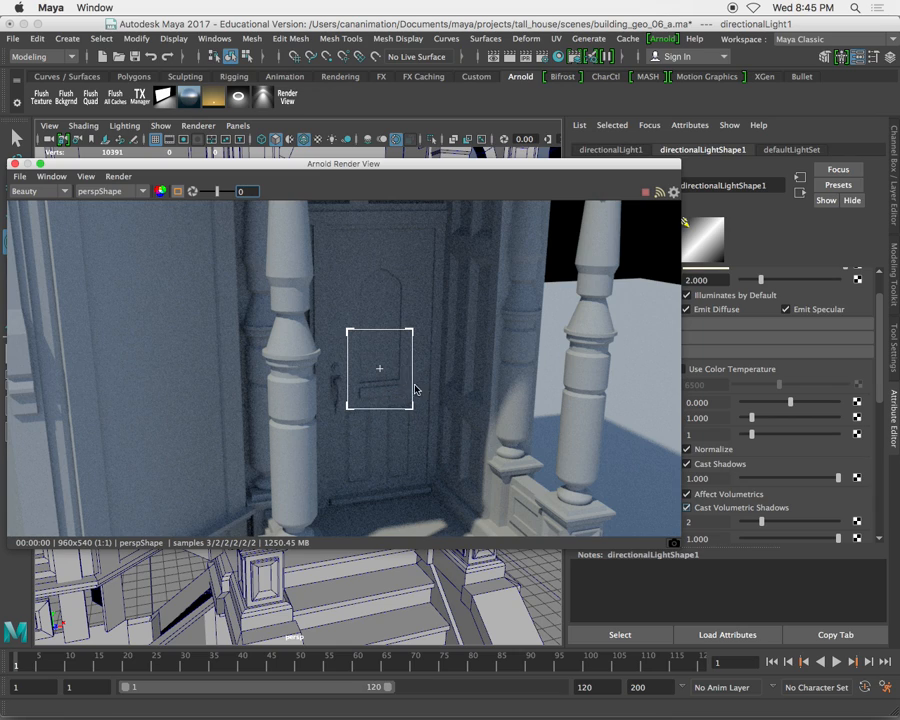
drag(478, 172, 297, 171)
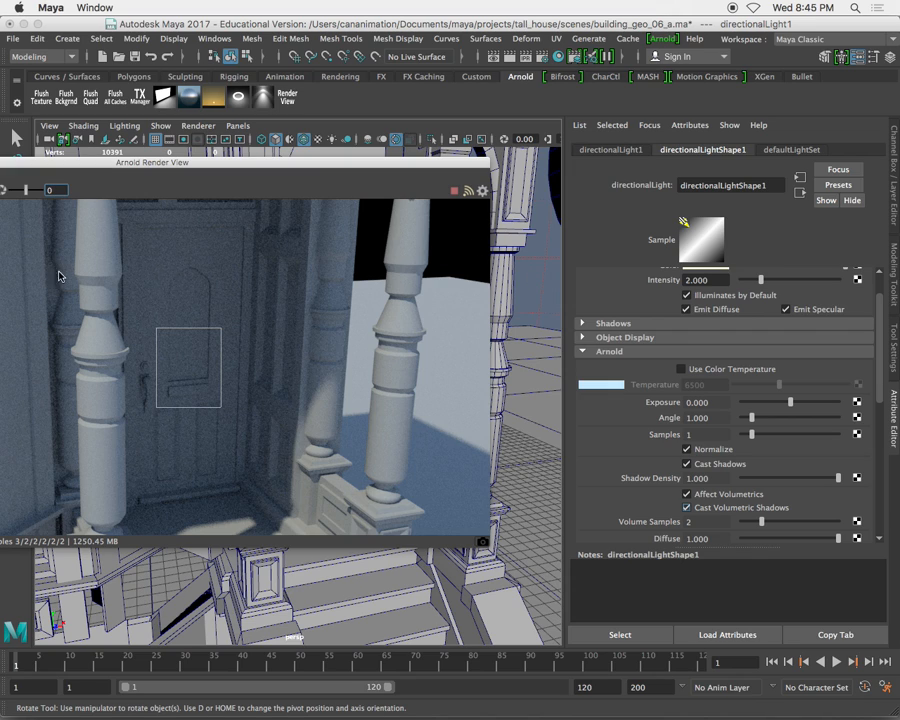
drag(150, 166, 387, 167)
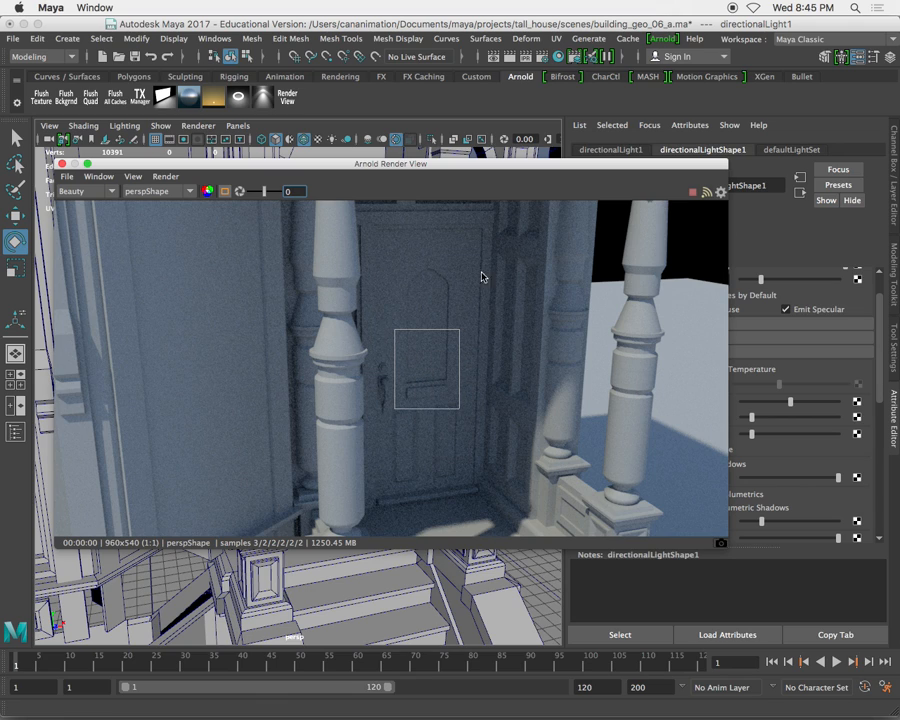
drag(596, 157, 319, 150)
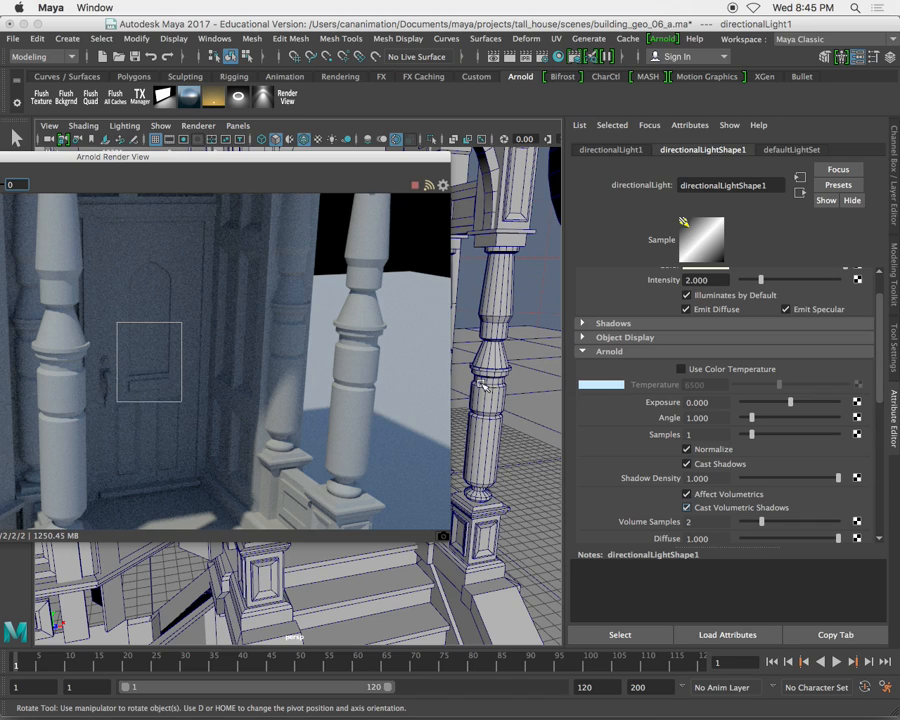
- Set the SkyDome light's samples to 3 and turn off the crop region to re-render the whole porch view
click(537, 290)
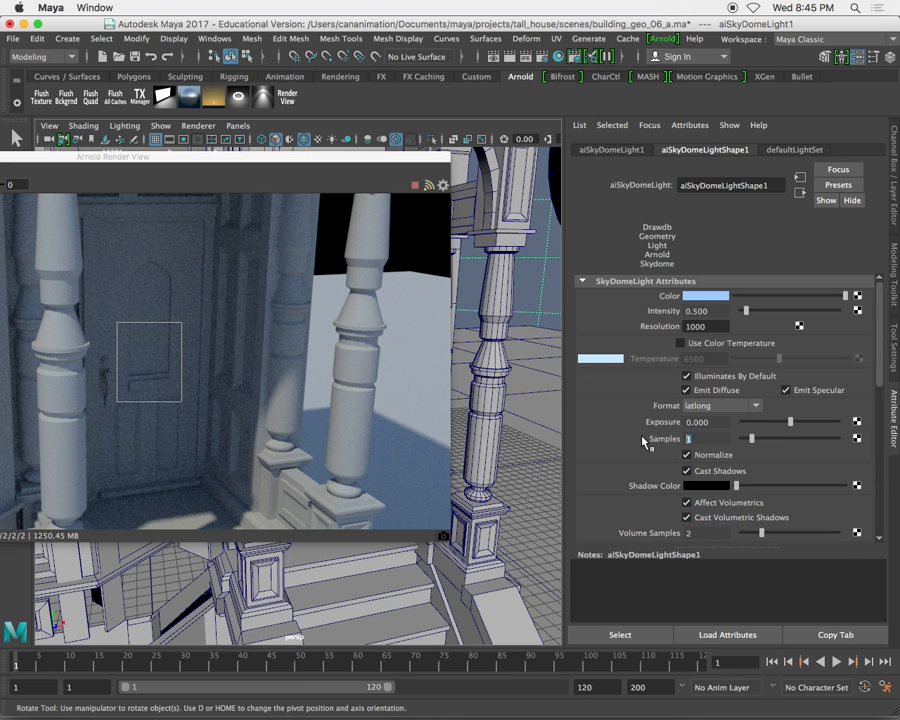
text(3)
key(Return)
drag(189, 157, 435, 165)
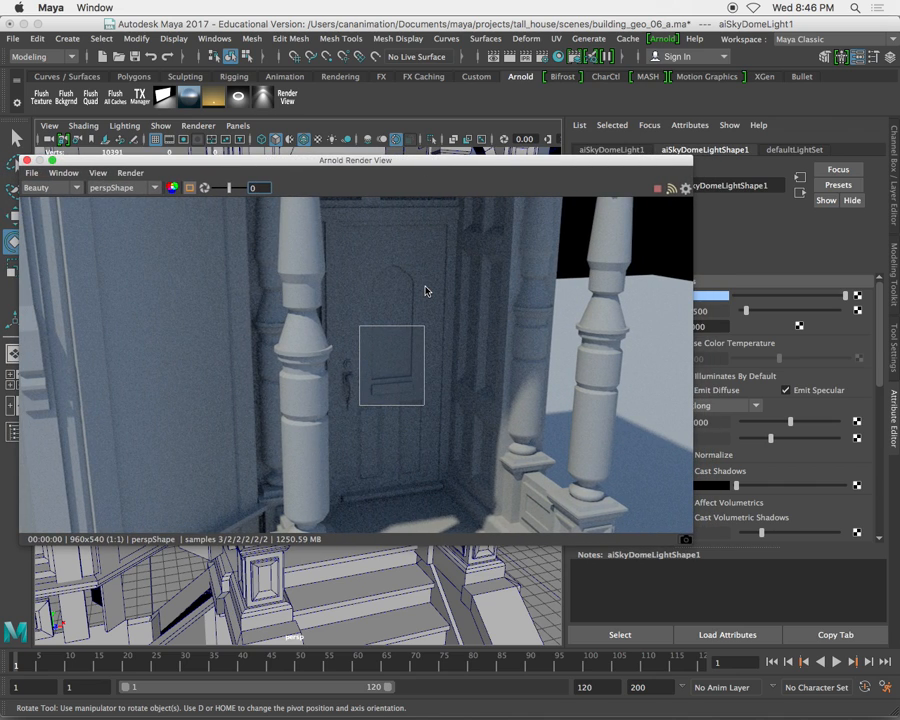
click(189, 187)
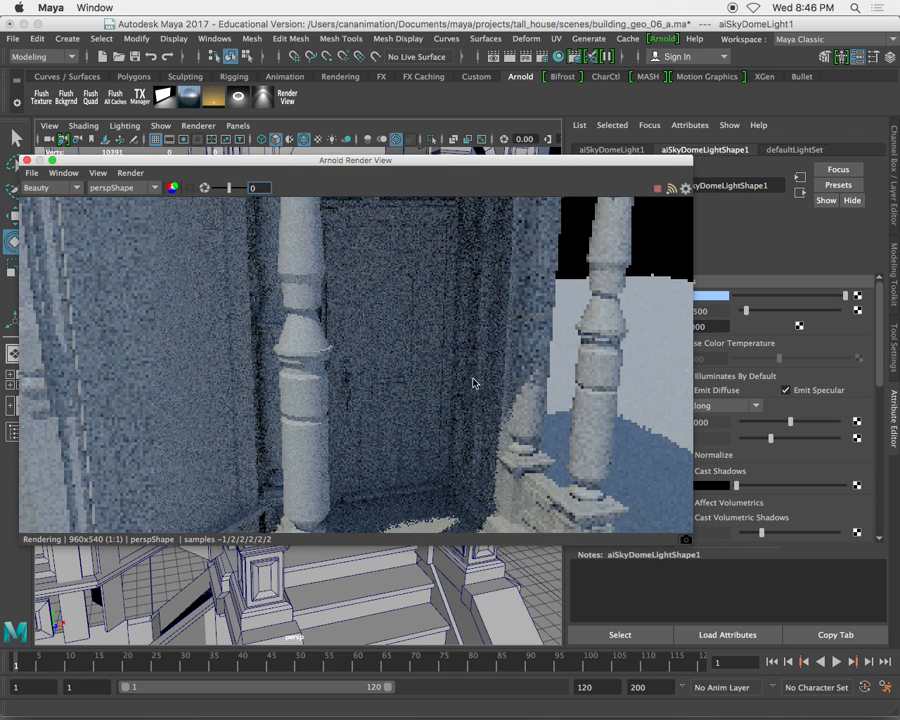
- Examine the building from a distance and inspect the light and shadow sides of the gray test sphere up close
drag(444, 171, 641, 170)
alt+right_drag(200, 366, 165, 346)
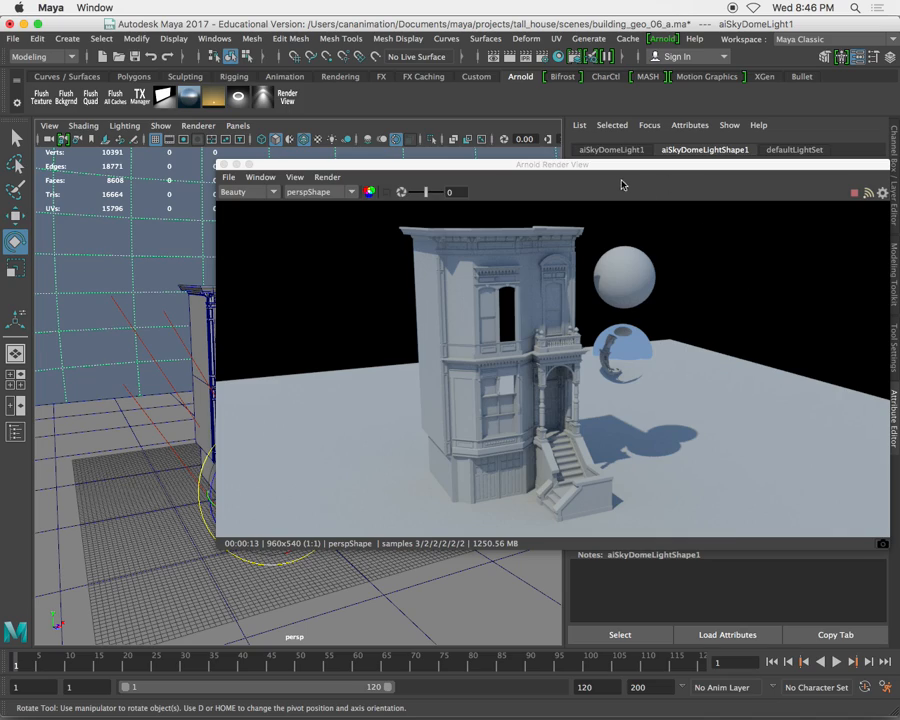
drag(603, 166, 701, 213)
alt+right_drag(198, 213, 247, 277)
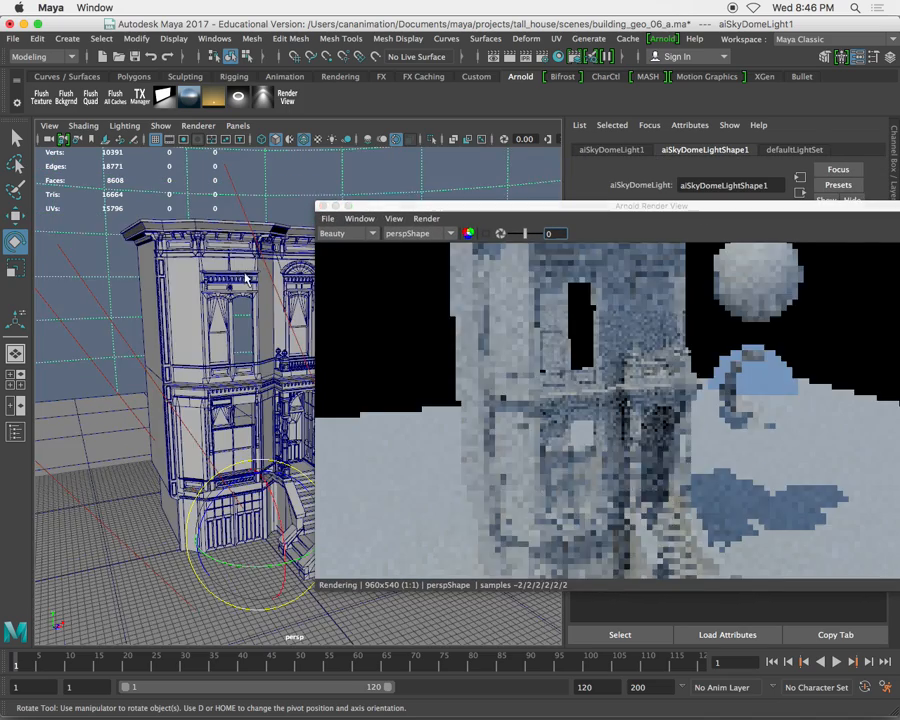
alt+middle_drag(247, 277, 175, 366)
alt+right_drag(175, 366, 221, 413)
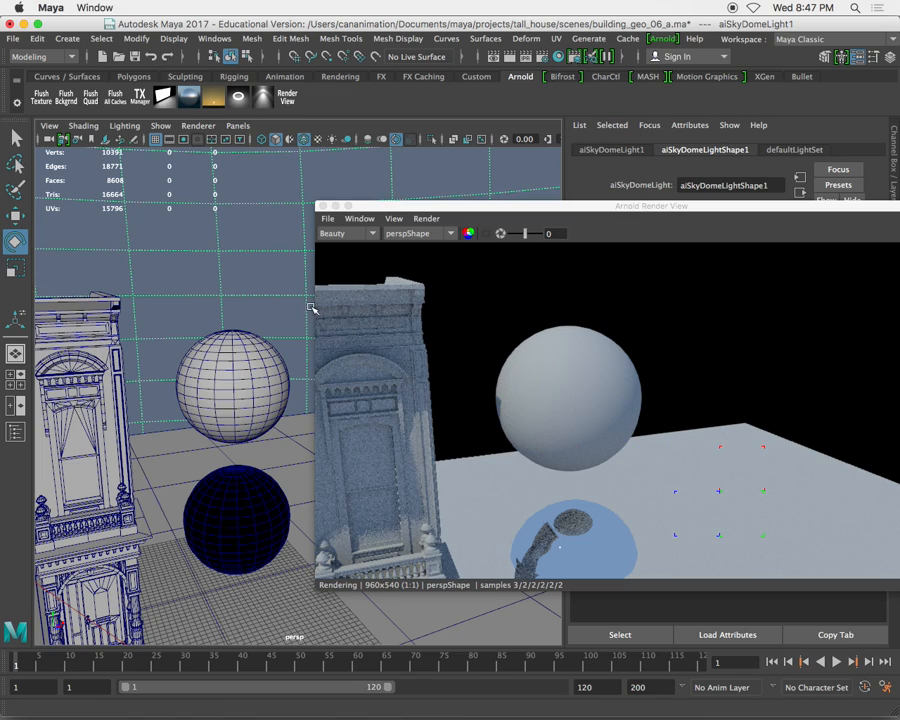
alt+right_drag(170, 340, 251, 372)
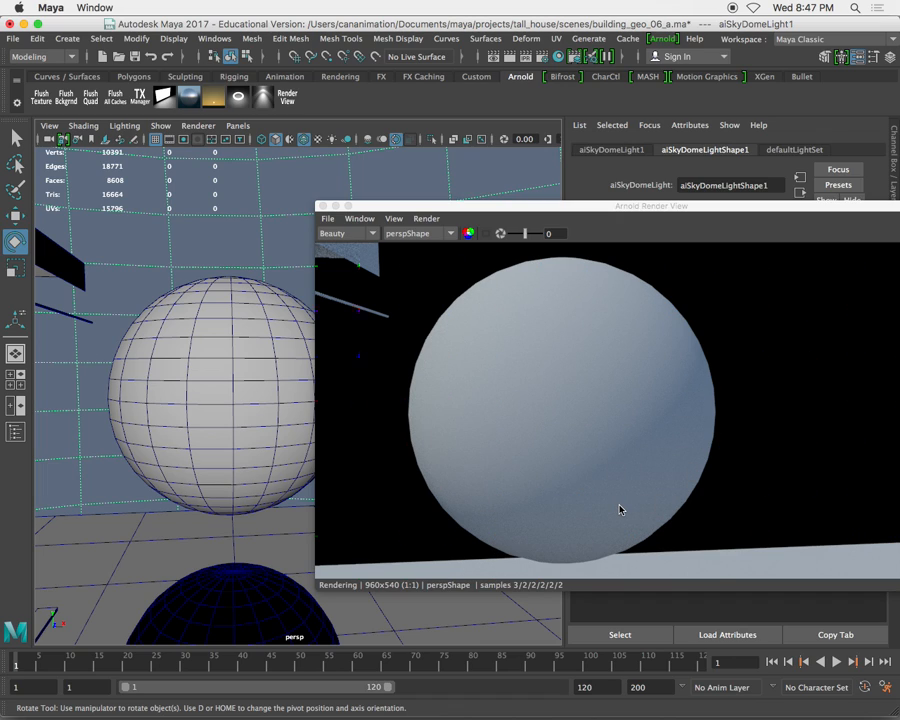
- Inspect the mirror sphere up close for its reflections of the sky, sun, building and gray sphere
alt+middle_drag(237, 458, 237, 311)
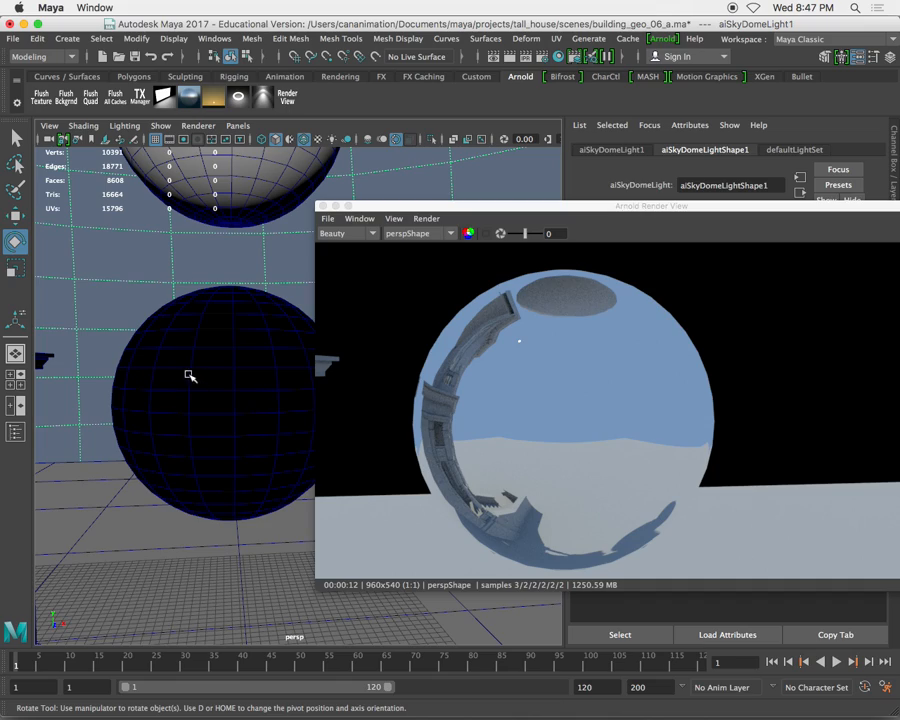
scroll(198, 370, down, 8)
alt+drag(228, 318, 267, 326)
alt+middle_drag(267, 326, 182, 347)
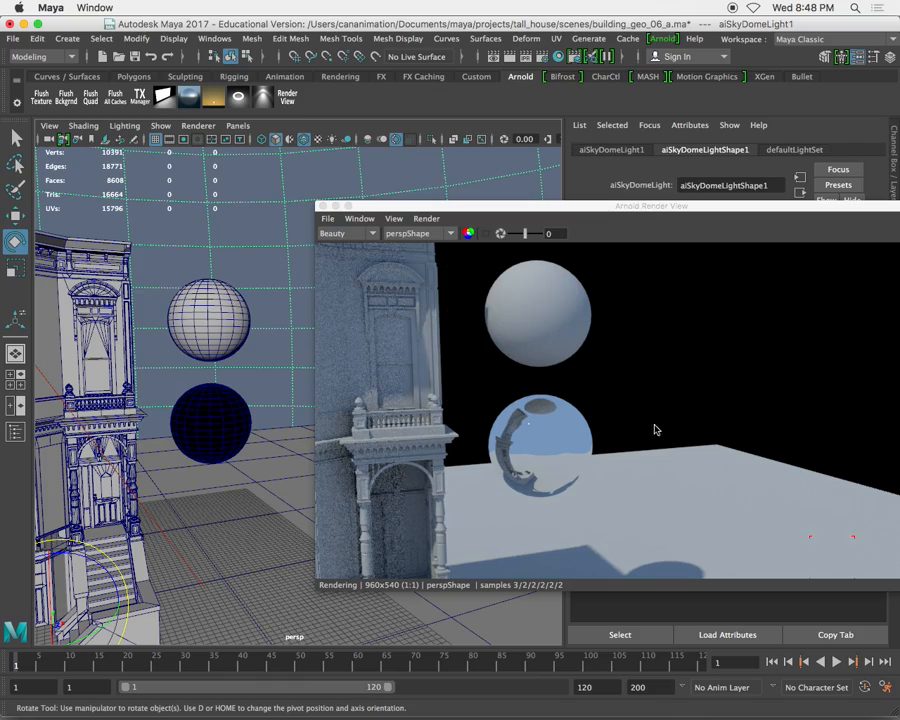
alt+drag(235, 362, 222, 372)
alt+right_drag(222, 372, 195, 398)
alt+middle_drag(195, 398, 299, 358)
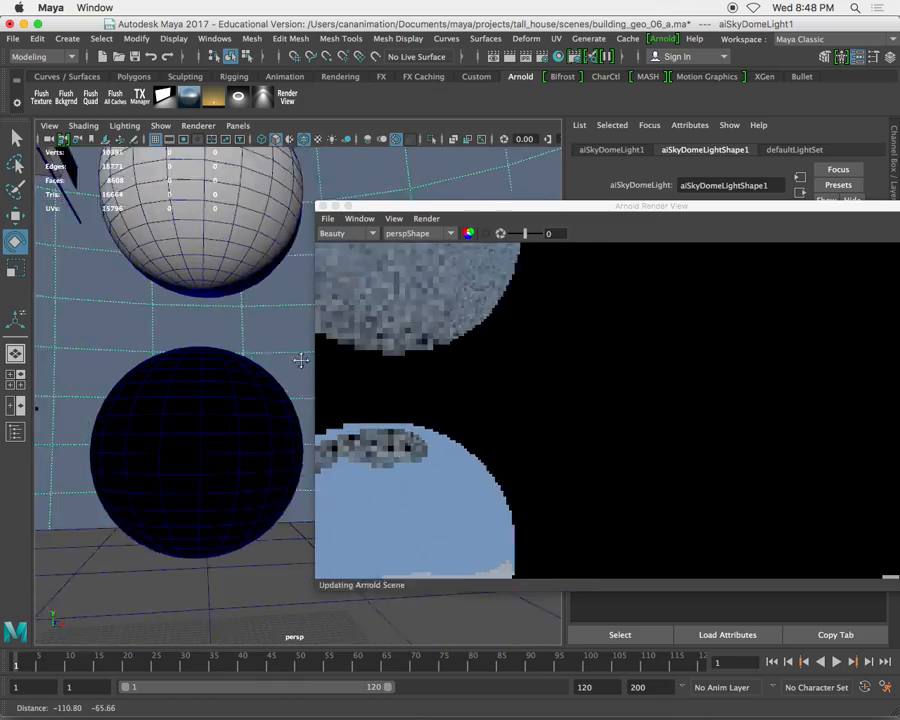
alt+right_drag(299, 358, 255, 408)
alt+drag(255, 408, 178, 397)
alt+right_drag(178, 397, 106, 315)
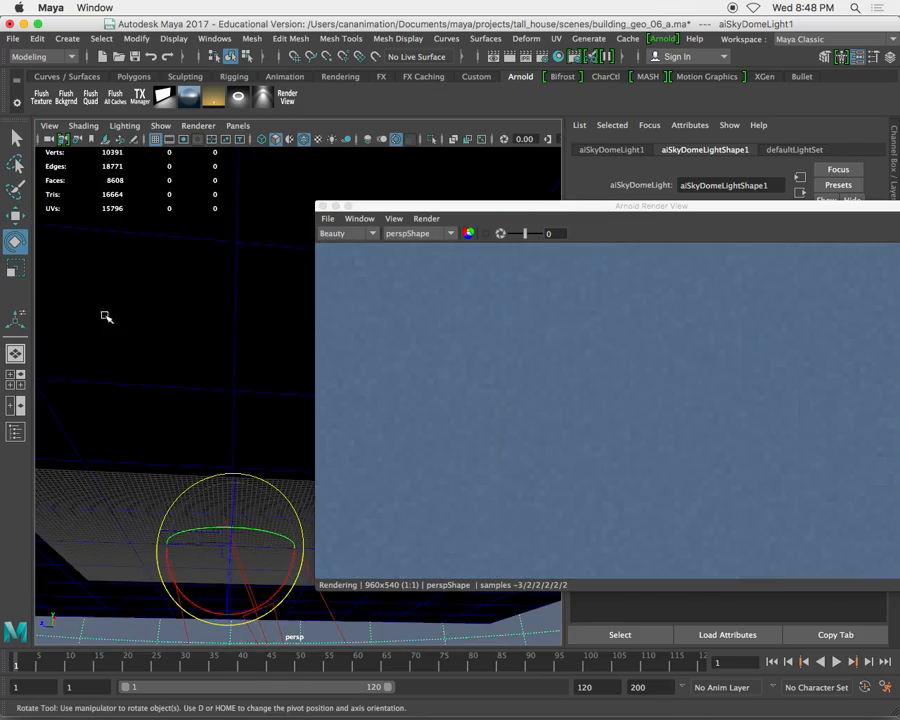
alt+middle_drag(157, 325, 215, 446)
alt+drag(213, 364, 306, 436)
alt+middle_drag(227, 405, 225, 405)
alt+right_drag(226, 405, 274, 403)
alt+middle_drag(177, 370, 237, 384)
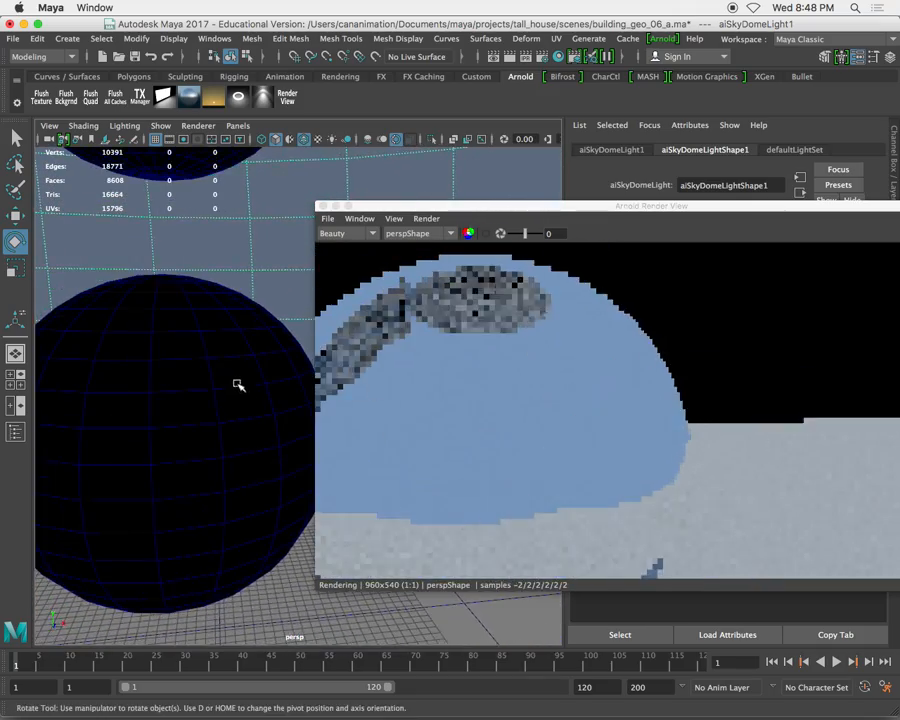
alt+drag(240, 384, 221, 372)
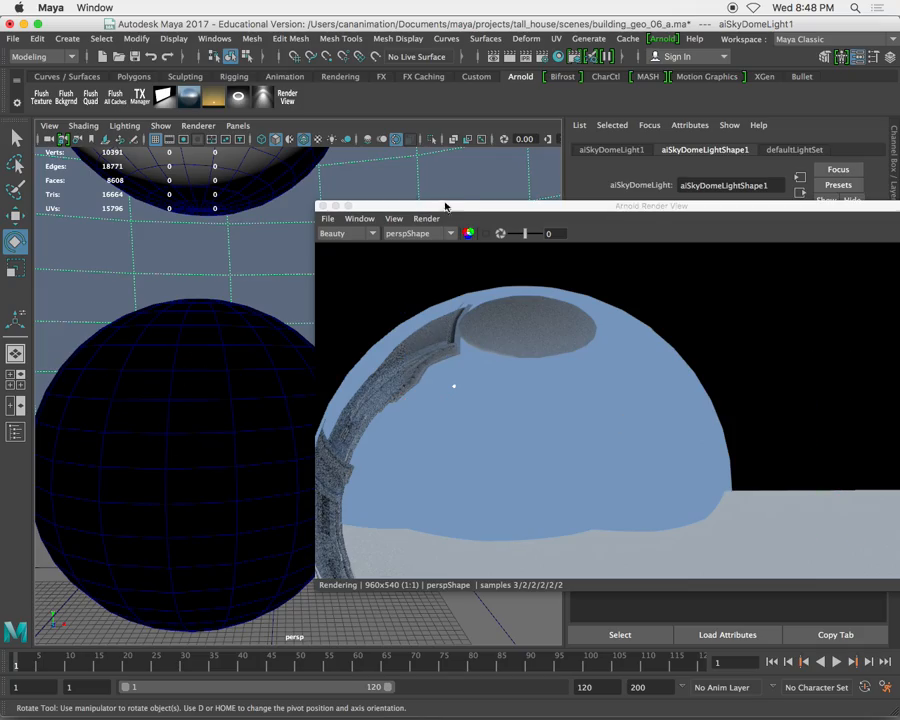
- Examine the whole building with both test spheres and their ground shadows in the render
drag(446, 209, 502, 180)
alt+right_drag(293, 307, 159, 277)
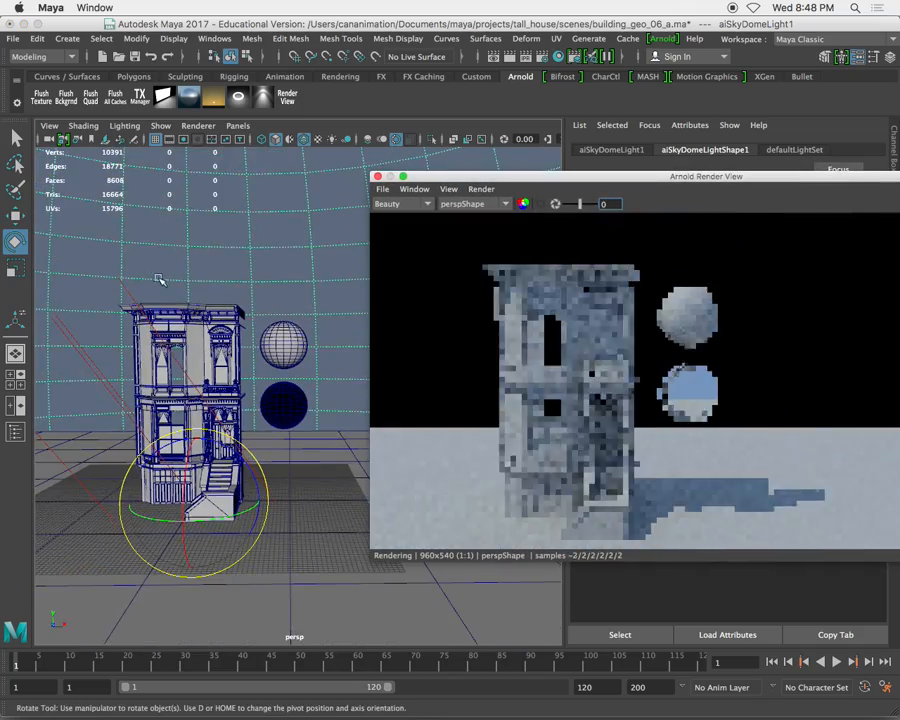
alt+drag(159, 277, 208, 314)
alt+middle_drag(208, 314, 281, 248)
alt+drag(281, 248, 269, 256)
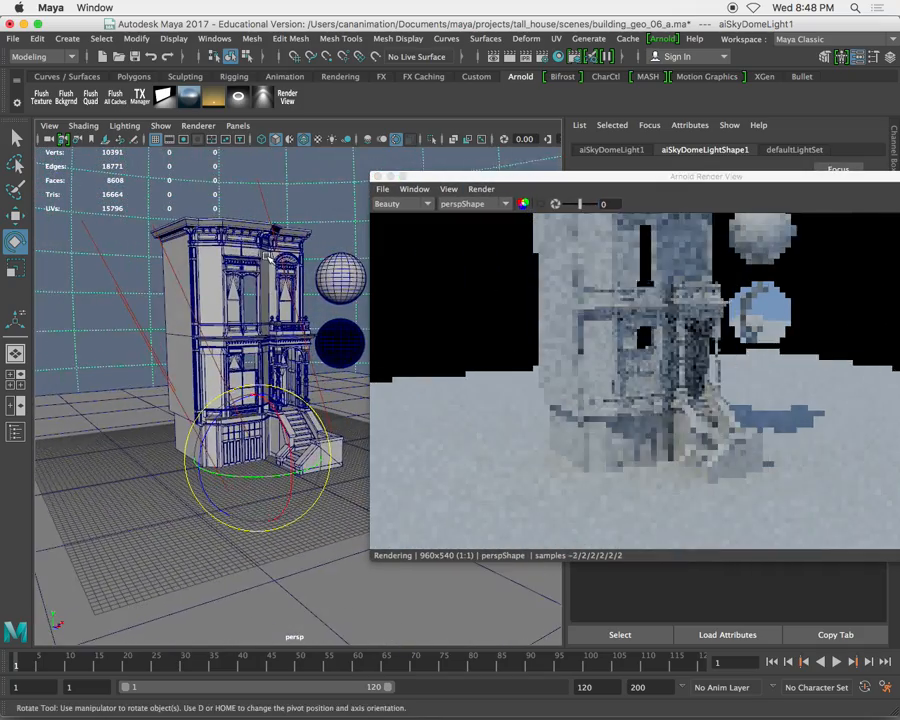
alt+middle_drag(269, 256, 249, 295)
alt+drag(249, 295, 272, 288)
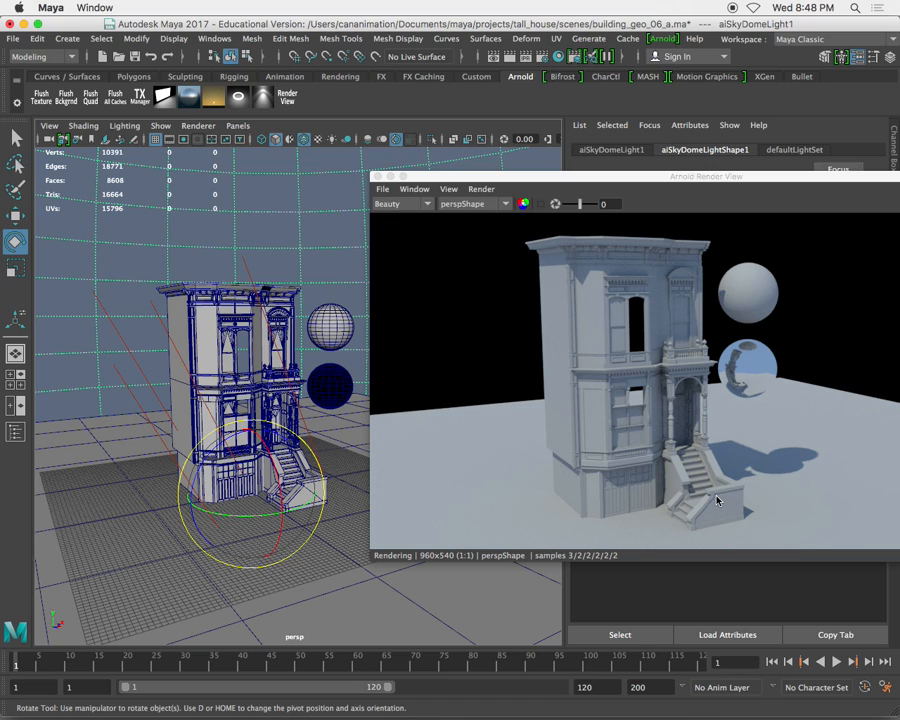
drag(745, 178, 516, 189)
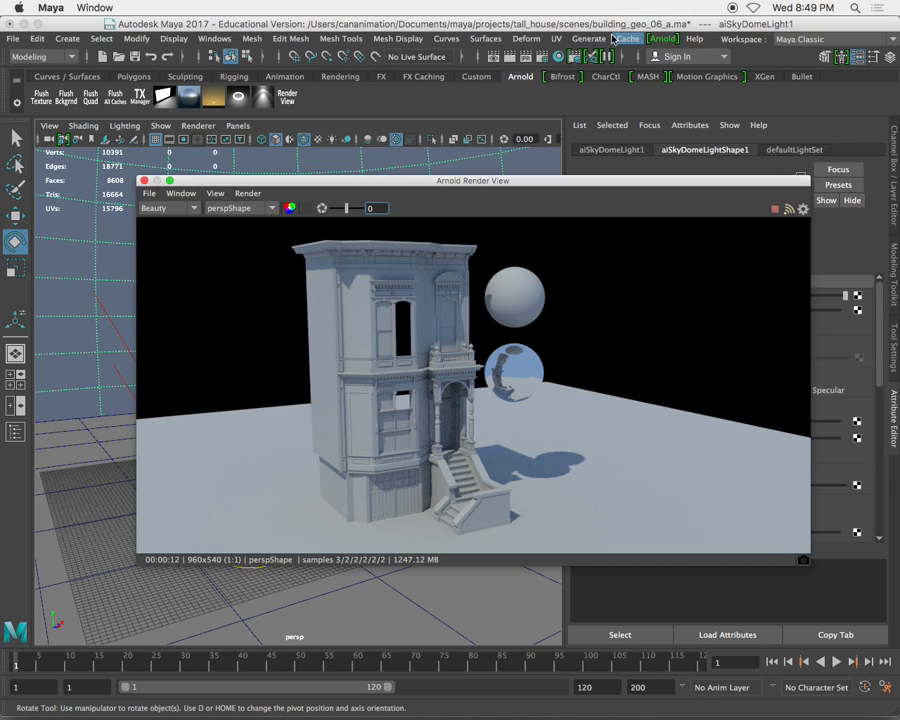
- Open the Render Settings, review the renderable camera and image size, and place the settings beside the Arnold render
click(590, 56)
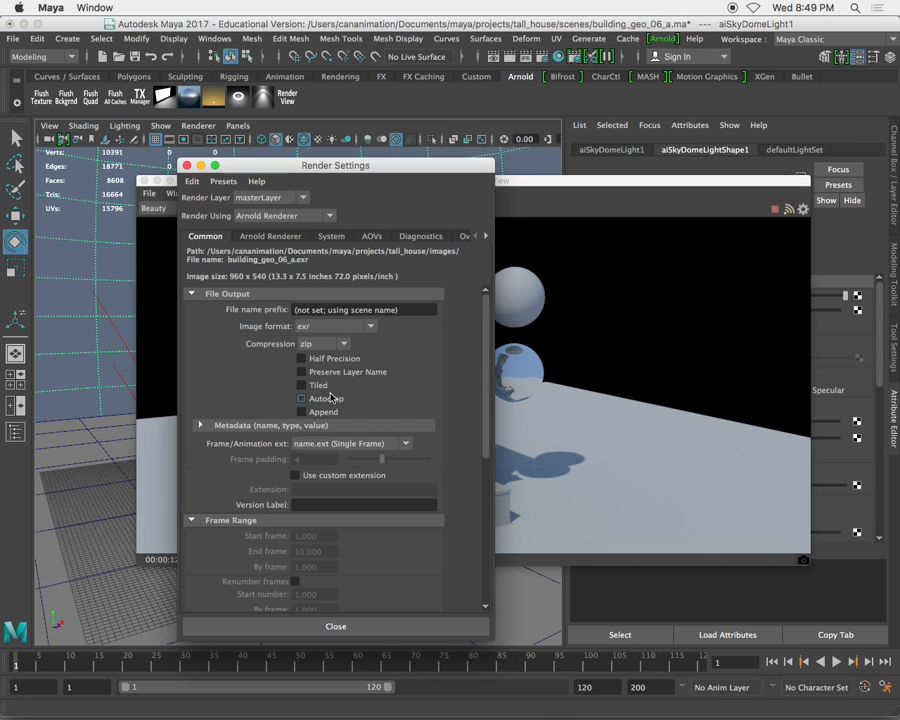
scroll(331, 397, down, 8)
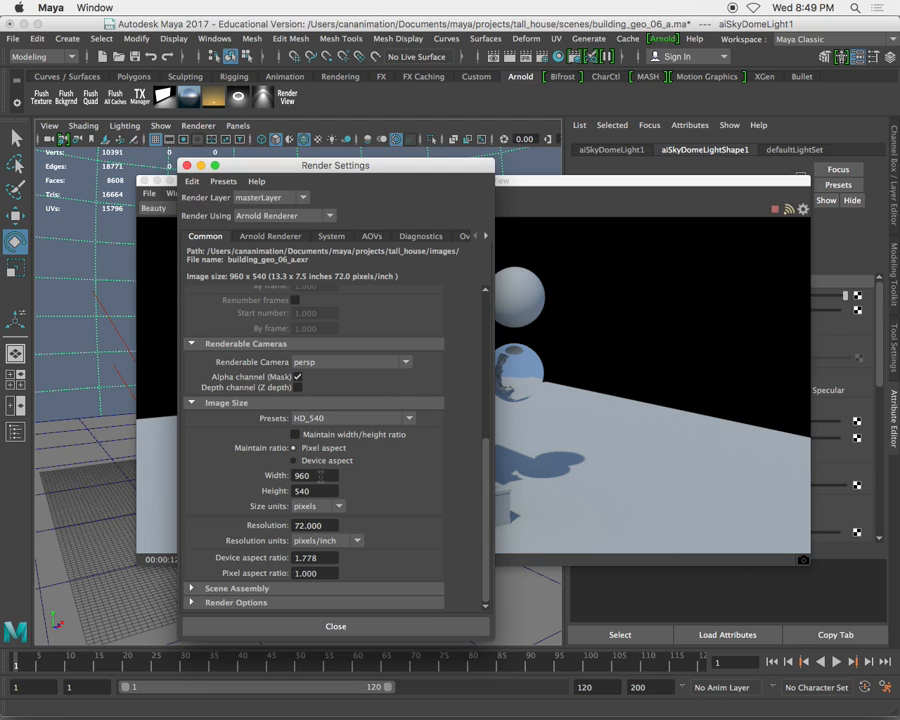
click(187, 165)
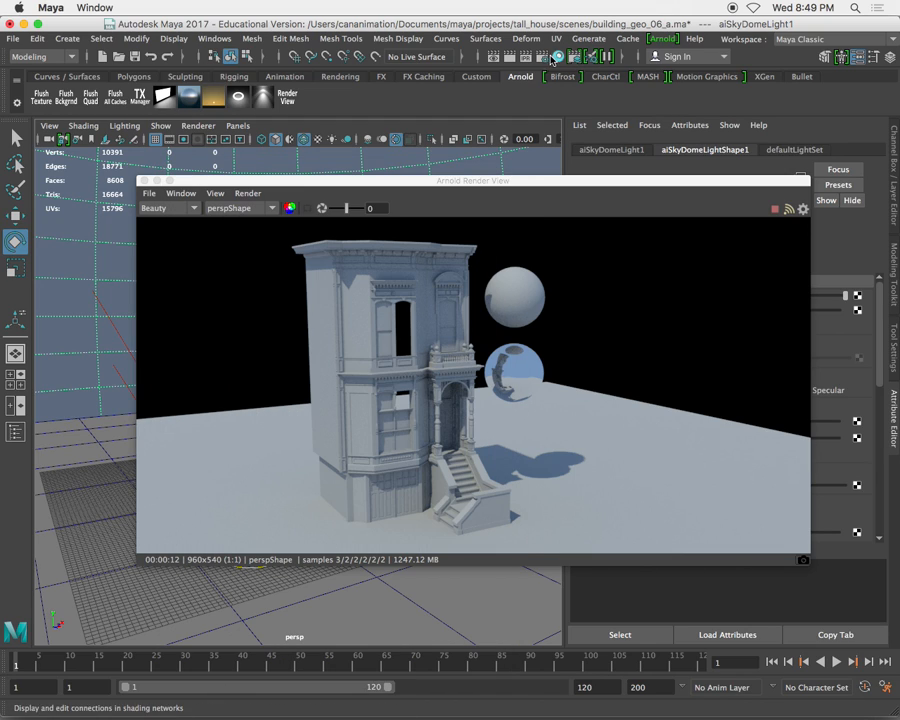
click(541, 56)
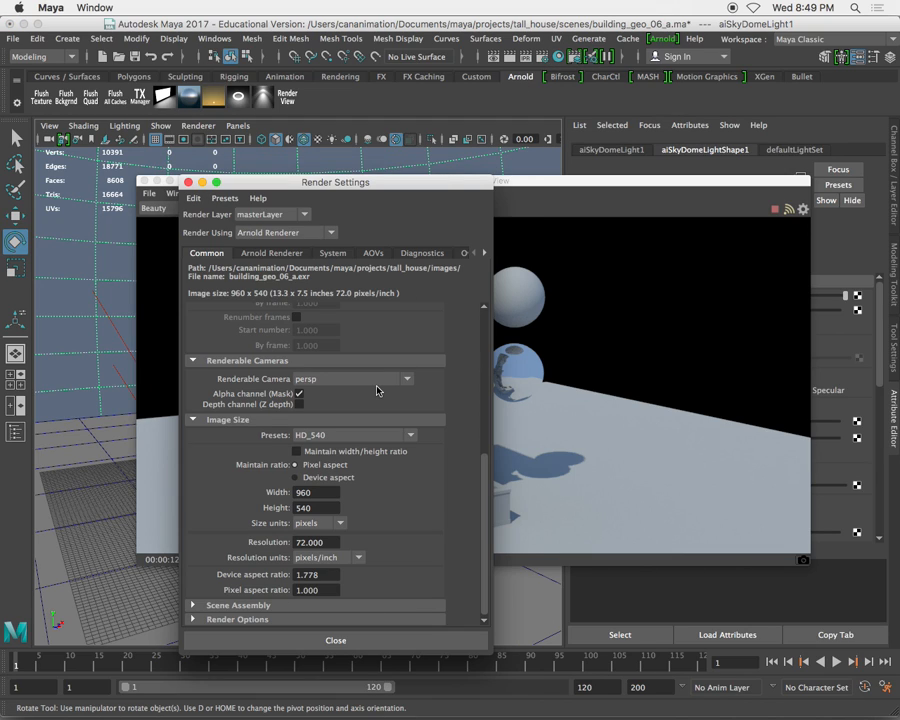
scroll(377, 390, down, 1)
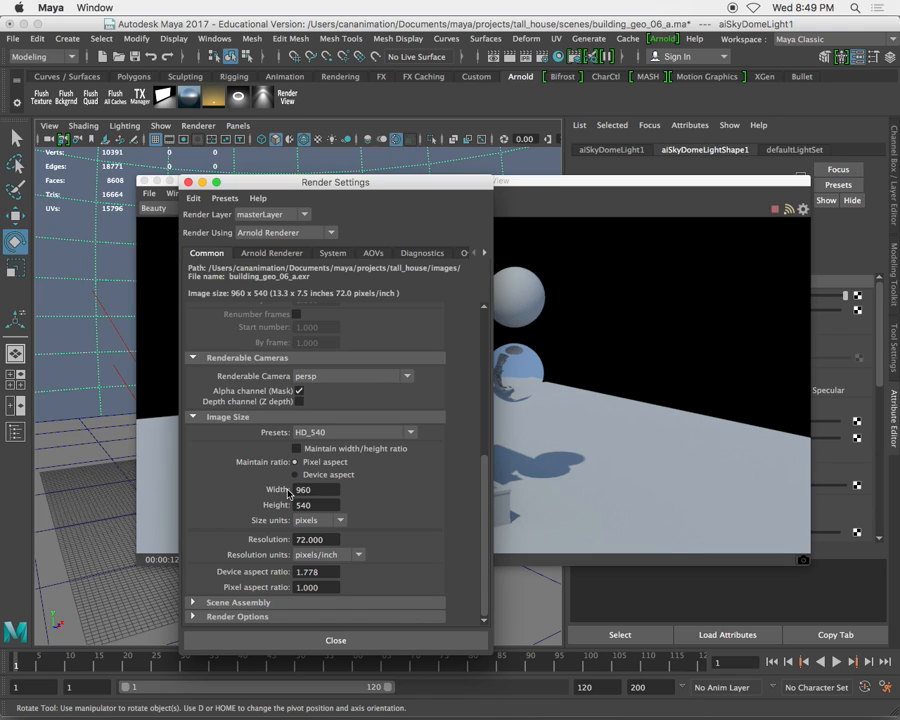
drag(422, 186, 306, 154)
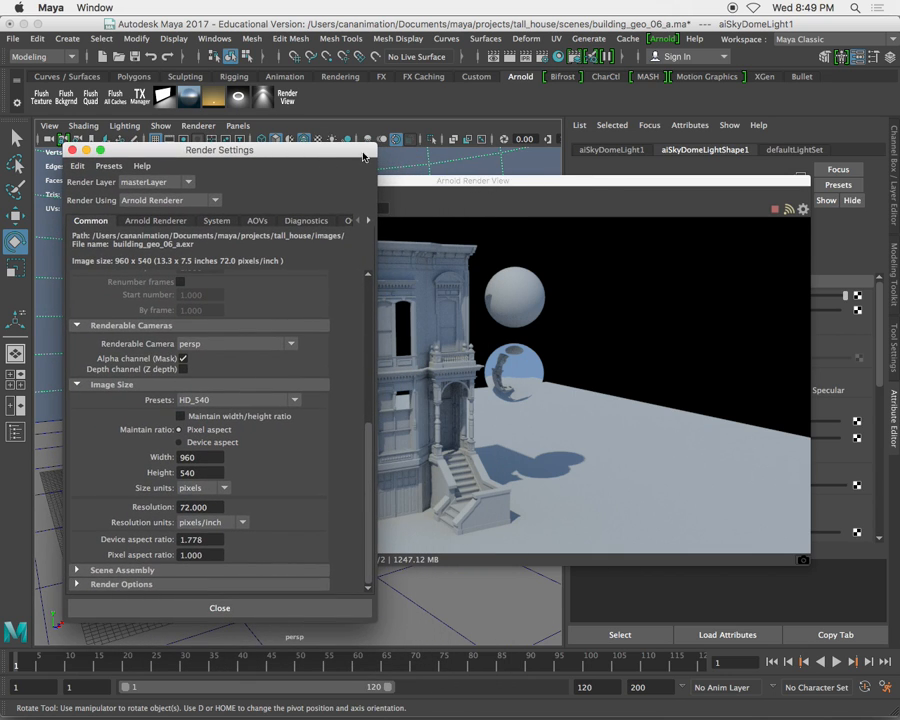
drag(363, 157, 615, 227)
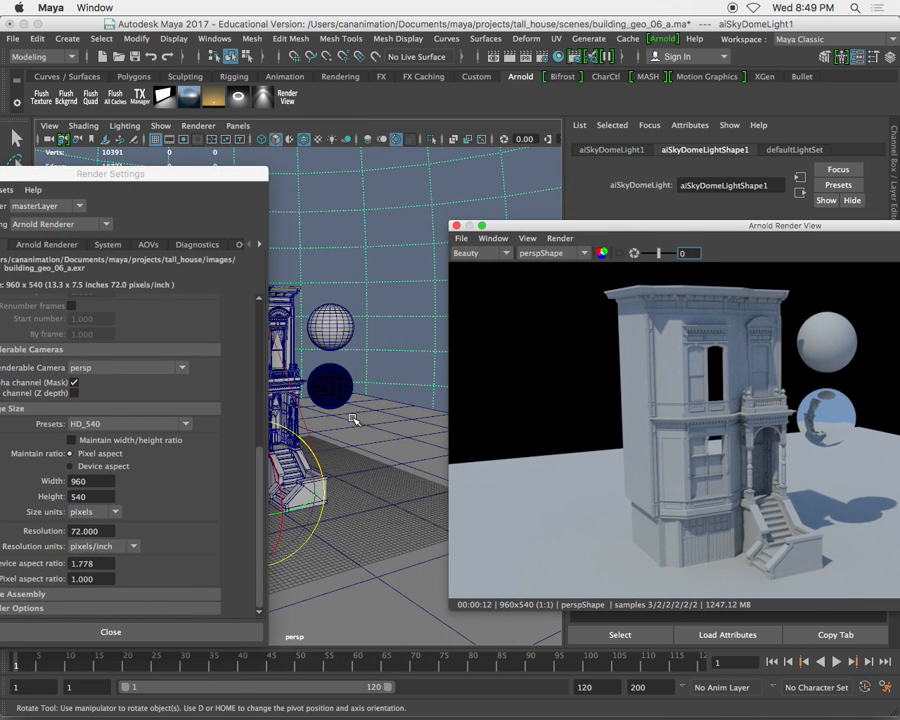
- Frame a close-up of the front stairs and the adjacent ground shadows to inspect their rendered edges
alt+middle_drag(353, 420, 388, 327)
alt+drag(388, 327, 376, 366)
alt+middle_drag(376, 366, 350, 358)
alt+right_drag(350, 358, 428, 389)
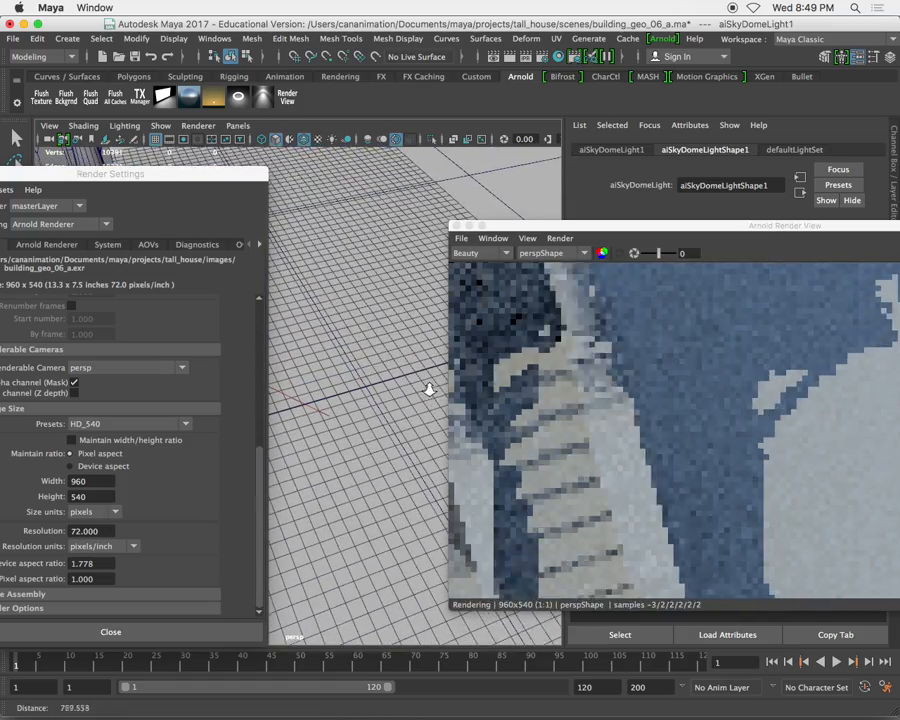
drag(766, 229, 585, 188)
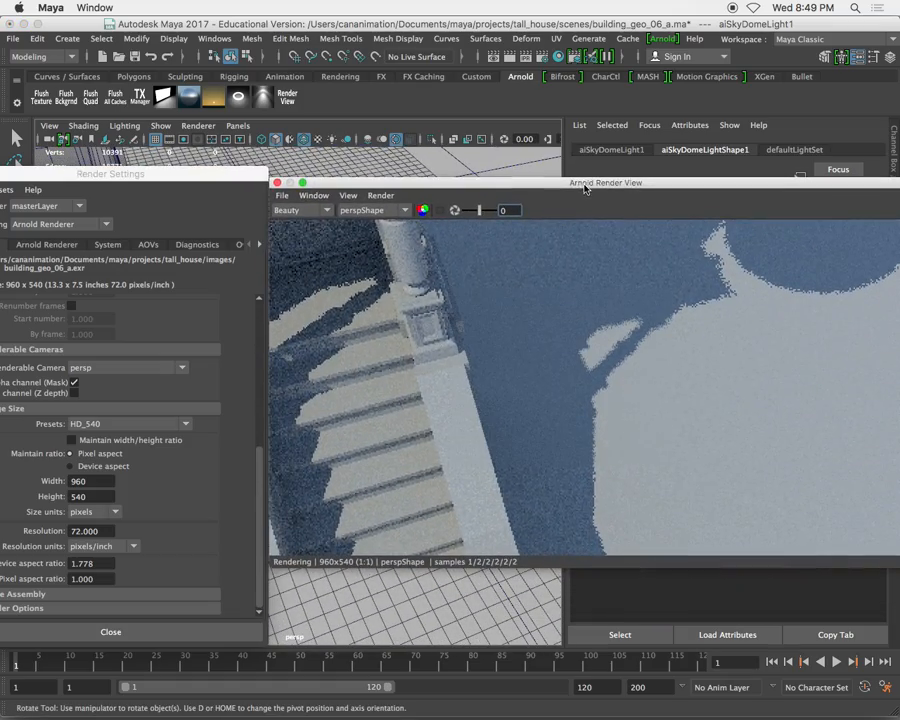
- Arrange the Render Settings window over the edge of the Arnold render so both stay accessible
drag(140, 173, 194, 152)
click(610, 188)
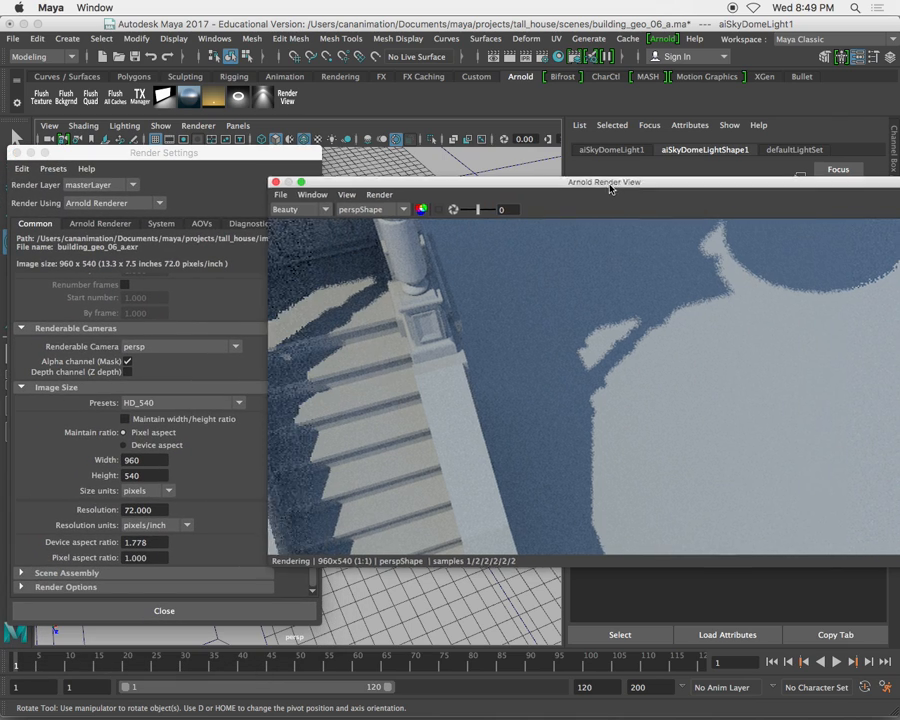
drag(610, 188, 596, 177)
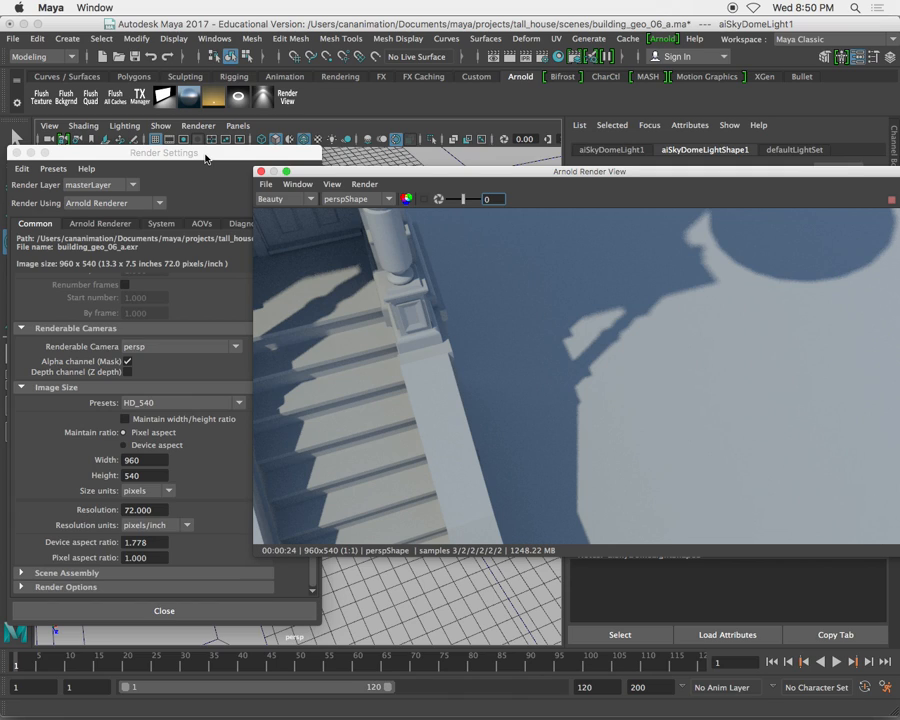
click(205, 158)
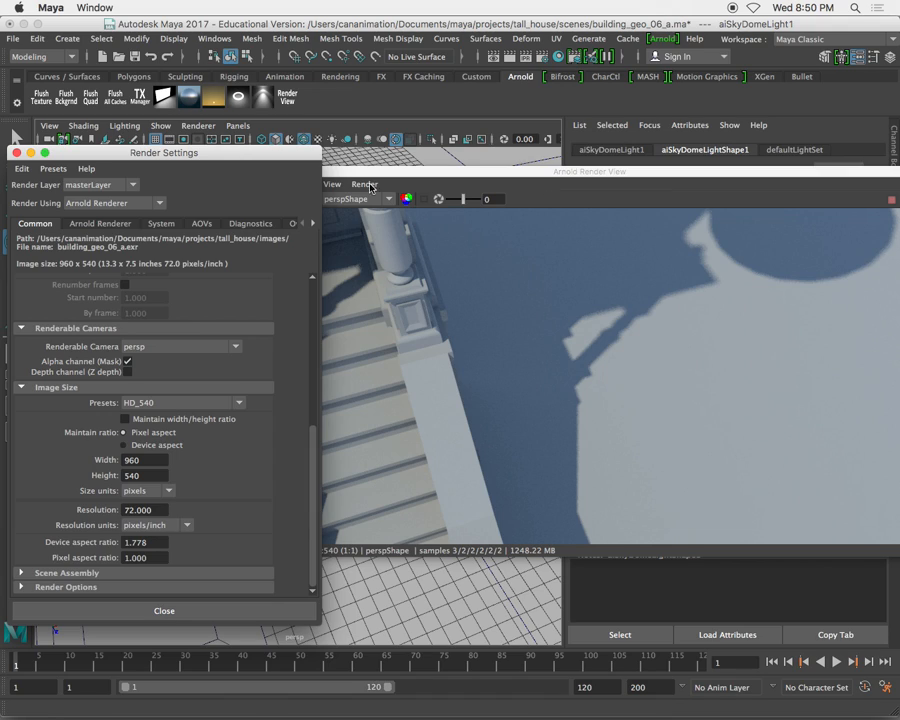
drag(240, 154, 253, 153)
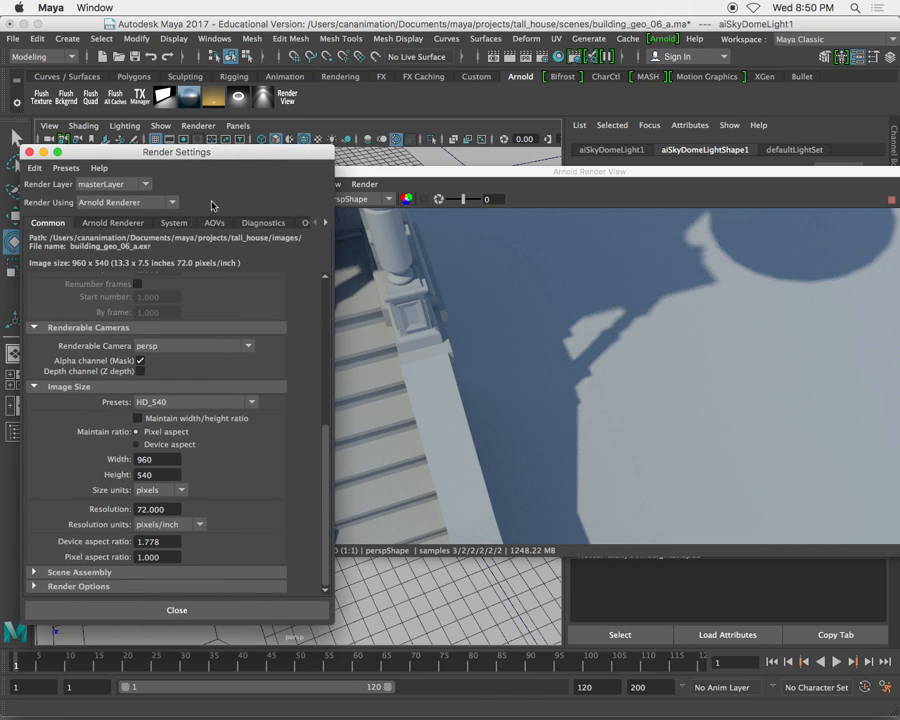
- Show the Arnold Renderer sampling settings and expand the Ray Depth section
click(119, 224)
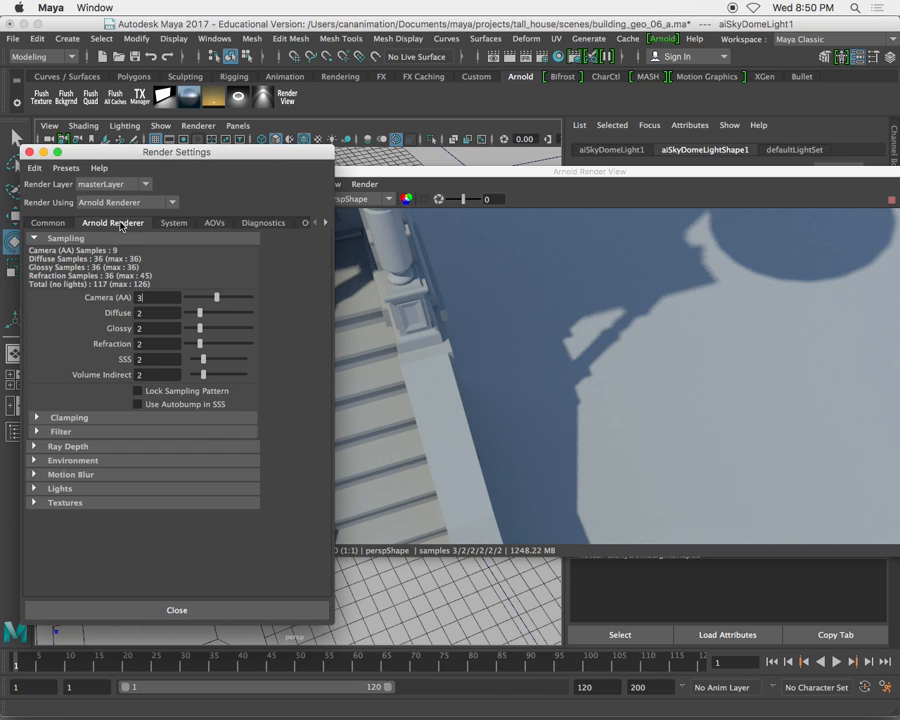
click(34, 447)
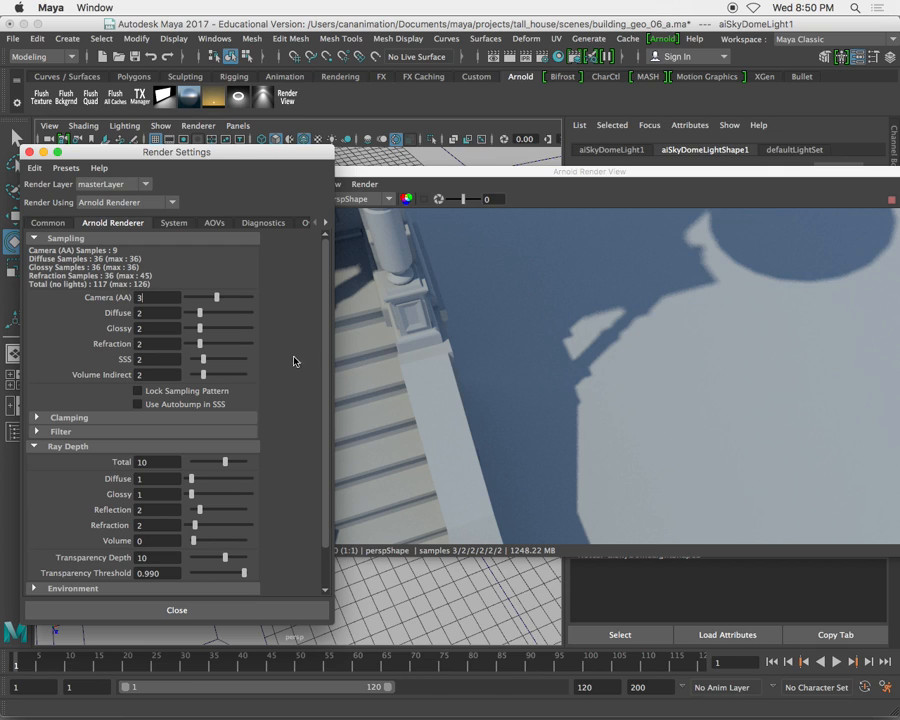
scroll(324, 331, down, 2)
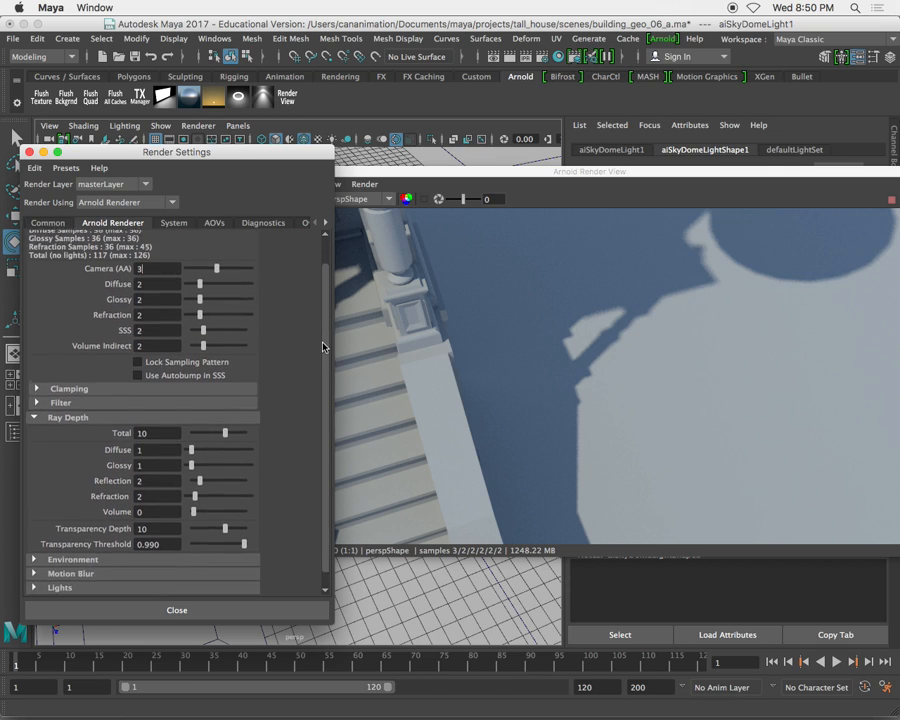
scroll(324, 335, up, 1)
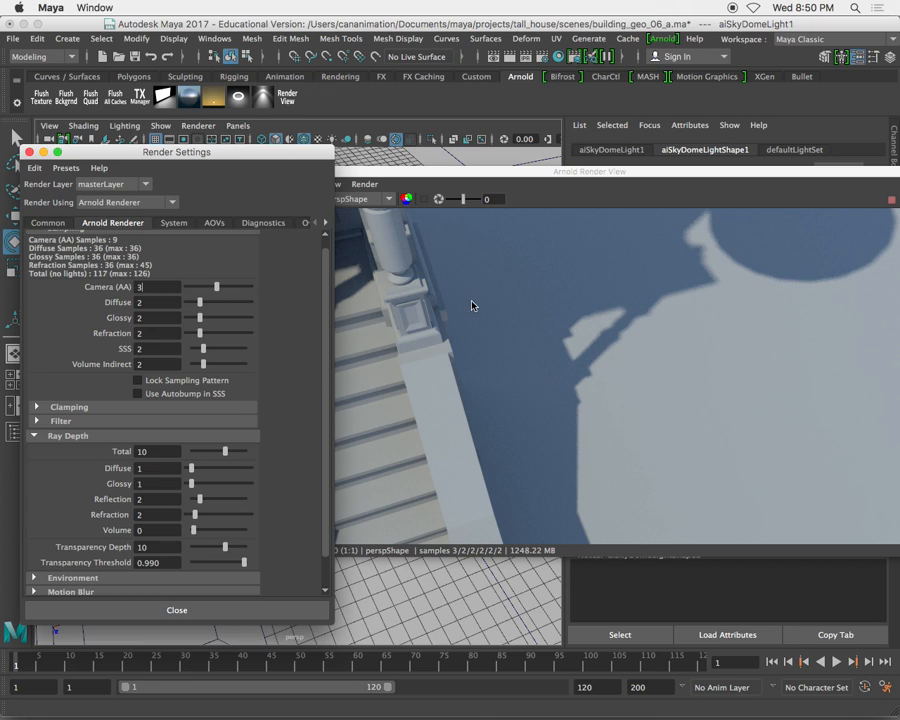
- Limit the render to a crop region around the small ground-shadow edge and set Camera (AA) samples to 6
double_click(166, 287)
click(425, 199)
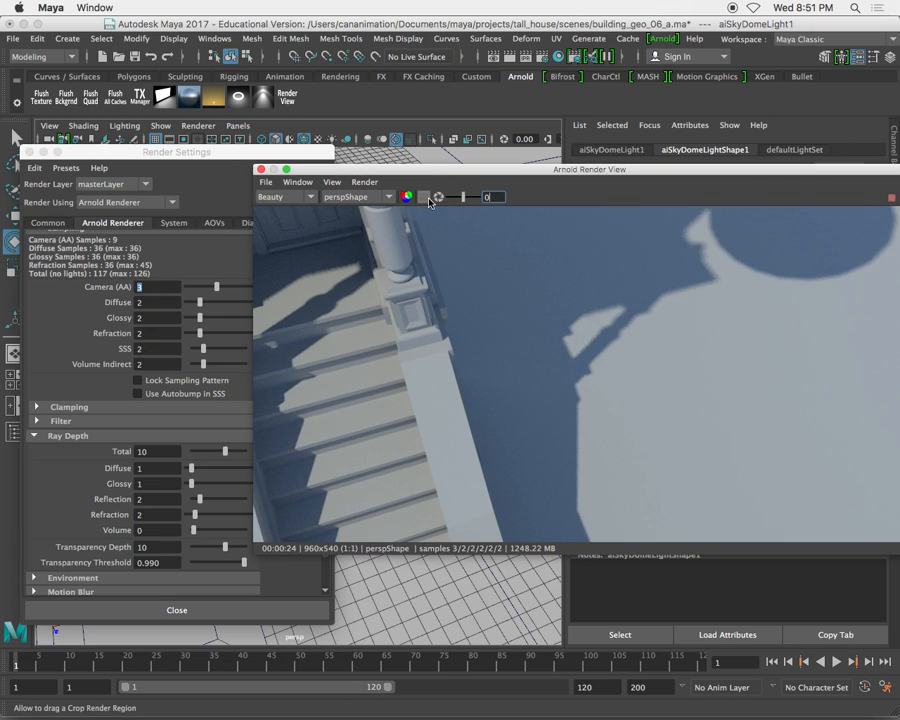
drag(543, 292, 605, 401)
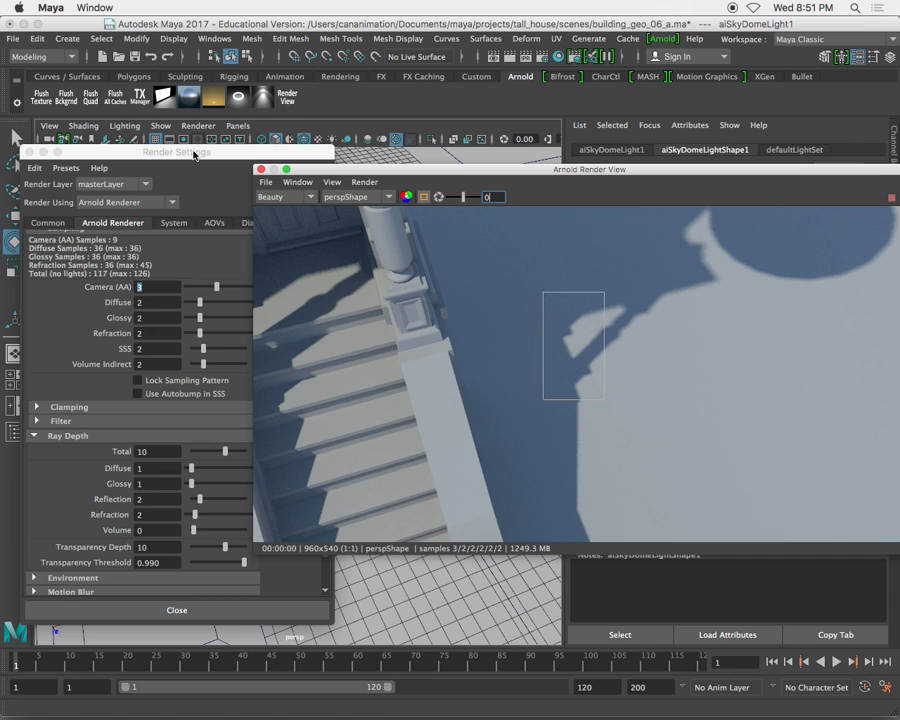
click(193, 155)
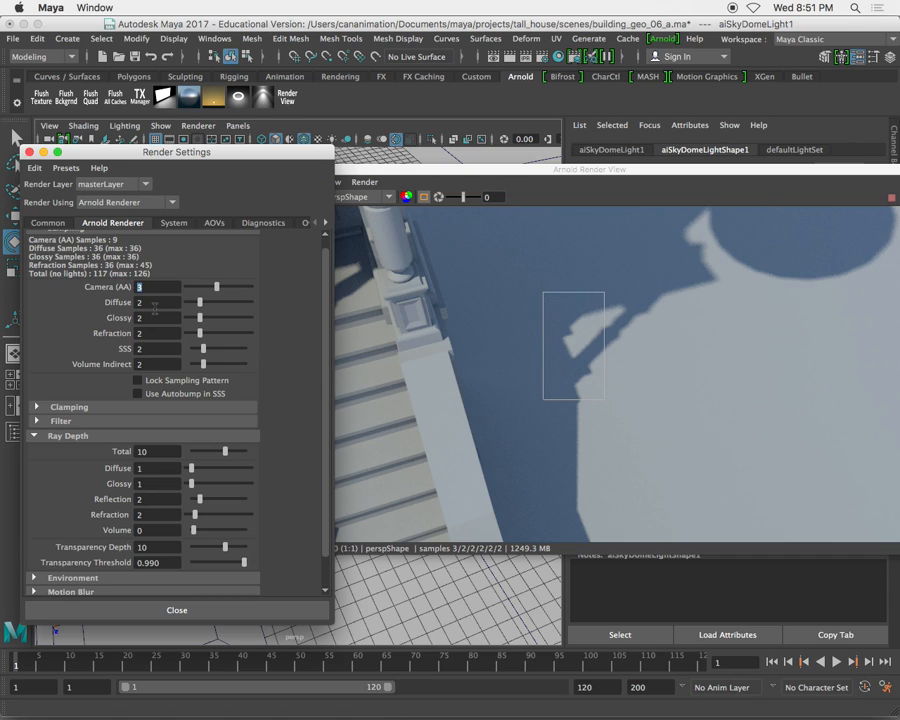
text(6)
key(Return)
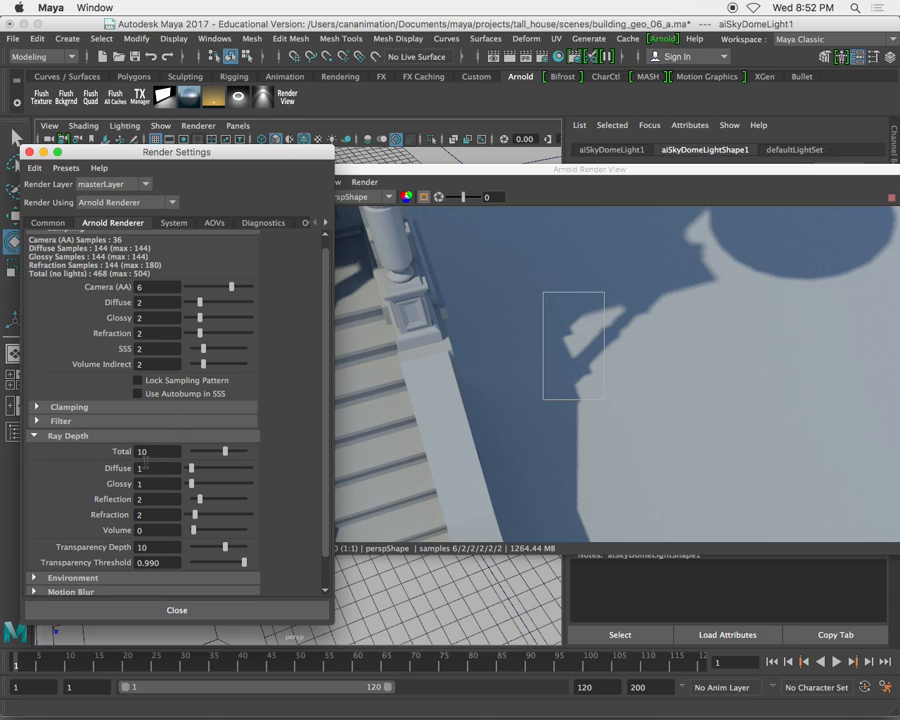
- Try a Diffuse ray depth of 0 on the cropped shadow, and restore it to 1
drag(156, 467, 93, 465)
text(0)
key(Return)
drag(150, 468, 116, 470)
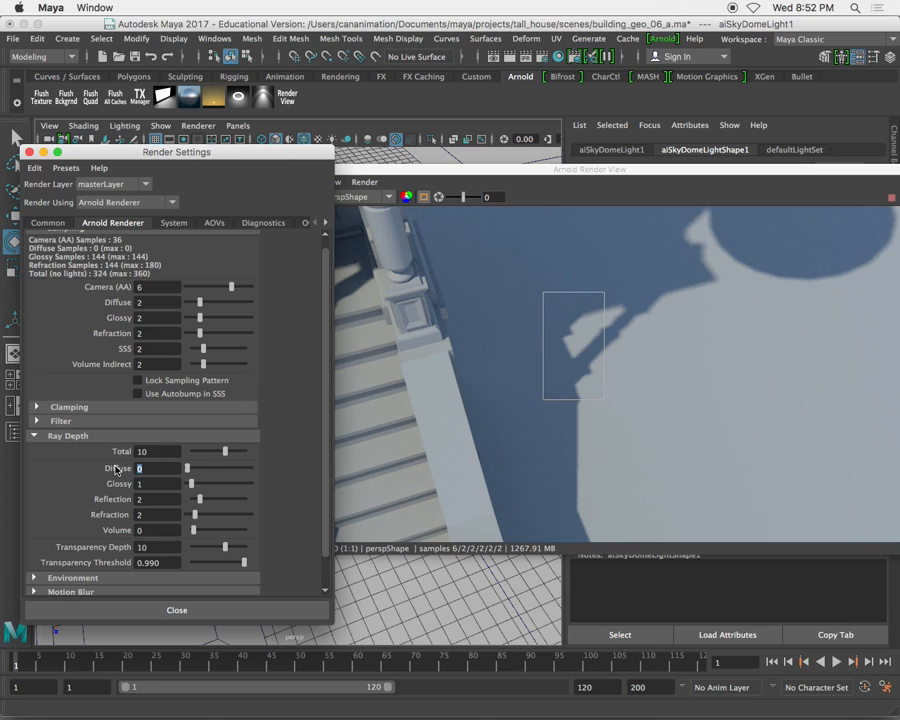
text(1)
key(Return)
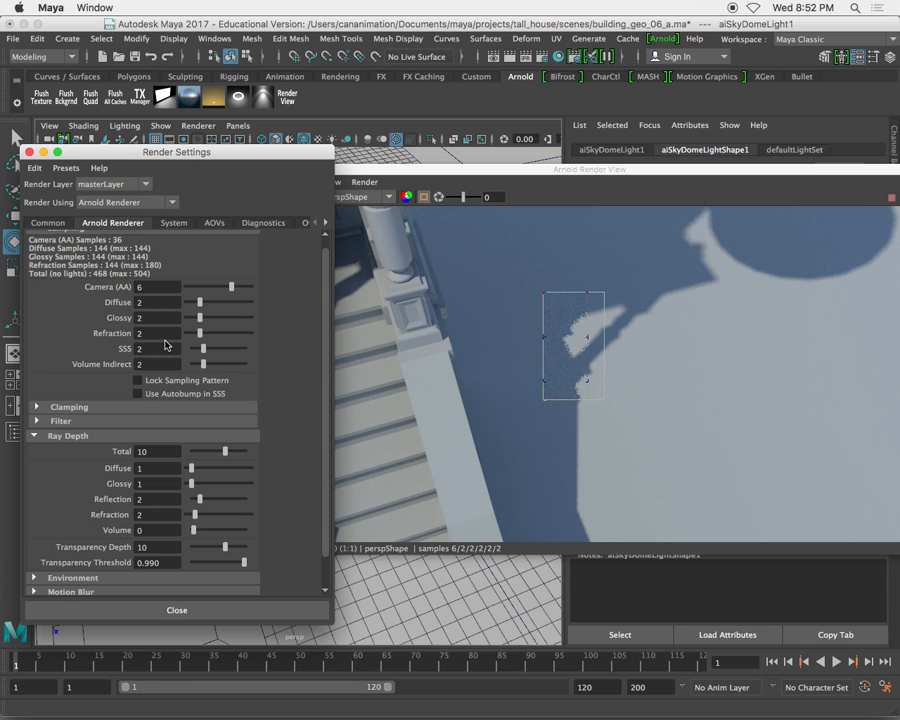
- Try 0 Diffuse samples on the cropped shadow, and restore them to 2
drag(156, 303, 88, 306)
text(0)
key(Return)
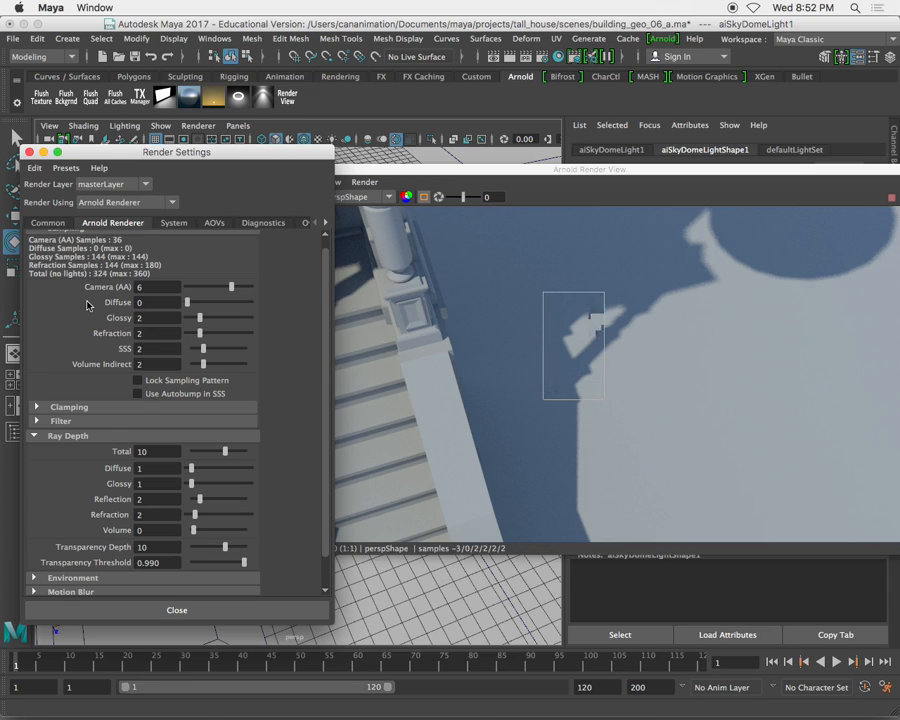
drag(141, 302, 107, 301)
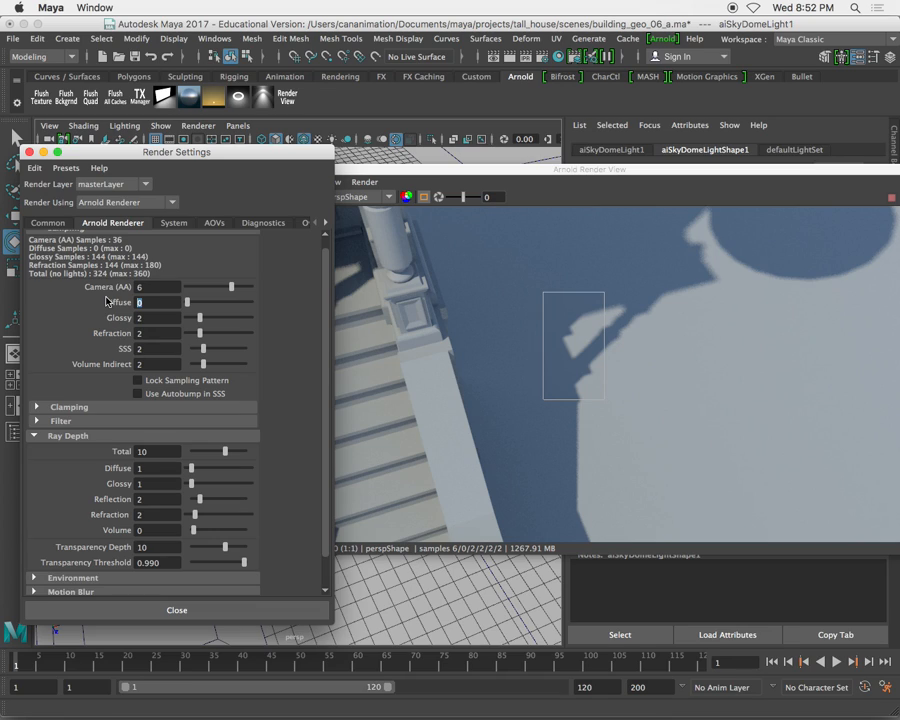
text(2)
key(Return)
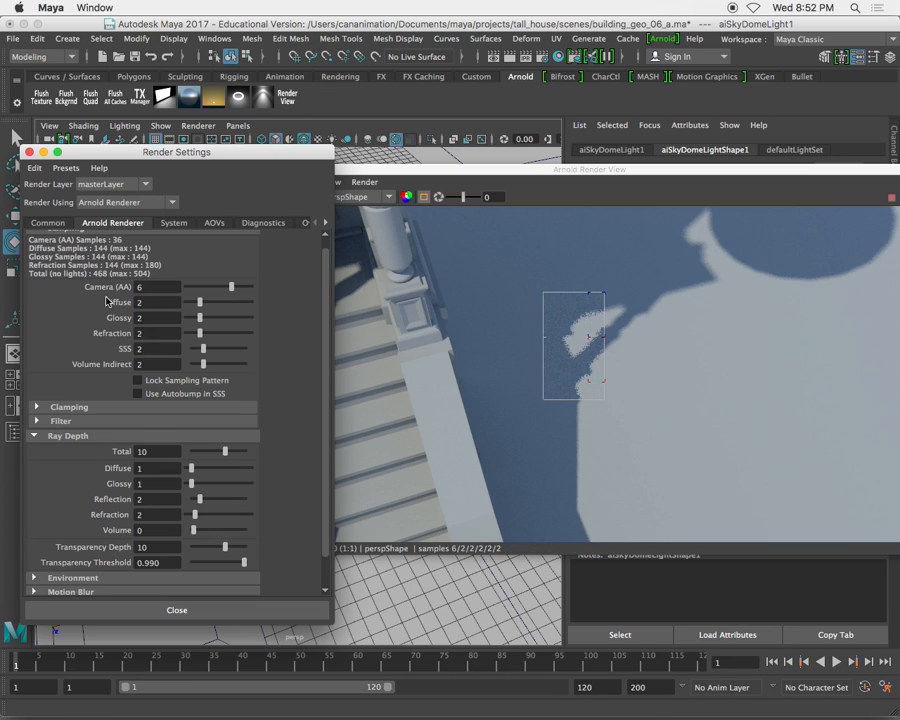
- Turn off the crop region and reframe the render on the shaded side wall of the front stairs
click(424, 197)
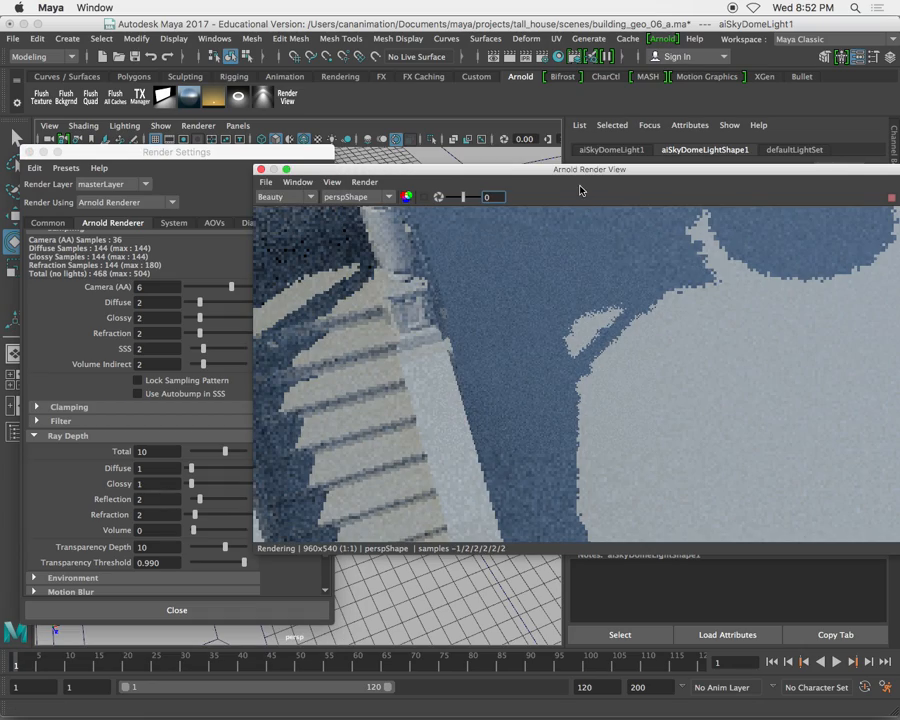
drag(581, 172, 577, 340)
alt+drag(486, 250, 443, 263)
alt+middle_drag(443, 258, 532, 300)
alt+right_drag(532, 300, 512, 296)
drag(455, 338, 474, 155)
- Compare the shaded stair wall with Diffuse samples at 0 and back at 2
drag(160, 304, 114, 298)
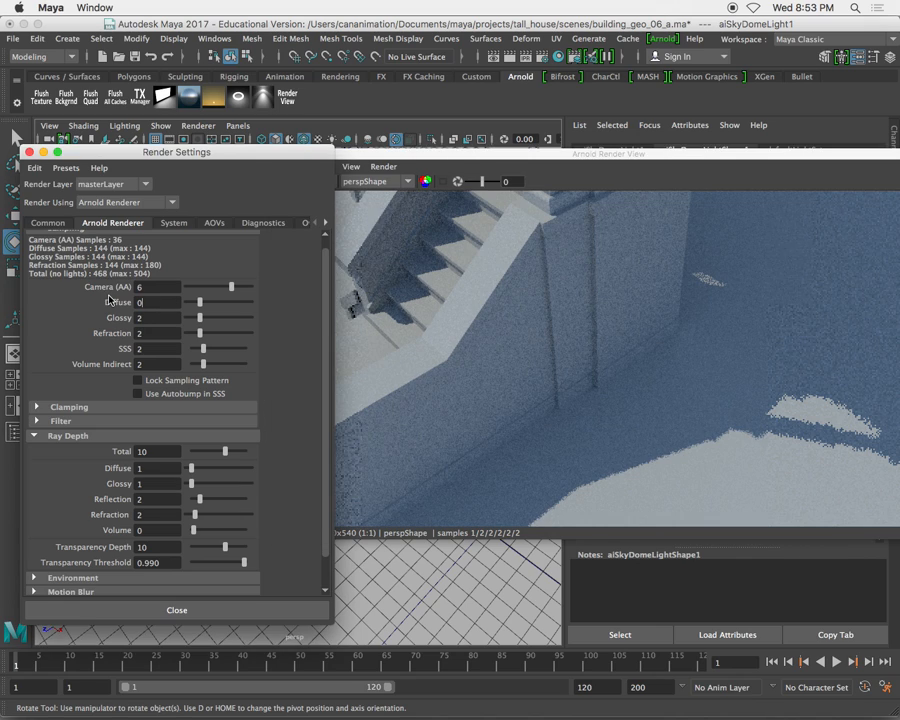
text(0)
key(Return)
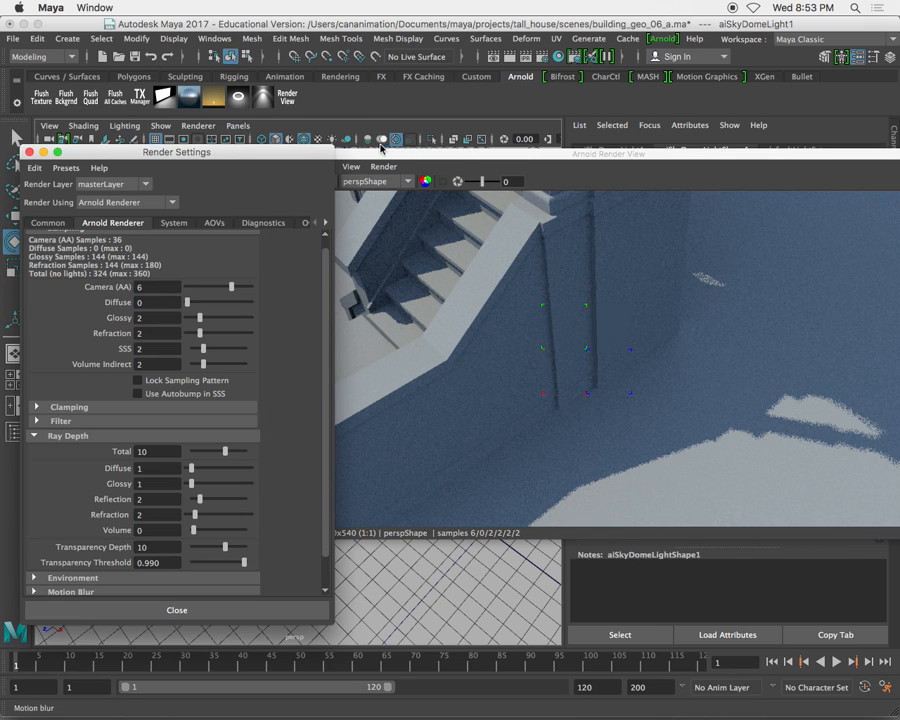
double_click(160, 303)
text(2)
key(Return)
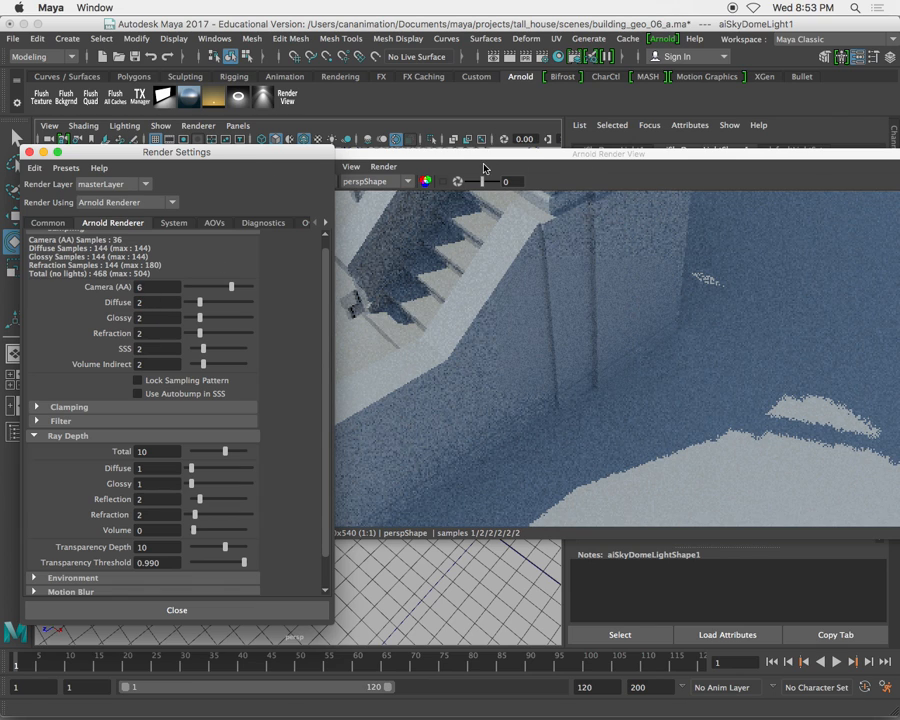
- Compare the shaded stair wall with Diffuse ray depth at 0 and at 2
drag(484, 167, 598, 169)
scroll(140, 310, up, 1)
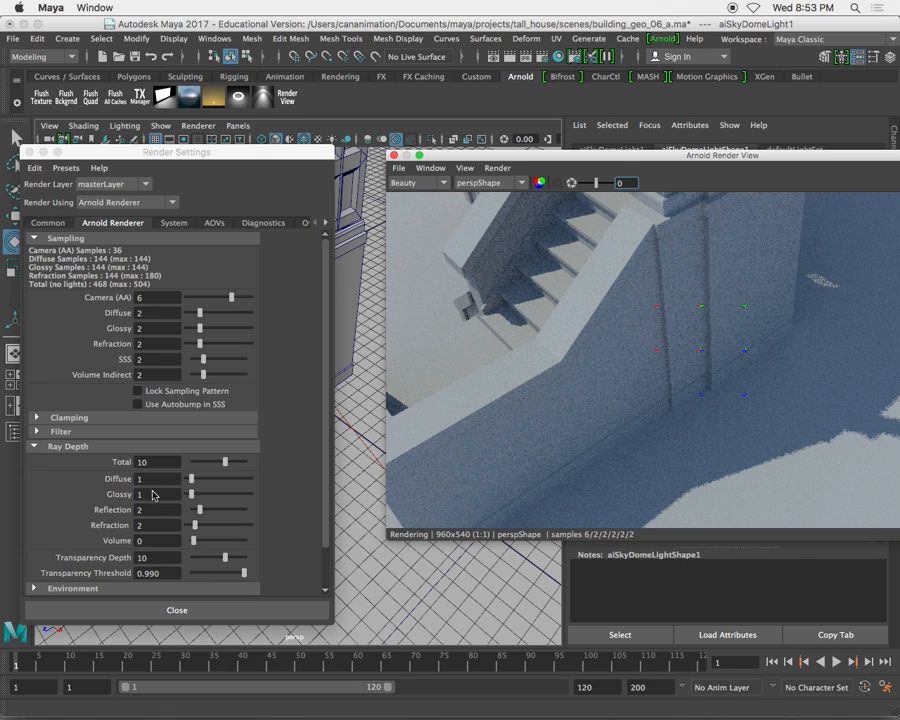
drag(149, 479, 108, 477)
text(0)
key(Return)
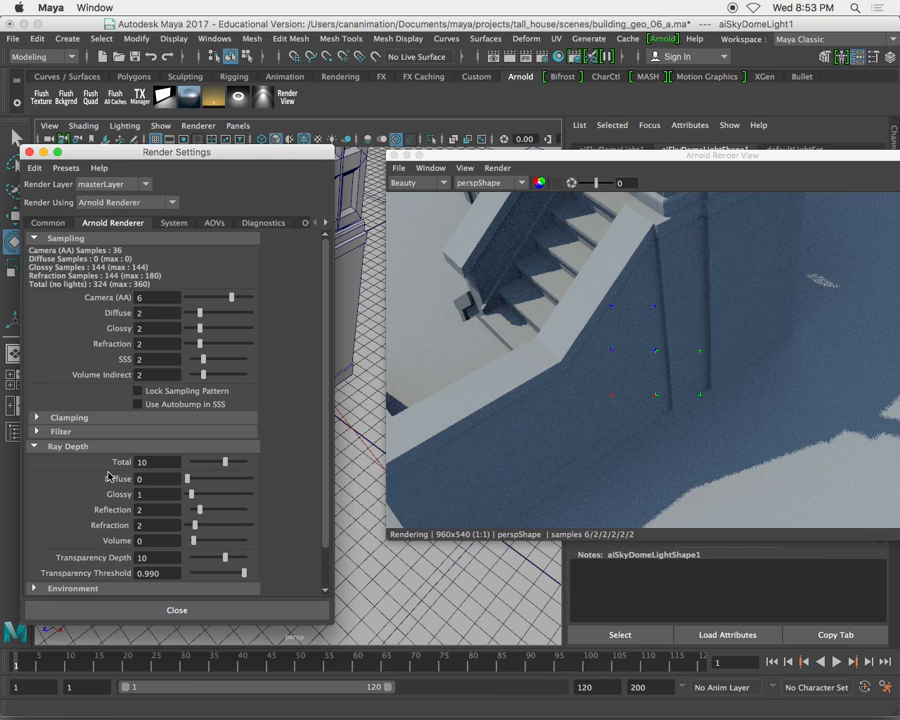
text(2)
key(Return)
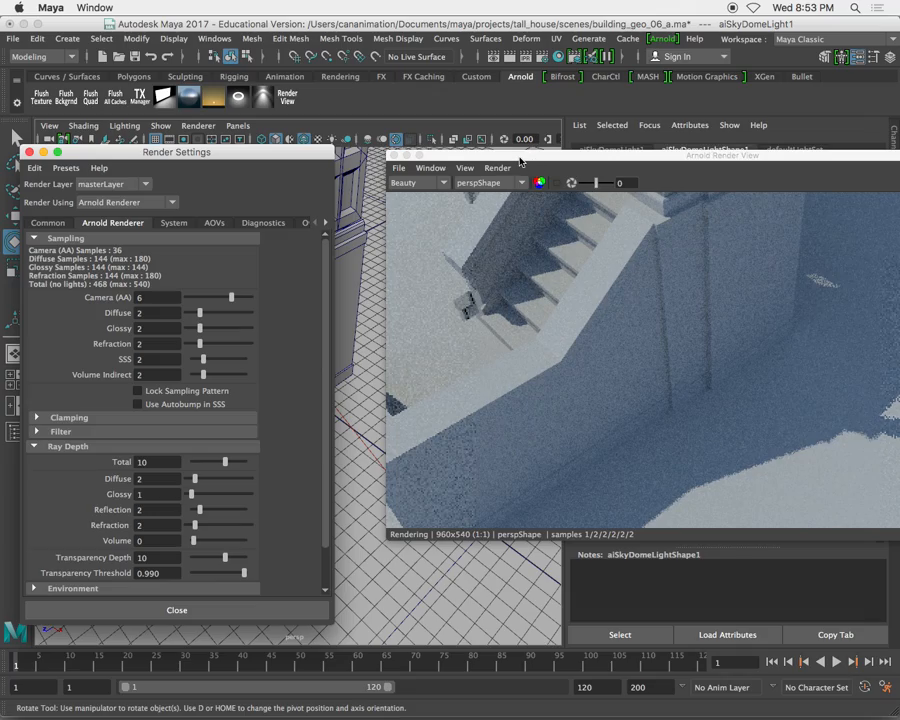
- Move the Render Settings aside and frame a close-up of the dark porch ceiling above the front door
drag(240, 153, 109, 158)
alt+middle_drag(272, 232, 283, 450)
alt+drag(335, 460, 317, 342)
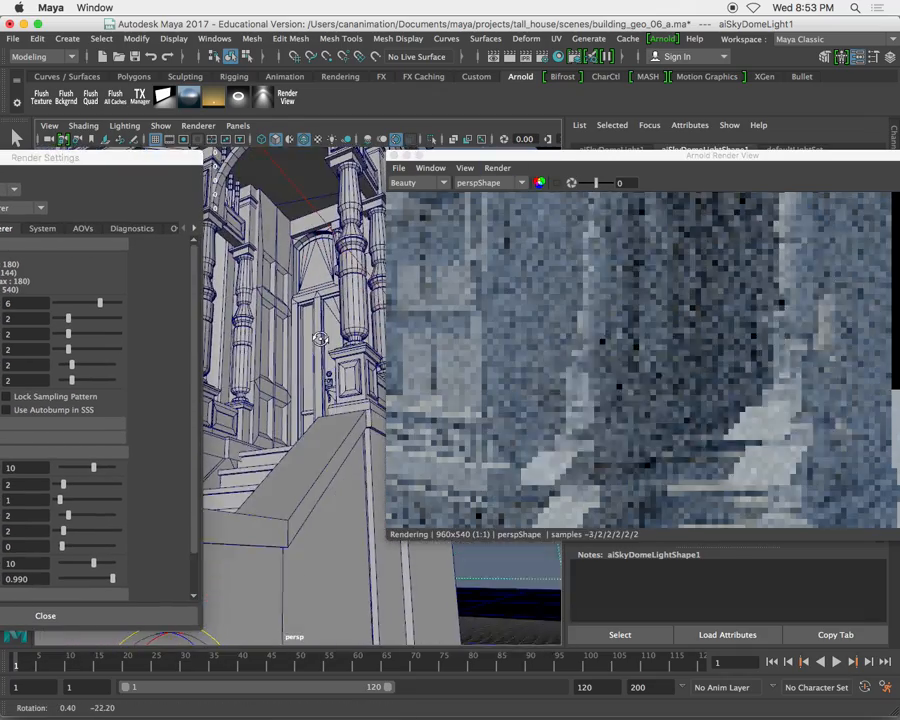
alt+middle_drag(314, 240, 311, 370)
alt+drag(297, 440, 295, 408)
scroll(295, 422, up, 5)
alt+middle_drag(325, 420, 333, 458)
scroll(341, 458, up, 3)
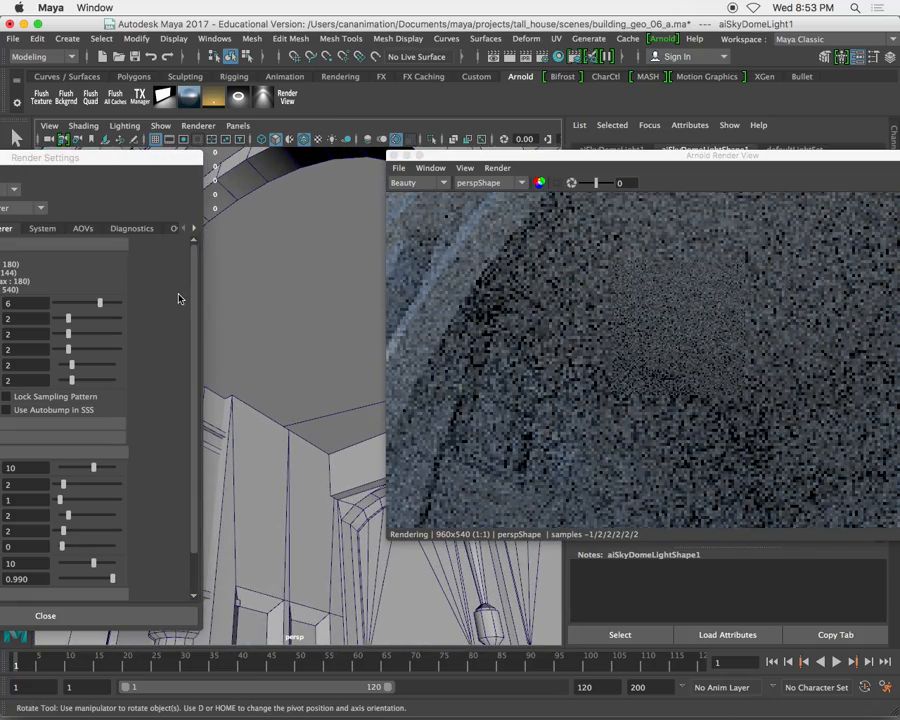
- Place the Render Settings beside the render and draw a crop region over the dark porch ceiling
drag(143, 165, 279, 152)
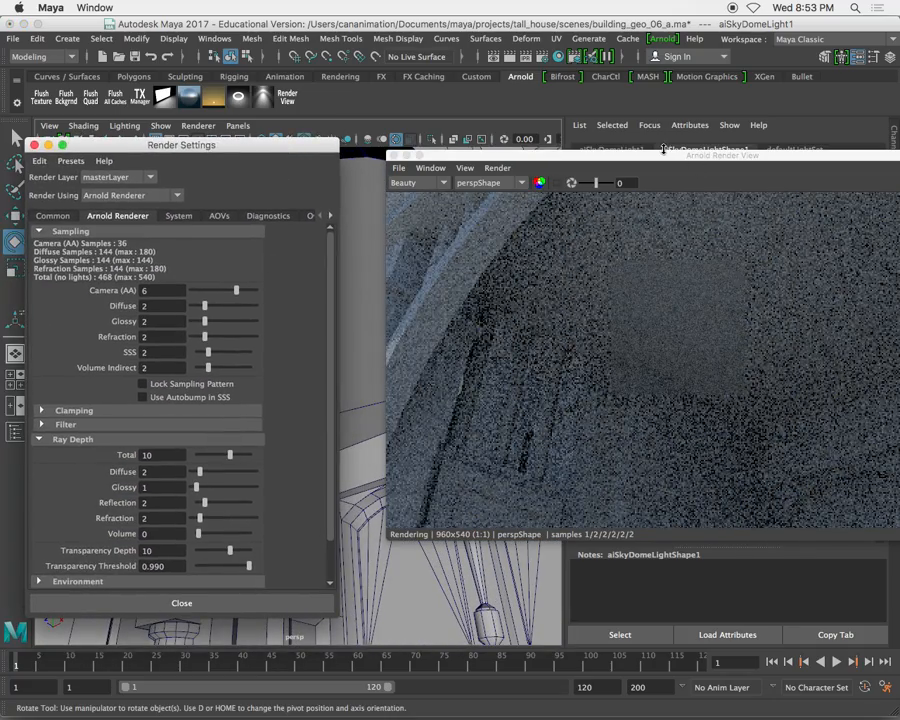
drag(655, 160, 612, 150)
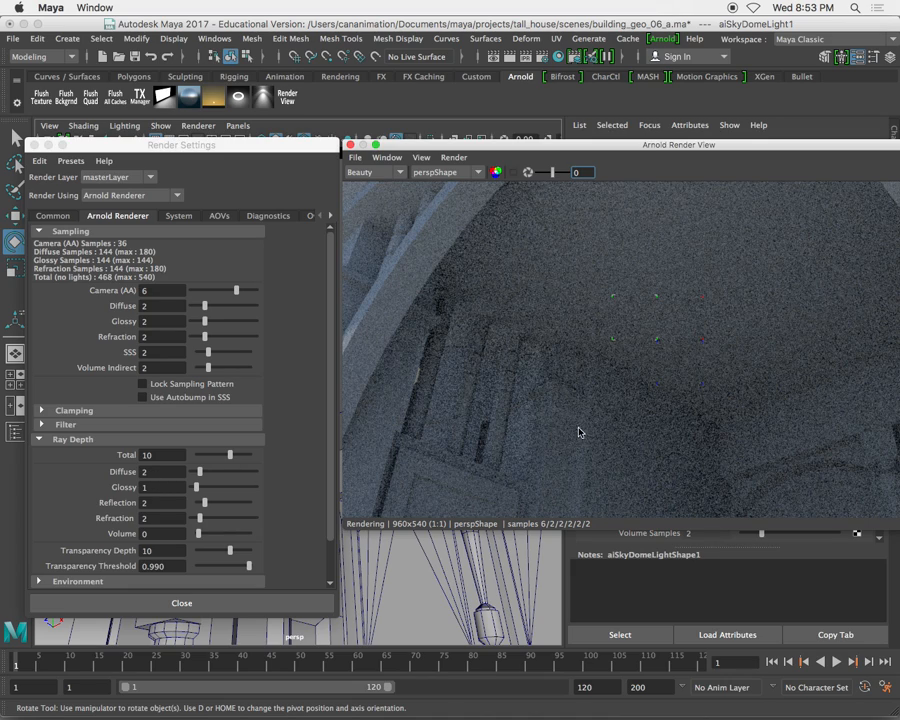
click(515, 178)
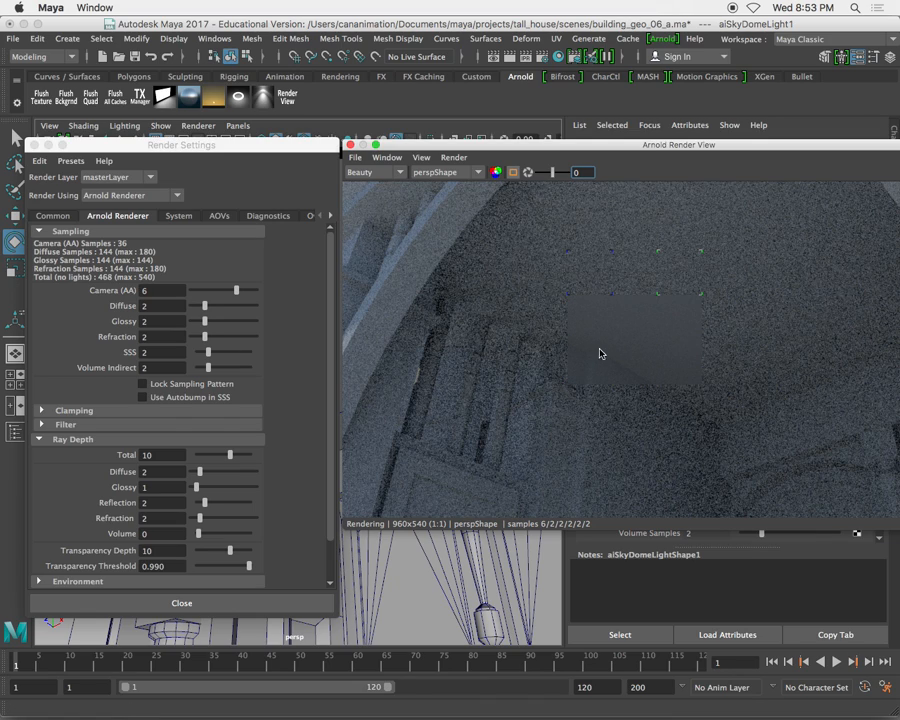
drag(622, 380, 521, 307)
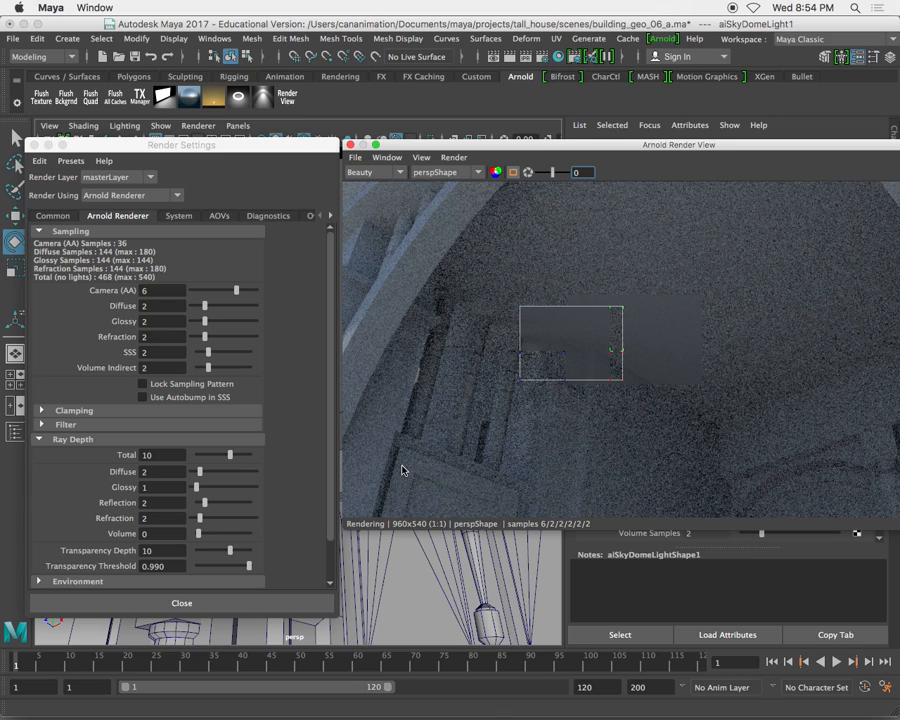
- Test the cropped porch ceiling with Diffuse ray depth at 0, followed by 1
click(150, 471)
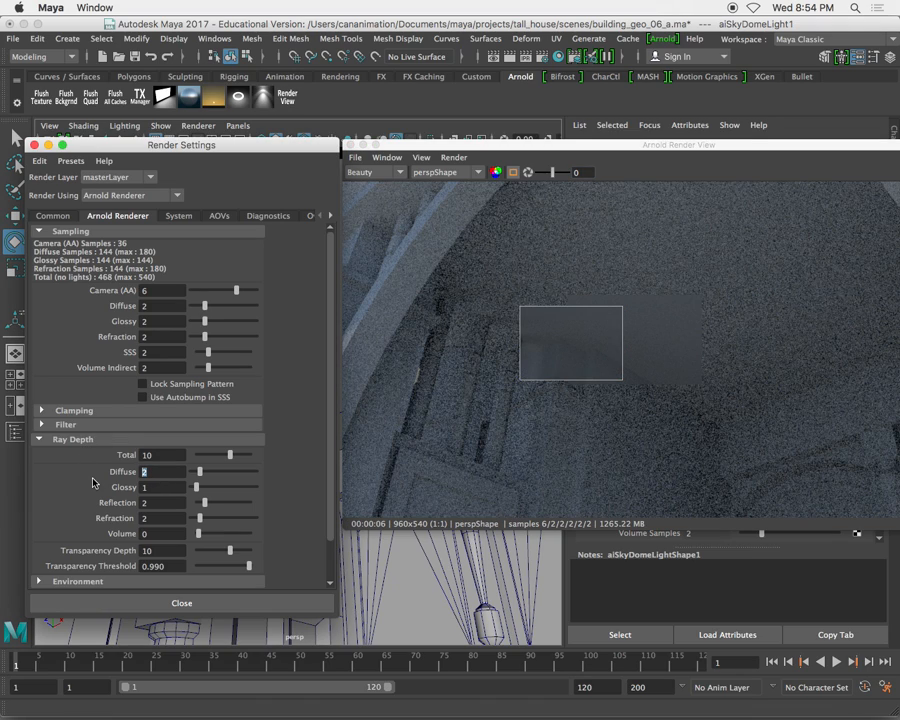
text(0)
key(Return)
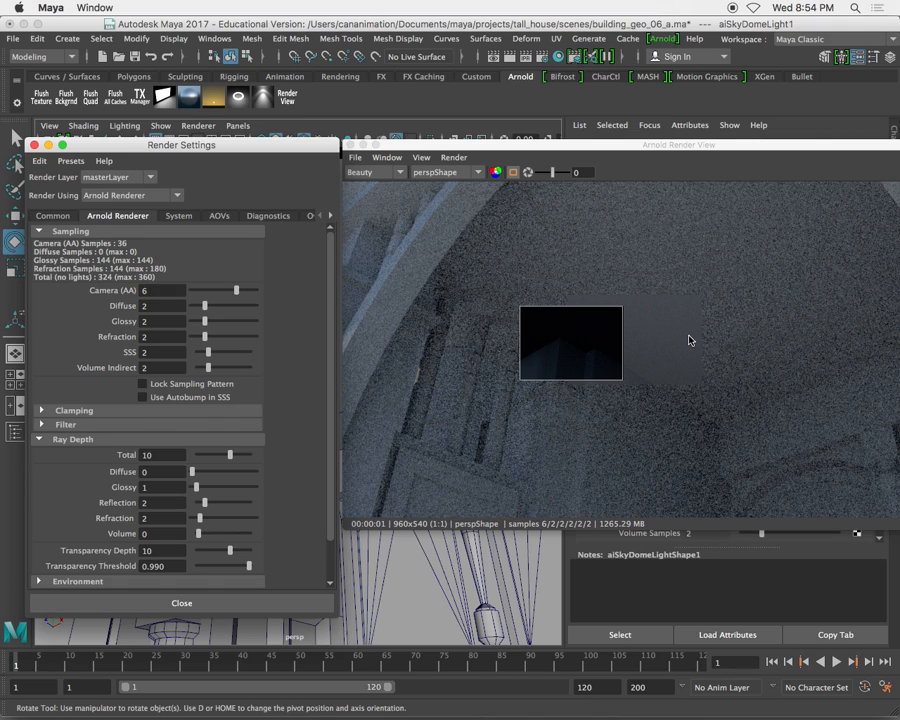
click(150, 471)
text(1)
key(Return)
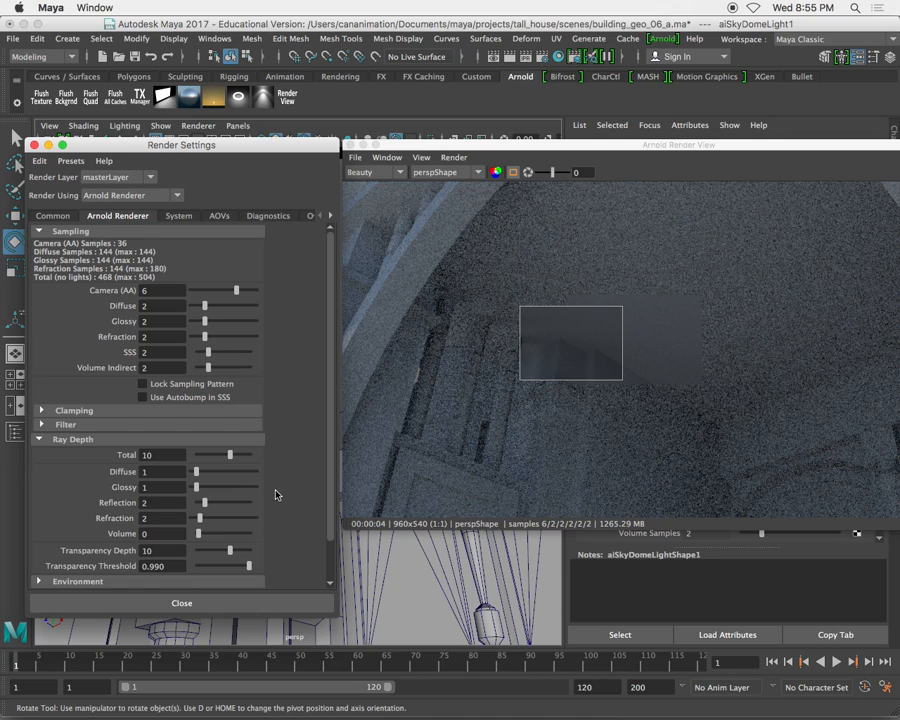
- Test the cropped porch ceiling with Diffuse ray depth at 2, and set it back to 0
double_click(146, 471)
text(2)
key(Return)
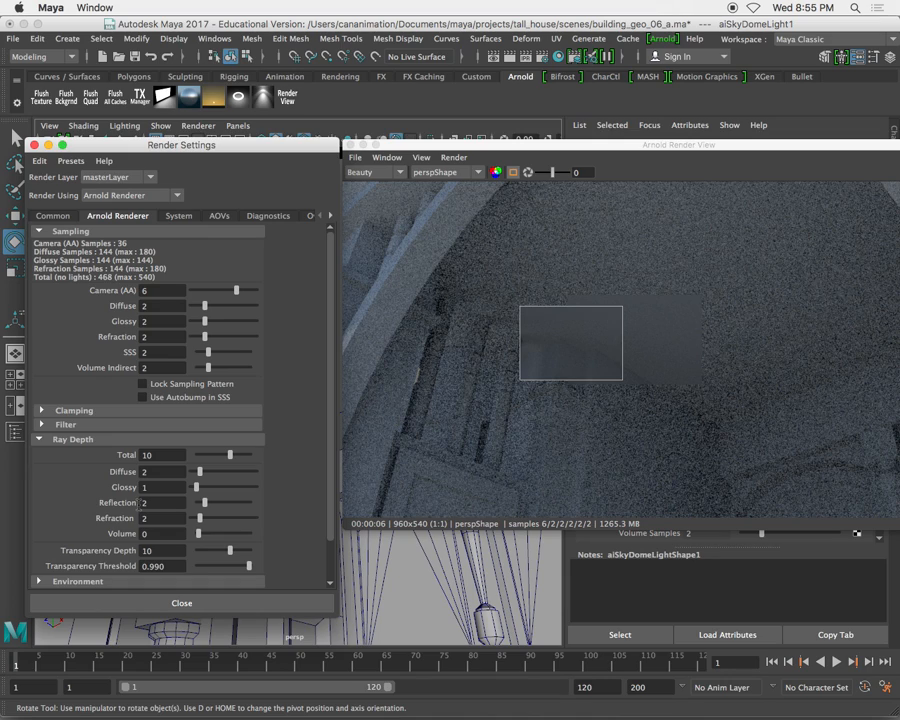
drag(162, 472, 123, 483)
text(0)
key(Return)
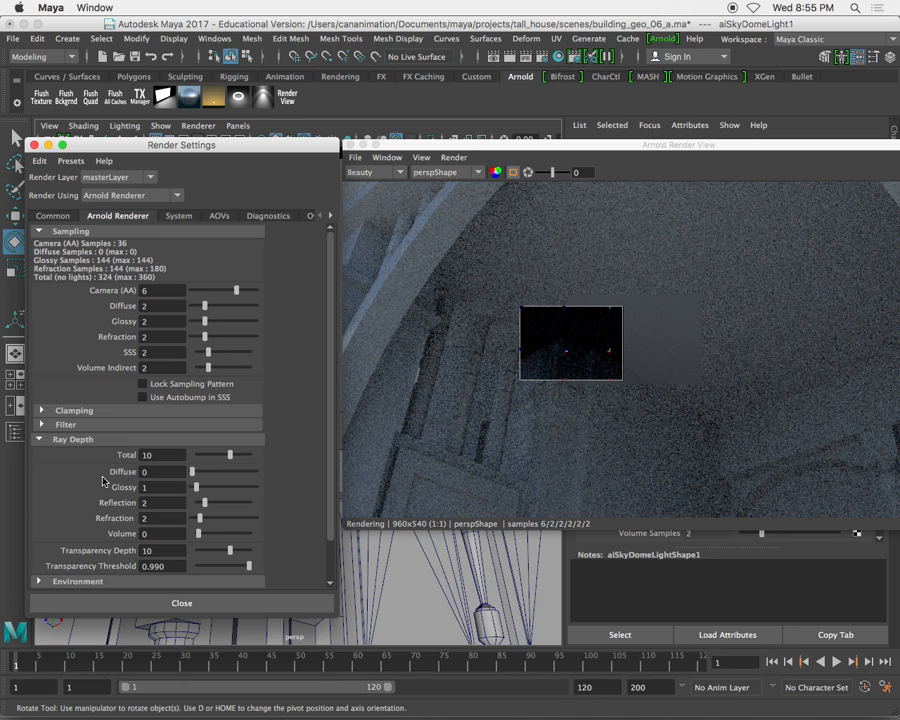
- Turn off the crop region, reframe the camera on the porch exterior from below, and place the render beside the Render Settings
click(513, 172)
scroll(770, 331, down, 3)
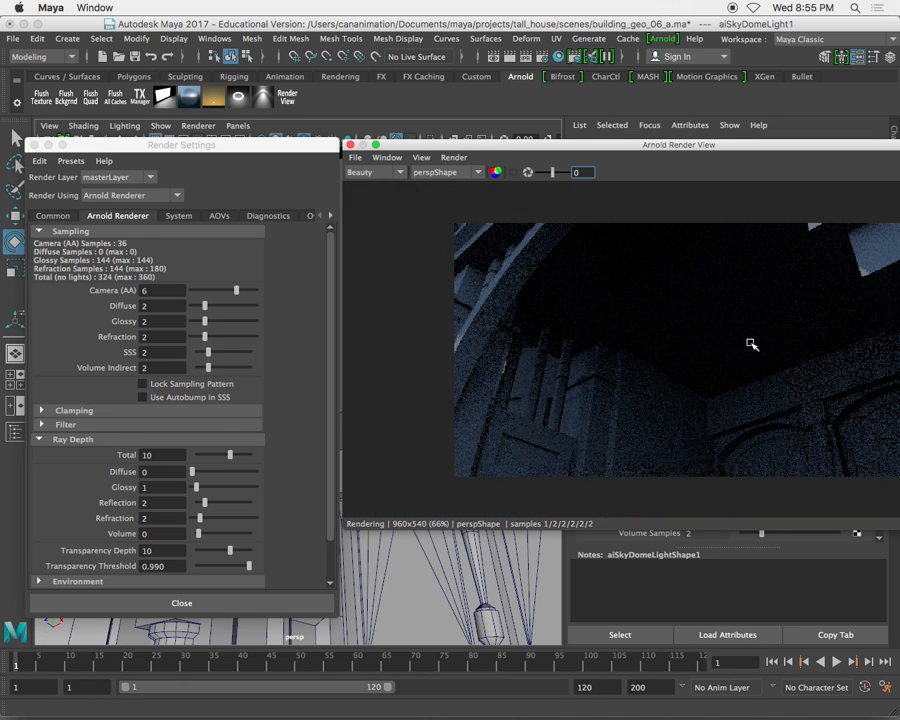
scroll(751, 343, up, 2)
mouse_move(672, 311)
alt+middle_down()
mouse_move(645, 307)
mouse_move(673, 313)
alt+middle_up()
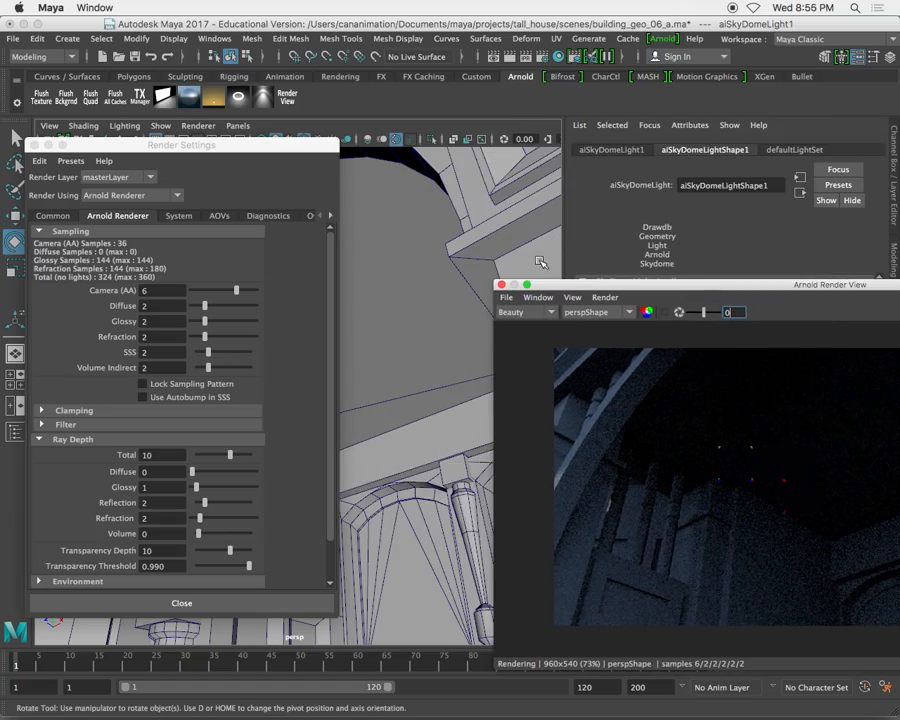
drag(560, 330, 560, 285)
alt+drag(492, 248, 440, 246)
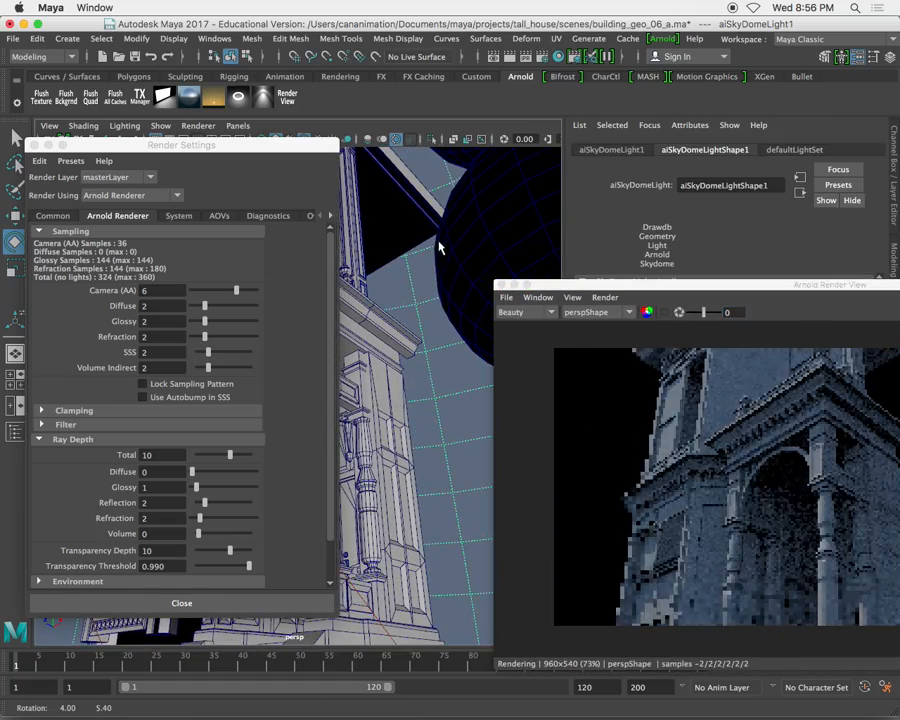
alt+right_drag(440, 246, 428, 275)
alt+middle_drag(428, 275, 438, 284)
drag(708, 288, 575, 208)
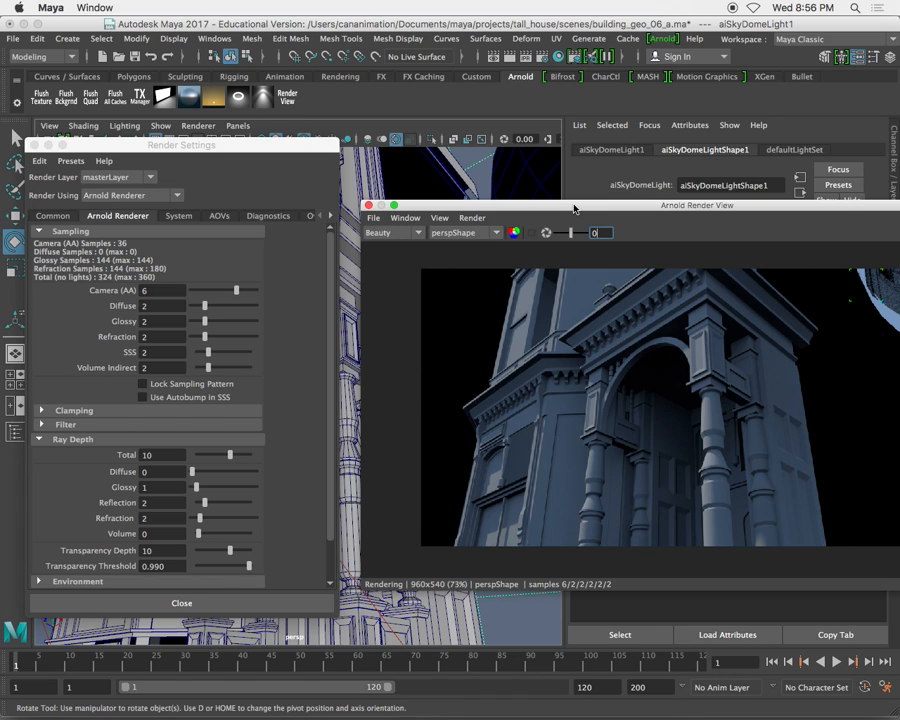
- Test the porch exterior render with Diffuse ray depth at 1, and set it back to 0
click(168, 476)
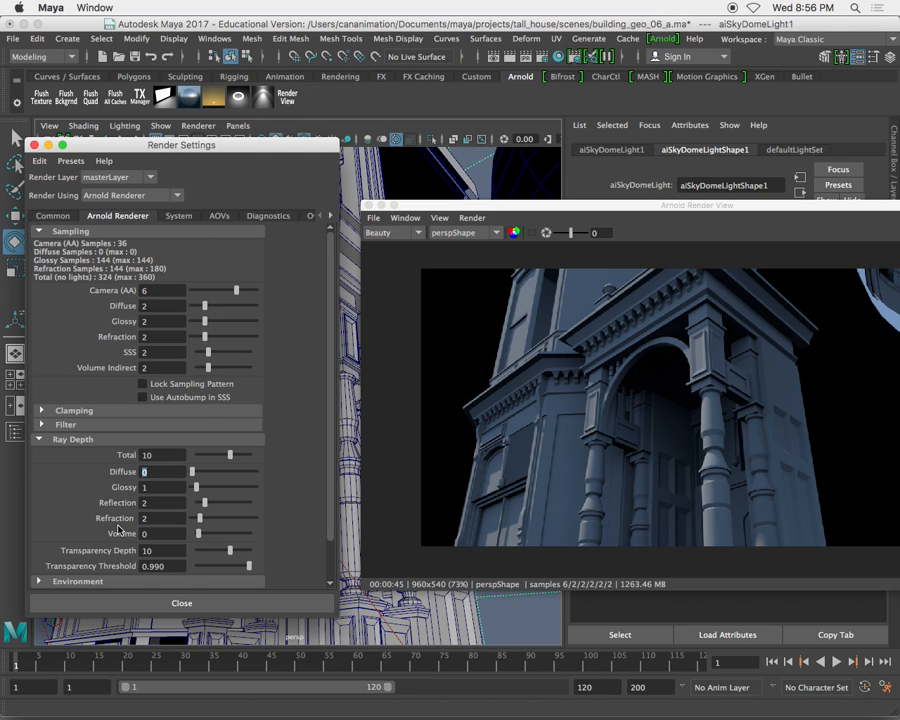
text(1)
key(Return)
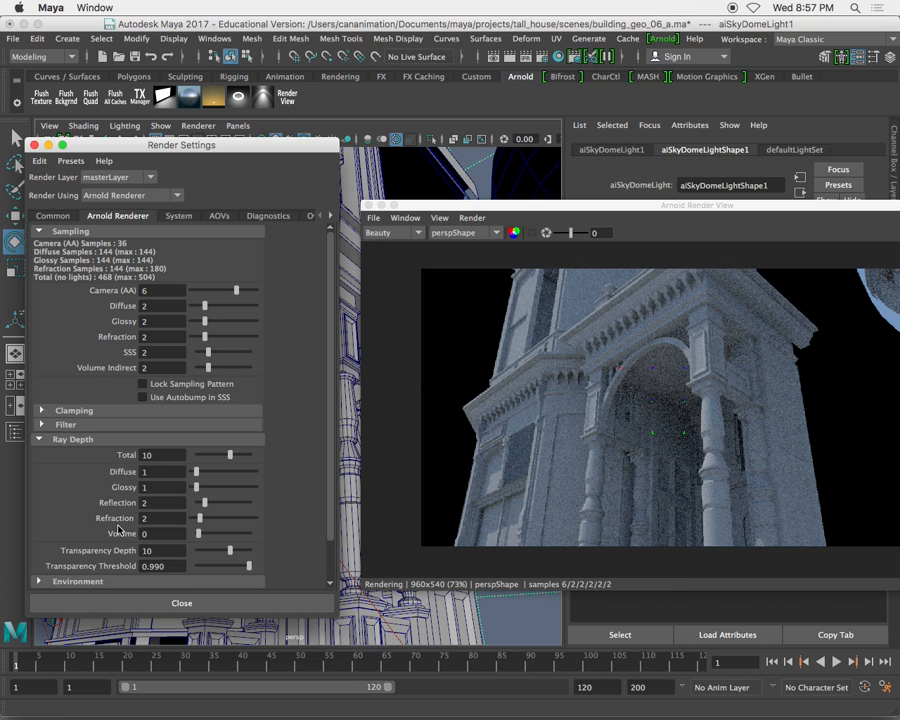
drag(150, 473, 106, 473)
text(0)
key(Return)
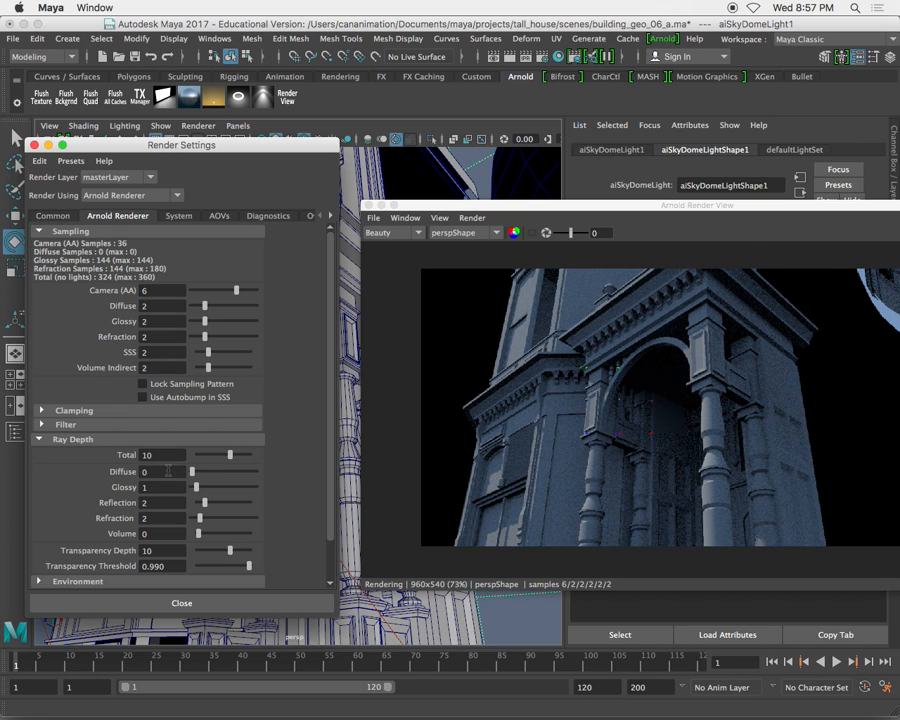
- Set the Diffuse ray depth to 3 and the Camera (AA) samples to 3
drag(151, 471, 101, 472)
text(3)
key(Return)
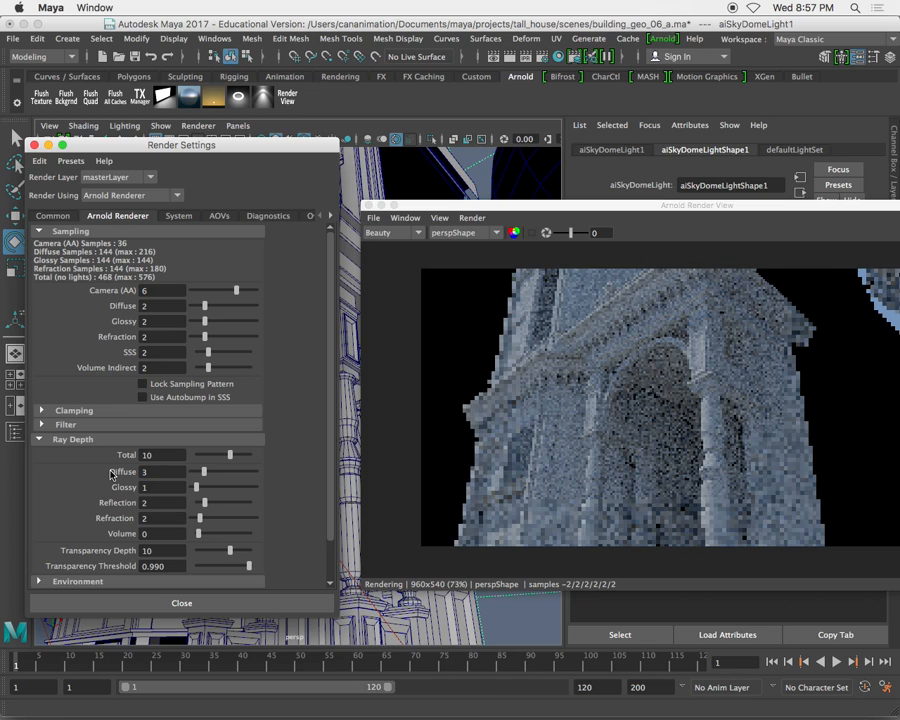
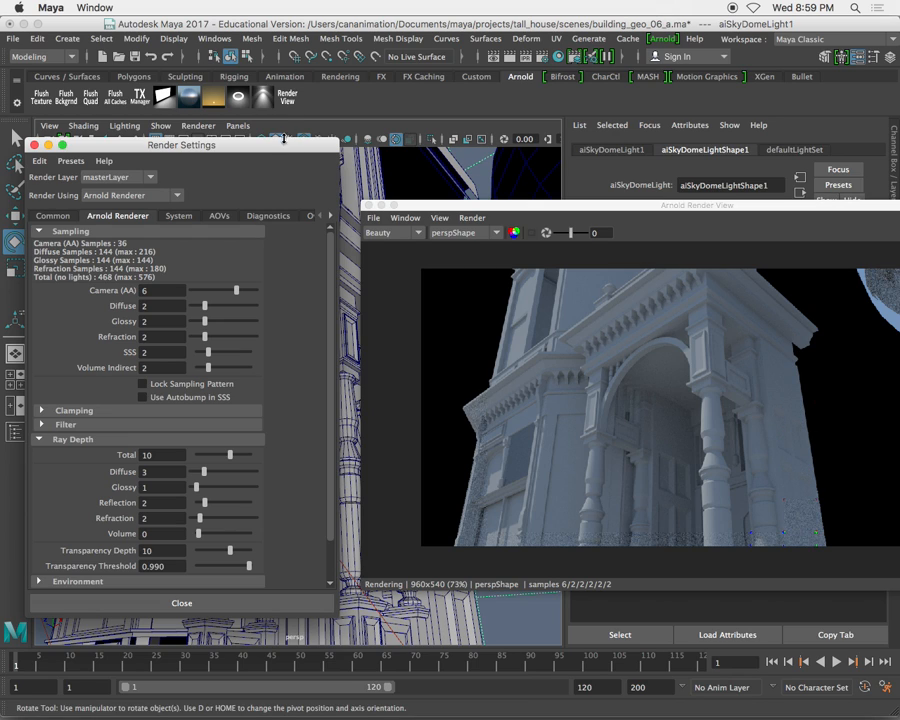
drag(165, 292, 87, 286)
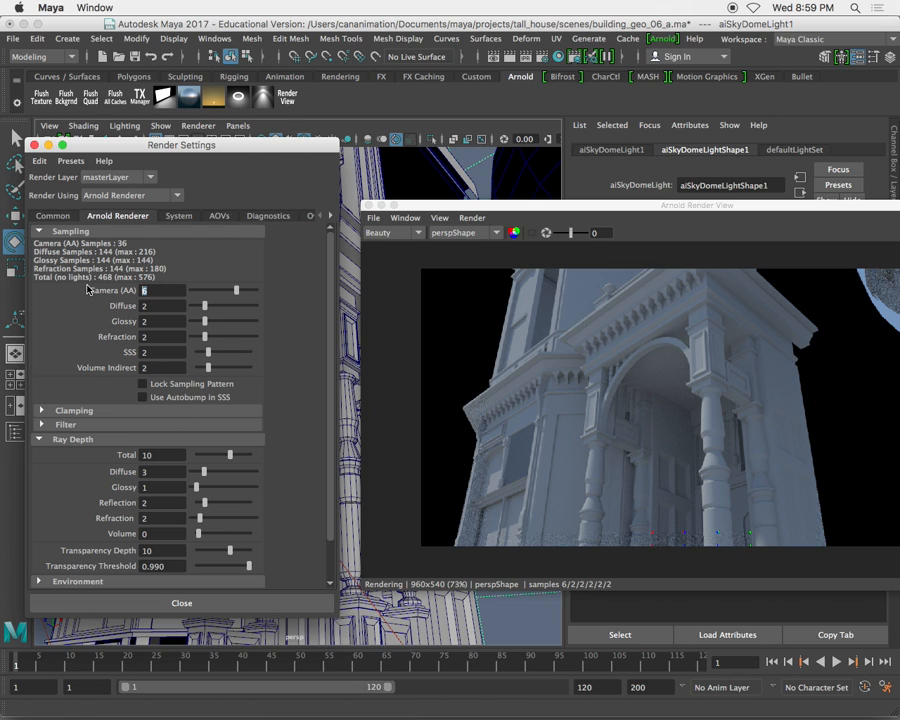
text(3)
key(Return)
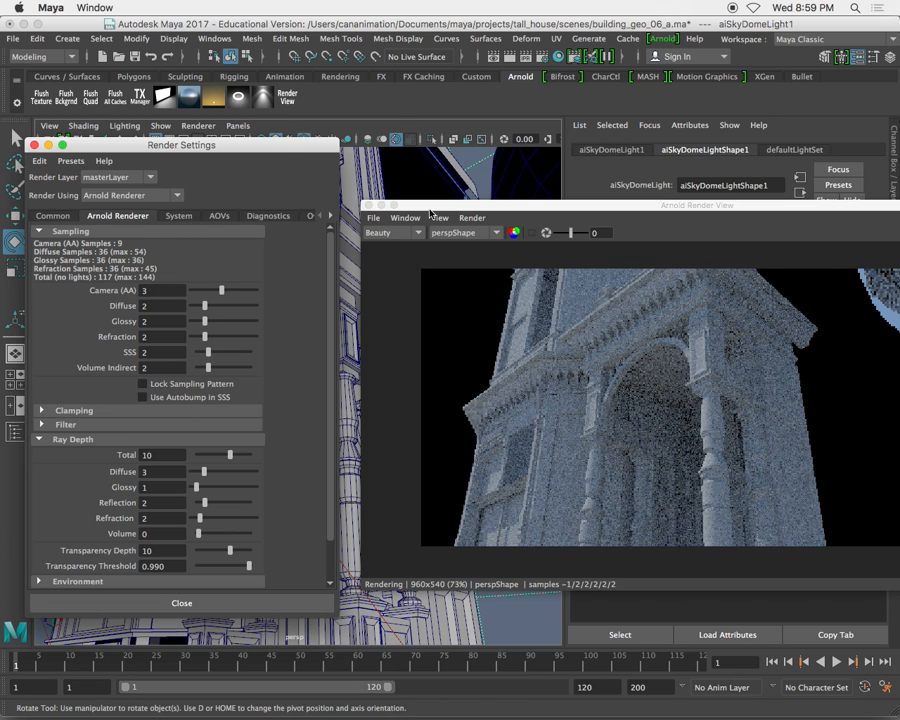
- Rearrange the Render Settings and Arnold Render View windows to expose the porch cornice in the viewport
drag(427, 210, 433, 209)
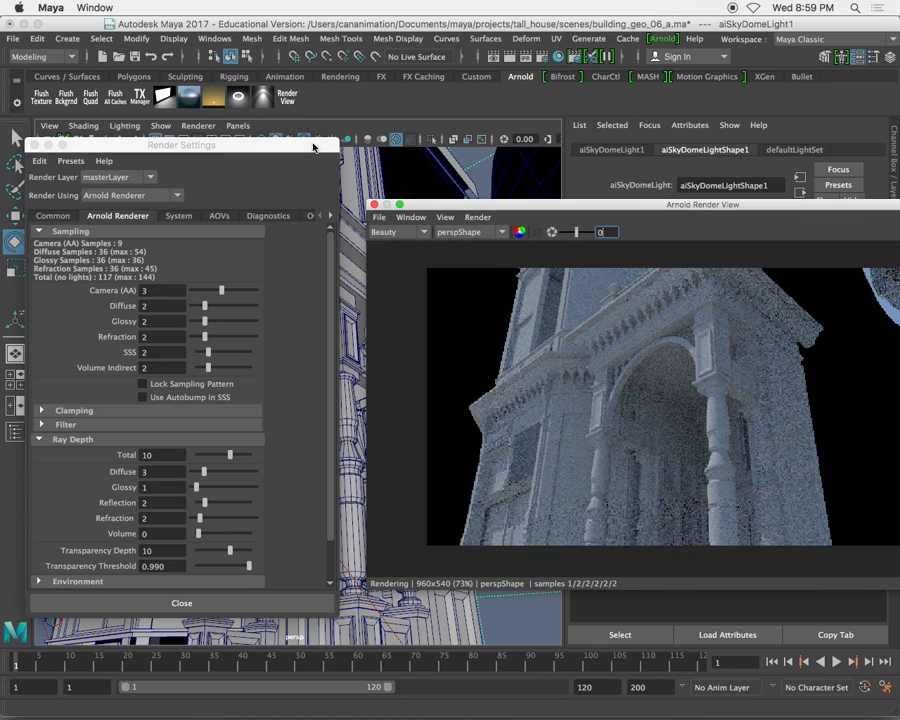
drag(312, 148, 309, 153)
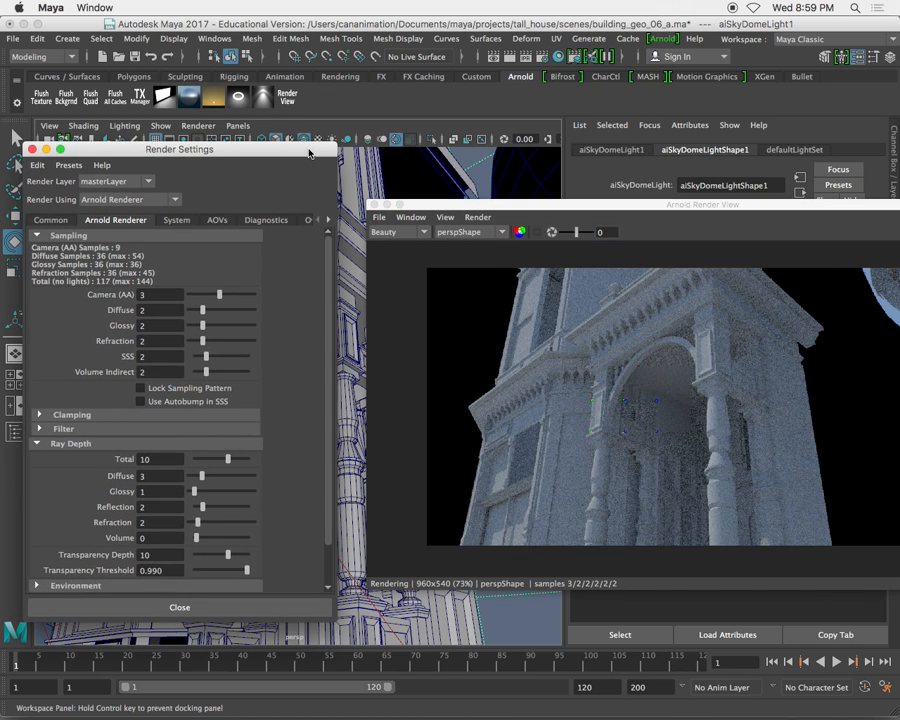
drag(309, 153, 234, 261)
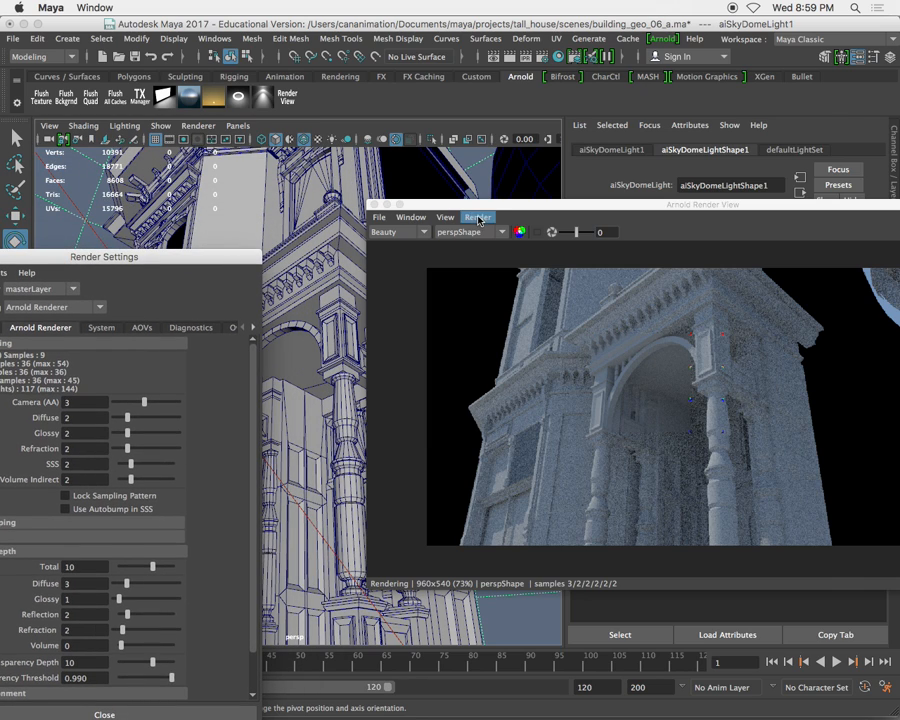
drag(474, 205, 566, 203)
drag(180, 257, 216, 281)
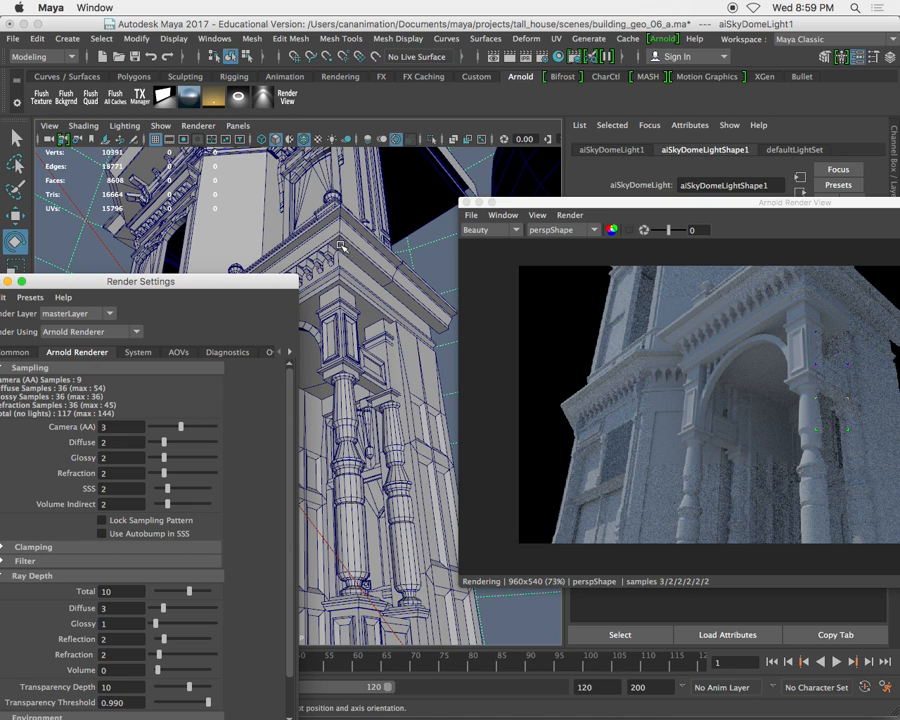
drag(596, 204, 466, 205)
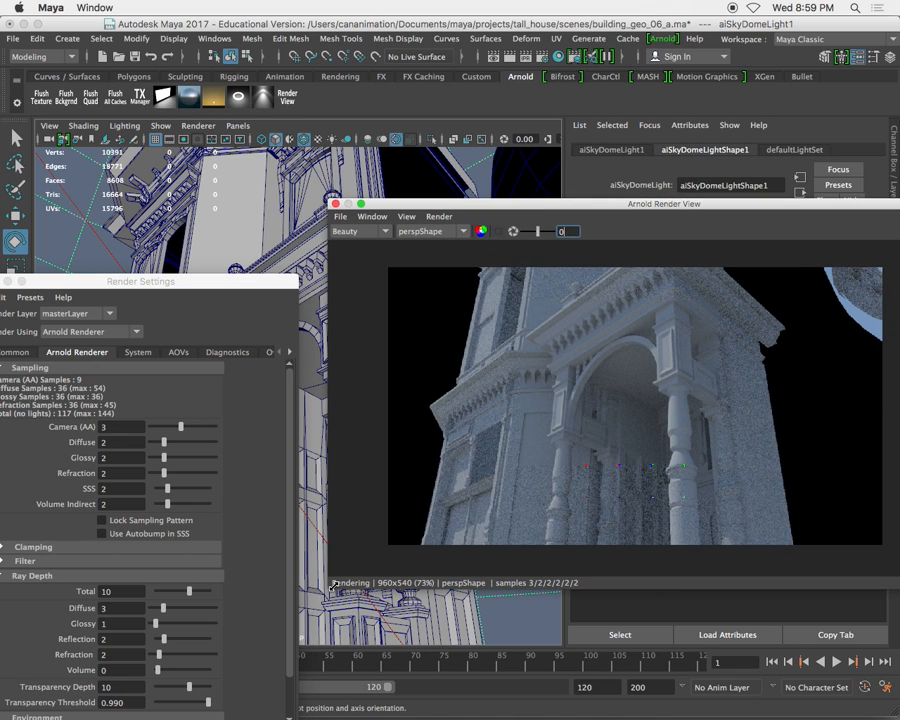
drag(329, 587, 416, 546)
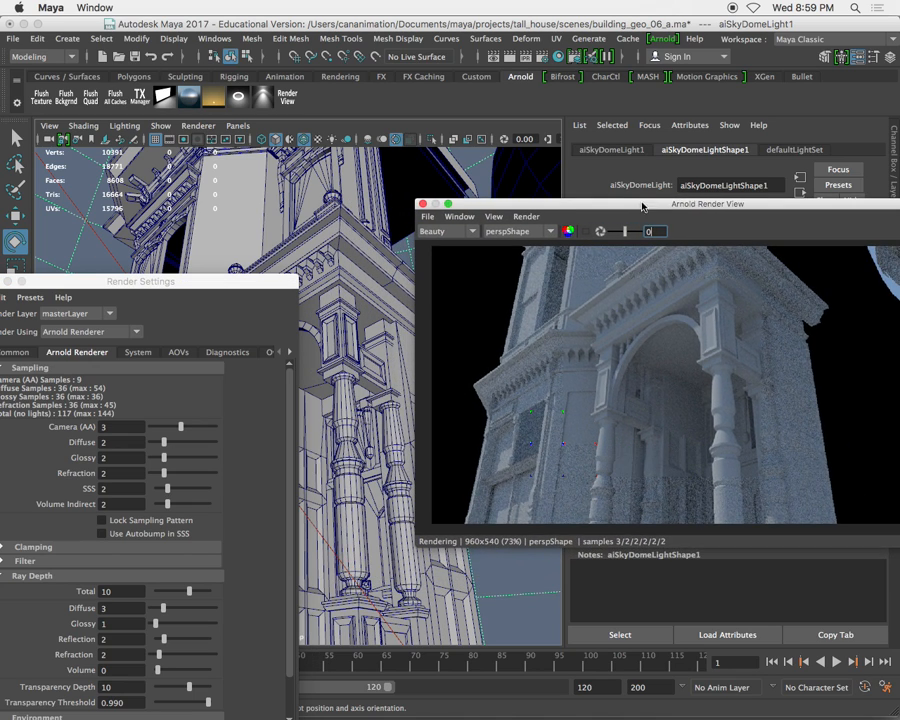
drag(640, 207, 555, 279)
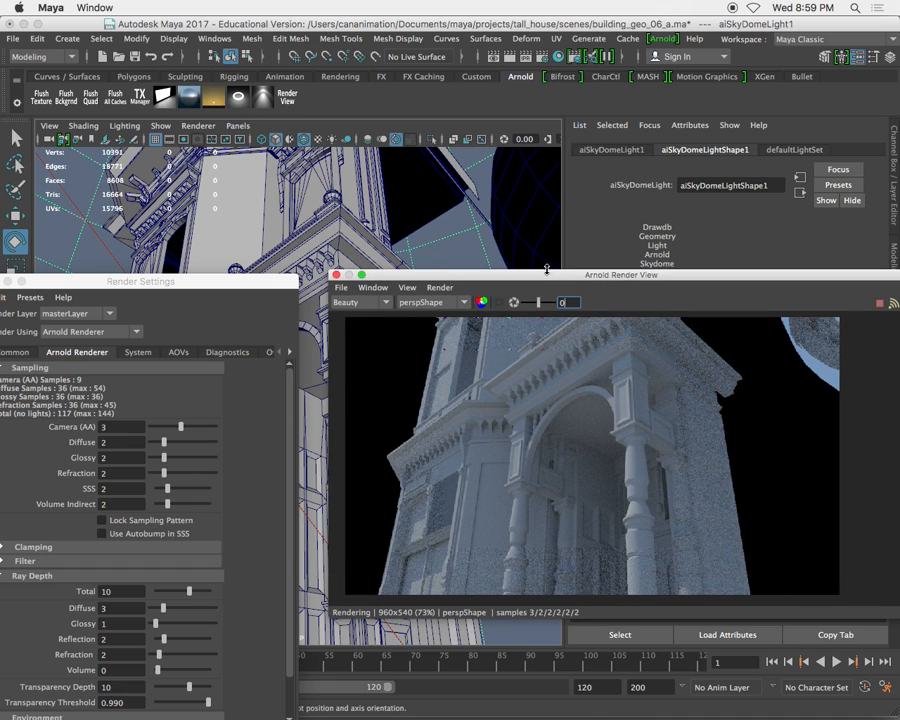
drag(249, 287, 235, 412)
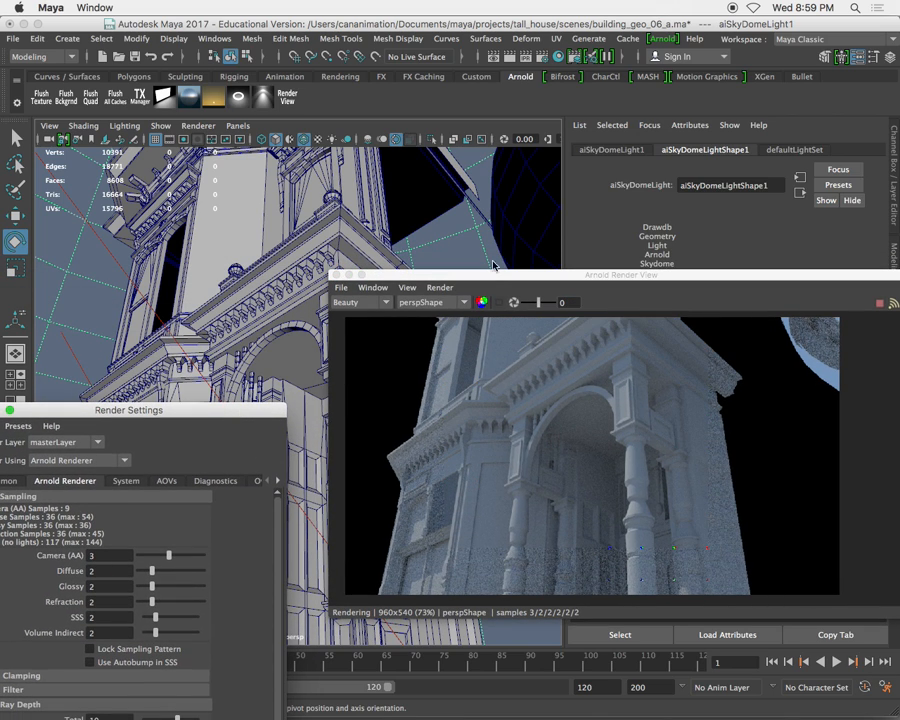
drag(487, 282, 520, 320)
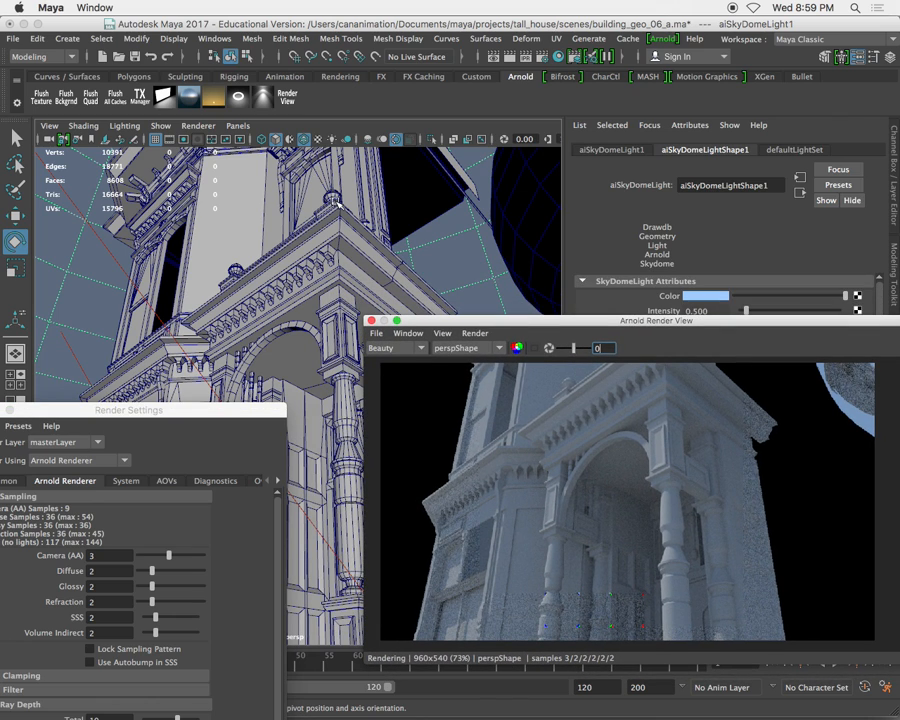
- Select the cornice trim above the porch arch and rename it somthing_geo_light in the Channel Box
click(352, 236)
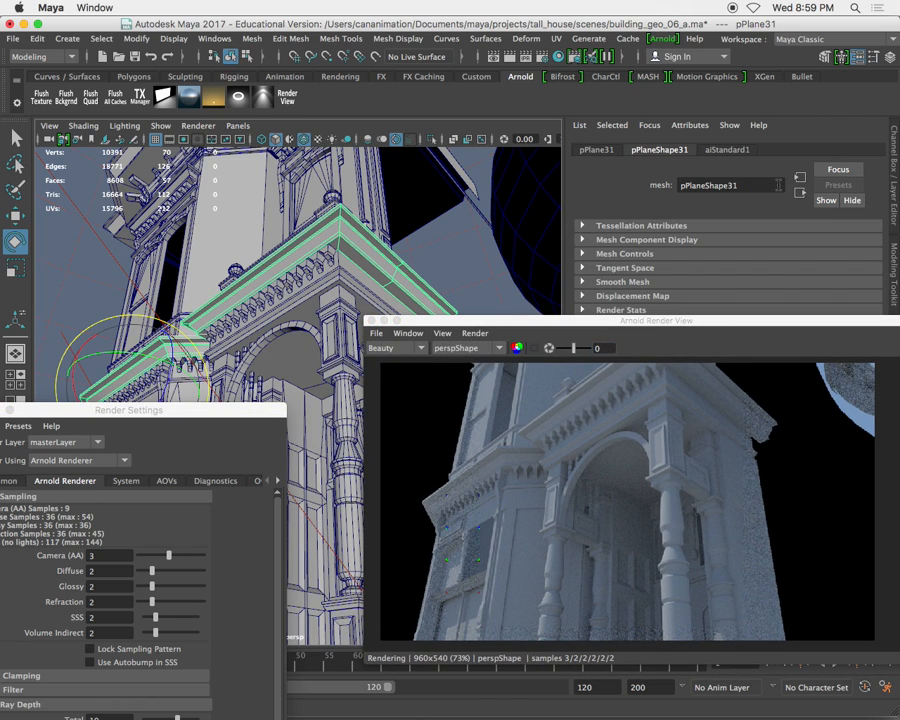
click(890, 266)
click(893, 170)
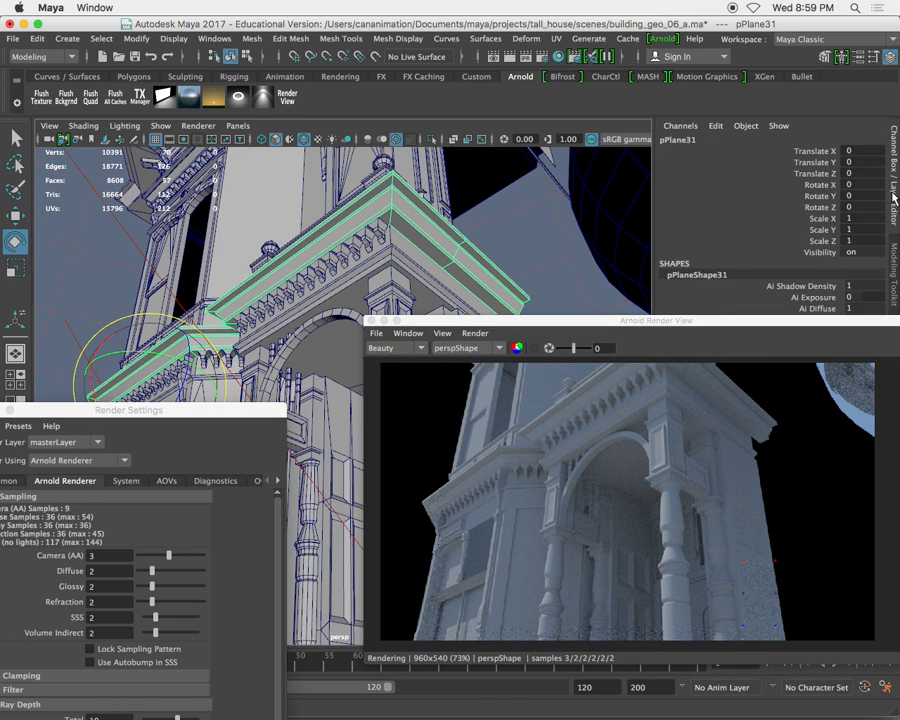
text(somthinoFl)
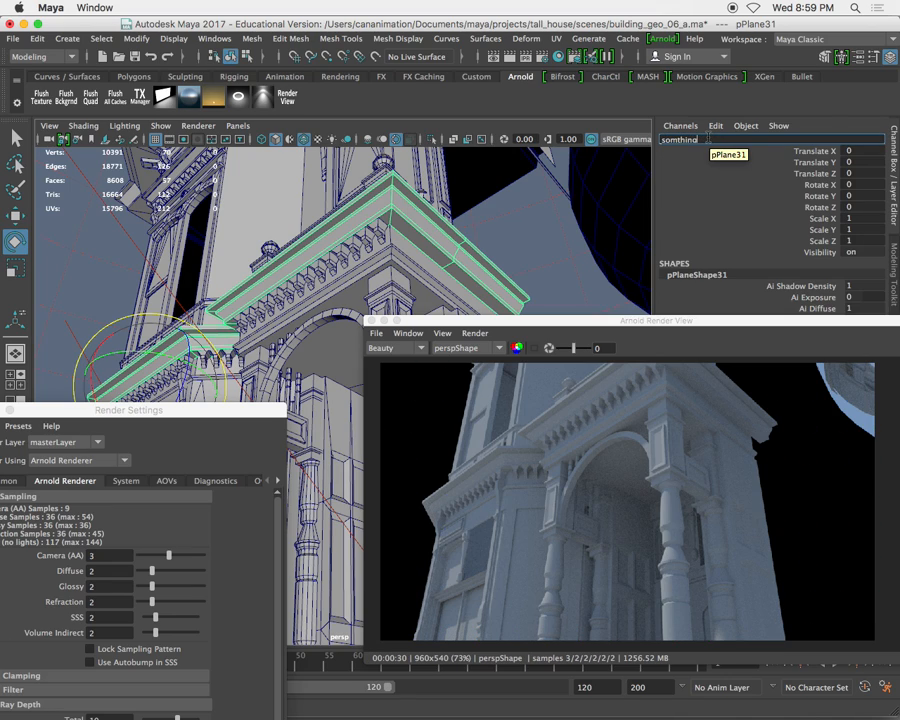
key(BackSpace)
key(BackSpace)
text(_geo_light)
key(Return)
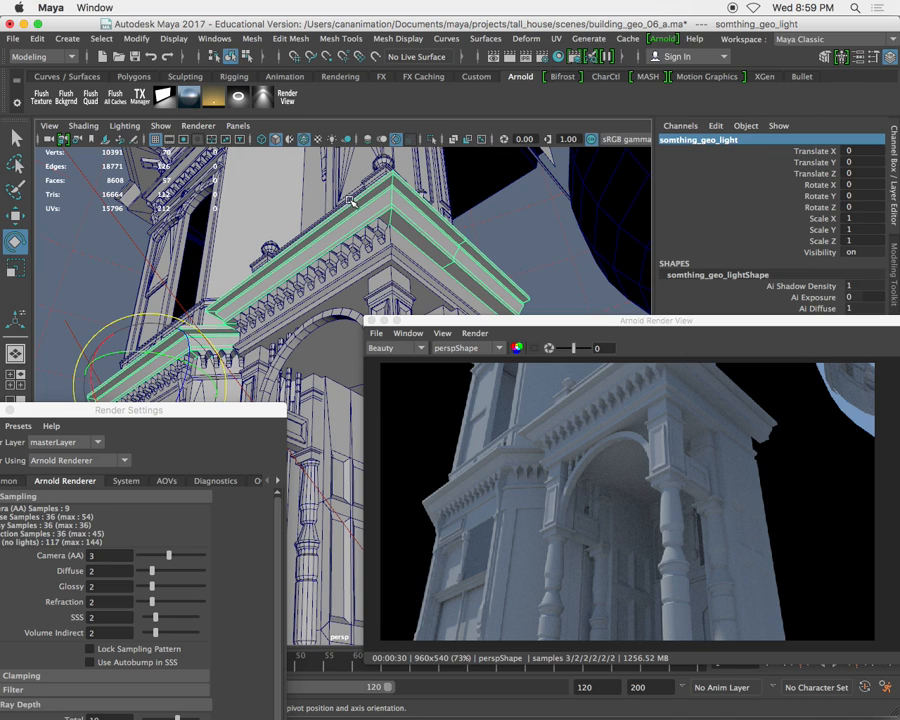
- Switch to the Rendering menu set and open the Light Linking Editor in light-centric mode
click(60, 58)
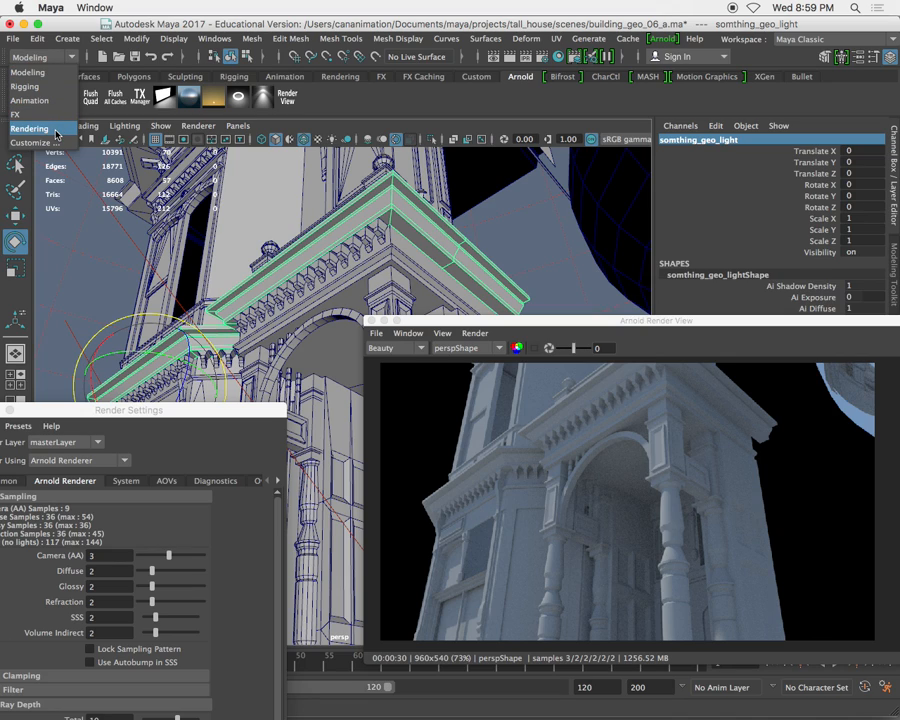
click(56, 133)
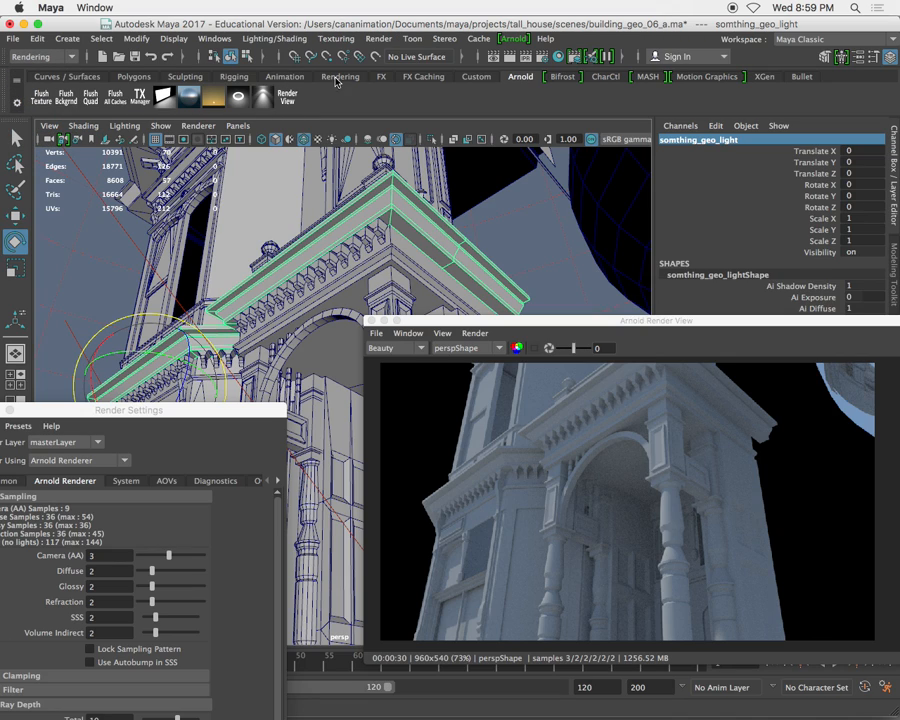
click(292, 40)
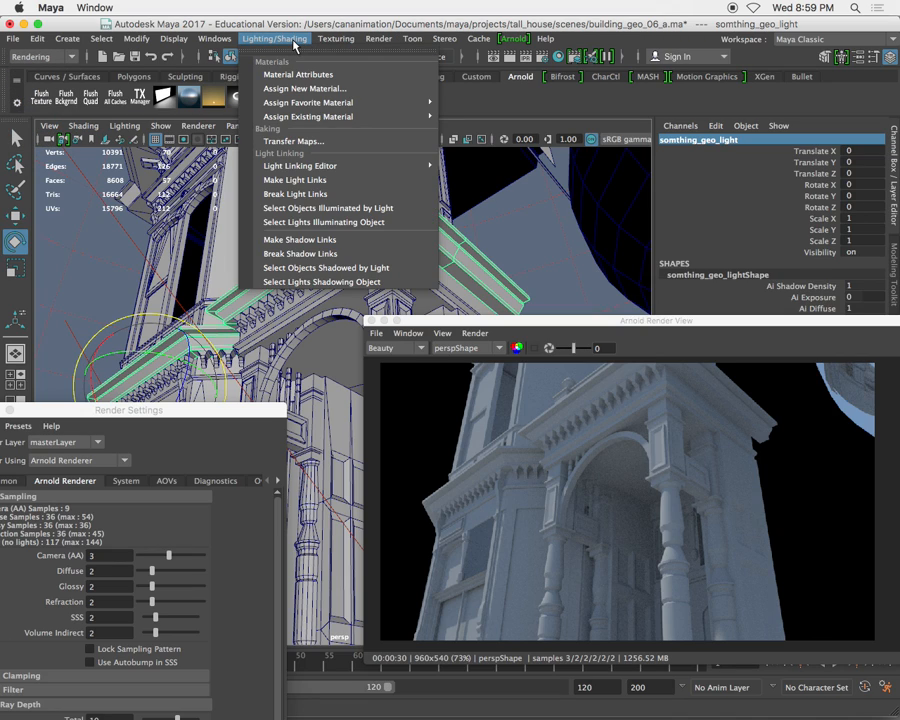
mouse_move(380, 42)
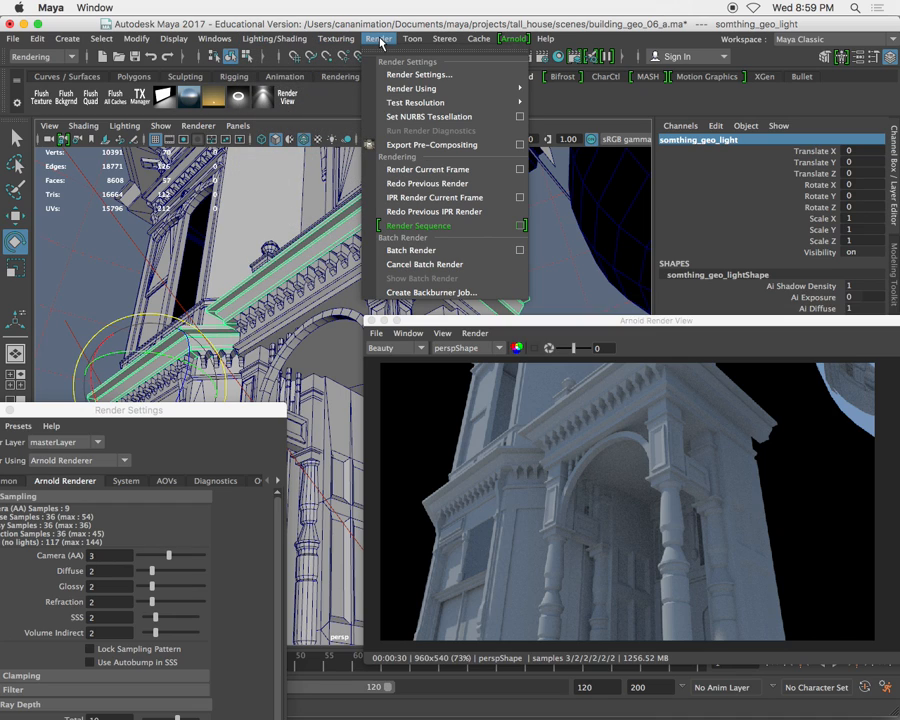
mouse_move(300, 41)
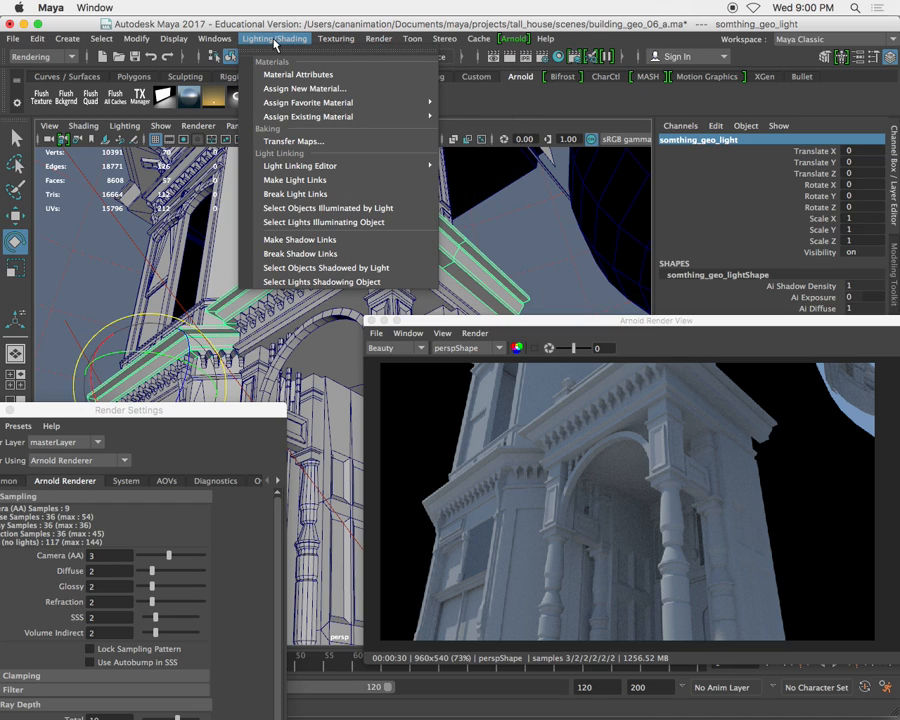
mouse_move(358, 166)
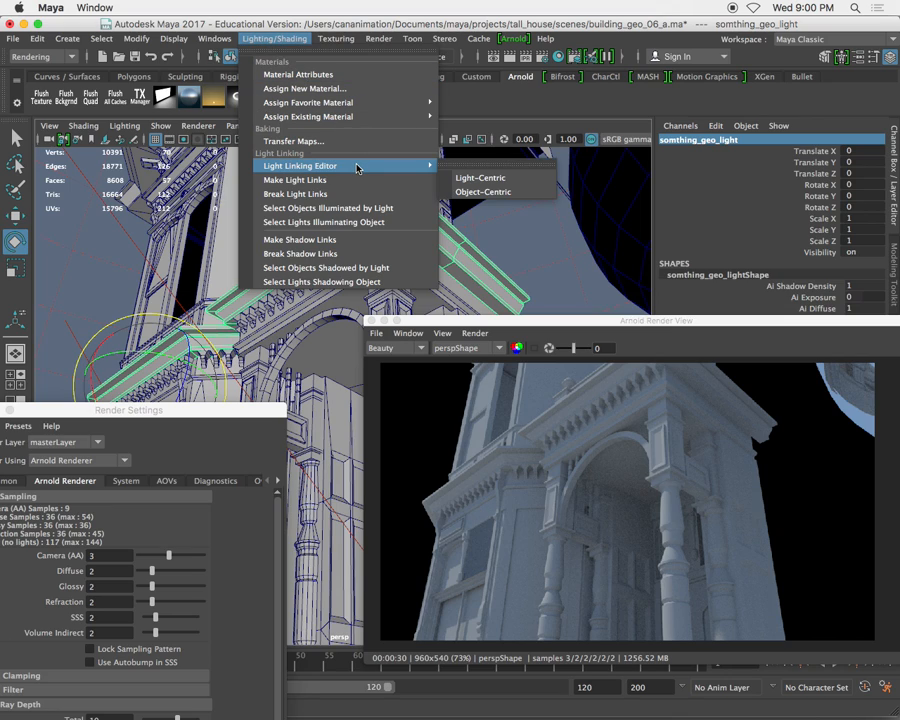
click(514, 186)
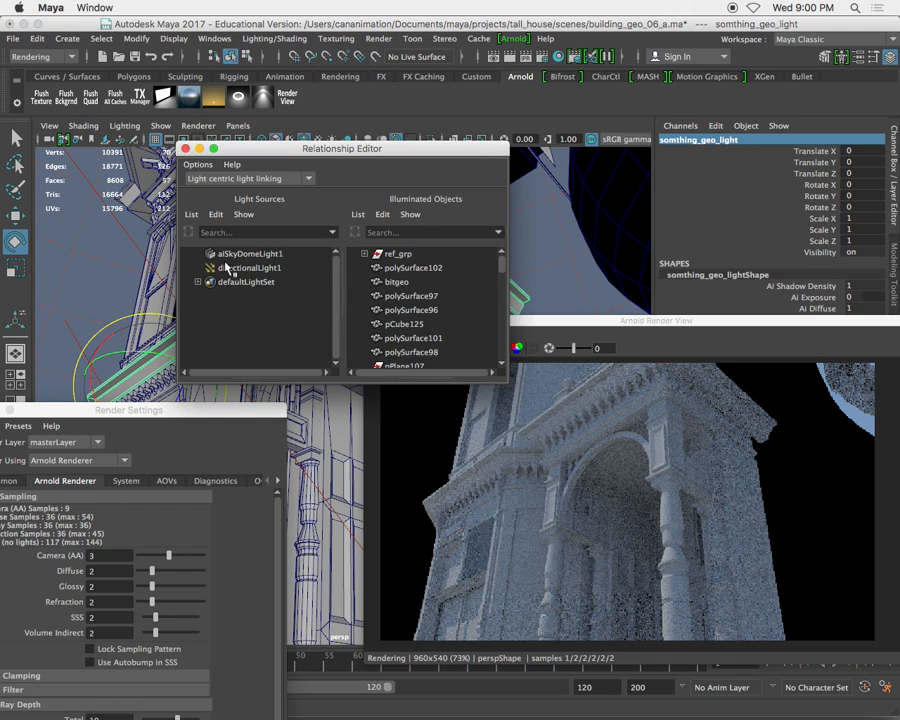
- Break the light link between aiSkyDomeLight1 and somthing_geo_light in the Relationship Editor
scroll(504, 285, down, 5)
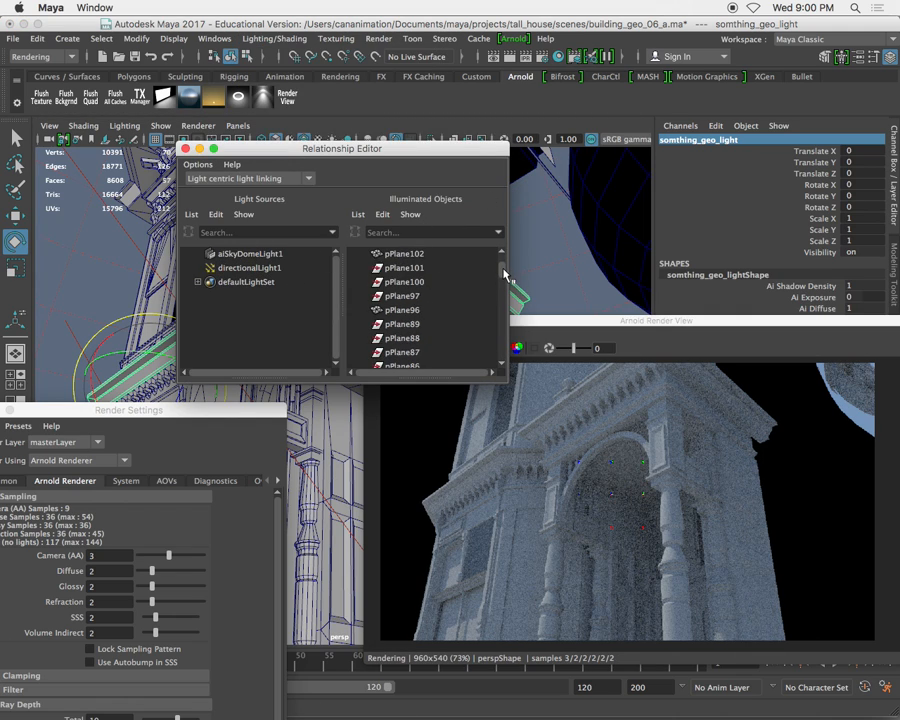
drag(504, 285, 503, 316)
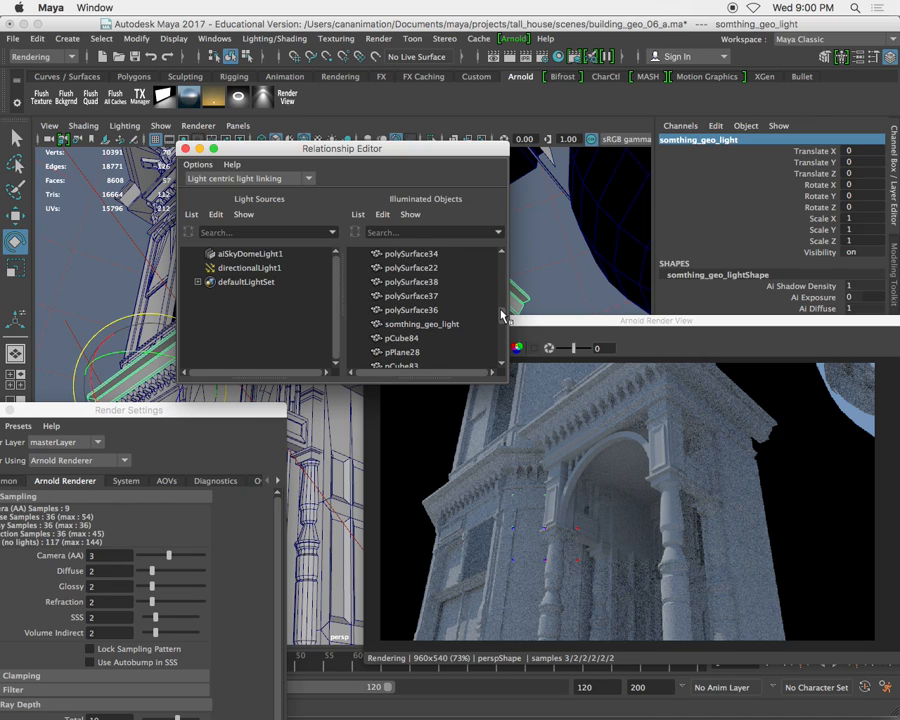
click(234, 256)
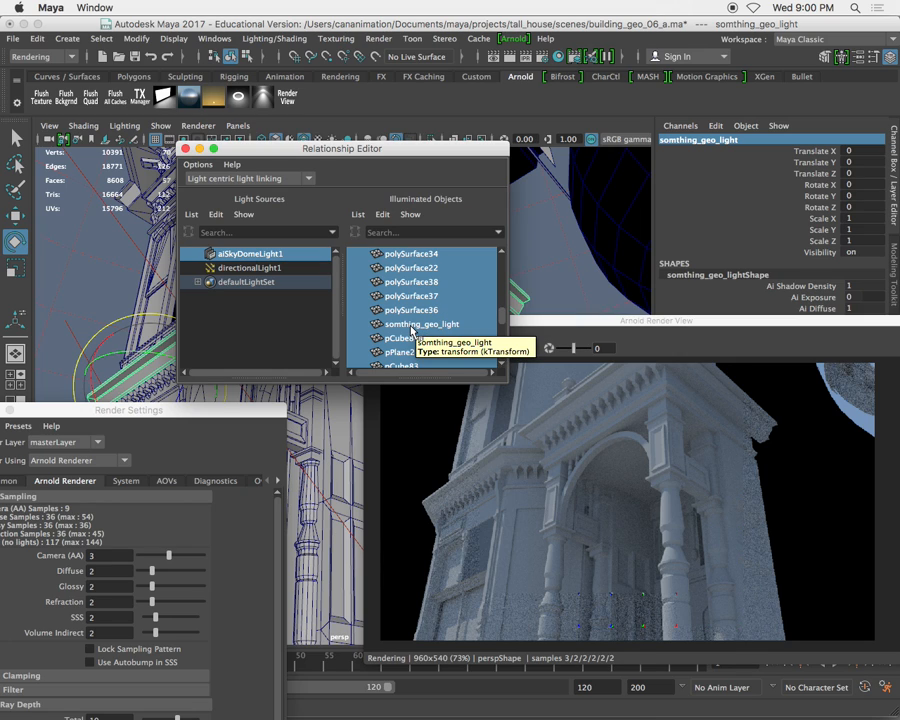
click(411, 326)
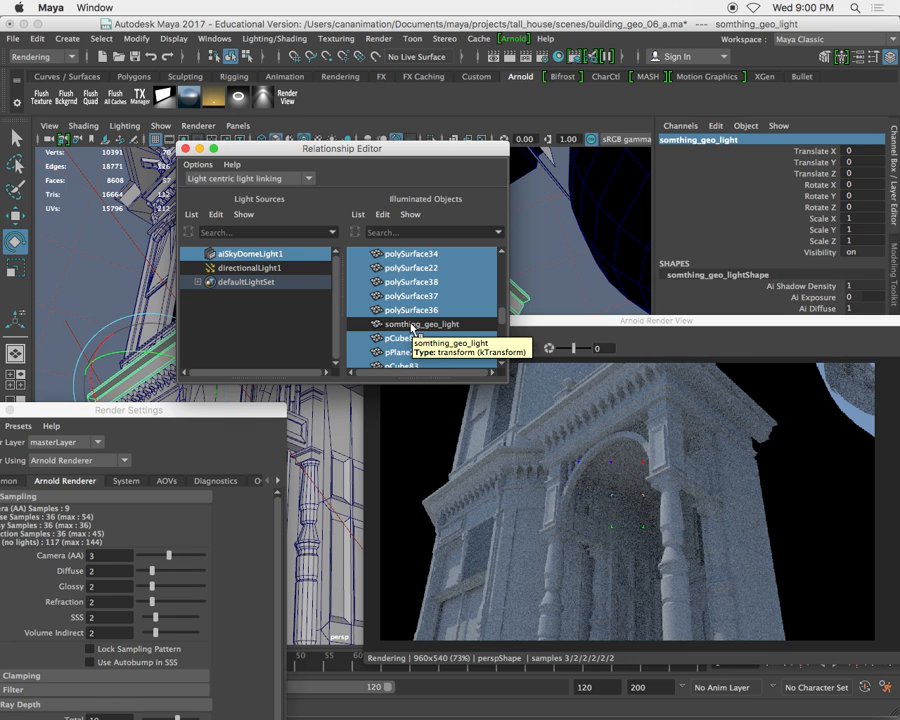
- Break the light link between directionalLight1 and somthing_geo_light and move the Relationship Editor off the cornice
click(265, 268)
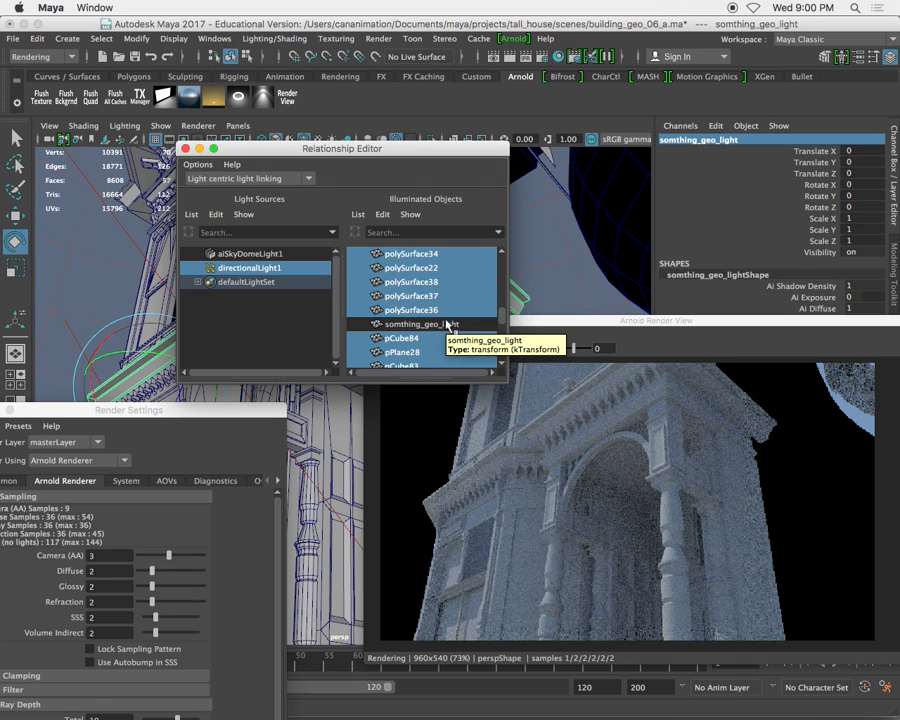
drag(445, 148, 360, 234)
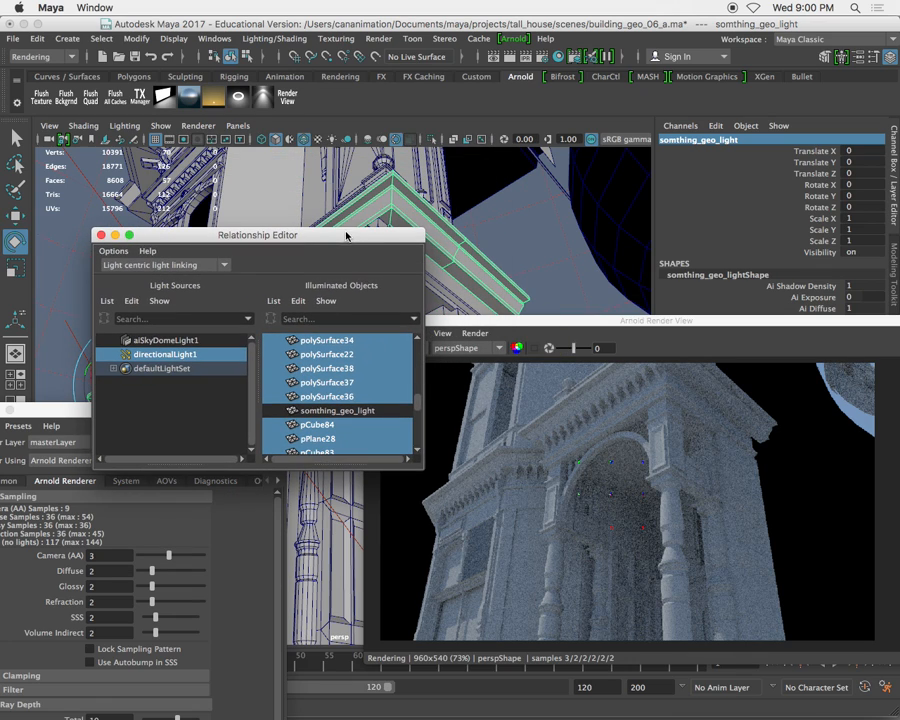
- Close and relaunch the Arnold Render View, placing it beside the Relationship Editor to check the unlinked cornice
click(603, 333)
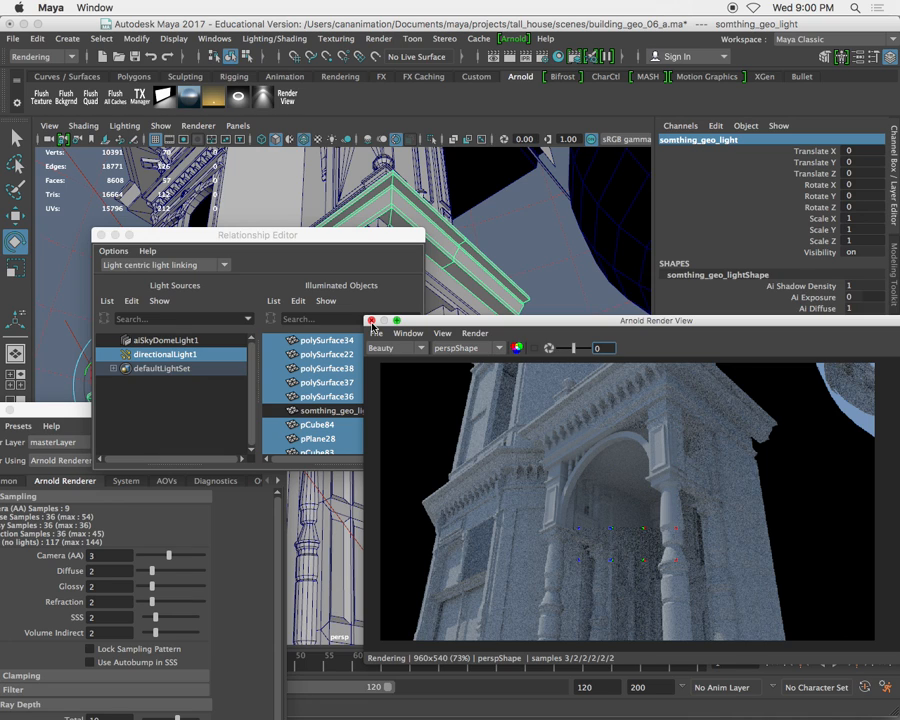
click(371, 321)
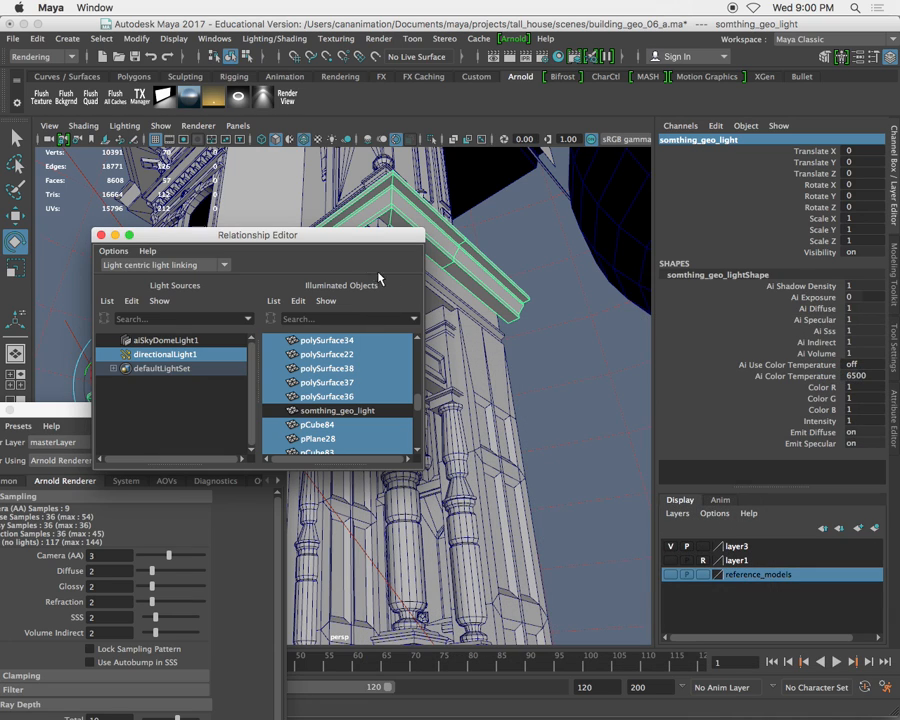
click(292, 100)
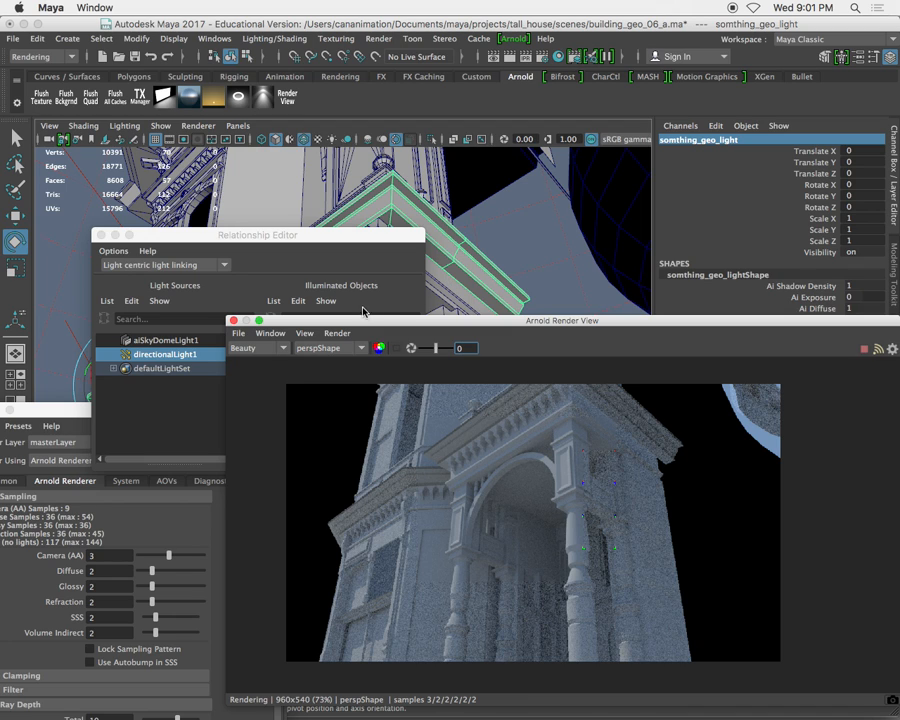
drag(338, 322, 520, 237)
drag(356, 238, 285, 211)
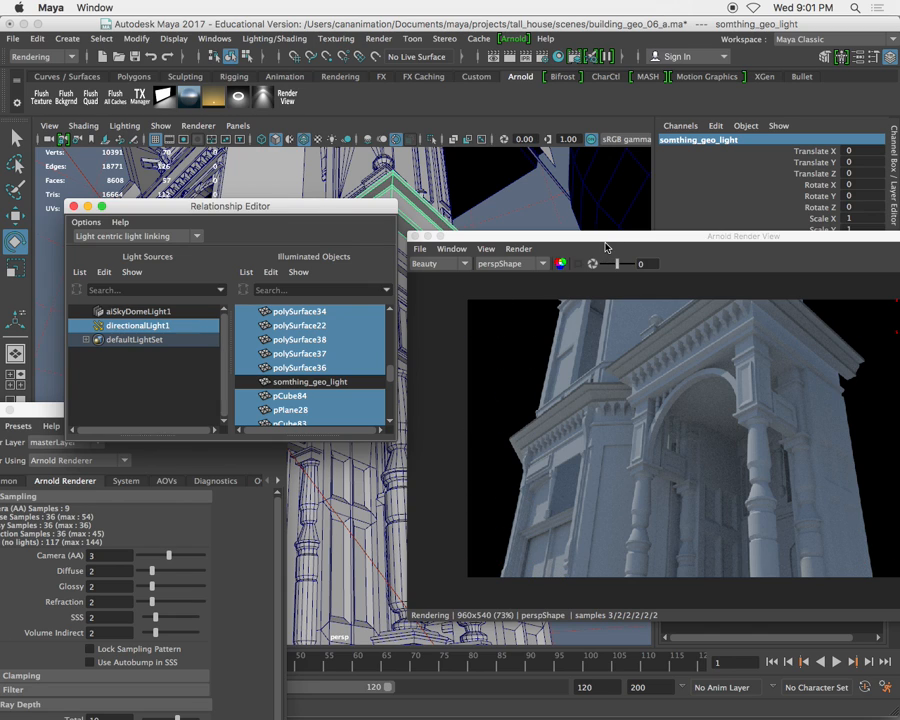
drag(590, 238, 548, 233)
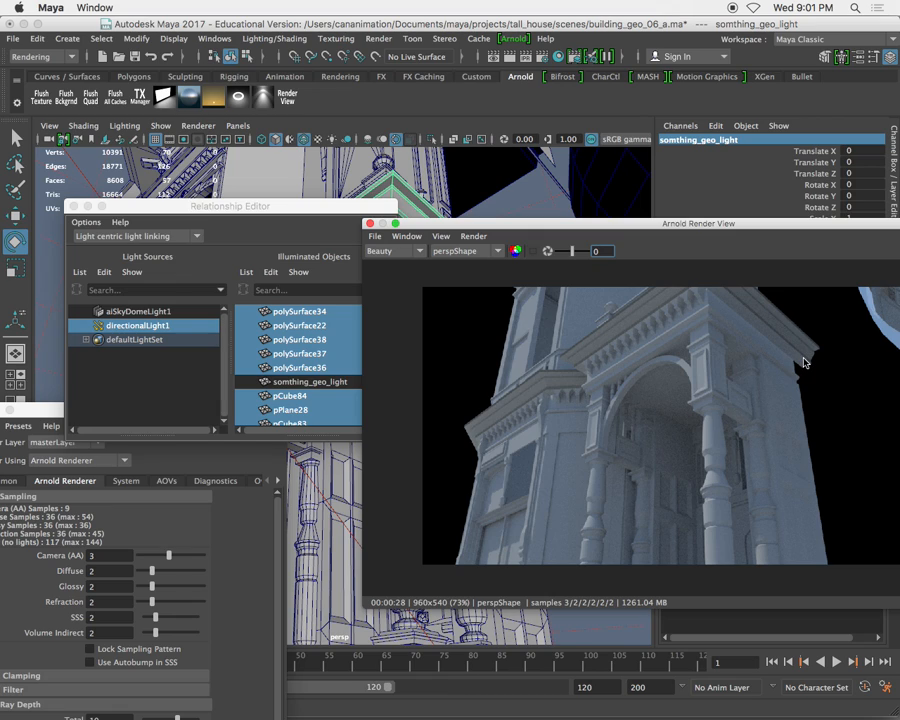
- Compare the illuminated objects of aiSkyDomeLight1 and directionalLight1 by switching between the two lights
click(172, 318)
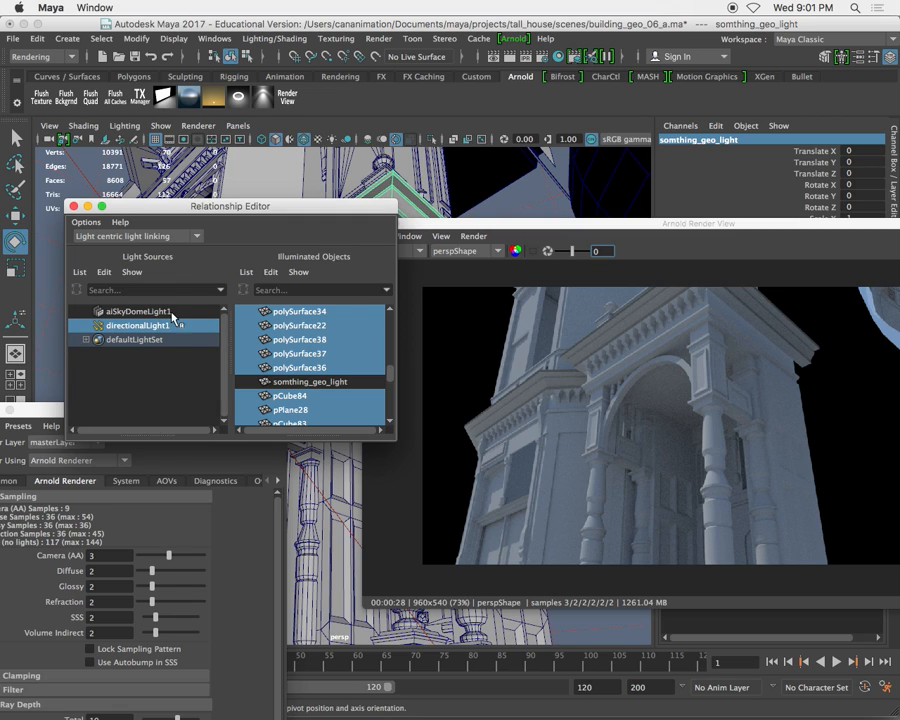
click(173, 313)
click(182, 327)
click(181, 314)
click(182, 326)
click(179, 312)
click(183, 326)
click(181, 313)
click(183, 326)
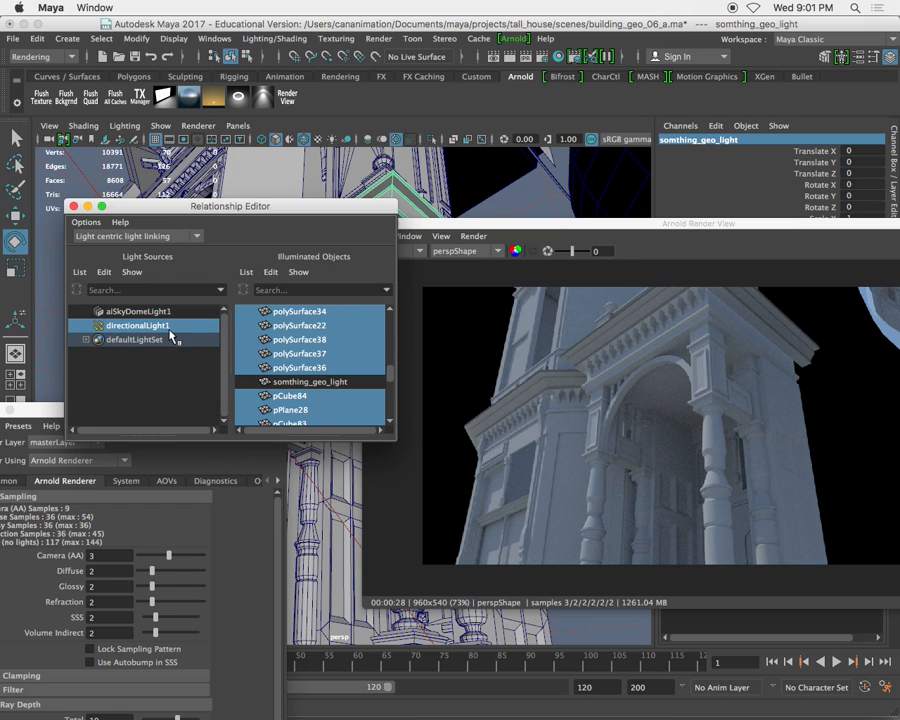
- Relink aiSkyDomeLight1 to somthing_geo_light, check the updated render, and close the Relationship Editor
click(176, 312)
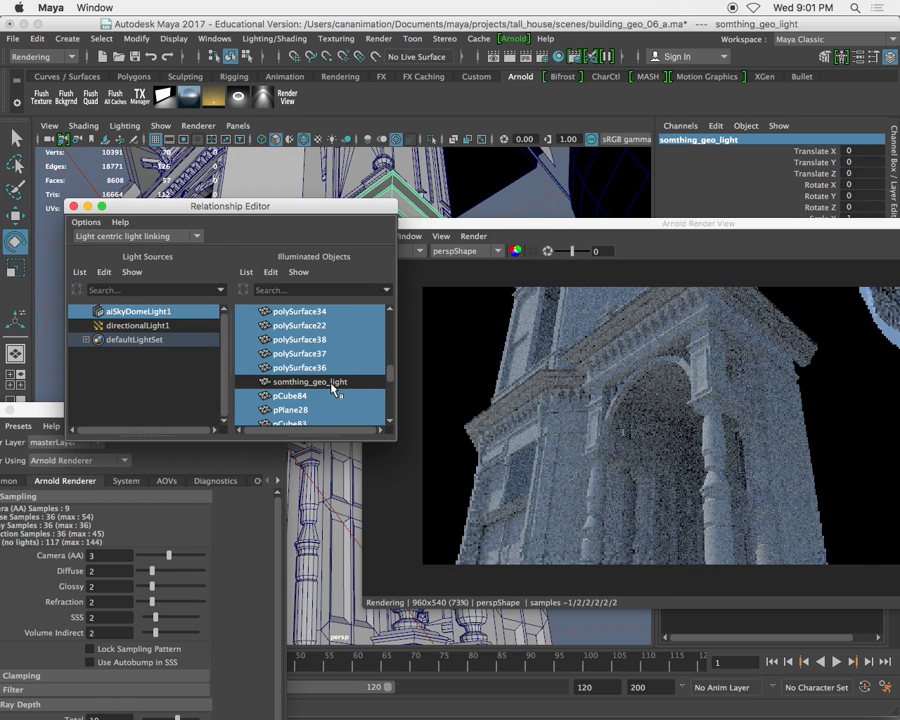
click(332, 384)
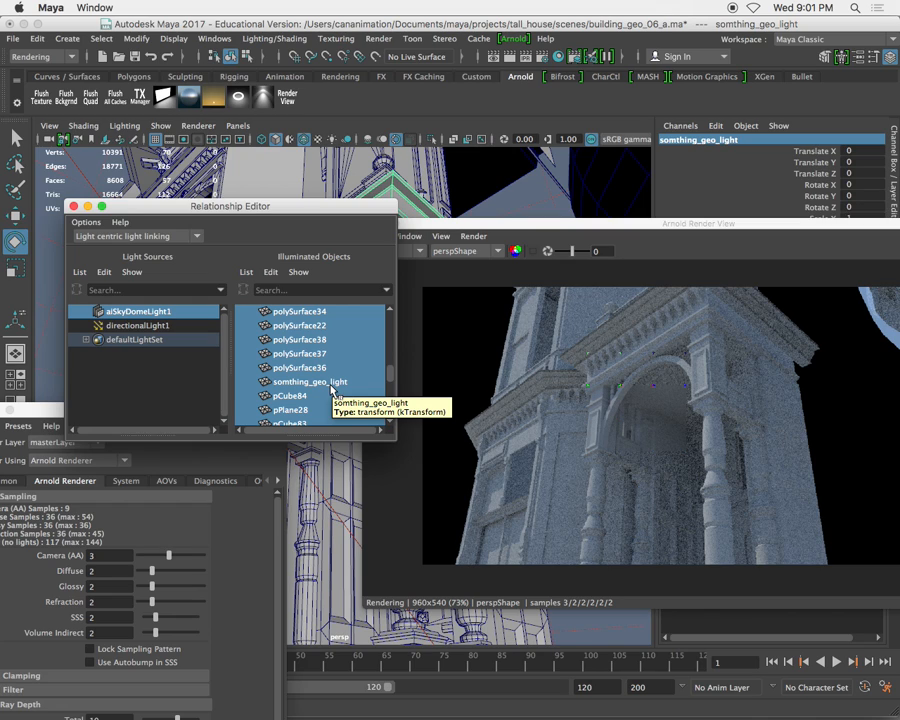
drag(719, 227, 597, 214)
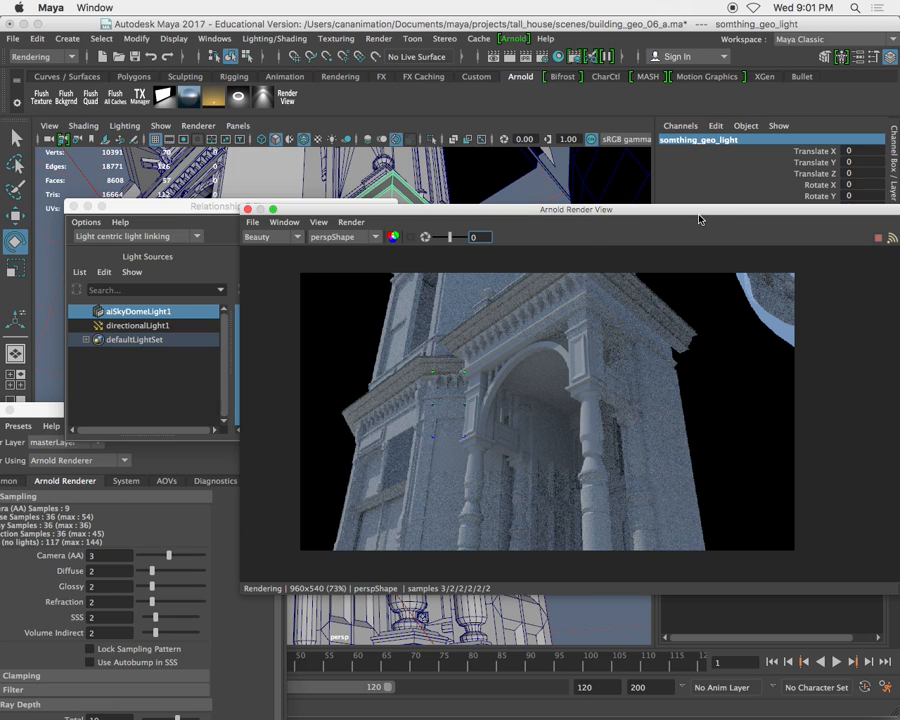
drag(699, 219, 682, 217)
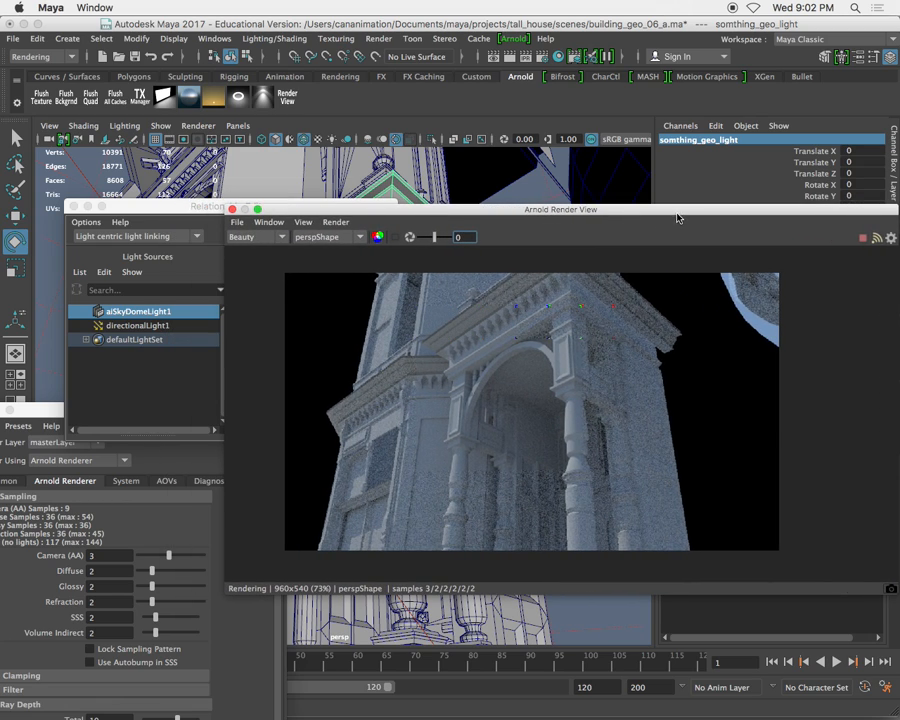
click(151, 210)
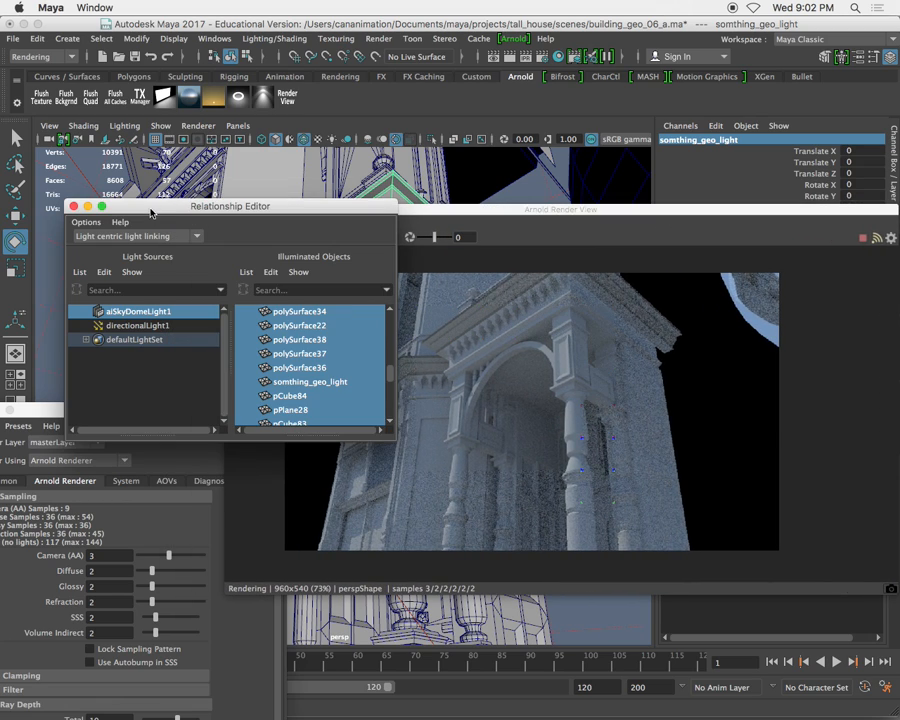
click(74, 207)
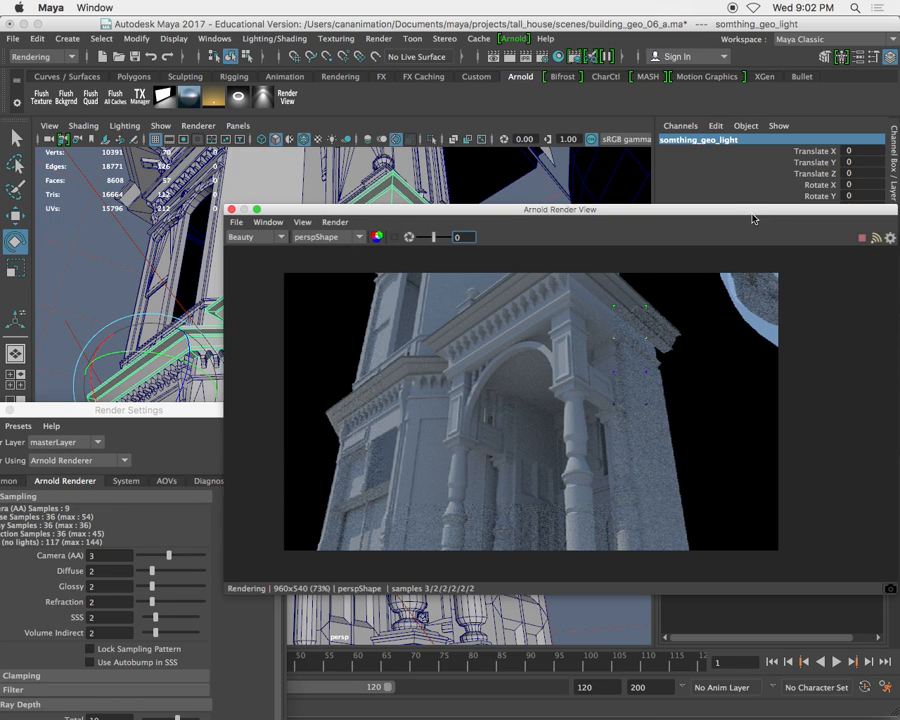
- Examine the Arnold section of somthing_geo_lightShape in the Attribute Editor, including its subdivision, displacement and volume attributes
drag(773, 210, 461, 328)
click(893, 275)
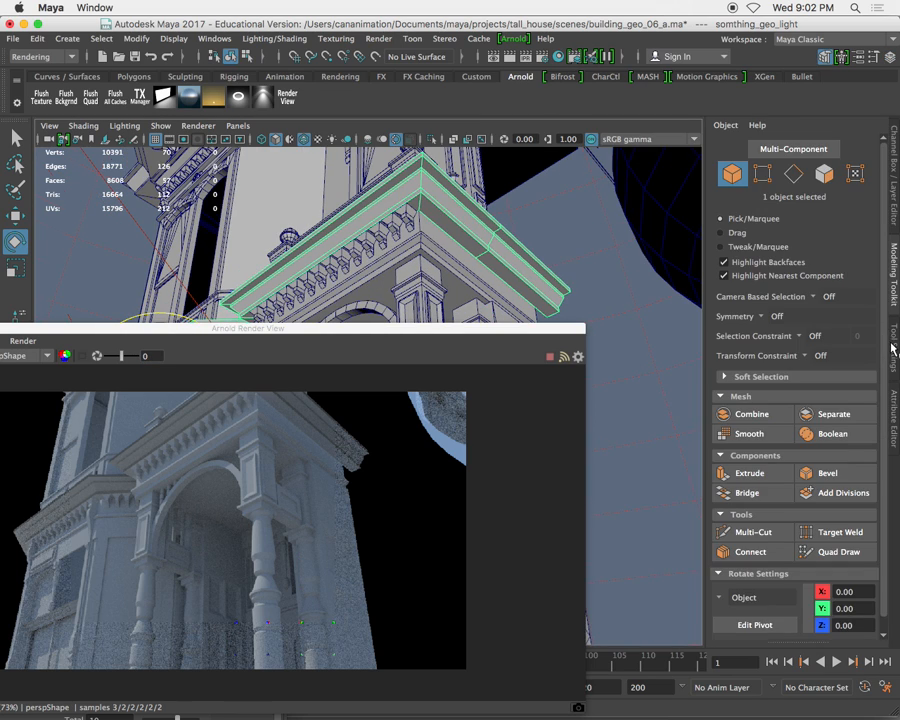
click(893, 345)
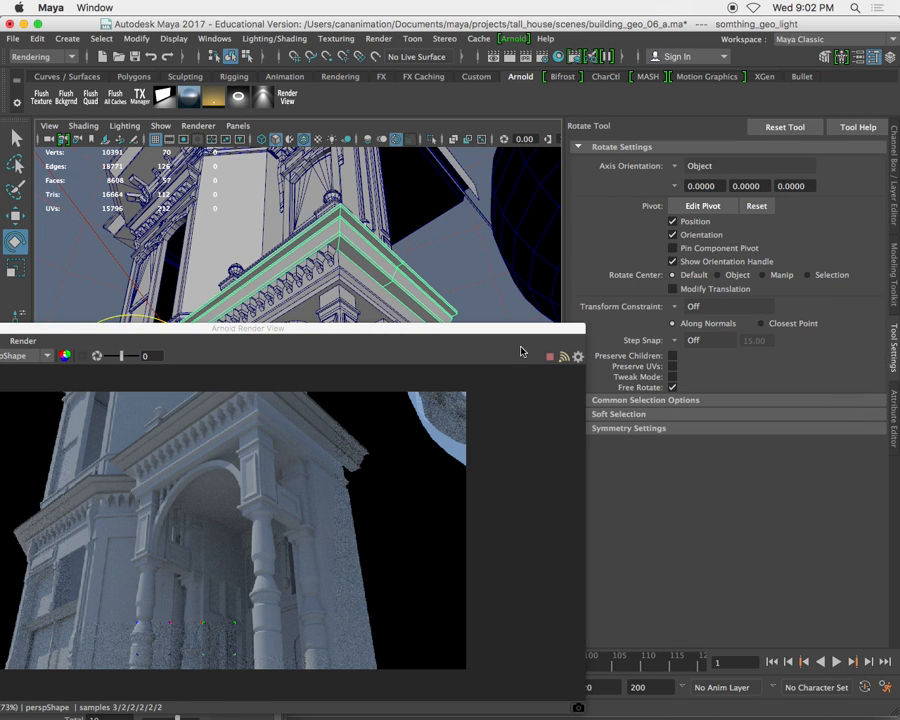
click(892, 410)
drag(533, 328, 465, 263)
click(590, 310)
click(588, 310)
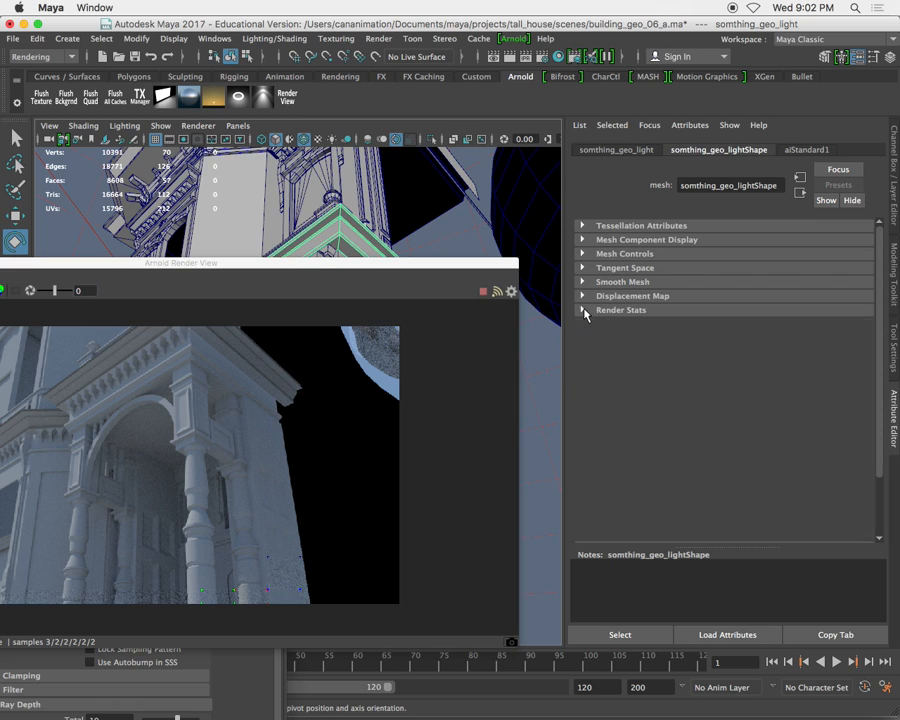
click(585, 338)
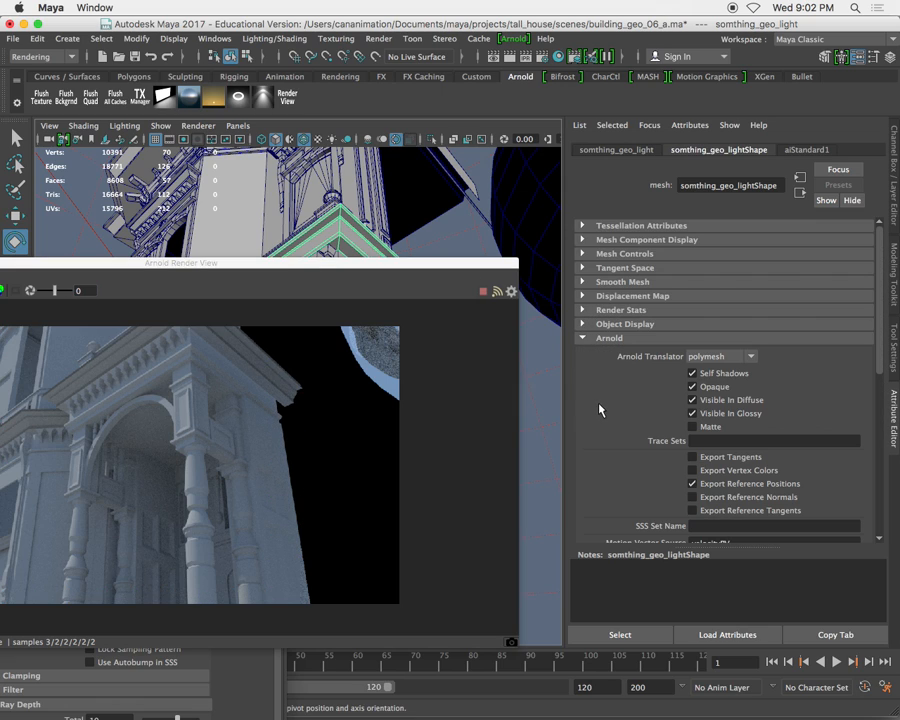
scroll(600, 408, down, 5)
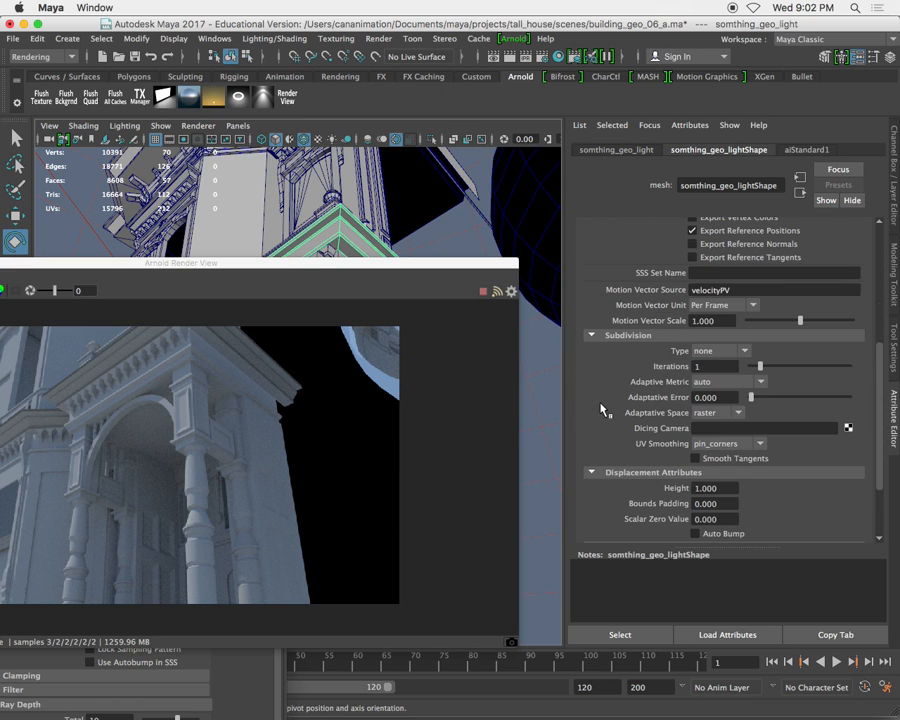
scroll(601, 406, down, 3)
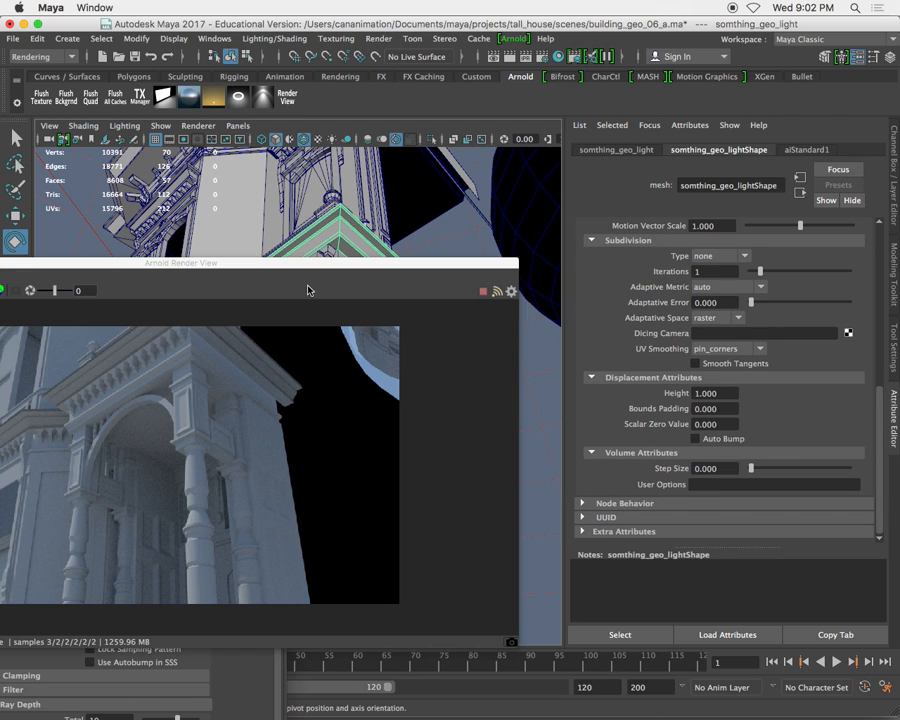
- Frame the whole building in the perspective view and close the Render Settings and Arnold Render View windows
drag(278, 268, 526, 244)
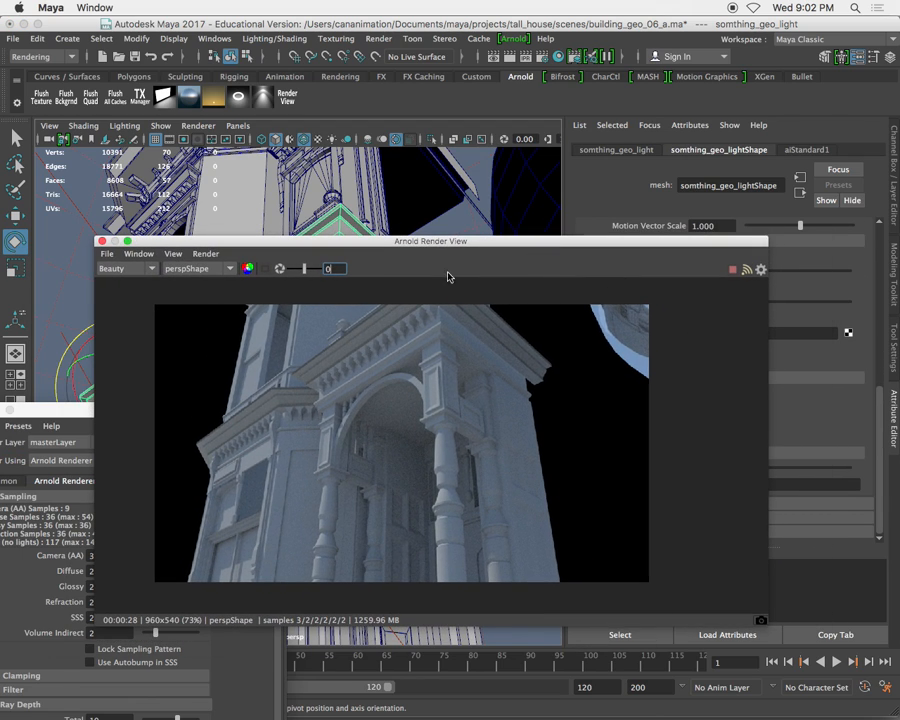
drag(405, 245, 565, 273)
alt+drag(342, 243, 376, 235)
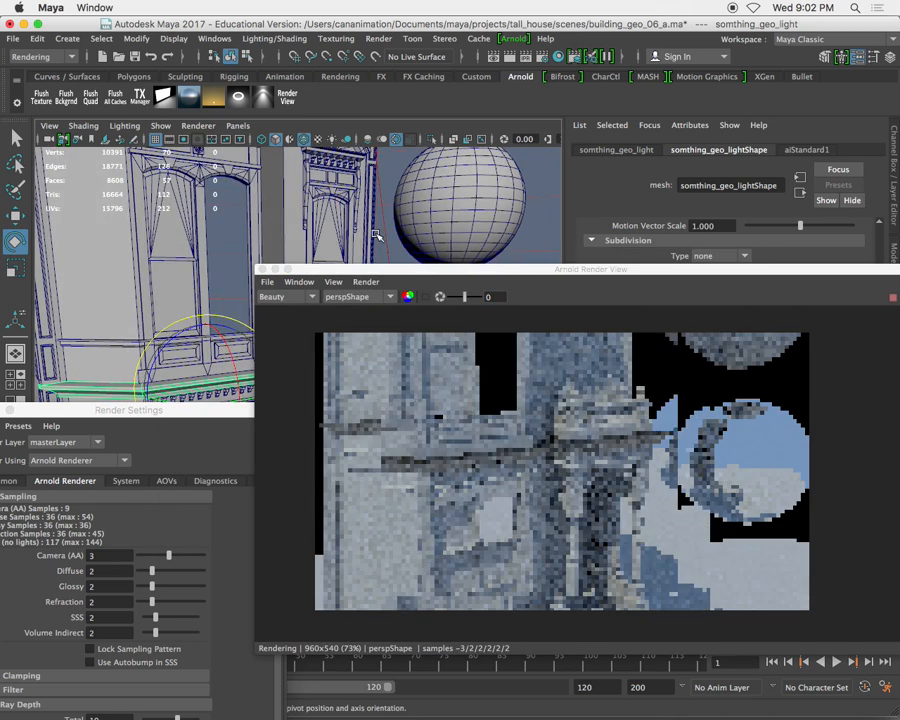
alt+right_drag(376, 235, 305, 220)
drag(194, 412, 336, 222)
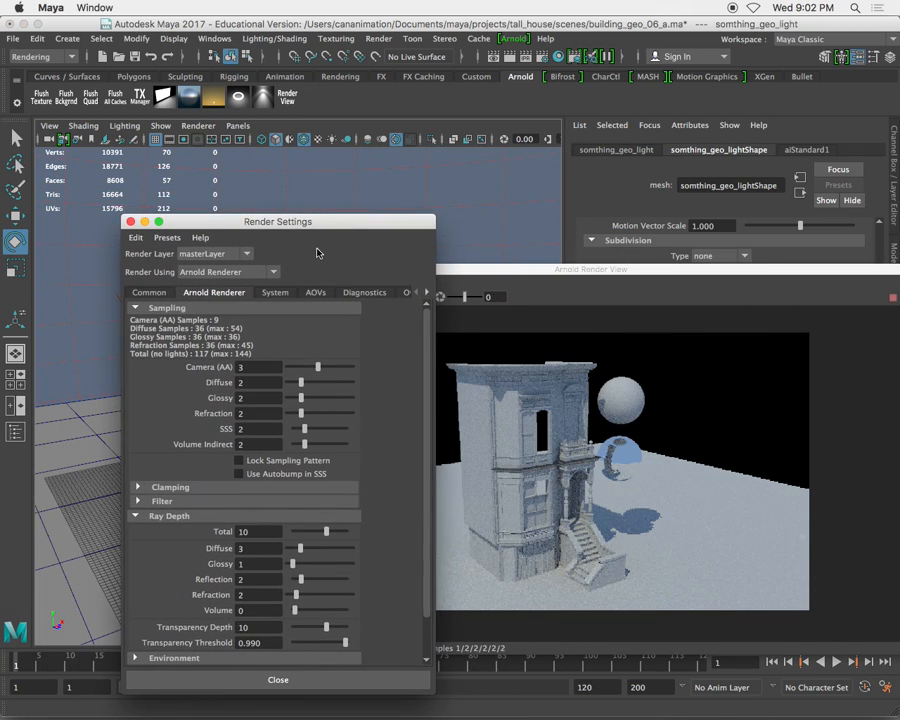
click(130, 221)
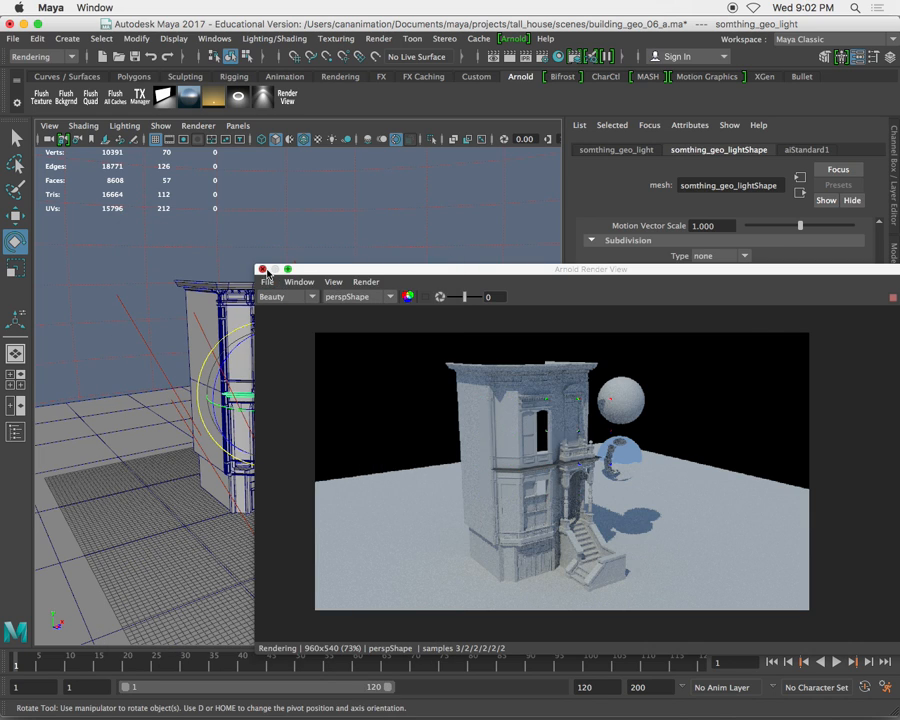
click(264, 269)
- Save the scene under the new name building_geo_06_a_daylight.ma in the tall_house scenes folder
click(13, 38)
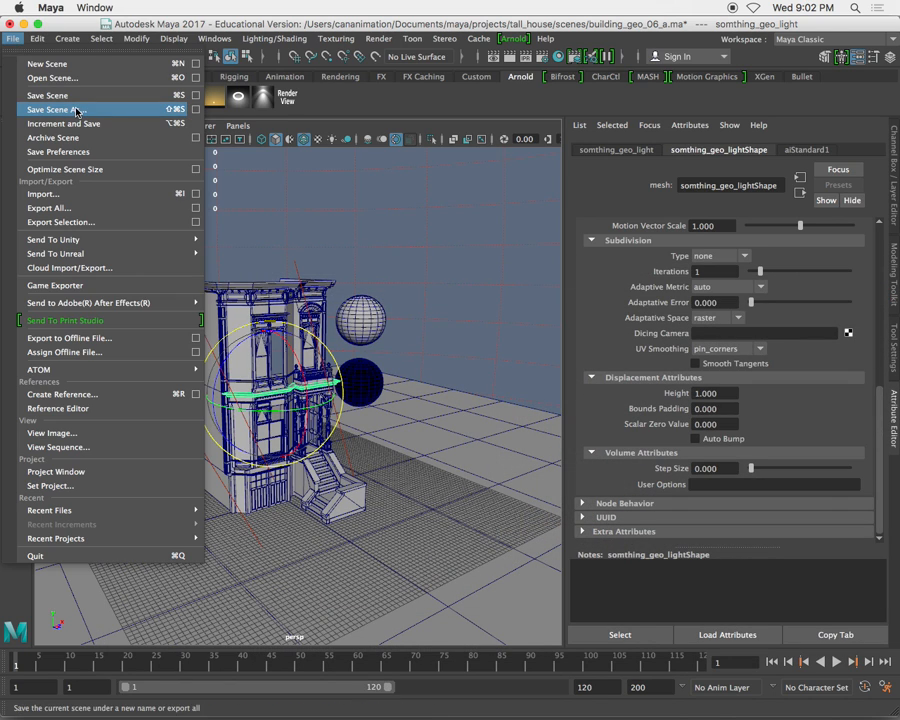
click(40, 80)
click(184, 514)
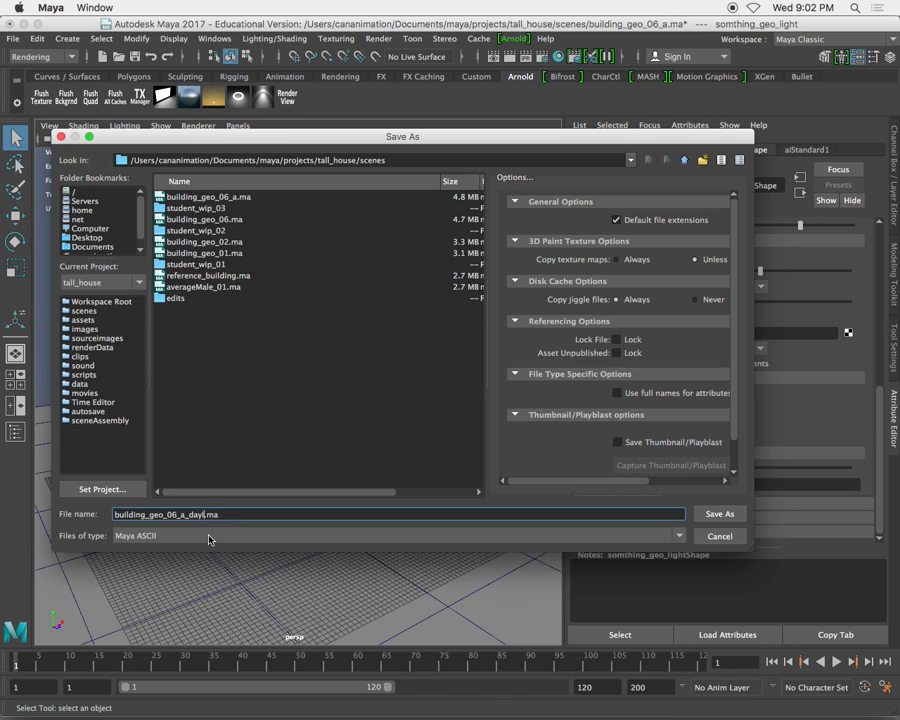
click(726, 516)
click(417, 396)
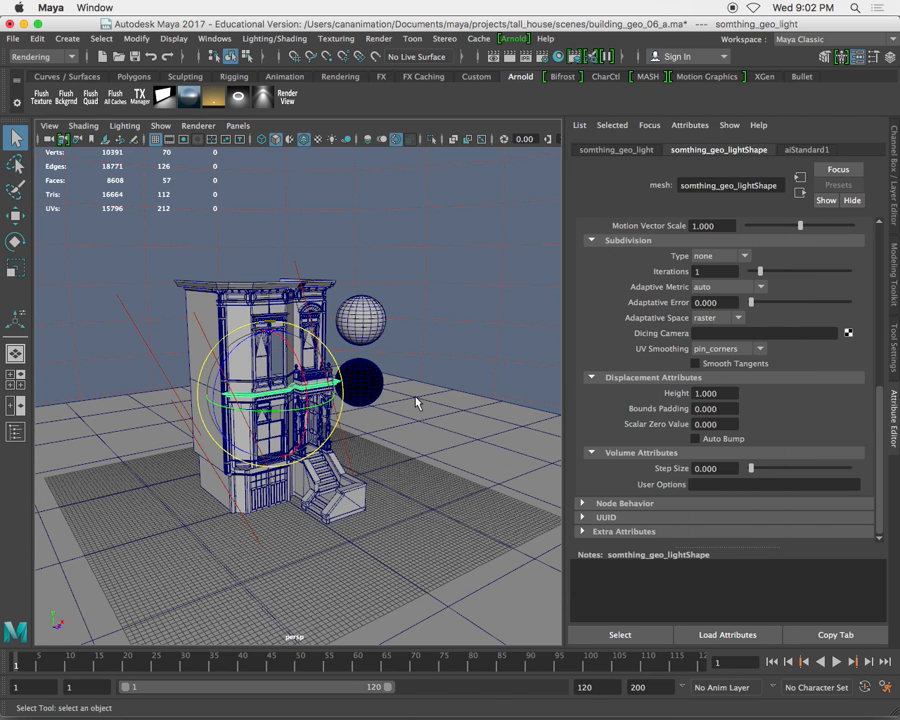
key(e)
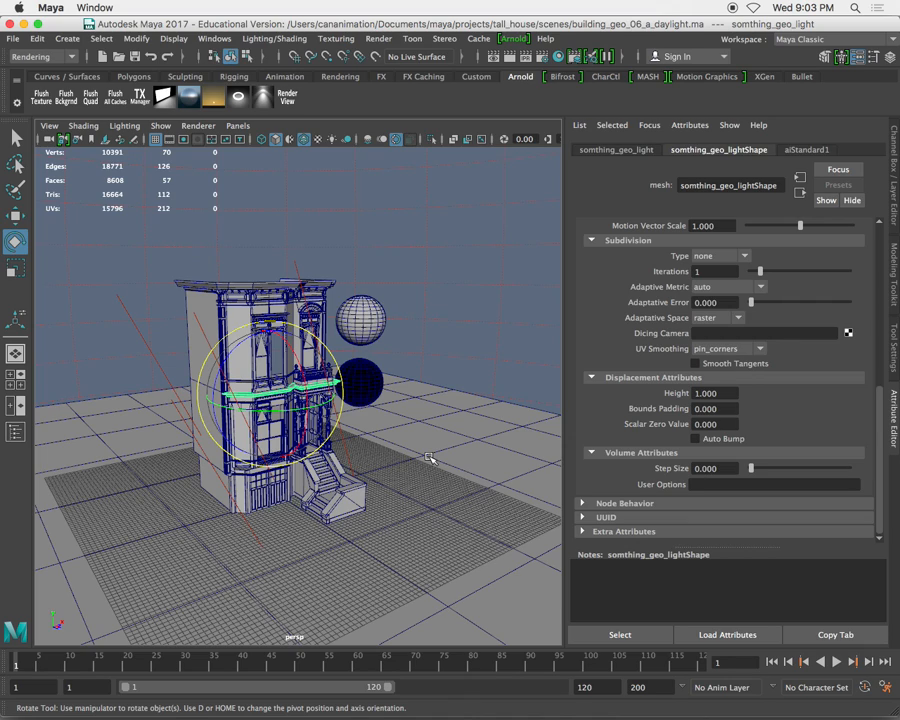
- Open the scene building_geo_06_a.ma from the tall_house scenes folder
click(12, 39)
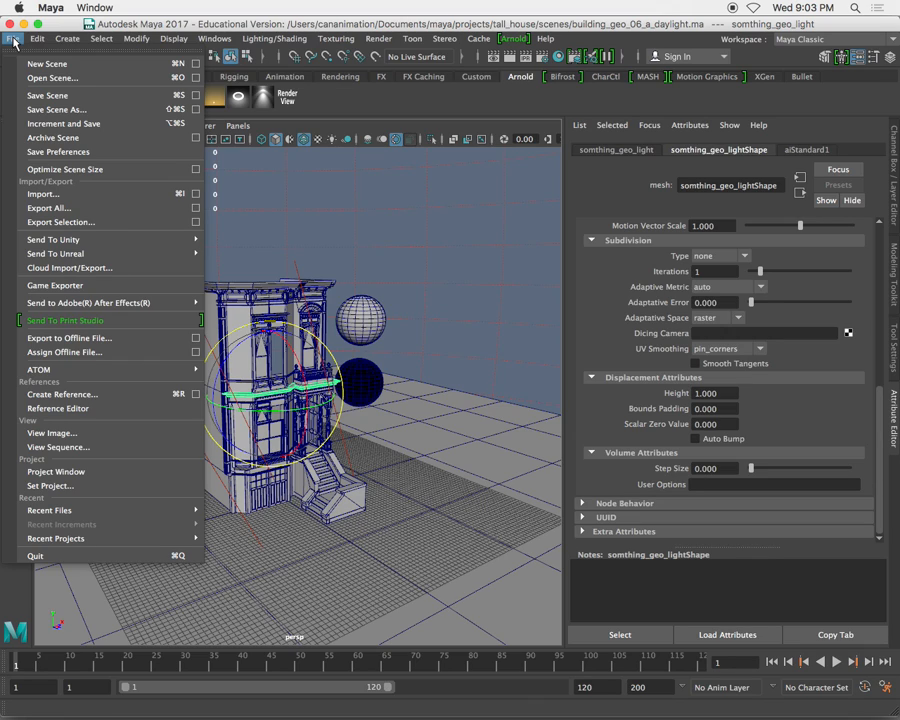
click(78, 82)
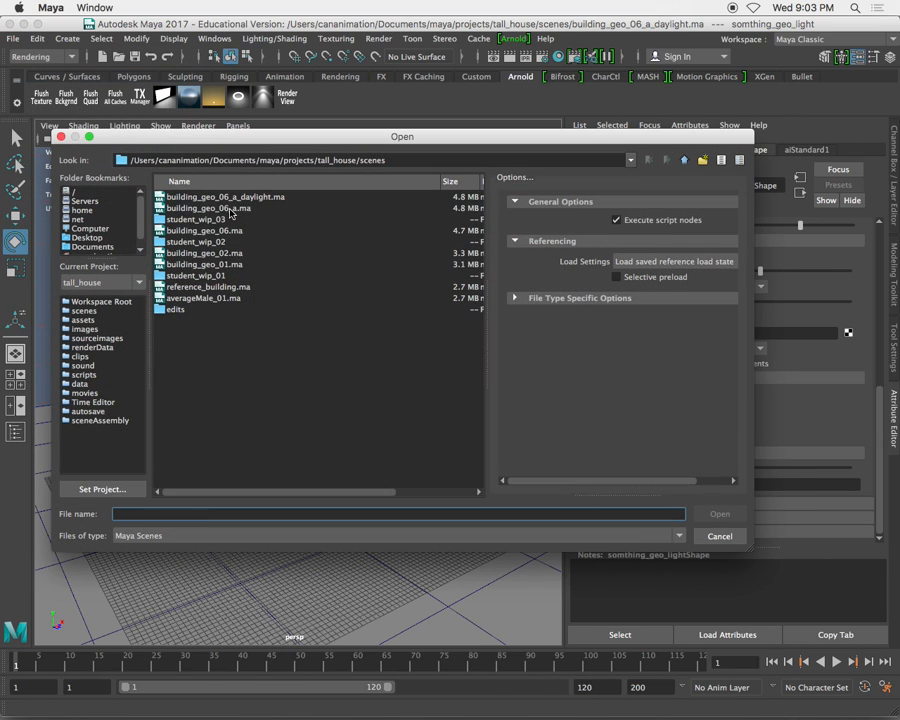
click(231, 208)
click(719, 513)
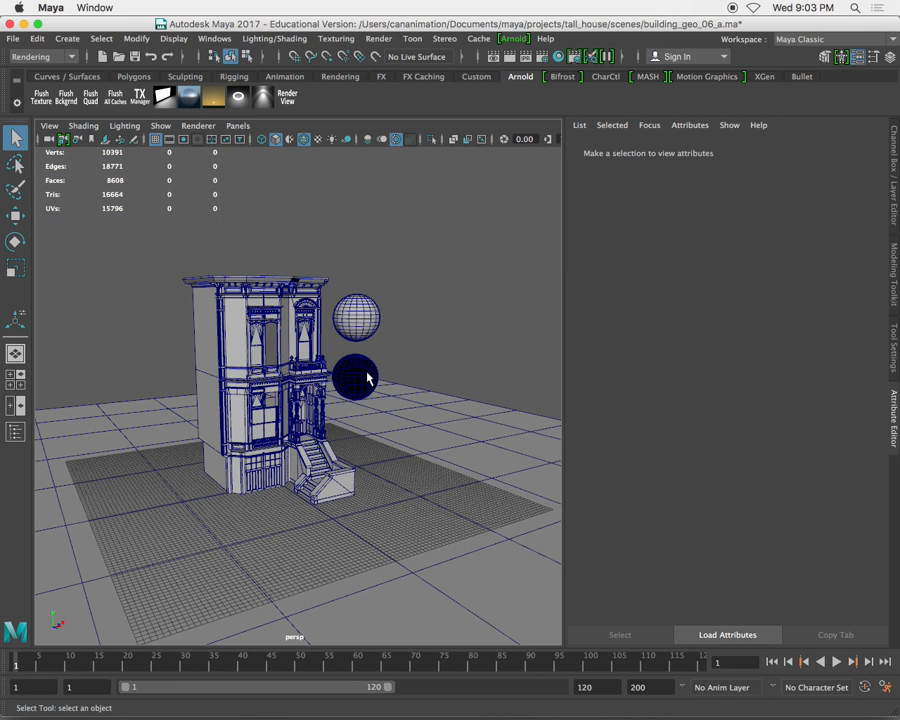
- Switch to Chrome and search Google for "ibl gui" in a new tab
mouse_move(345, 705)
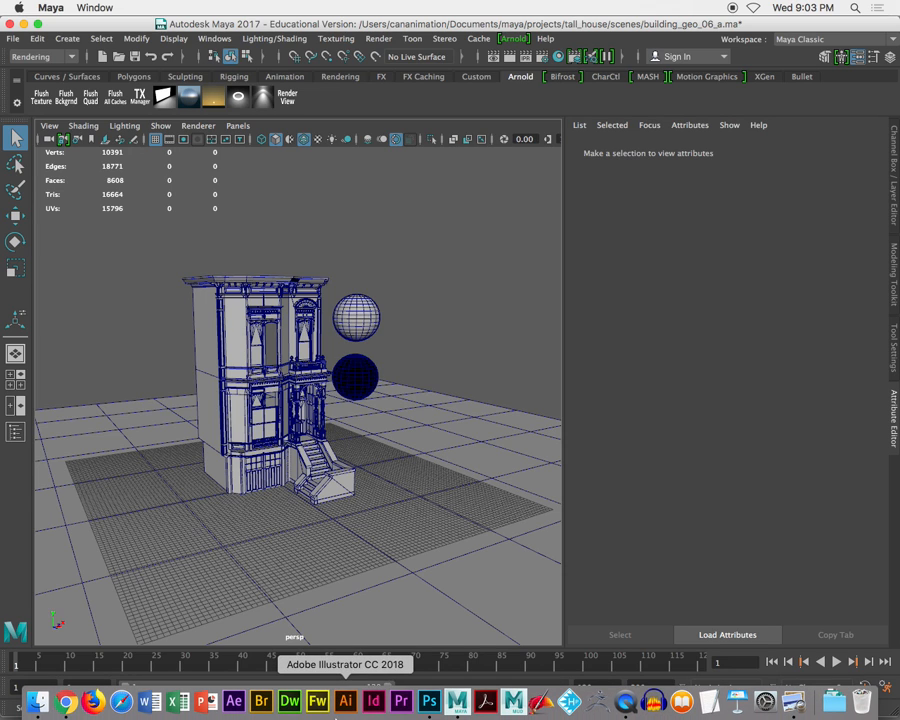
click(66, 703)
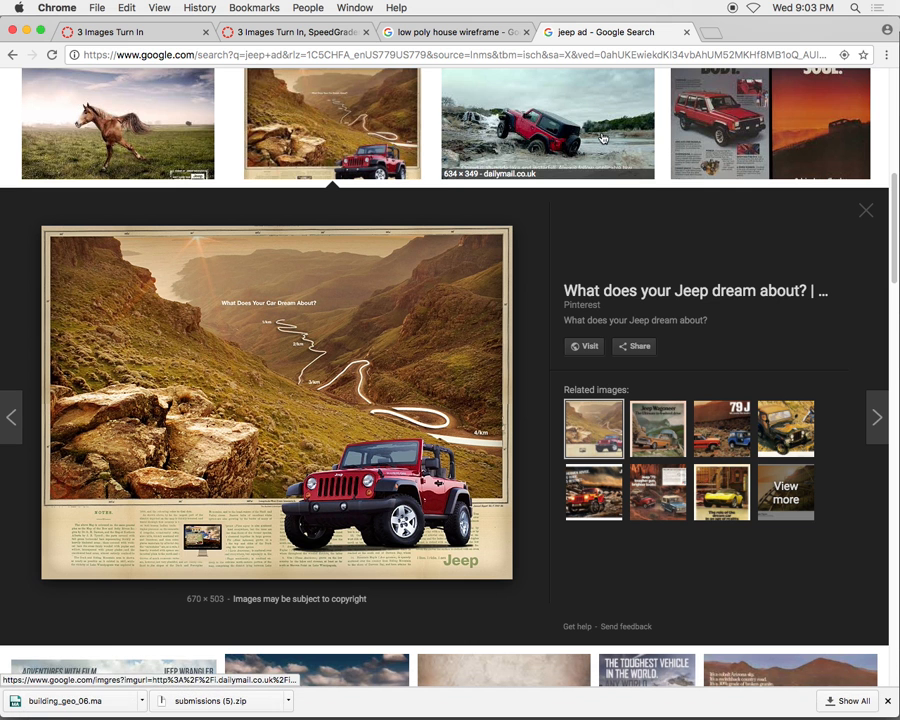
click(719, 33)
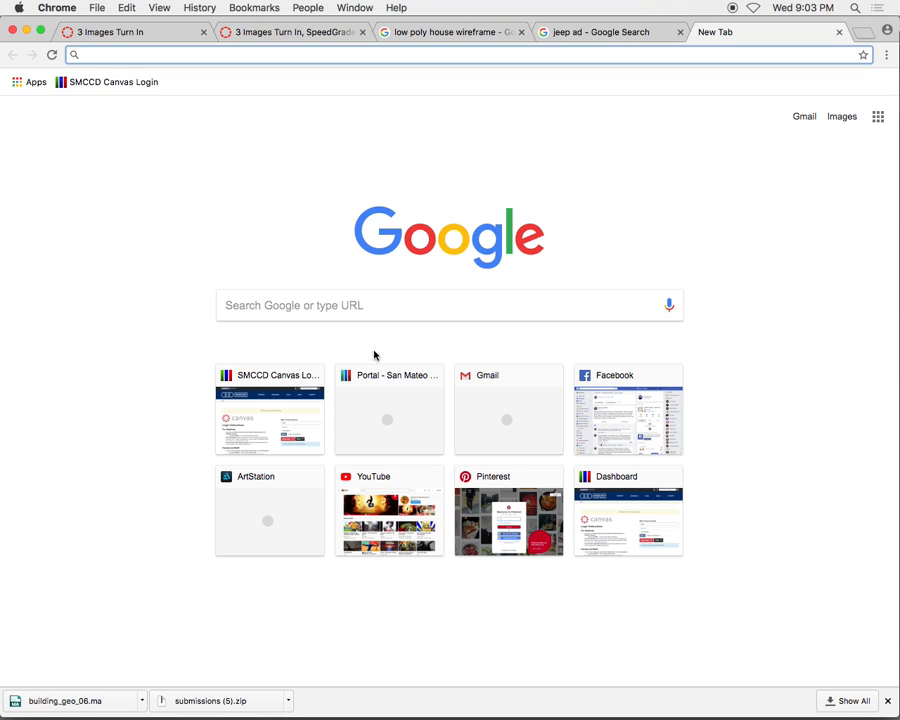
click(355, 314)
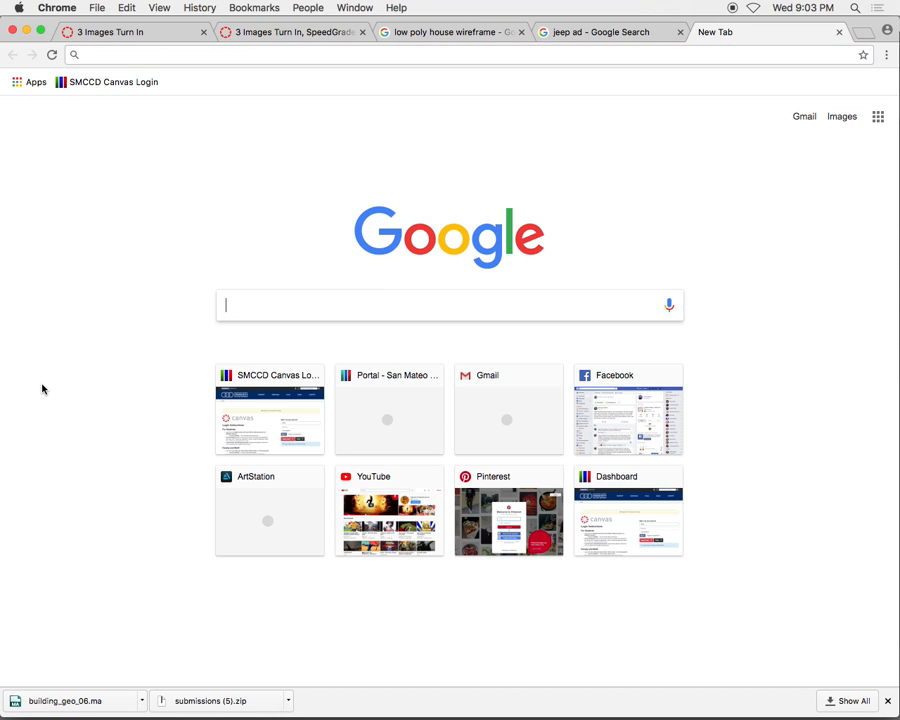
text(i)
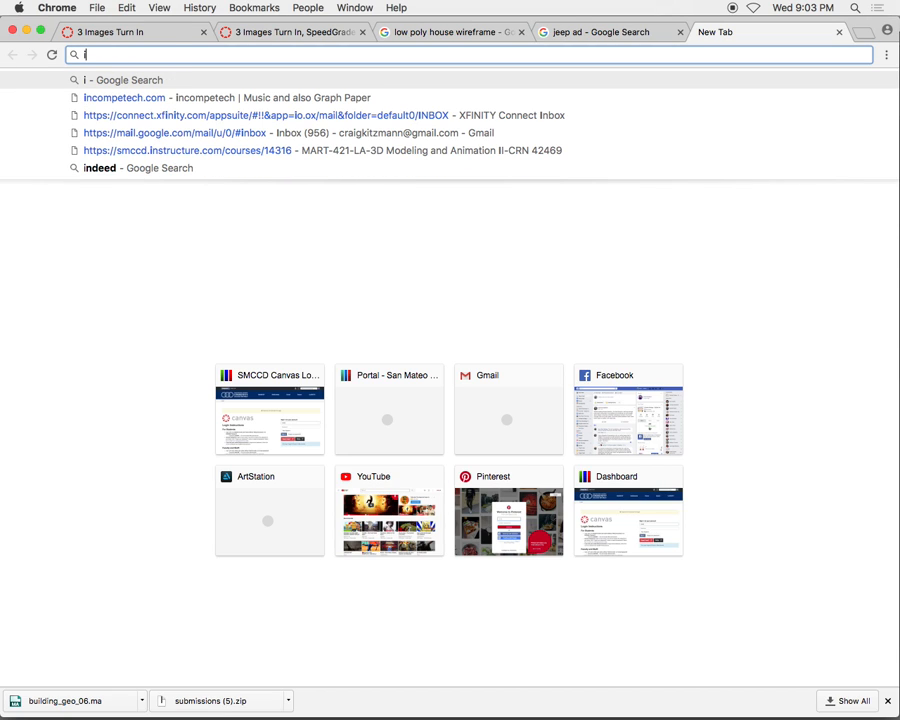
text(bl)
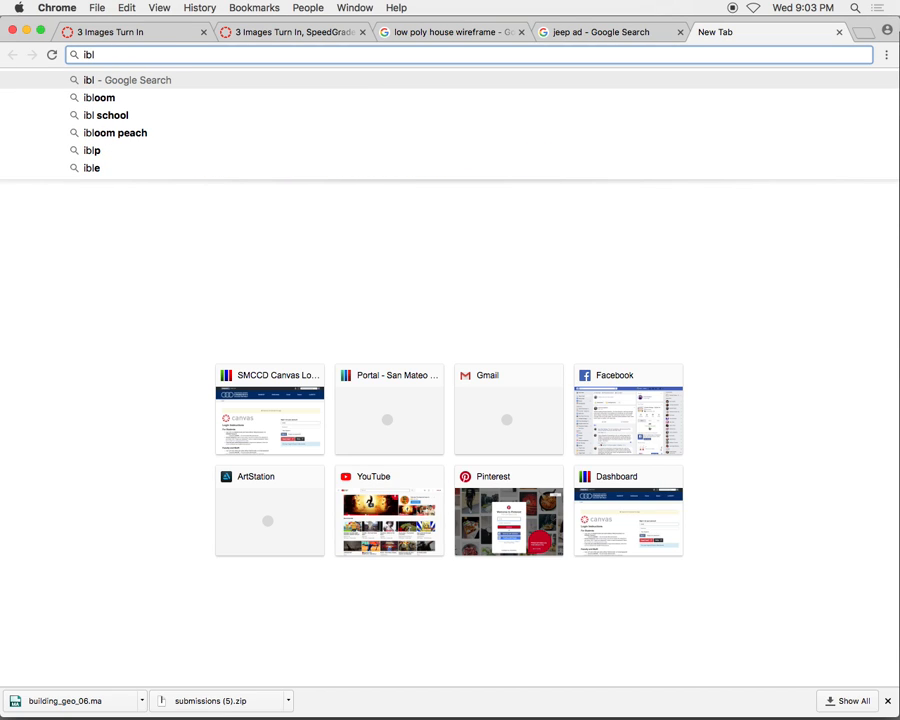
text( gui)
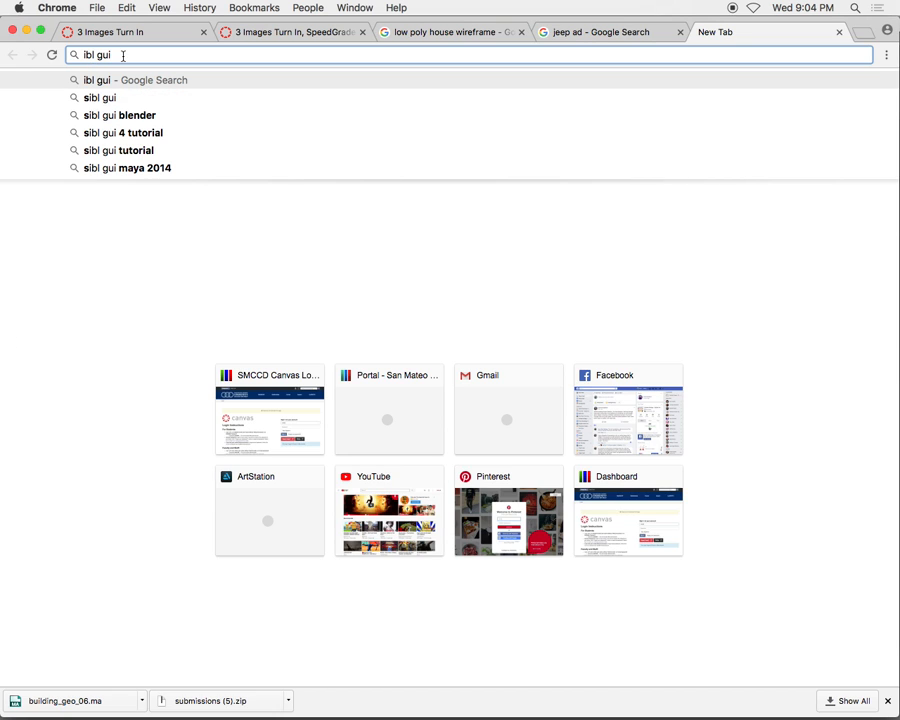
key(Return)
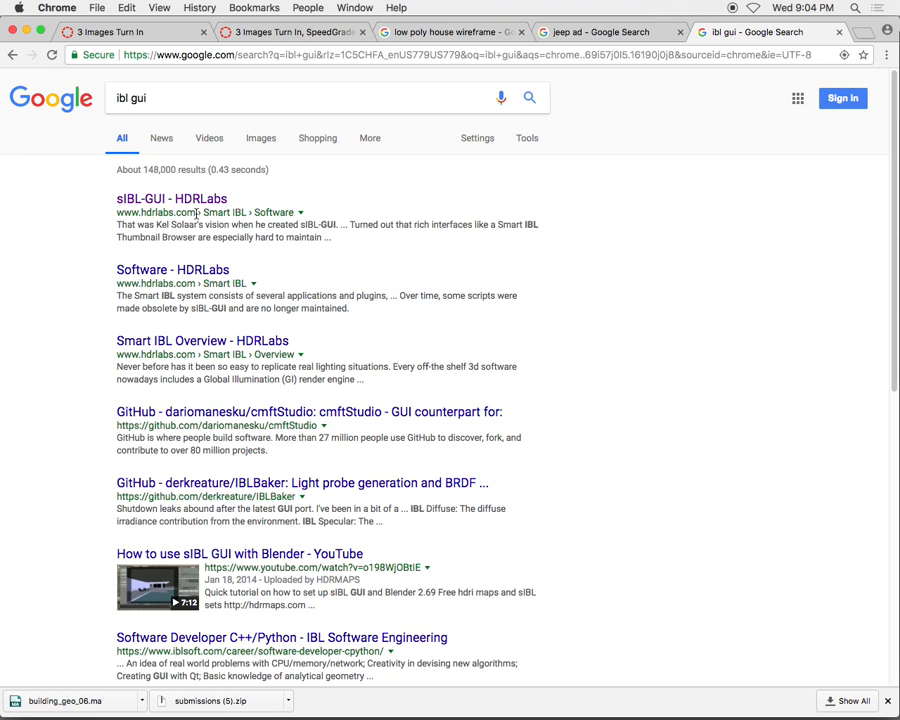
- Open the sIBL-GUI page on HDRLabs and review its features, concept, helper scripts and workflow schematics
click(188, 204)
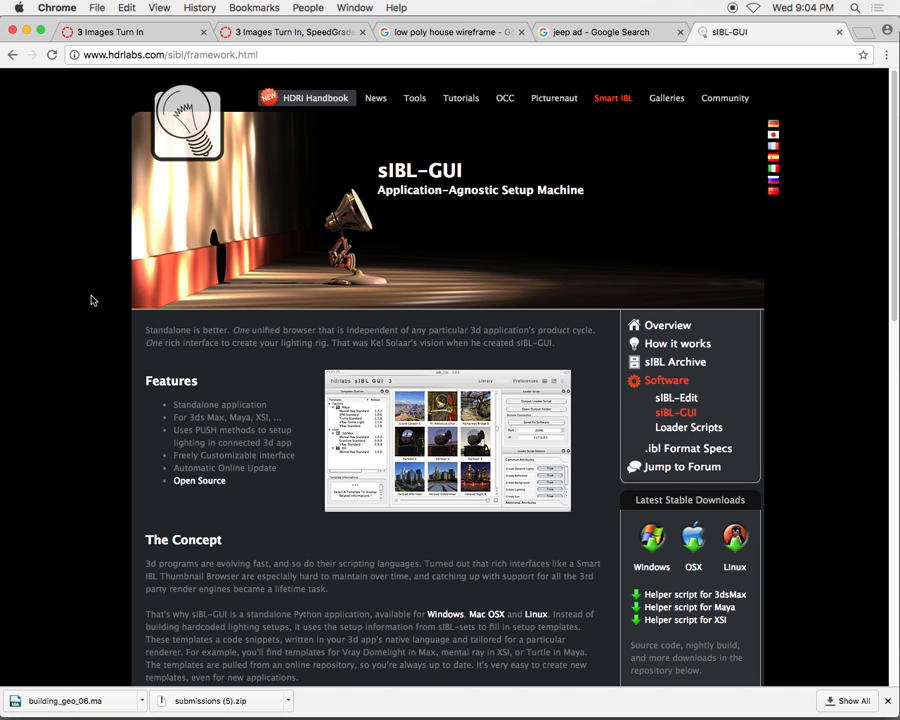
scroll(204, 431, down, 10)
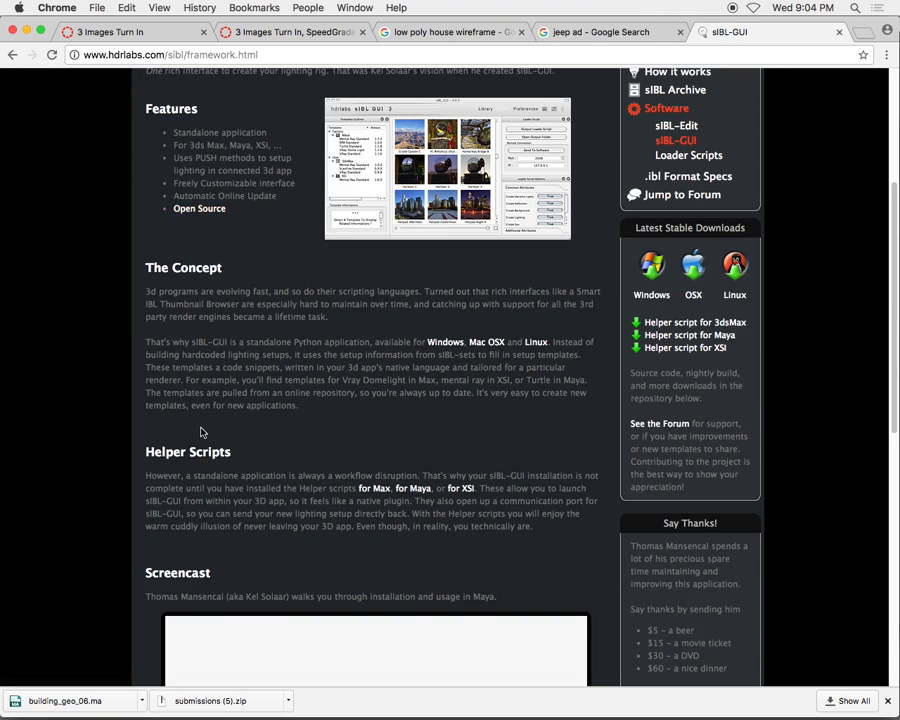
scroll(201, 431, down, 2)
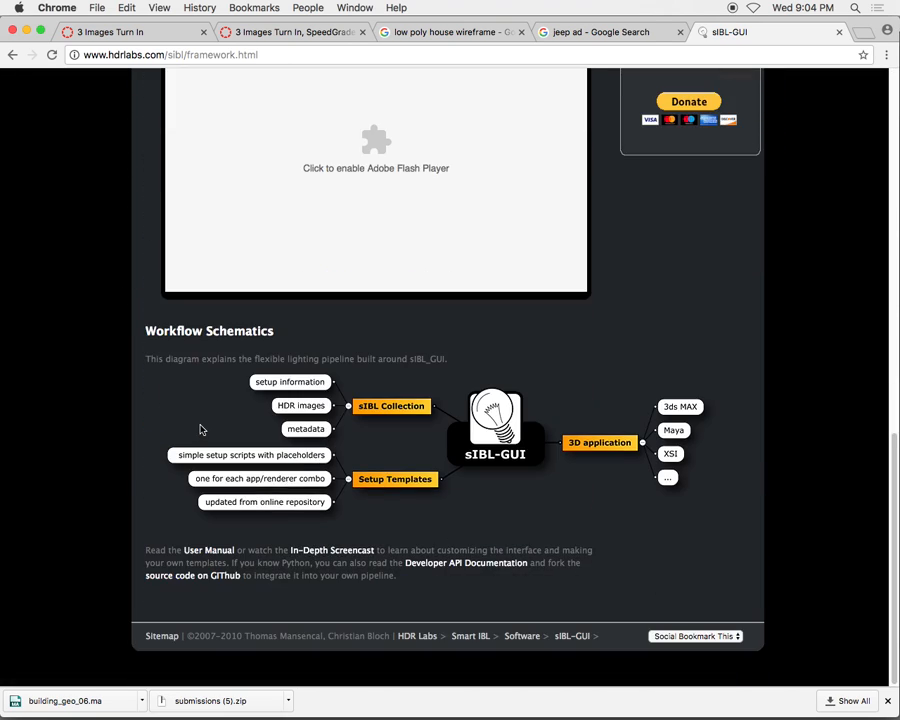
scroll(199, 428, up, 12)
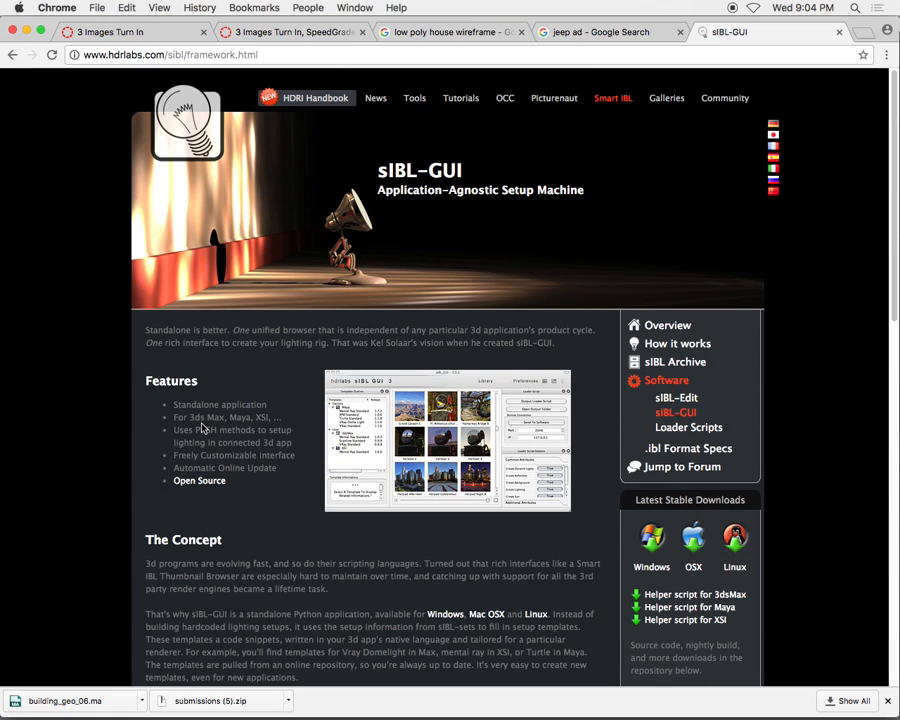
scroll(201, 428, down, 4)
scroll(202, 428, up, 4)
scroll(201, 423, down, 4)
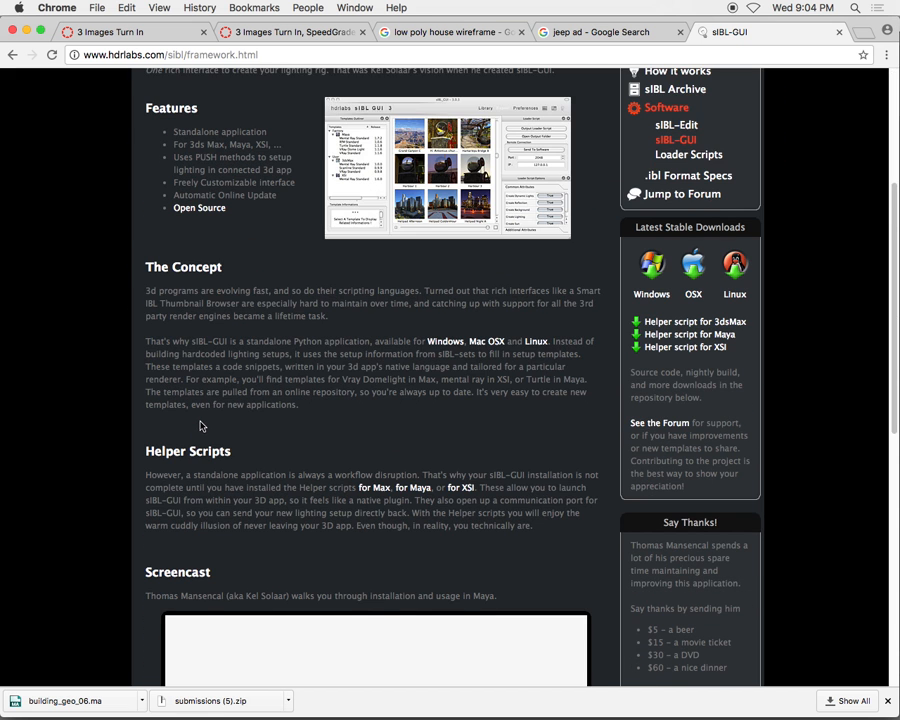
scroll(200, 425, down, 2)
scroll(200, 425, up, 6)
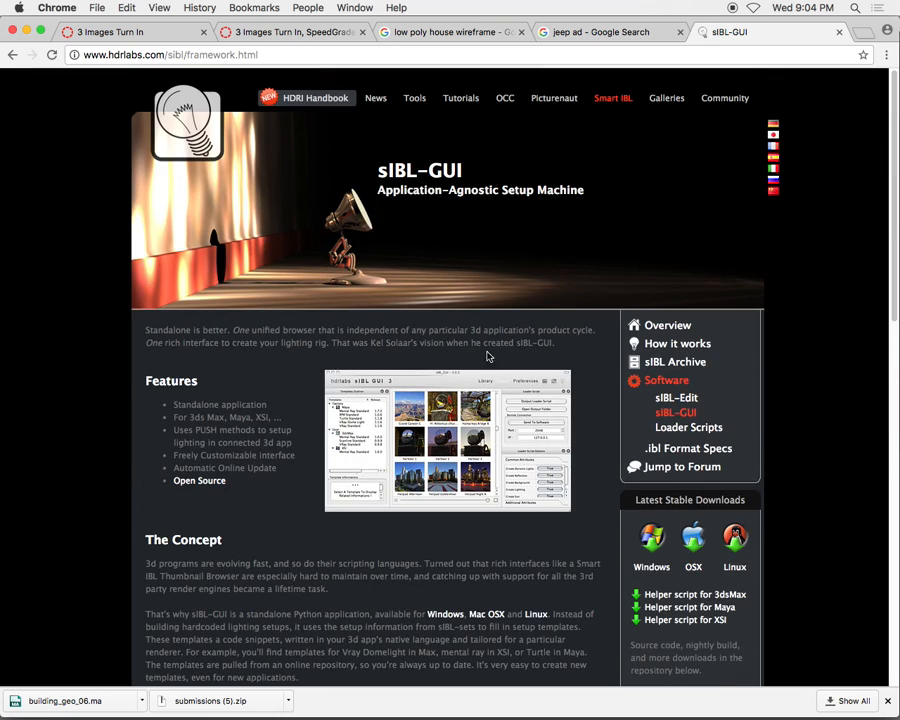
- Open the sIBL Archive page and skim its thumbnails of free HDRI sets
click(655, 369)
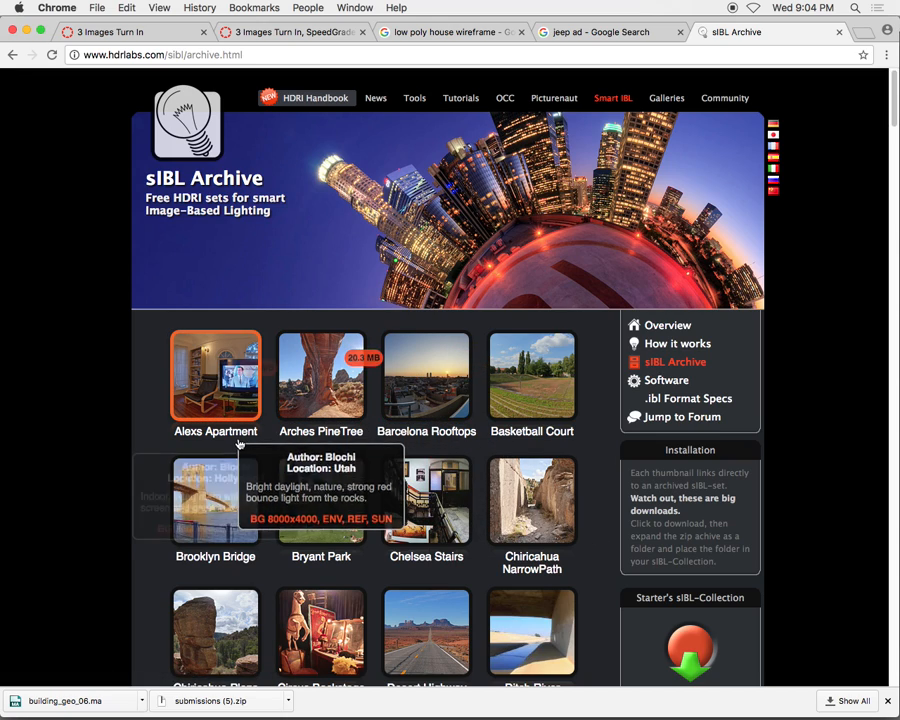
scroll(231, 446, down, 5)
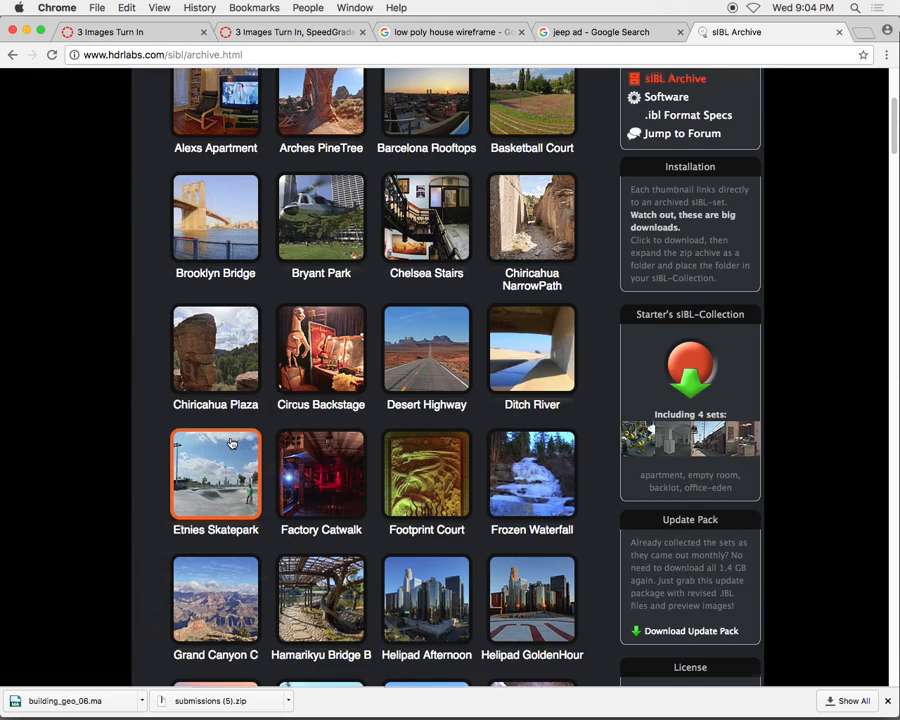
scroll(231, 444, down, 6)
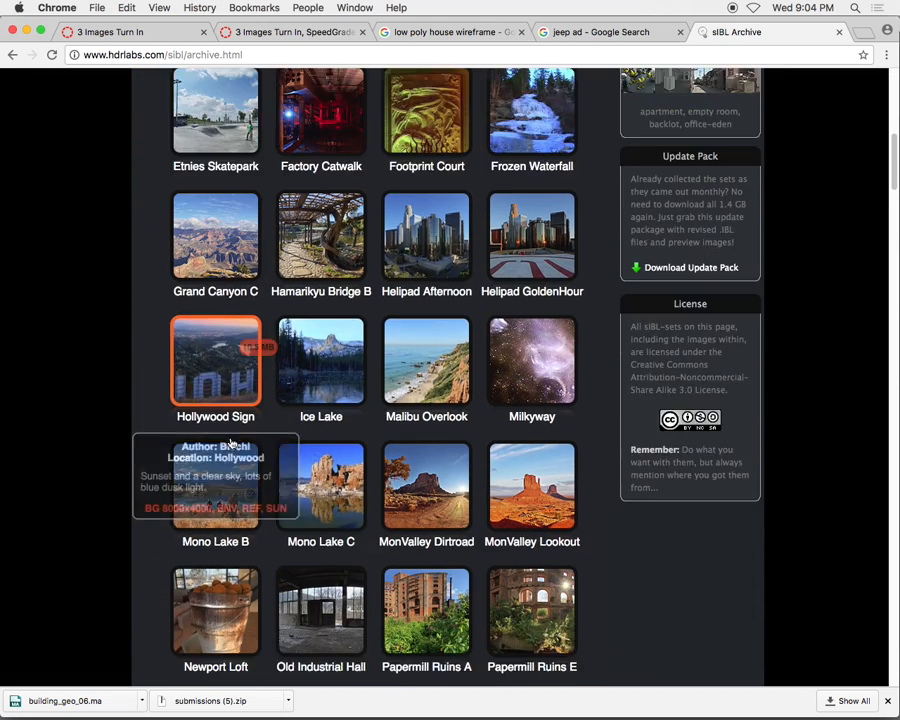
scroll(231, 442, down, 5)
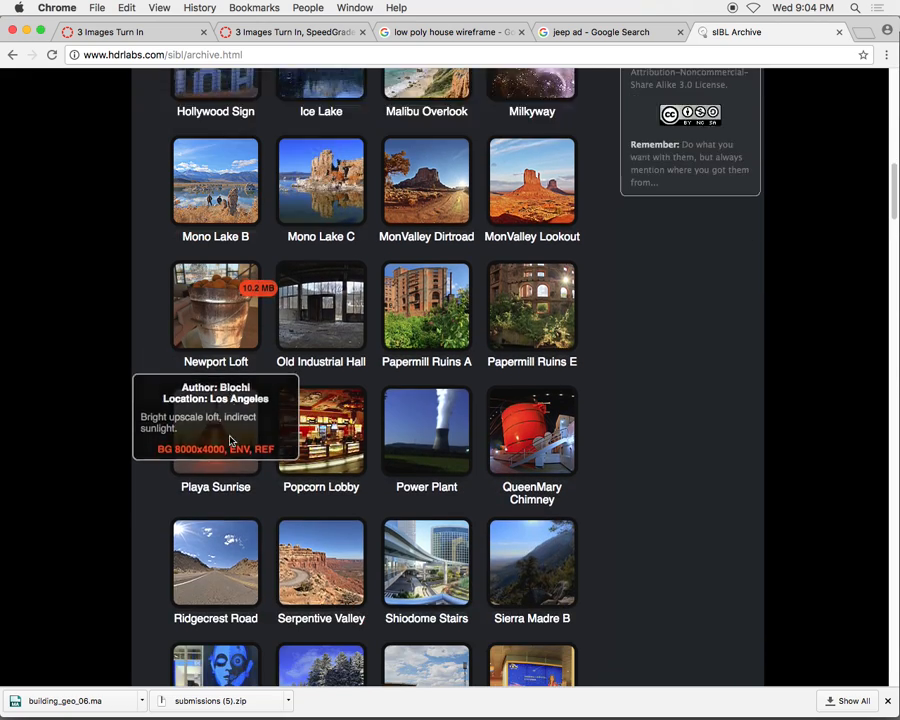
scroll(231, 440, down, 5)
scroll(362, 449, up, 20)
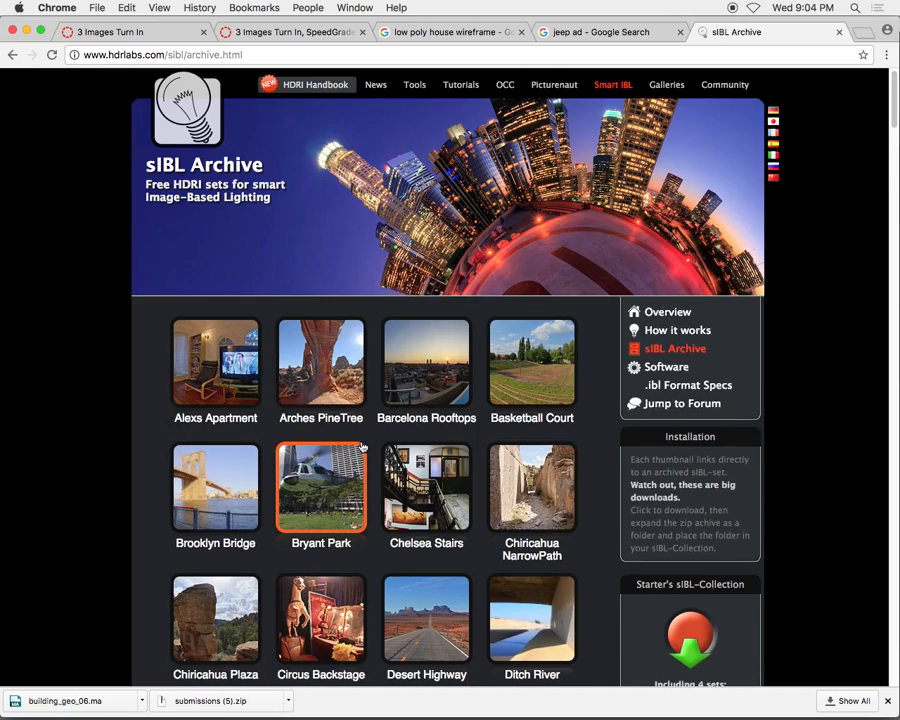
- Examine the archive's environment sets in detail, from Bryant Park to Zion Sunsetpeek, including the descriptions of individual sets
scroll(362, 447, down, 2)
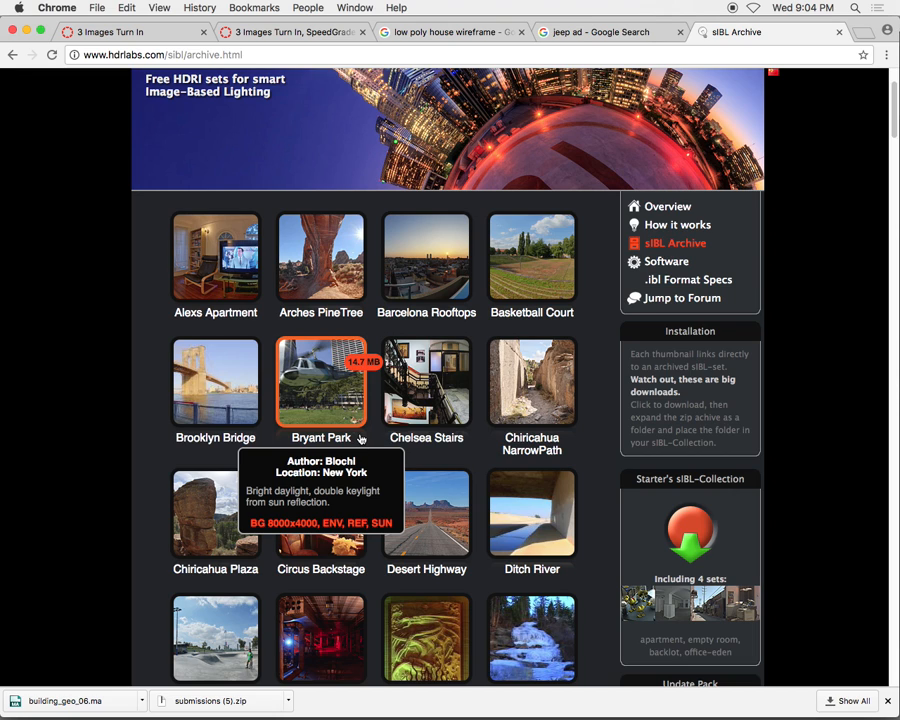
scroll(361, 438, down, 7)
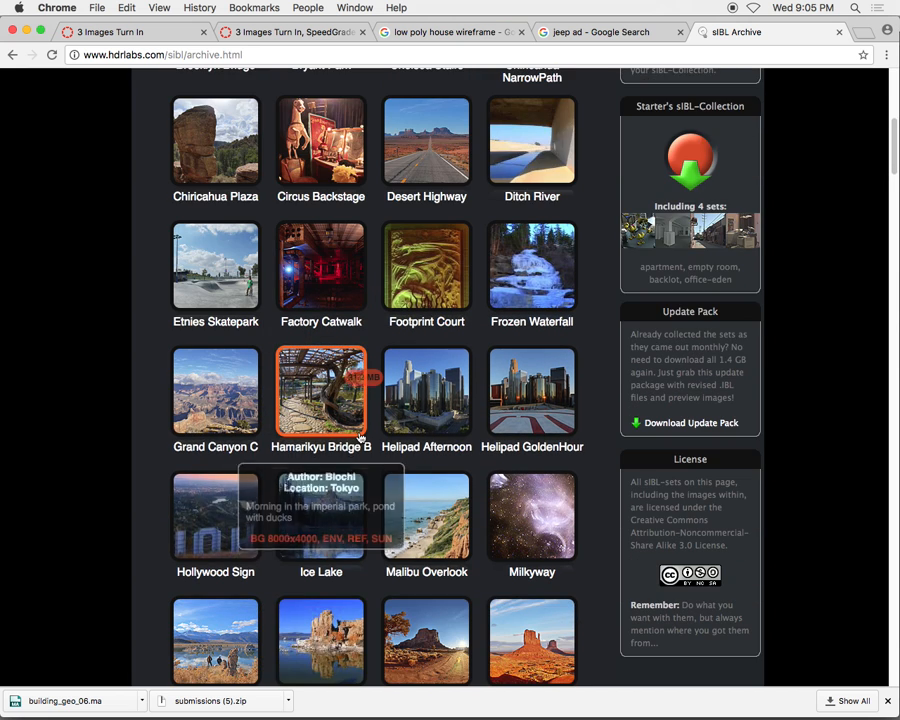
scroll(360, 437, down, 5)
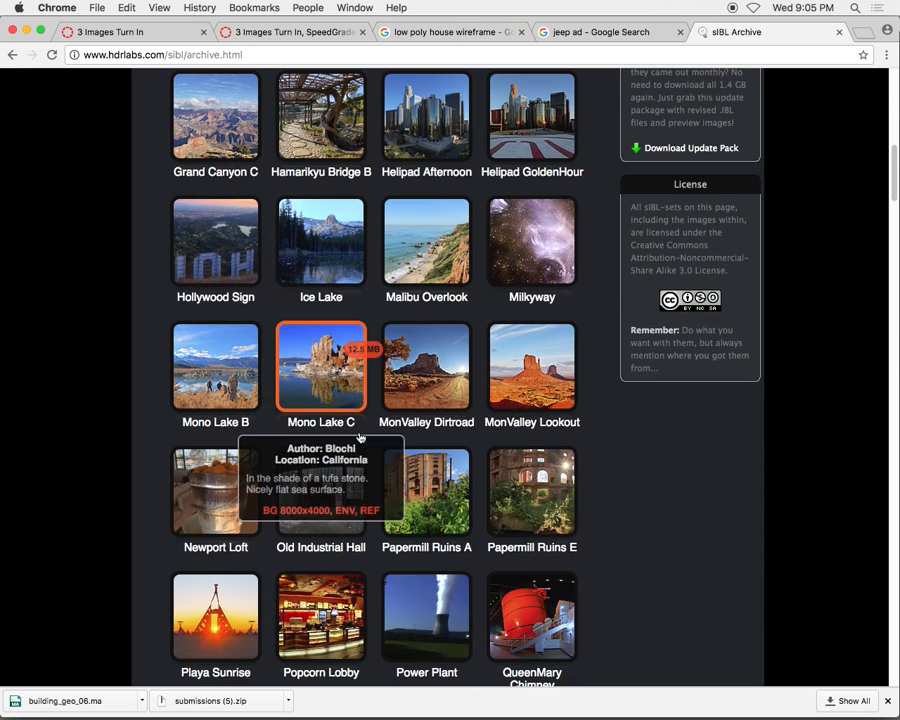
scroll(360, 437, down, 2)
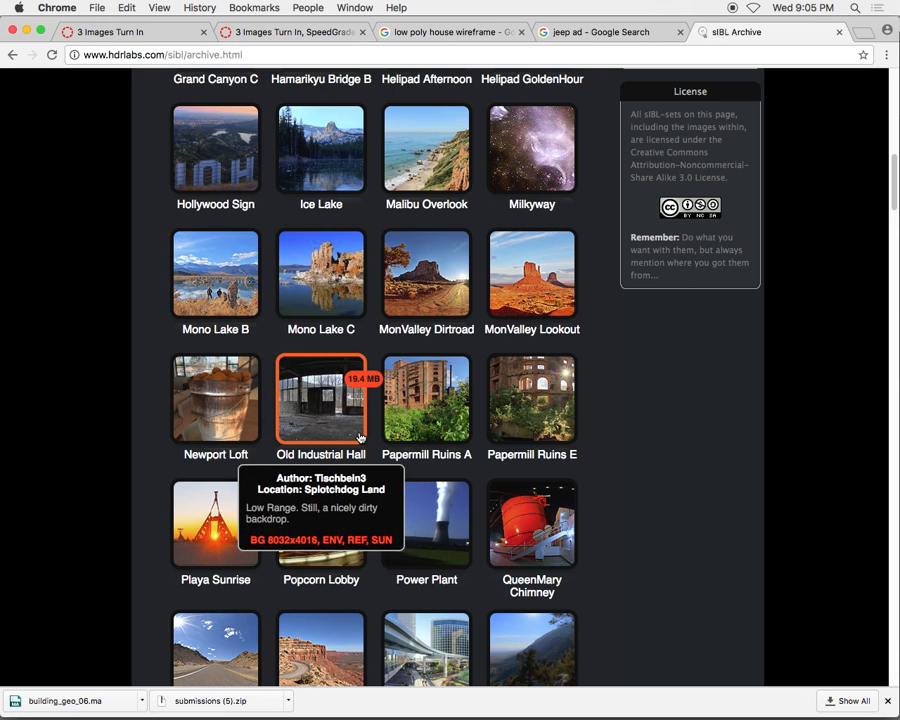
scroll(360, 437, down, 4)
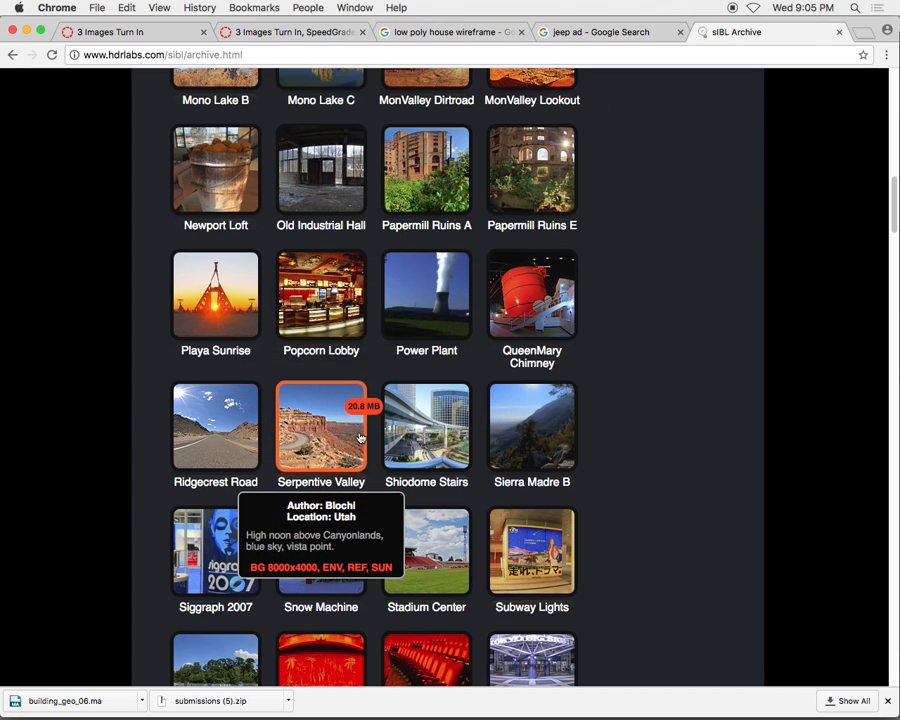
scroll(360, 437, down, 2)
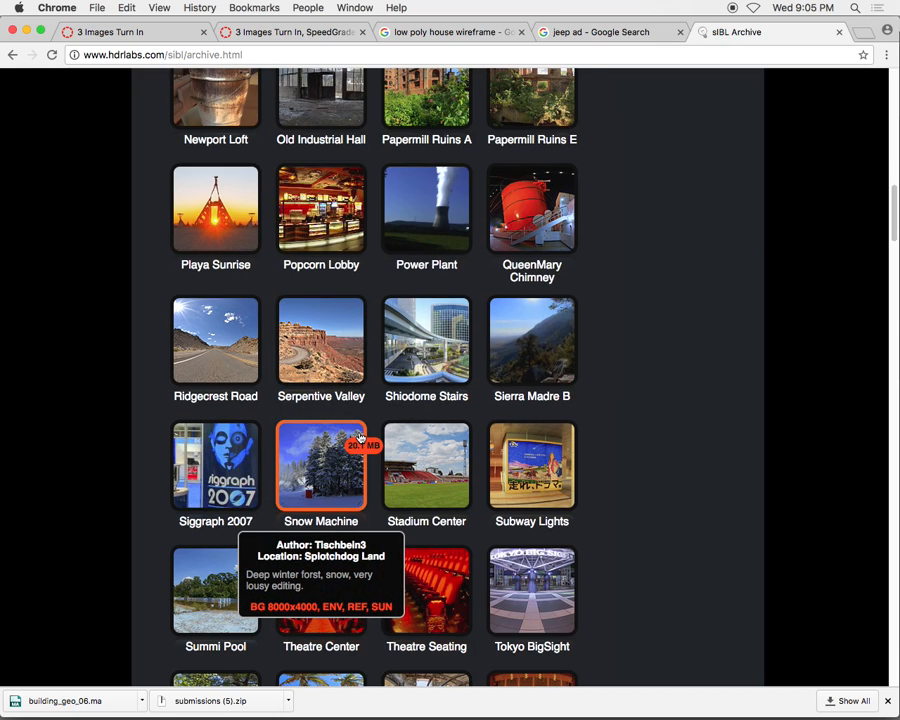
scroll(360, 437, down, 4)
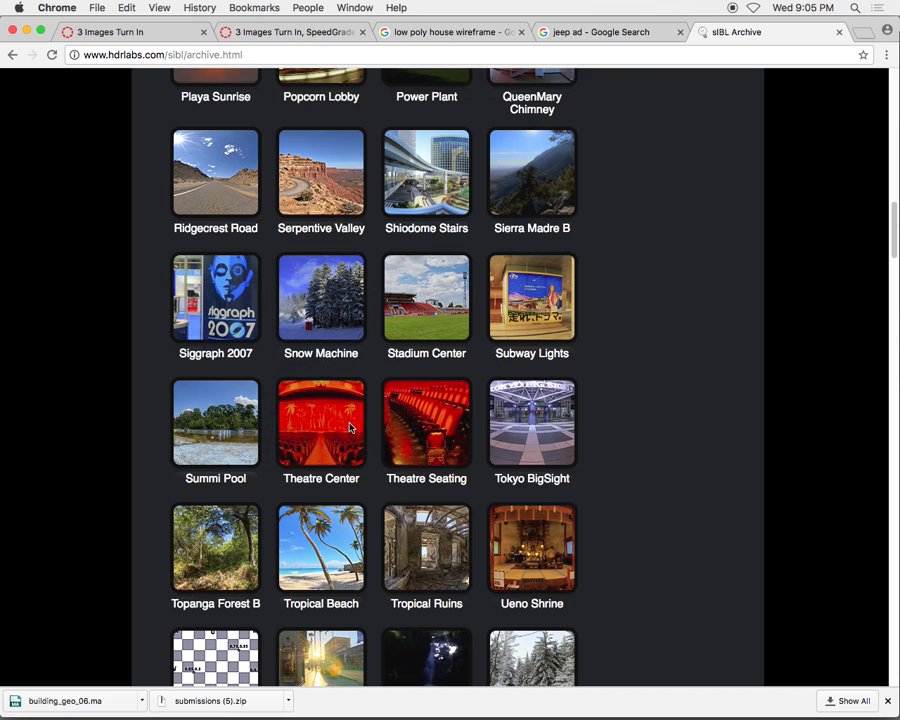
mouse_move(350, 428)
scroll(340, 428, down, 1)
scroll(370, 430, up, 13)
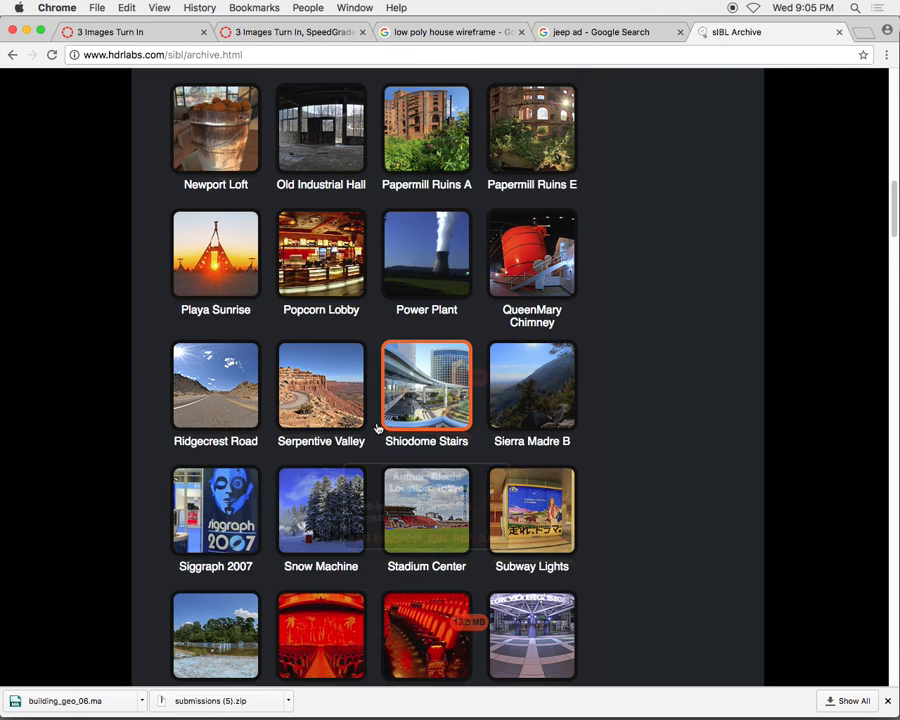
scroll(420, 335, down, 15)
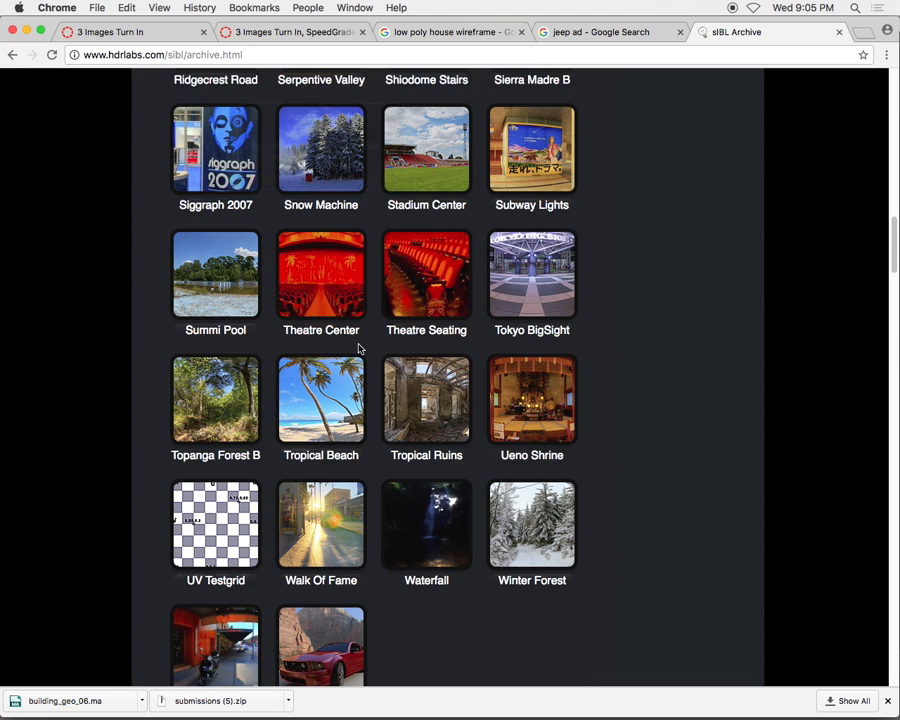
mouse_move(359, 348)
scroll(359, 346, down, 1)
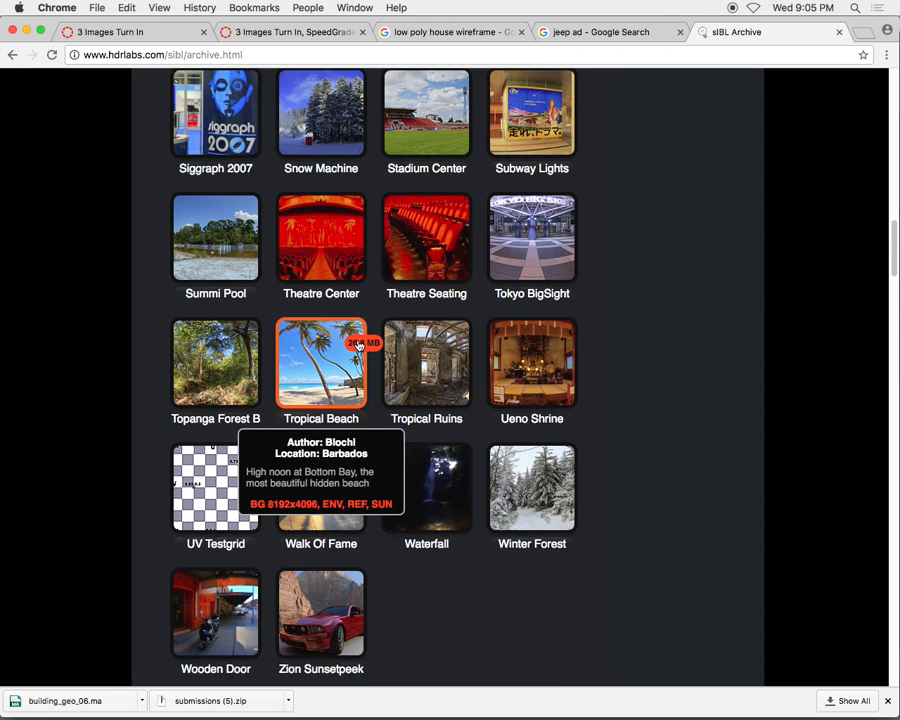
scroll(359, 346, up, 1)
mouse_move(346, 261)
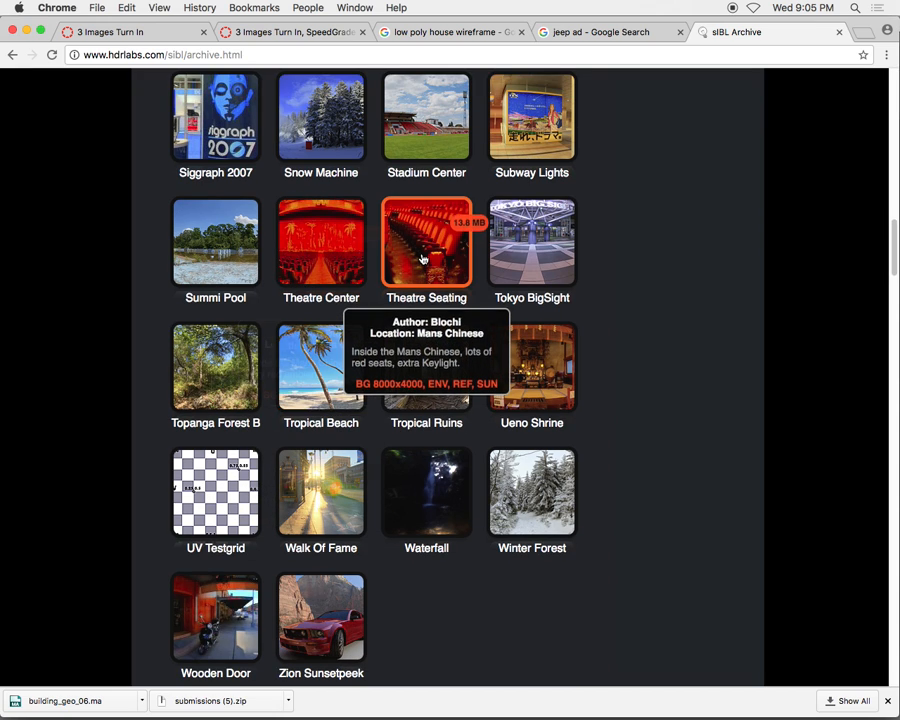
- Examine the Lightsmith Collection, HDRI Hub and 3D Total promo libraries further down the archive
scroll(317, 260, down, 15)
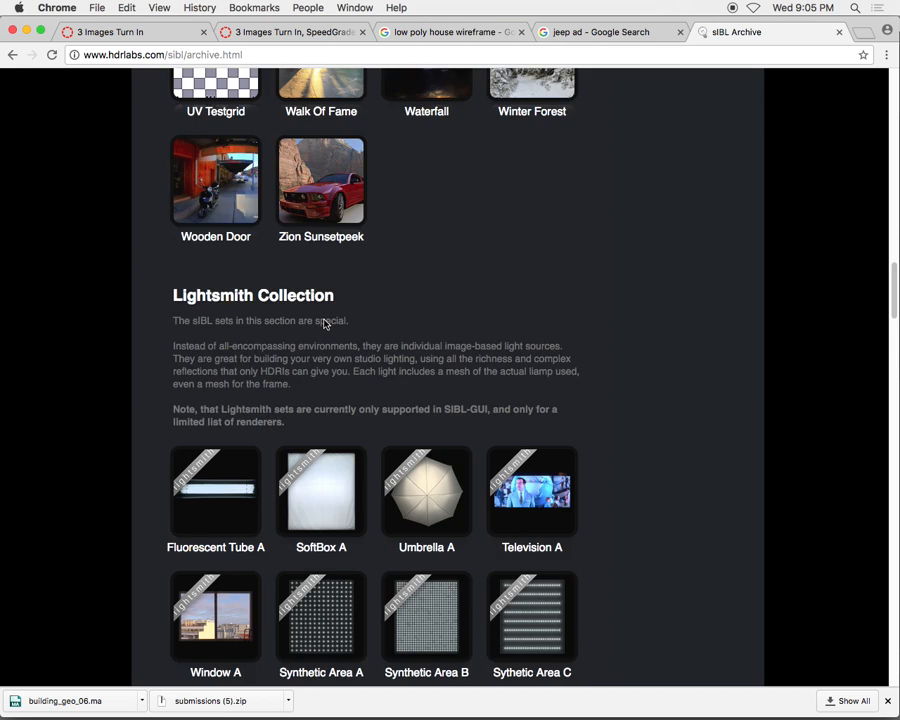
mouse_move(335, 291)
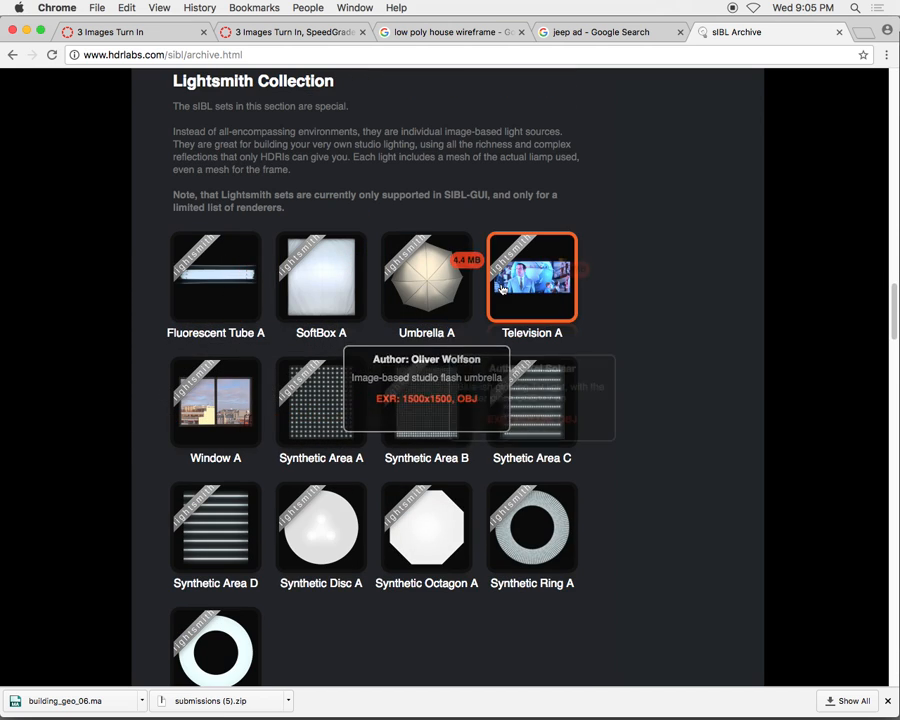
mouse_move(218, 428)
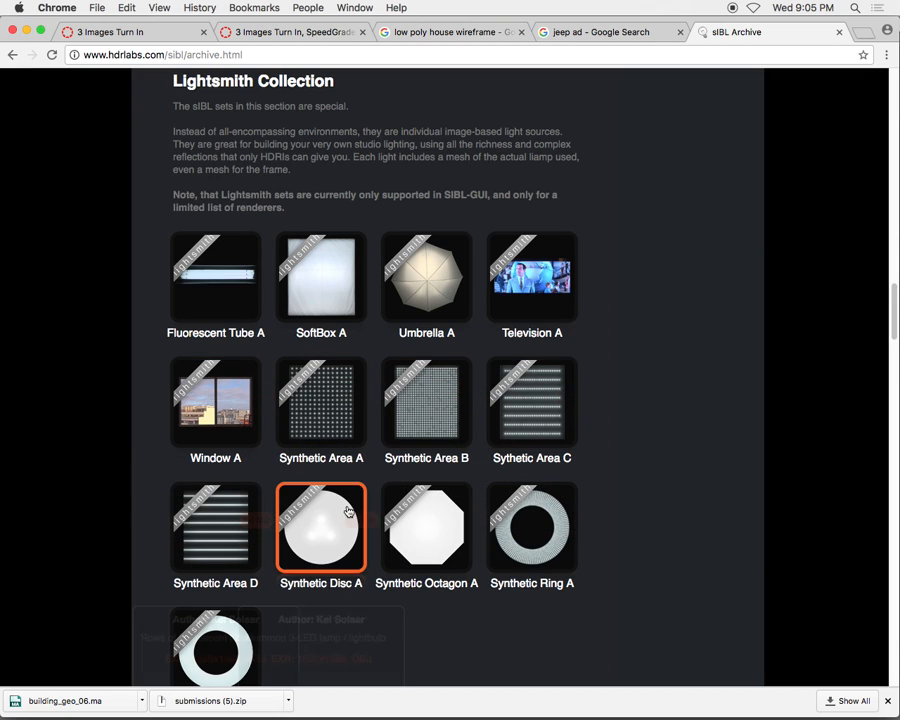
scroll(330, 510, down, 10)
scroll(349, 503, down, 3)
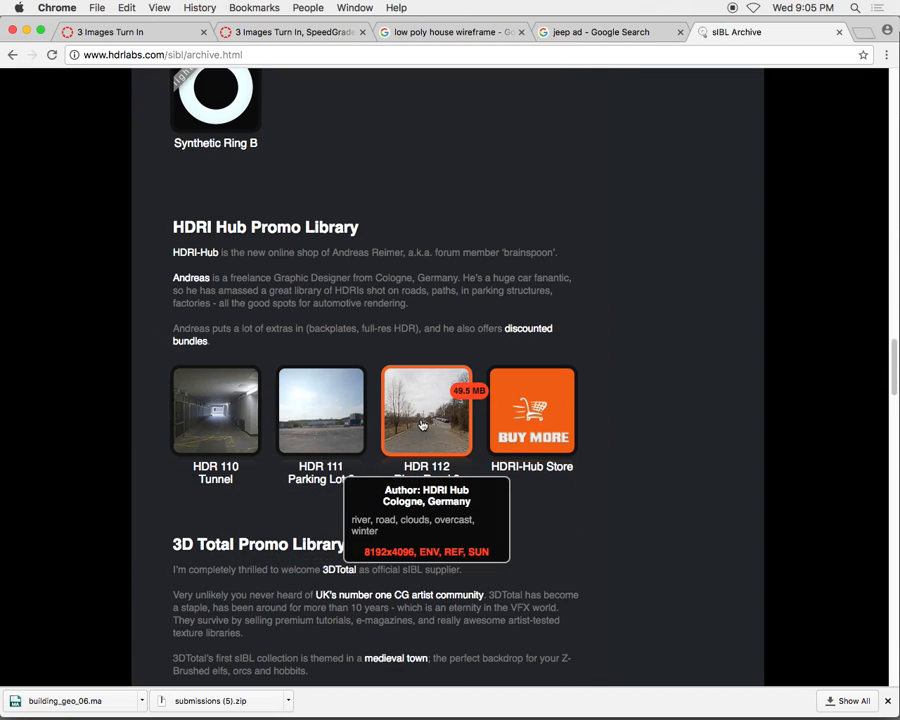
scroll(221, 423, down, 5)
scroll(221, 423, down, 3)
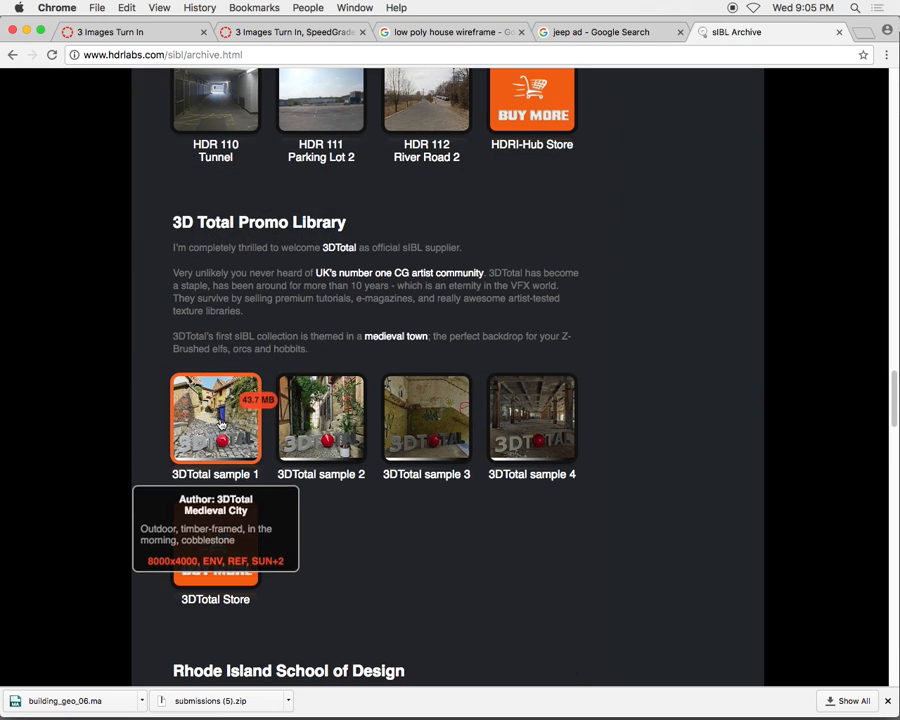
- Examine the Rhode Island School of Design, HDR Source and Dutch Skies sets further down the archive
scroll(410, 430, down, 2)
scroll(462, 420, down, 8)
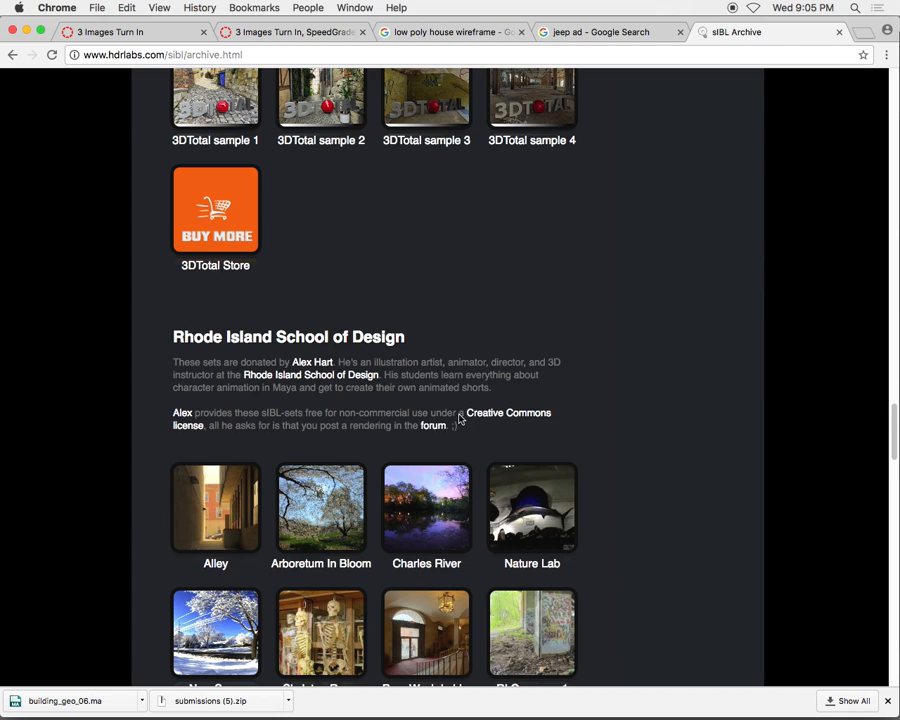
scroll(452, 418, down, 1)
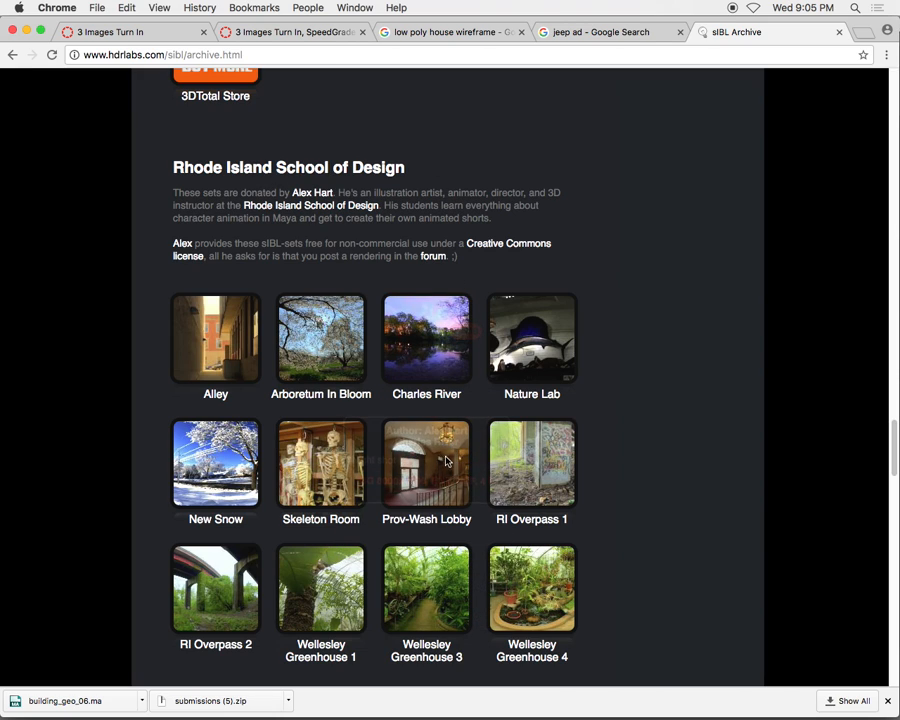
scroll(333, 518, up, 15)
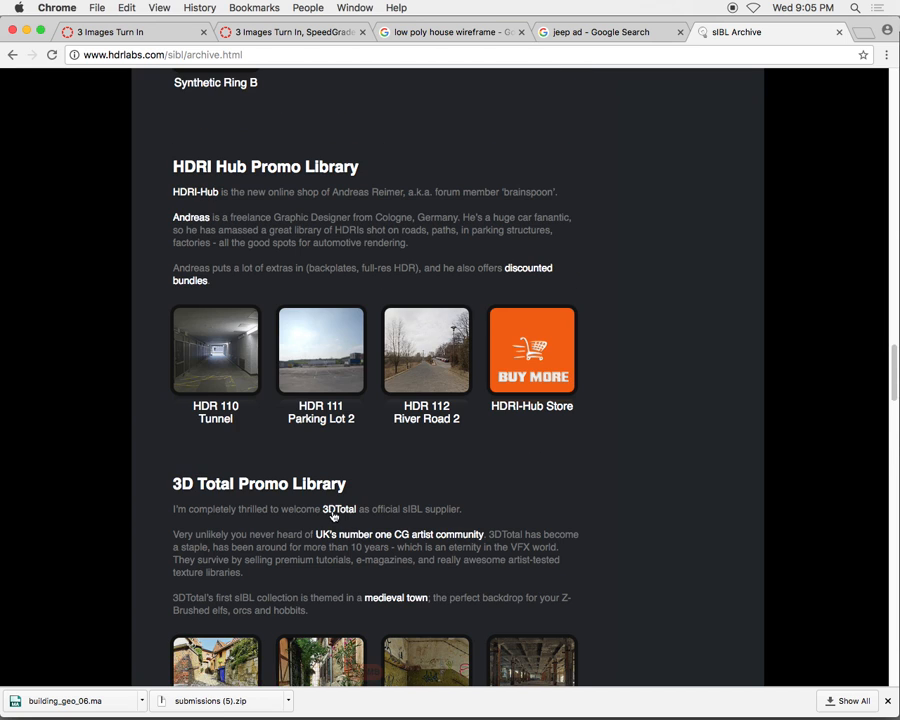
scroll(330, 511, down, 15)
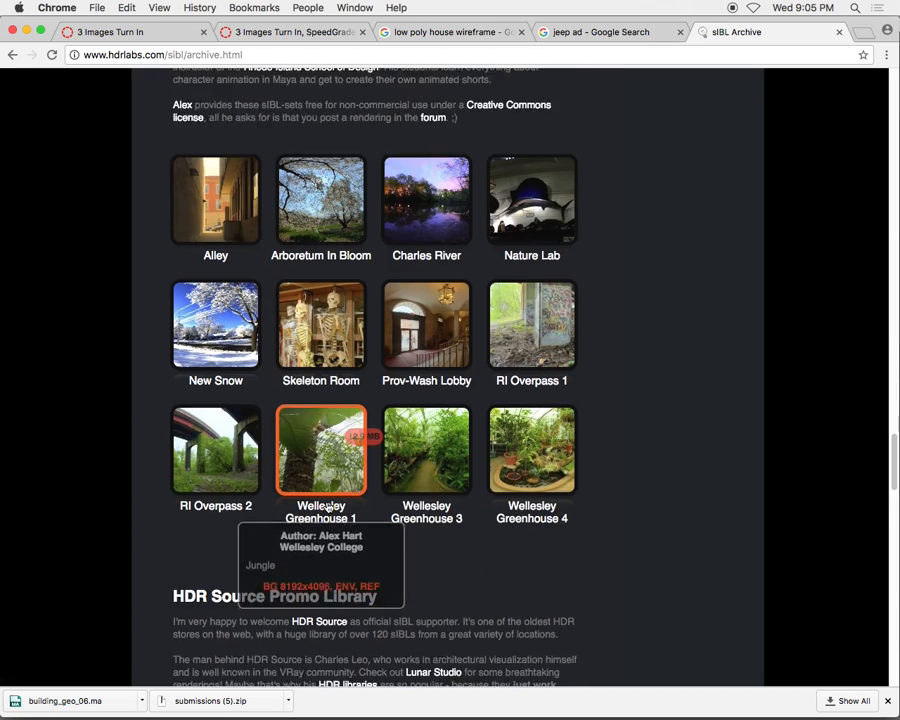
mouse_move(327, 507)
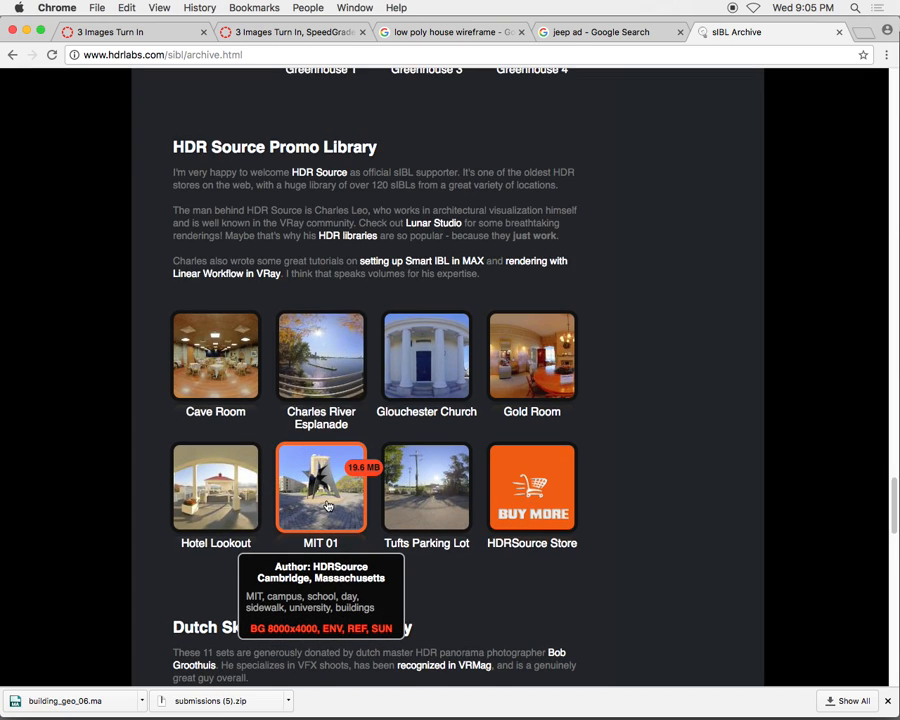
scroll(327, 505, down, 15)
scroll(327, 505, up, 3)
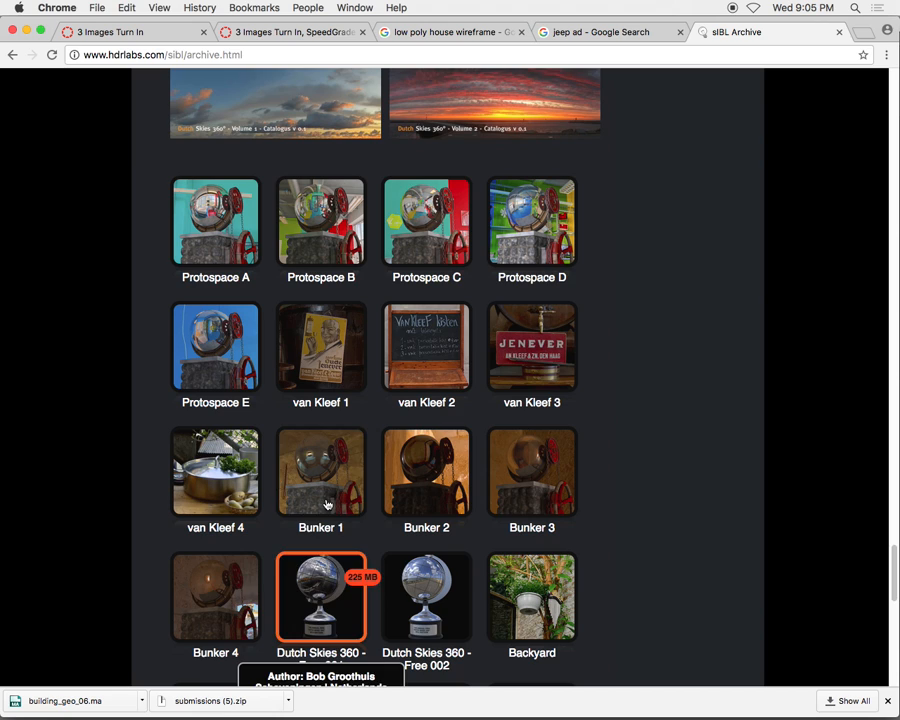
- Browse the sIBL Archive thumbnails and view the details of sets such as Bryant Park and Chelsea Stairs
scroll(327, 505, up, 3)
mouse_move(372, 408)
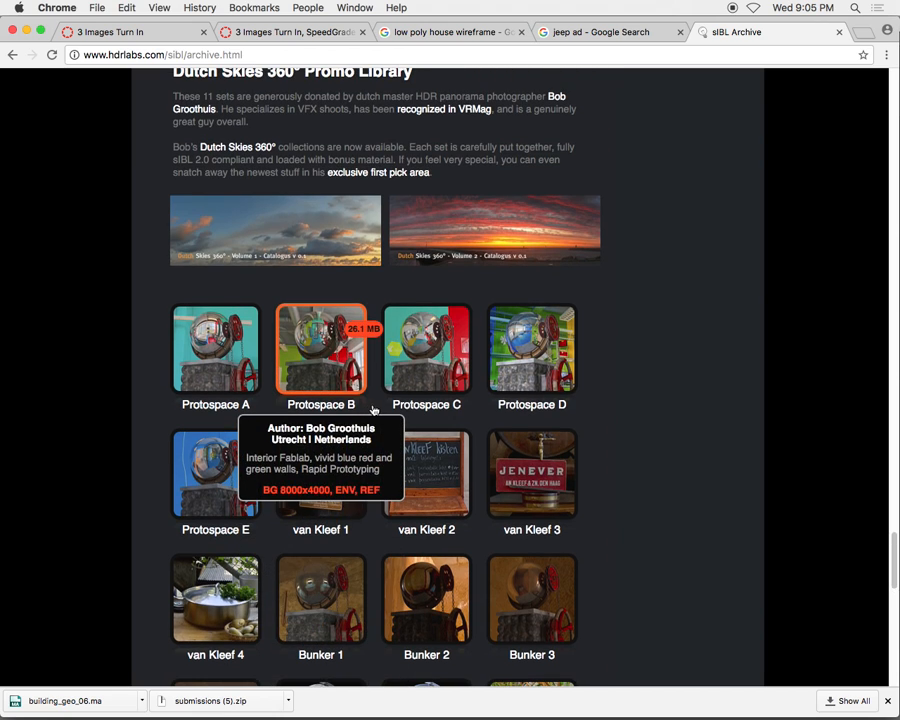
scroll(355, 507, down, 20)
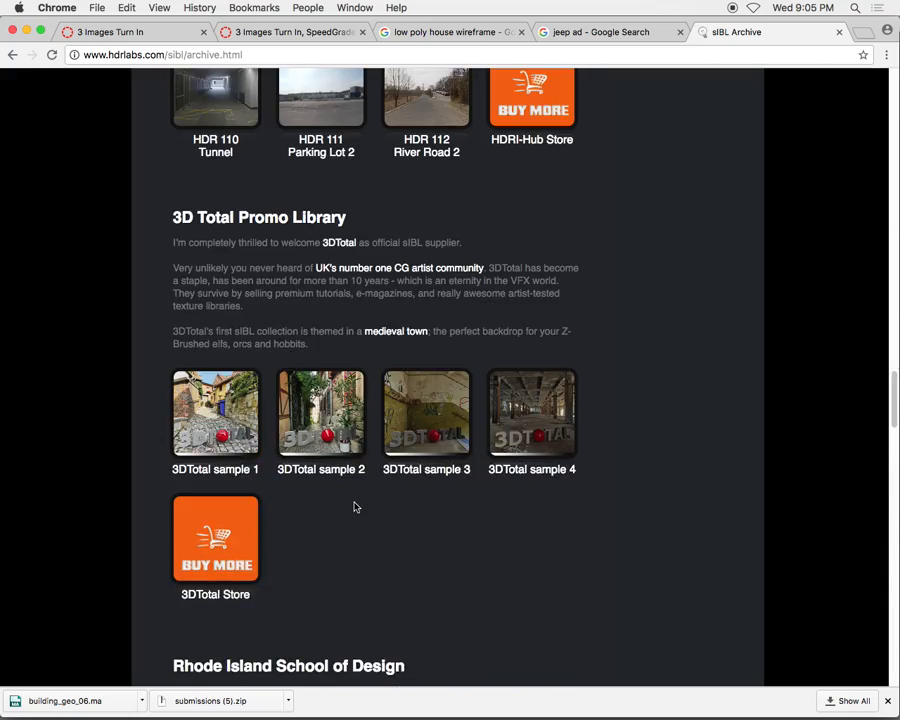
scroll(355, 507, up, 20)
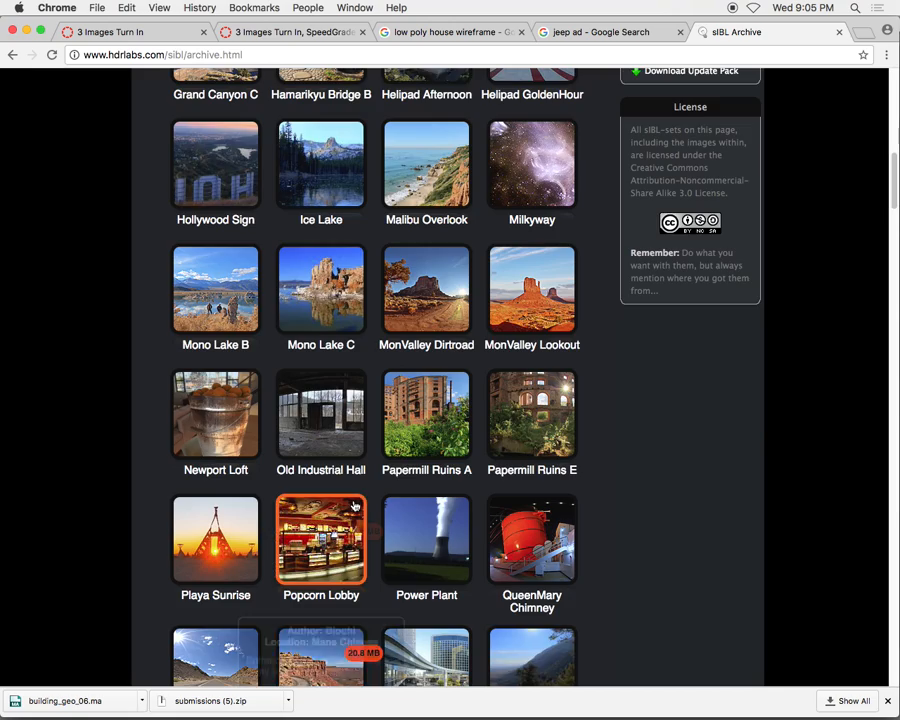
scroll(353, 505, up, 10)
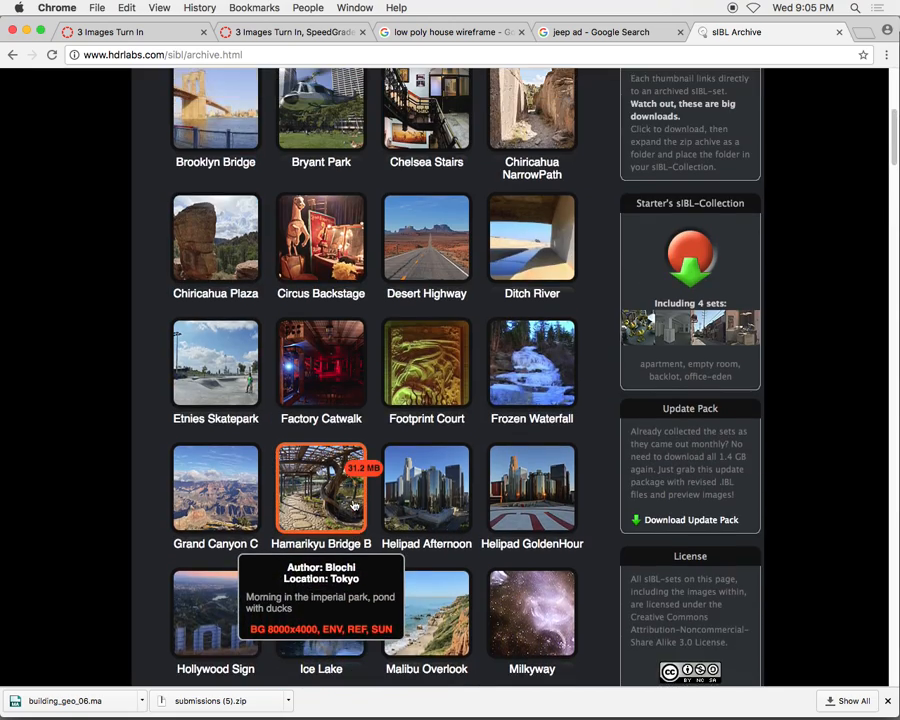
scroll(353, 505, up, 5)
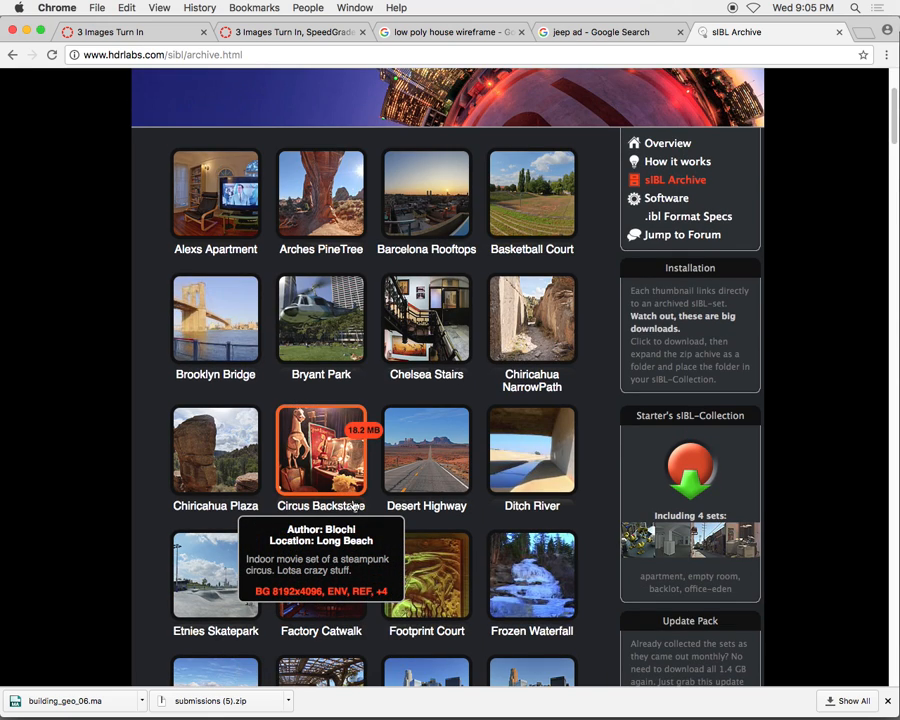
scroll(353, 507, up, 2)
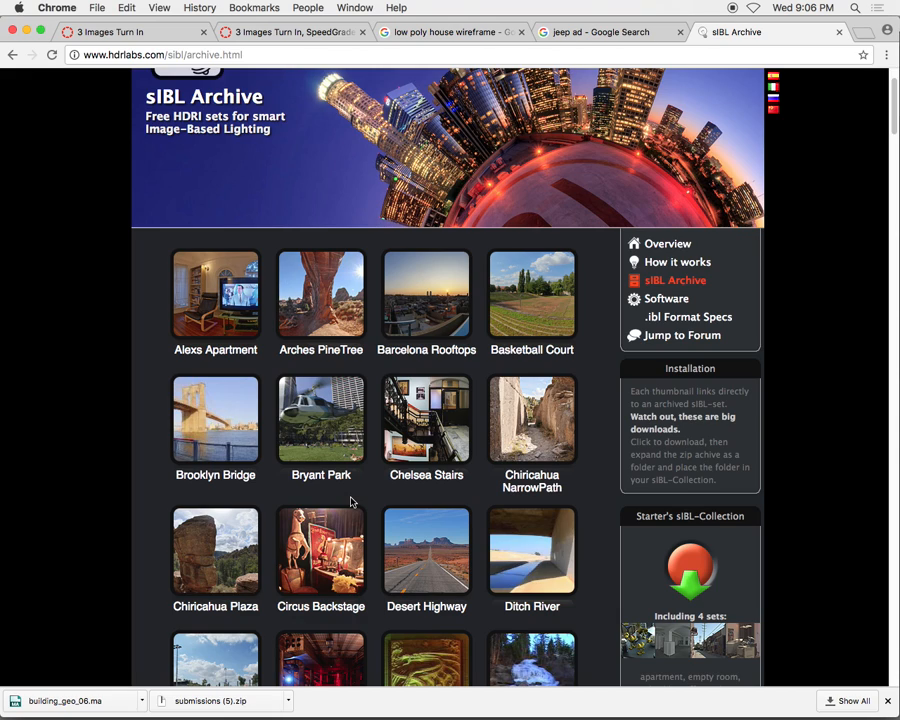
mouse_move(314, 430)
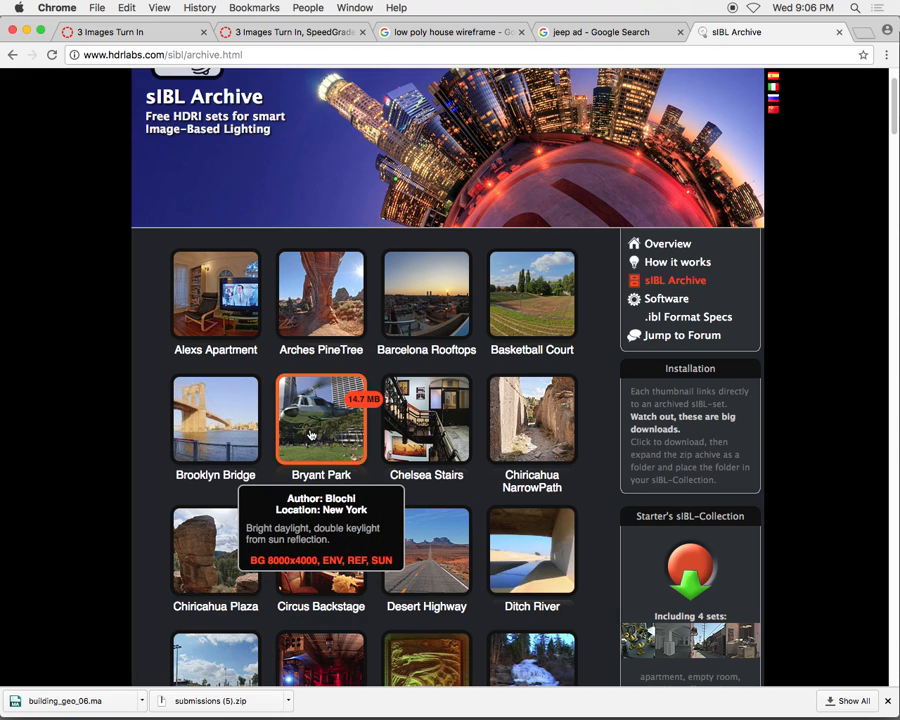
mouse_move(538, 427)
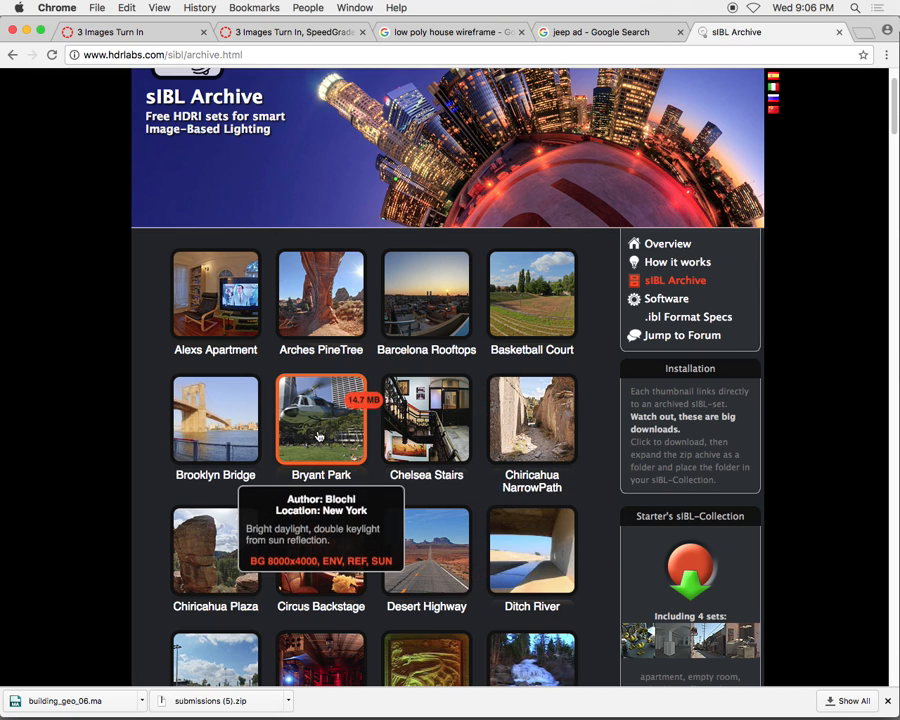
mouse_move(413, 433)
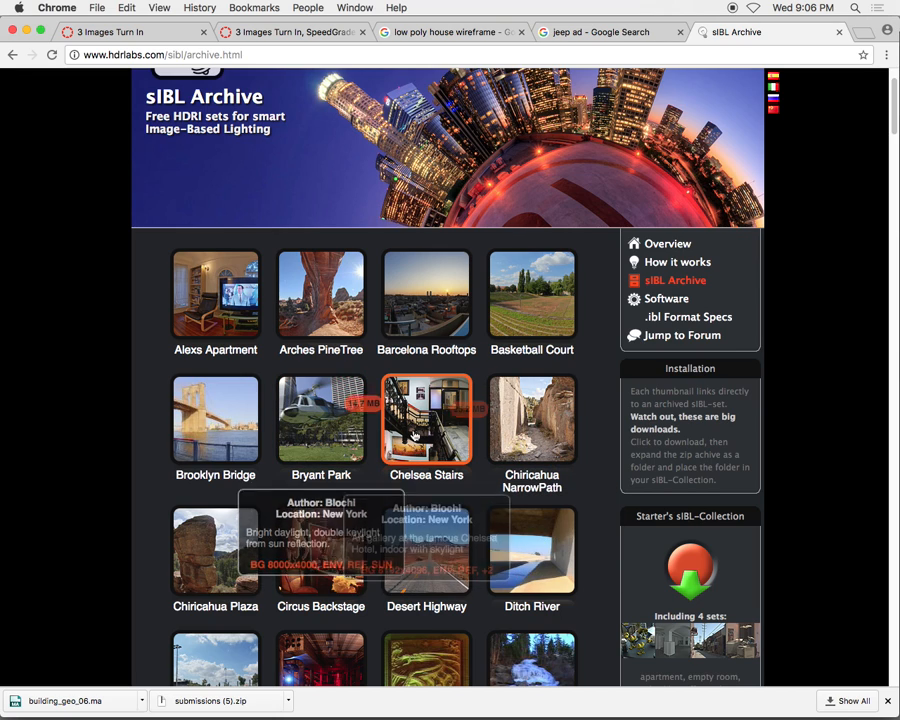
- Download the Bryant Park HDRI set and reveal Bryant_Park.zip in Finder
click(318, 420)
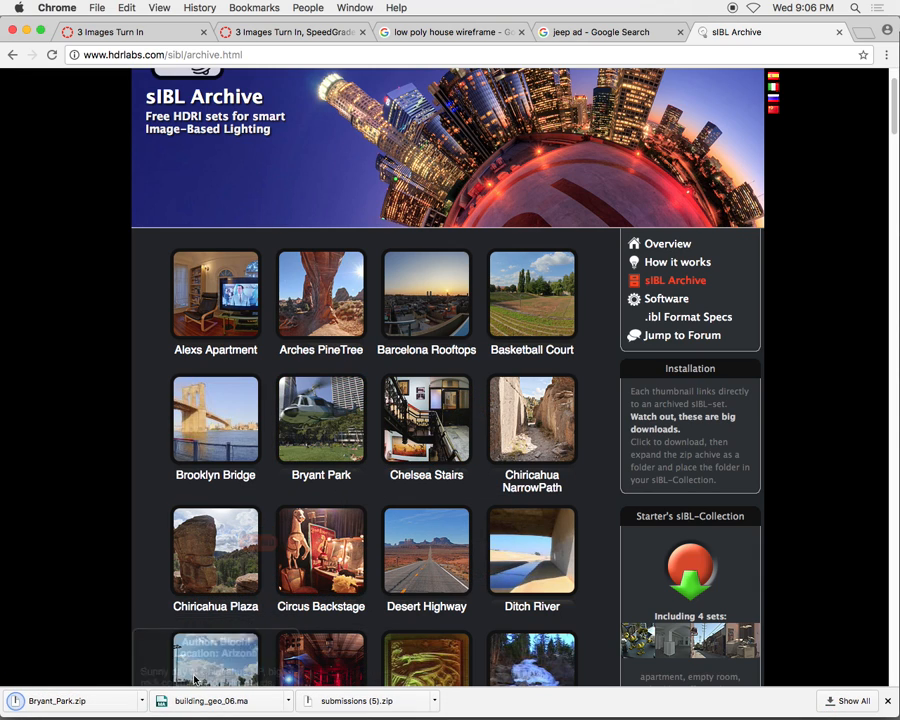
click(142, 701)
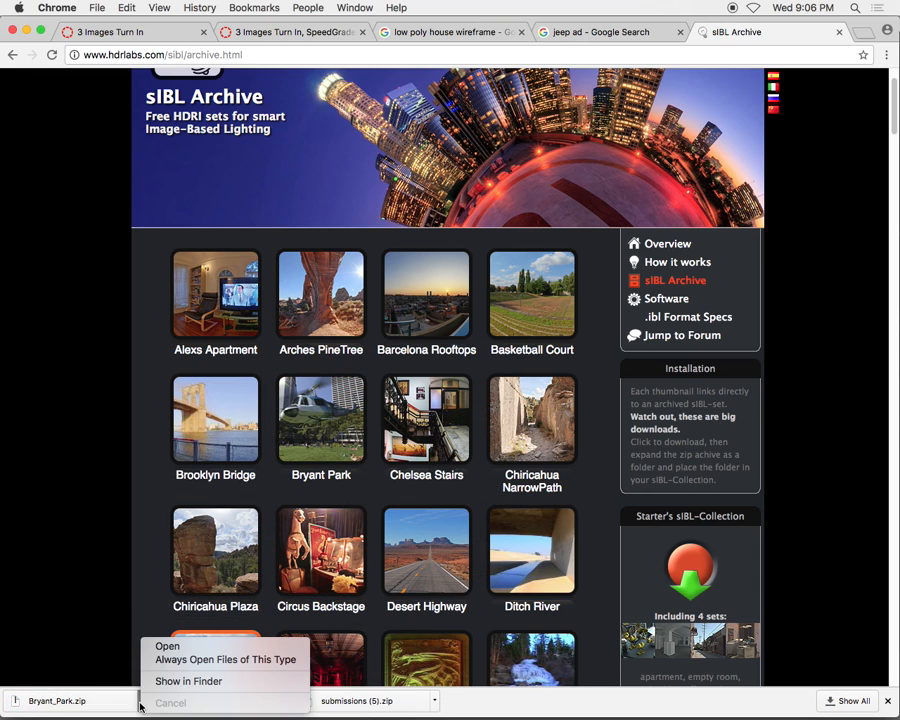
click(180, 679)
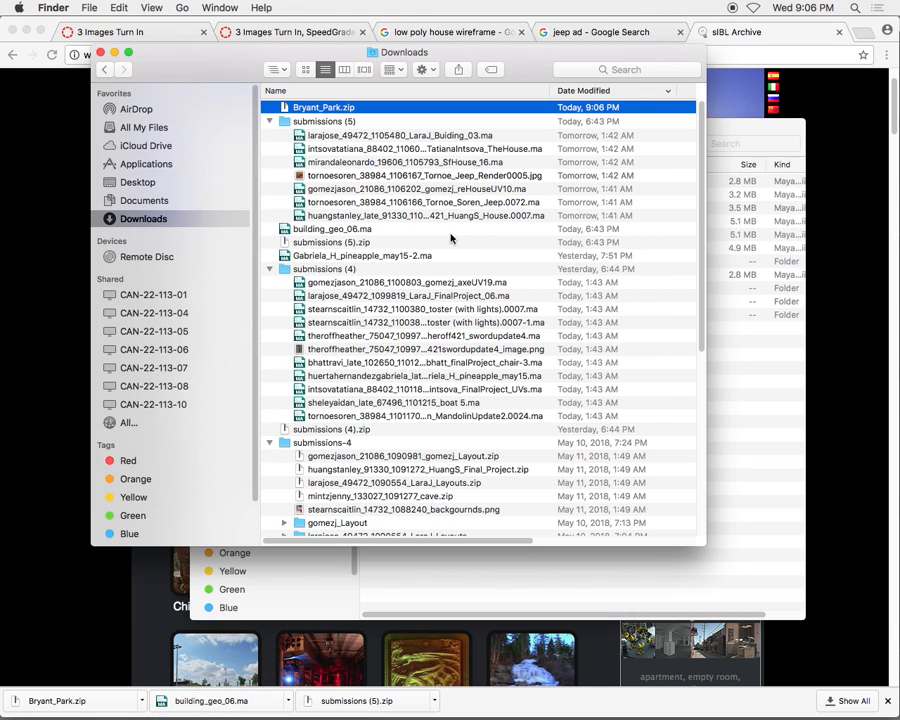
- Extract Bryant_Park.zip with Archive Utility and expand the Bryant_Park folder in Downloads
right_click(303, 110)
mouse_move(385, 130)
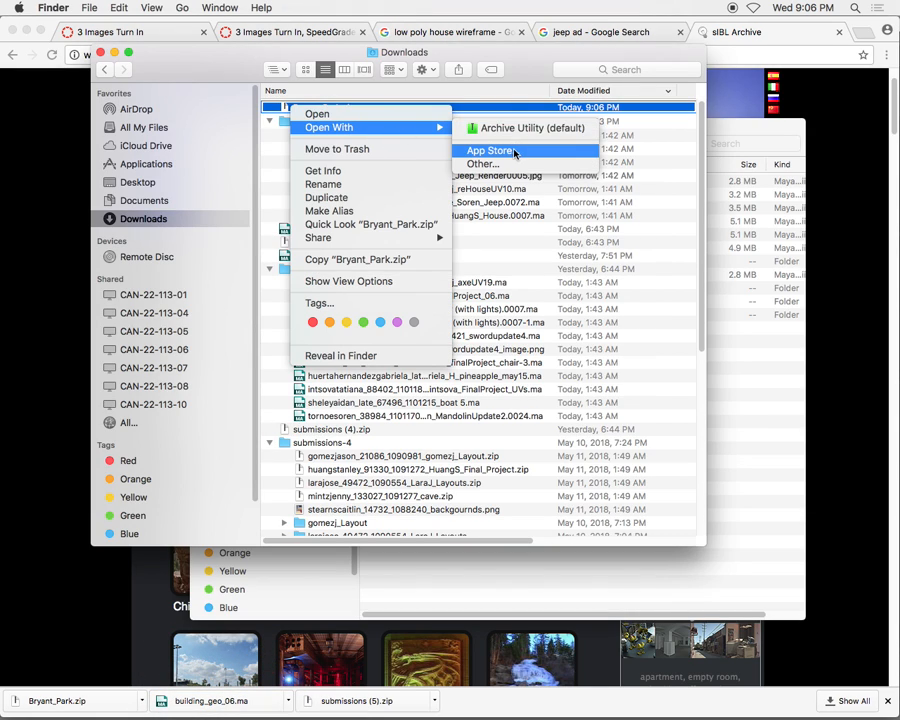
click(515, 129)
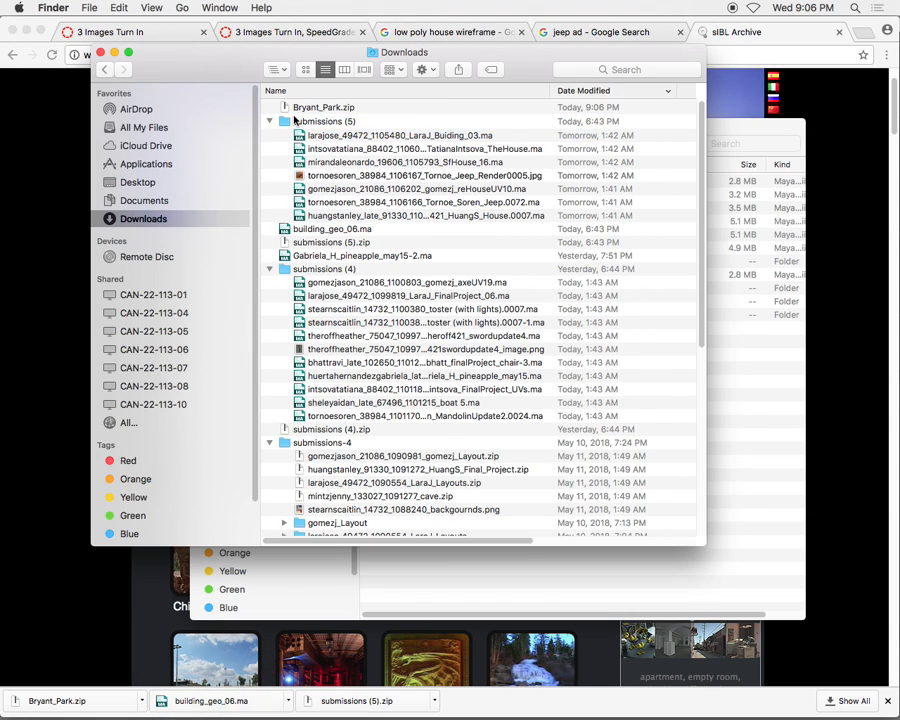
key(Right)
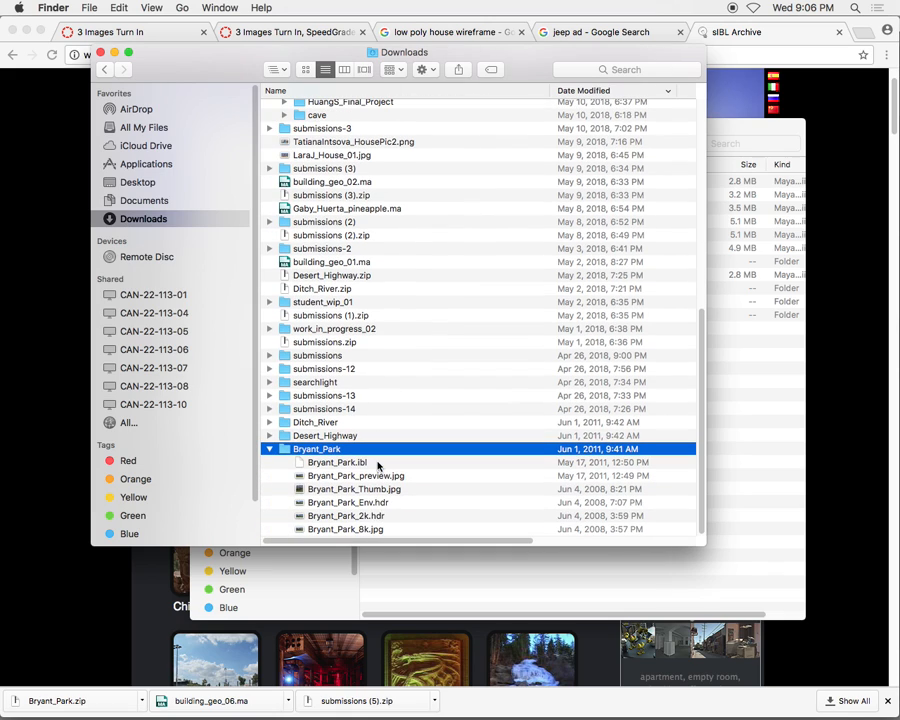
- Look through the extracted Bryant Park files, from the .ibl file to the 2k HDR image
click(372, 463)
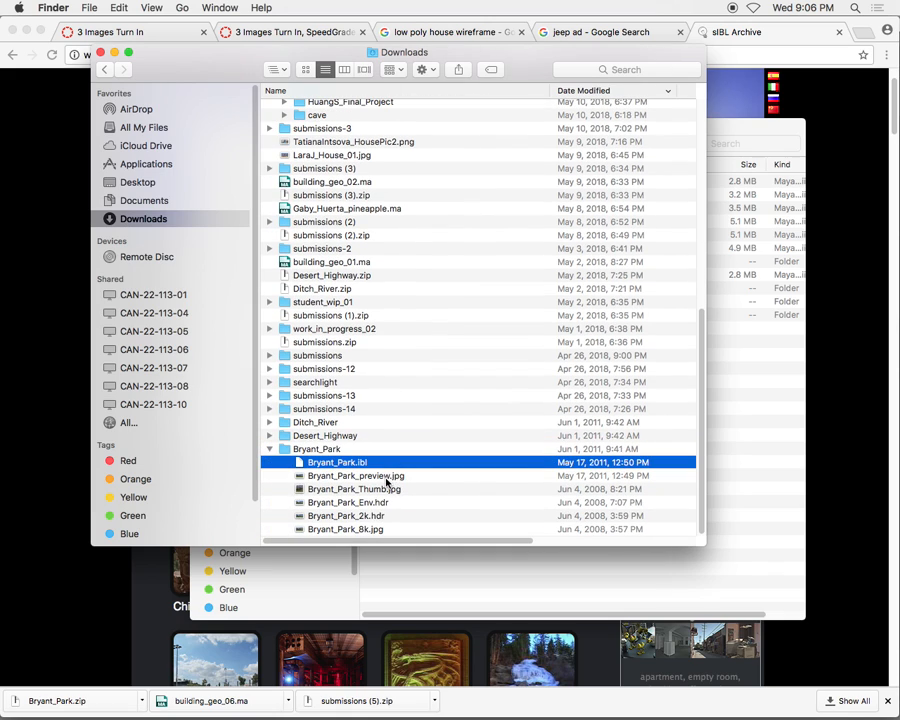
click(386, 477)
click(384, 489)
click(394, 503)
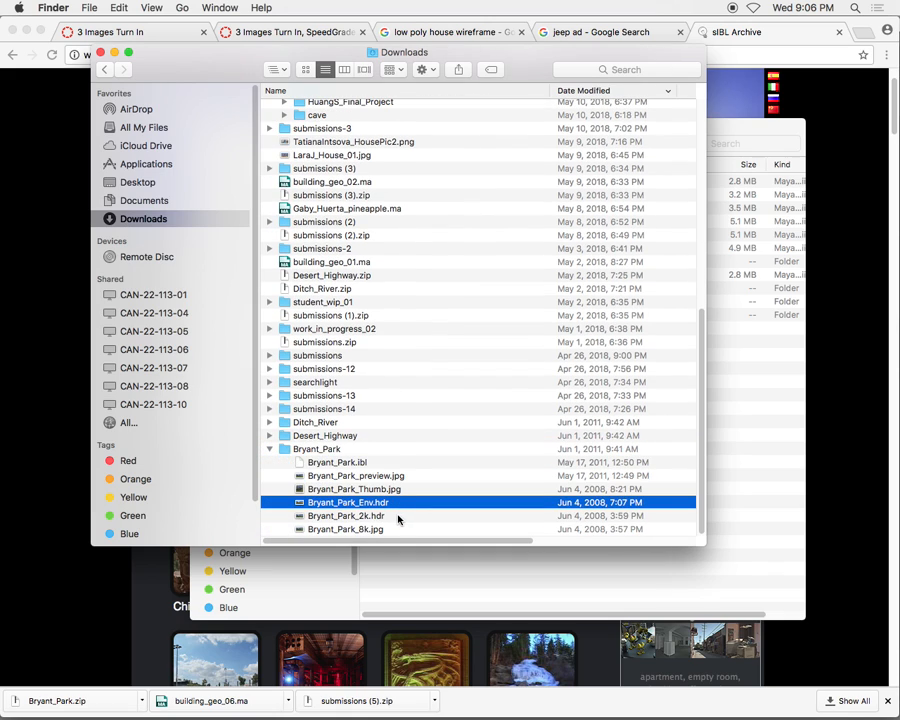
click(396, 516)
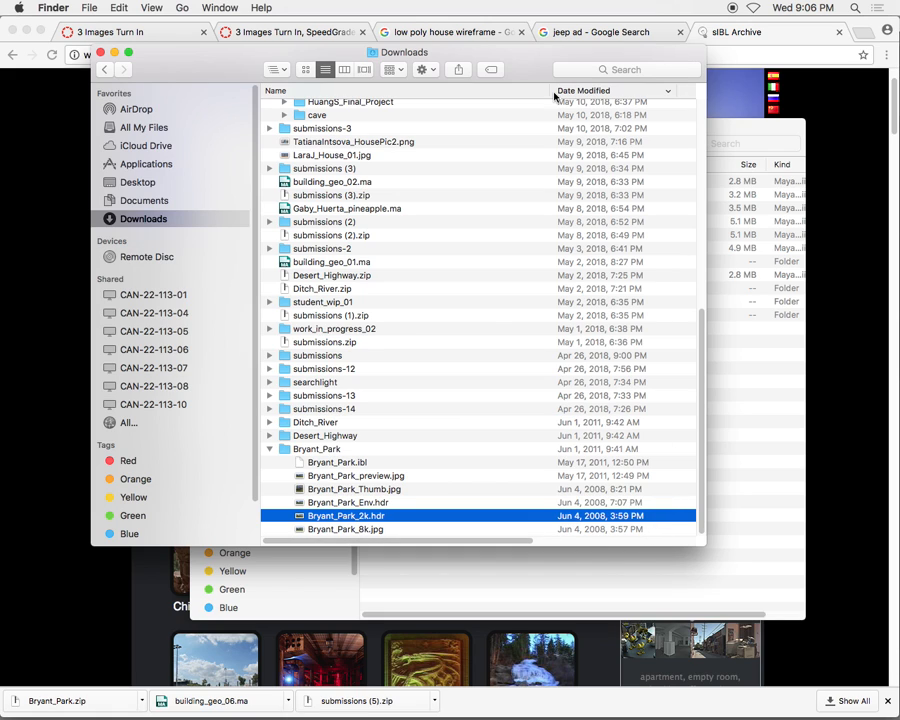
- Narrow the Name column to show the file sizes and compare Bryant_Park_Env.hdr with Bryant_Park_2k.hdr
drag(552, 92, 426, 104)
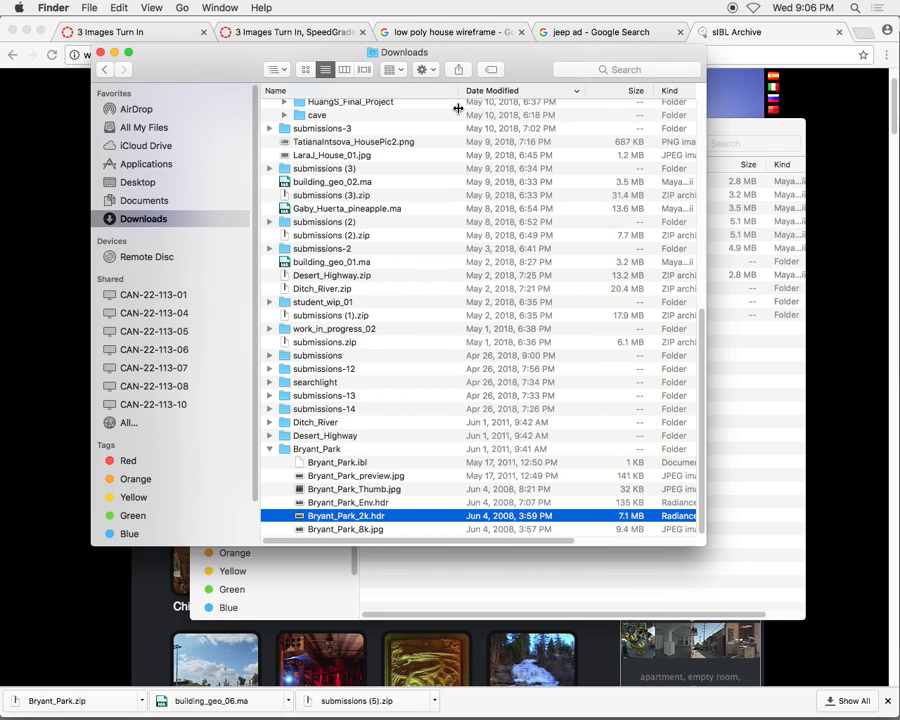
click(369, 503)
click(369, 516)
click(368, 505)
click(368, 517)
click(396, 504)
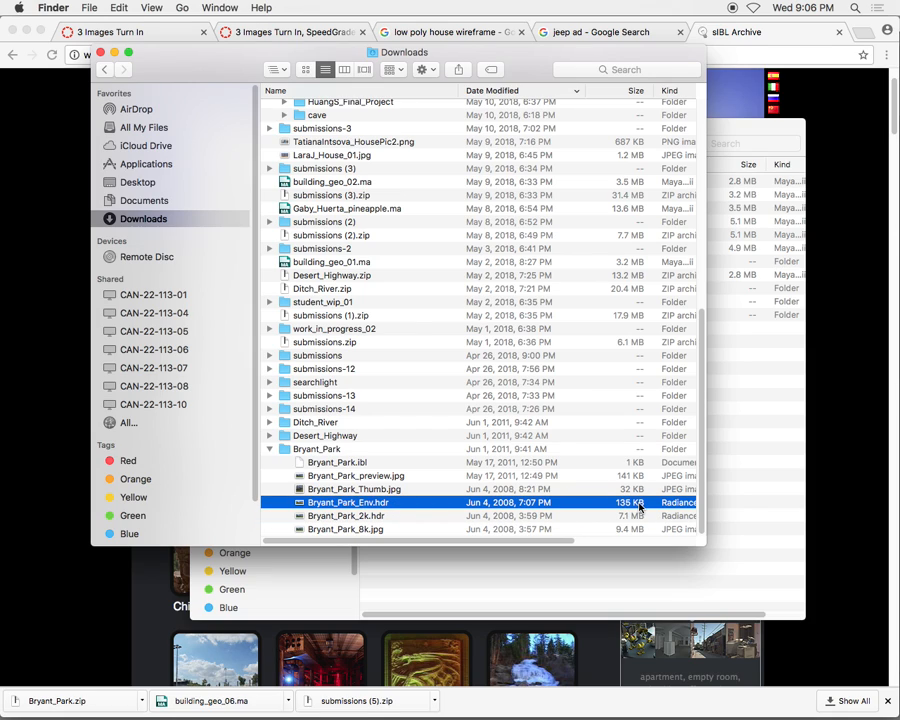
click(410, 516)
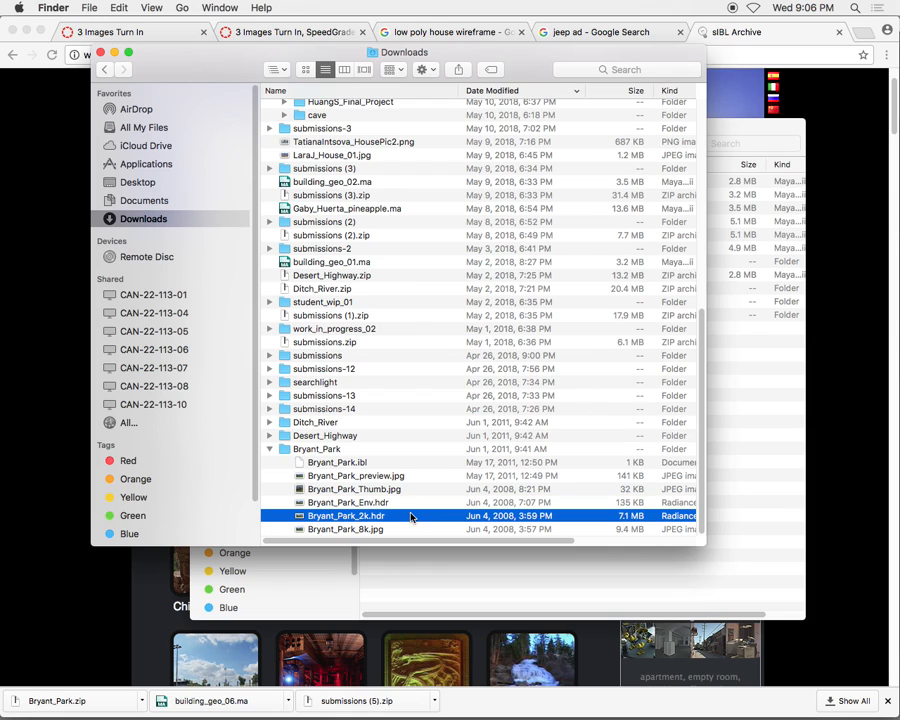
click(408, 504)
click(407, 514)
click(401, 504)
click(404, 516)
click(401, 503)
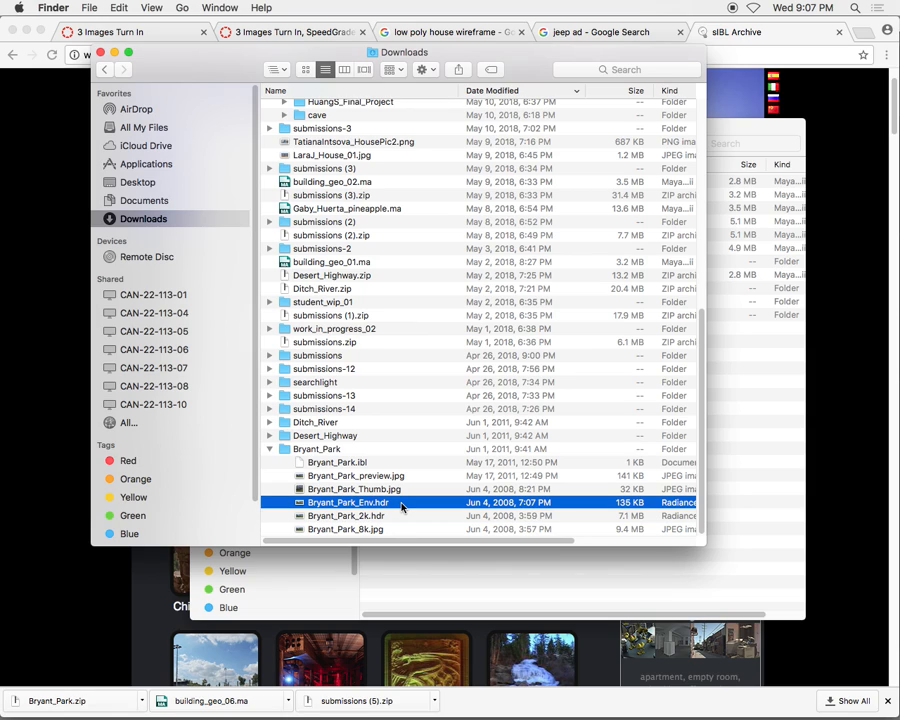
click(405, 517)
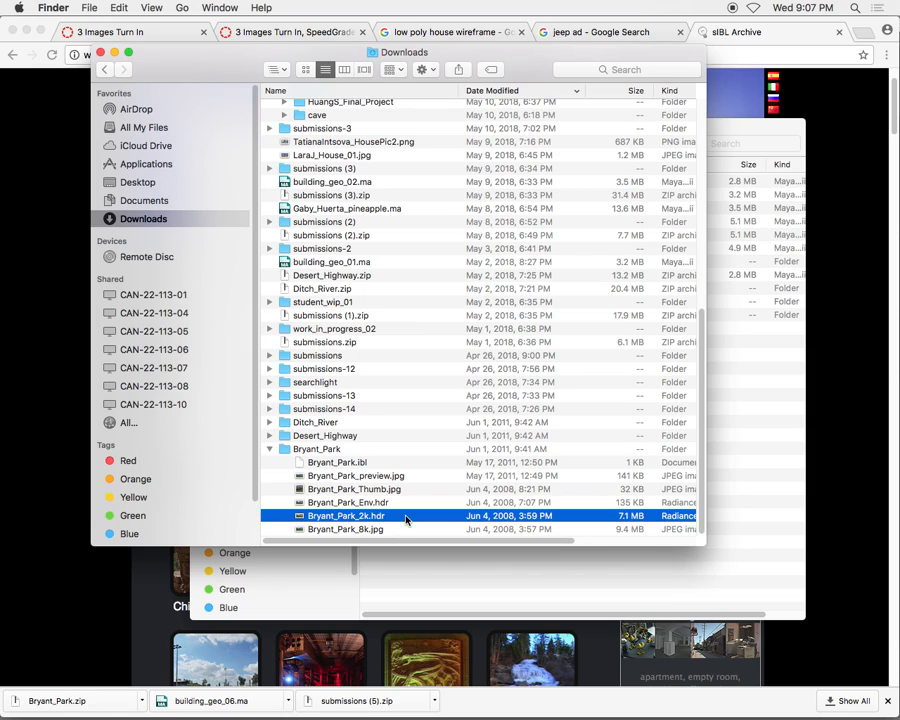
click(401, 504)
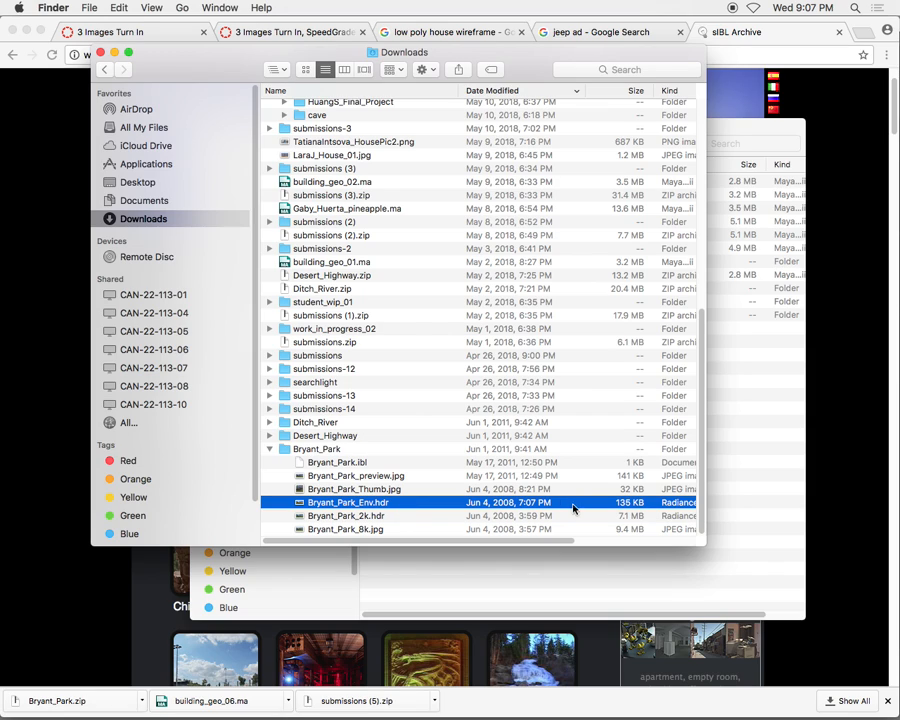
click(410, 516)
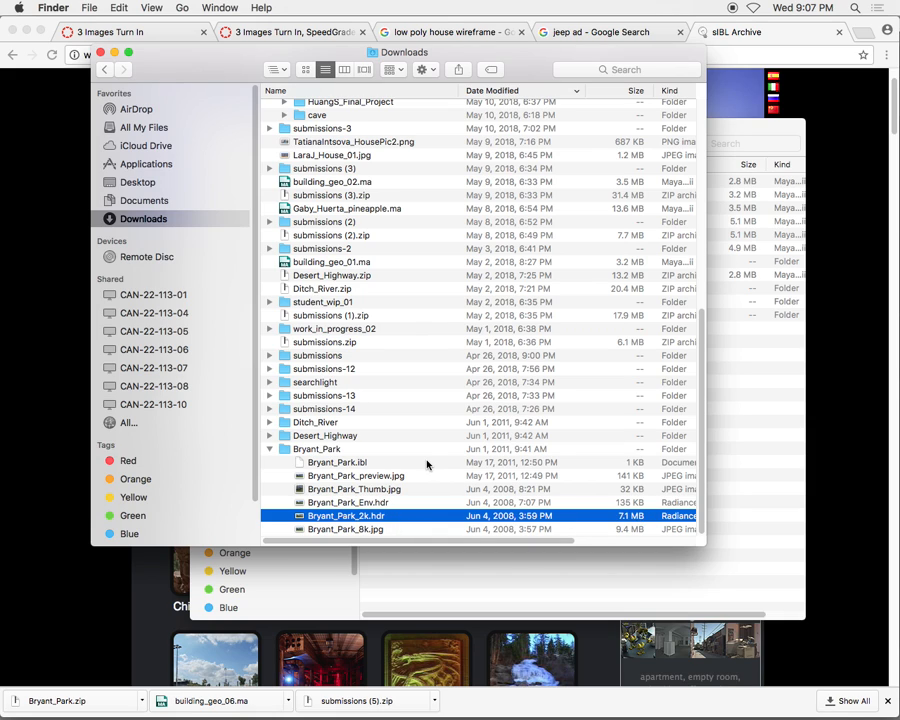
- Bring up the Finder window showing scenes, switch it to column view, and show the tall_house project's sourceimages folder
click(742, 129)
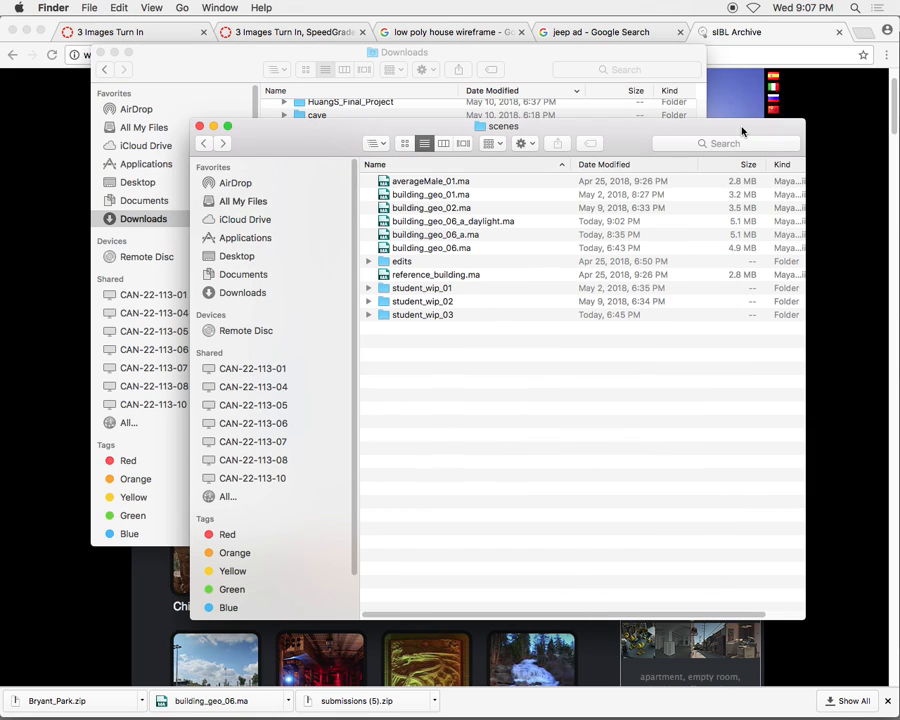
click(404, 143)
click(424, 143)
click(443, 143)
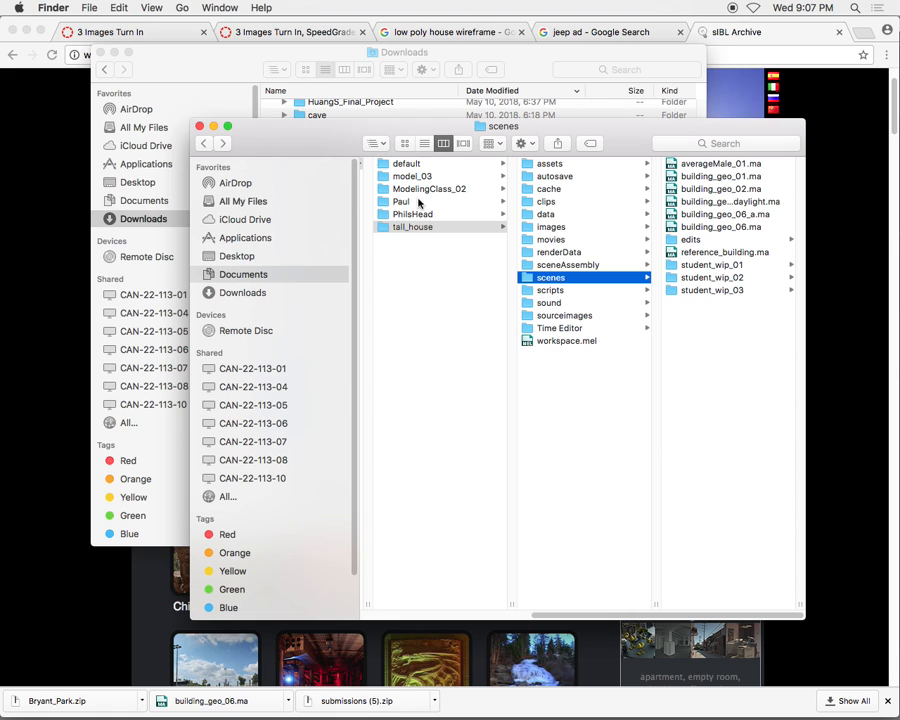
click(583, 318)
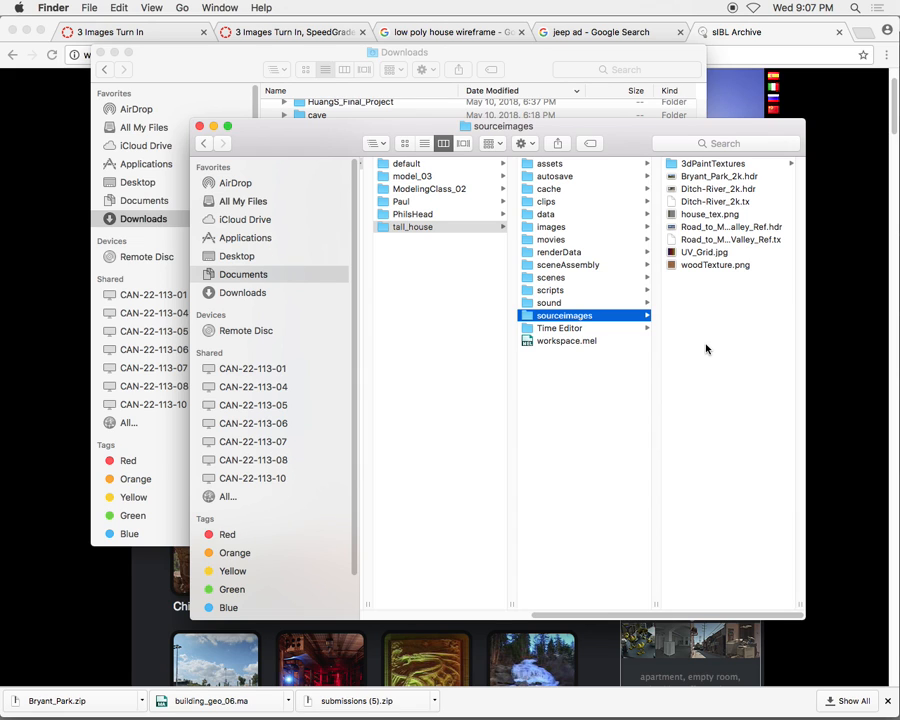
- Switch to Maya and create a Sky shader as the environment background in the Arnold render settings
key(super+Tab)
key(super+Tab)
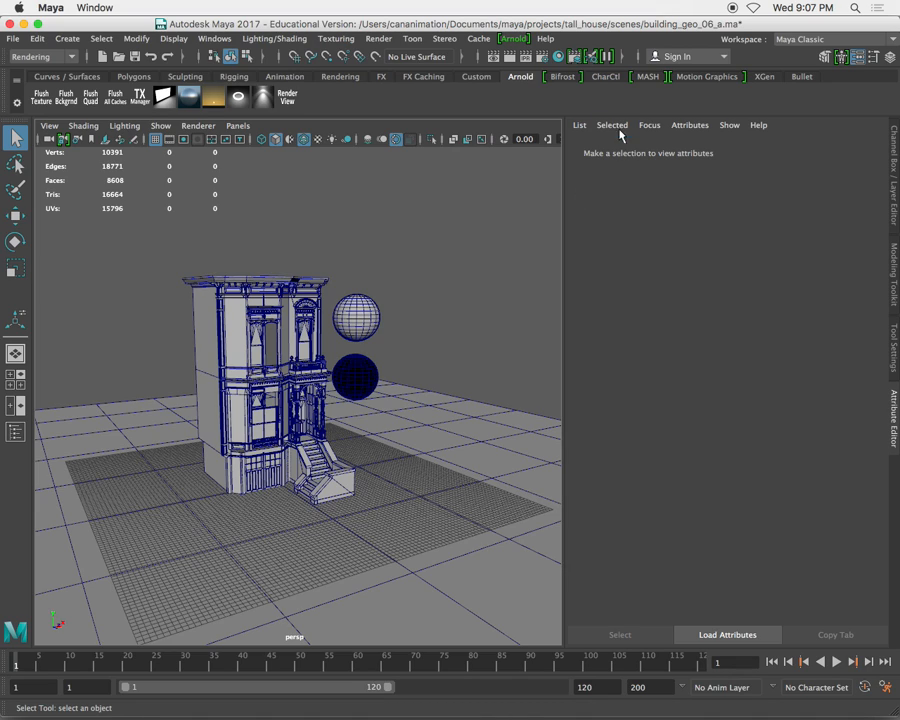
click(543, 57)
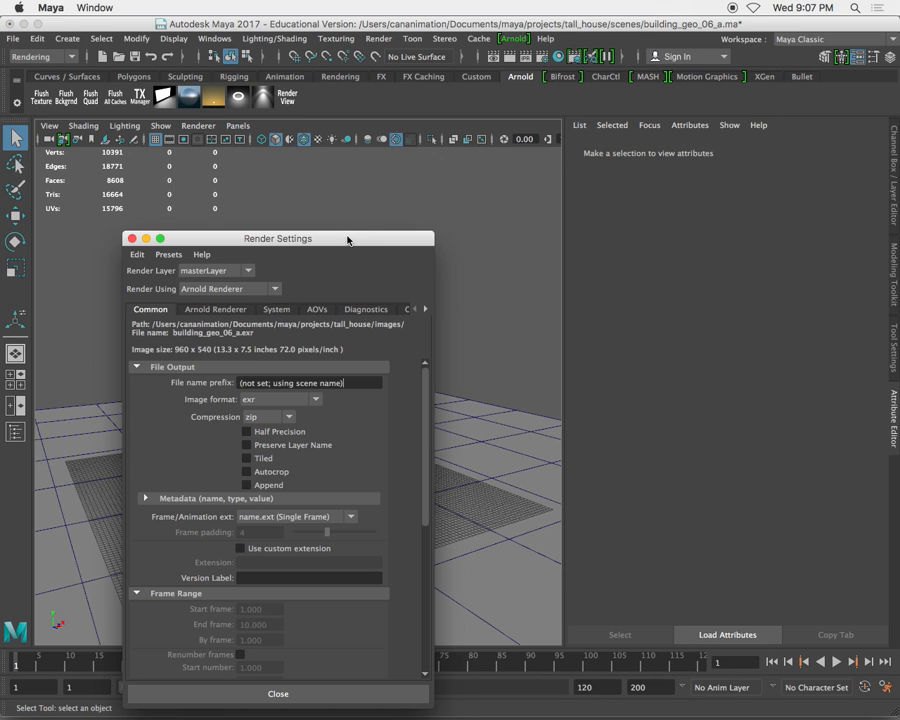
drag(349, 247, 395, 177)
click(275, 248)
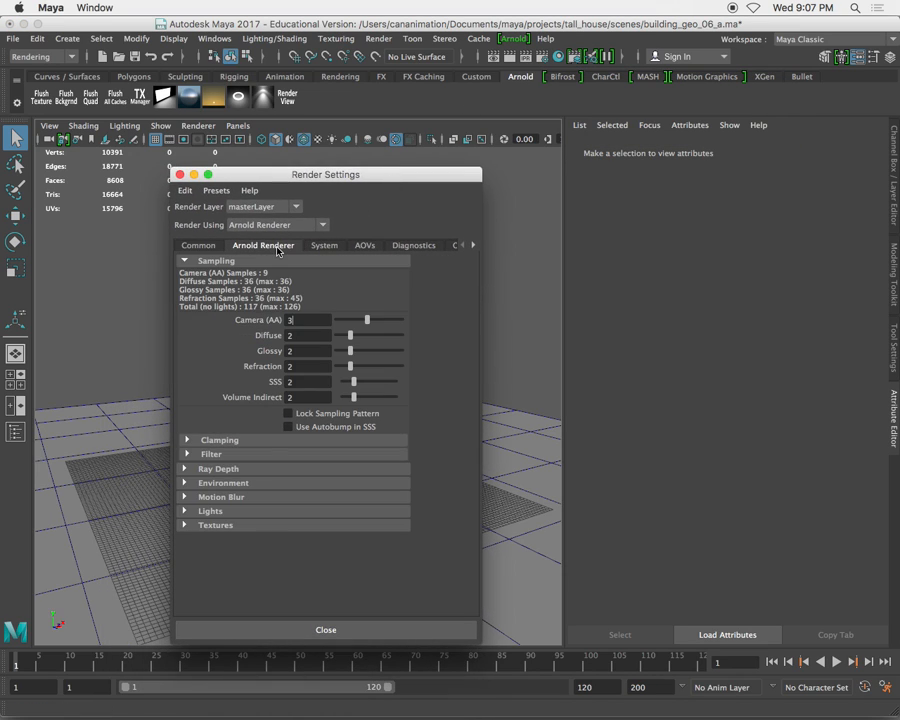
click(184, 484)
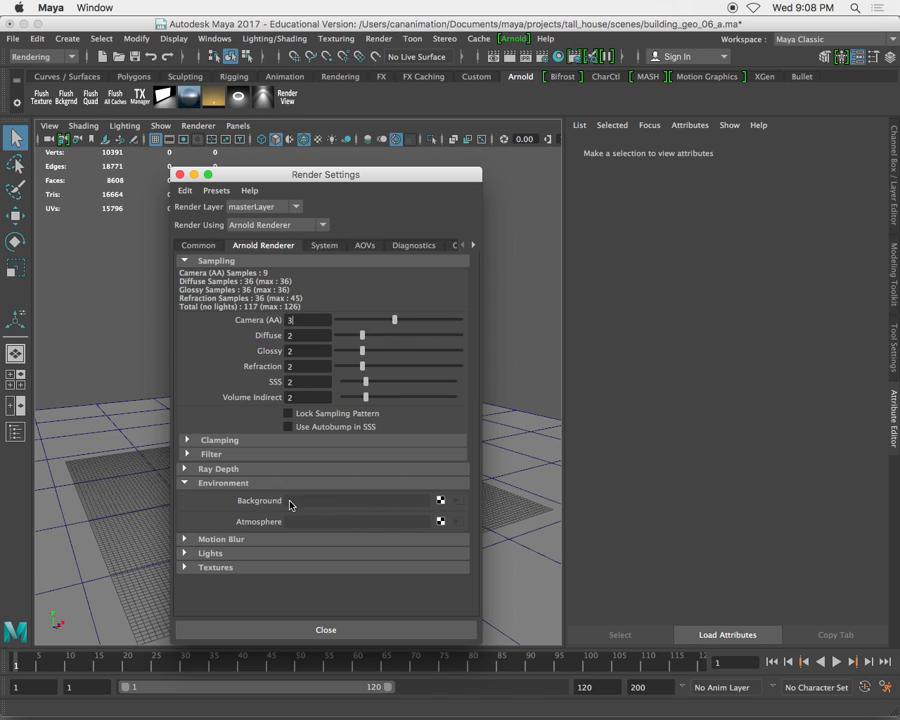
click(441, 501)
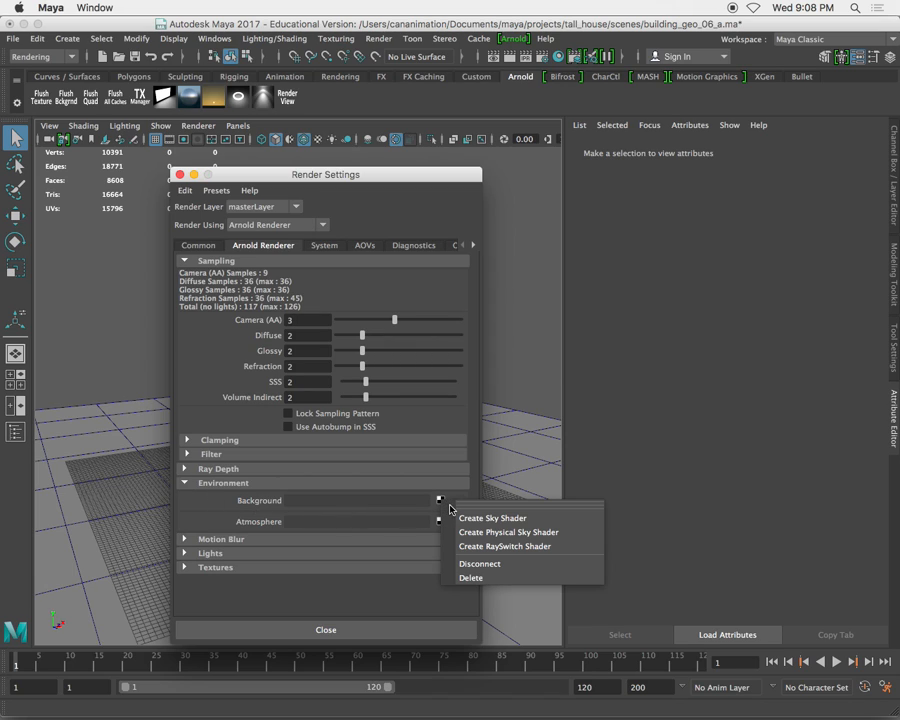
click(565, 523)
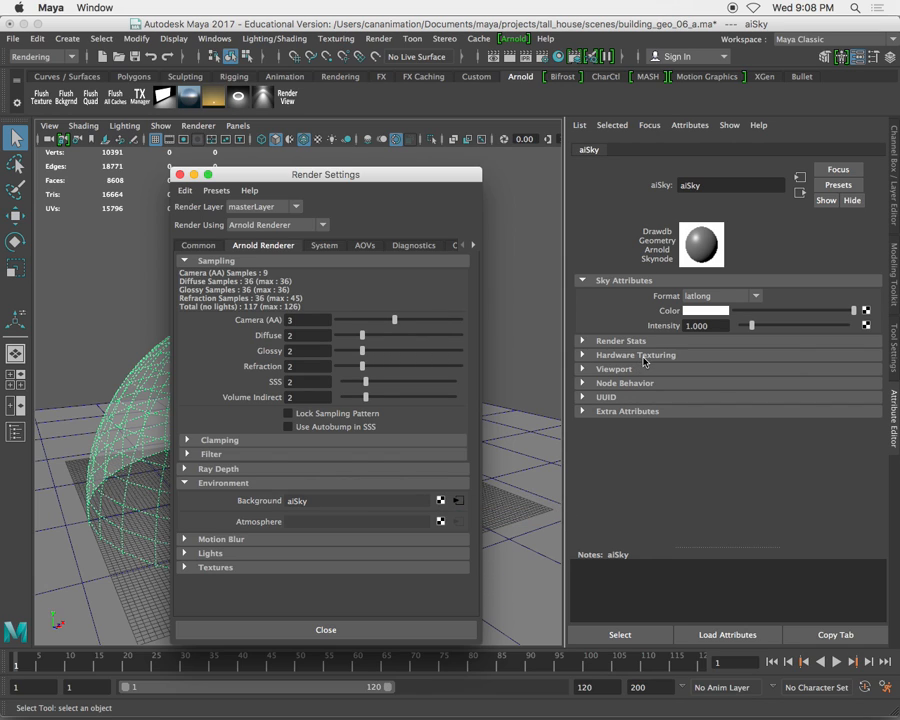
- Map a File texture with Bryant_Park_2k.hdr to the aiSky color and close the render settings
click(867, 314)
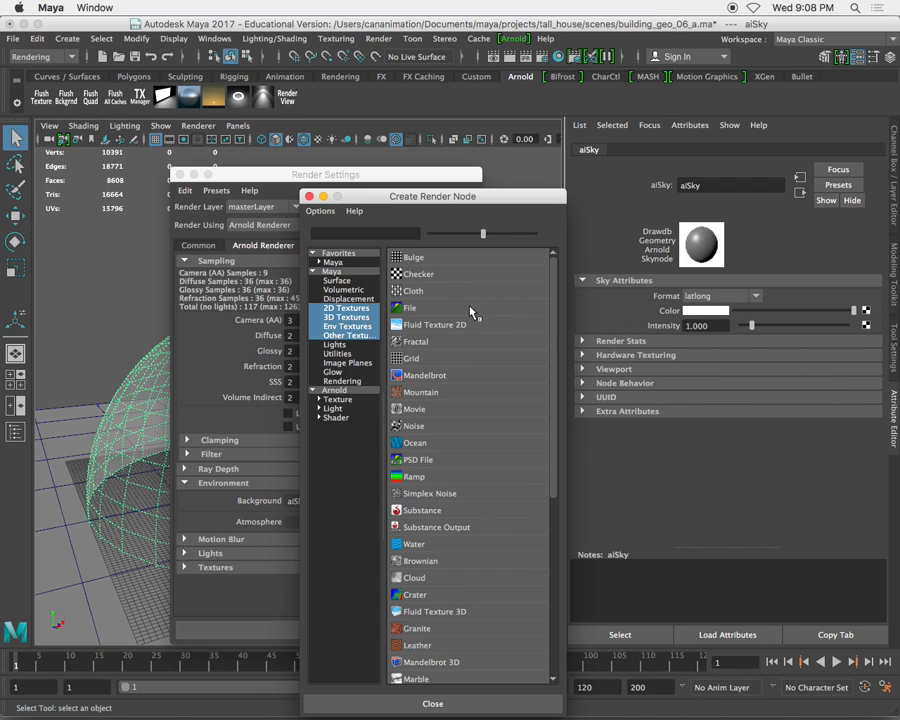
click(419, 311)
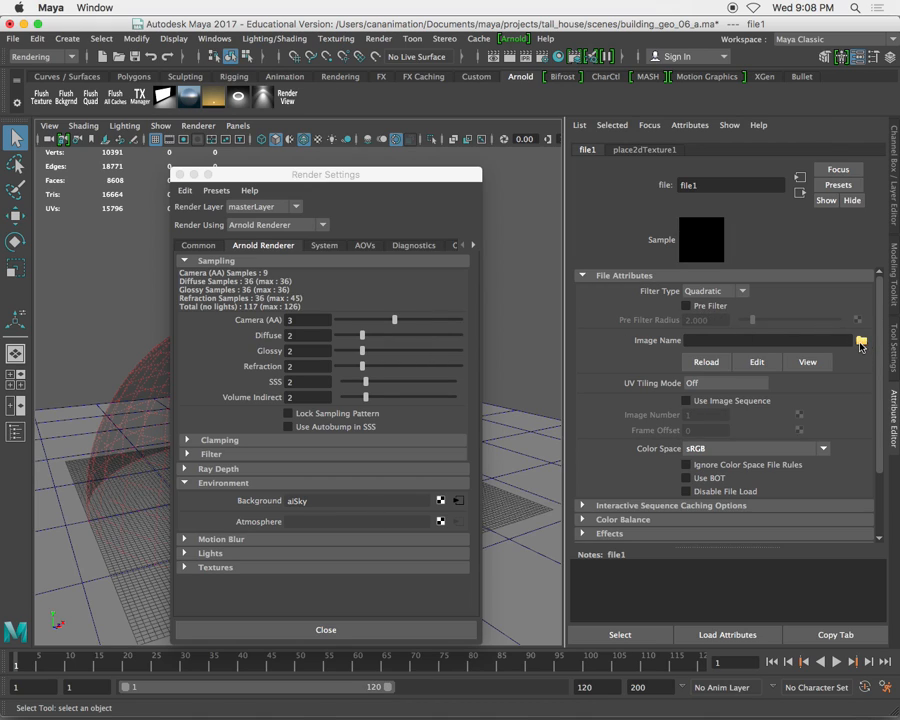
click(861, 342)
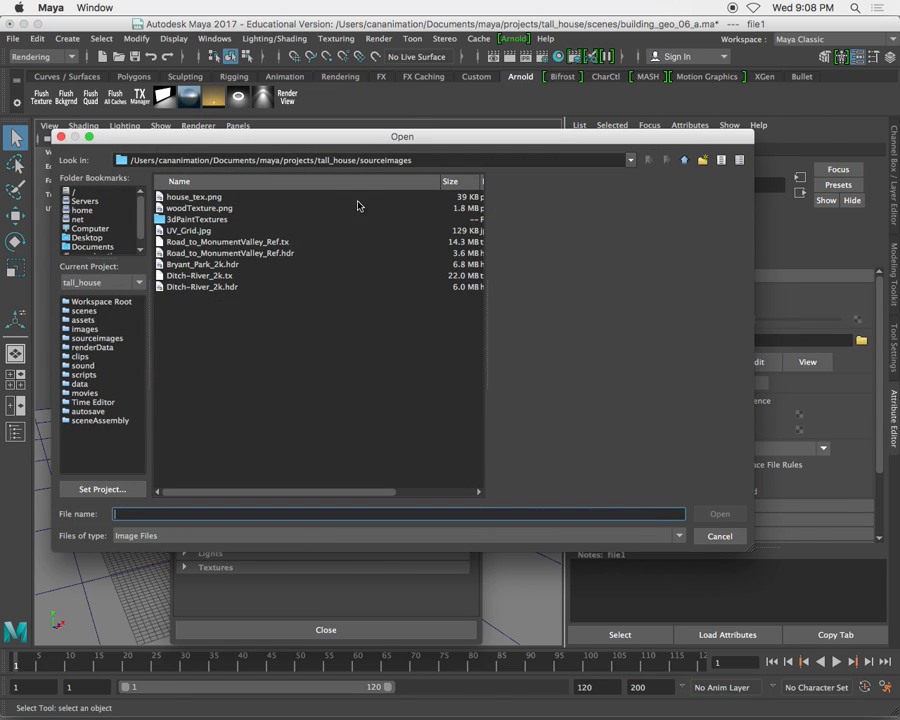
click(201, 264)
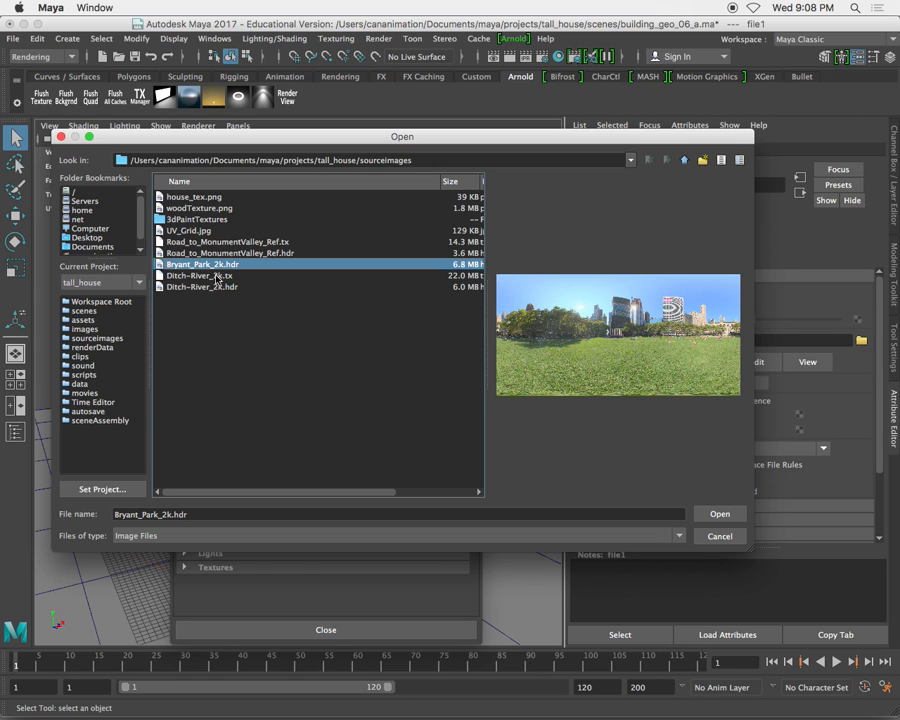
click(719, 513)
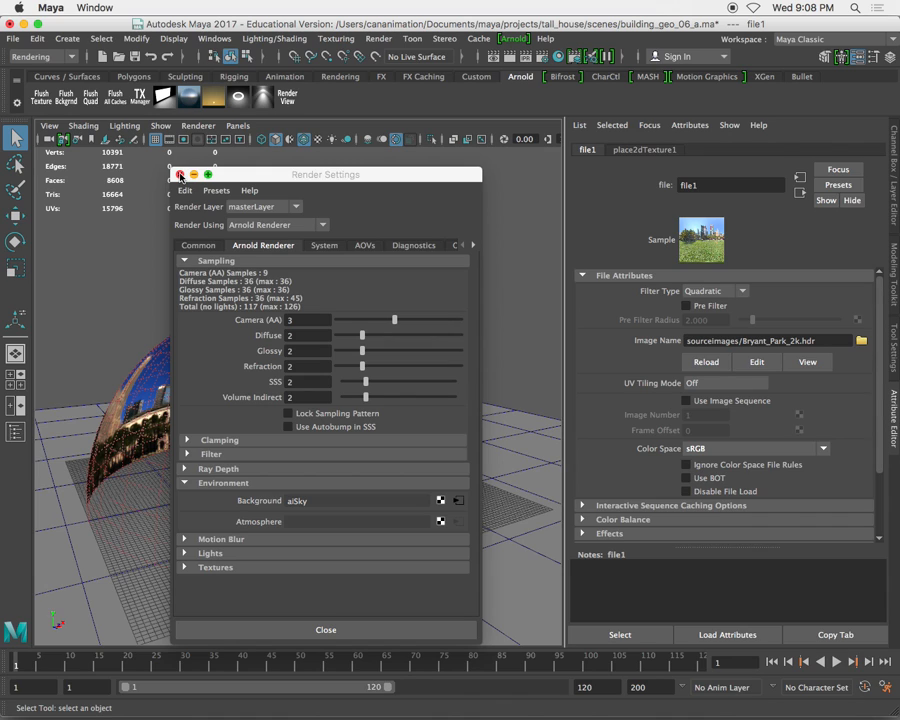
click(180, 175)
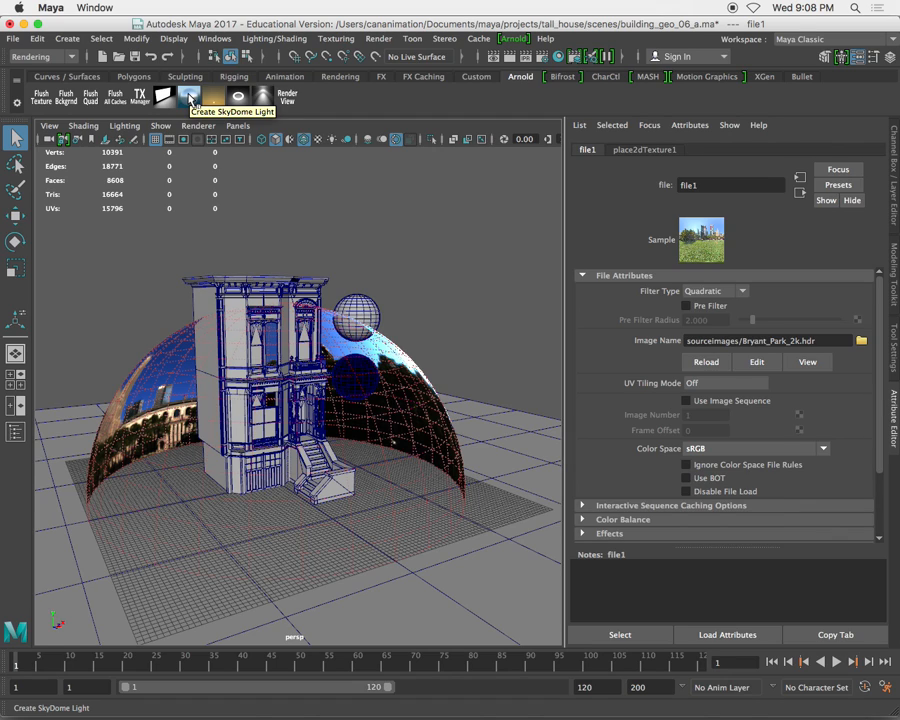
- Create an Arnold SkyDome light and map its color with a File texture using Bryant_Park_2k.hdr
click(189, 99)
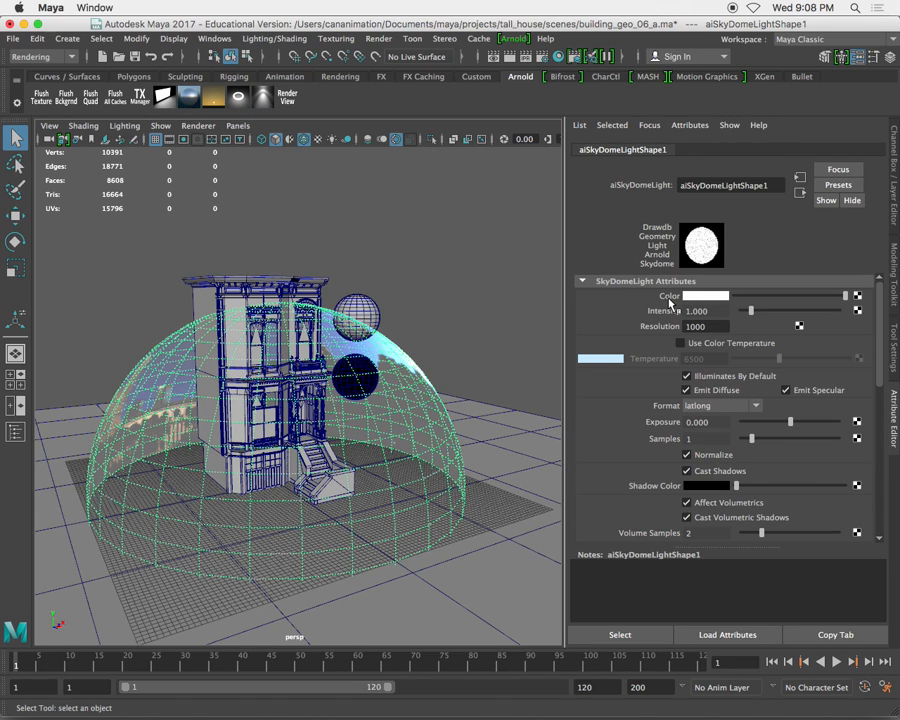
click(857, 297)
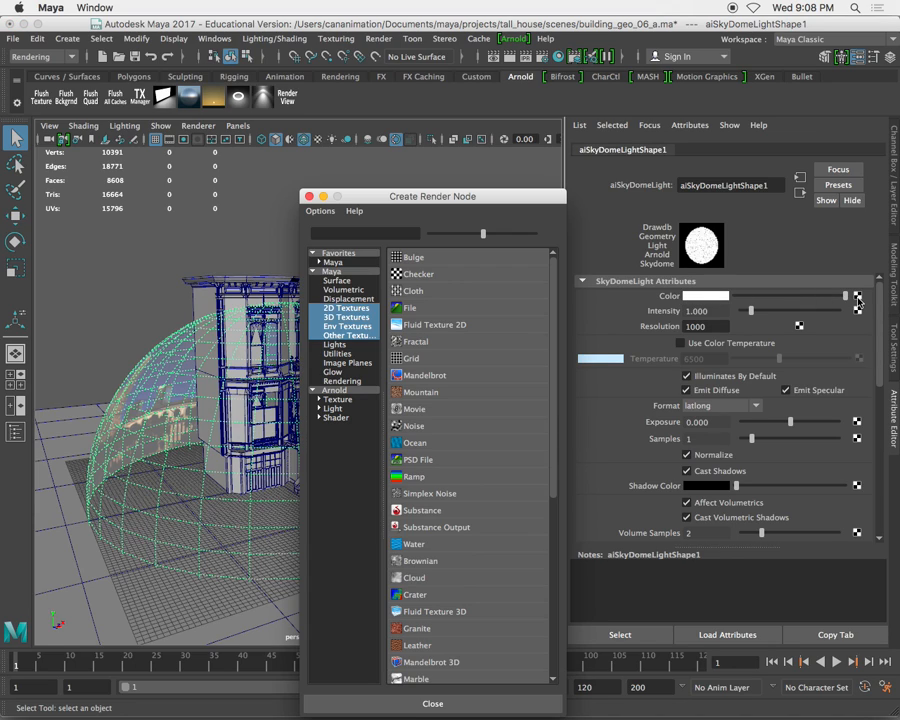
click(413, 310)
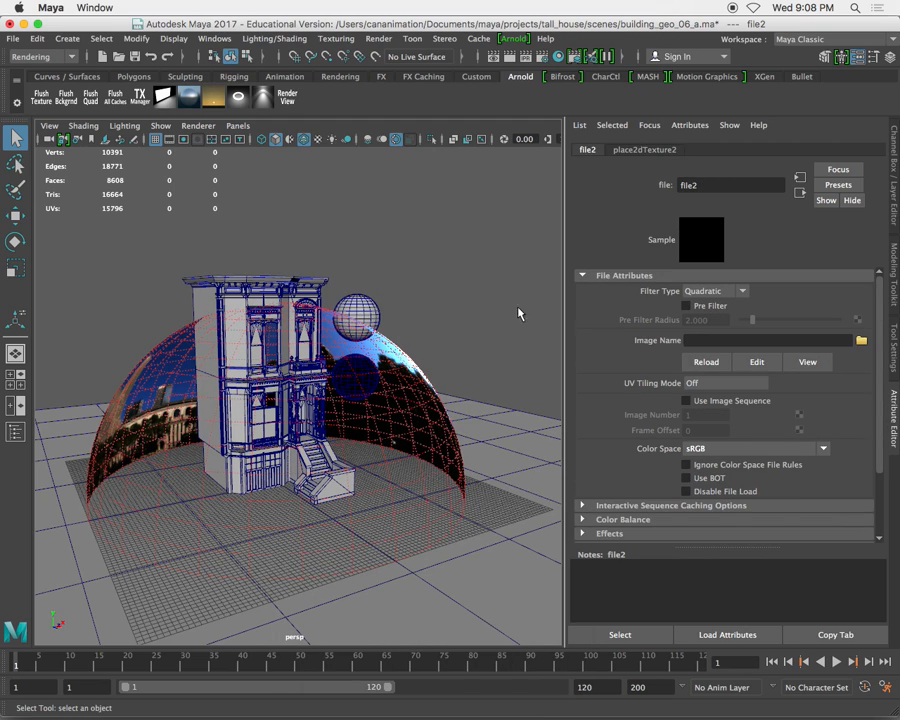
click(860, 341)
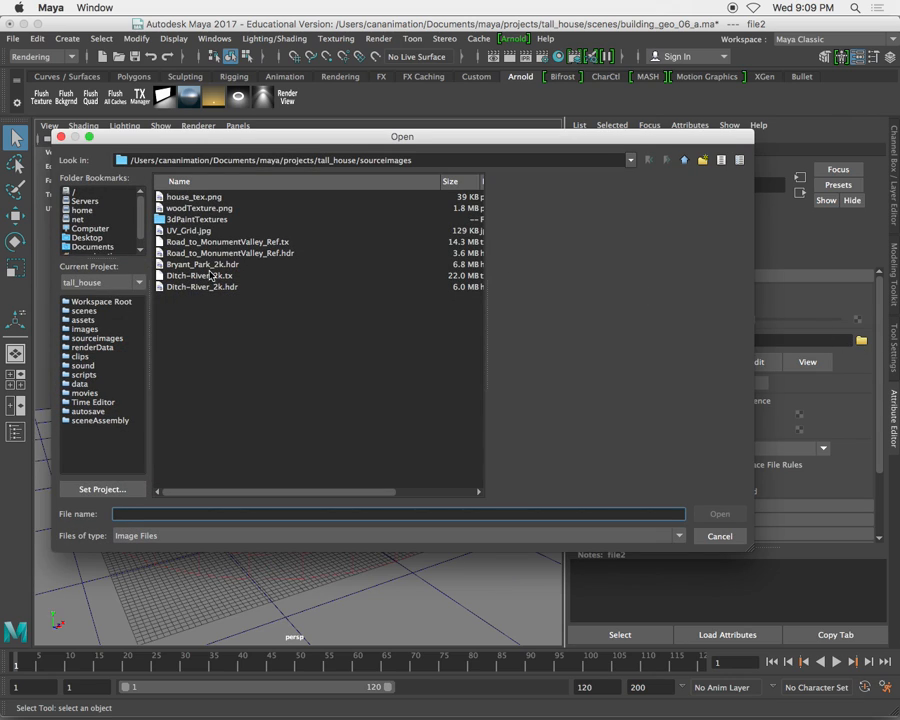
click(188, 266)
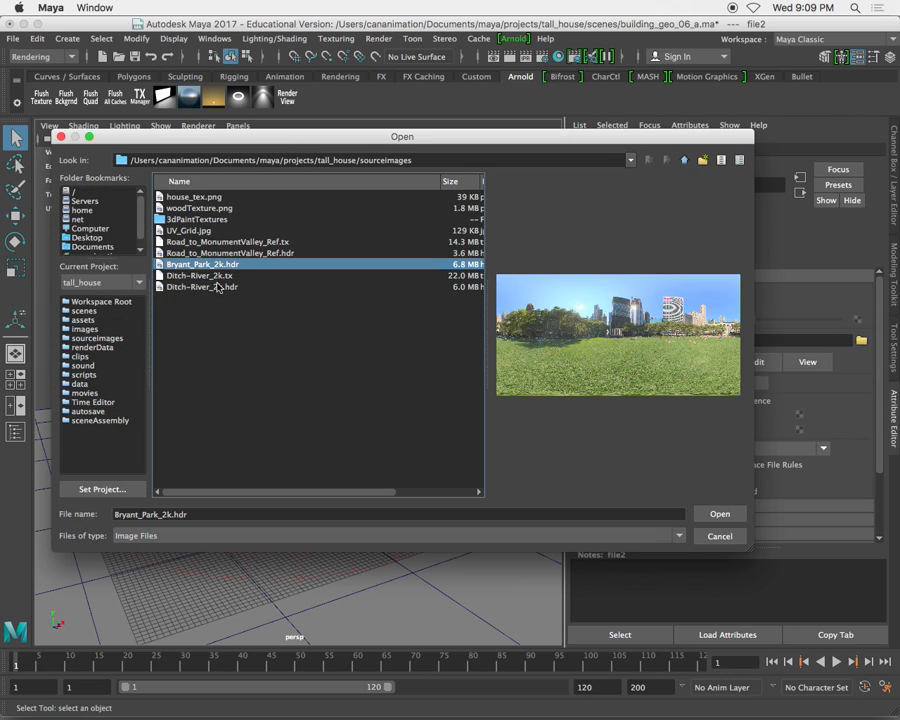
click(721, 514)
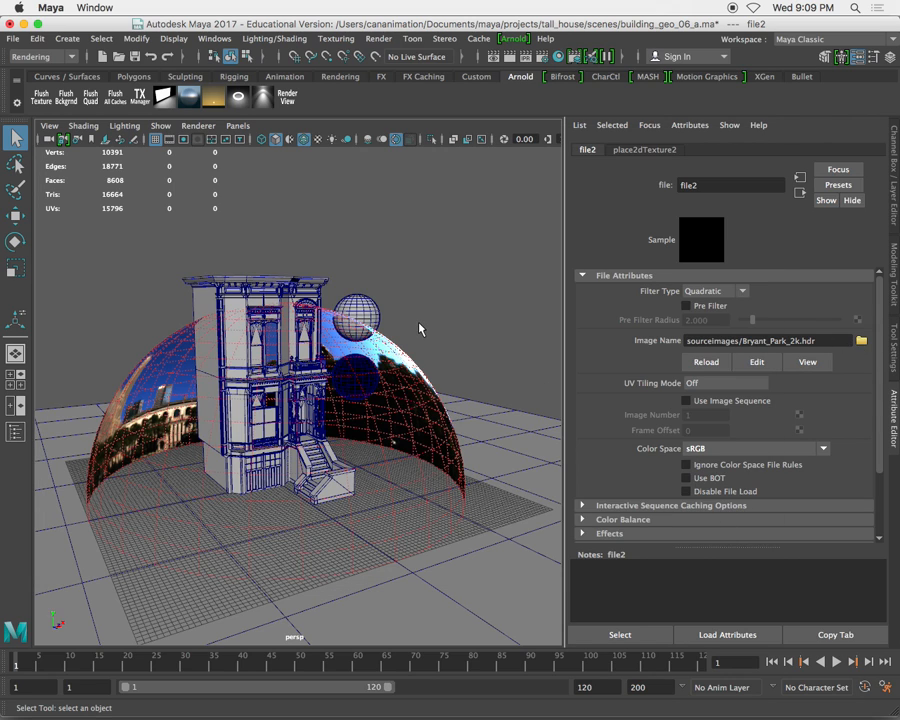
click(450, 318)
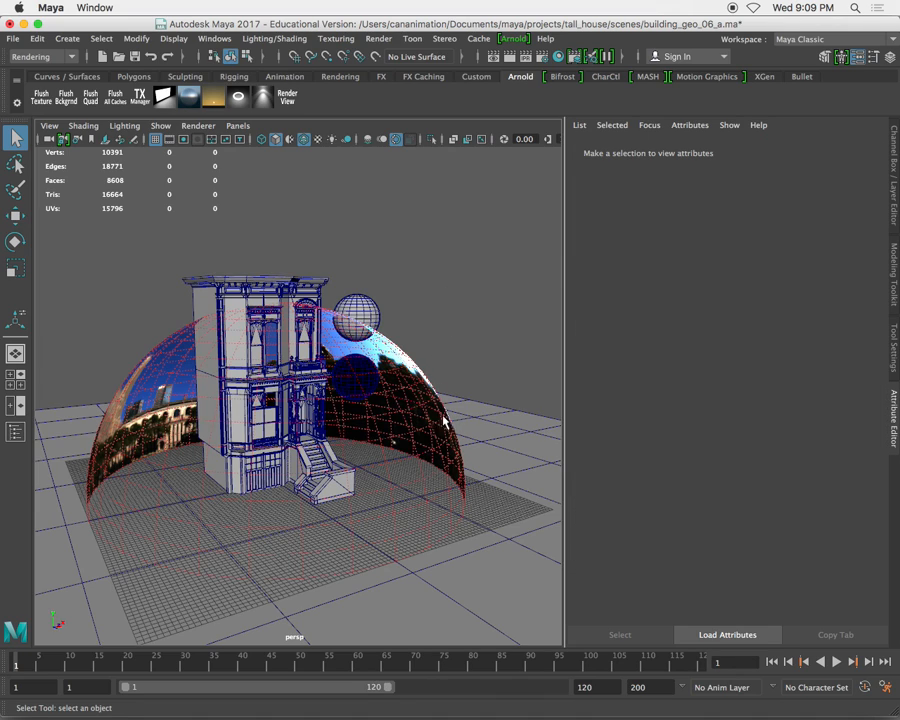
- Render a closer view of the house in the Arnold Render View to check the combined sky and dome lighting
scroll(418, 301, up, 8)
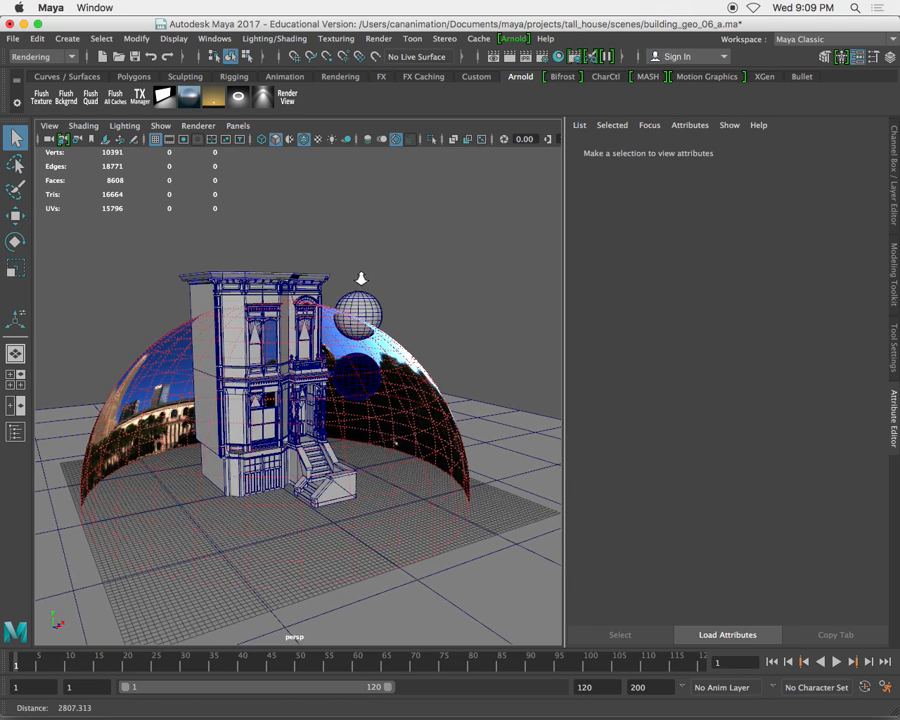
click(289, 97)
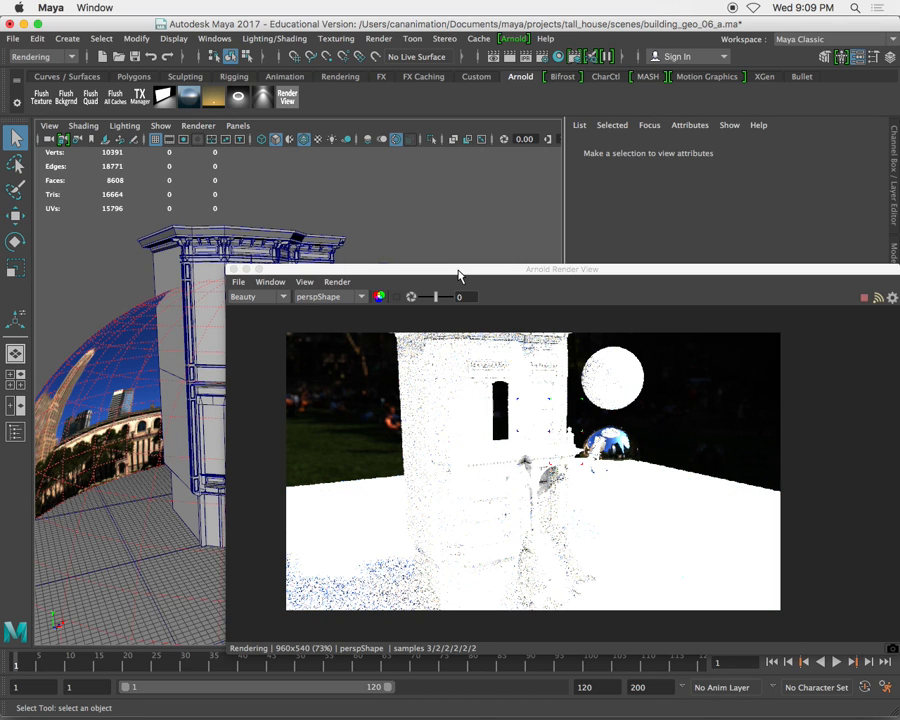
drag(478, 276, 383, 188)
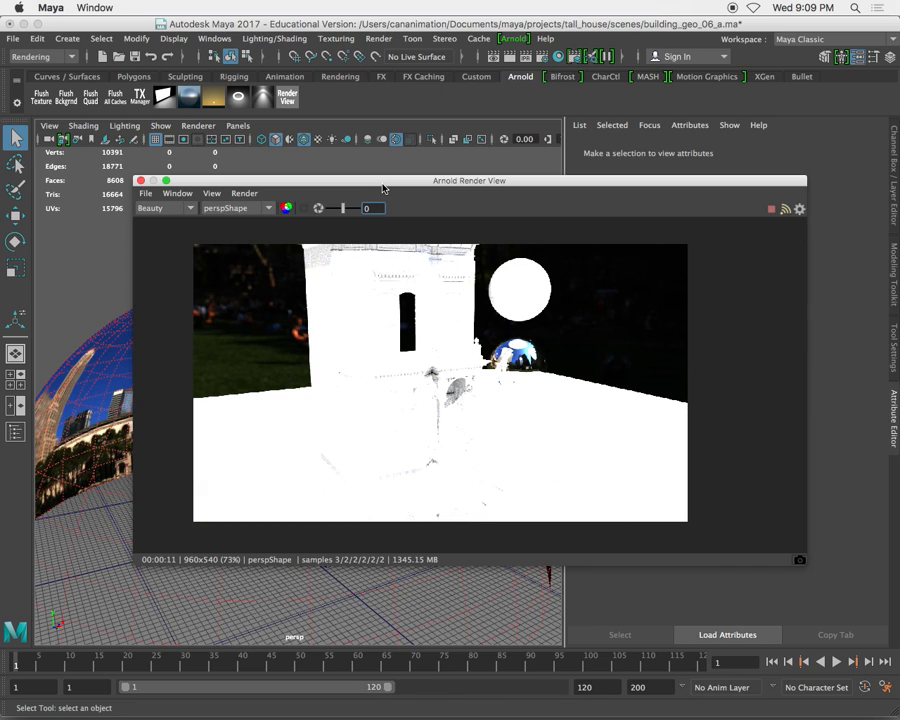
drag(389, 185, 310, 279)
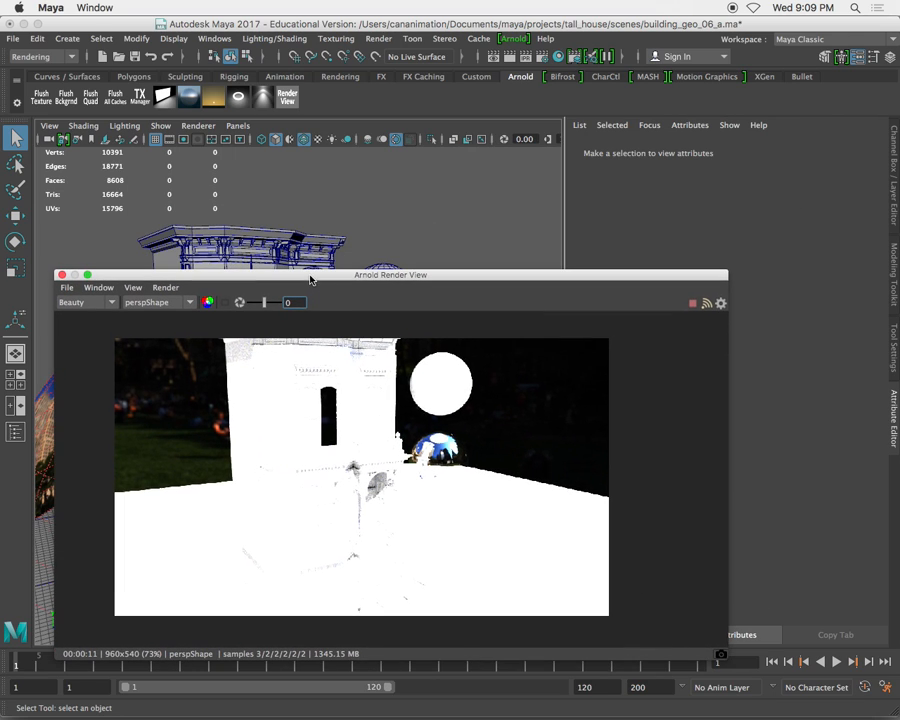
- Lower the persp camera's Arnold exposure to about -4.07 while the render updates
click(49, 139)
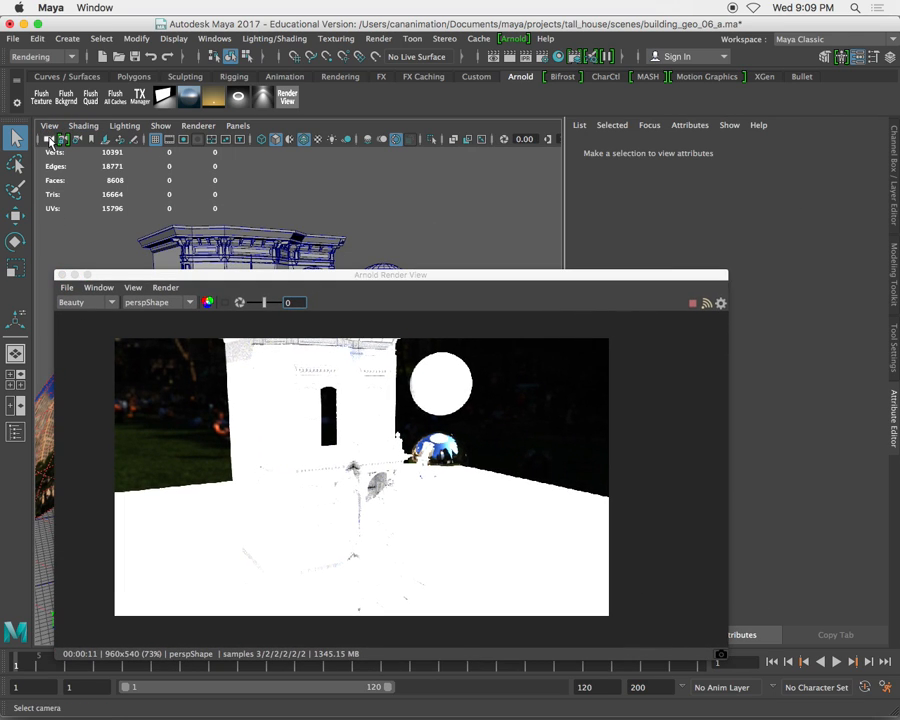
drag(641, 275, 453, 258)
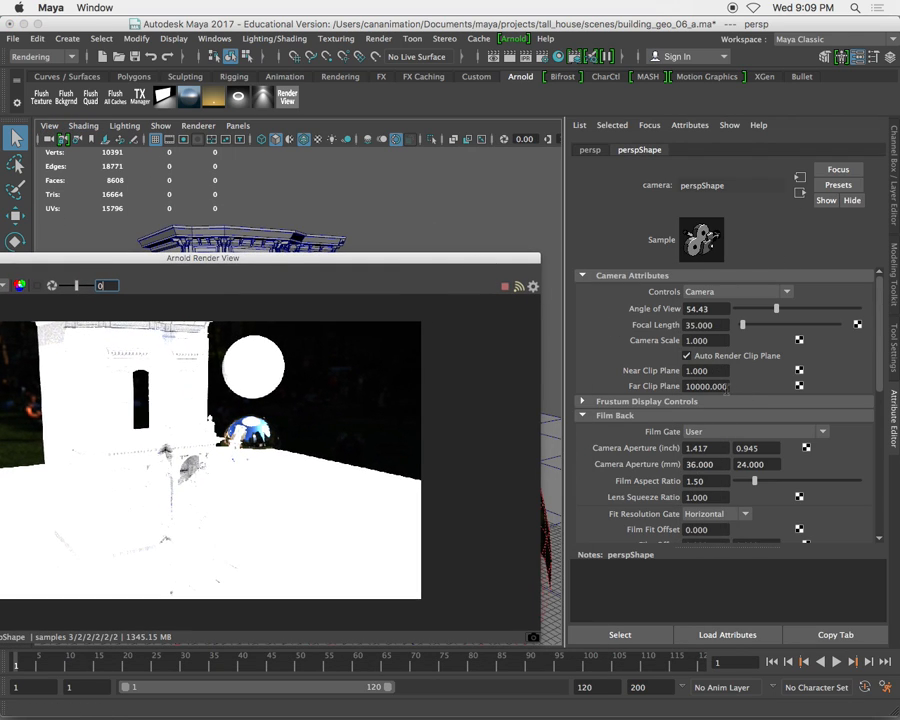
scroll(660, 460, down, 10)
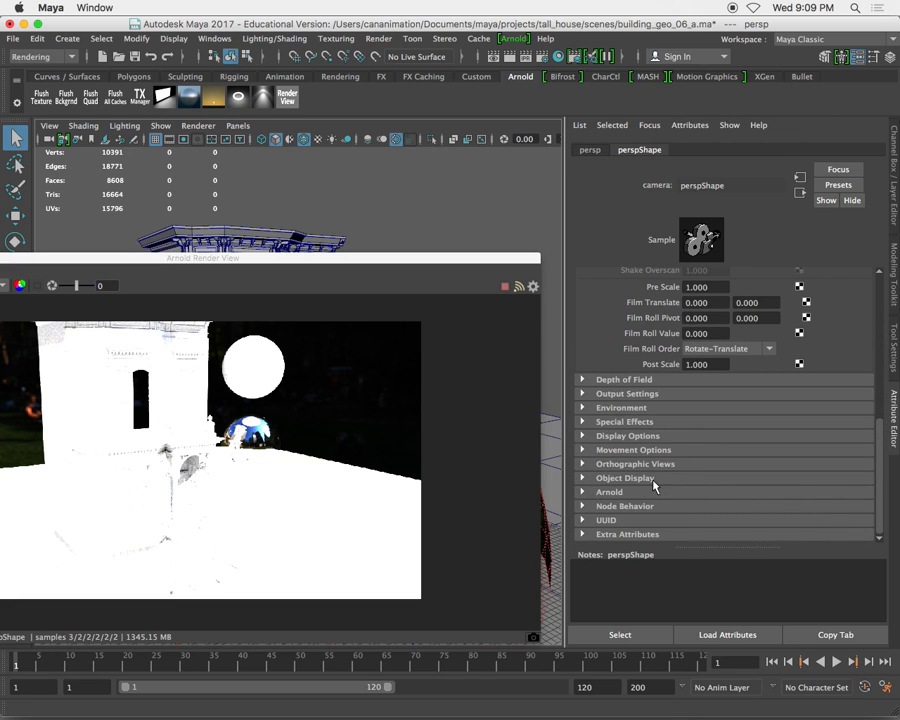
click(596, 493)
scroll(755, 400, down, 5)
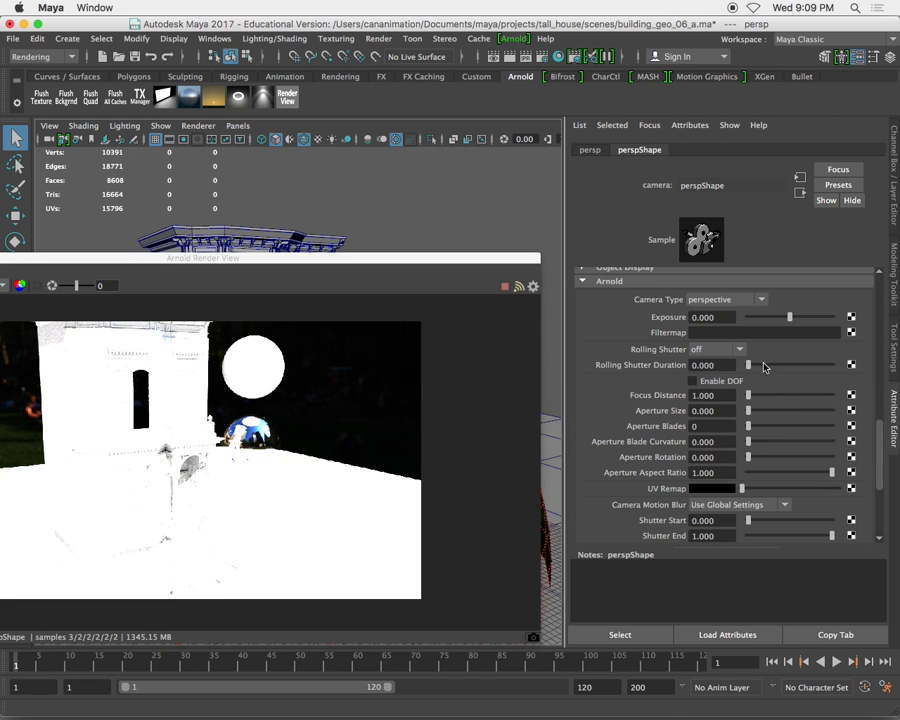
drag(788, 318, 756, 318)
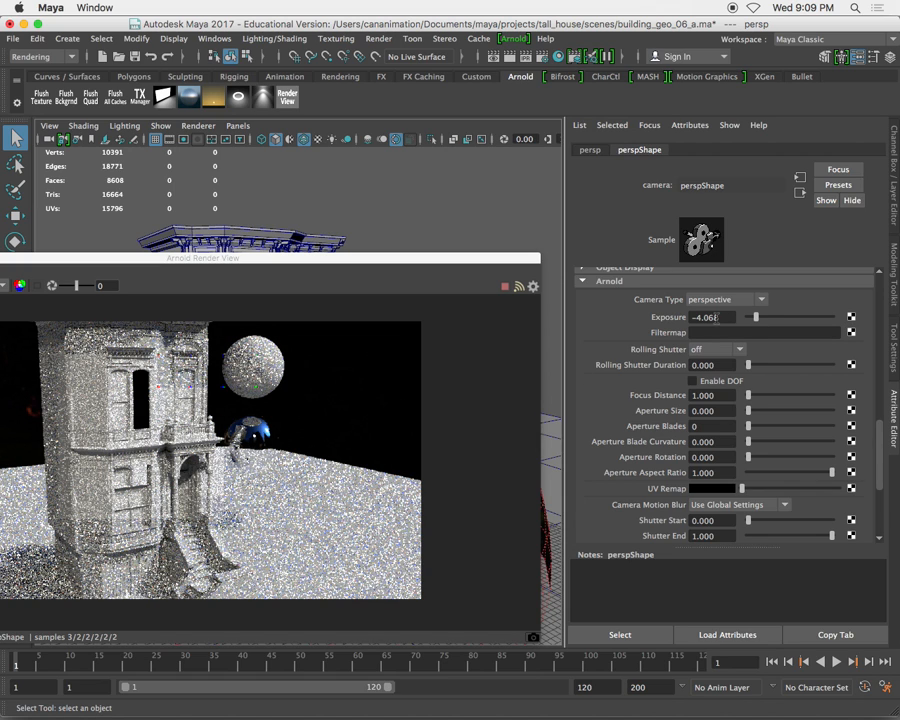
- Set the persp camera's Arnold exposure to 0 and close the Arnold Render View
drag(716, 317, 664, 317)
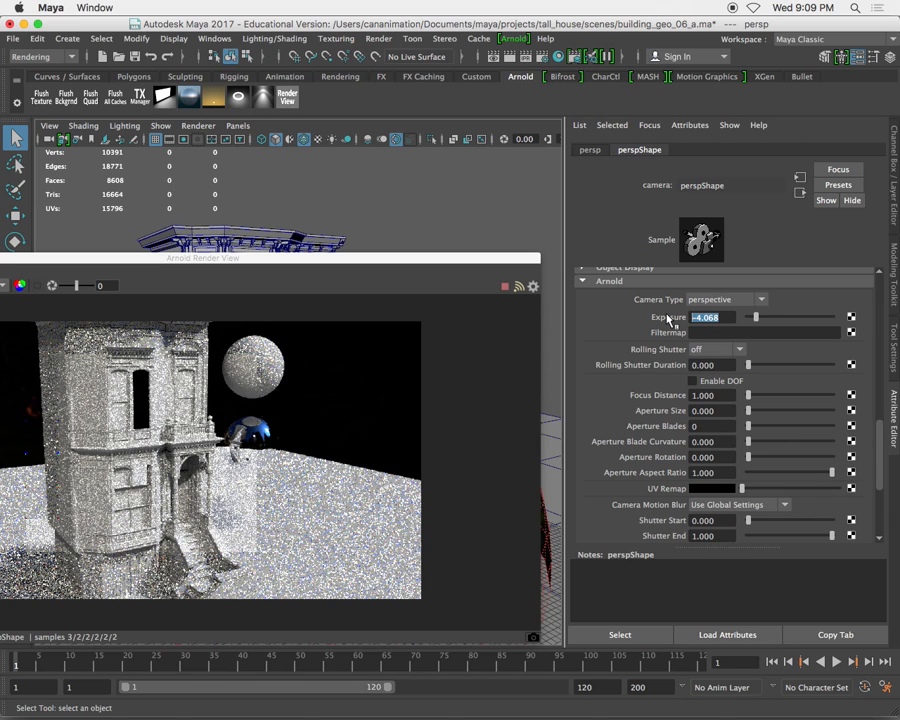
text(0)
key(Return)
drag(201, 260, 406, 212)
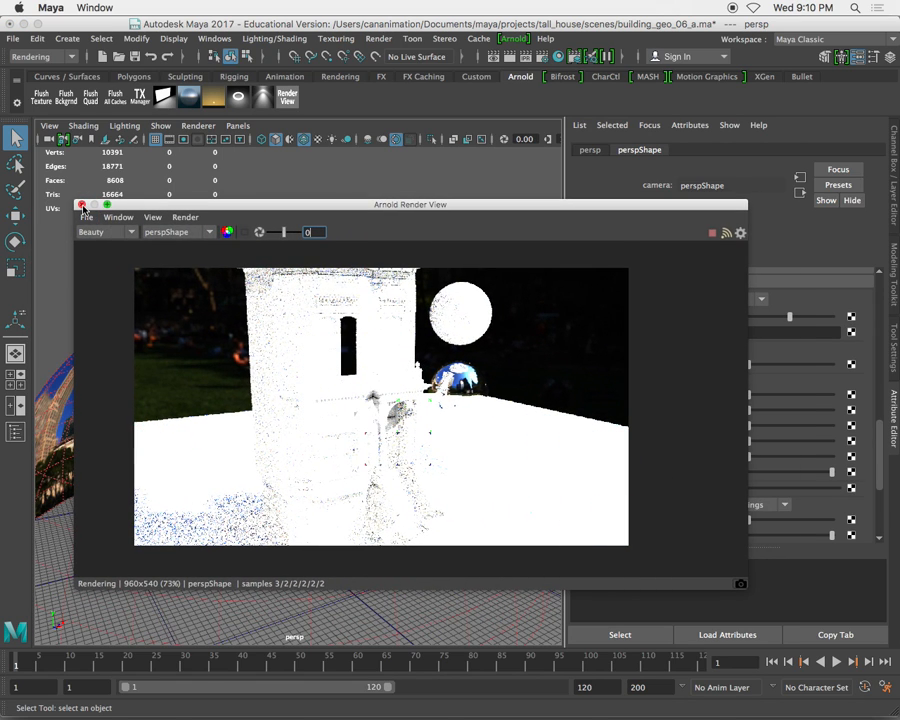
click(82, 206)
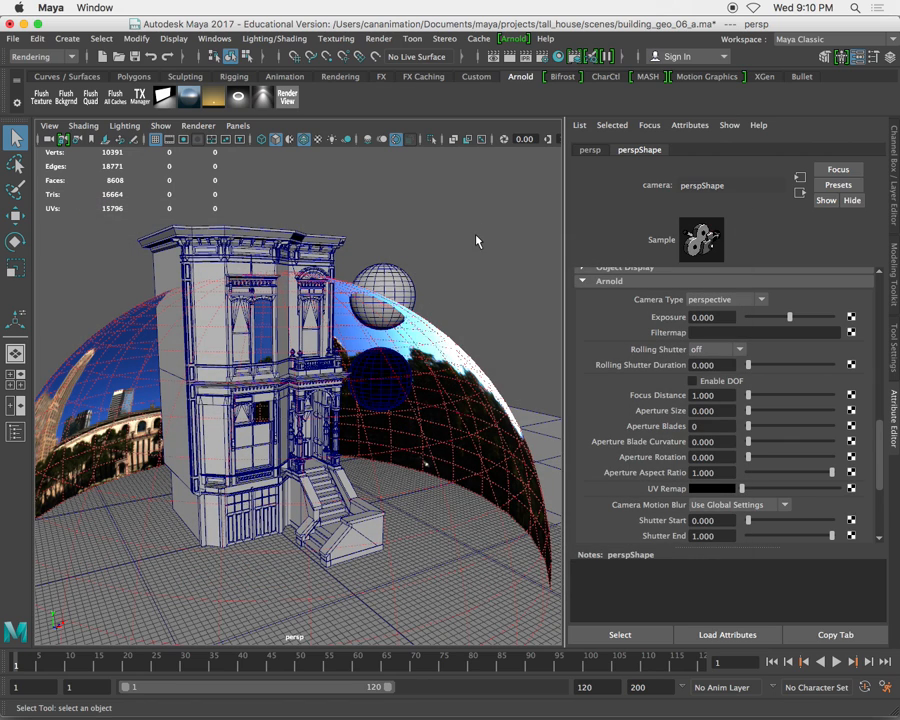
- Delete aiSkyDomeLight1 using the Outliner, check the remaining aiSky node's attributes, and hide the Outliner
click(15, 431)
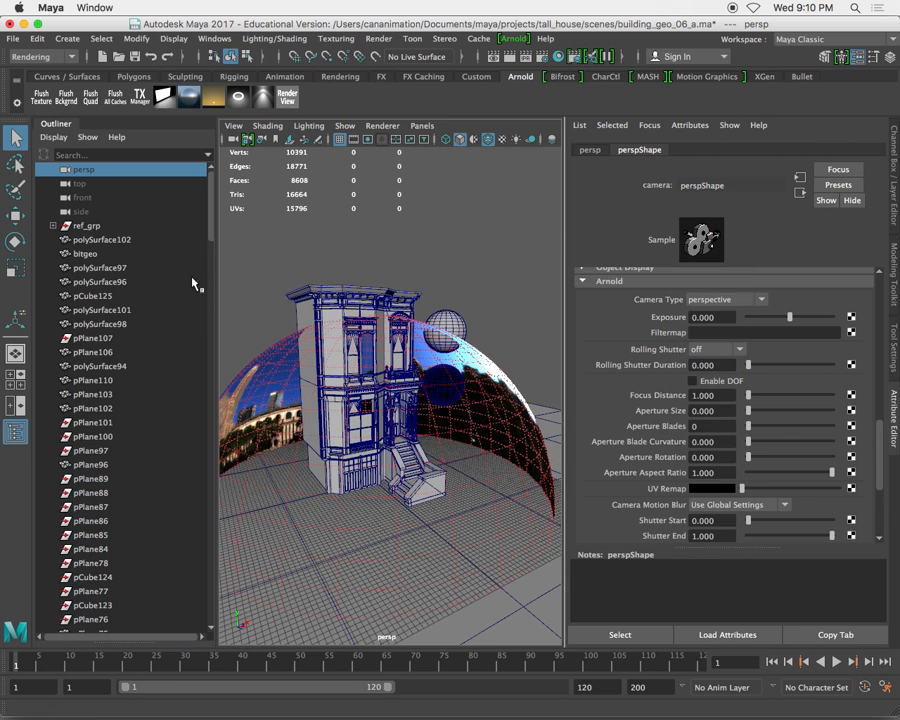
scroll(143, 394, down, 10)
scroll(140, 400, down, 10)
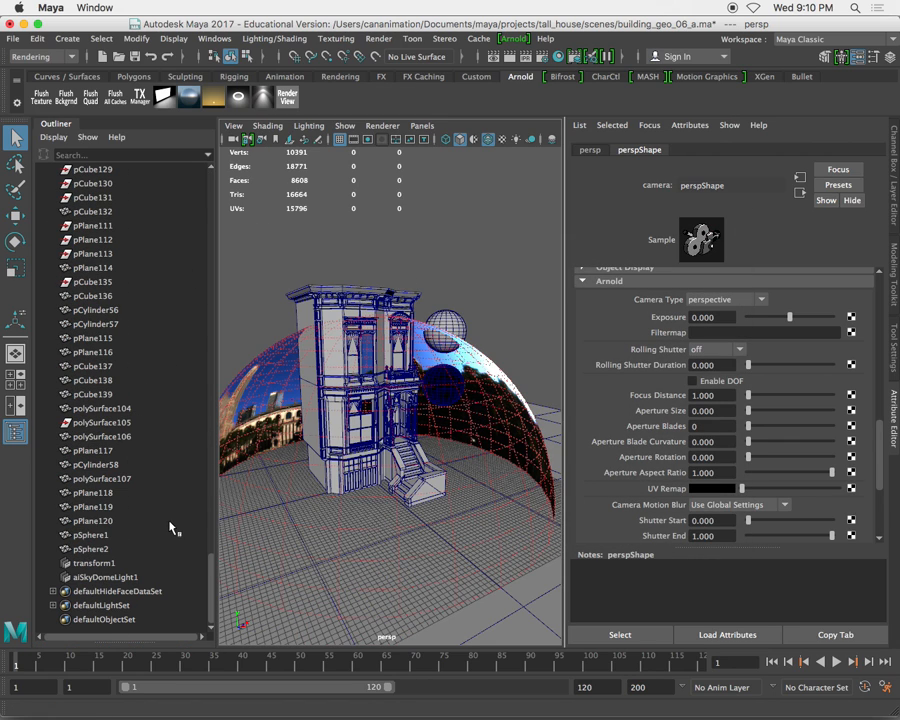
click(98, 577)
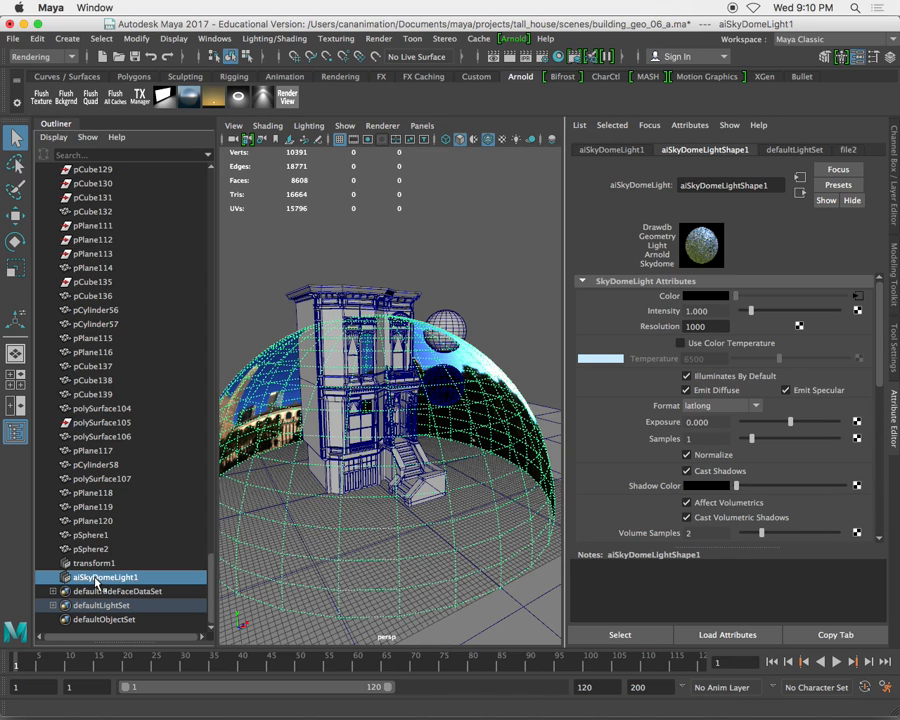
key(Delete)
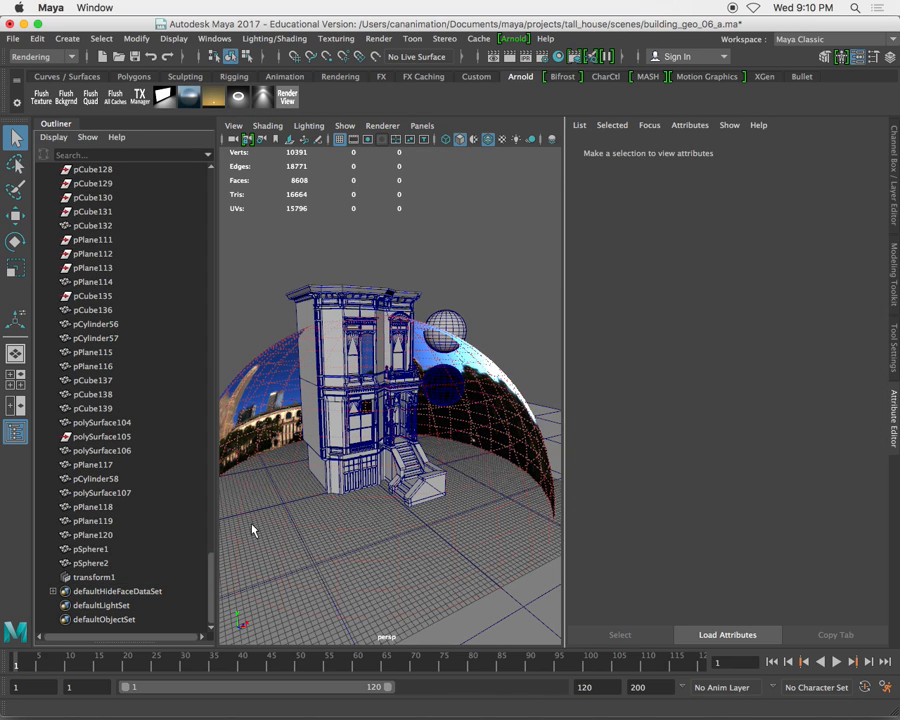
click(119, 578)
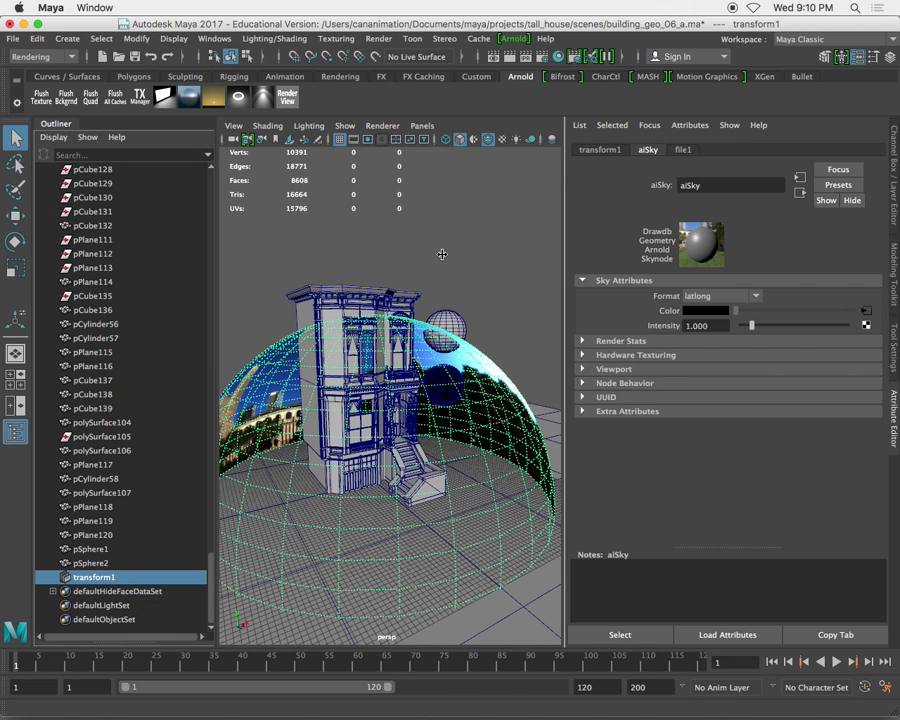
click(443, 262)
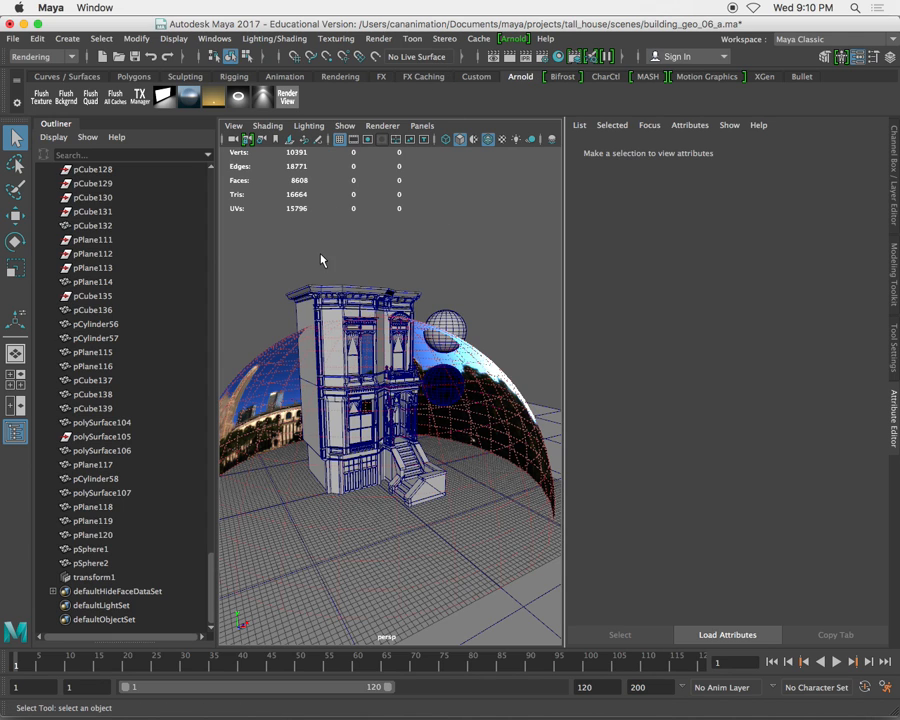
click(15, 432)
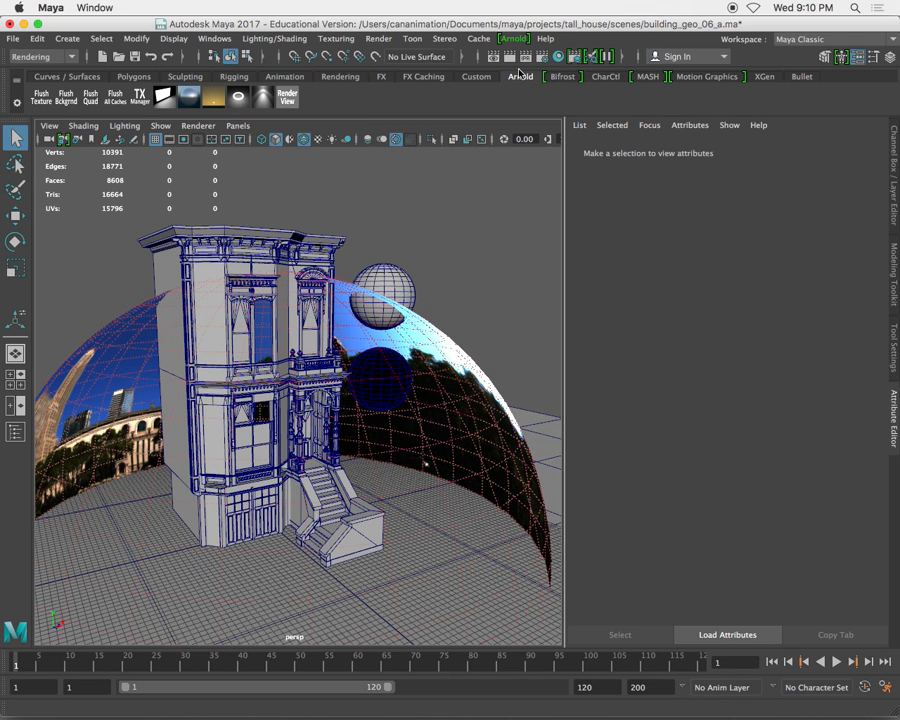
- Render with only the aiSky background and reframe the camera on the house's upper part and the two spheres
click(293, 103)
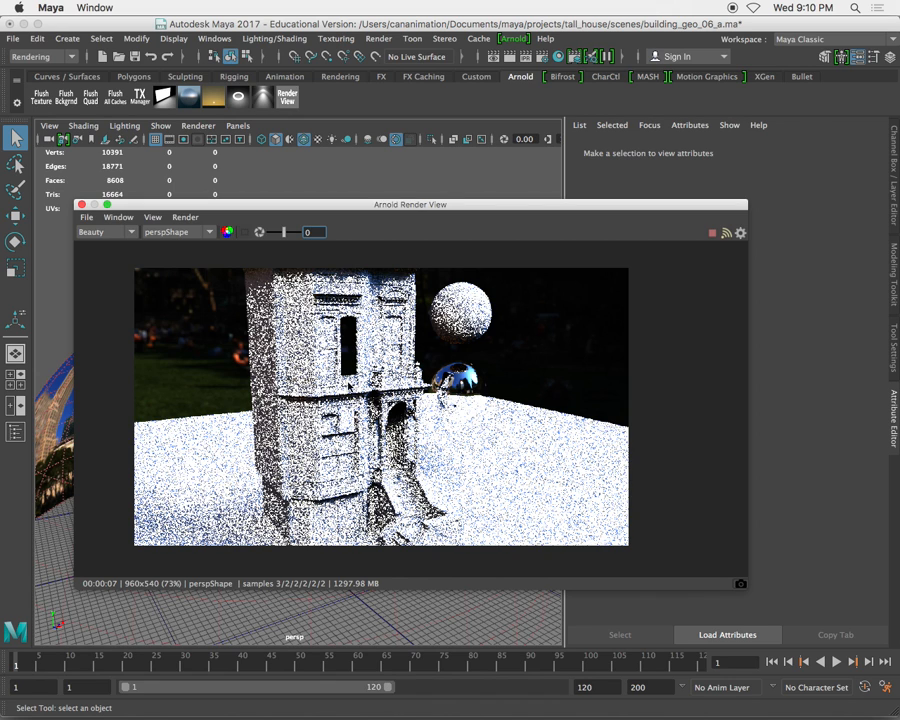
alt+middle_drag(378, 171, 388, 278)
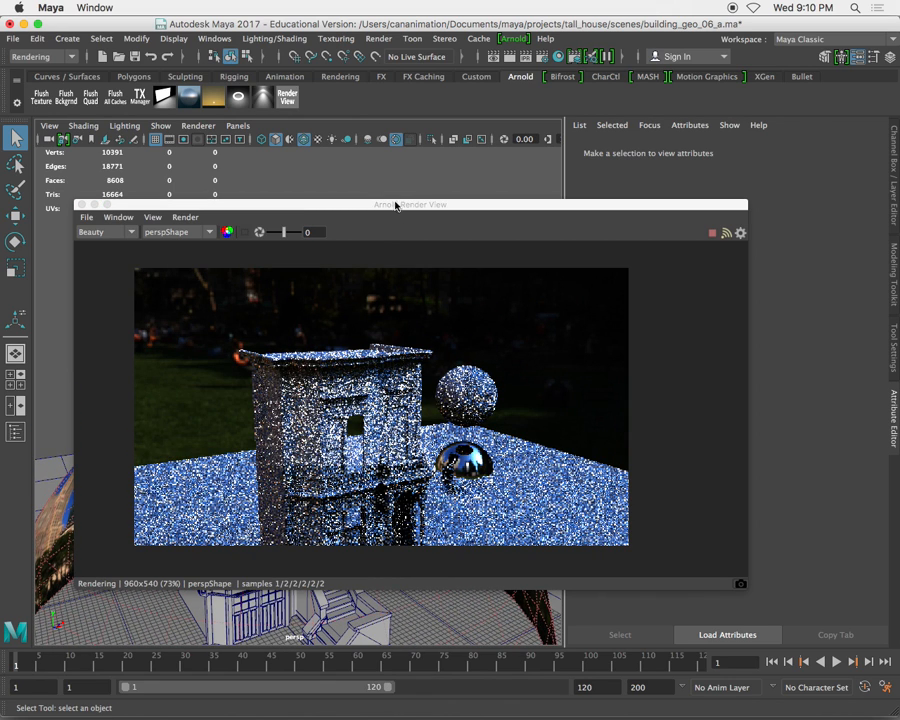
scroll(379, 163, up, 3)
alt+middle_drag(379, 163, 351, 143)
drag(408, 222, 407, 137)
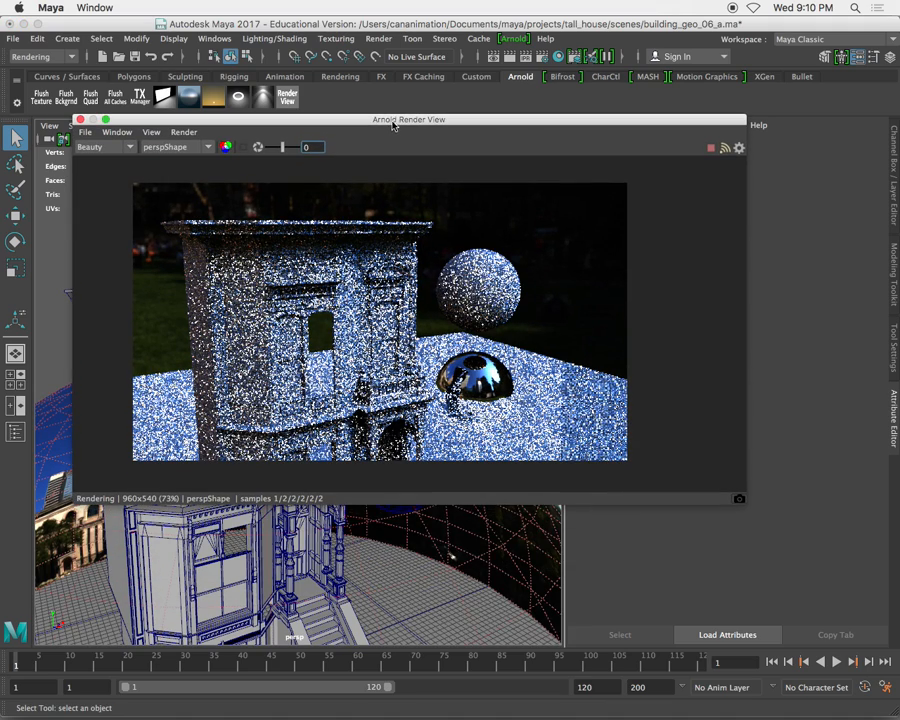
- Close the Arnold Render View and reload the saved scene building_geo_06_a.ma
click(81, 120)
scroll(436, 416, down, 4)
click(405, 421)
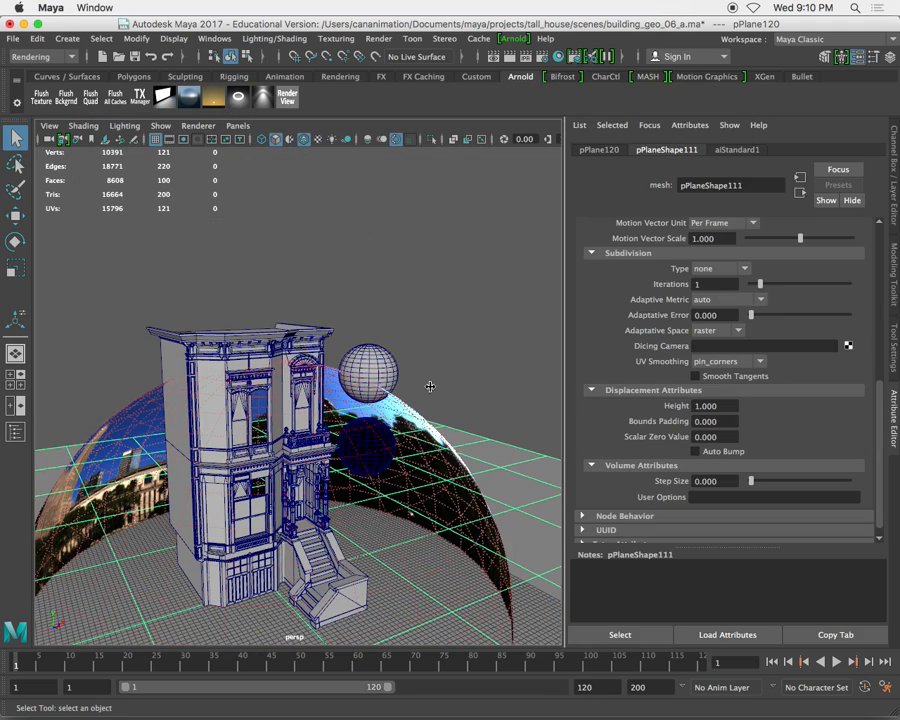
click(297, 212)
click(13, 38)
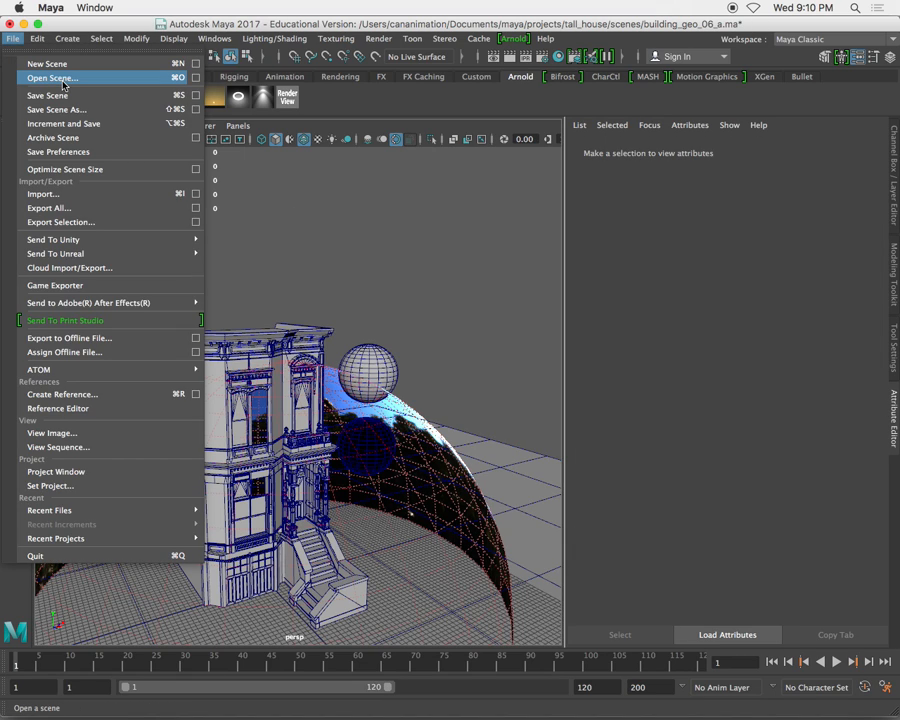
click(61, 80)
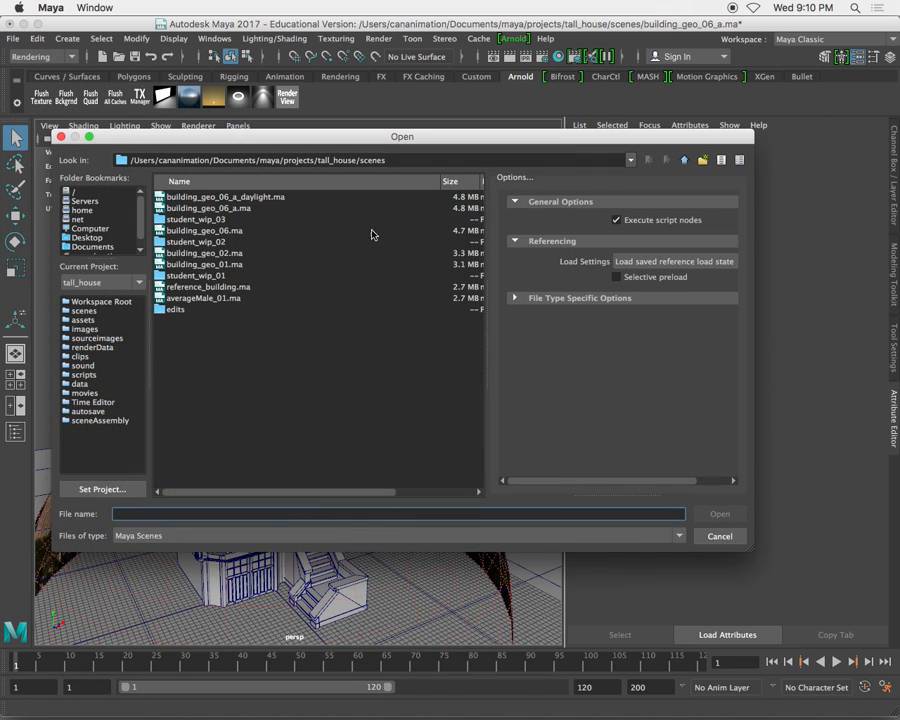
click(220, 208)
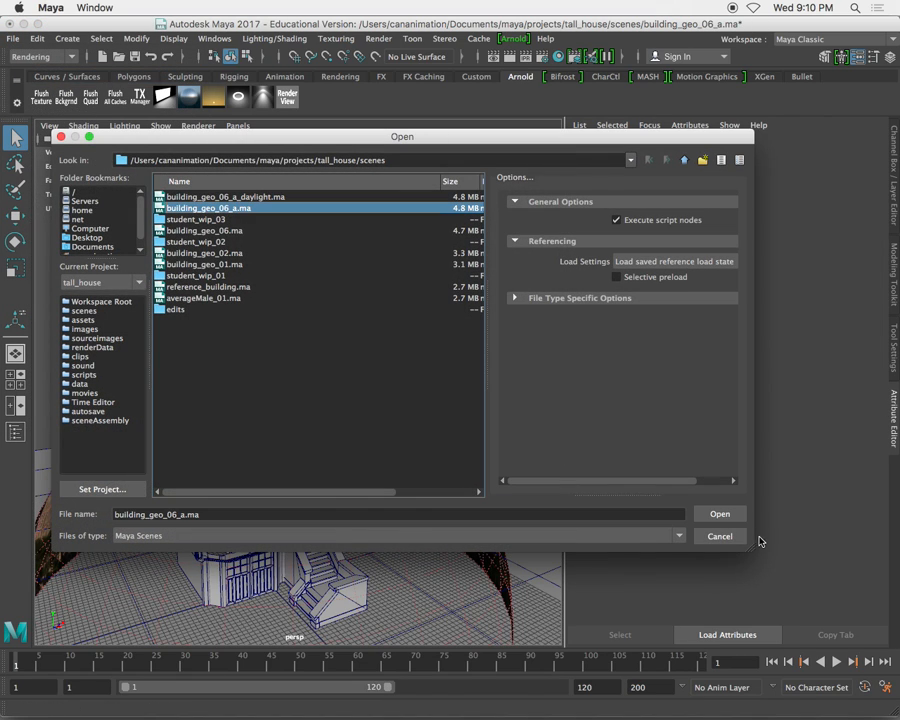
click(720, 514)
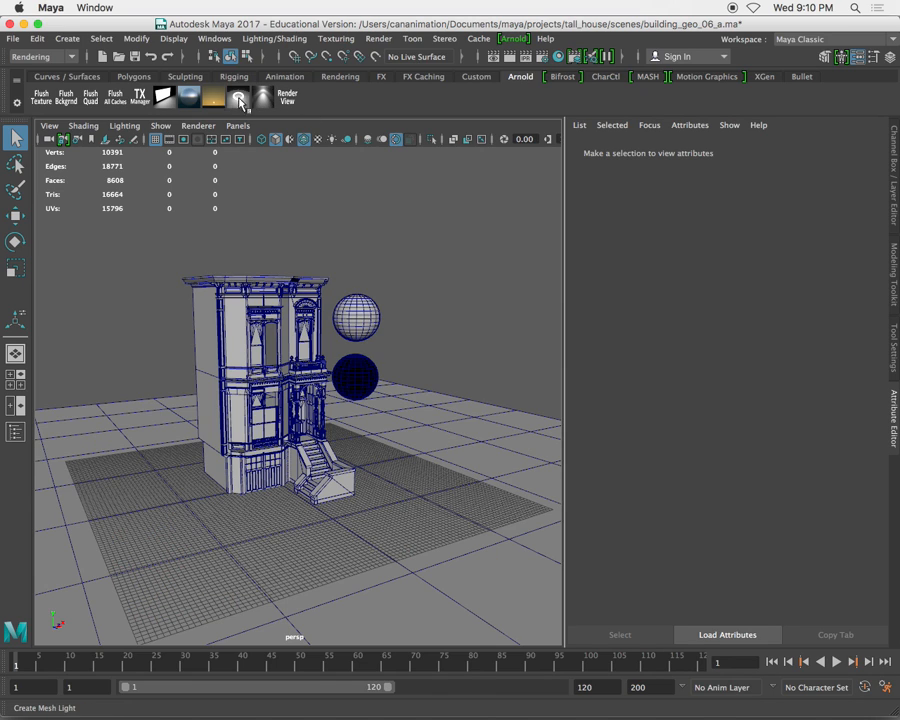
- Add an Arnold SkyDome light and map its color with a File texture using Bryant_Park_2k.hdr from sourceimages
click(188, 96)
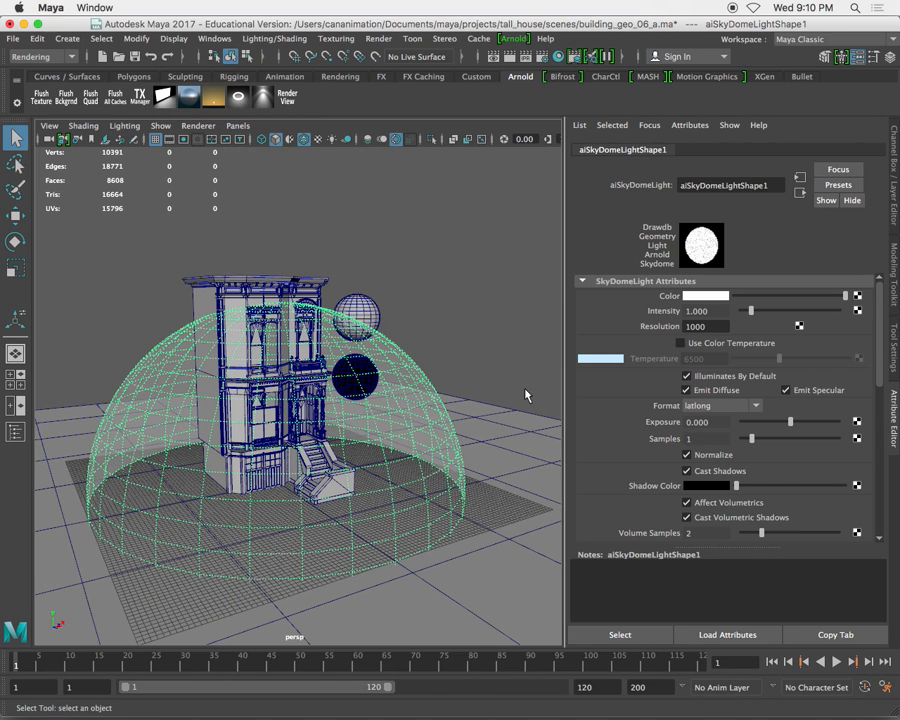
click(857, 296)
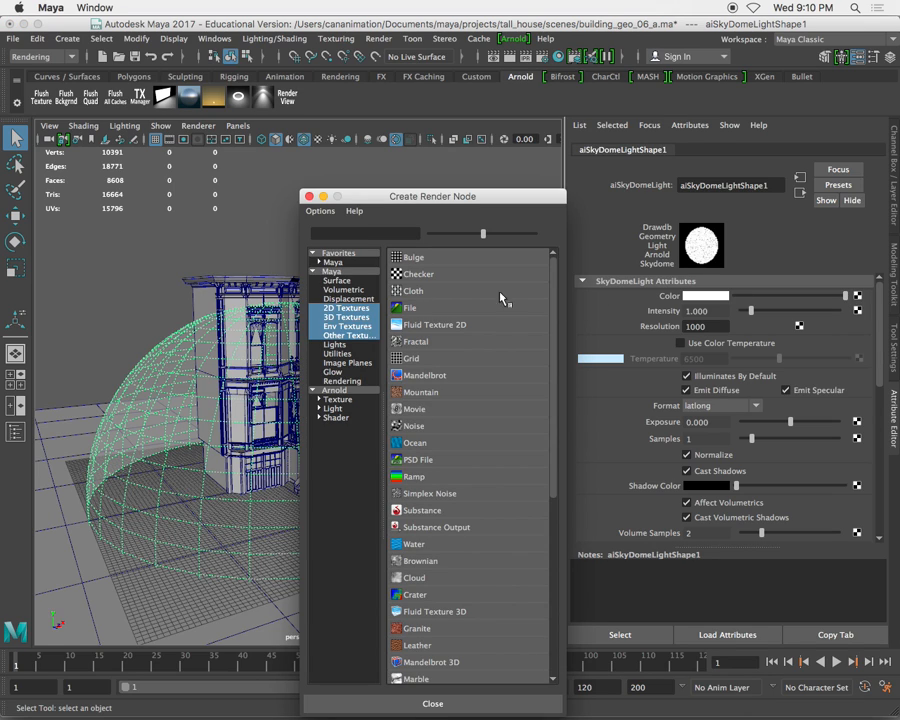
click(415, 314)
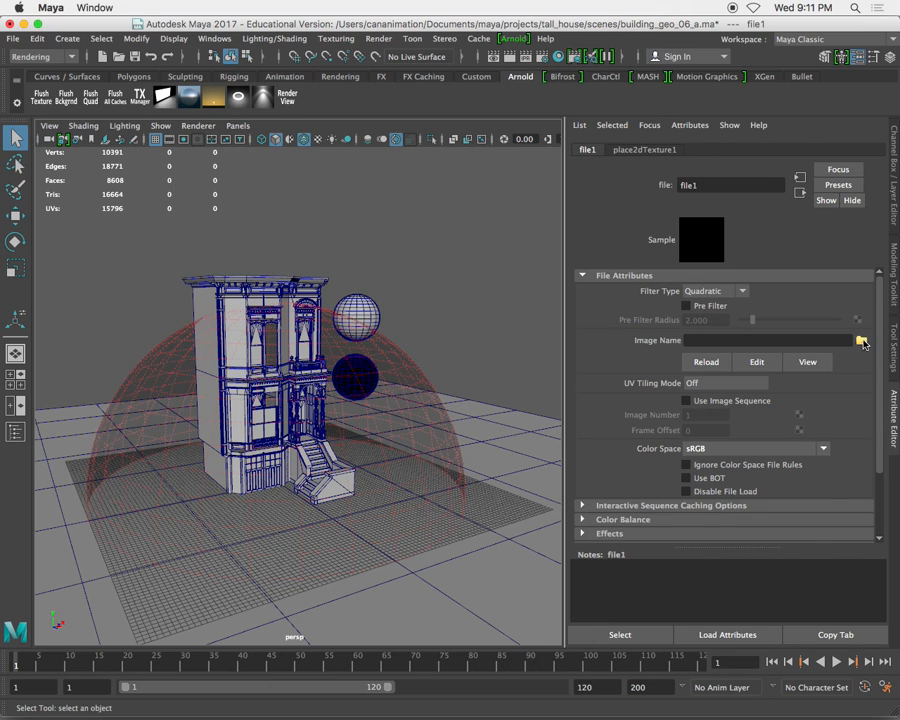
click(860, 341)
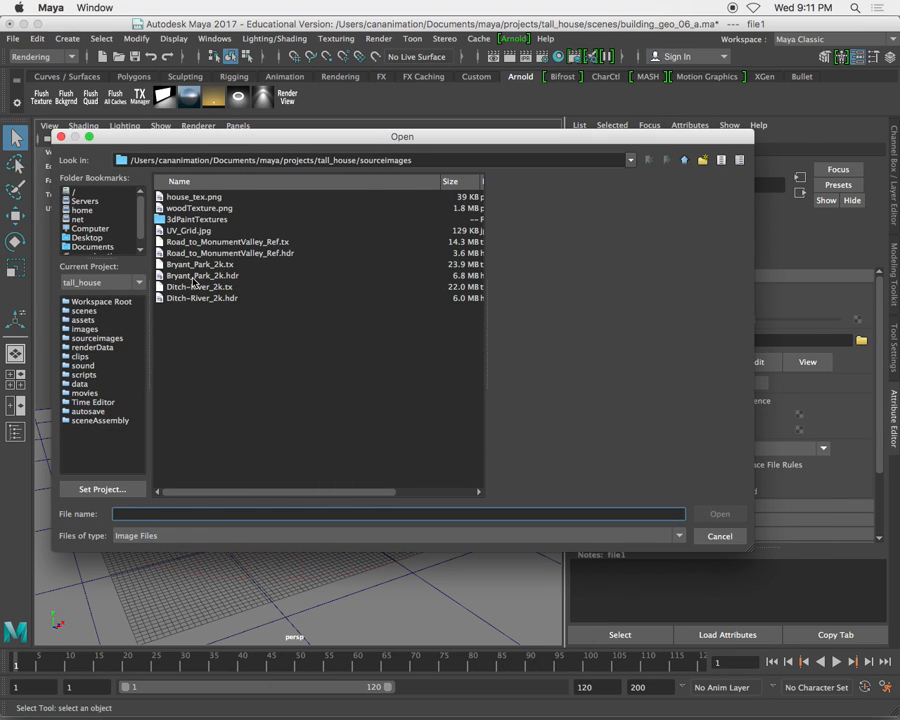
click(192, 276)
click(725, 514)
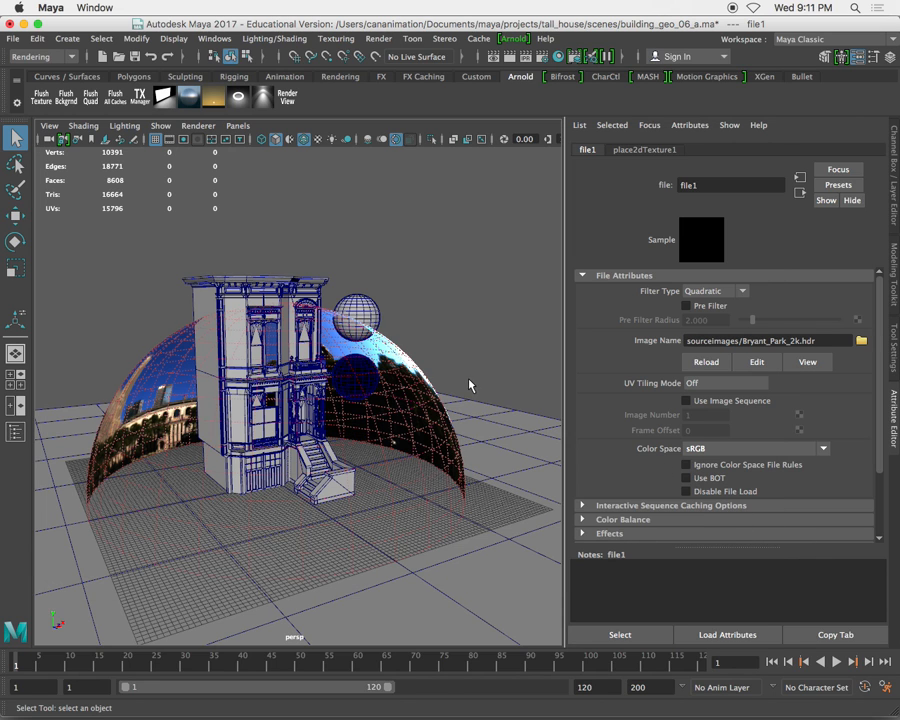
- Render the scene in the Arnold Render View and lower the SkyDome light's intensity to 0.147
click(287, 97)
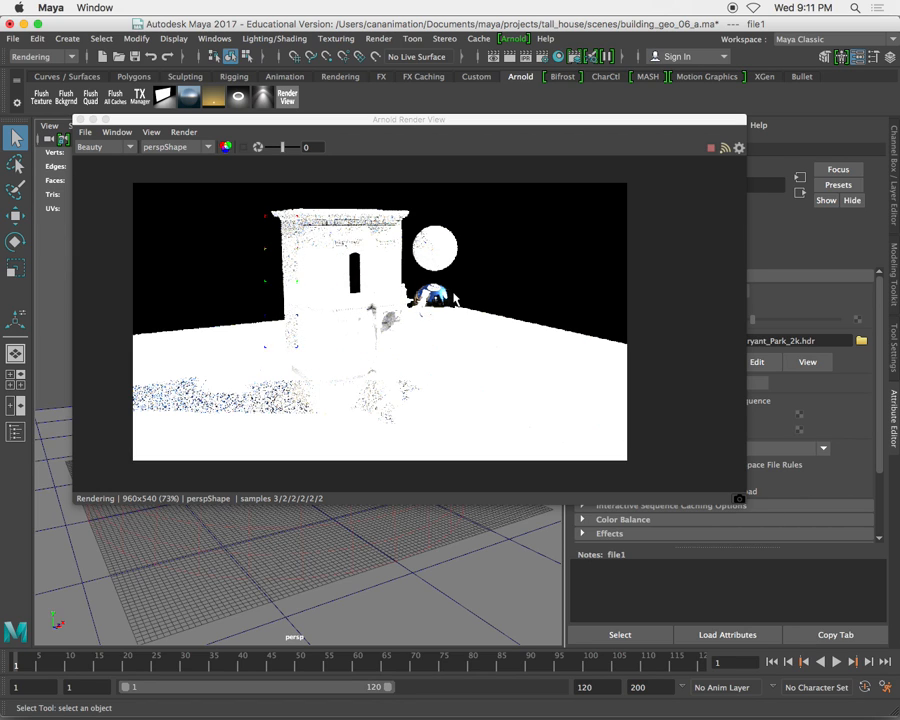
click(585, 127)
drag(585, 127, 449, 366)
click(336, 314)
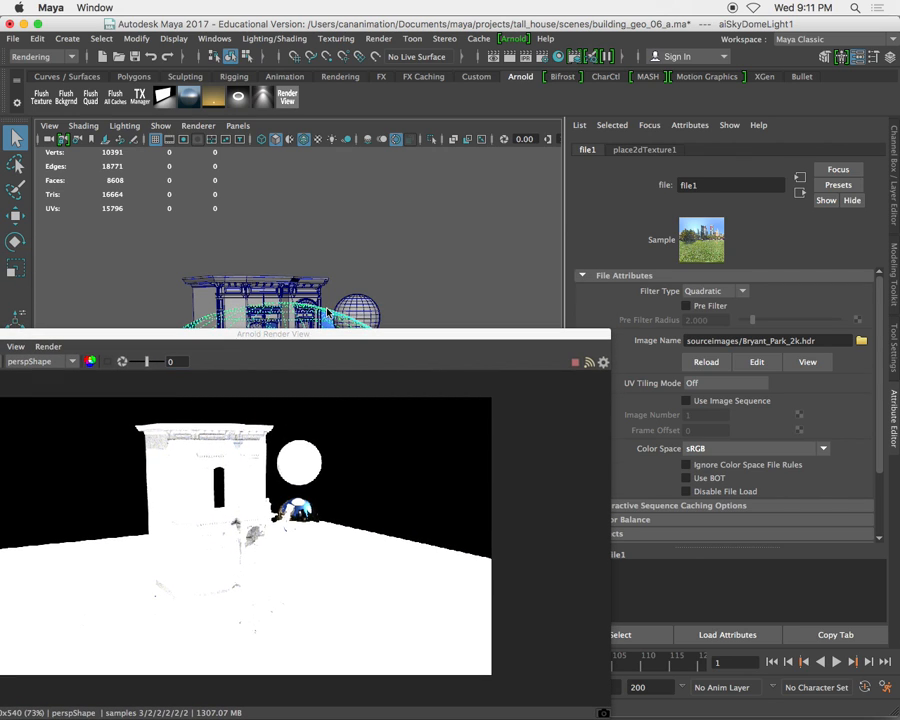
drag(751, 313, 744, 311)
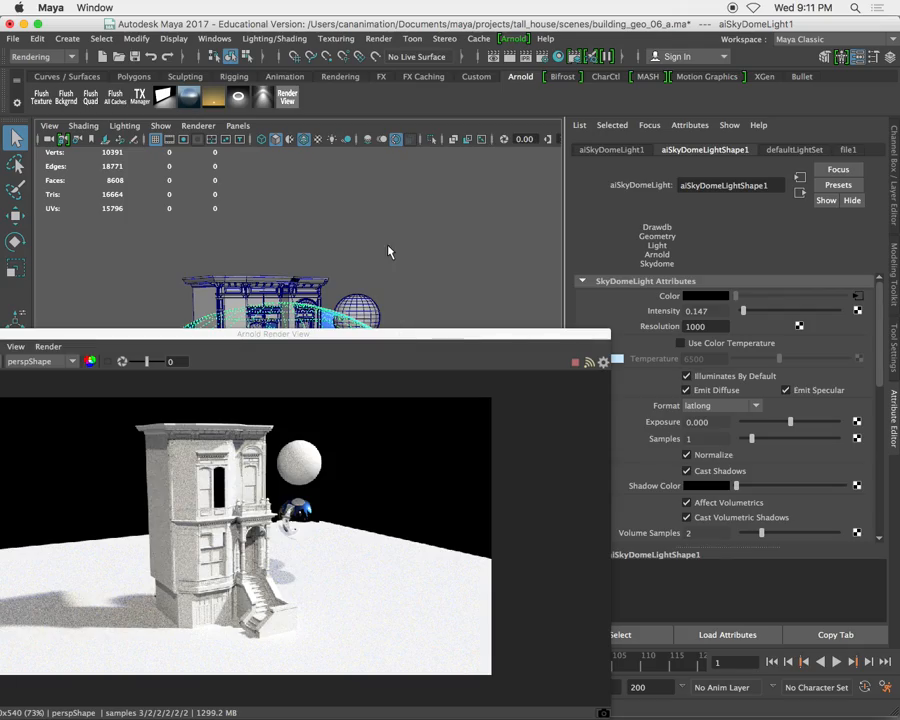
- Set the SkyDome light's Sky Radius to 5000 so the dome surrounds the house and ground plane
alt+drag(390, 252, 328, 277)
alt+middle_drag(328, 277, 340, 207)
scroll(325, 225, up, 5)
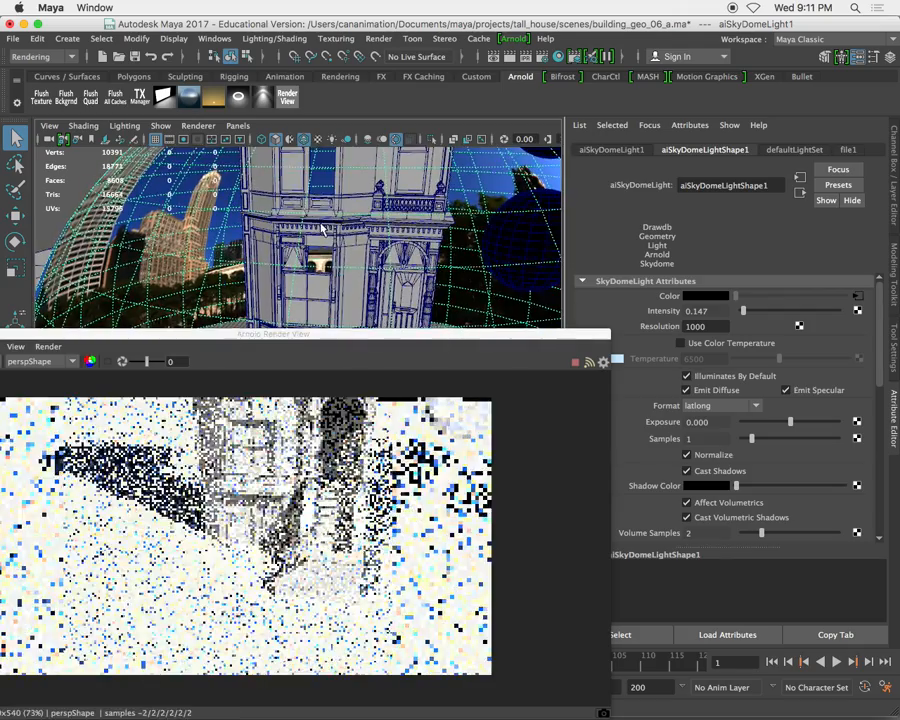
alt+drag(322, 229, 317, 246)
alt+middle_drag(317, 246, 323, 297)
scroll(336, 240, down, 8)
mouse_move(341, 221)
alt+mouse_down()
mouse_move(329, 256)
mouse_move(346, 266)
mouse_move(336, 240)
alt+mouse_up()
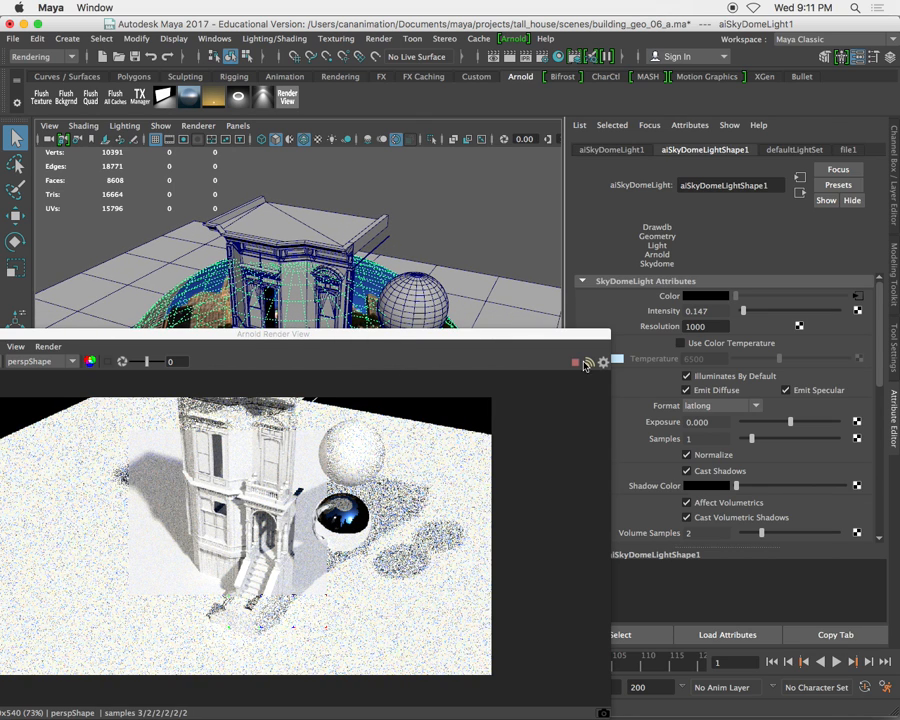
key(ctrl+a)
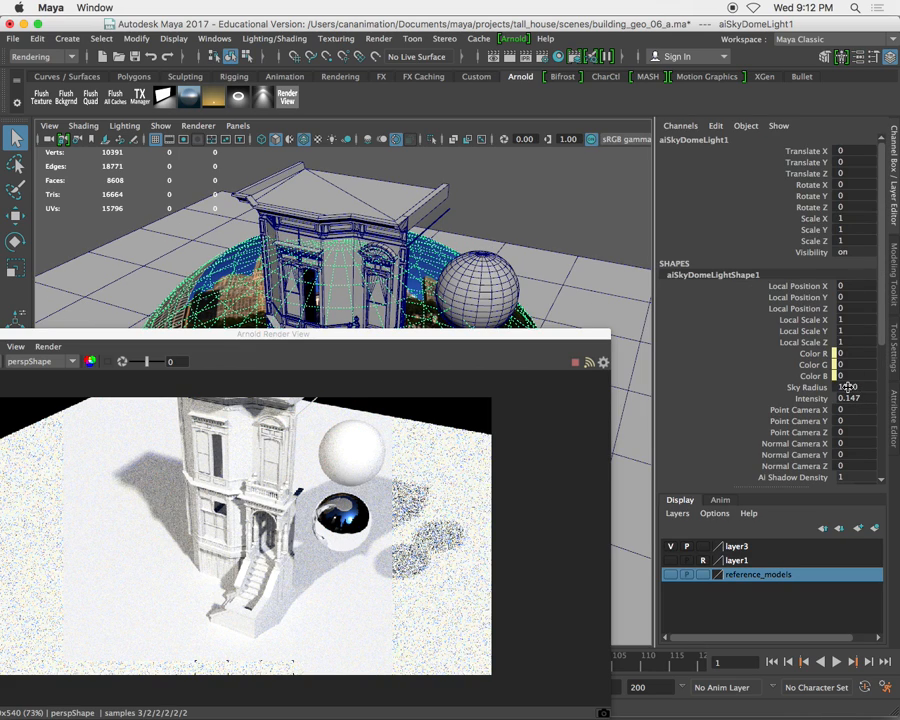
double_click(847, 387)
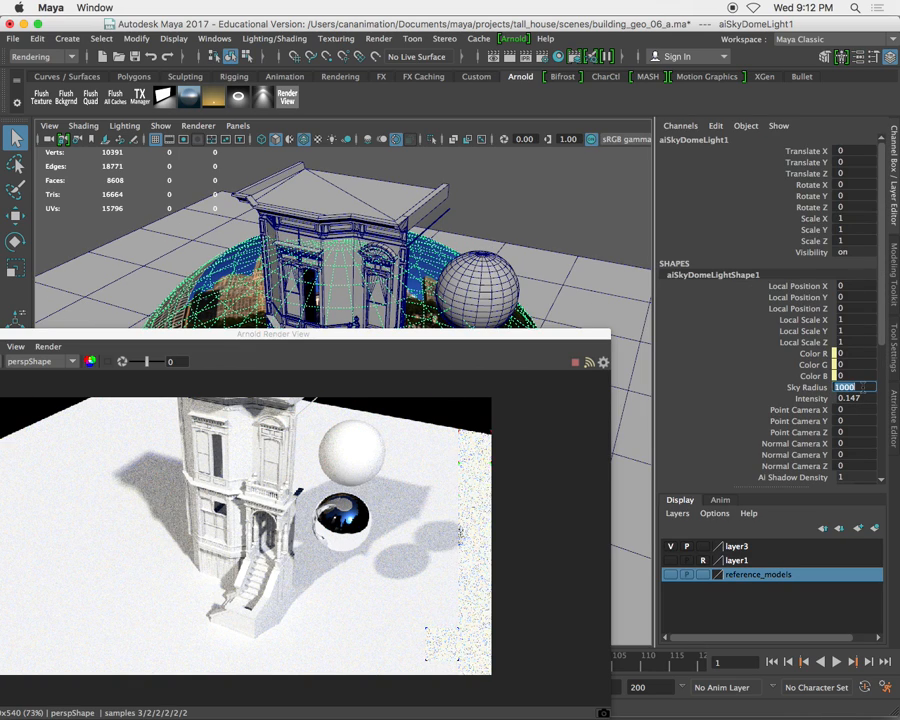
key(Return)
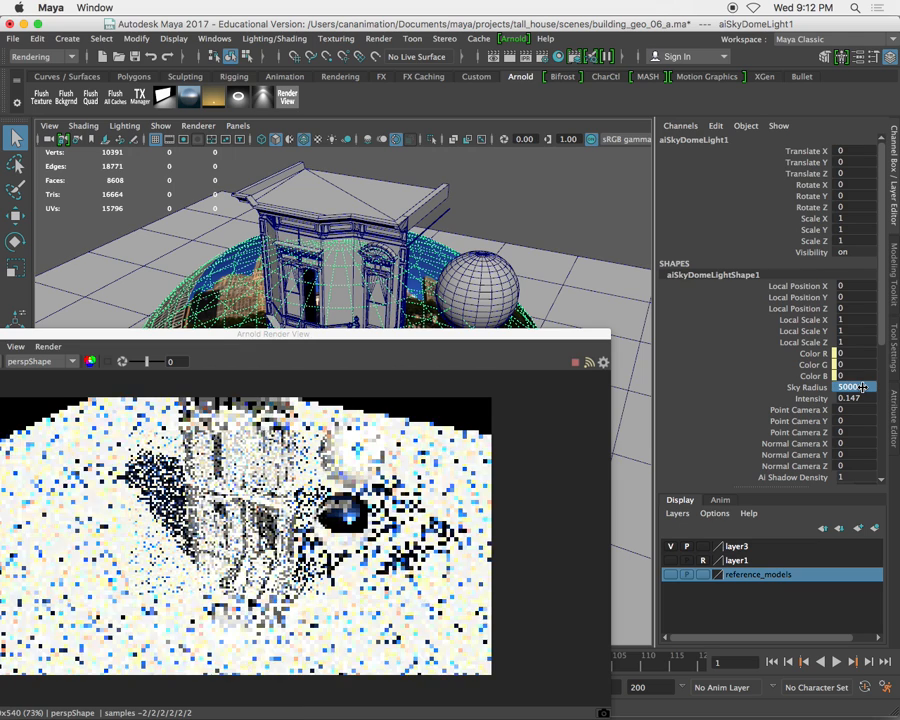
click(537, 285)
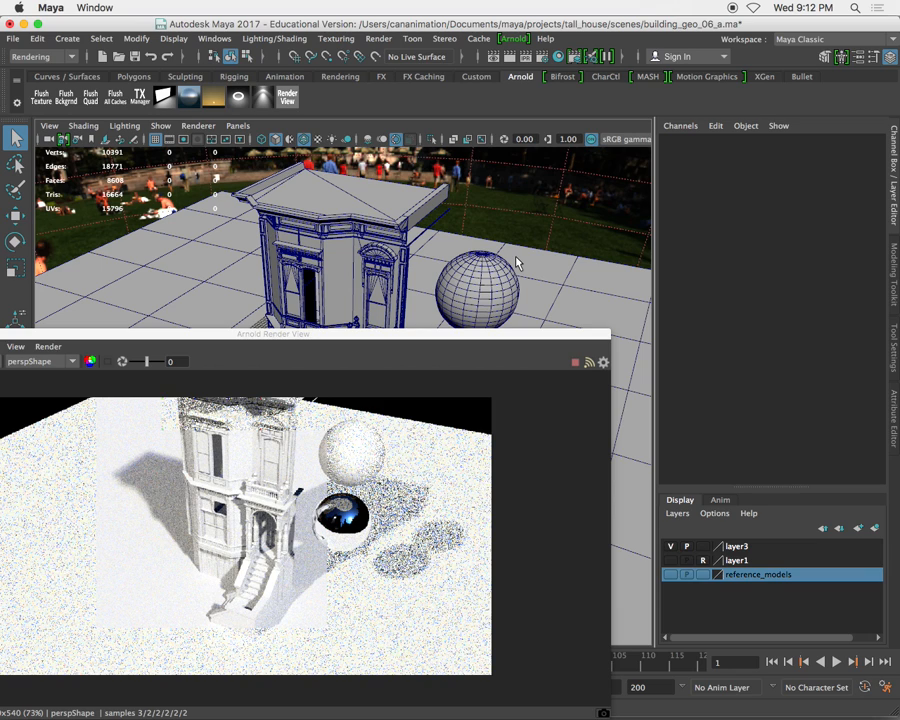
- Switch to Finder, check the Bryant_Park image files in the Downloads folder, and return to Maya
key(super+Tab)
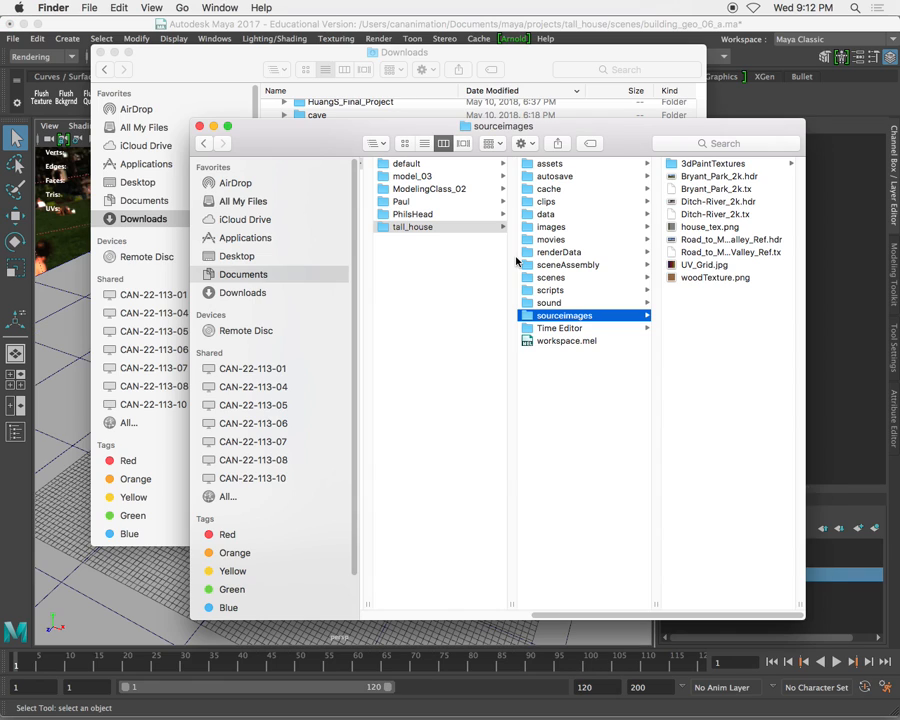
click(481, 68)
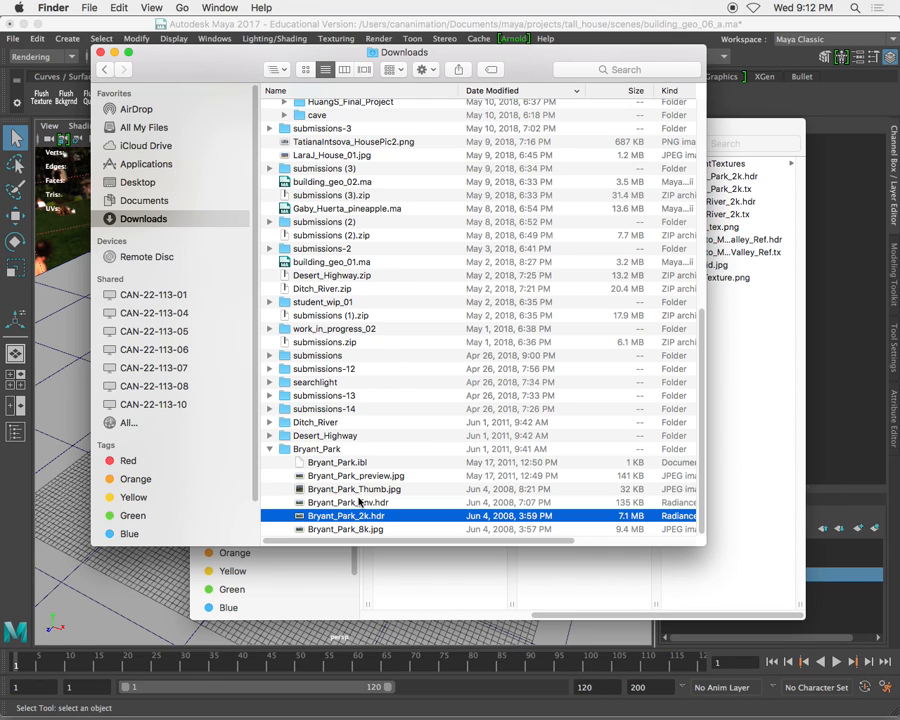
key(super+Tab)
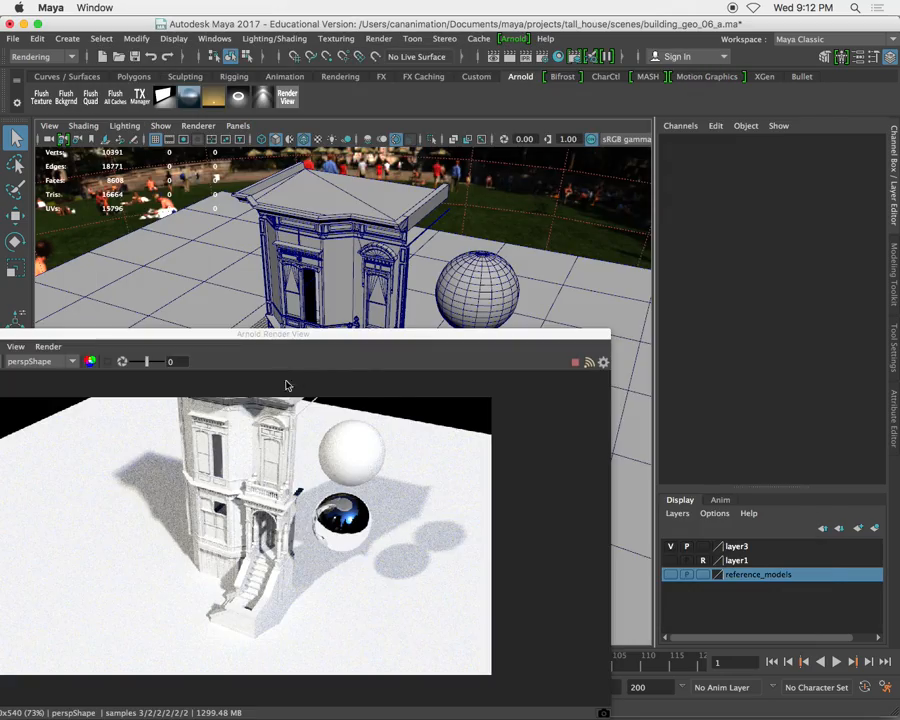
- Select the SkyDome light, close the Arnold Render View, and replace the dome's color texture with Ditch-River_2k.hdr
alt+drag(320, 302, 366, 240)
click(534, 201)
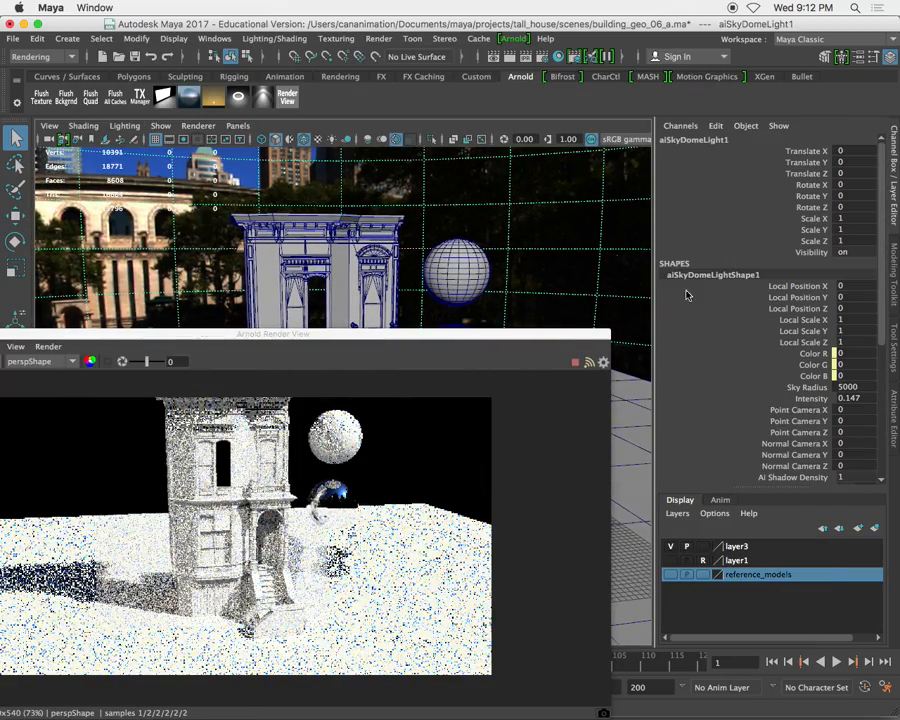
drag(50, 334, 163, 305)
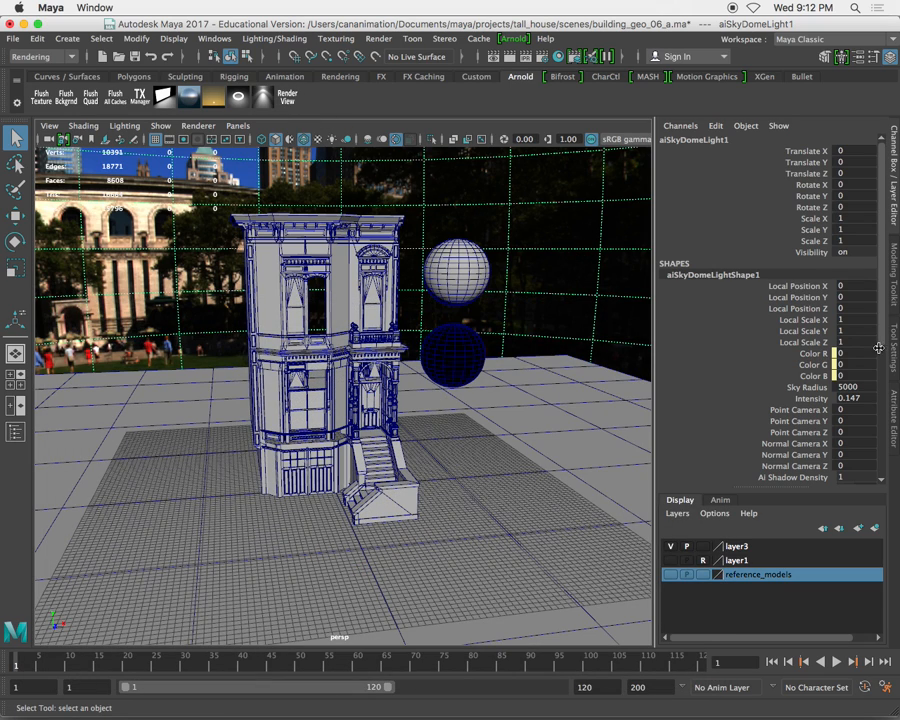
click(895, 418)
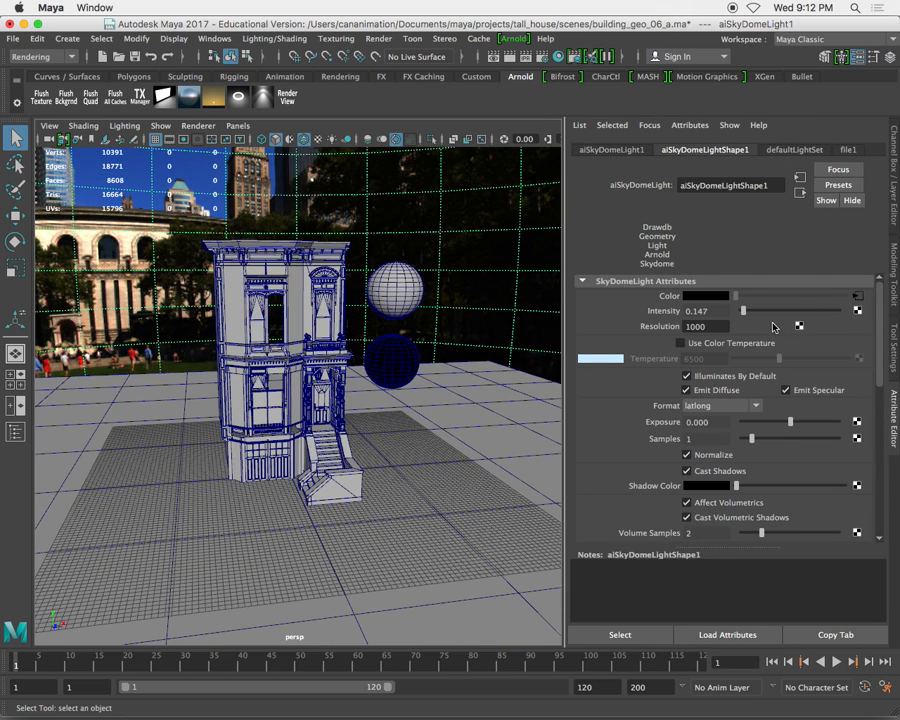
click(860, 297)
click(861, 341)
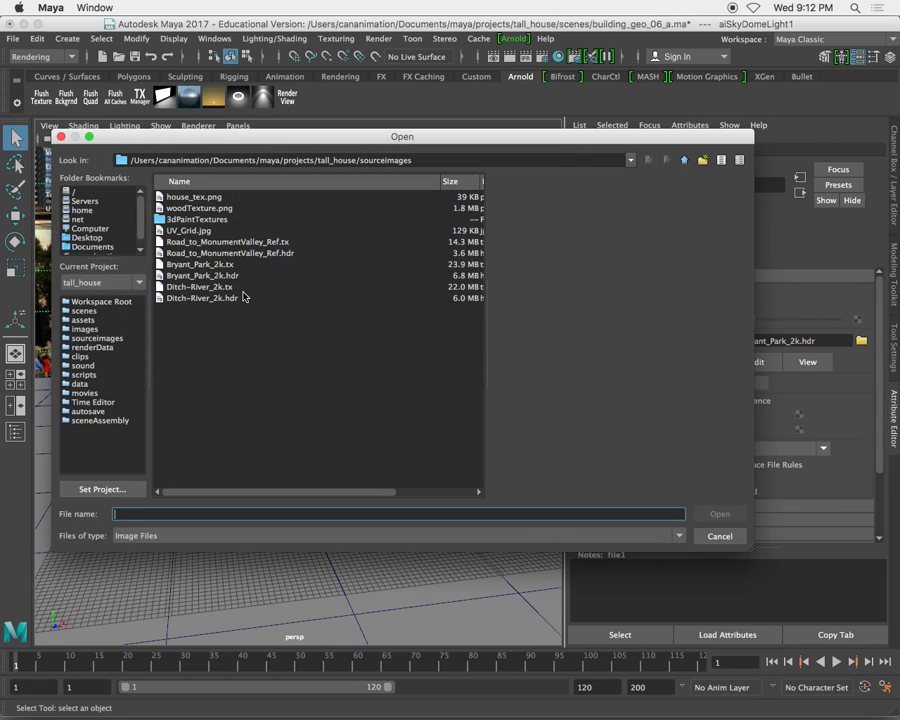
click(197, 299)
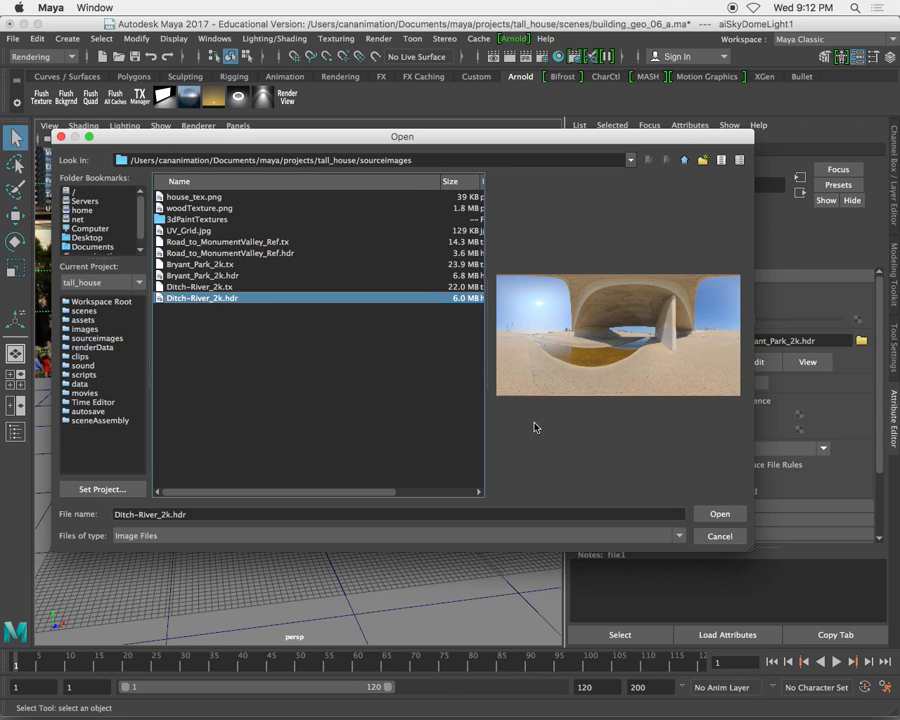
click(720, 515)
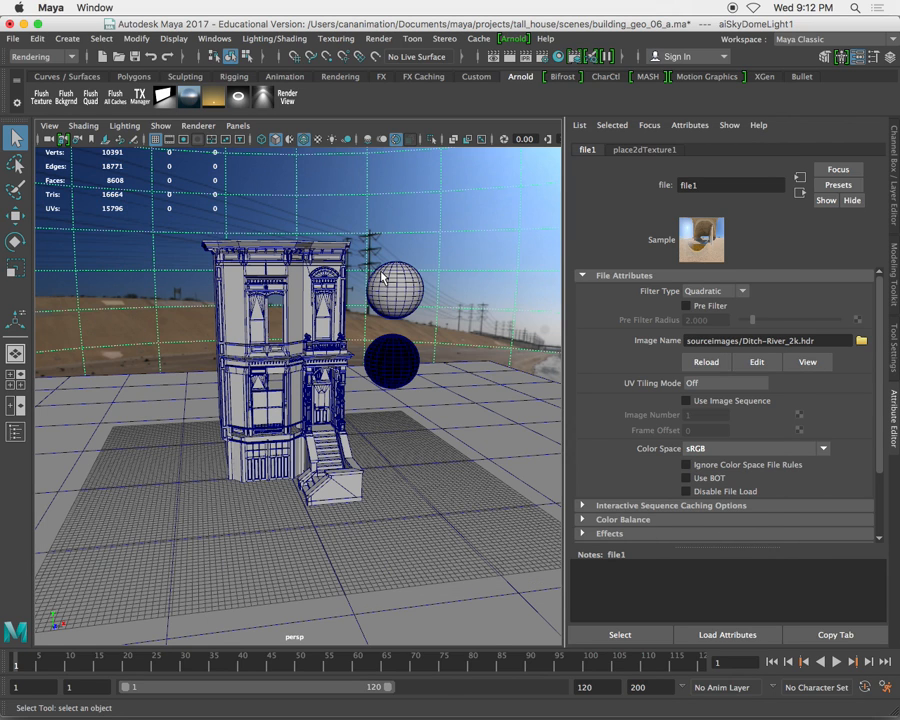
- Render with the Ditch River sky and set the SkyDome light's intensity to 1
click(287, 97)
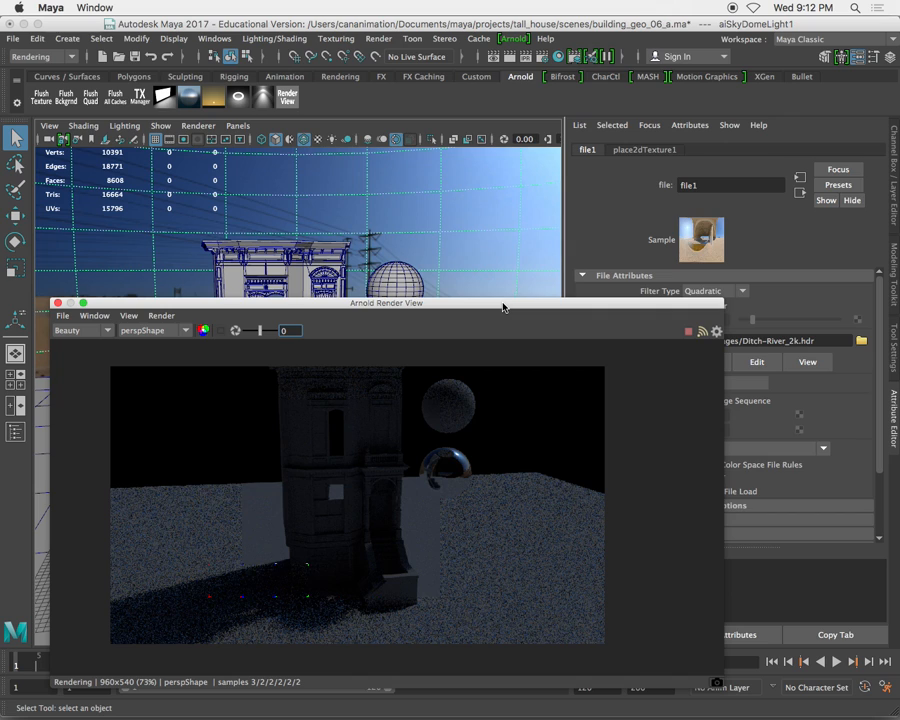
drag(503, 307, 447, 392)
click(477, 260)
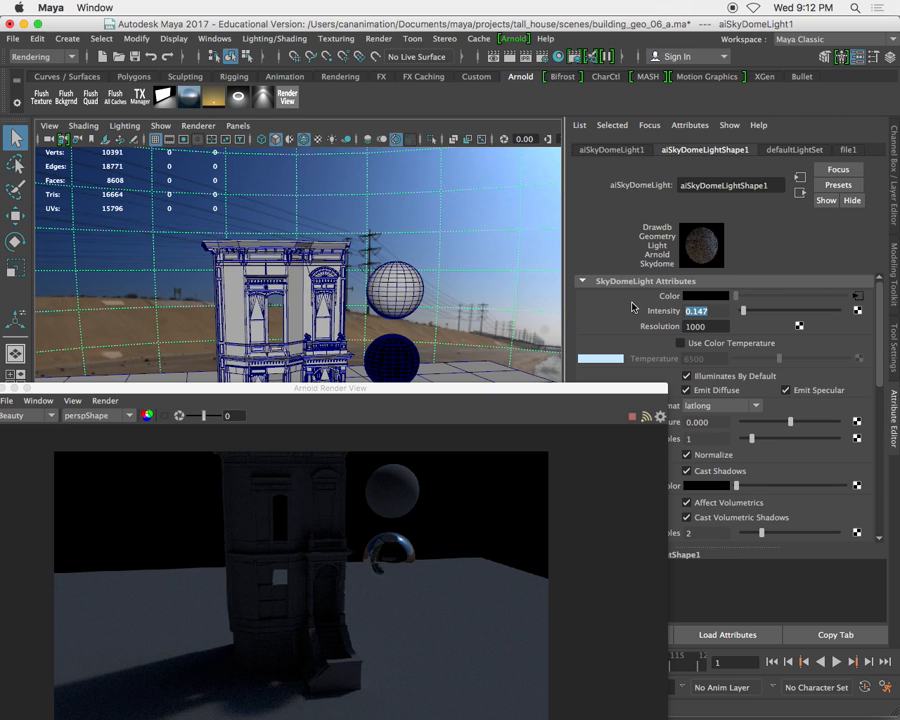
text(1)
key(Return)
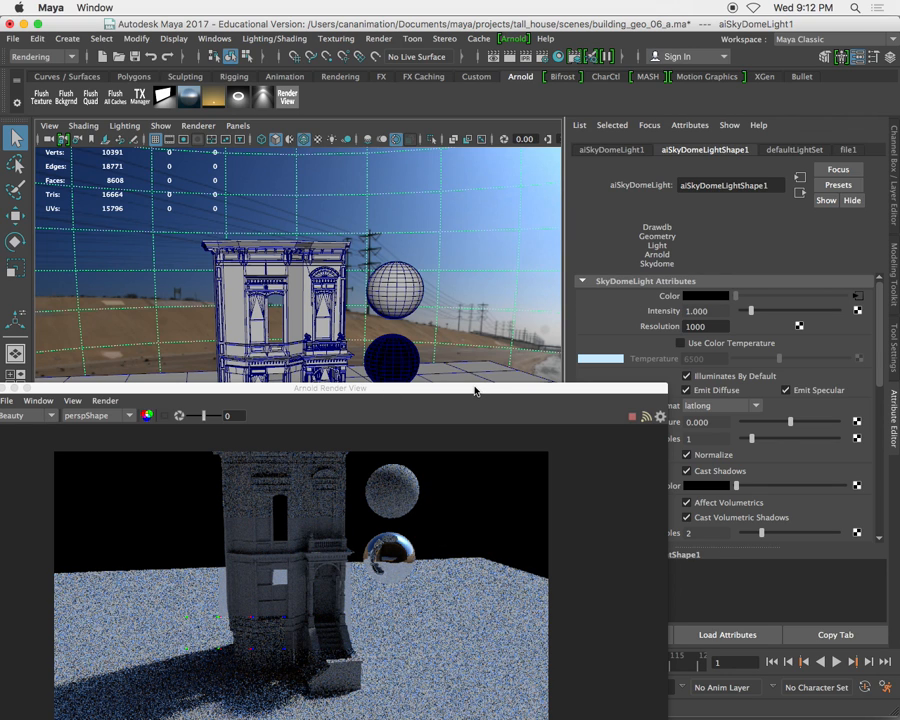
- Move the Arnold Render View off the viewport and rotate the SkyDome light around the vertical axis to redirect the Ditch River lighting
click(427, 396)
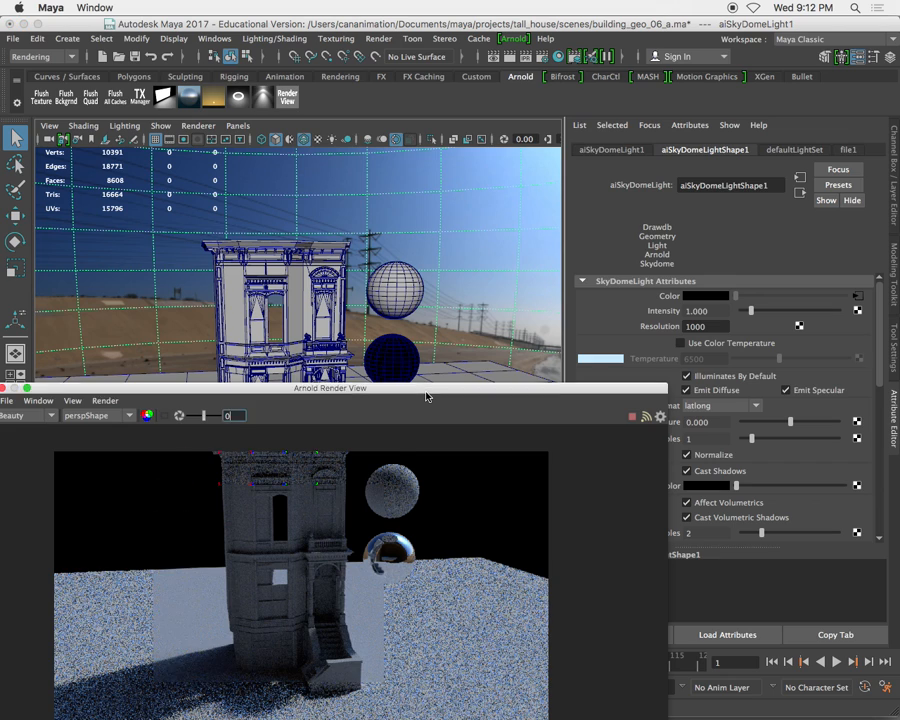
mouse_move(425, 392)
mouse_down()
mouse_move(421, 377)
mouse_move(422, 392)
mouse_up()
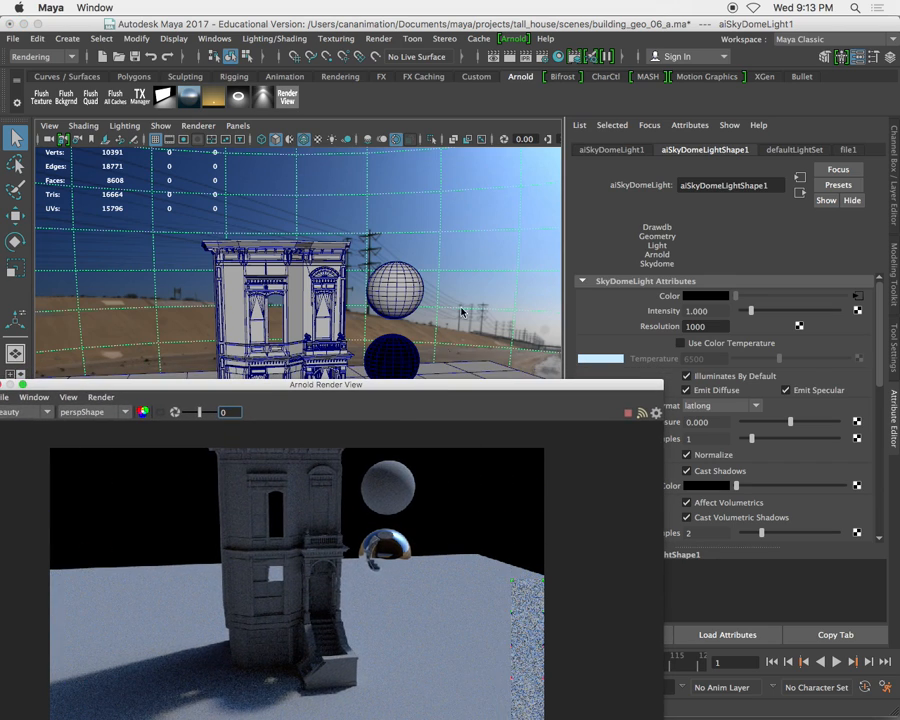
scroll(445, 307, down, 5)
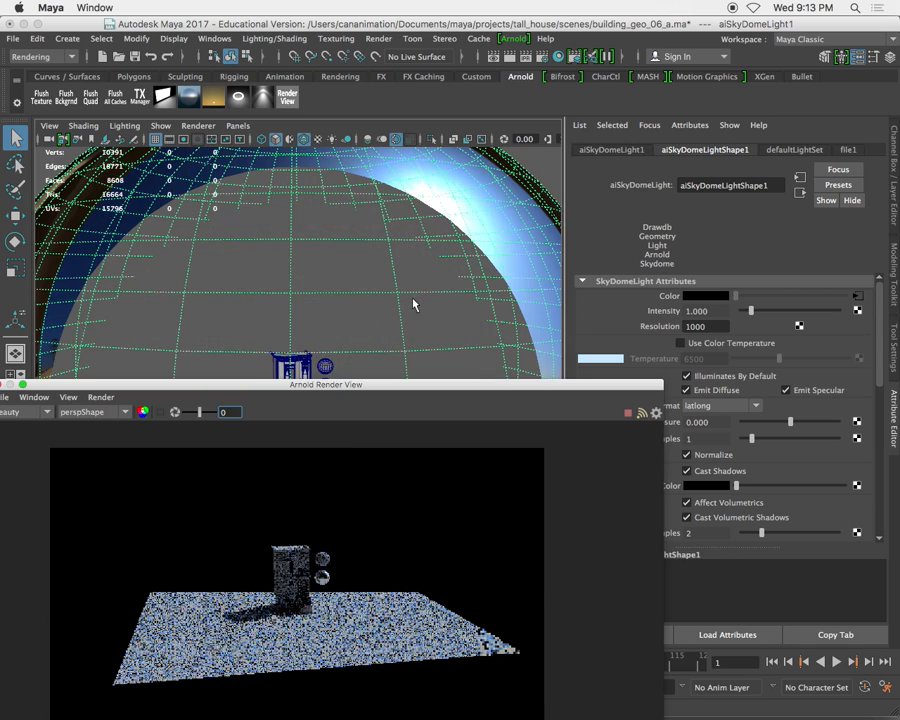
alt+middle_drag(402, 323, 407, 212)
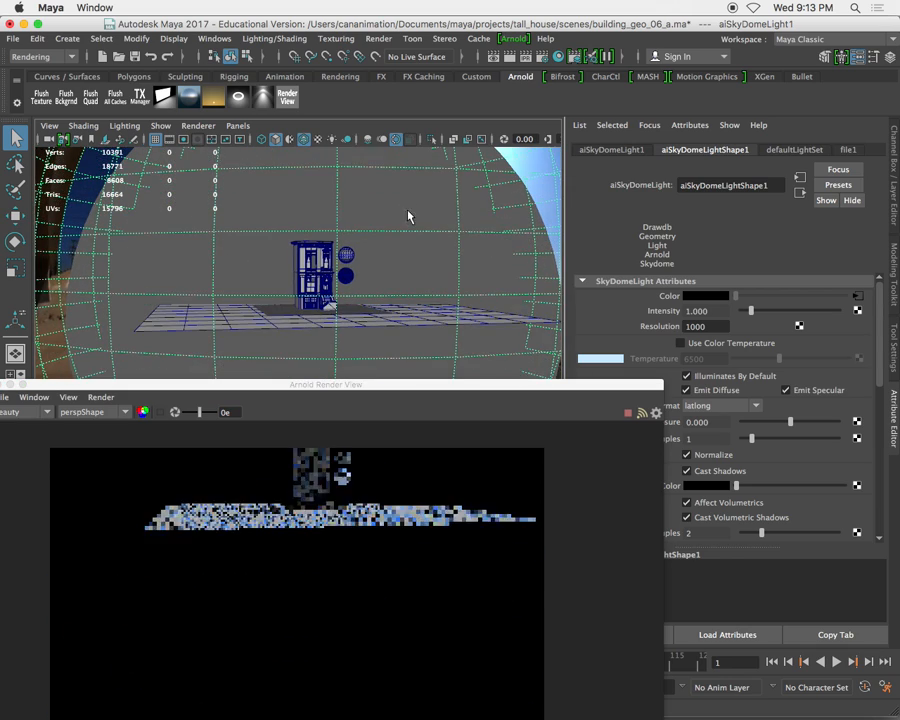
alt+drag(407, 212, 391, 280)
key(e)
drag(357, 319, 283, 325)
drag(372, 323, 339, 325)
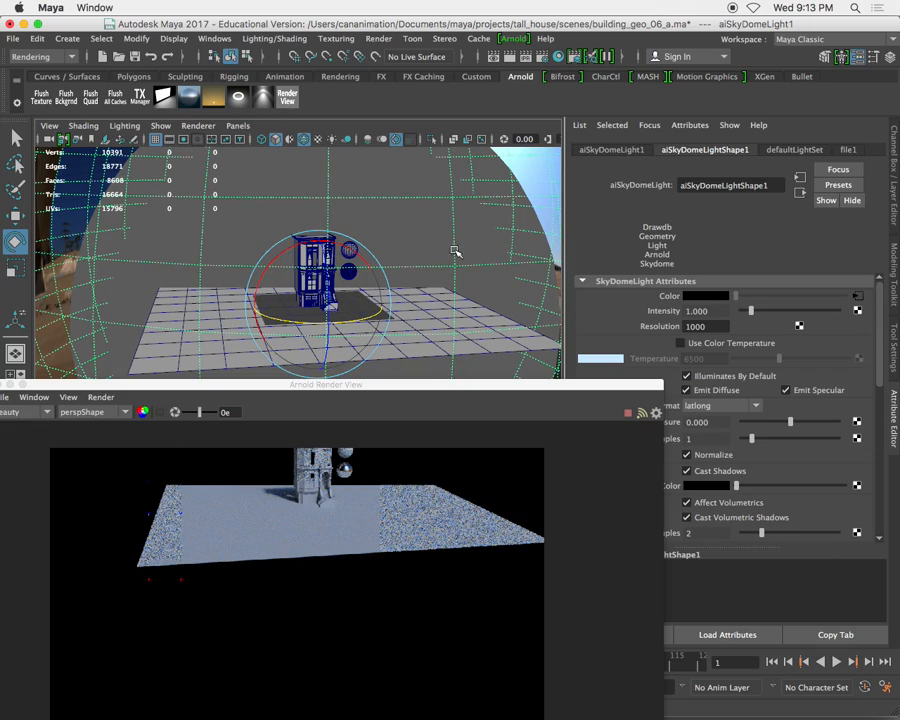
- Deselect the dome and examine the house, its shadow and the two spheres in the live render from closer viewpoints
key(f)
scroll(391, 230, up, 10)
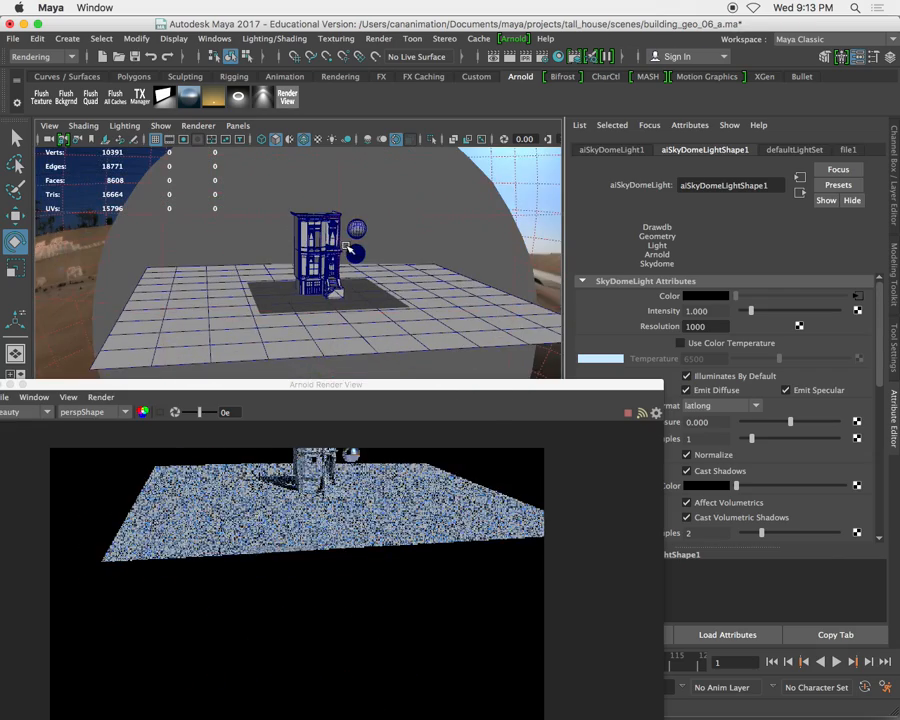
click(382, 207)
alt+middle_drag(382, 207, 360, 339)
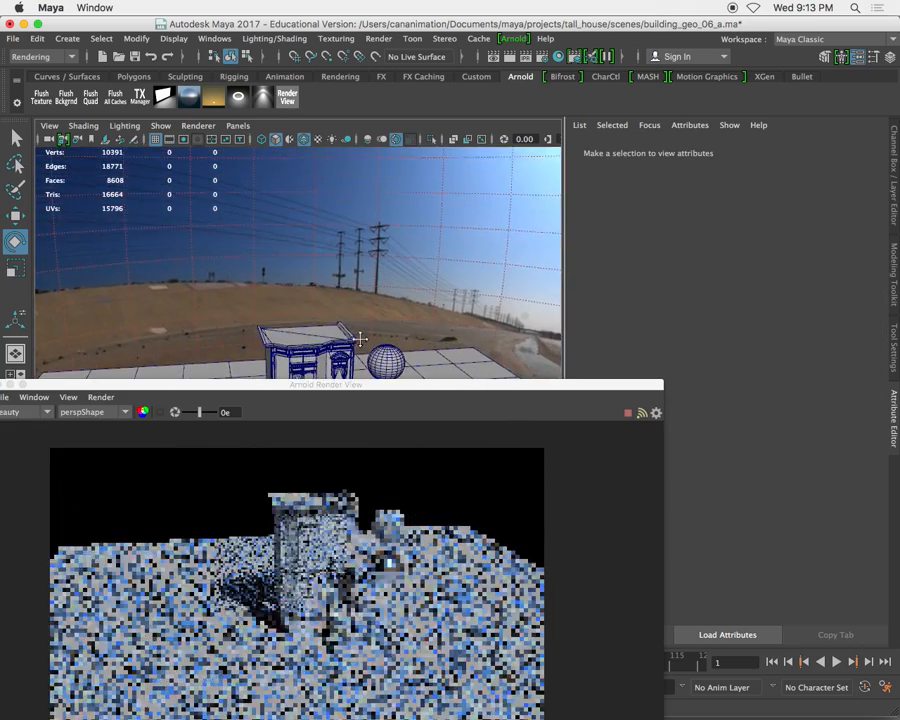
scroll(360, 339, up, 10)
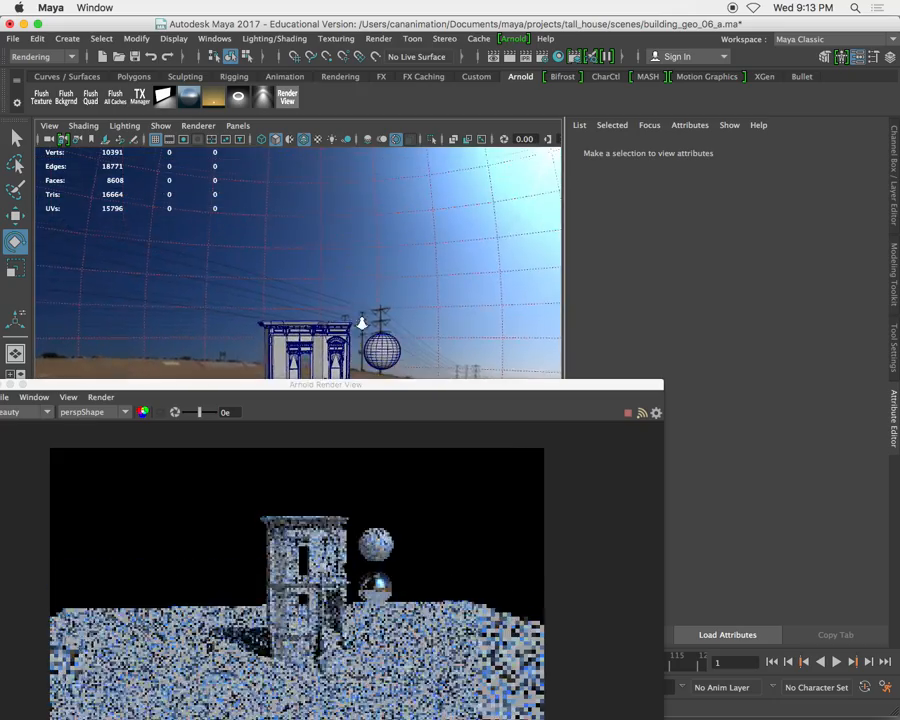
alt+drag(385, 349, 435, 195)
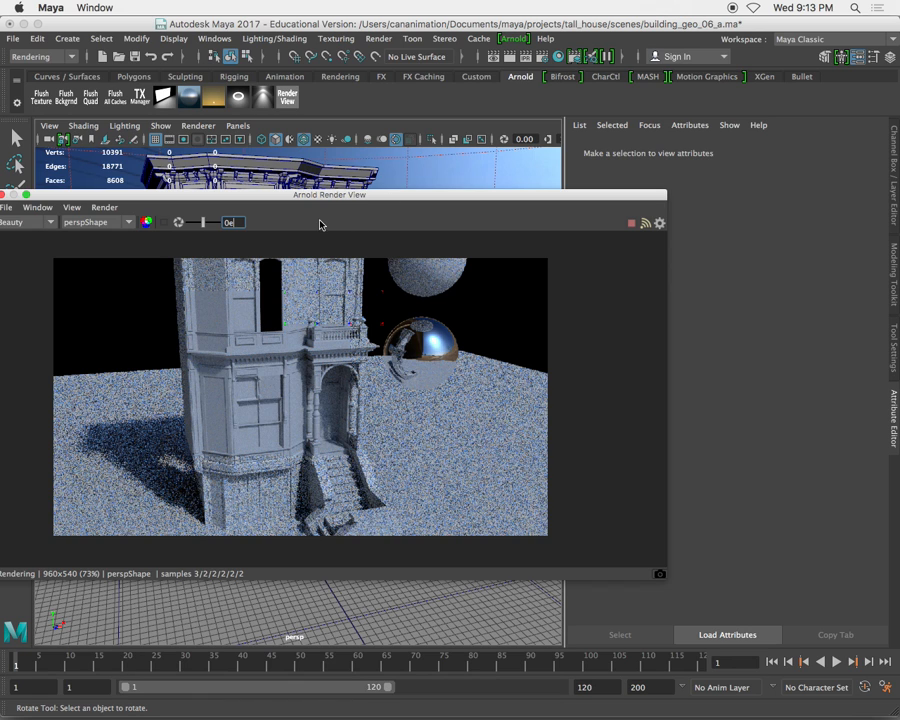
drag(269, 199, 259, 210)
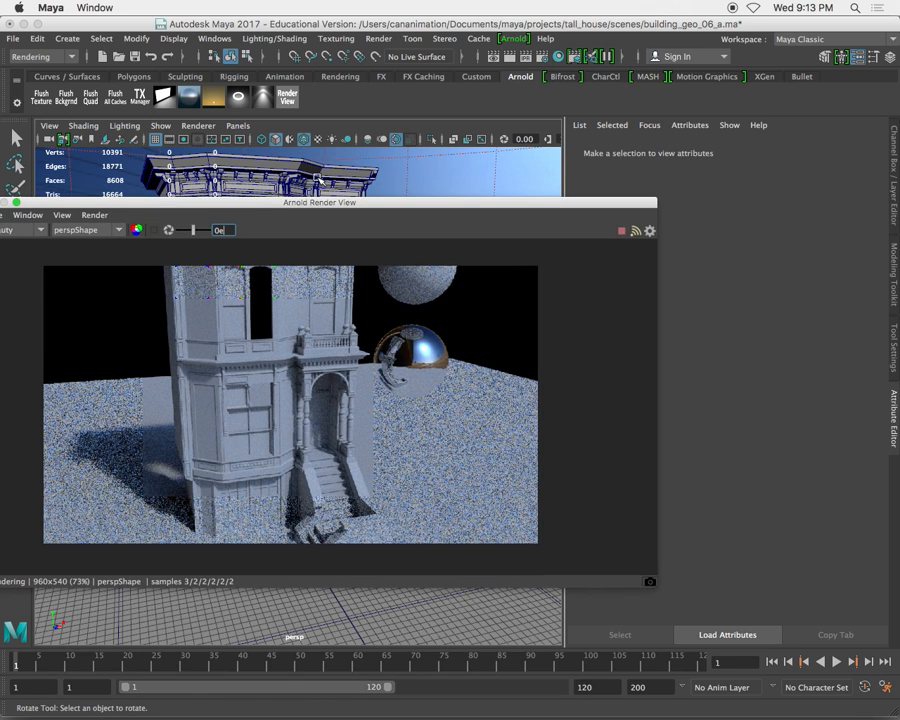
alt+drag(313, 174, 424, 302)
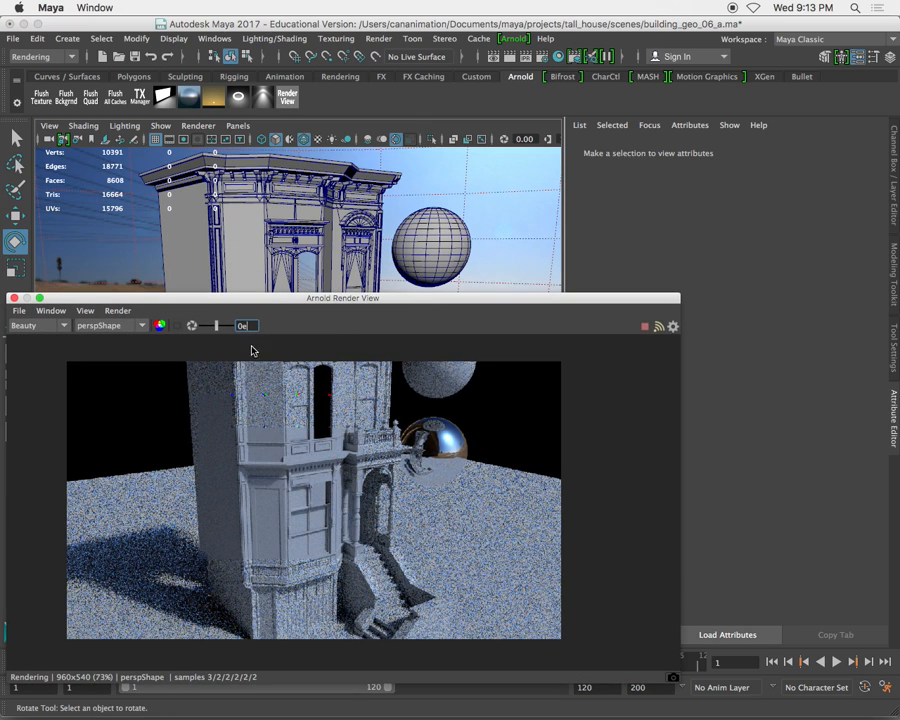
- Close the Arnold Render View and reopen building_geo_06_a.ma, discarding the unsaved changes
click(13, 298)
click(506, 282)
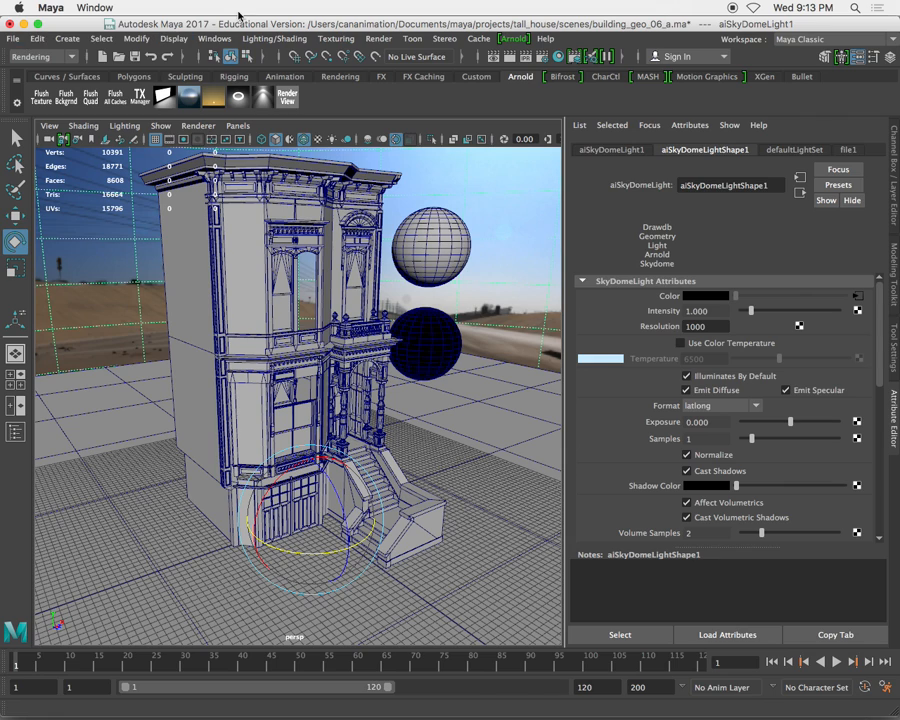
click(16, 40)
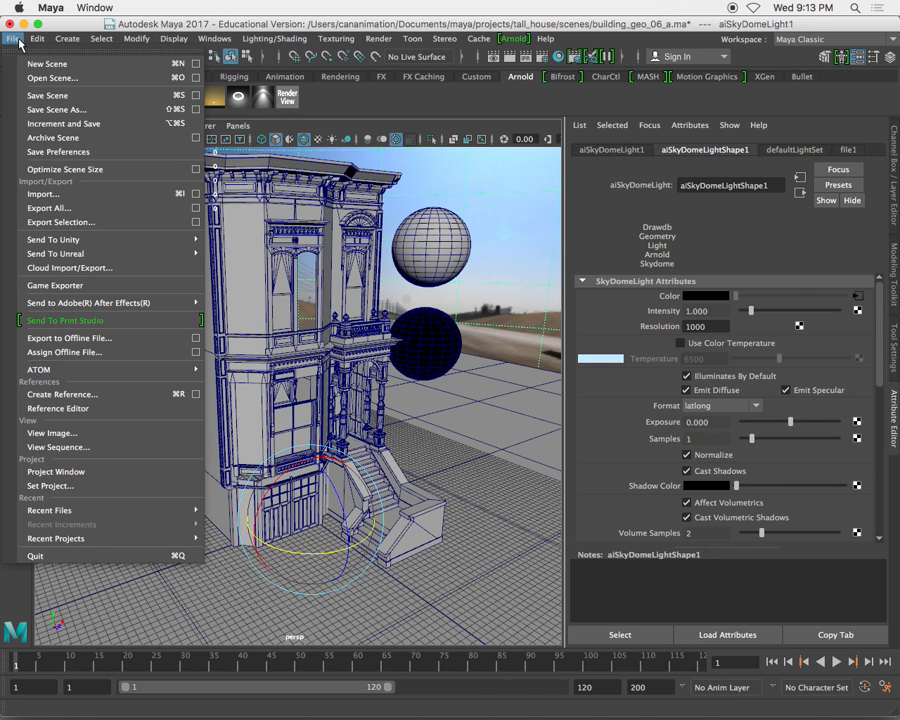
click(51, 79)
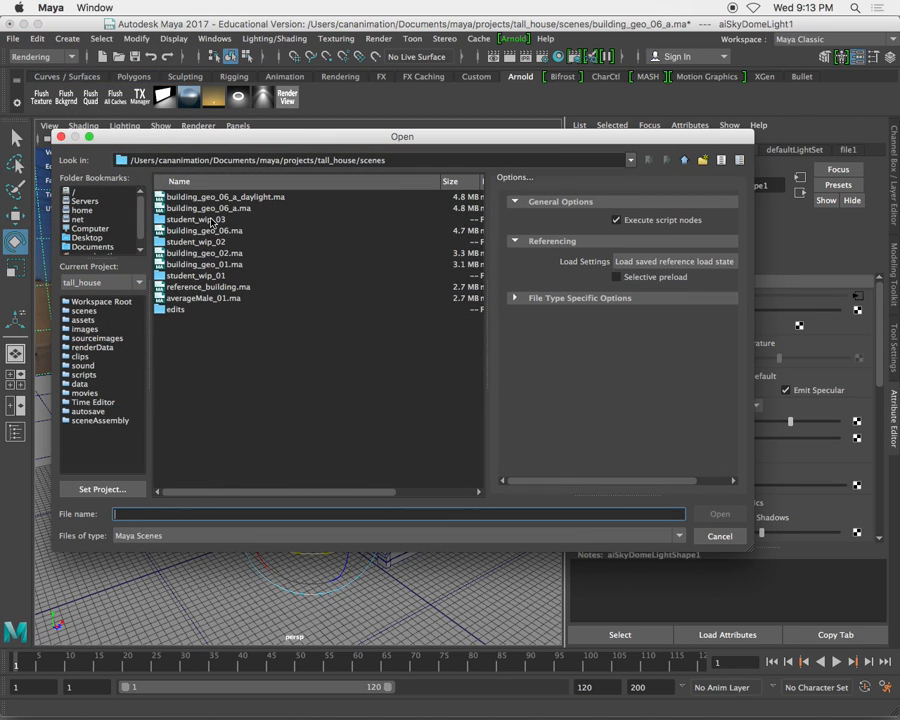
click(189, 209)
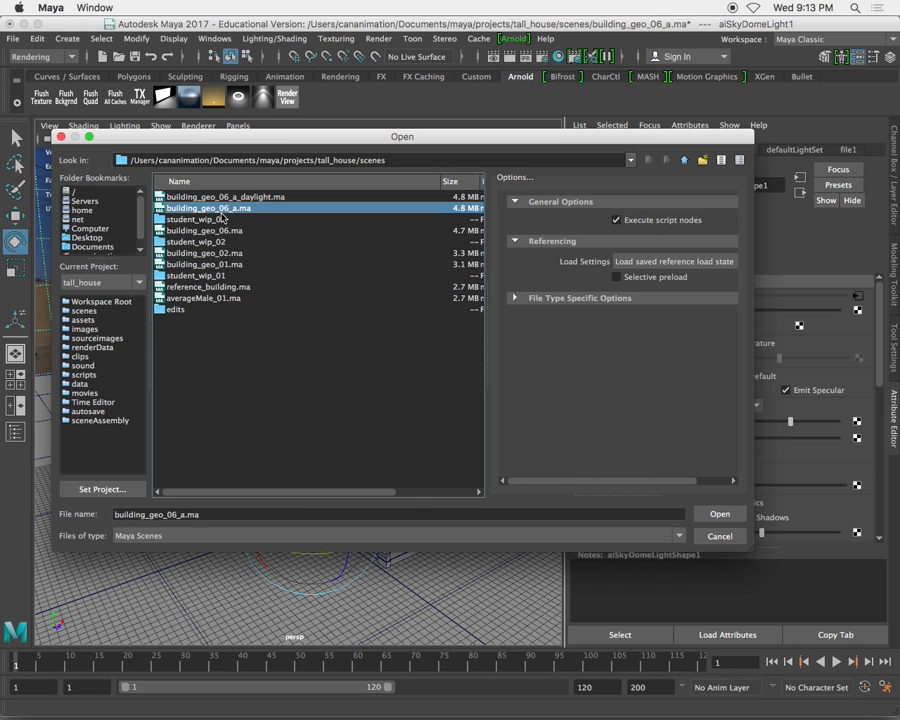
click(716, 514)
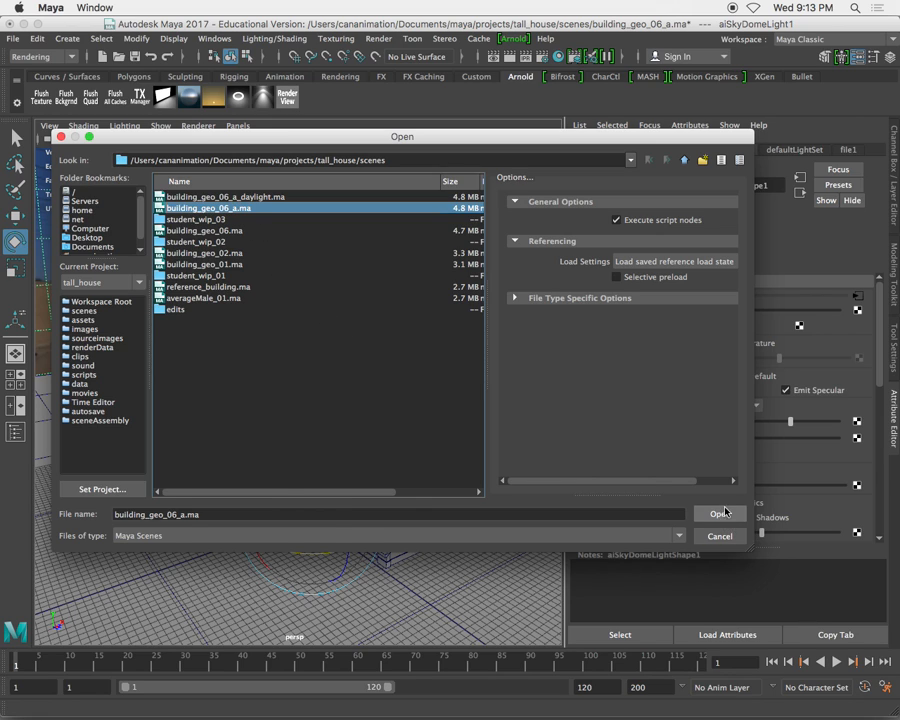
click(448, 376)
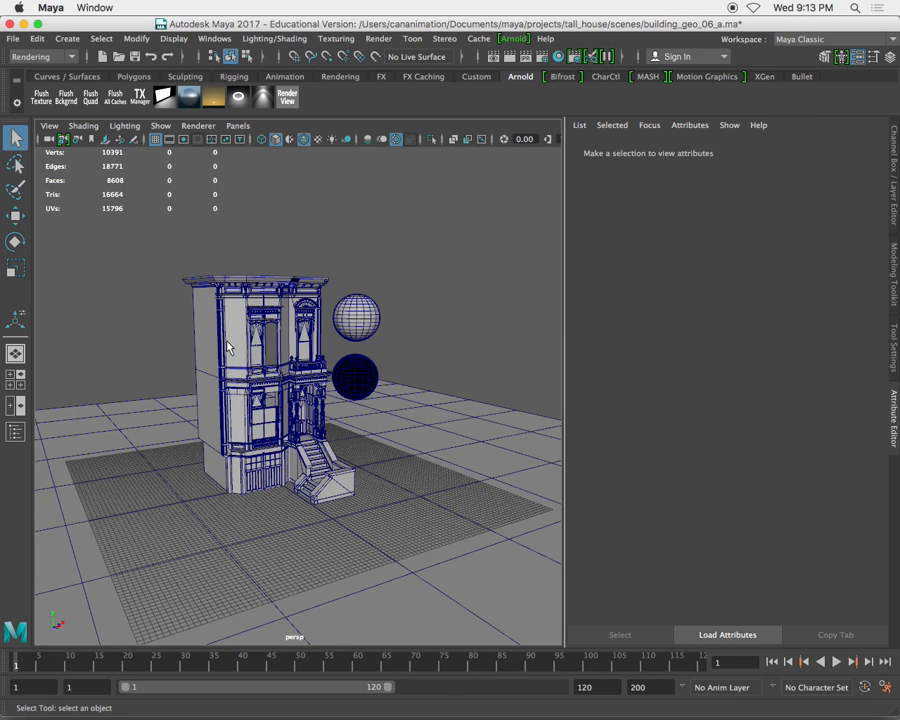
- Inspect the house's corner trim and the lower sphere in the reopened scene, and clear the selection
click(228, 347)
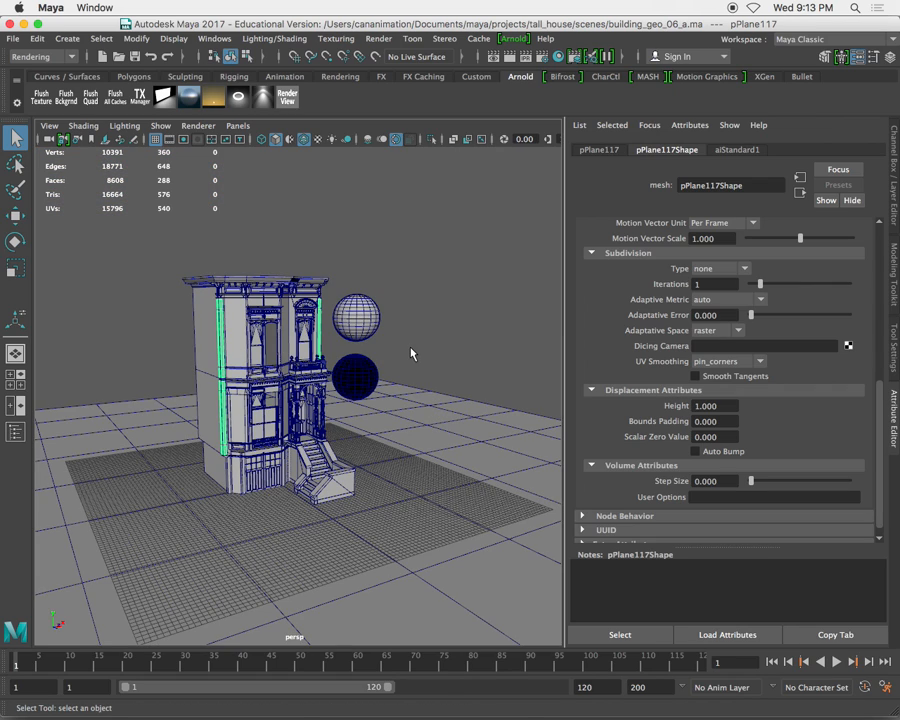
click(364, 374)
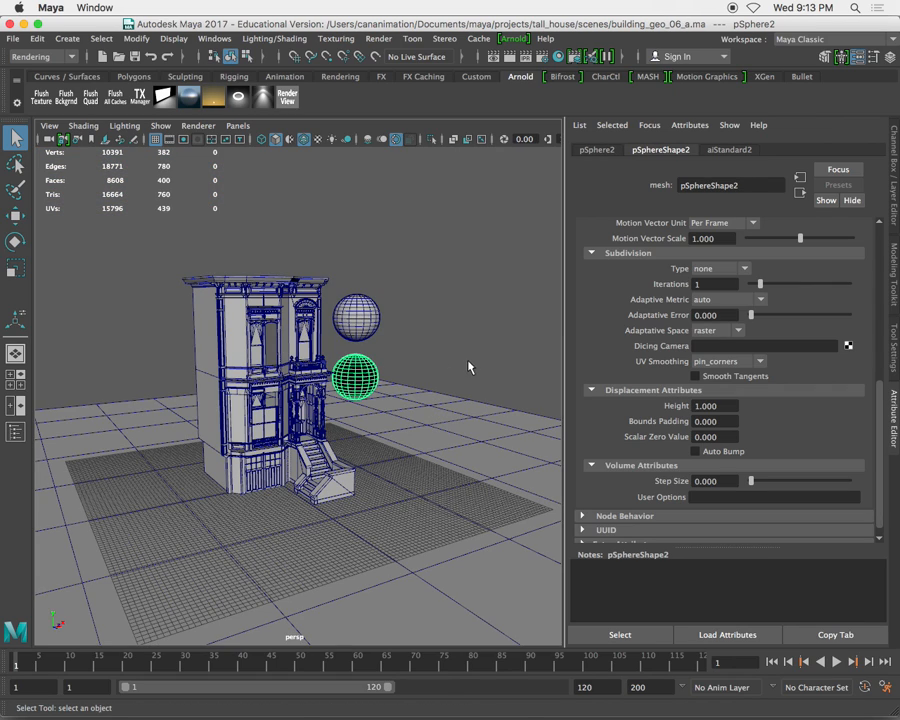
click(457, 335)
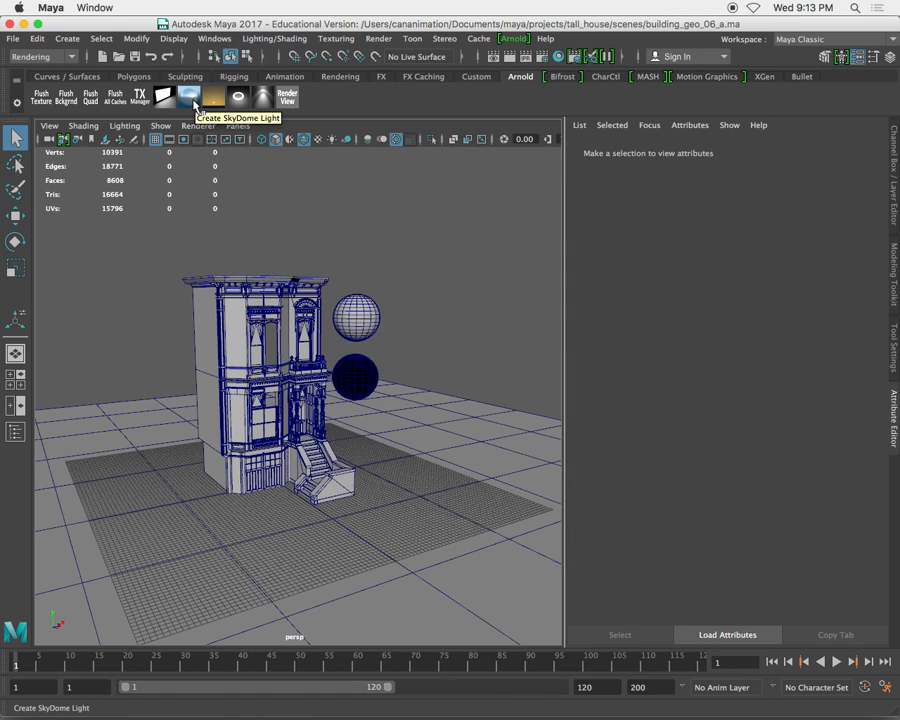
- Create an Arnold SkyDome light and set its Sky Radius to 5000
click(191, 97)
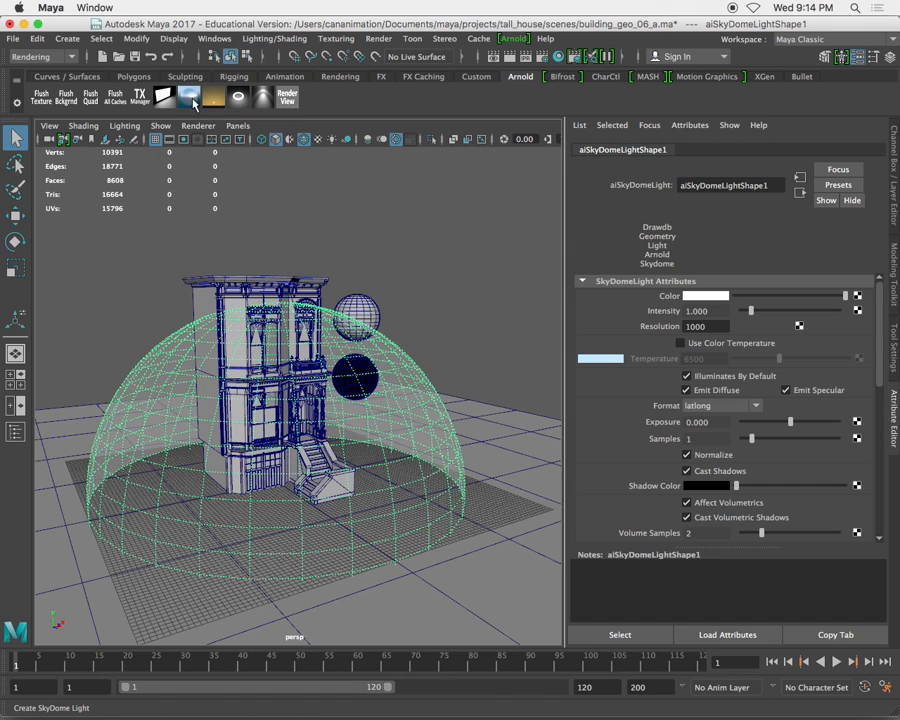
click(893, 213)
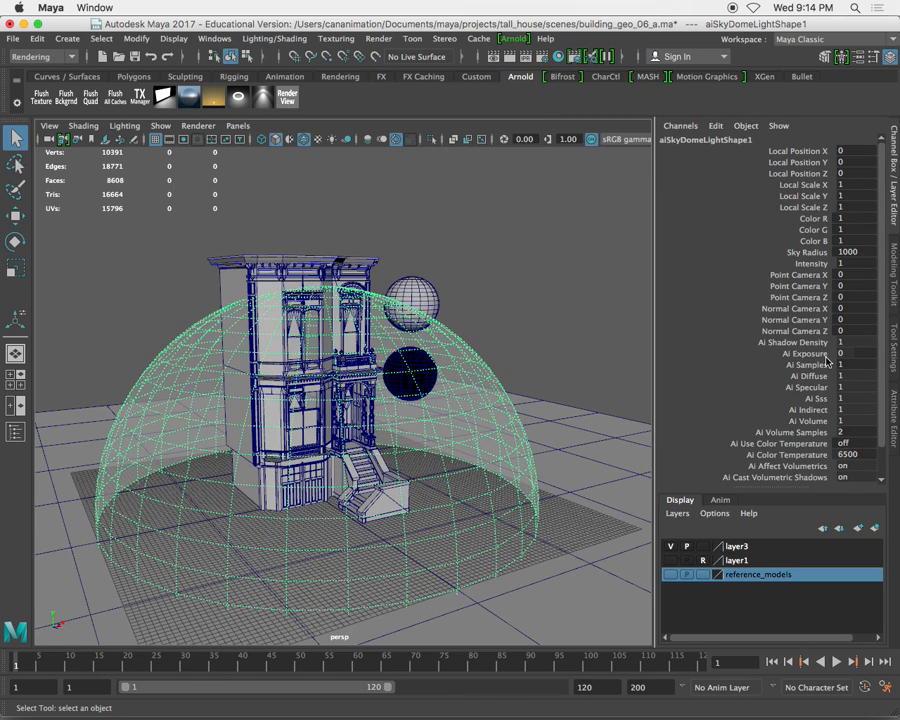
double_click(862, 252)
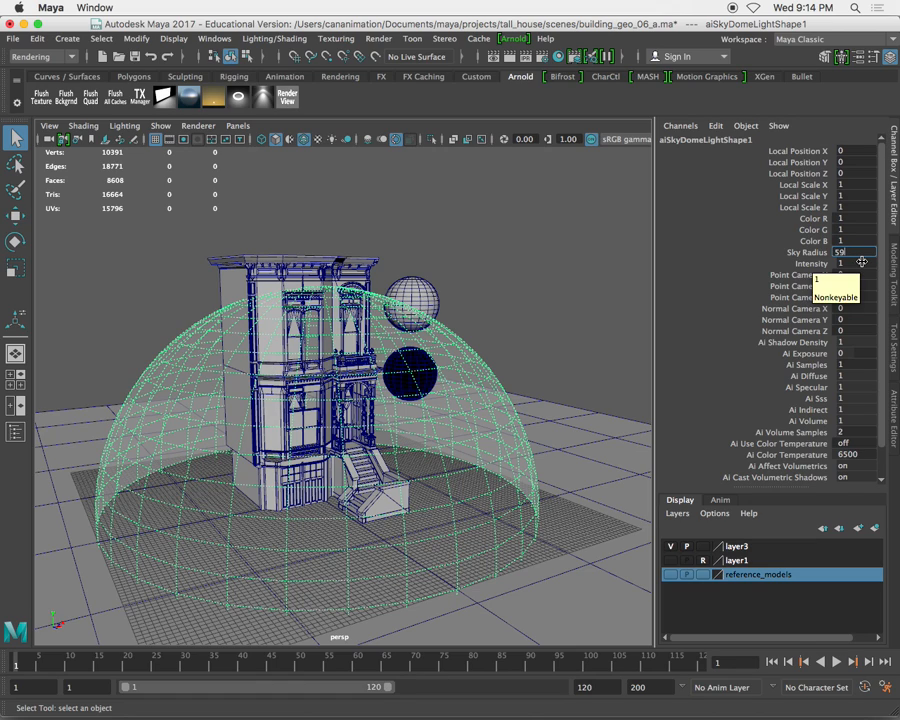
click(555, 269)
click(500, 248)
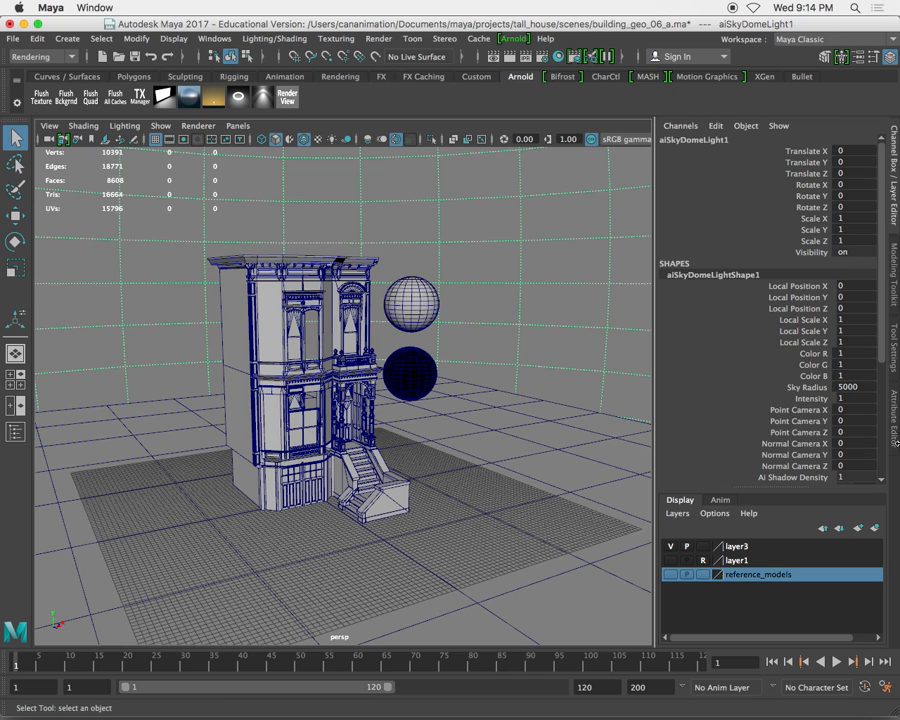
- Map a File texture to the SkyDome light's color and load Ditch-River_2k.hdr from sourceimages
click(895, 402)
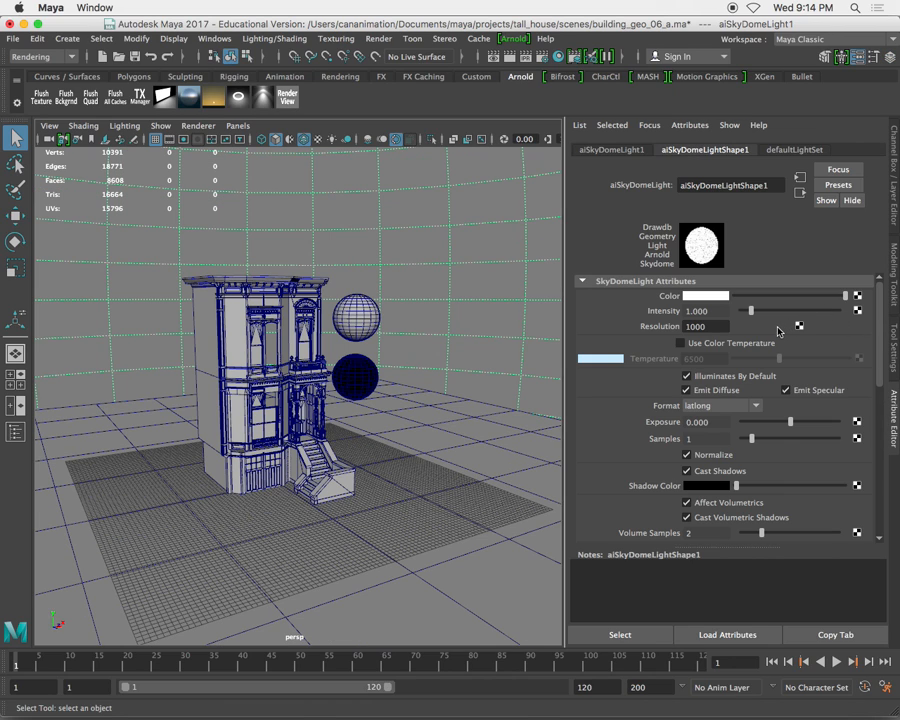
click(857, 297)
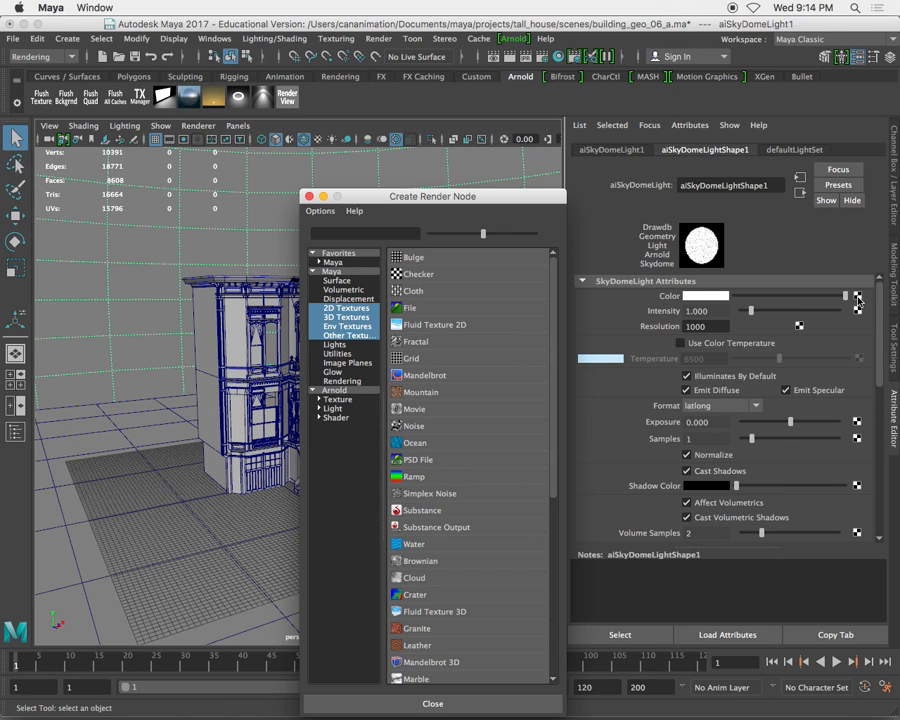
click(436, 307)
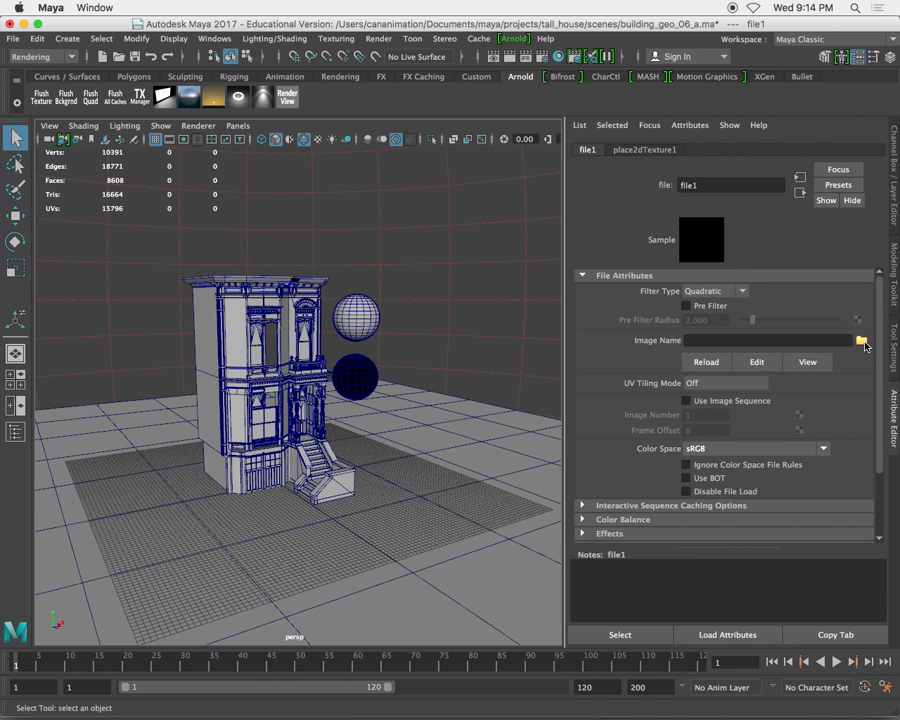
click(861, 341)
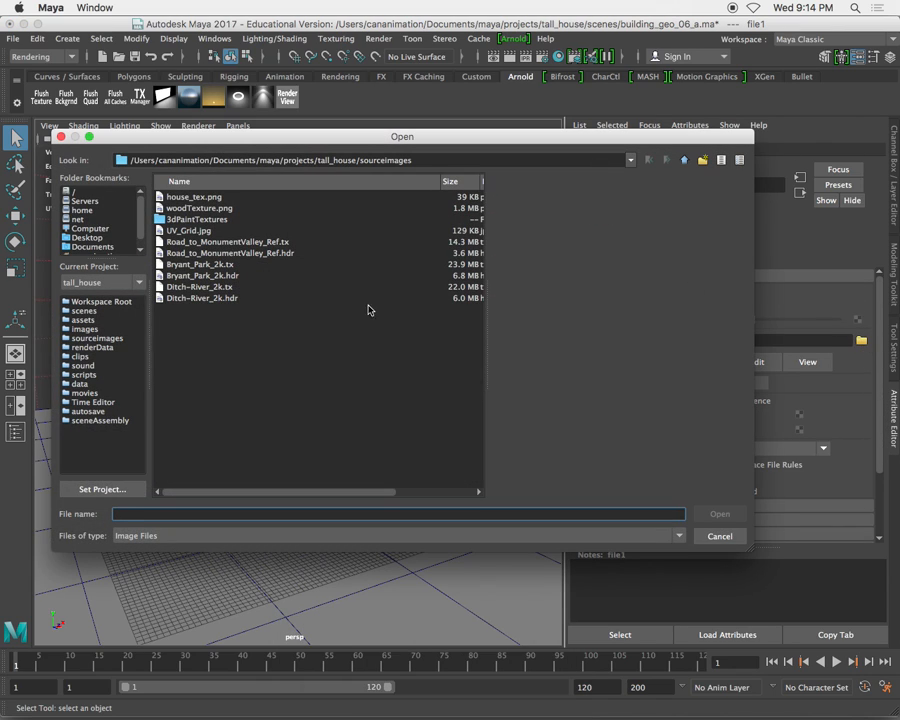
click(202, 298)
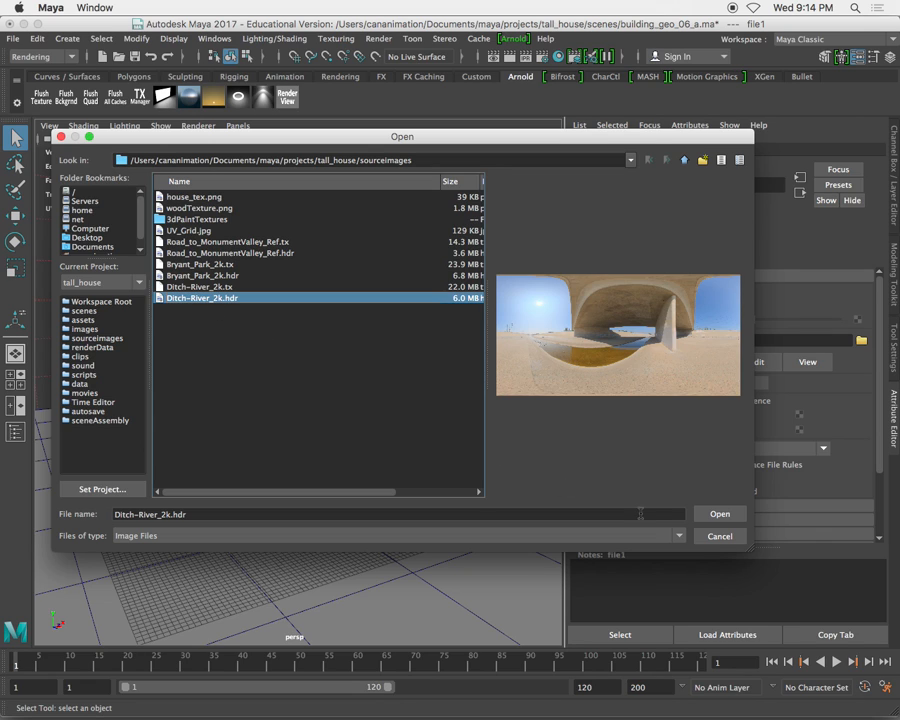
click(719, 514)
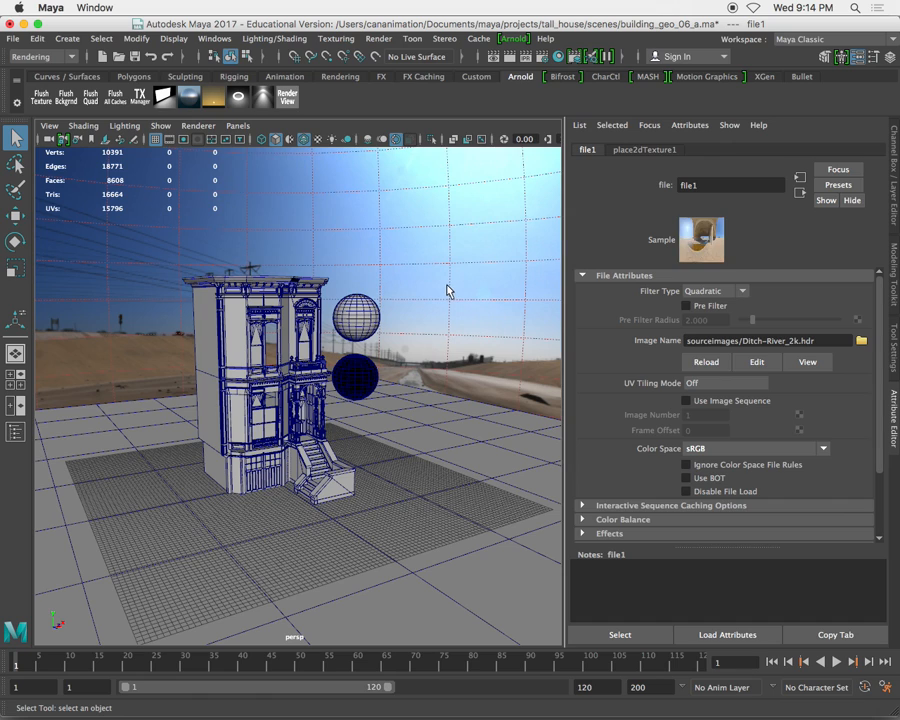
- Render the scene in the Arnold Render View, select the SkyDome light, and shrink the render window to uncover the viewport
click(290, 100)
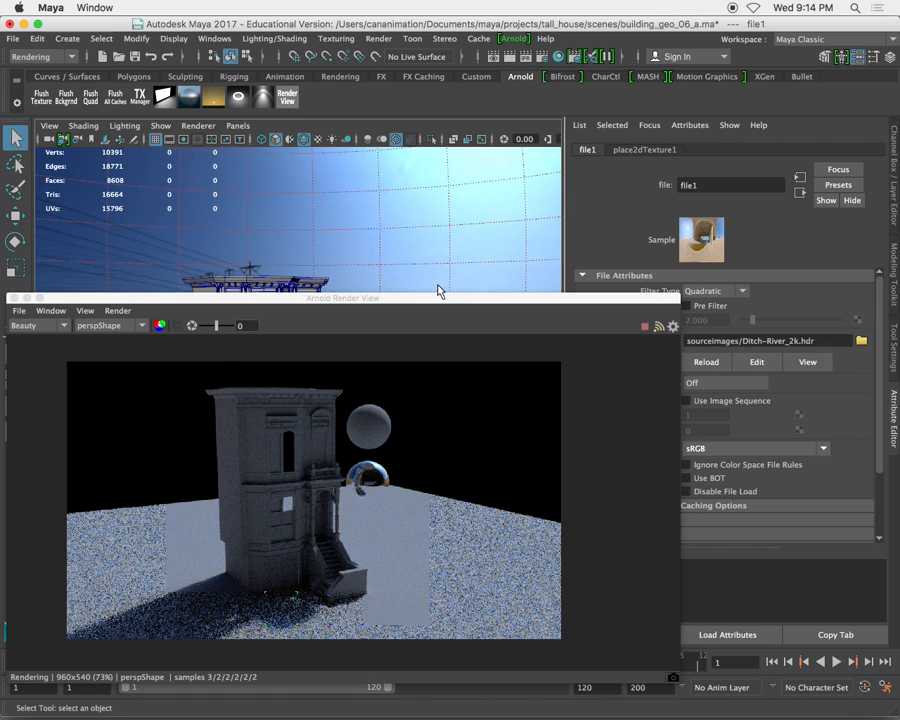
click(438, 290)
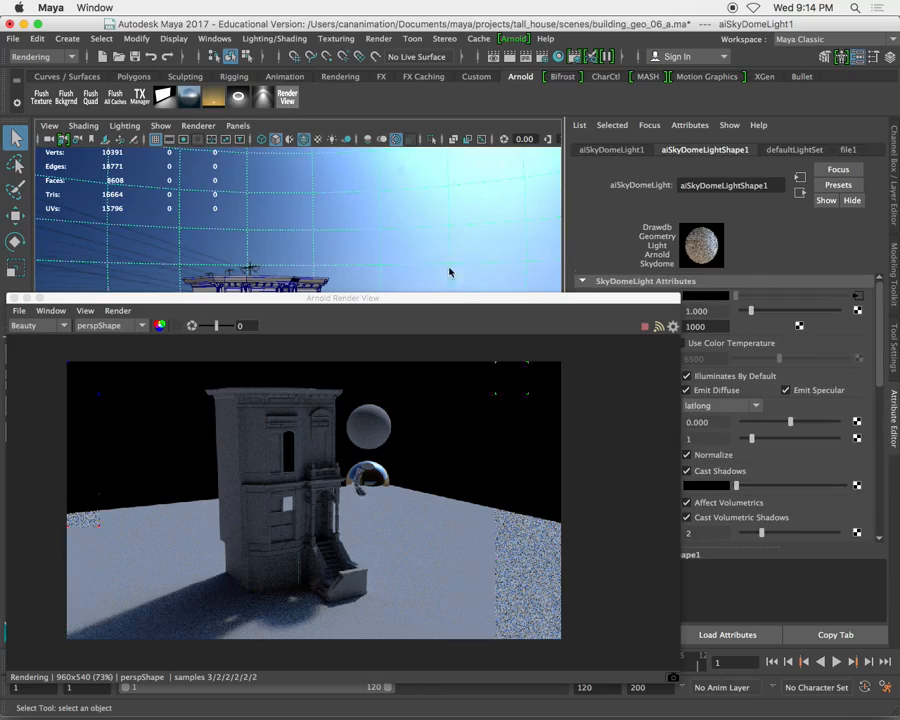
alt+right_drag(440, 248, 386, 237)
alt+drag(386, 237, 436, 237)
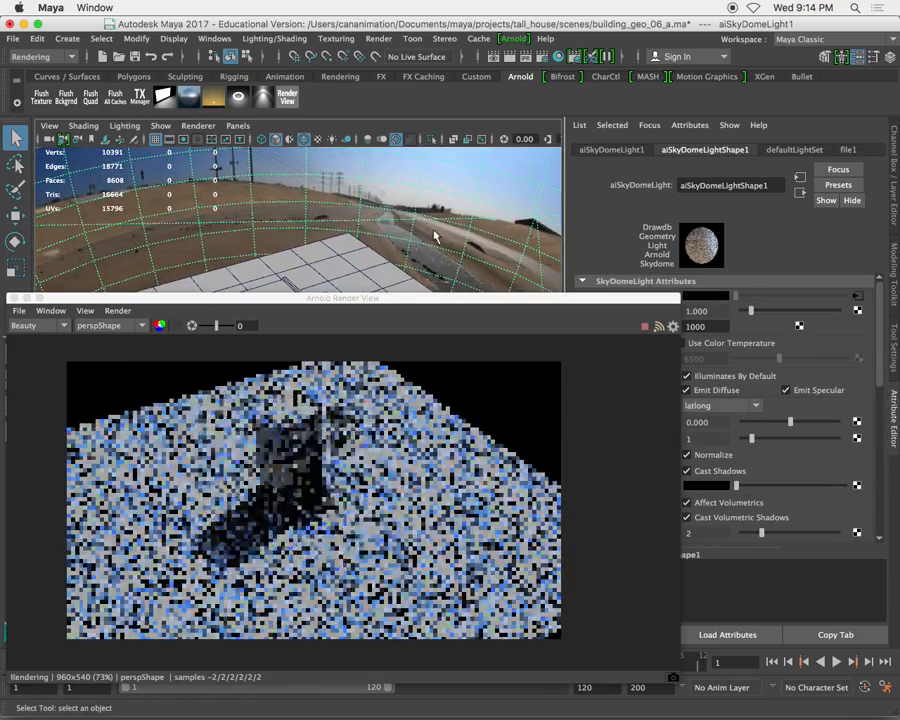
alt+right_drag(436, 237, 375, 222)
alt+middle_drag(375, 222, 364, 232)
scroll(366, 233, up, 5)
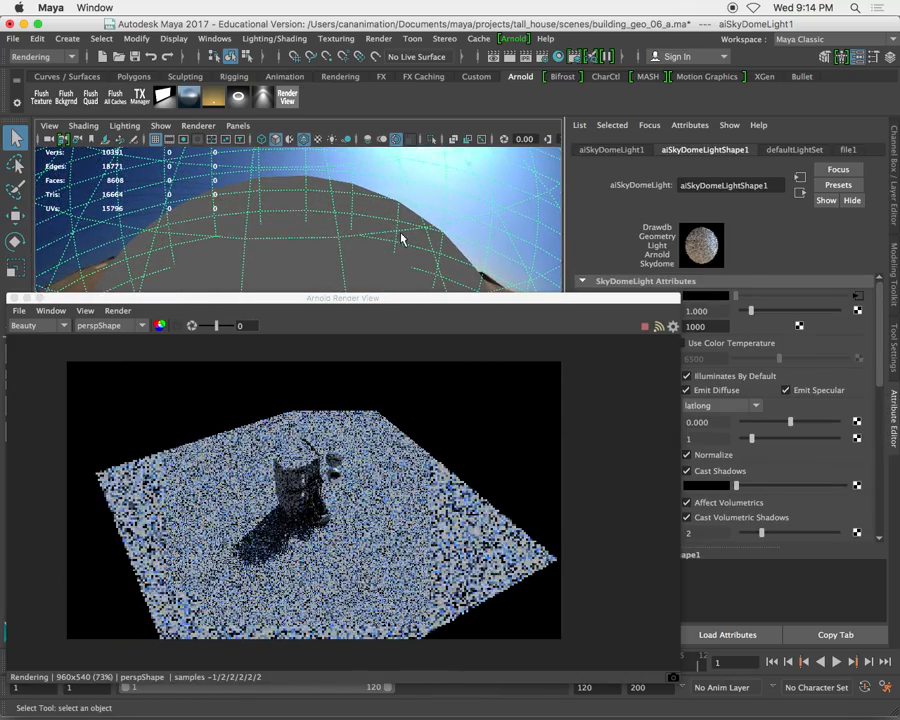
drag(405, 297, 405, 418)
drag(677, 422, 459, 474)
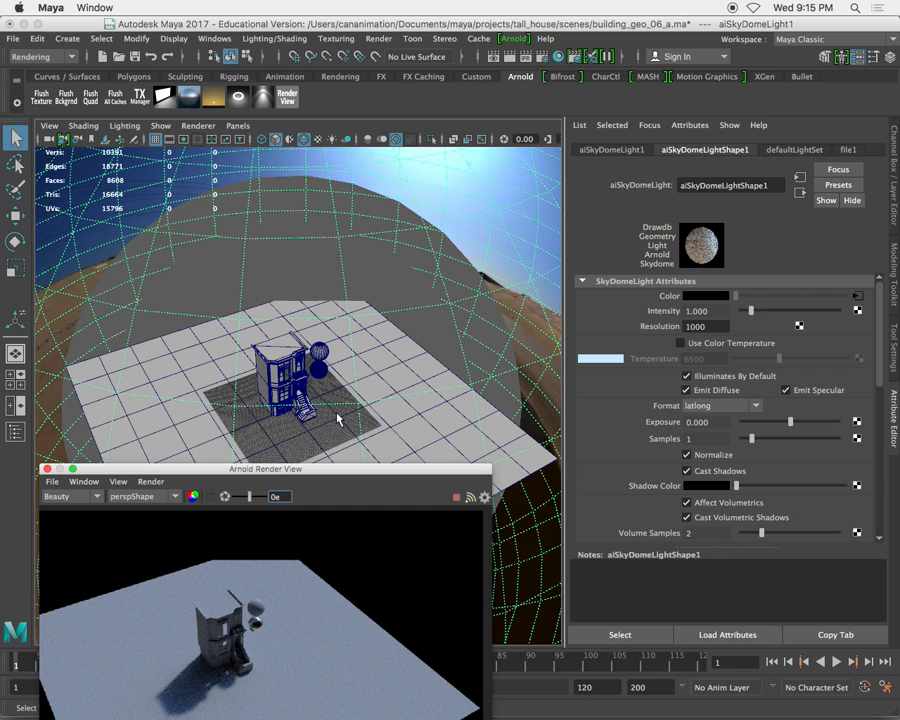
- Rotate the SkyDome light about 68 degrees in the negative direction around its vertical axis and uncover the viewport's upper part
key(BackSpace)
click(409, 372)
alt+drag(408, 372, 397, 367)
key(e)
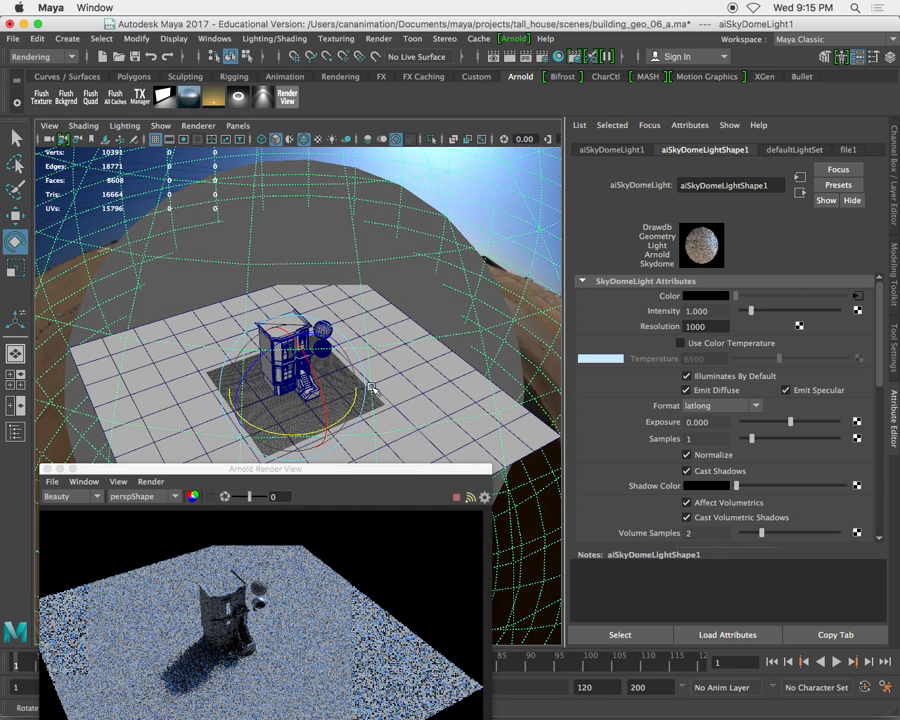
drag(306, 419, 362, 392)
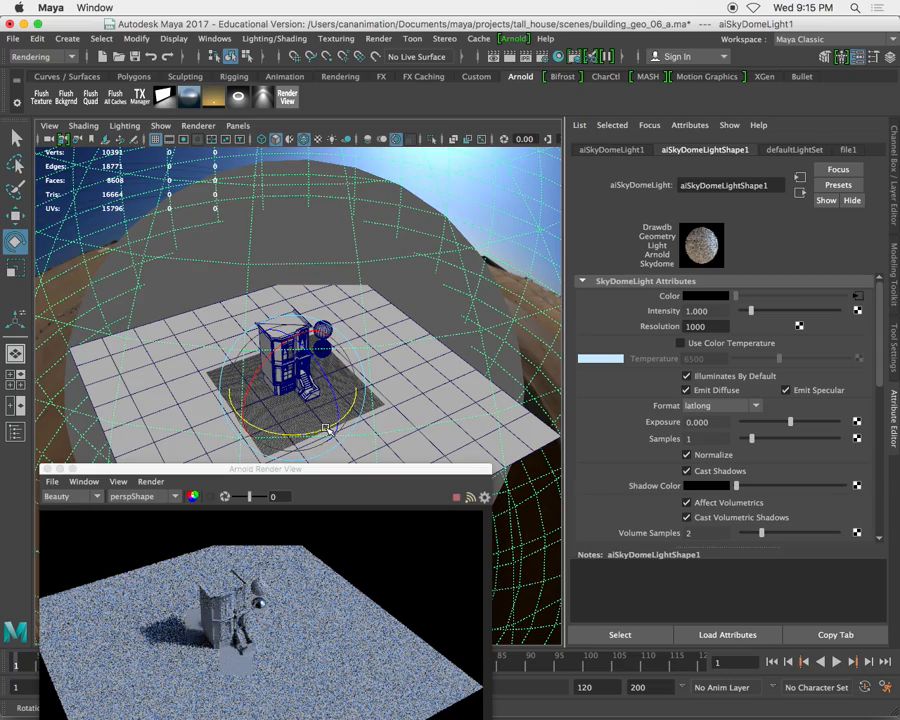
drag(355, 472, 390, 279)
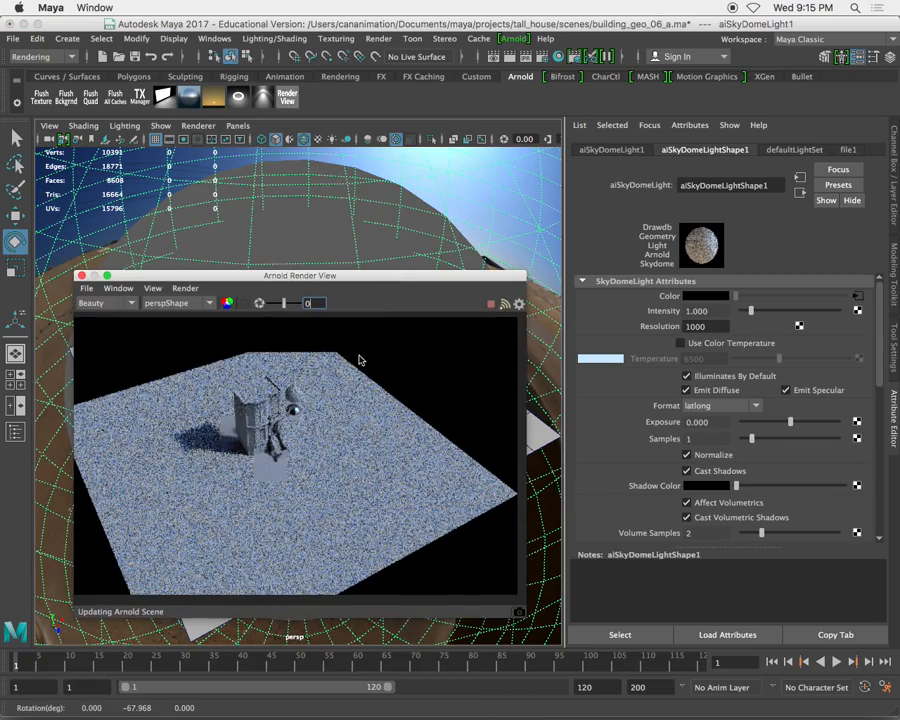
- Examine the shadows and lighting on the house and both spheres up close in the Arnold render
scroll(369, 212, up, 5)
scroll(387, 235, up, 5)
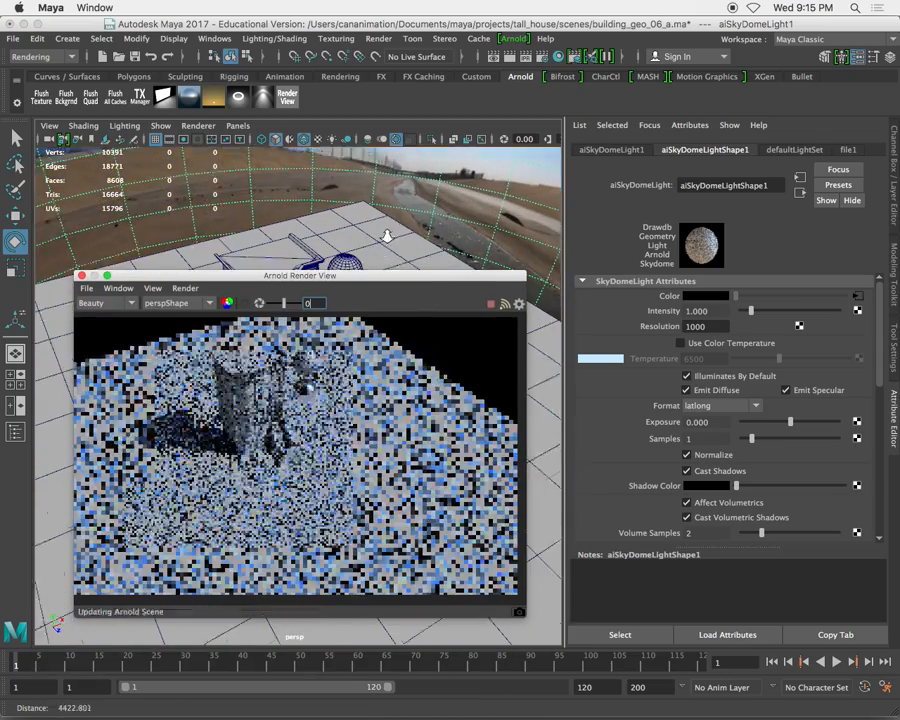
mouse_move(352, 212)
alt+mouse_down()
mouse_move(374, 249)
mouse_move(366, 198)
alt+mouse_up()
scroll(420, 239, up, 5)
scroll(416, 223, up, 4)
scroll(426, 227, down, 3)
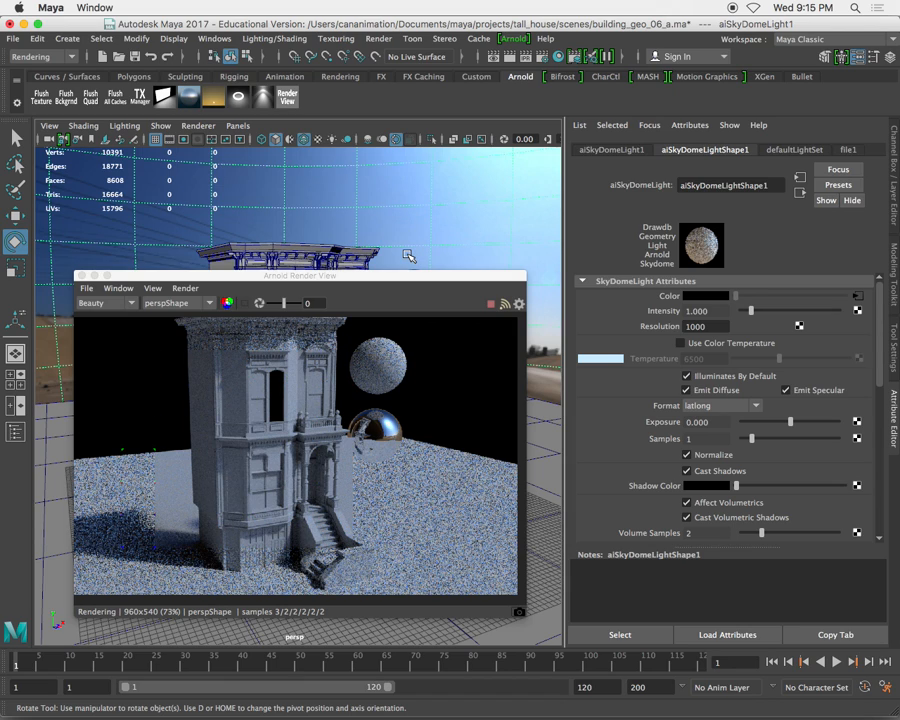
drag(408, 275, 413, 221)
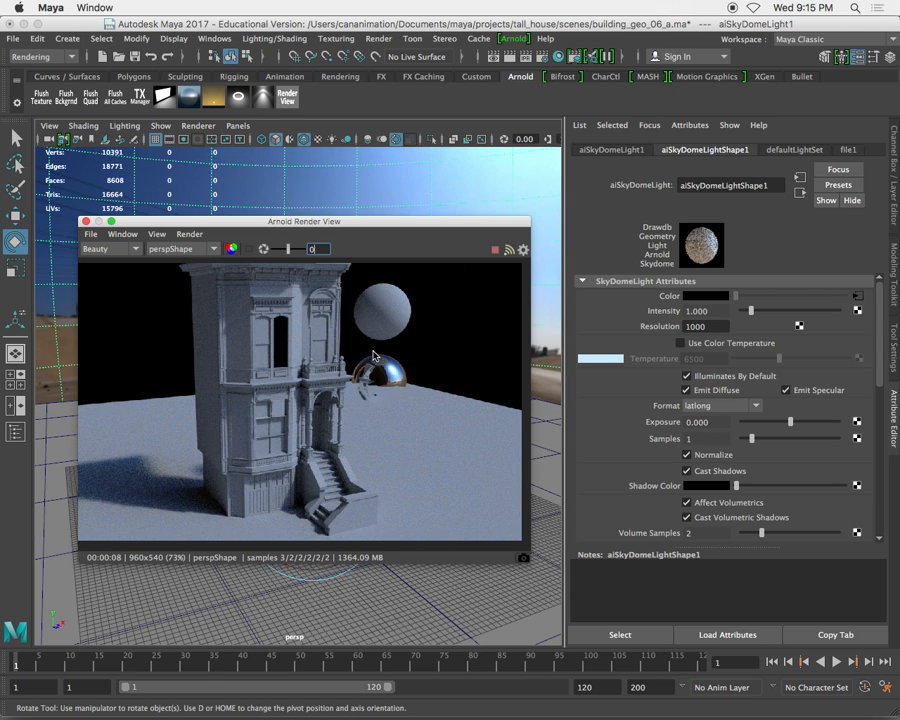
drag(252, 222, 250, 254)
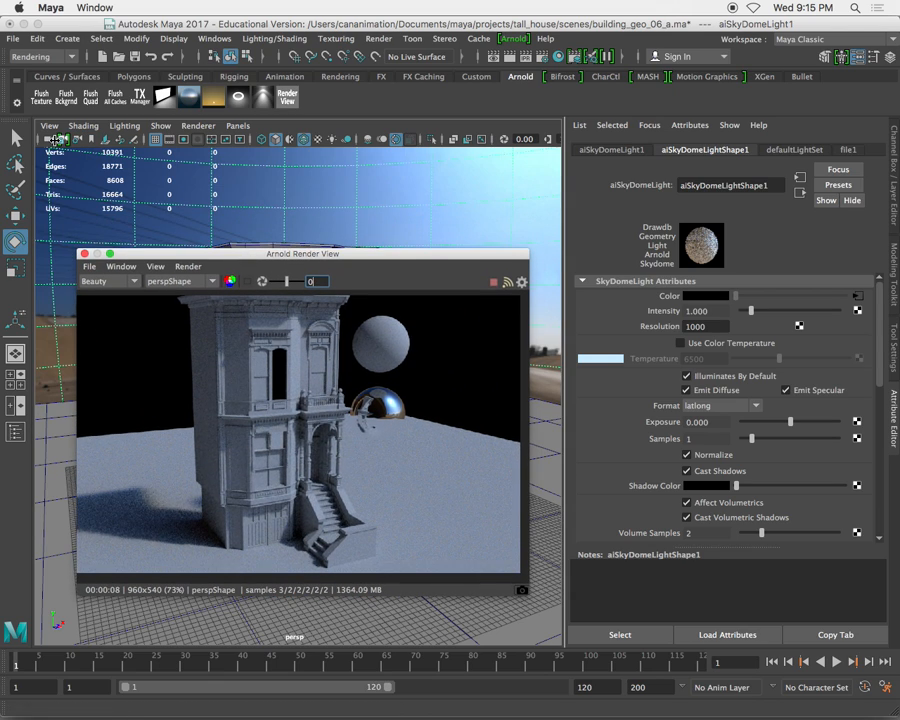
- Set the perspective camera's Arnold Exposure to about 1.186
click(50, 141)
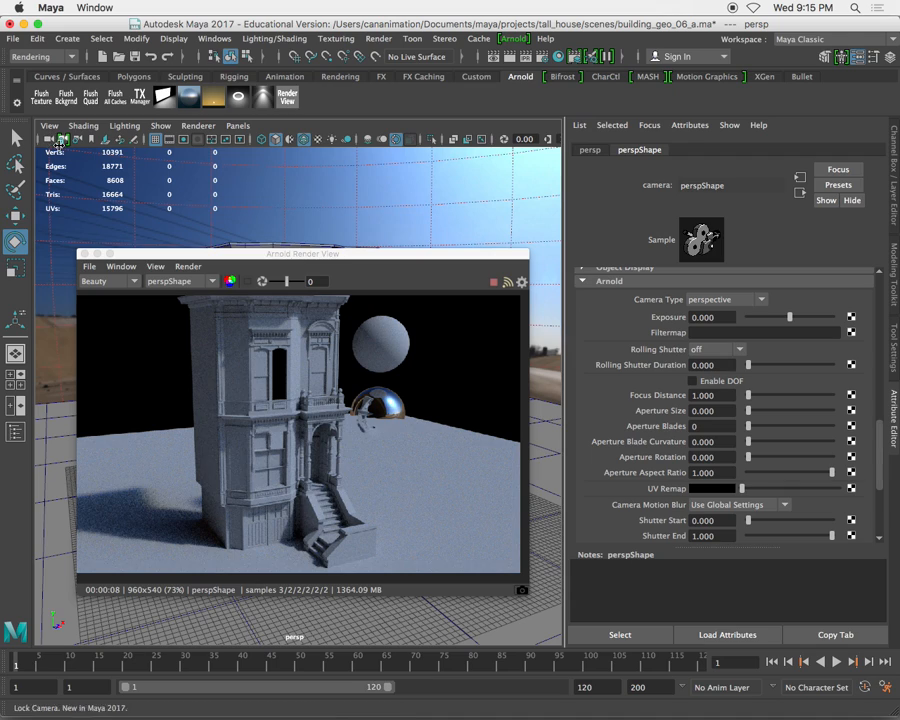
click(585, 282)
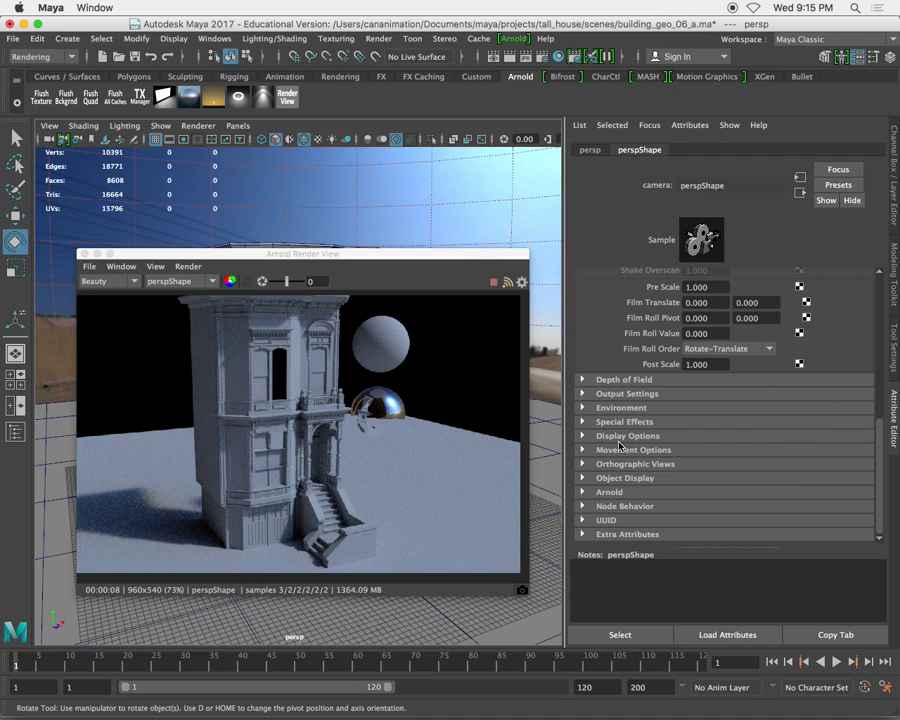
click(583, 492)
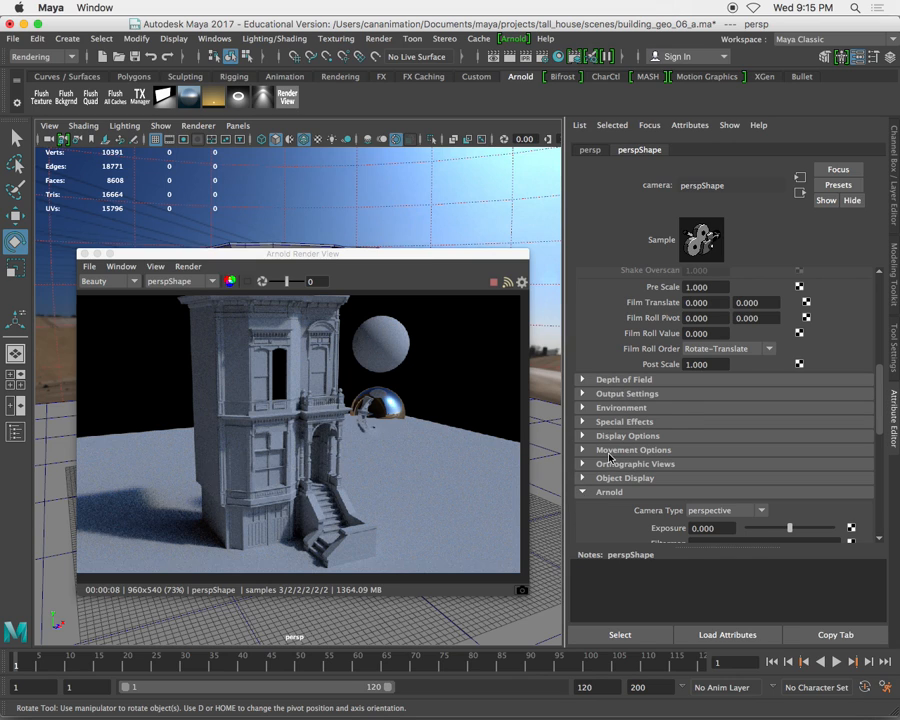
scroll(613, 455, down, 3)
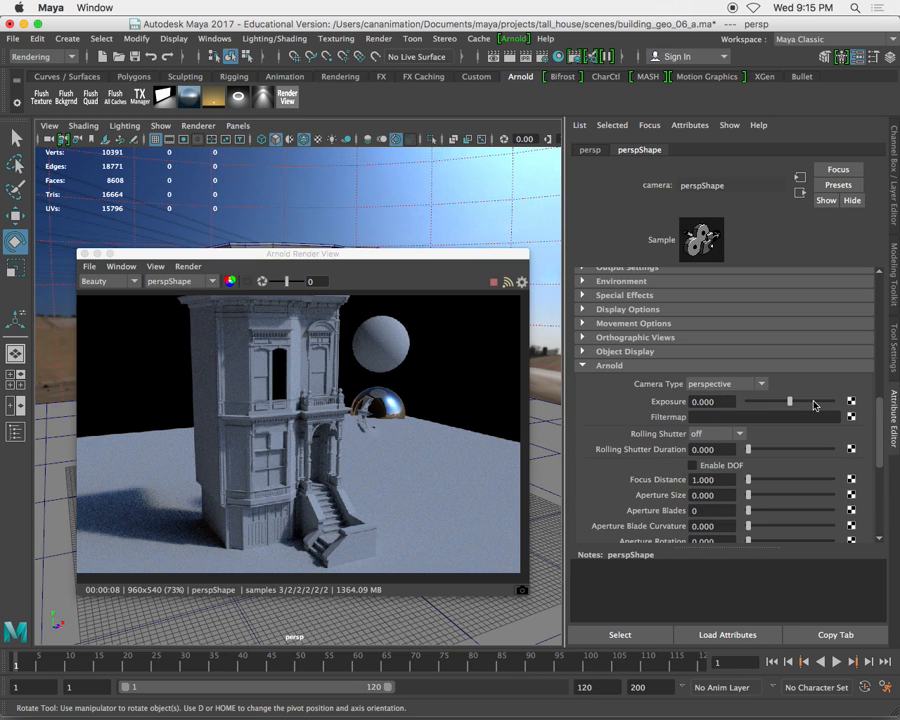
drag(792, 404, 800, 404)
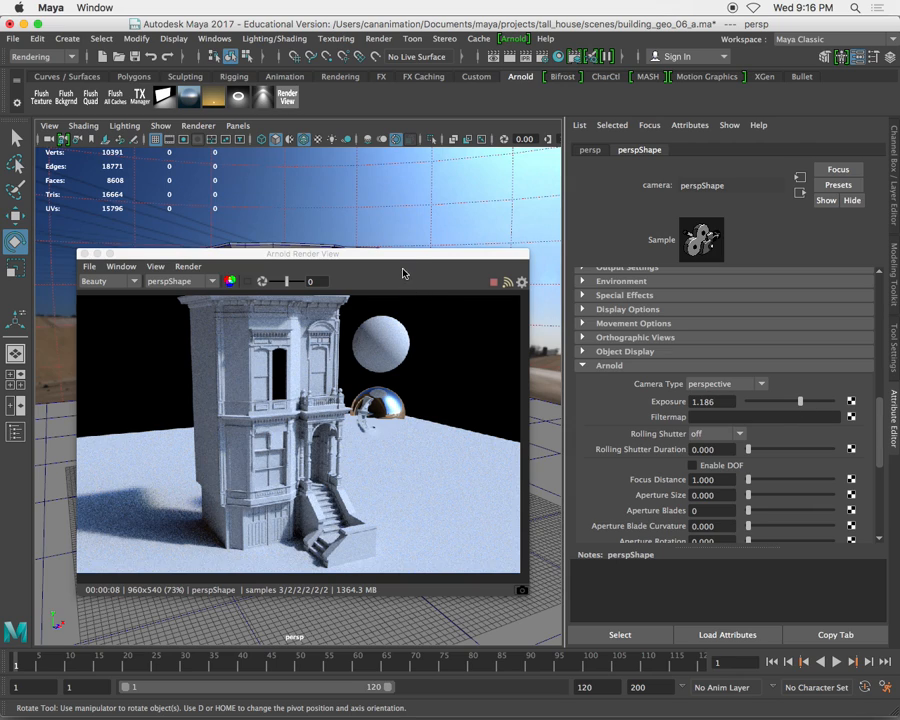
- Examine the environment reflections in the lower chrome sphere up close in the Arnold render
drag(409, 257, 384, 373)
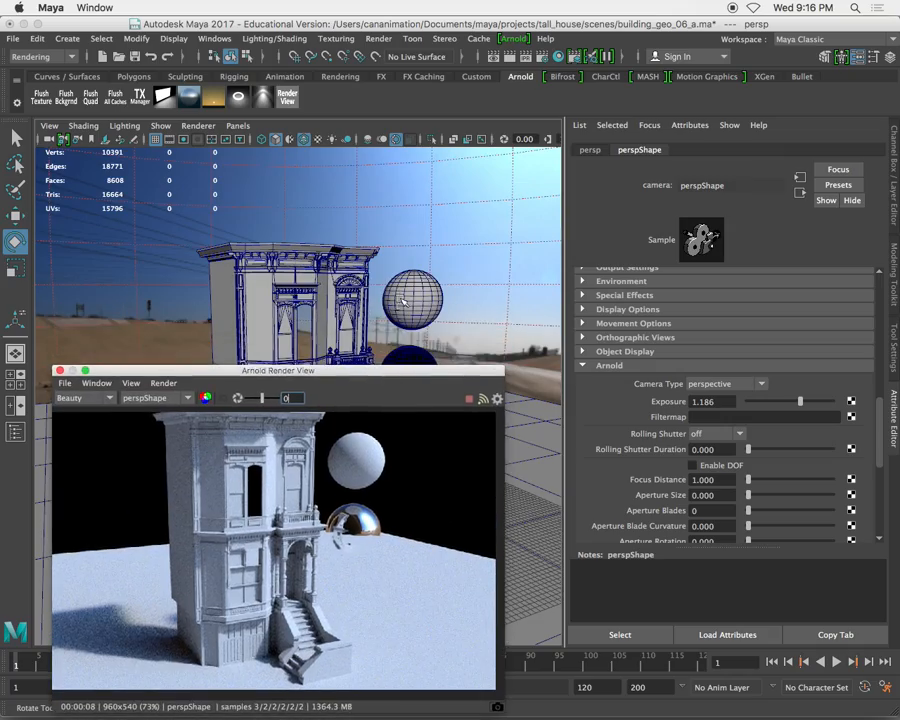
alt+drag(387, 285, 377, 302)
alt+middle_drag(378, 304, 307, 261)
alt+right_drag(307, 261, 335, 251)
alt+middle_drag(335, 251, 291, 287)
alt+right_drag(291, 287, 419, 252)
alt+middle_drag(419, 252, 352, 302)
alt+right_drag(352, 302, 364, 323)
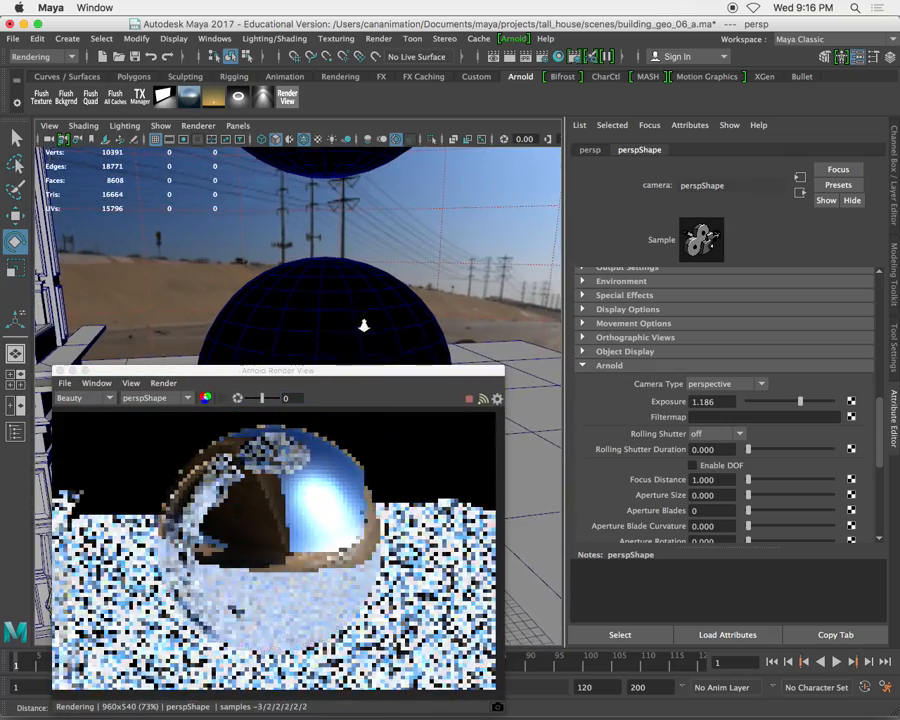
alt+drag(364, 323, 342, 305)
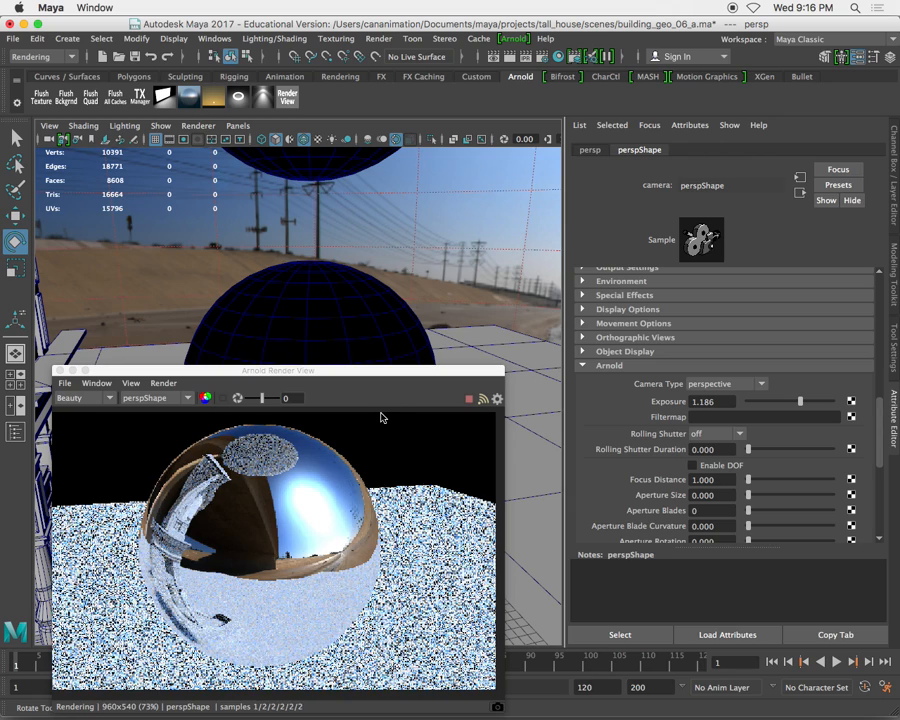
- Open the Hypershade beside the Arnold render and load the chrome sphere's aiStandard2 material for editing
drag(375, 377, 380, 184)
click(560, 58)
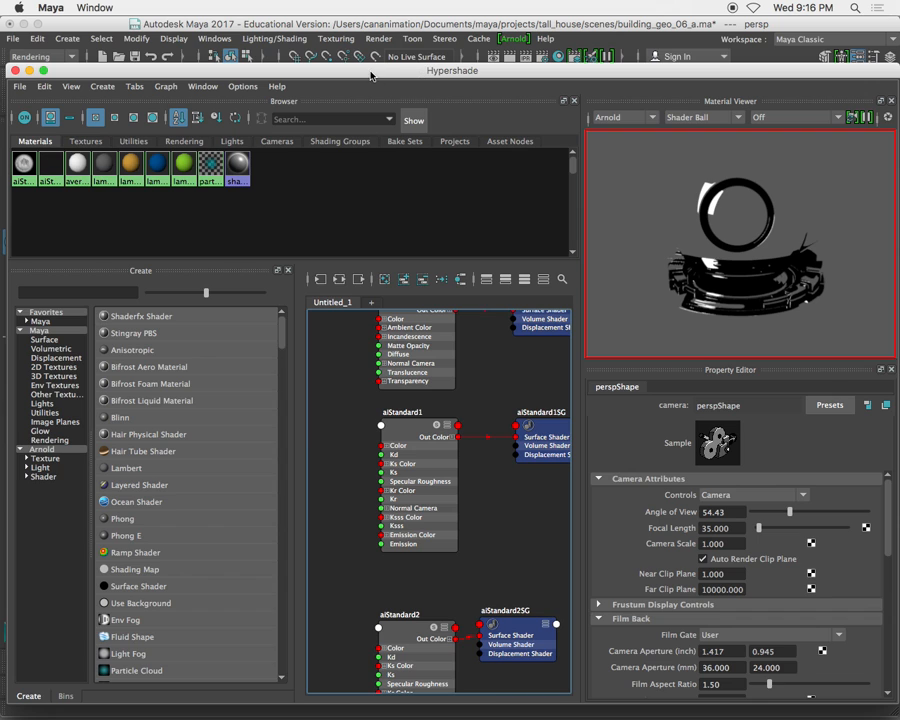
drag(8, 62, 274, 176)
drag(400, 187, 400, 174)
drag(220, 178, 163, 106)
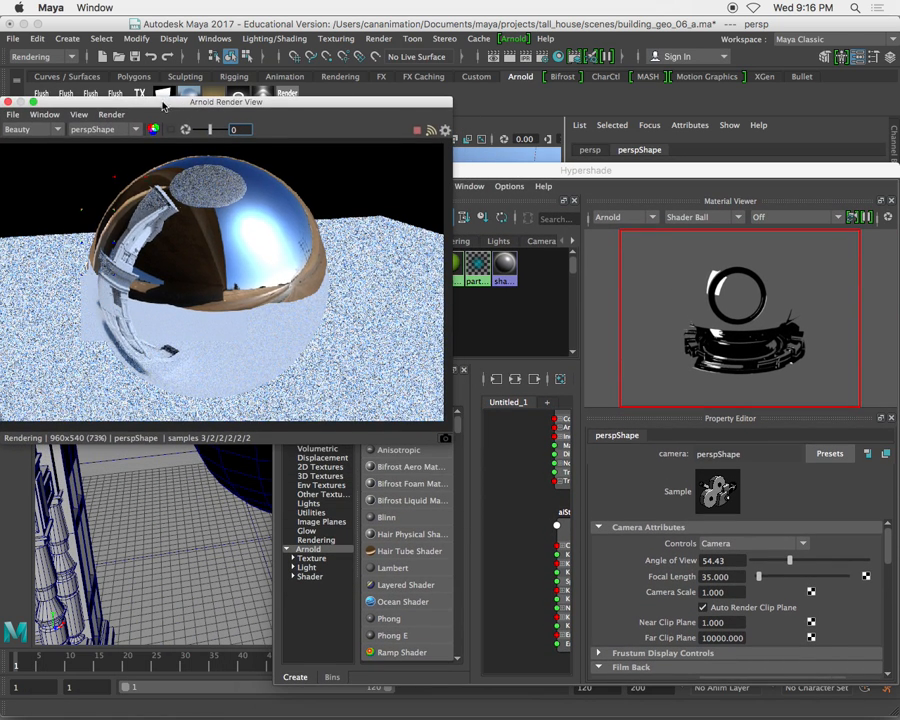
click(597, 173)
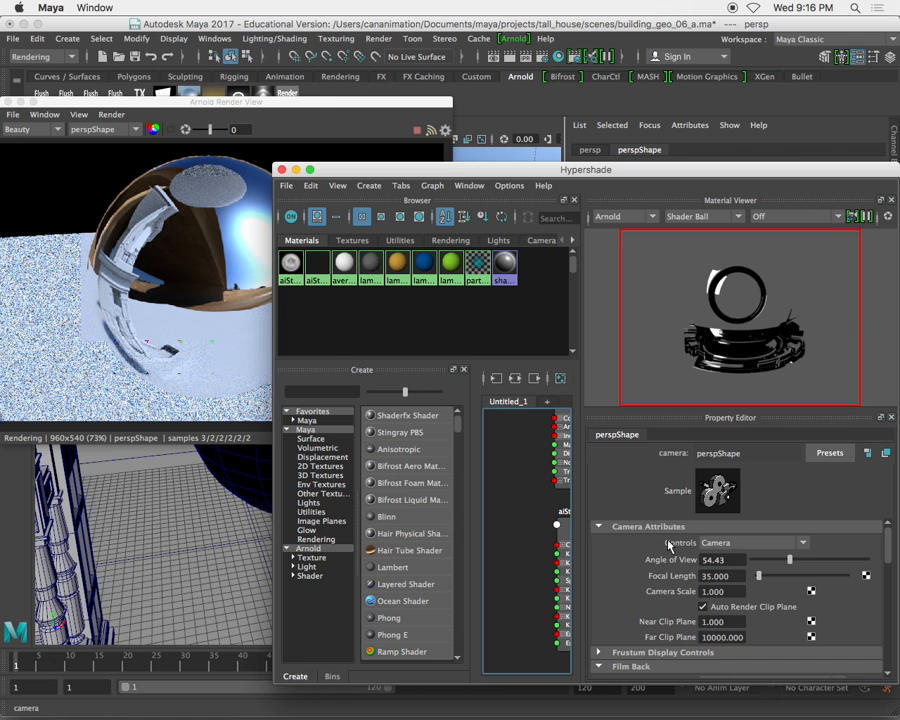
click(200, 266)
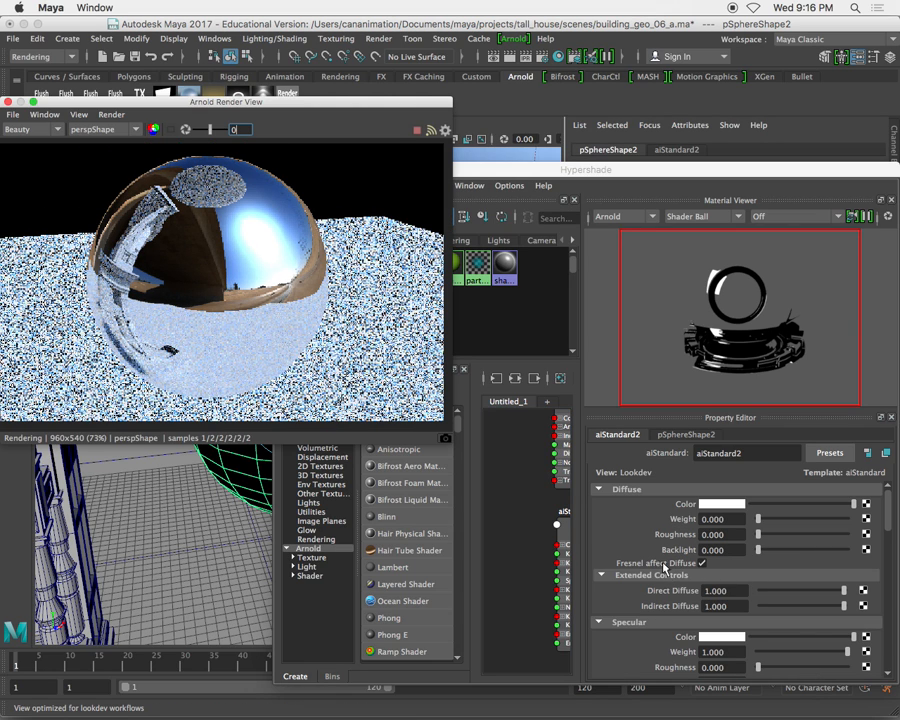
- Set aiStandard2's Specular Roughness to 0.336 and enable specular Fresnel with a Reflectance at Normal of 0.064
scroll(685, 574, down, 3)
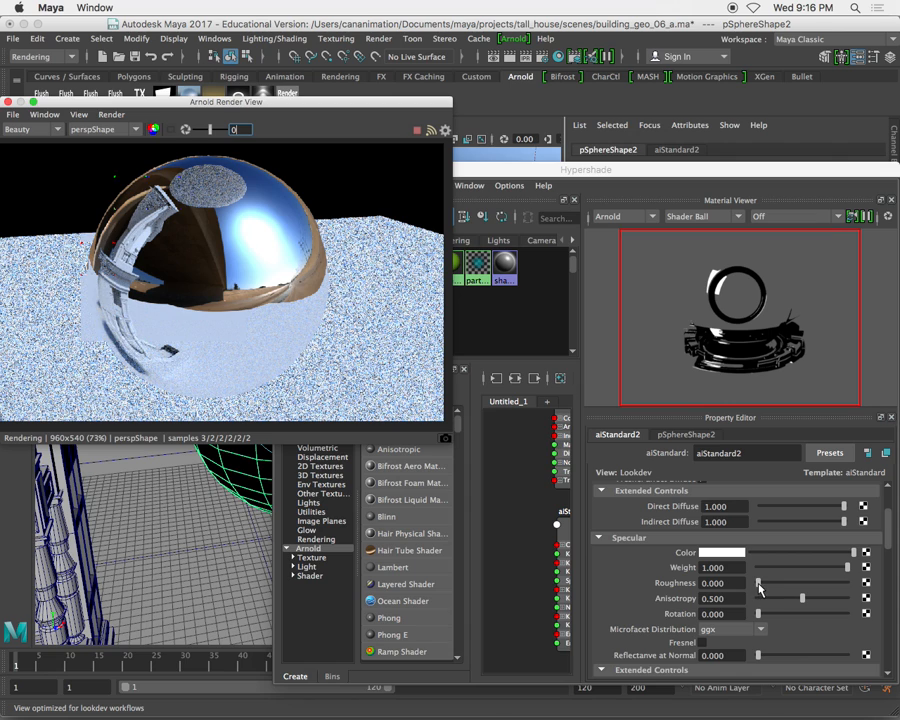
drag(758, 589, 787, 589)
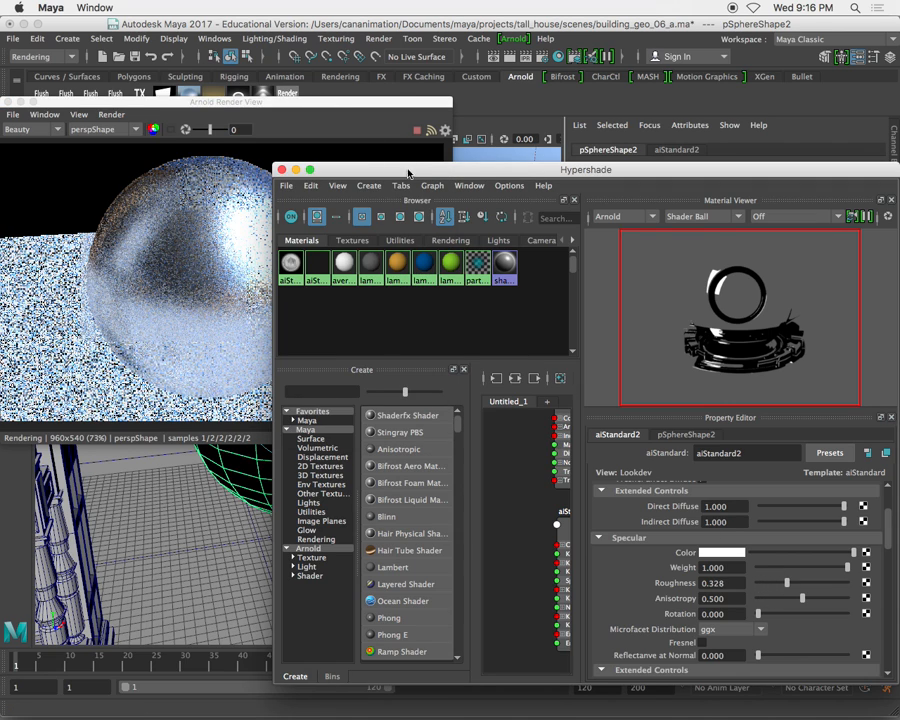
drag(408, 174, 410, 168)
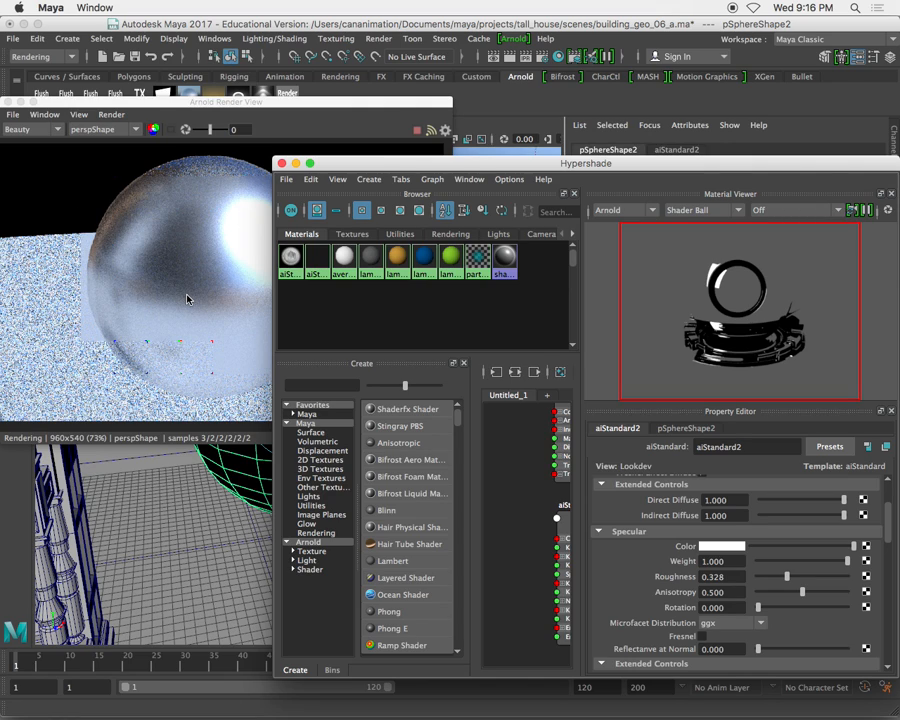
click(703, 637)
mouse_move(758, 649)
mouse_down()
mouse_move(775, 651)
mouse_move(765, 650)
mouse_up()
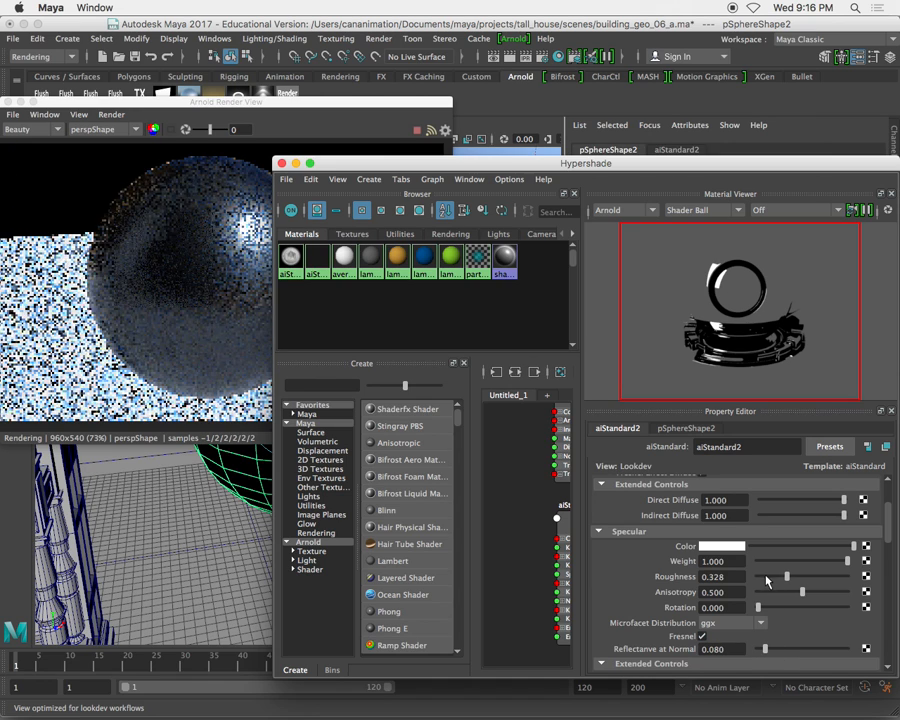
mouse_move(787, 577)
mouse_down()
mouse_move(770, 581)
mouse_move(787, 578)
mouse_up()
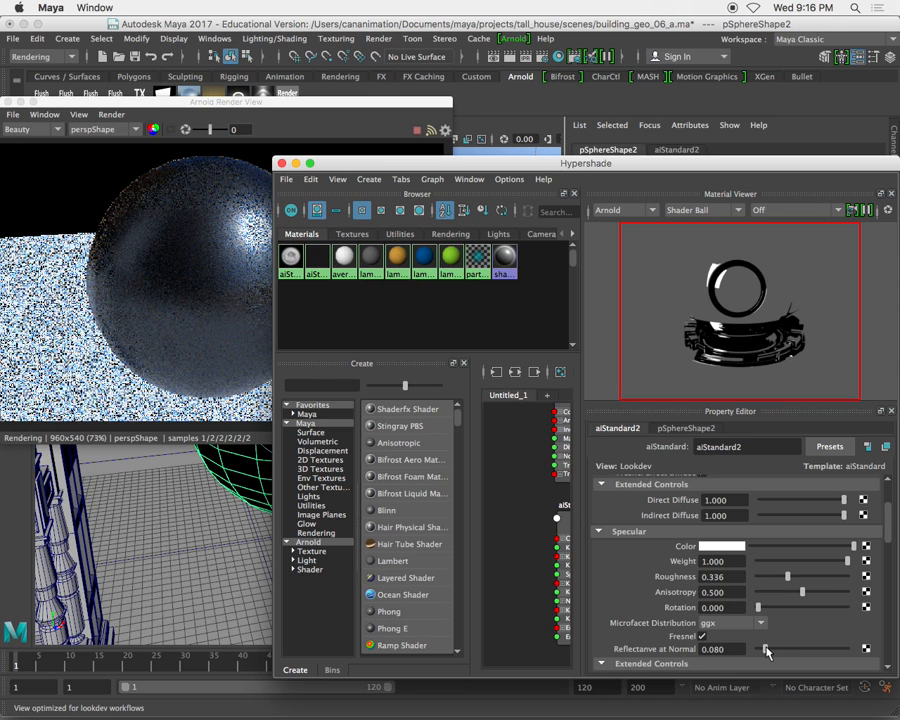
drag(766, 649, 765, 651)
- Try a Direct Specular of 0.359 on aiStandard2 and restore it to 1
scroll(780, 623, down, 4)
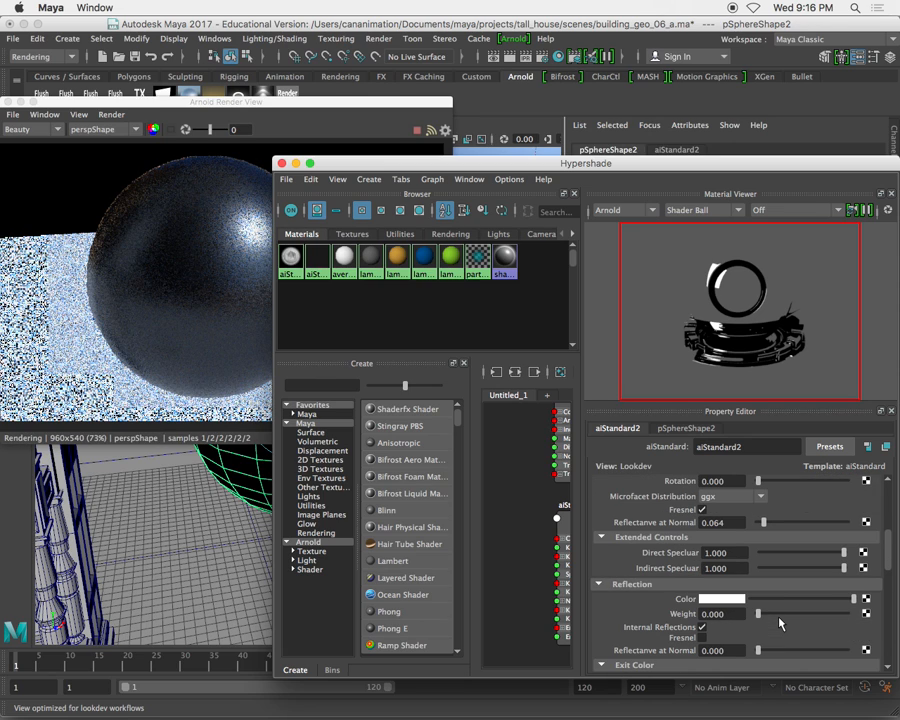
drag(843, 595, 790, 597)
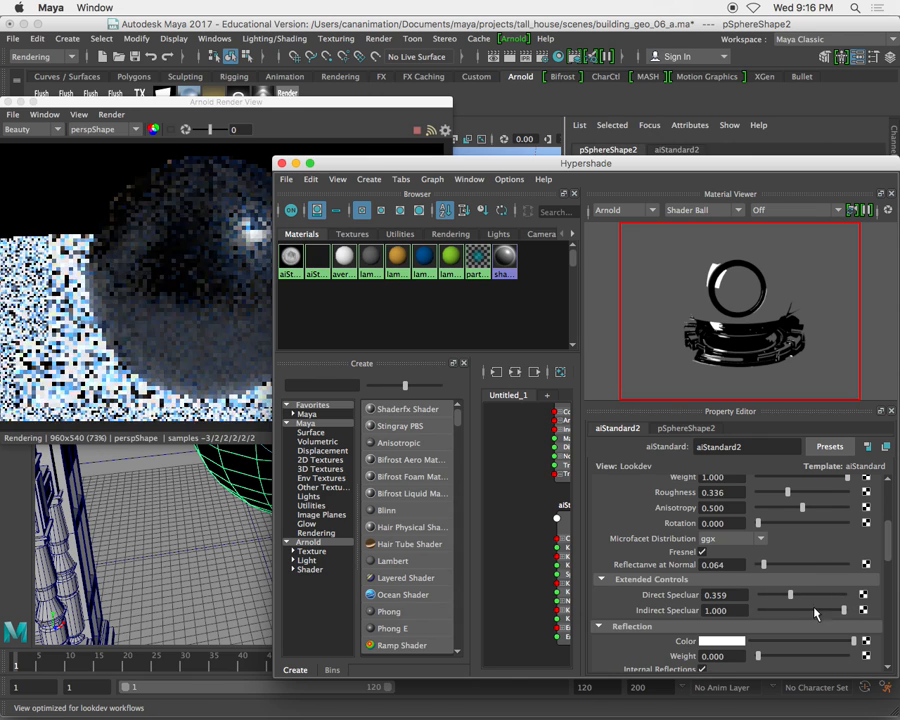
mouse_move(843, 611)
mouse_down()
mouse_move(763, 611)
mouse_move(848, 611)
mouse_up()
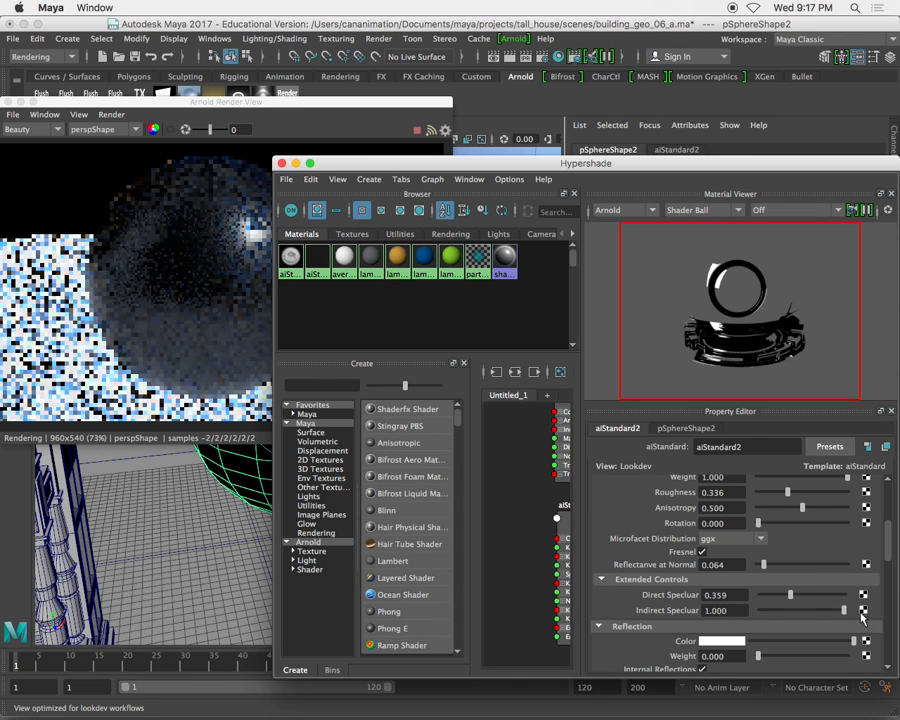
drag(790, 596, 862, 600)
- Set aiStandard2's Specular Roughness to 0.088 and Reflectance at Normal to 0.008, and uncover the rendered sphere
scroll(790, 580, up, 2)
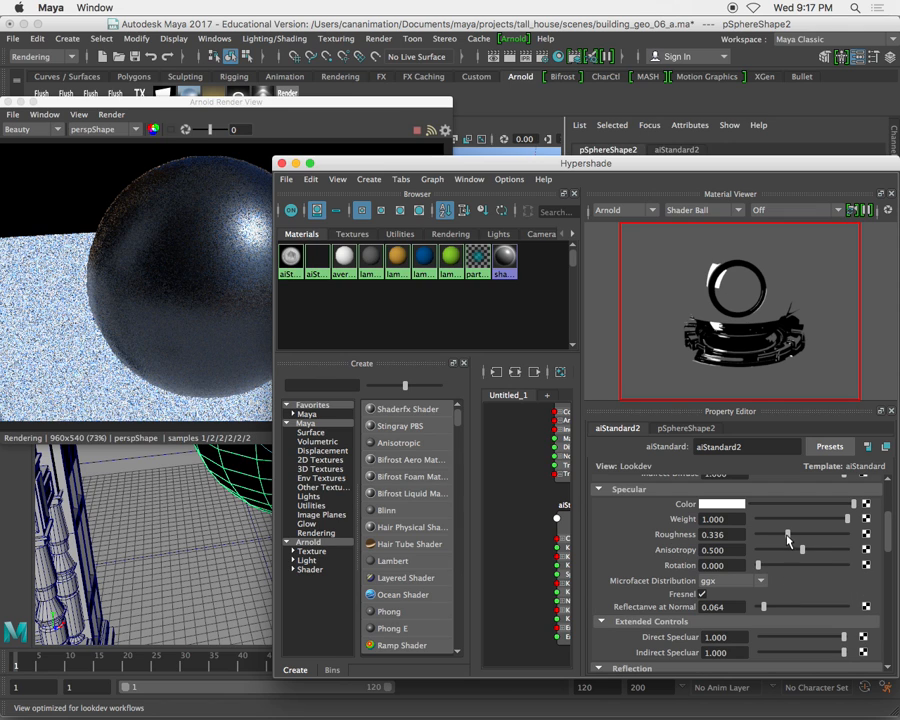
drag(788, 535, 766, 537)
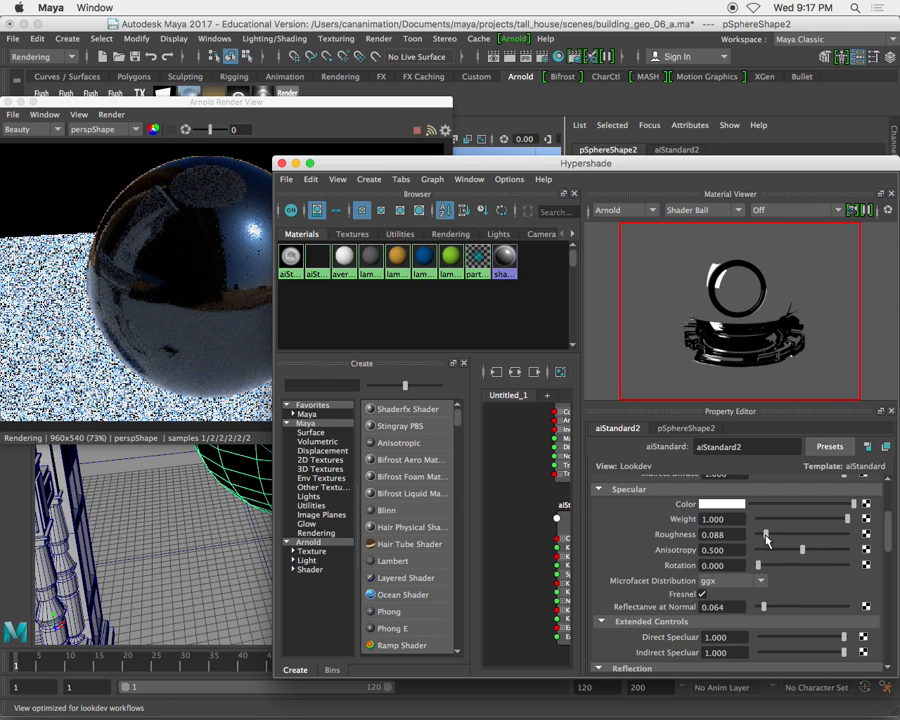
drag(764, 606, 759, 606)
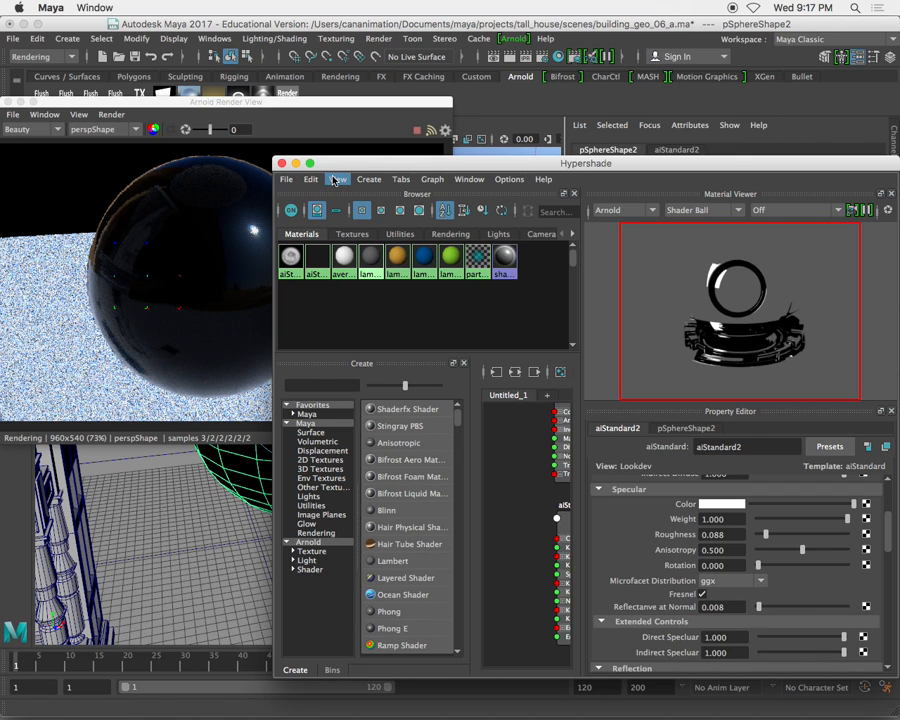
drag(353, 168, 437, 154)
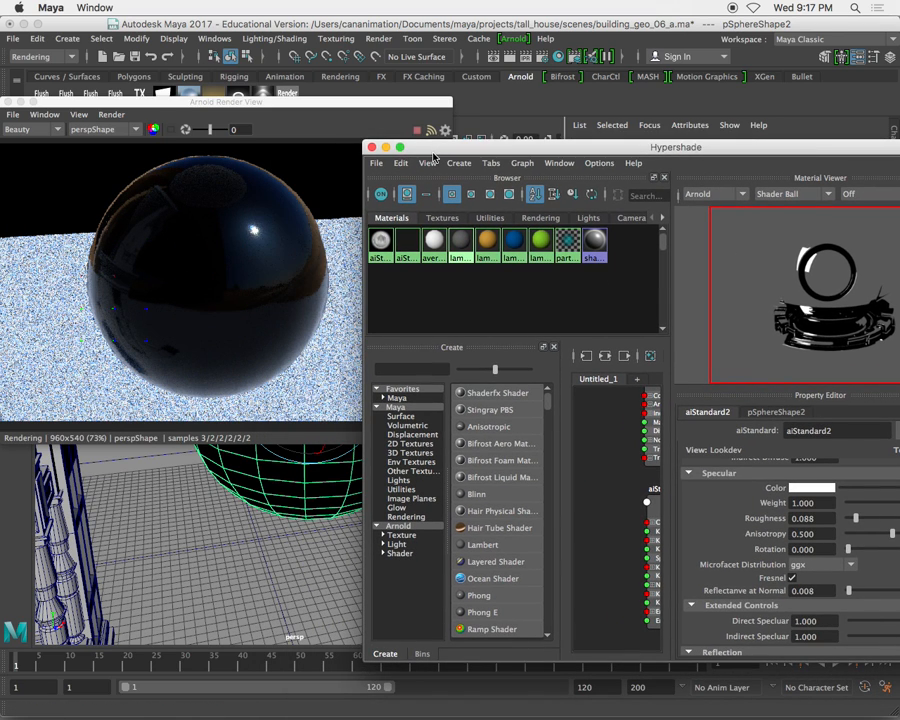
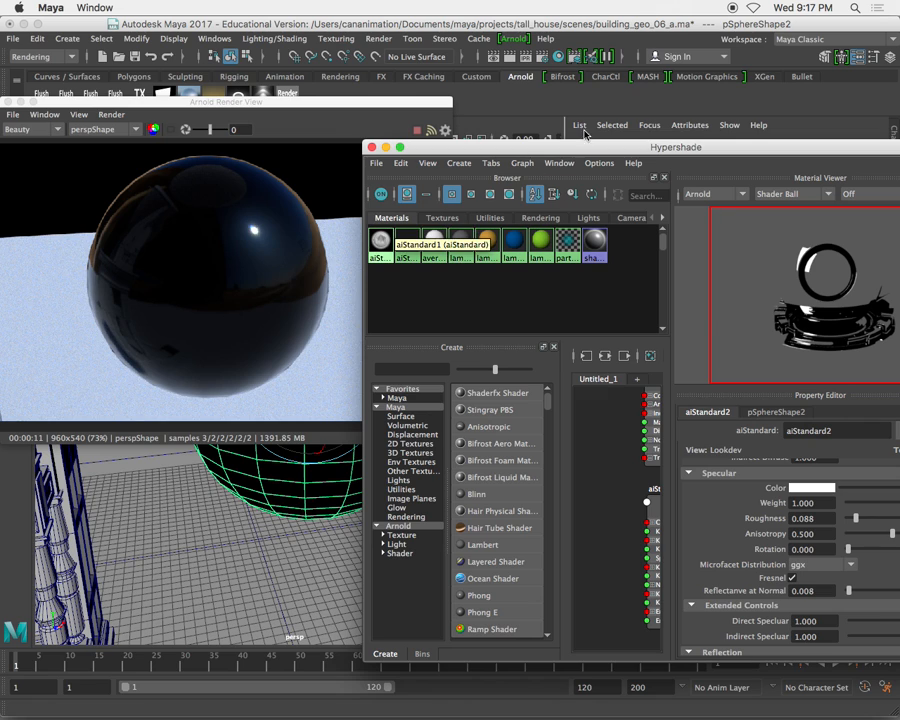
- Test aiStandard2 with Direct Specular at 0, and then restore it to 1 with Indirect Specular at 0
drag(573, 146, 500, 72)
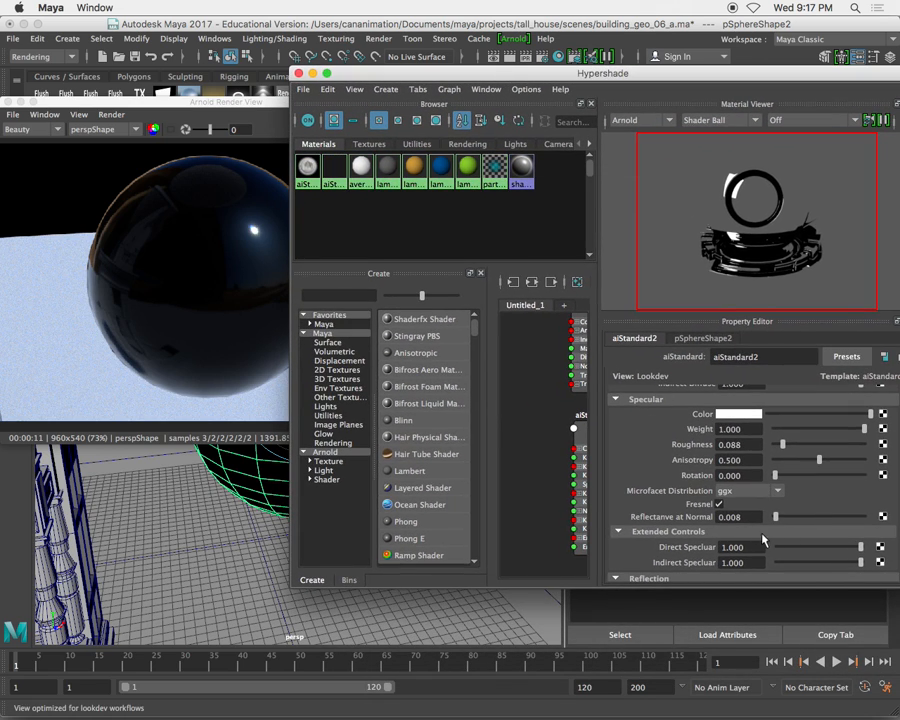
drag(860, 547, 728, 550)
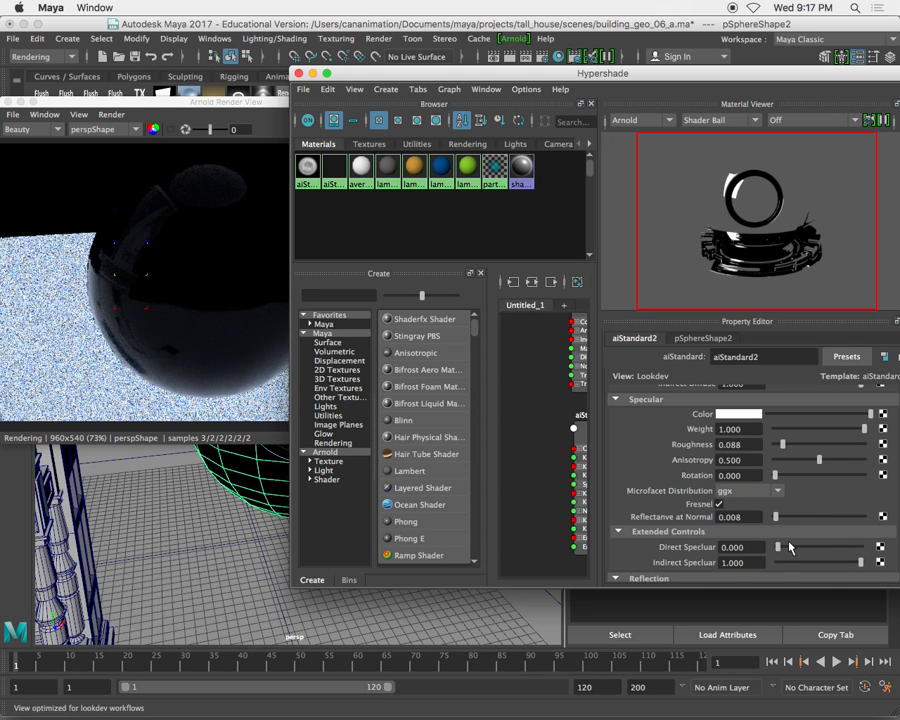
drag(780, 548, 748, 563)
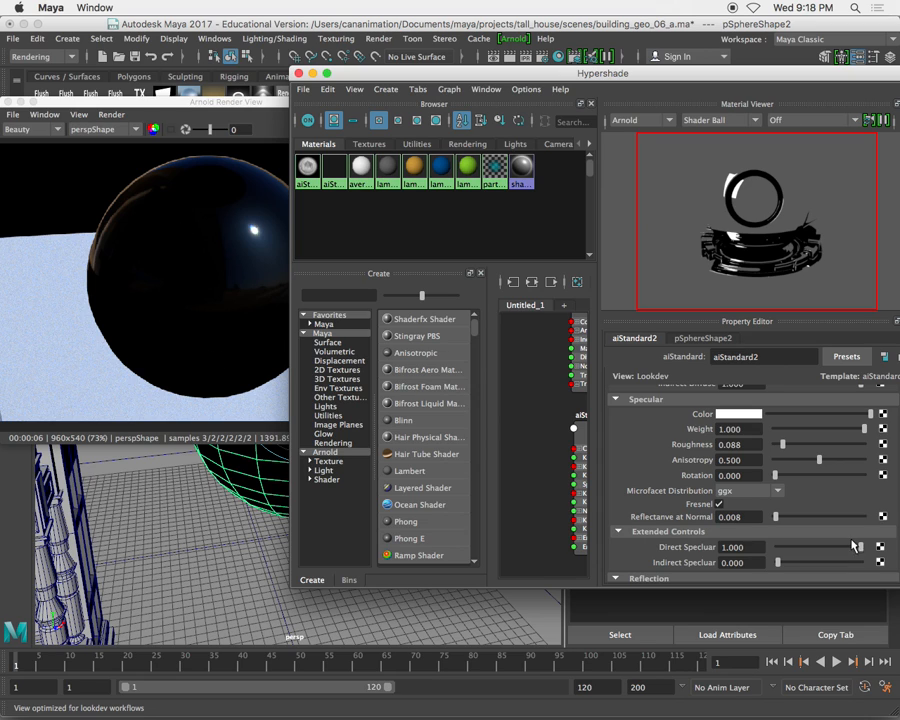
- Set aiStandard2's Indirect Specular to 0.171 and its Reflectance at Normal to 0.072
mouse_move(784, 565)
mouse_down()
mouse_move(818, 565)
mouse_move(792, 565)
mouse_up()
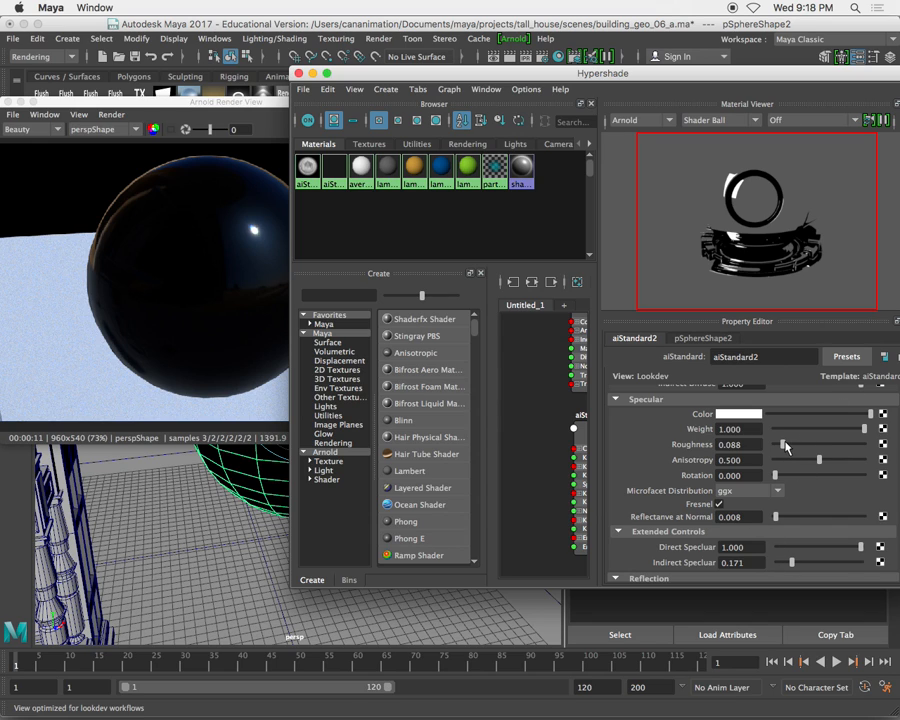
drag(786, 520, 781, 516)
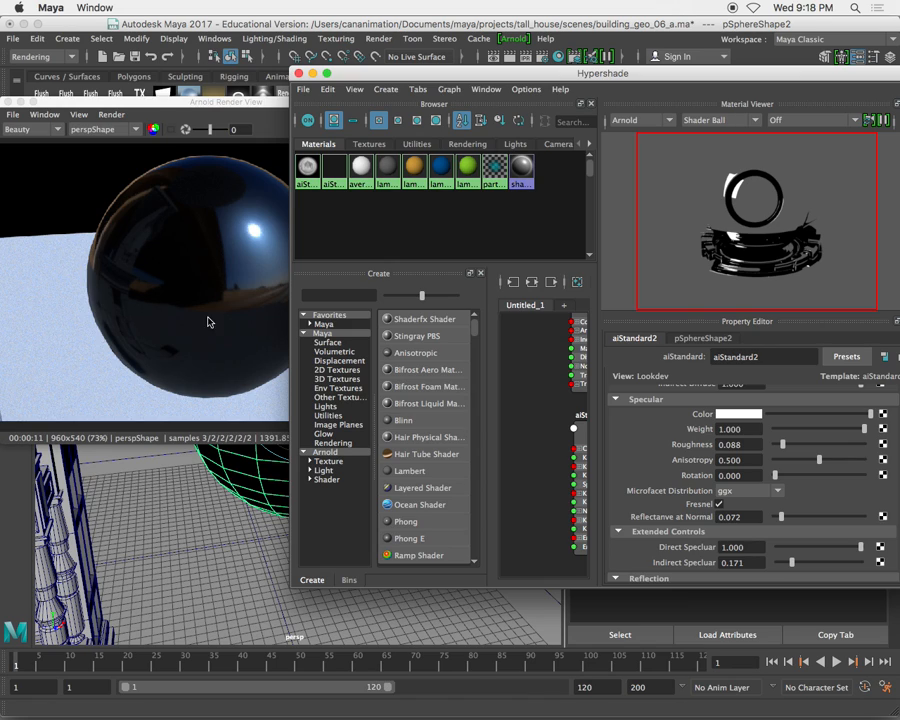
scroll(731, 471, up, 4)
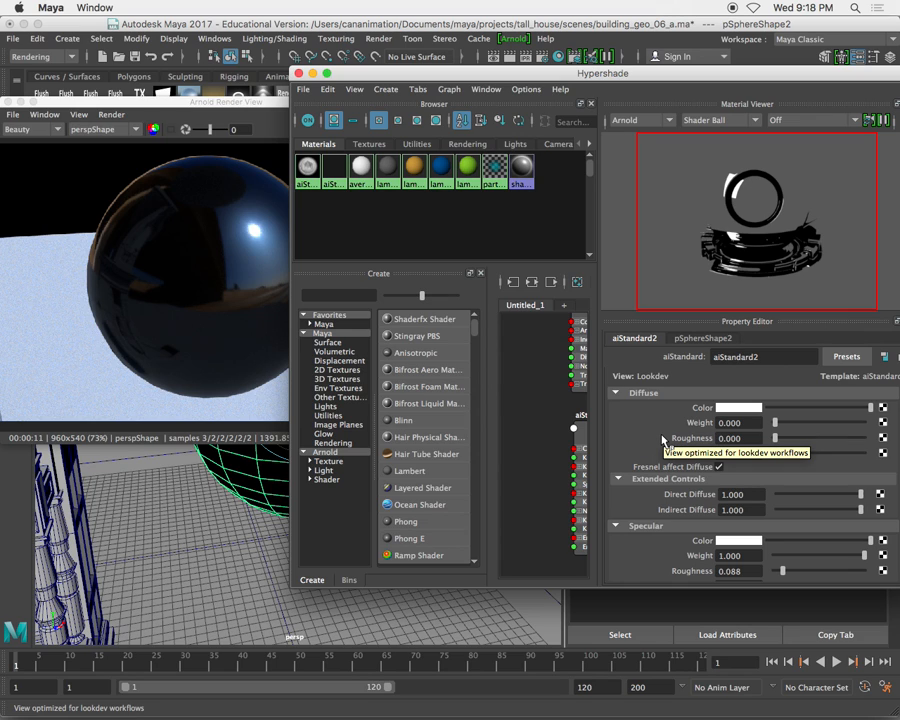
- Switch to Photoshop and add a new layer directly above Layer 5
key(super+Tab)
key(super+Tab)
key(super+Tab)
key(super+Tab)
key(super+Tab)
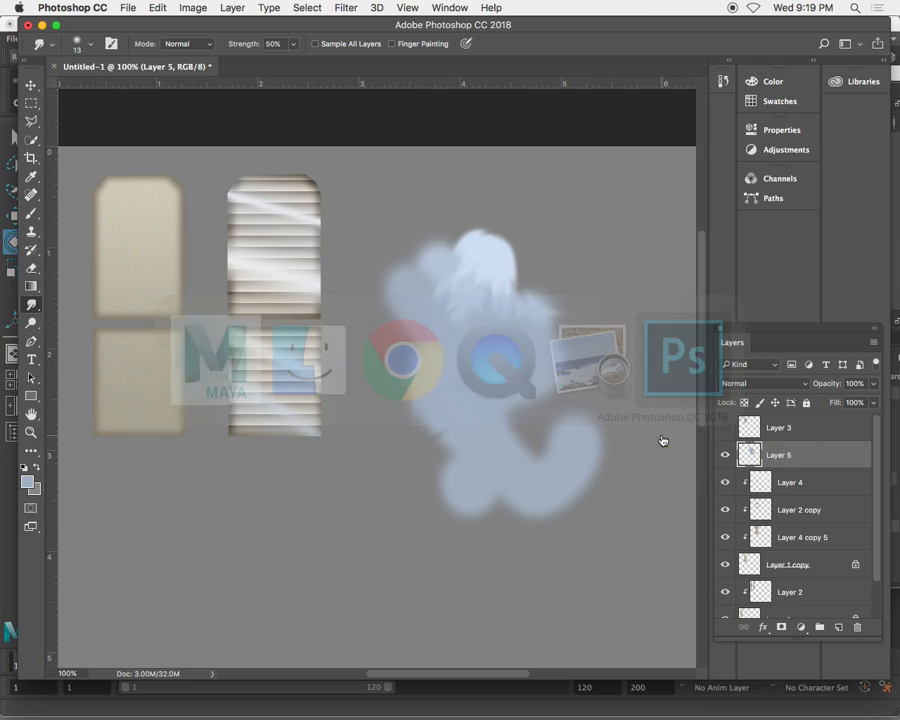
drag(380, 551, 422, 444)
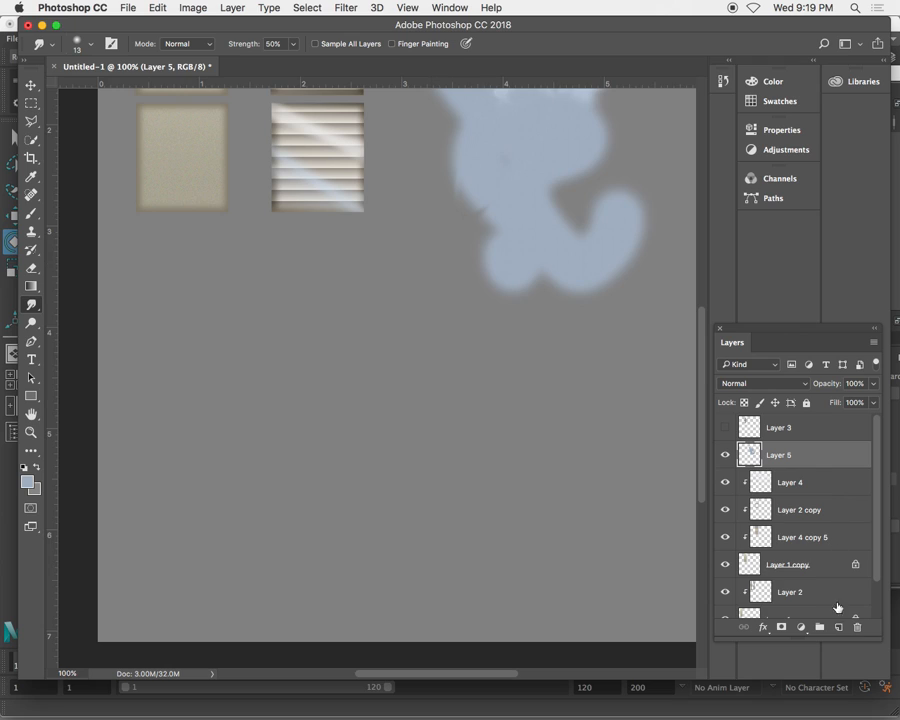
click(839, 627)
- Handwrite the words "color" and "spec" side by side in the empty canvas area with a black (000000) 11 px brush
key(b)
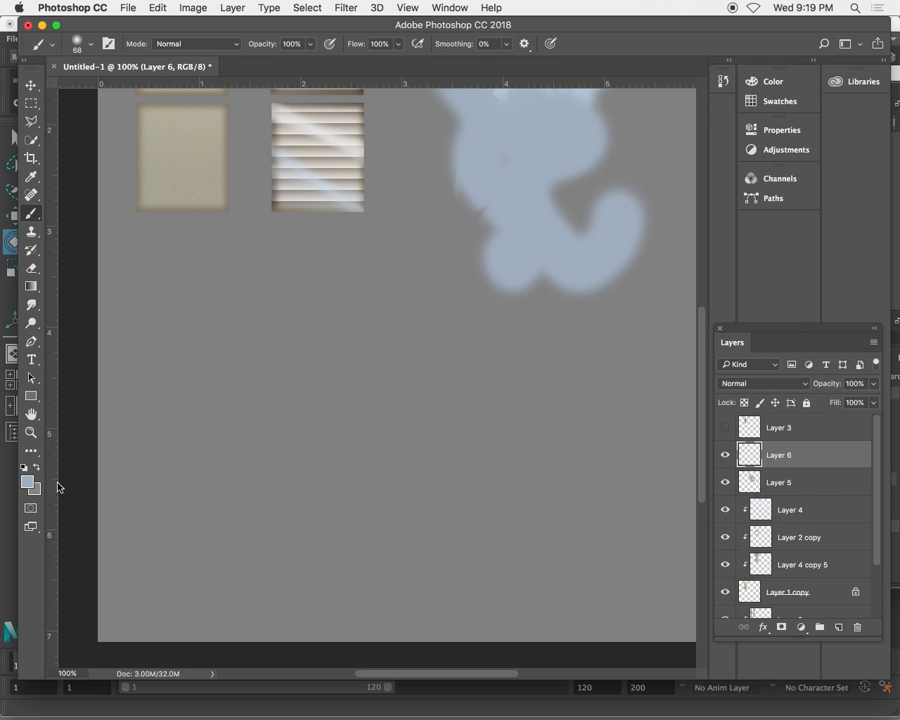
click(27, 482)
text(000000)
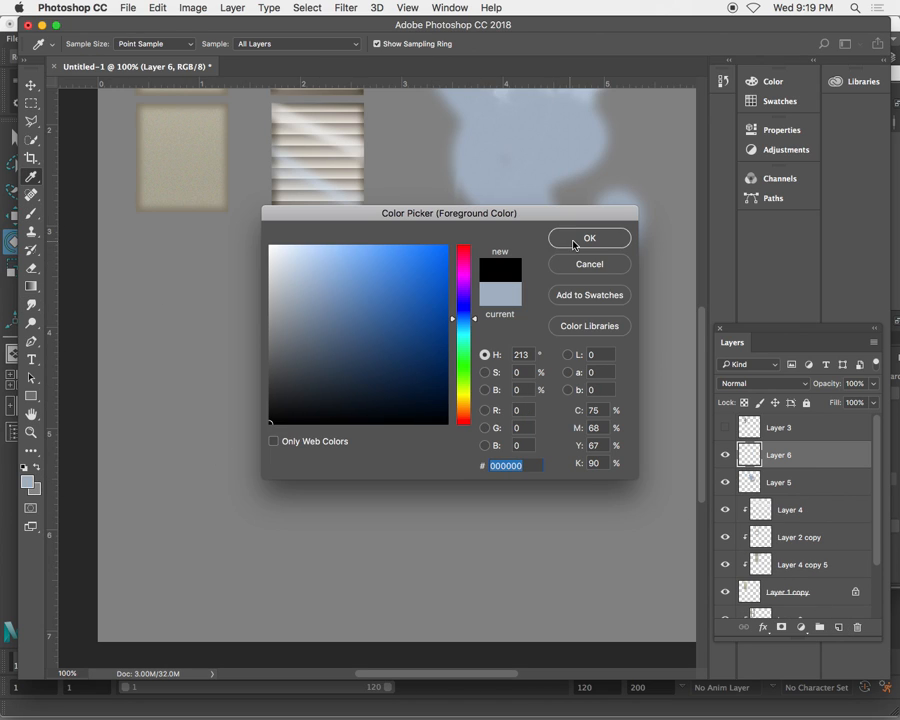
click(576, 240)
right_click(287, 363)
text(11)
key(Return)
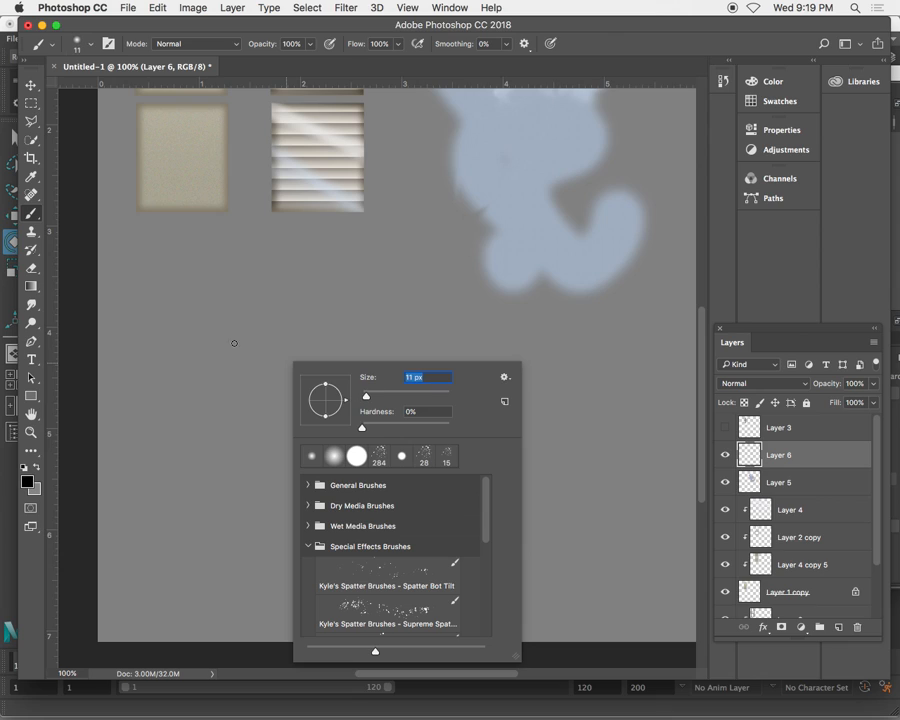
mouse_move(143, 340)
mouse_down()
mouse_move(142, 357)
mouse_move(205, 347)
mouse_move(212, 357)
mouse_move(222, 338)
mouse_up()
drag(292, 385, 271, 385)
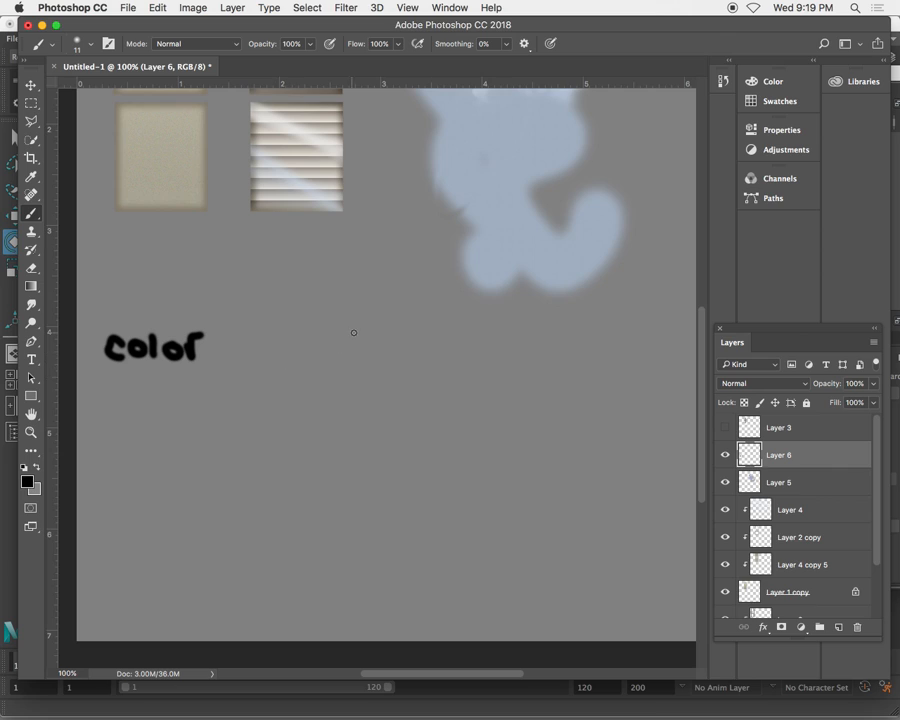
mouse_move(338, 334)
mouse_down()
mouse_move(320, 362)
mouse_move(343, 362)
mouse_move(358, 334)
mouse_move(350, 352)
mouse_move(382, 342)
mouse_move(412, 356)
mouse_up()
- Draw a downward-pointing triangular scale pan under each of the words "color" and "spec"
drag(156, 418, 226, 410)
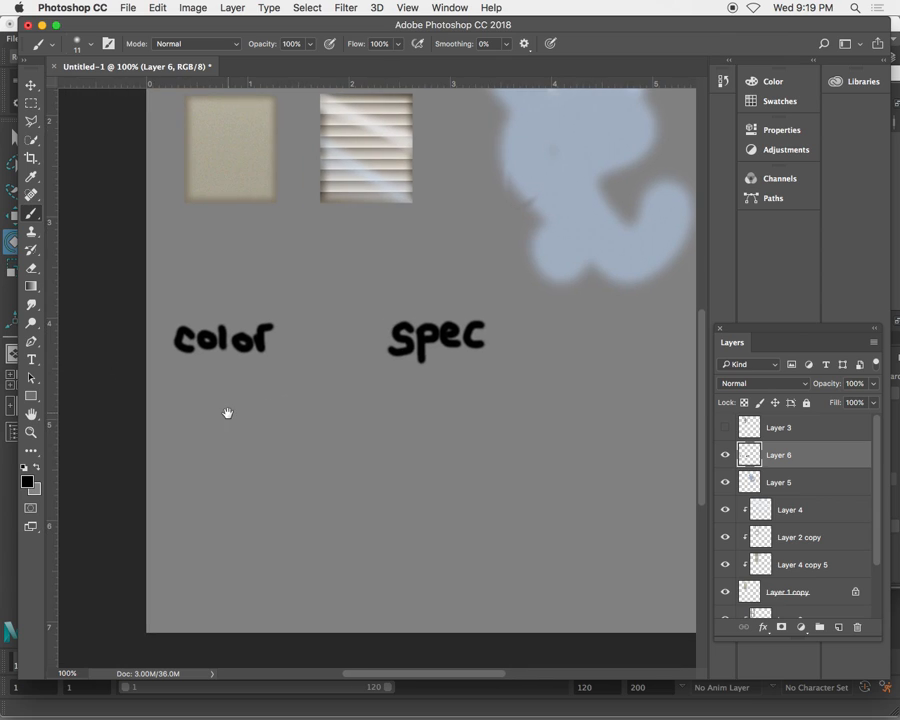
drag(171, 371, 259, 372)
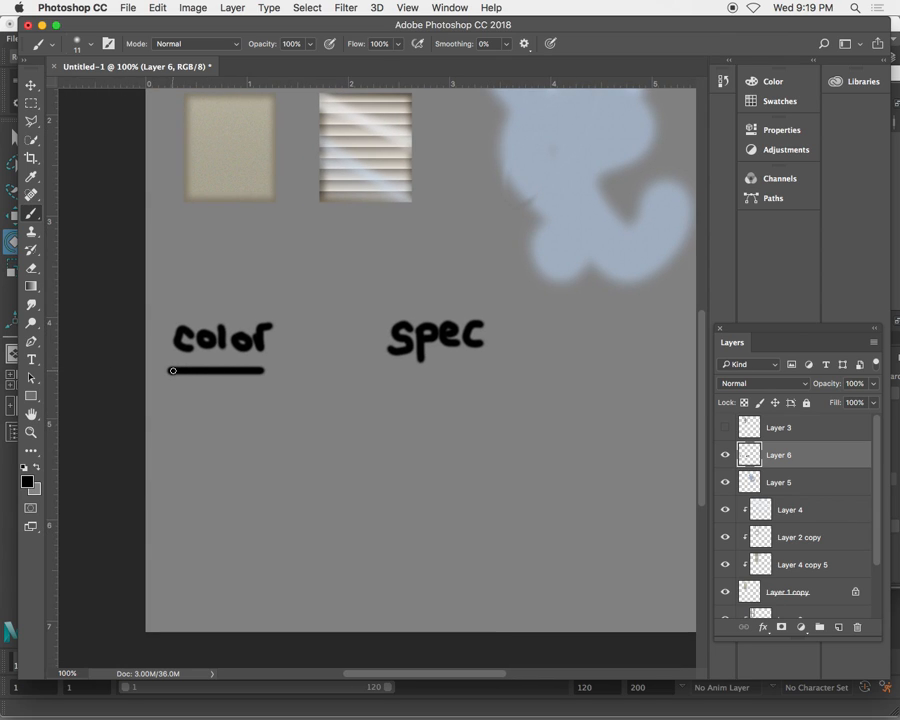
mouse_move(173, 371)
mouse_down()
mouse_move(217, 406)
mouse_move(255, 381)
mouse_up()
mouse_move(384, 372)
mouse_down()
mouse_move(511, 372)
mouse_move(432, 411)
mouse_move(498, 374)
mouse_up()
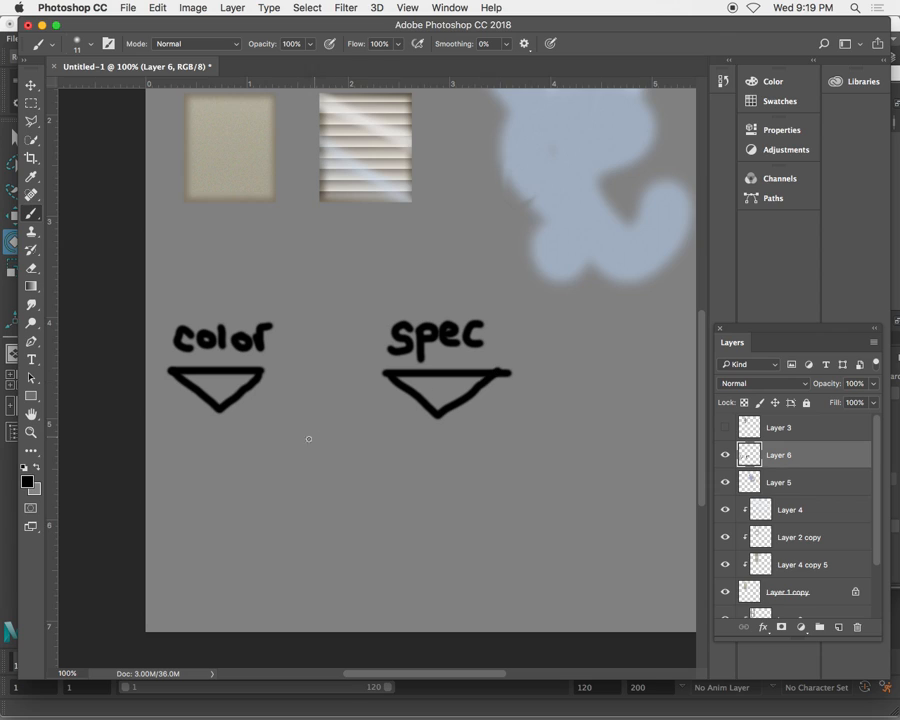
- Draw the balance's two arms as straight strokes from the bottom of each pan up to a shared peak between them
click(220, 409)
drag(222, 412, 260, 411)
shift+click(330, 298)
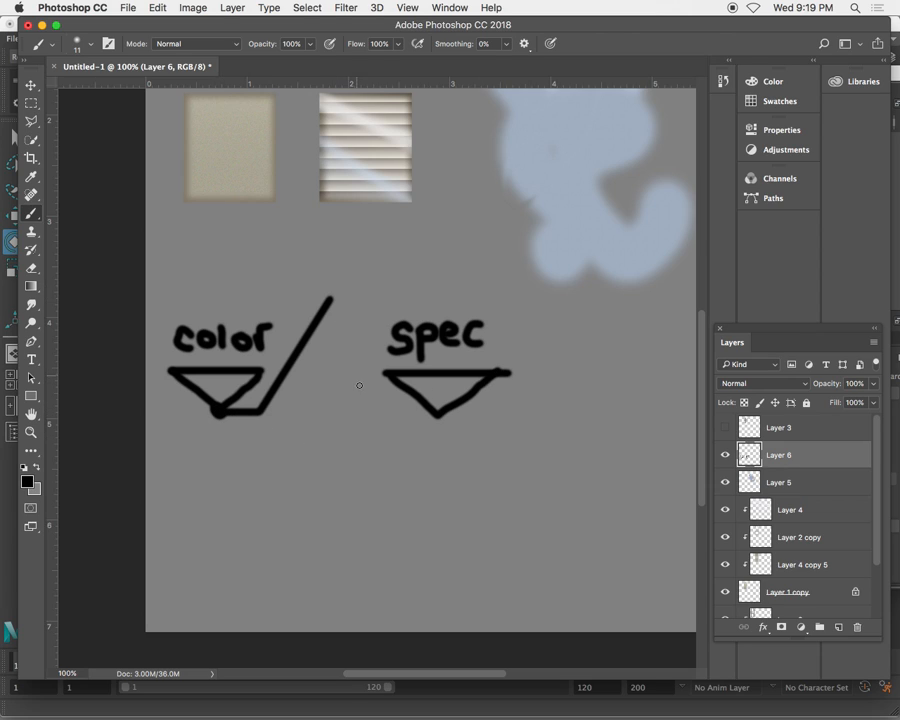
shift+click(378, 413)
shift+click(434, 412)
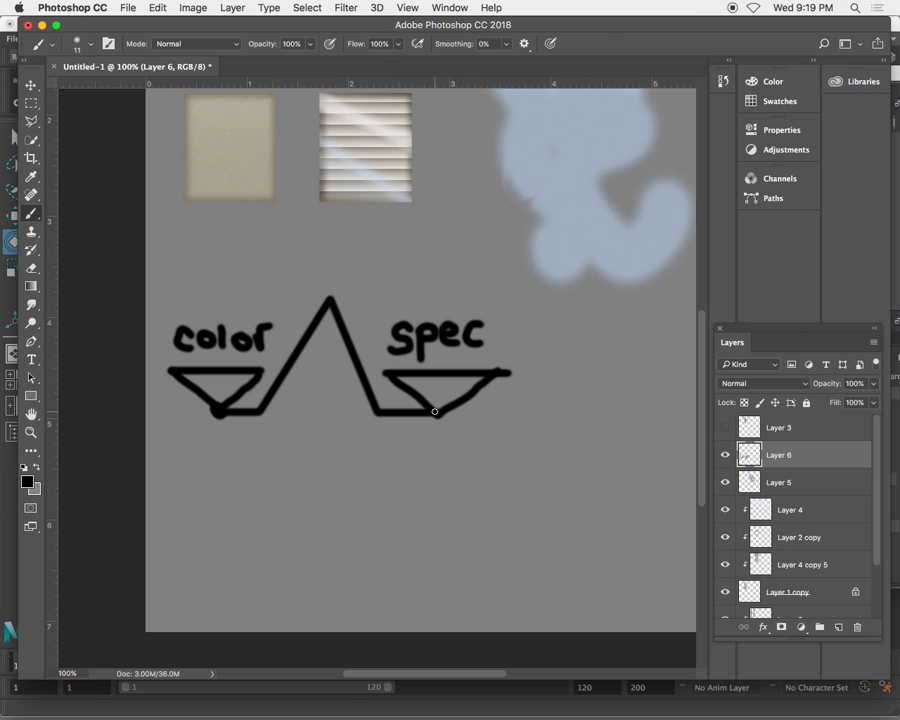
- Draw the balance's vertical post down from the peak, ending in a wide triangular base
mouse_move(331, 296)
mouse_down()
mouse_move(337, 482)
mouse_move(257, 526)
mouse_up()
shift+click(395, 524)
drag(336, 486, 400, 524)
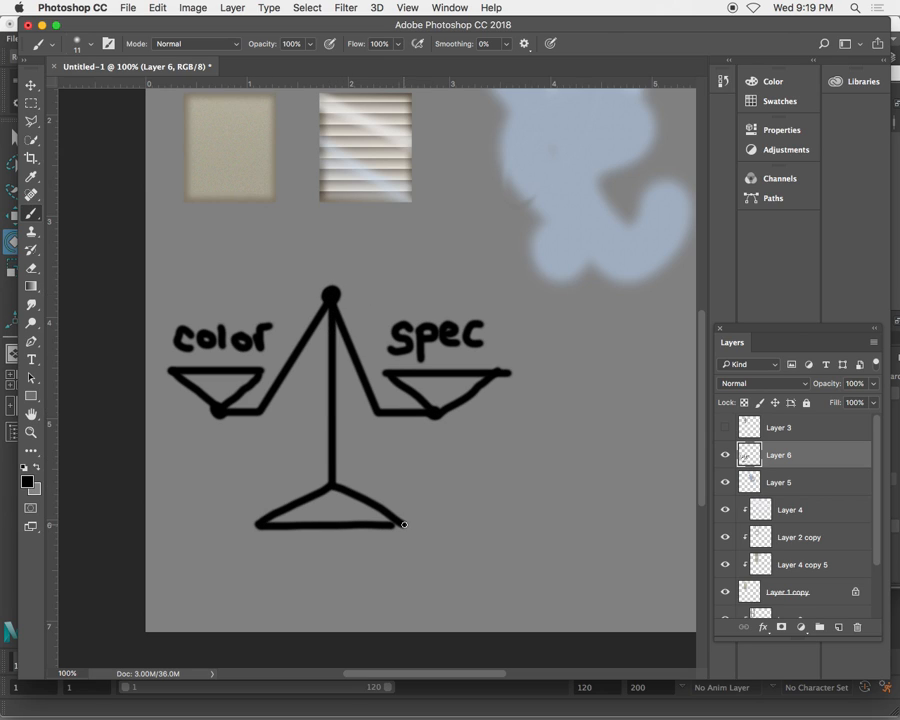
scroll(392, 496, right, 3)
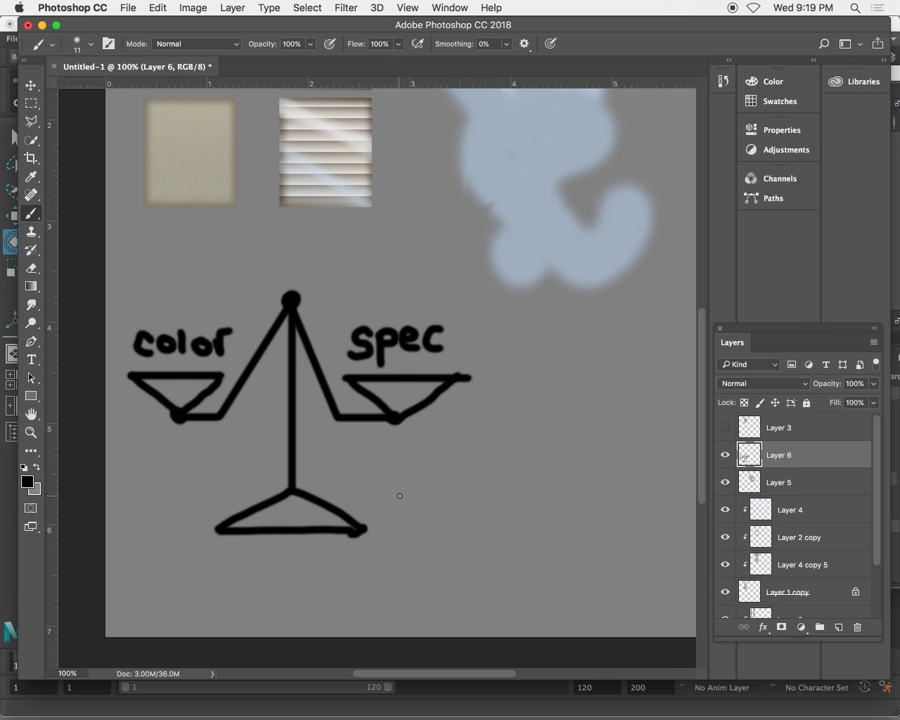
- Select the "color" word and its pan with a rectangular marquee and move them straight down
key(m)
mouse_move(114, 304)
mouse_down()
mouse_move(208, 378)
mouse_move(238, 454)
mouse_up()
key(v)
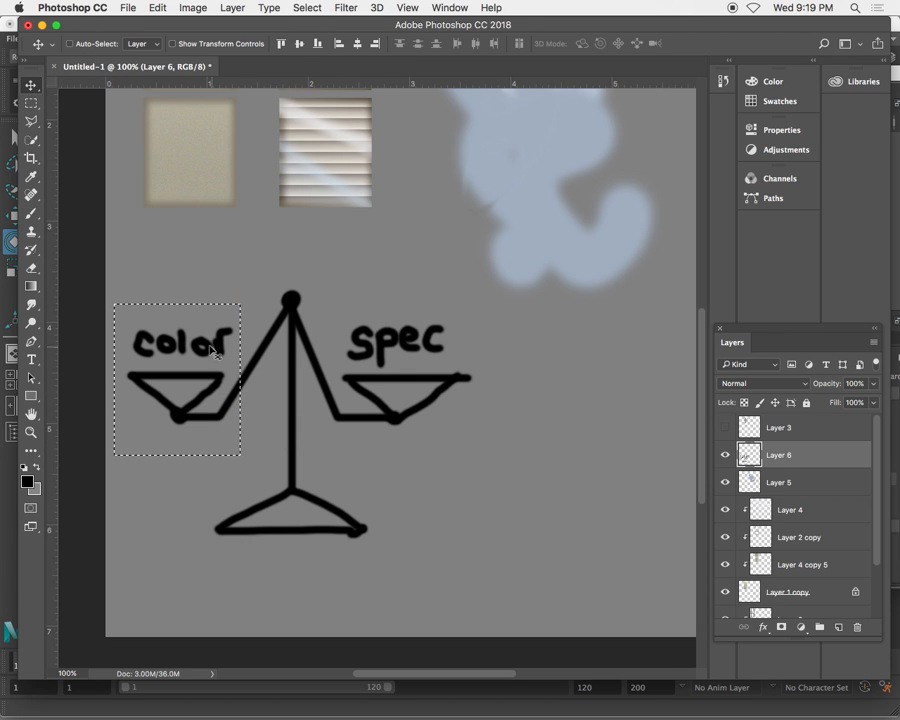
drag(201, 352, 201, 401)
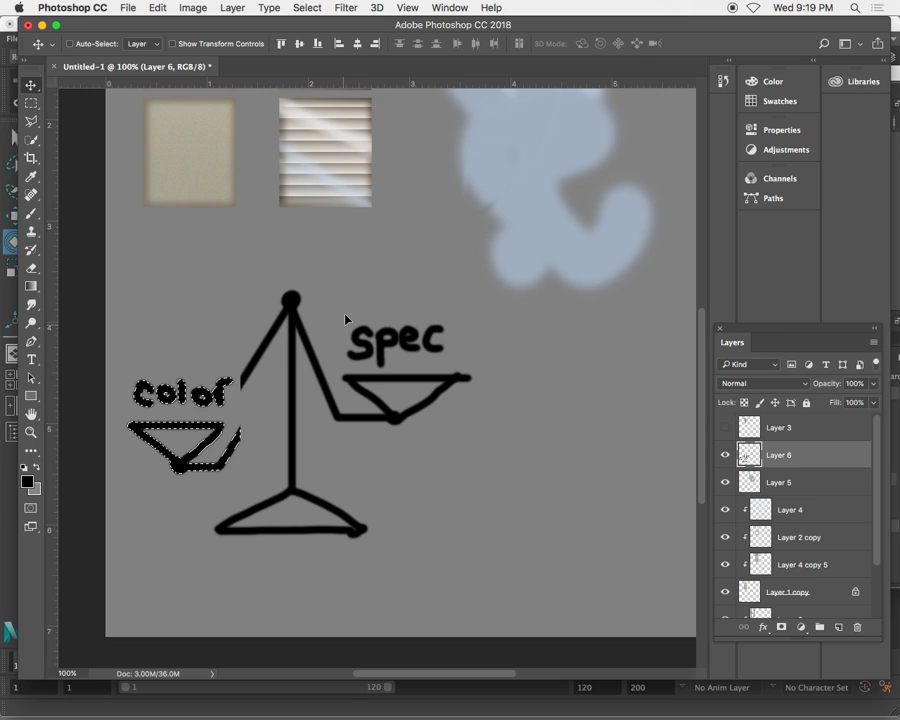
- Select the "spec" word and its pan with a rectangular marquee and move them up above the "color" side
click(31, 103)
click(195, 259)
drag(331, 304, 494, 461)
key(v)
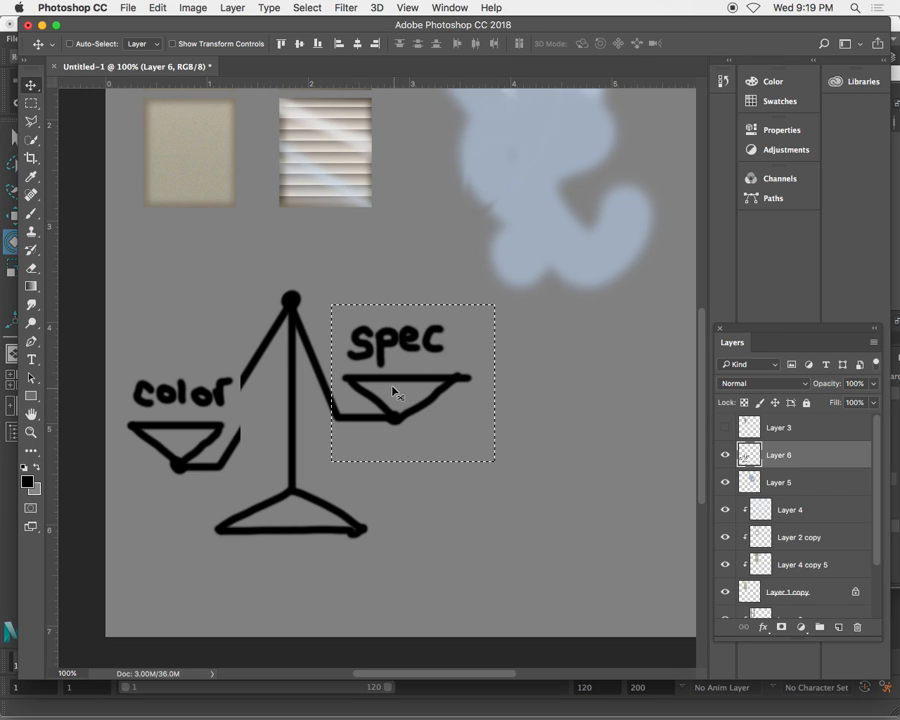
drag(392, 383, 388, 323)
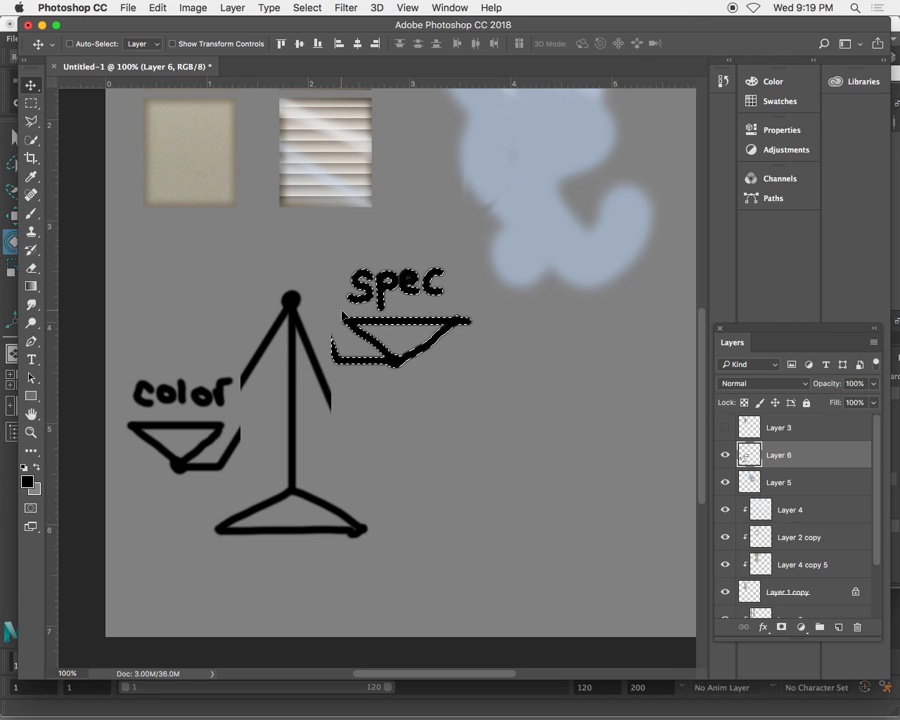
mouse_move(400, 333)
mouse_down()
mouse_move(399, 313)
mouse_move(399, 328)
mouse_up()
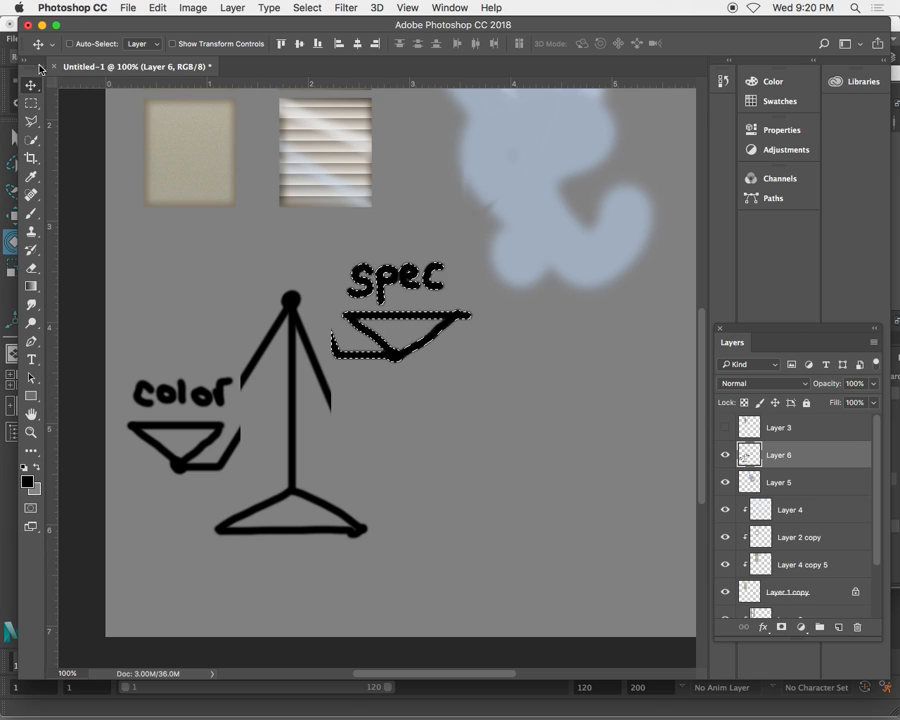
- Reselect the "color" pan, try moving it slightly and undo the move
click(32, 103)
drag(103, 338, 240, 493)
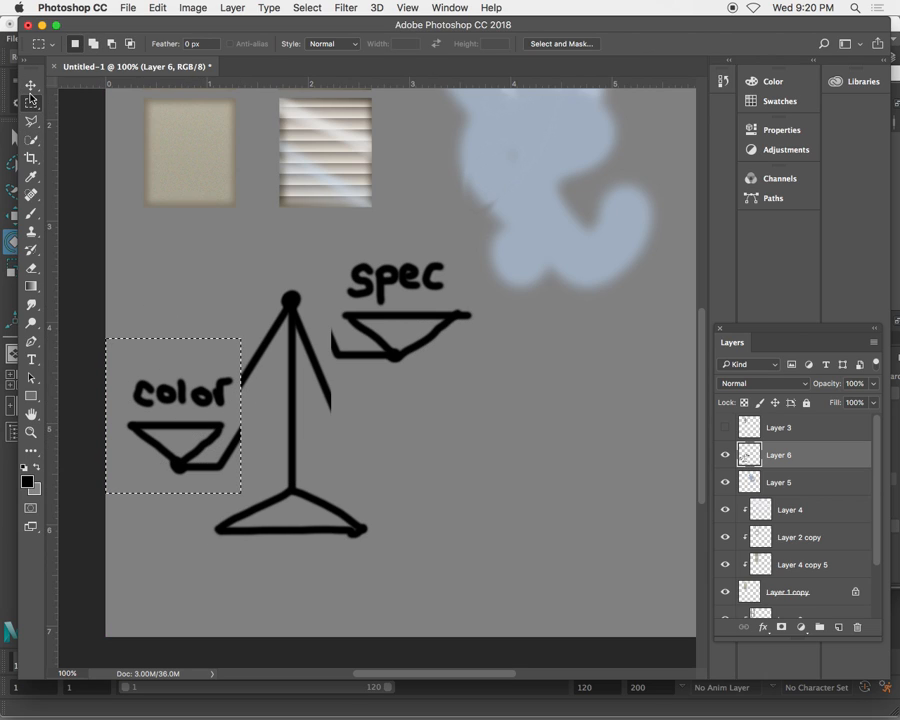
key(v)
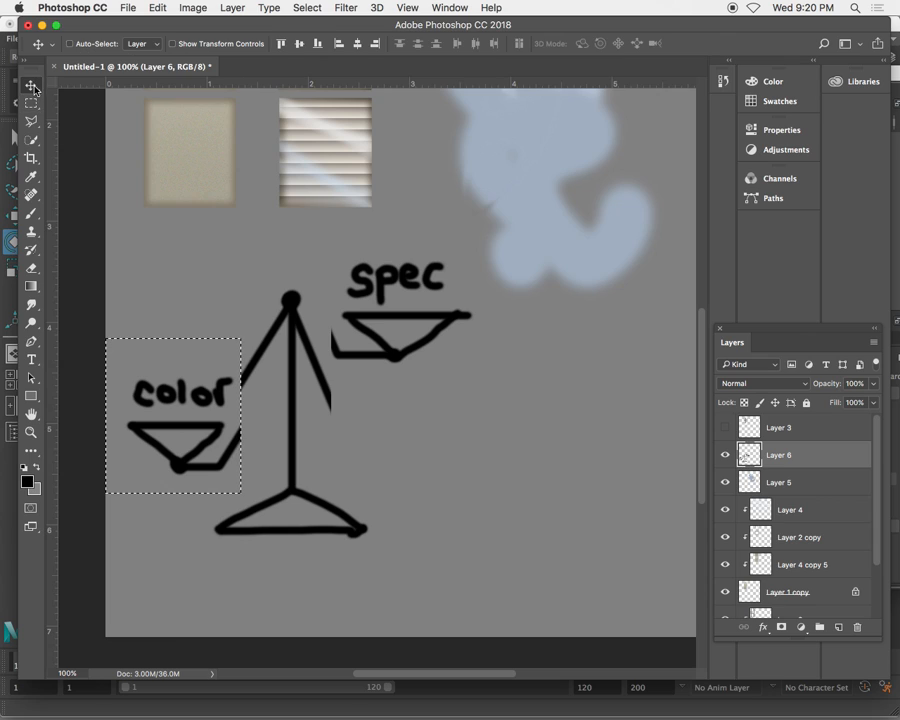
drag(185, 383, 185, 378)
key(super+z)
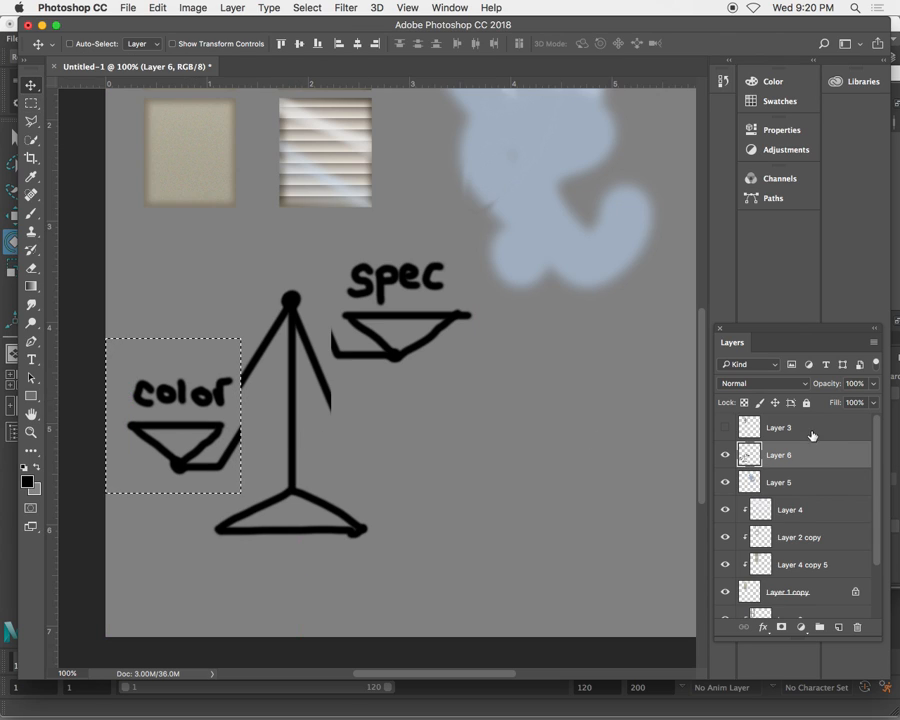
- Add a new layer above Layer 6, clear the selection and set the foreground colour to red (d82f2f) for the brush
click(838, 627)
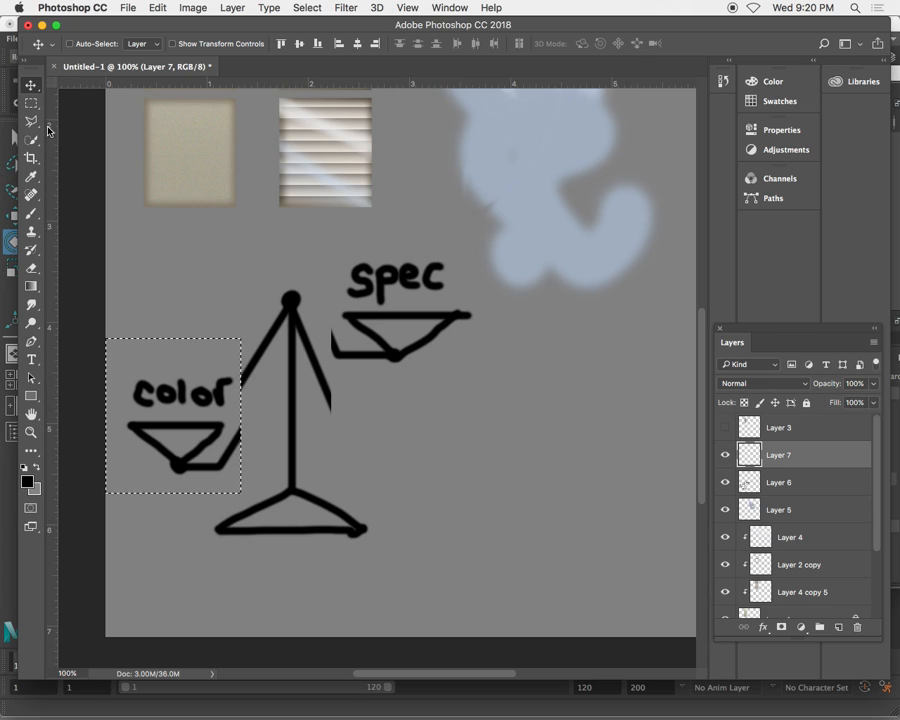
key(m)
click(113, 147)
click(31, 215)
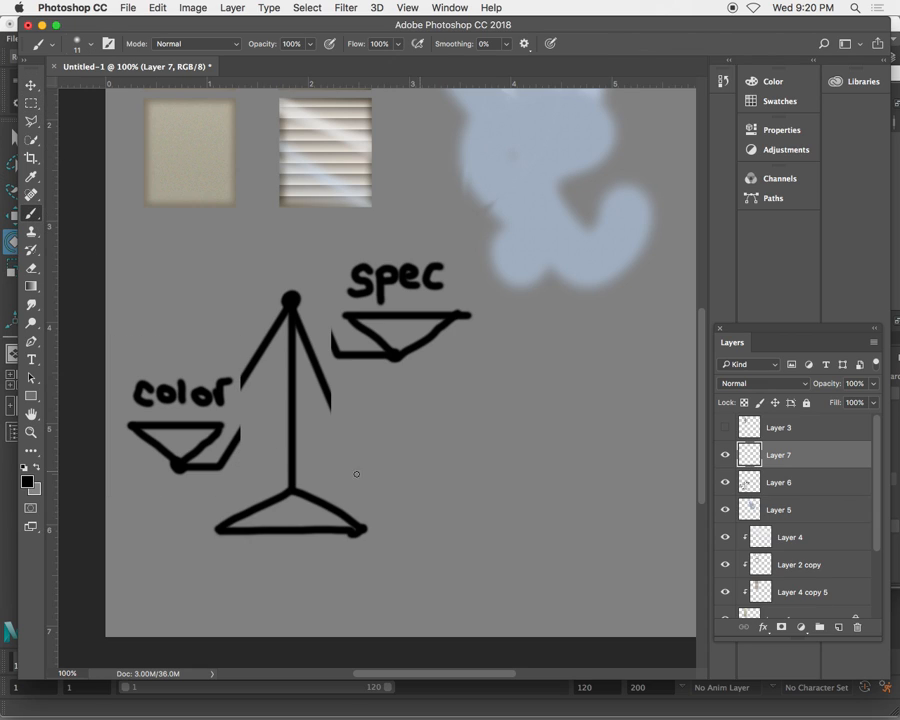
click(26, 481)
drag(372, 302, 406, 268)
click(589, 238)
drag(510, 457, 408, 456)
- Try a soft red dab with an 83 px brush beside the balance and undo it
right_click(430, 432)
click(541, 448)
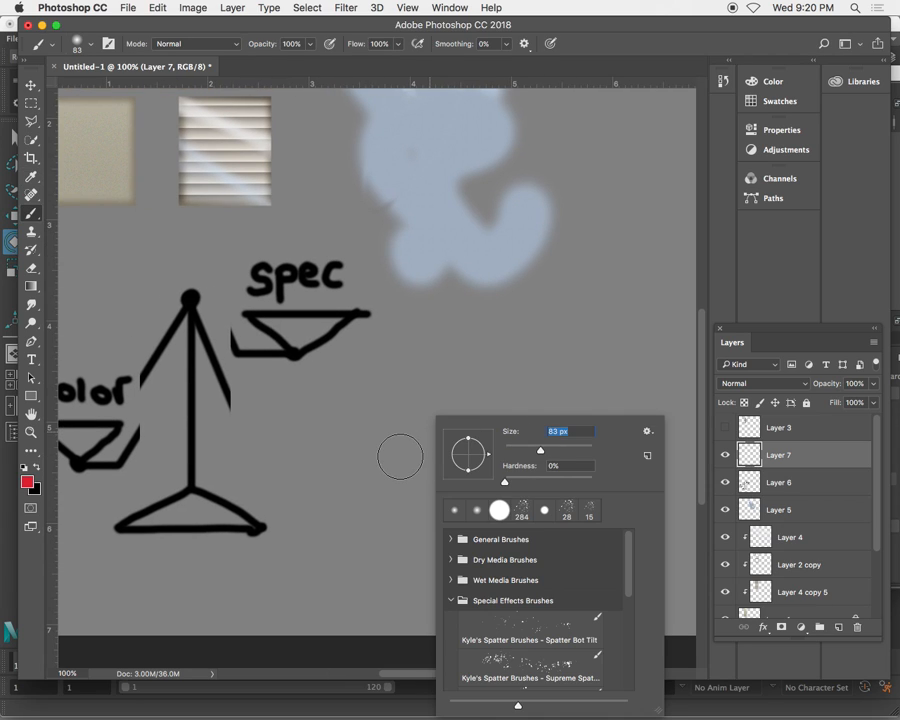
click(400, 457)
key(super+z)
- Stamp a solid red circle beside the balance with a 332 px brush at 100% hardness
right_click(424, 434)
drag(572, 468, 672, 458)
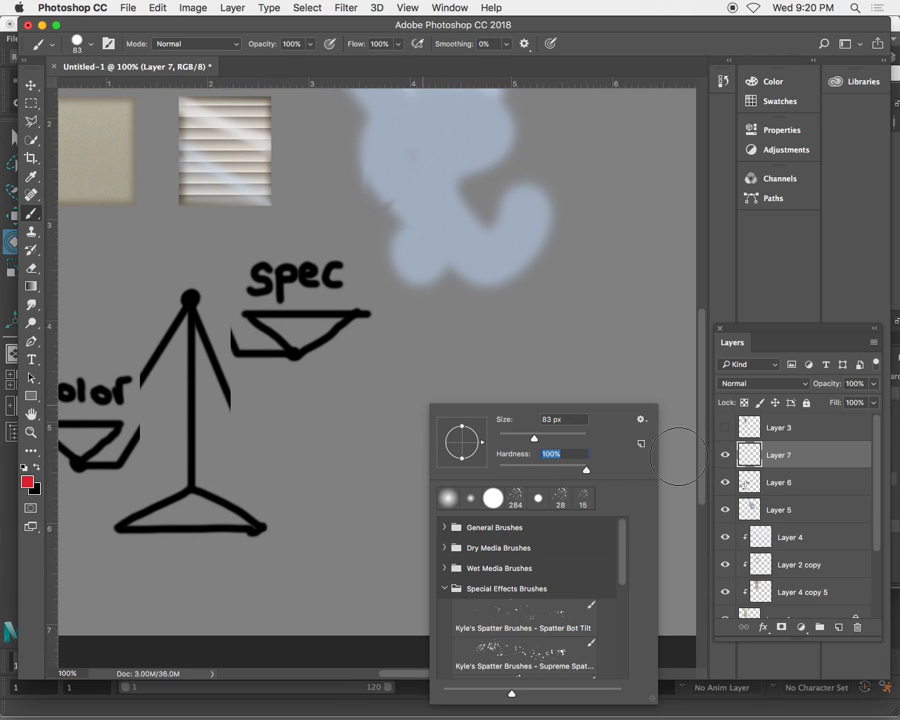
drag(524, 436, 570, 433)
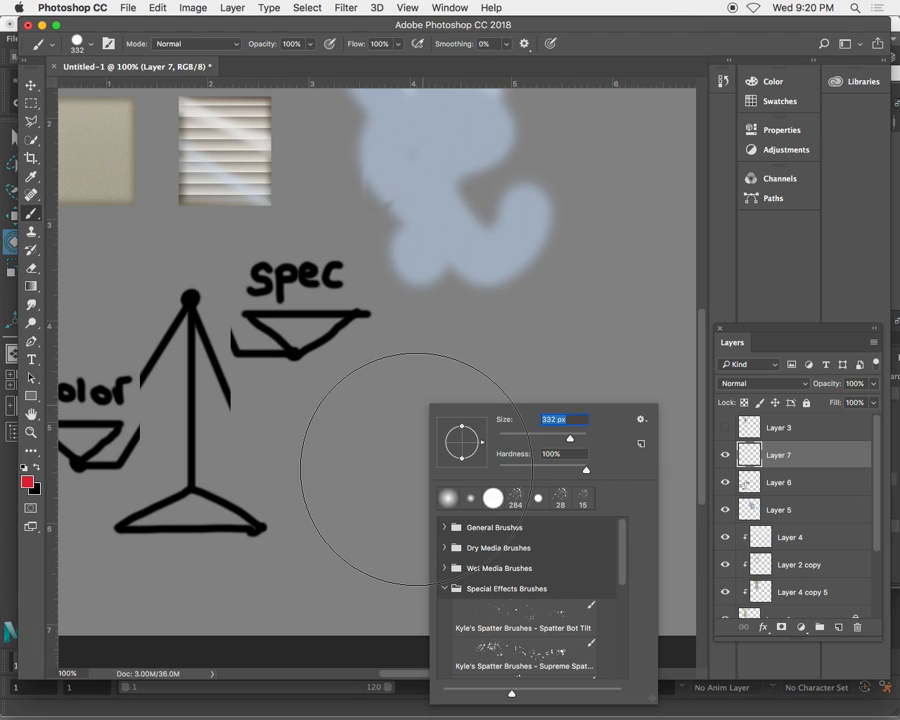
click(416, 469)
- Draw a white arrow pointing into the red circle with a 9 px brush and label it "1.0"
scroll(460, 443, right, 2)
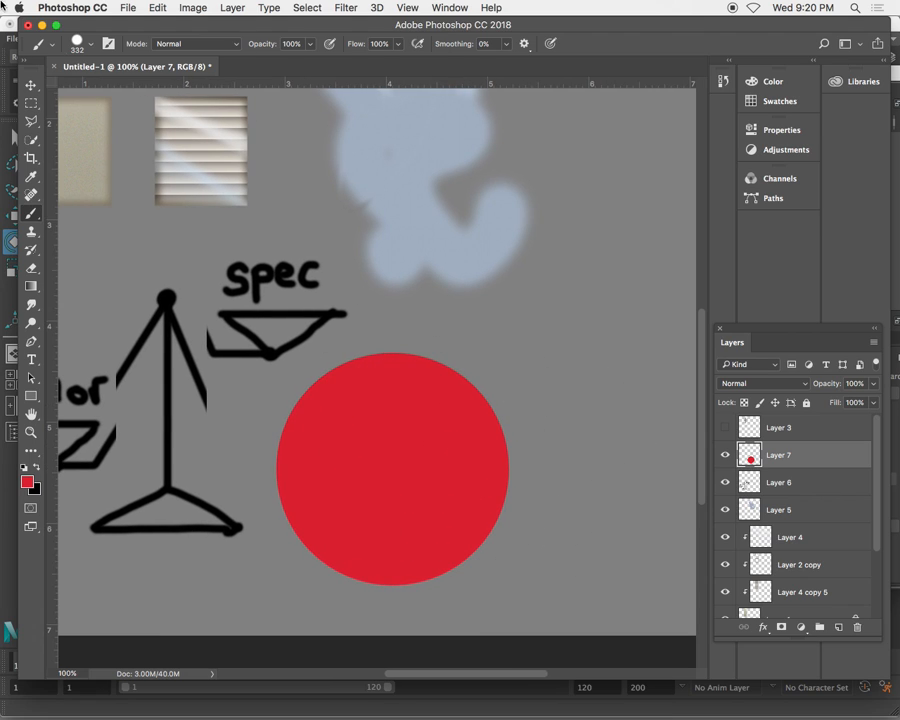
click(28, 482)
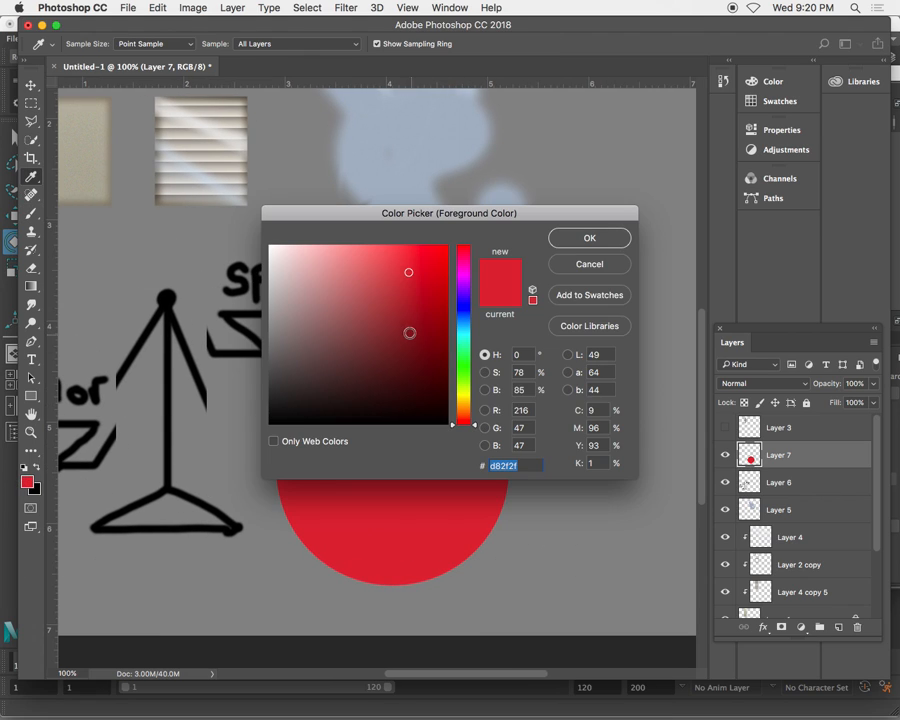
click(200, 180)
click(583, 239)
right_click(466, 298)
click(538, 331)
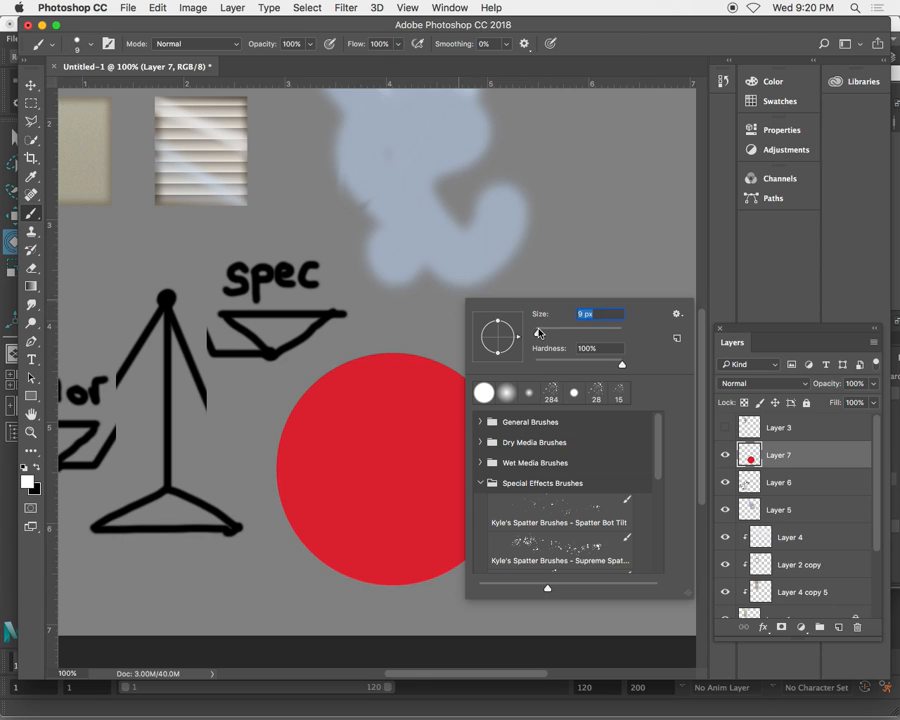
click(600, 262)
shift+click(457, 424)
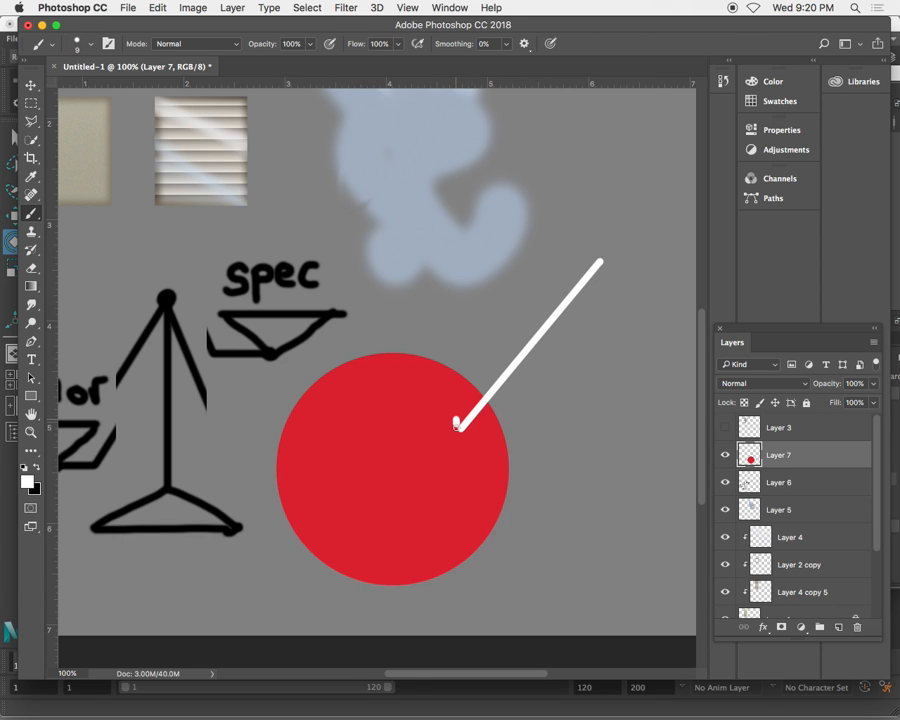
shift+click(493, 428)
mouse_move(562, 322)
mouse_down()
mouse_move(563, 341)
mouse_move(595, 342)
mouse_up()
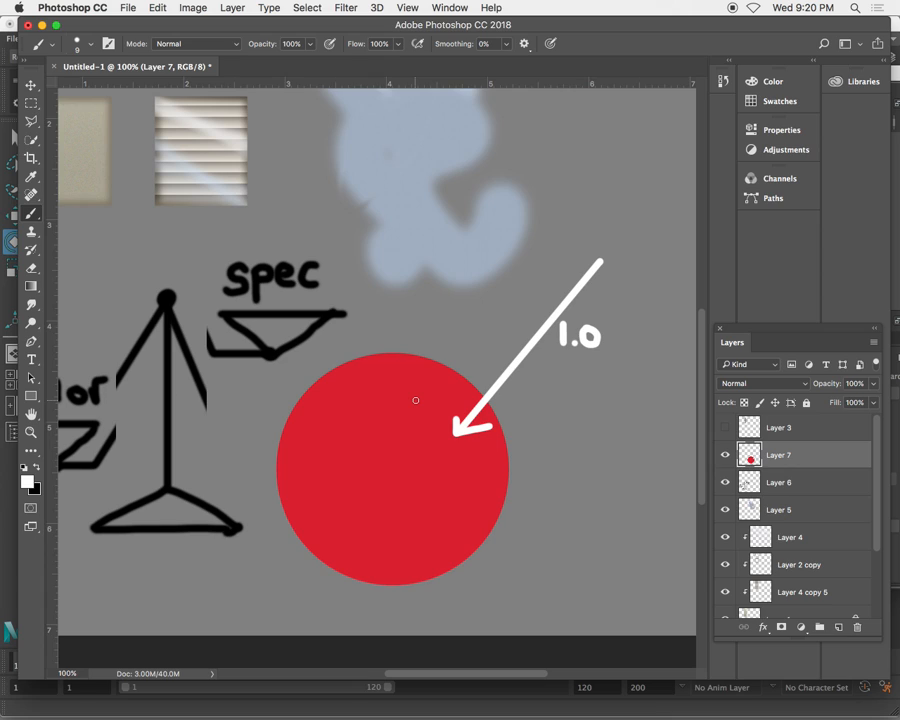
- Draw two small white arrows leaving the red circle's lower right edge with a 4 px brush
right_click(508, 463)
drag(589, 455, 587, 455)
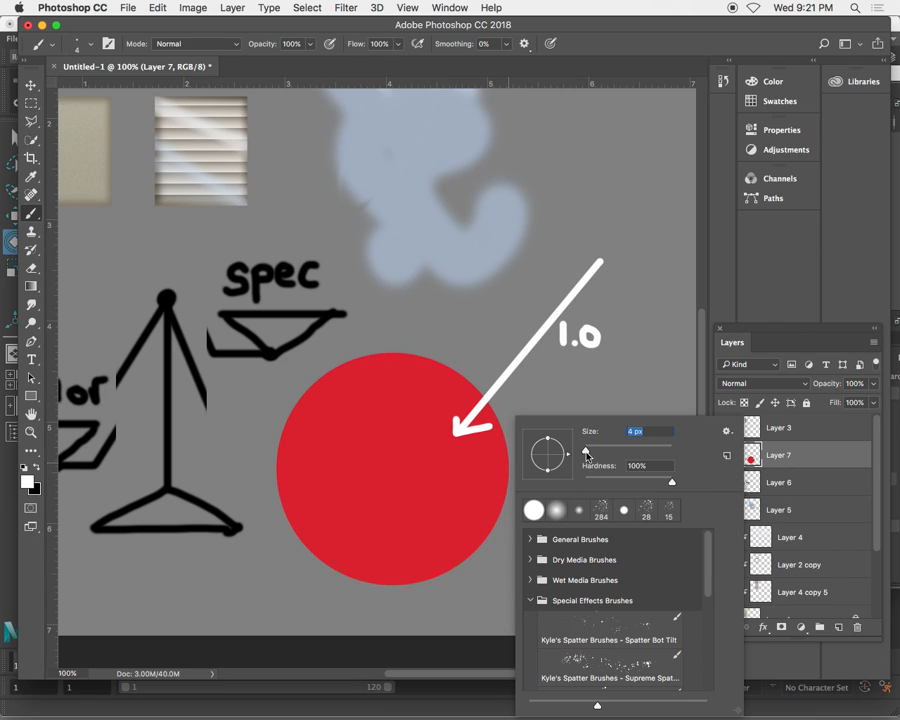
click(702, 338)
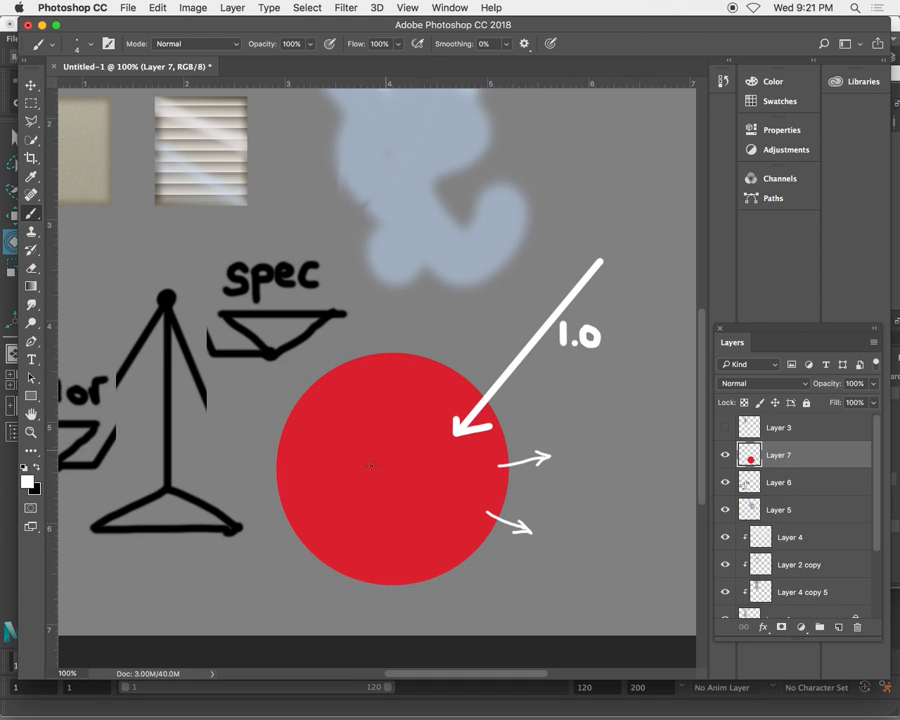
- Set the foreground colour to pale pink (f1d0d0) and sketch a specular highlight on the red circle's upper right
click(29, 483)
click(293, 253)
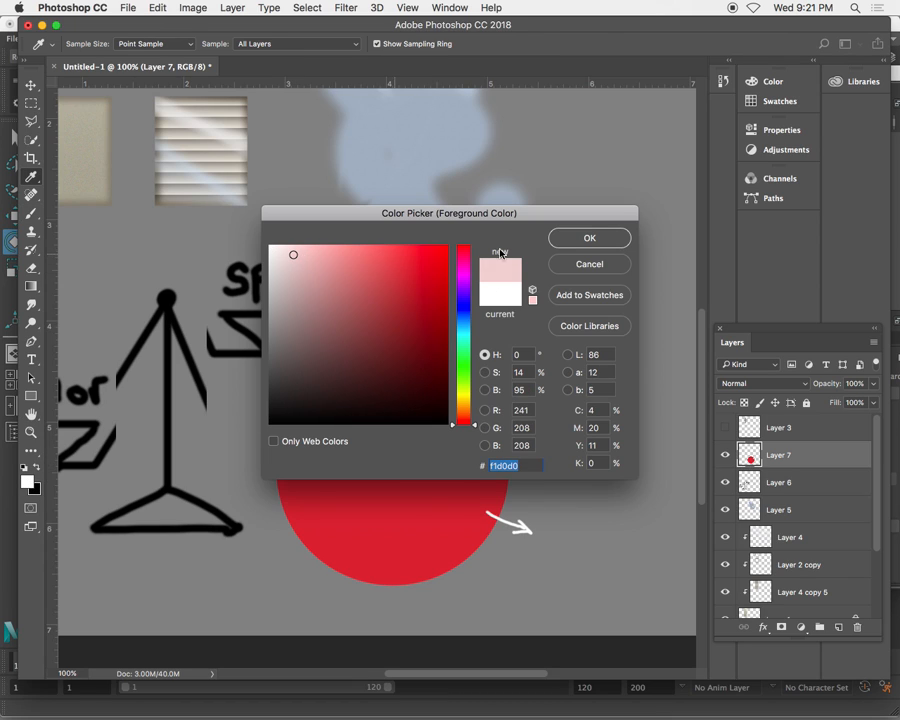
click(589, 238)
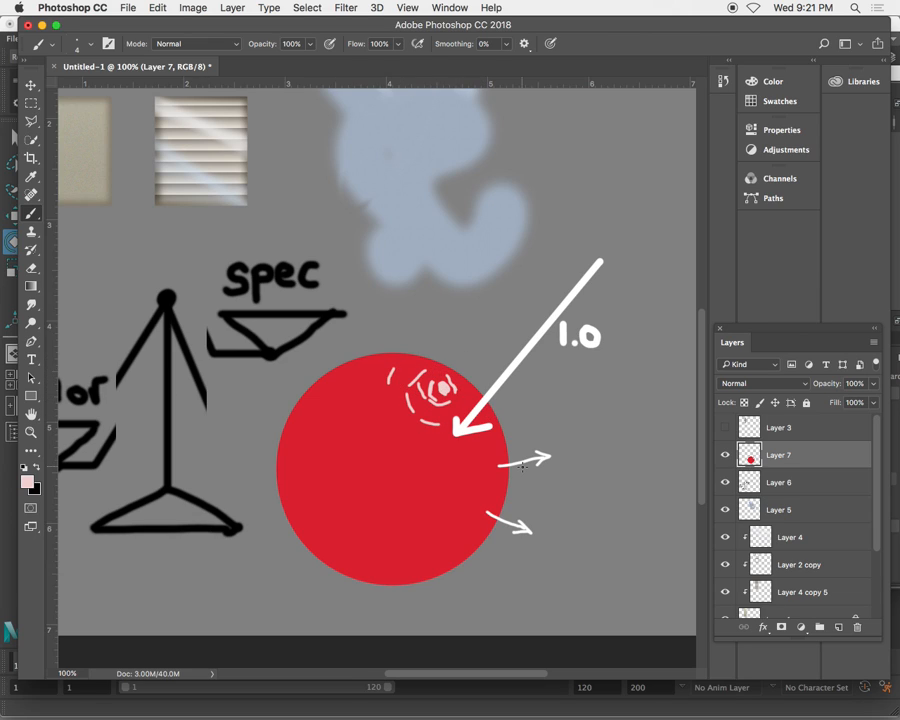
alt+click(598, 334)
- Switch to Maya and disable Fresnel in the Specular settings of aiStandard2
key(super+Tab)
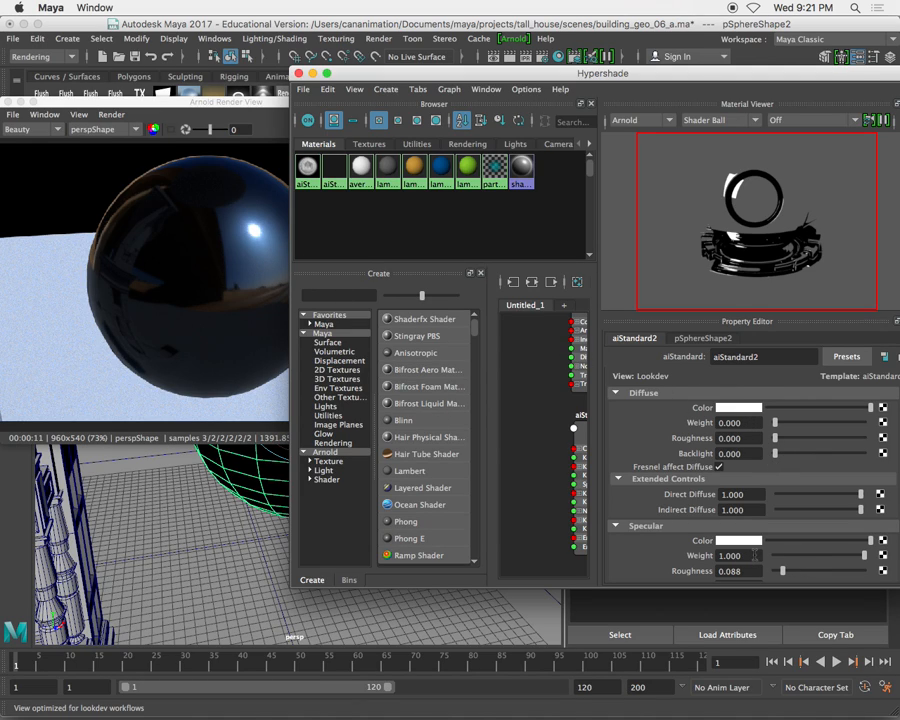
scroll(757, 541, down, 3)
click(719, 505)
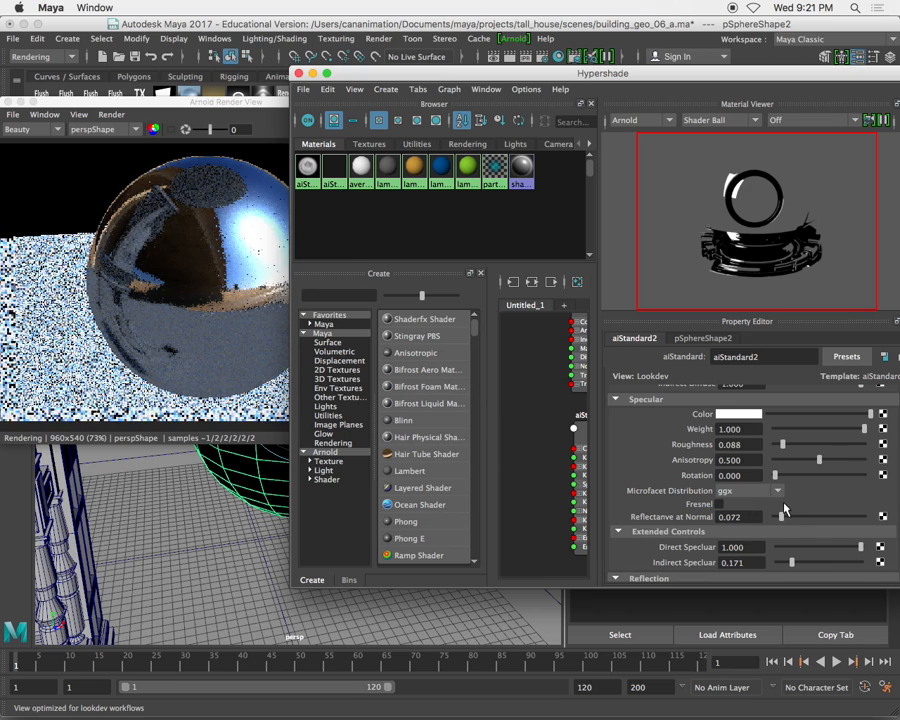
- Set the specular weight to 0.000 and make the diffuse light grey with a weight of 1.000
scroll(782, 492, up, 3)
scroll(786, 500, down, 1)
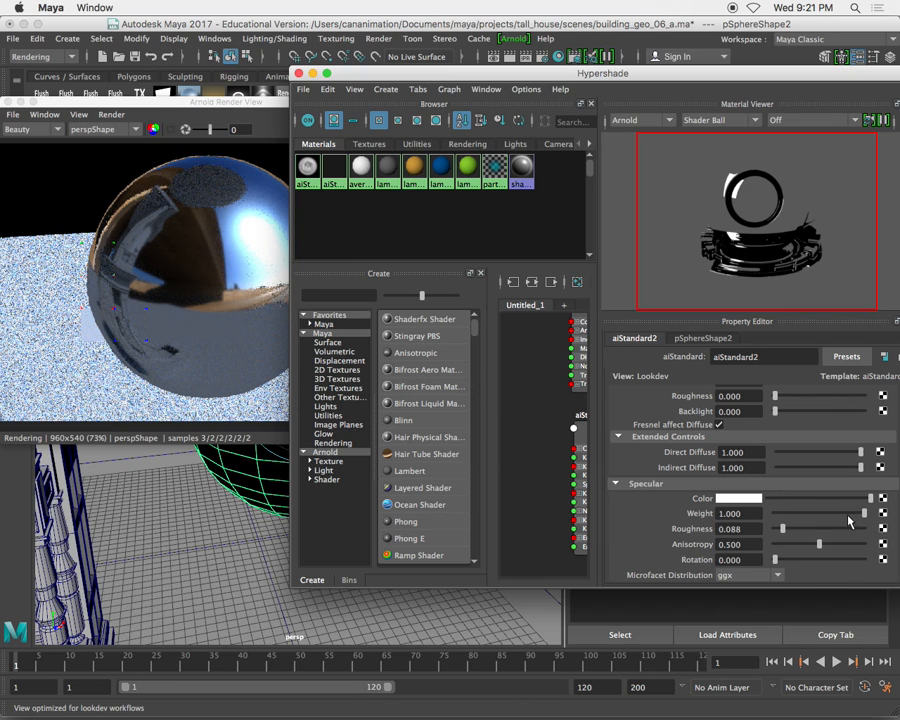
drag(858, 516, 752, 516)
scroll(835, 497, up, 2)
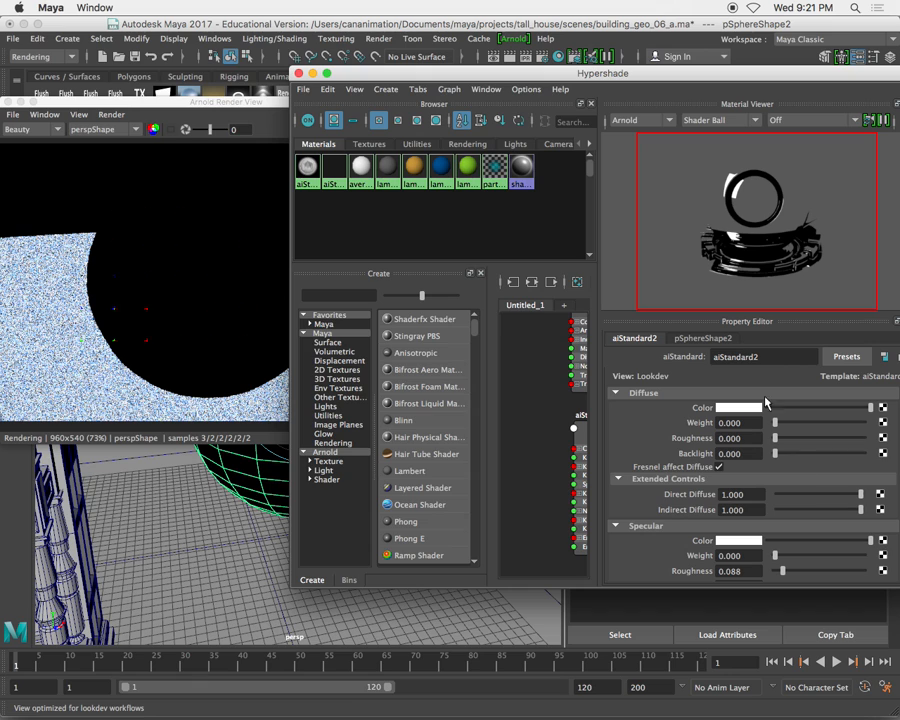
click(825, 408)
drag(776, 423, 866, 423)
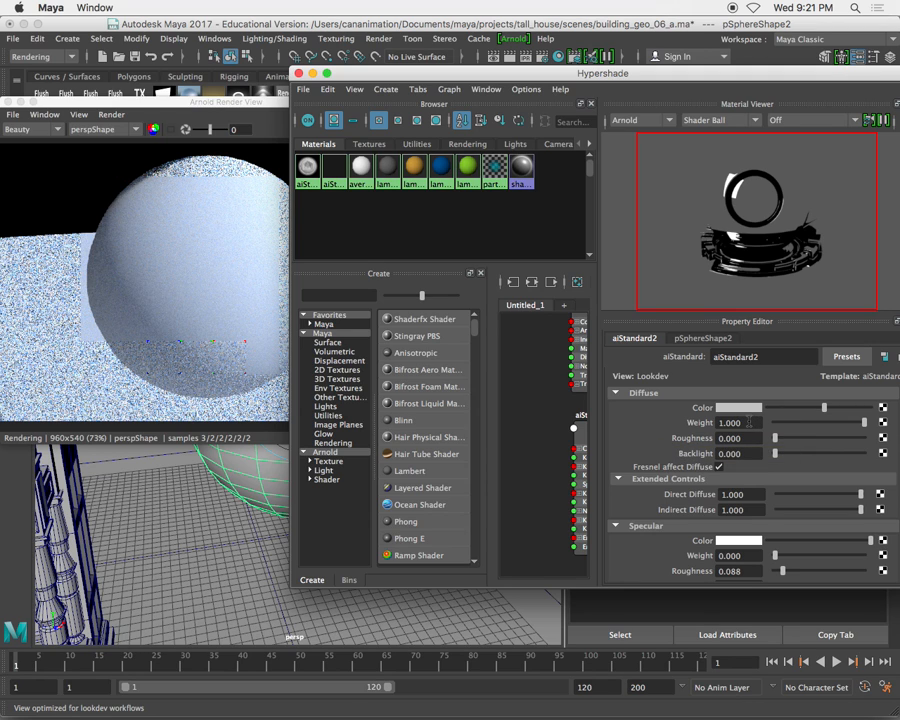
drag(824, 409, 817, 409)
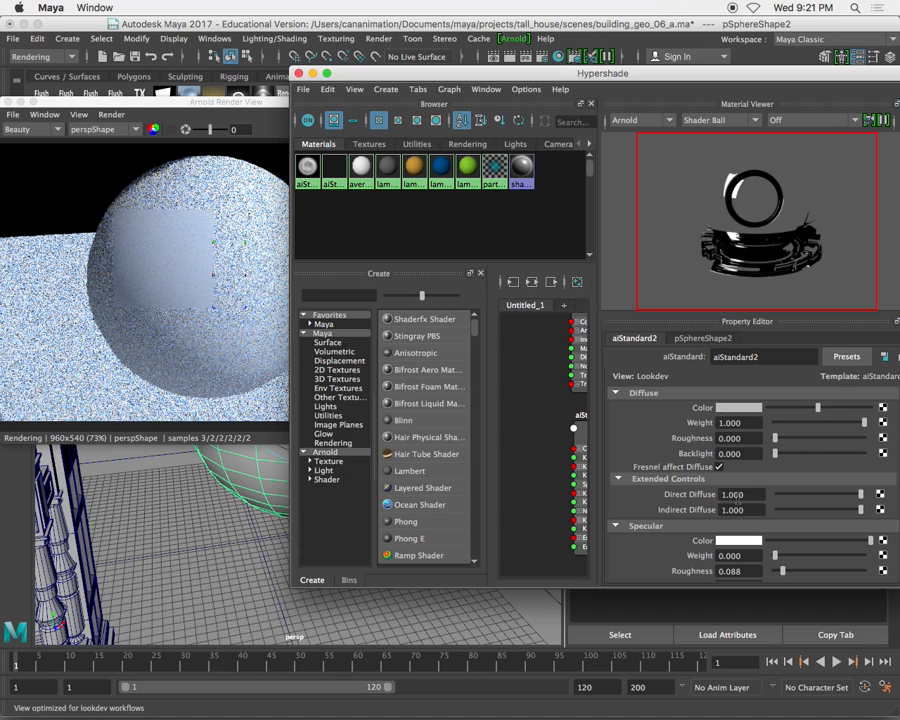
- Raise the specular weight to 1.000 and try a different grey level for the diffuse colour
scroll(719, 480, down, 2)
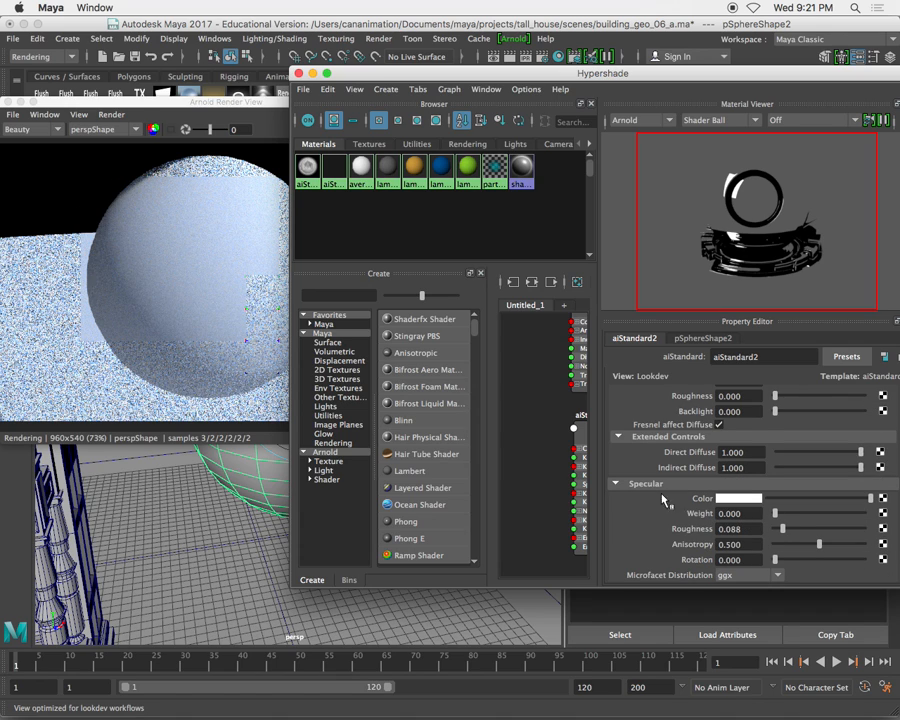
drag(775, 518, 870, 513)
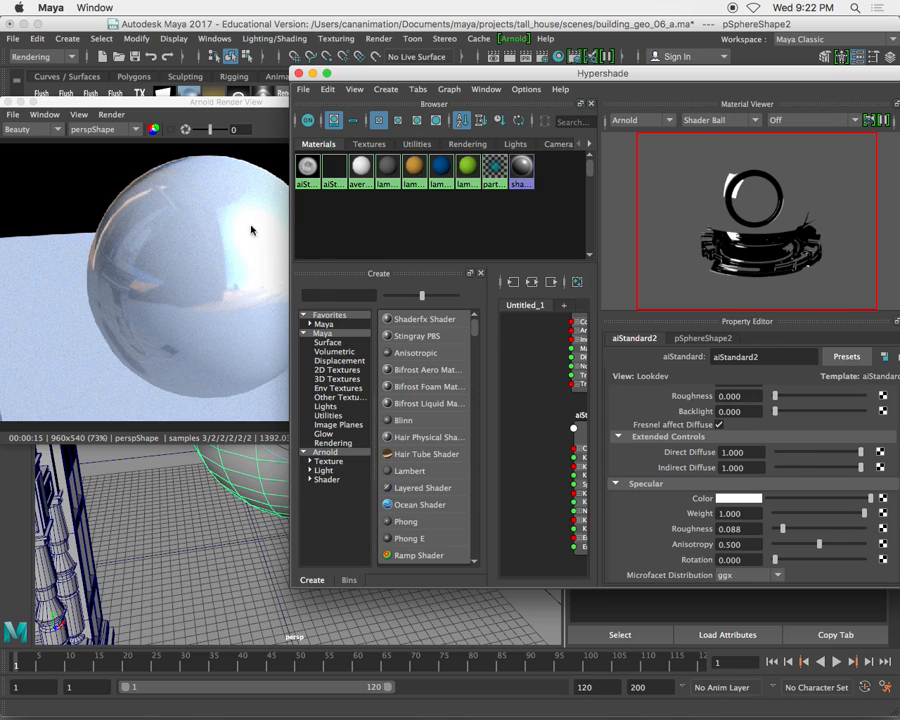
scroll(786, 490, up, 2)
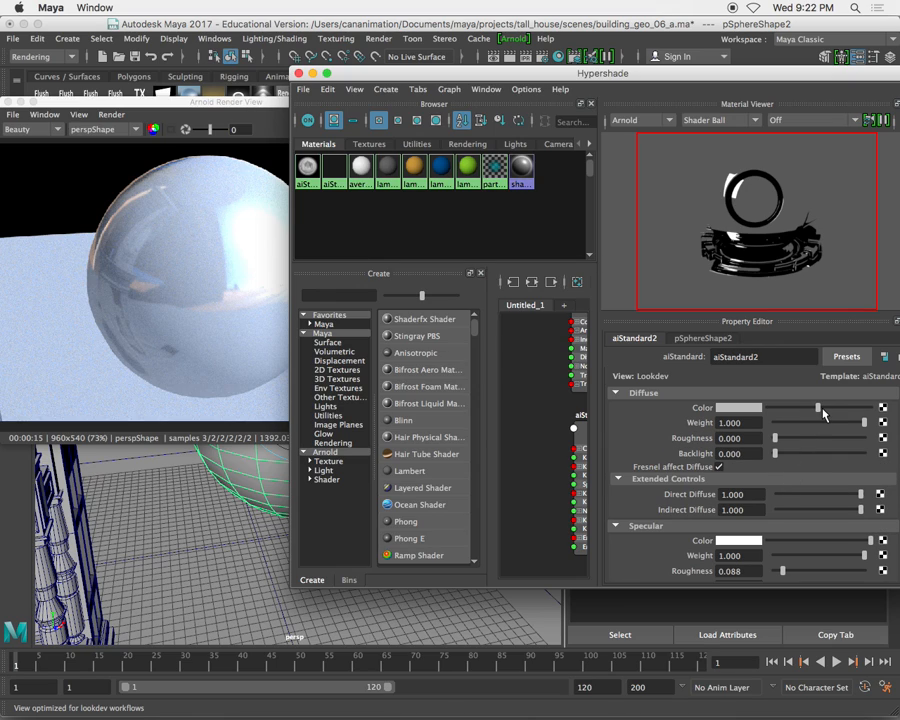
drag(815, 411, 840, 416)
- Lighten the diffuse colour to near white and balance the weights at 0.520 diffuse and 0.584 specular, keeping the render in view
scroll(850, 500, down, 2)
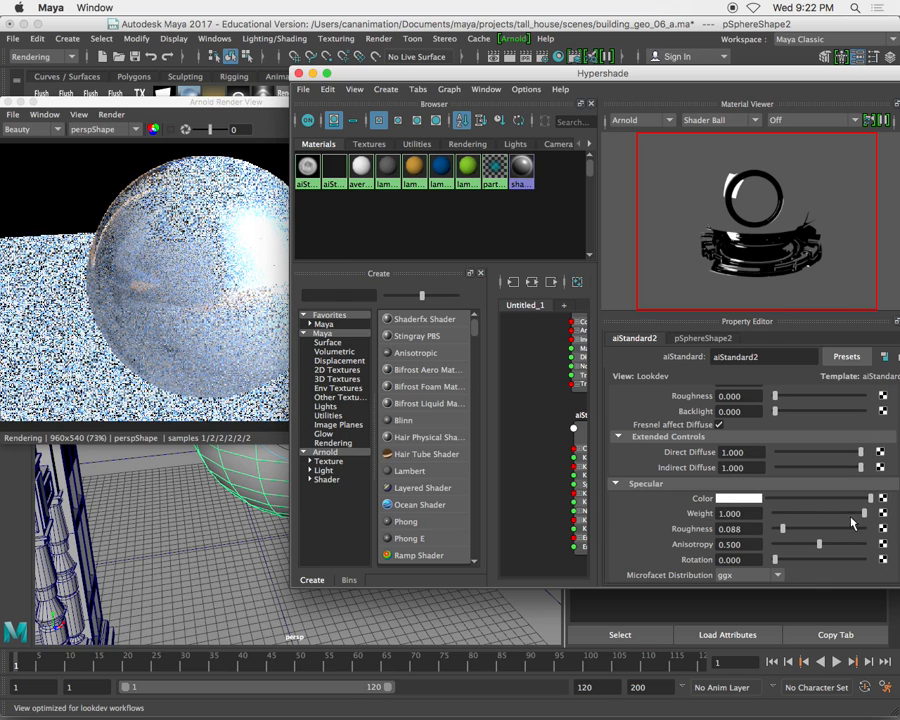
drag(865, 517, 772, 518)
scroll(818, 493, up, 2)
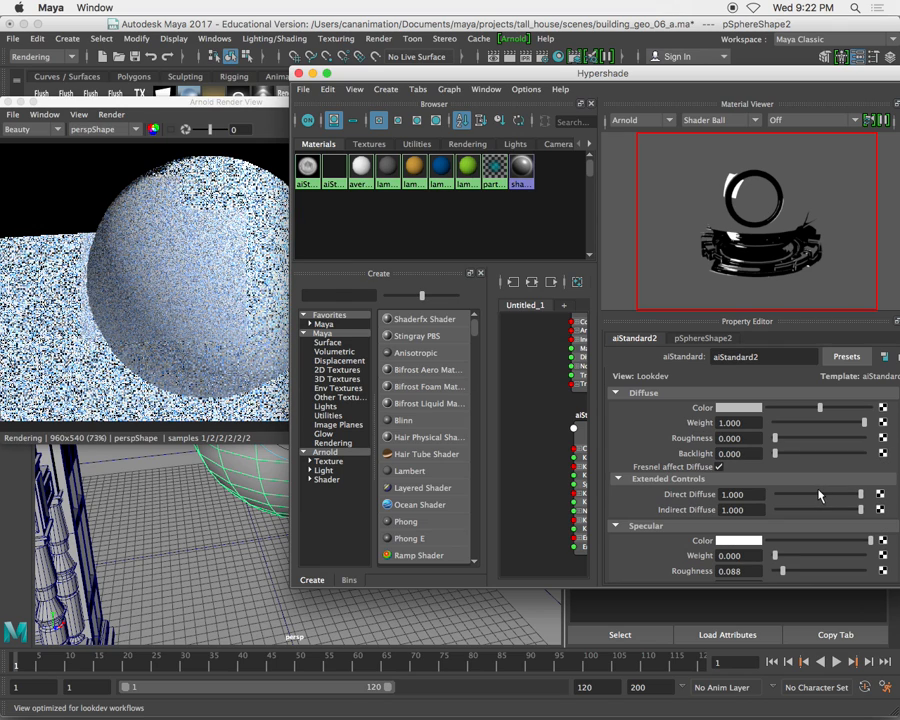
mouse_move(822, 409)
mouse_down()
mouse_move(852, 409)
mouse_move(822, 426)
mouse_up()
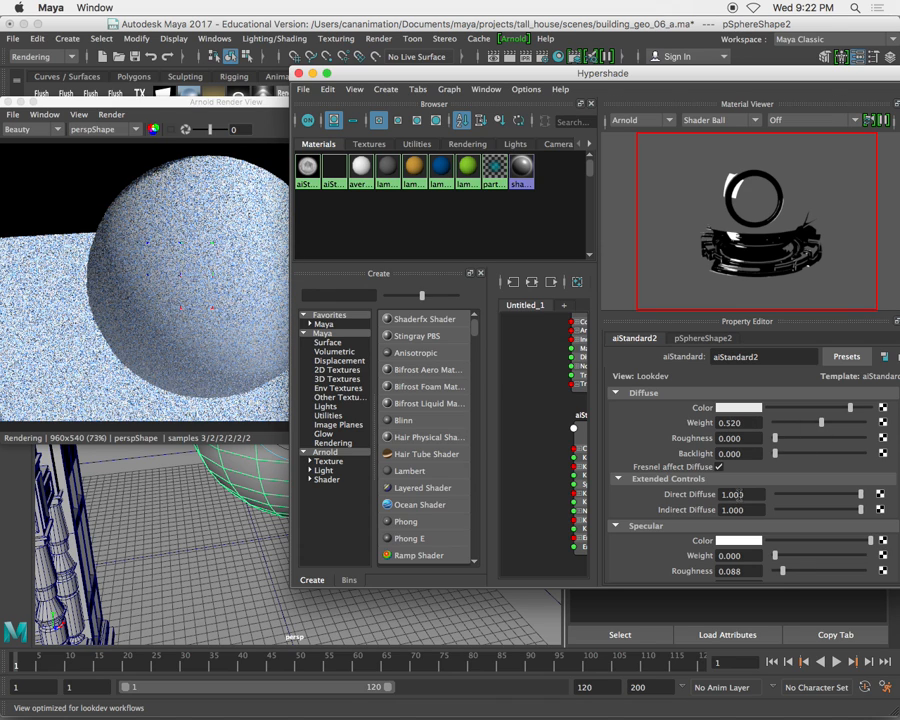
scroll(738, 494, down, 2)
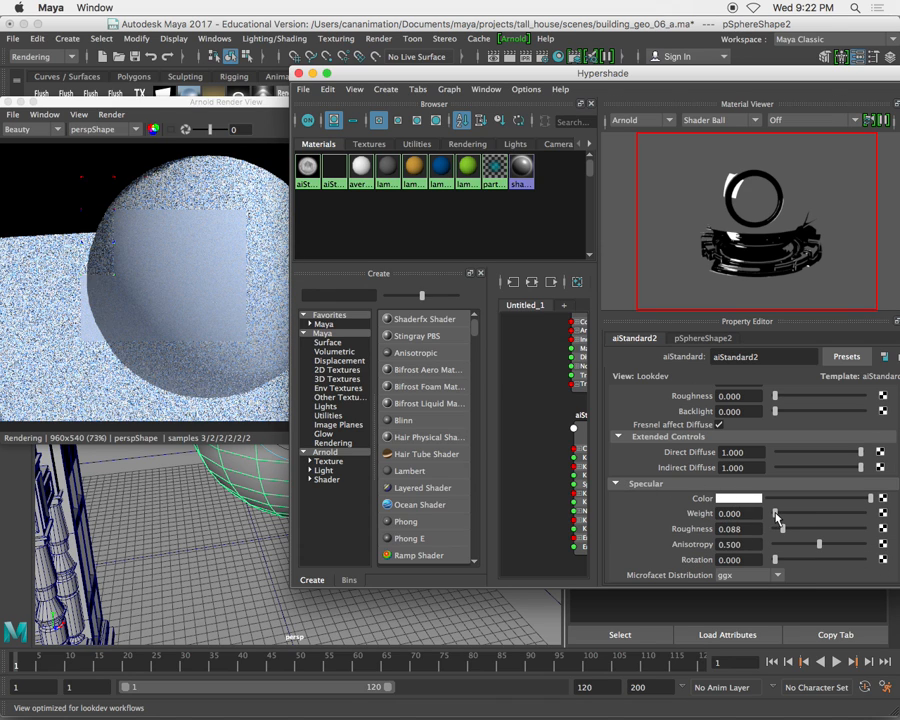
drag(776, 517, 828, 516)
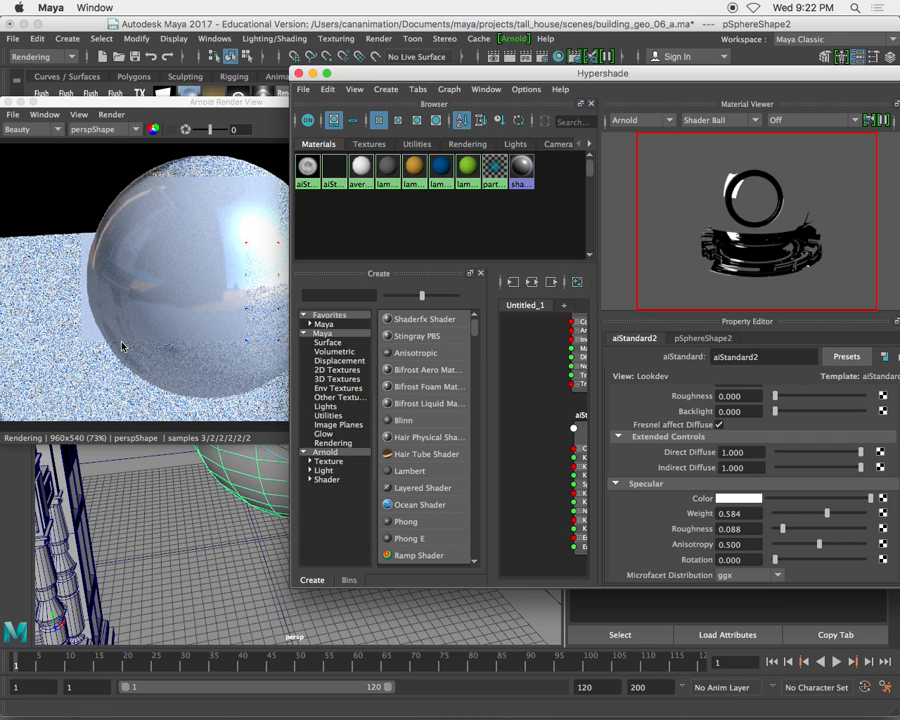
drag(421, 76, 439, 78)
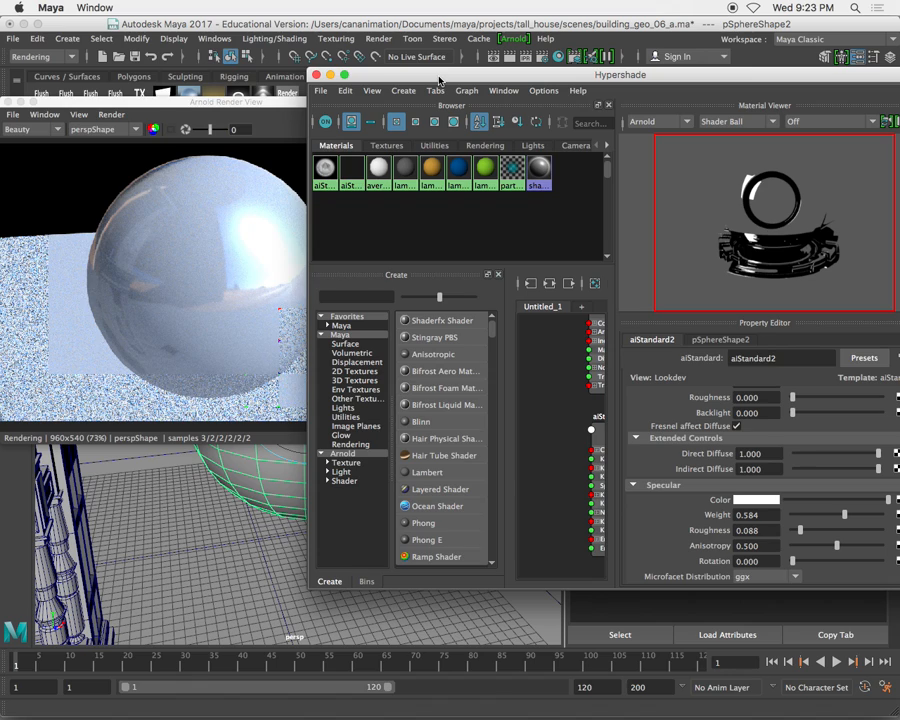
- Make aiStandard2 purely mirror-like with diffuse weight 0.000, specular weight 1.000 and specular roughness 0.000
scroll(790, 468, up, 2)
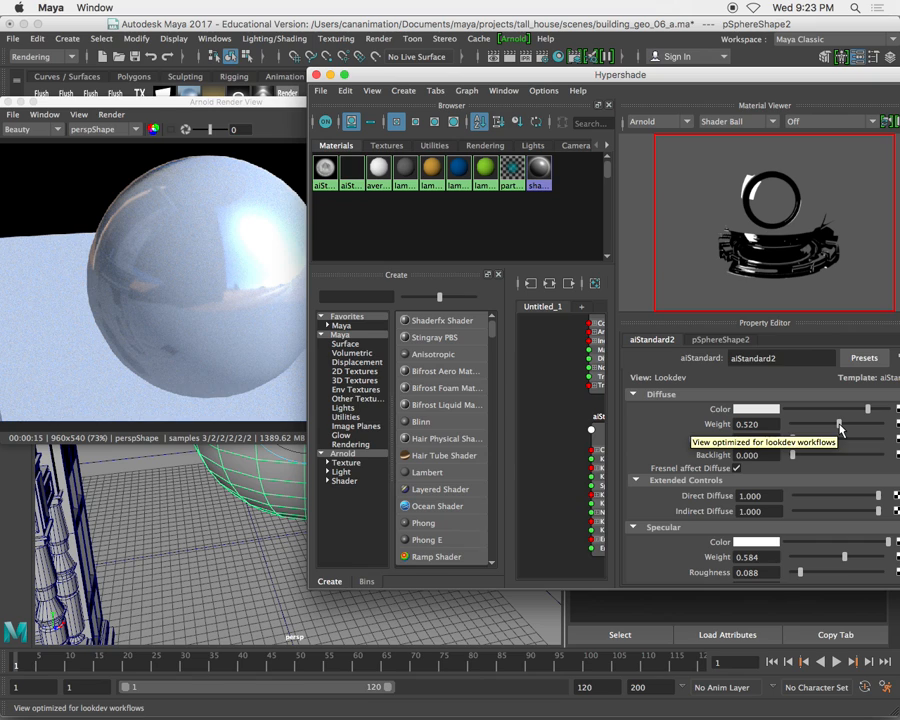
drag(841, 429, 790, 431)
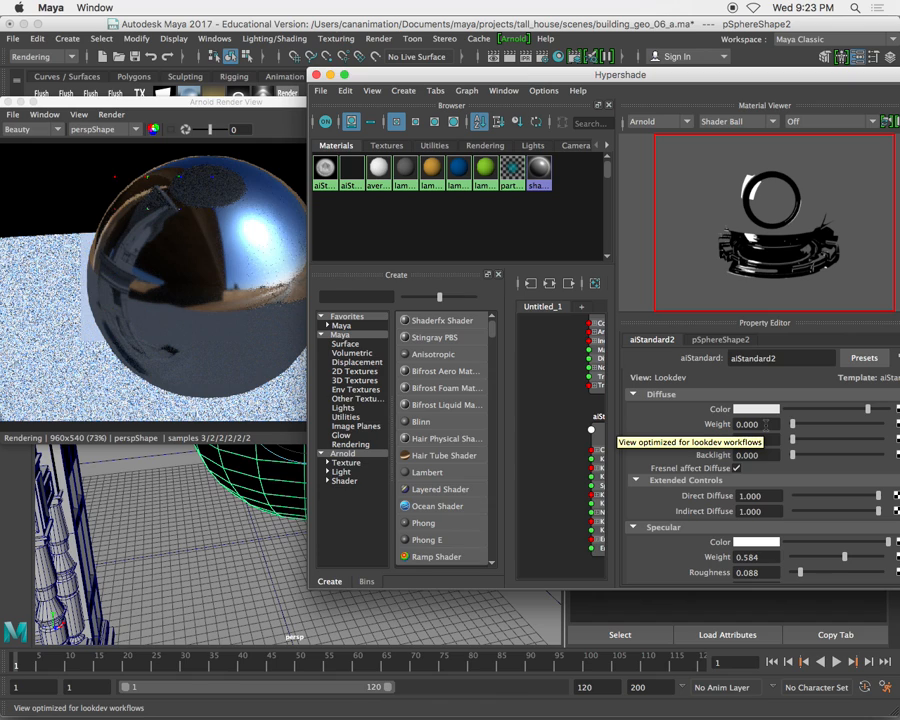
scroll(765, 424, down, 2)
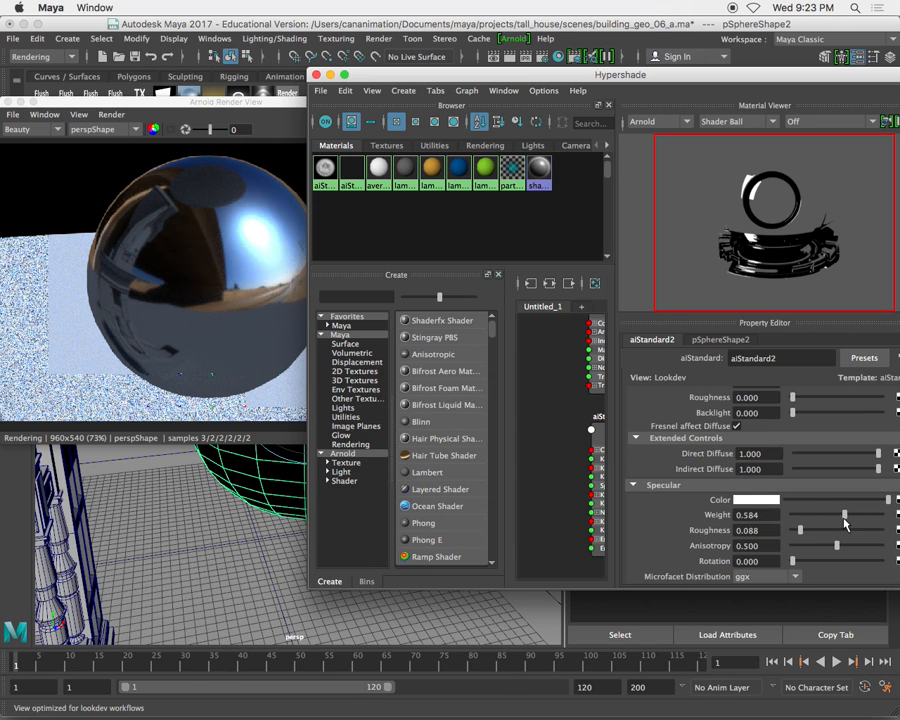
drag(845, 516, 887, 513)
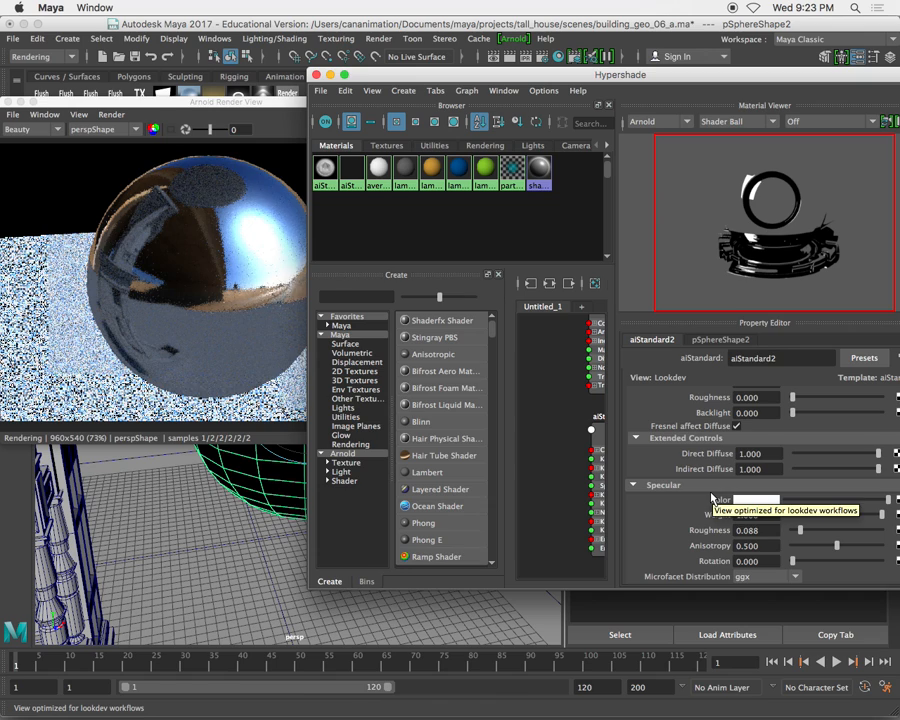
drag(800, 530, 496, 434)
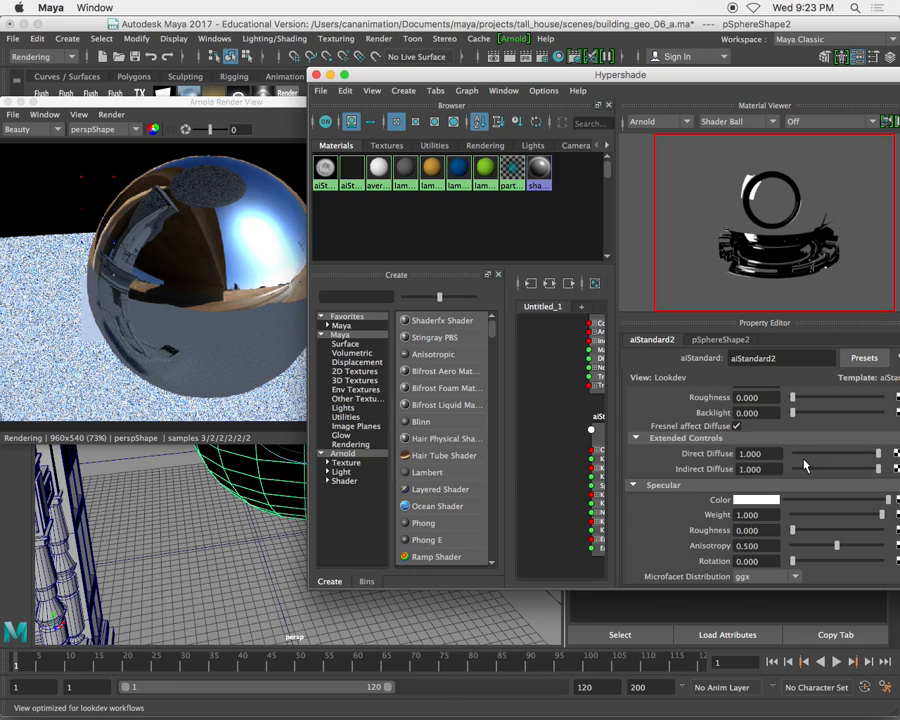
scroll(803, 462, up, 2)
scroll(803, 452, down, 2)
scroll(803, 452, up, 2)
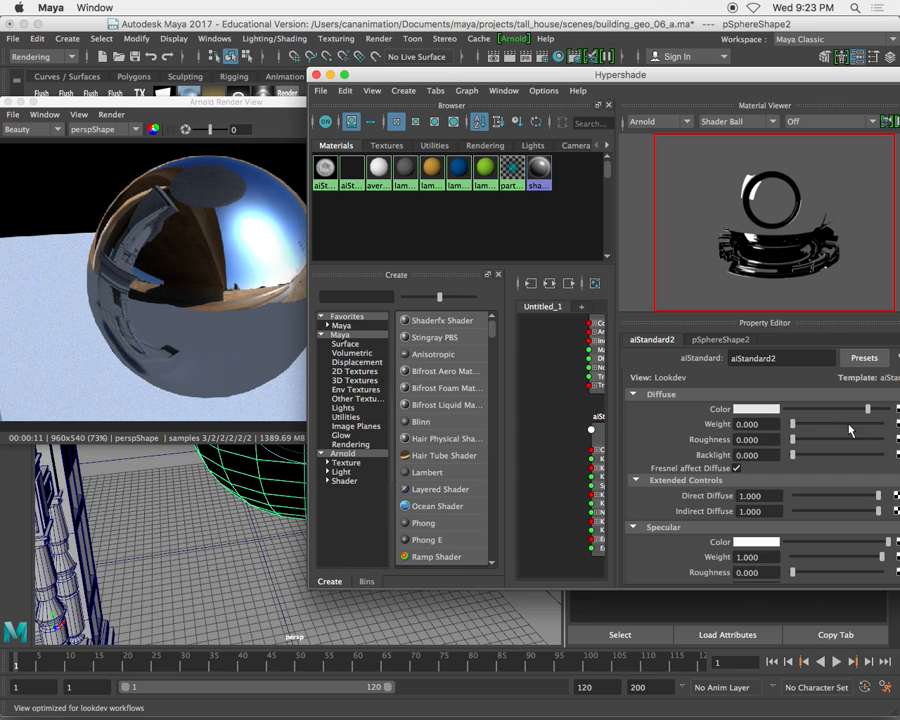
- Change the diffuse colour of aiStandard2 to a fully saturated orange with hue 6.786, saturation 1.000 and value 1.000
drag(866, 409, 834, 409)
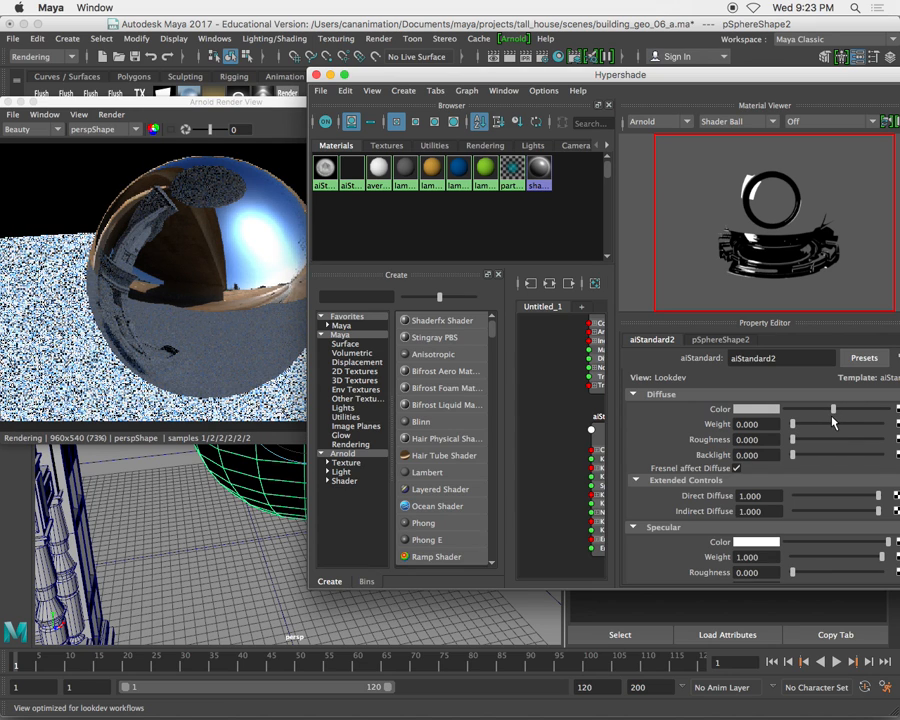
drag(832, 410, 815, 410)
click(750, 412)
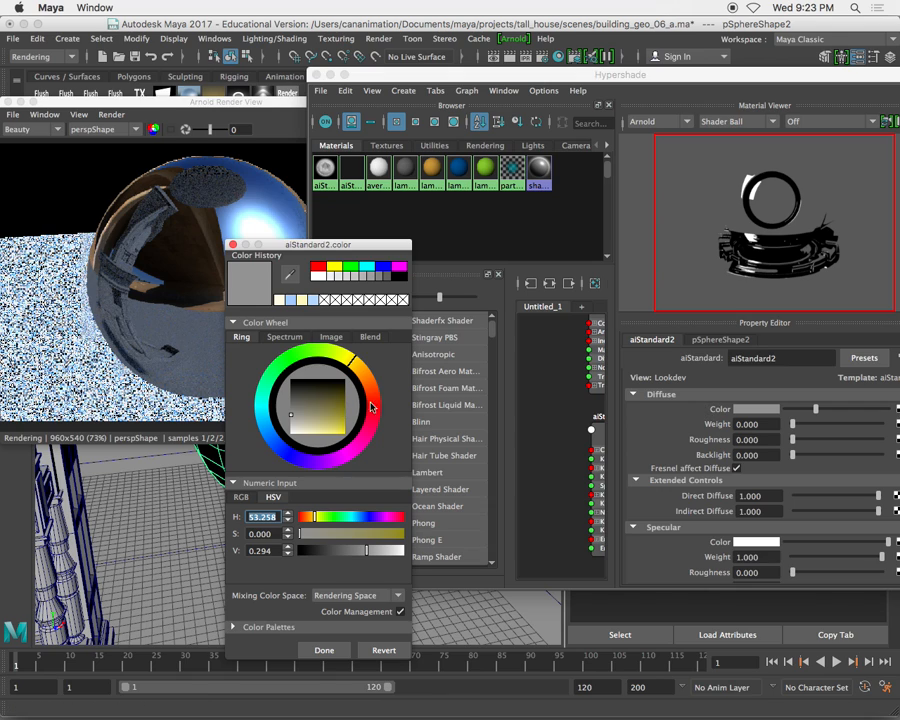
drag(369, 402, 377, 404)
click(348, 433)
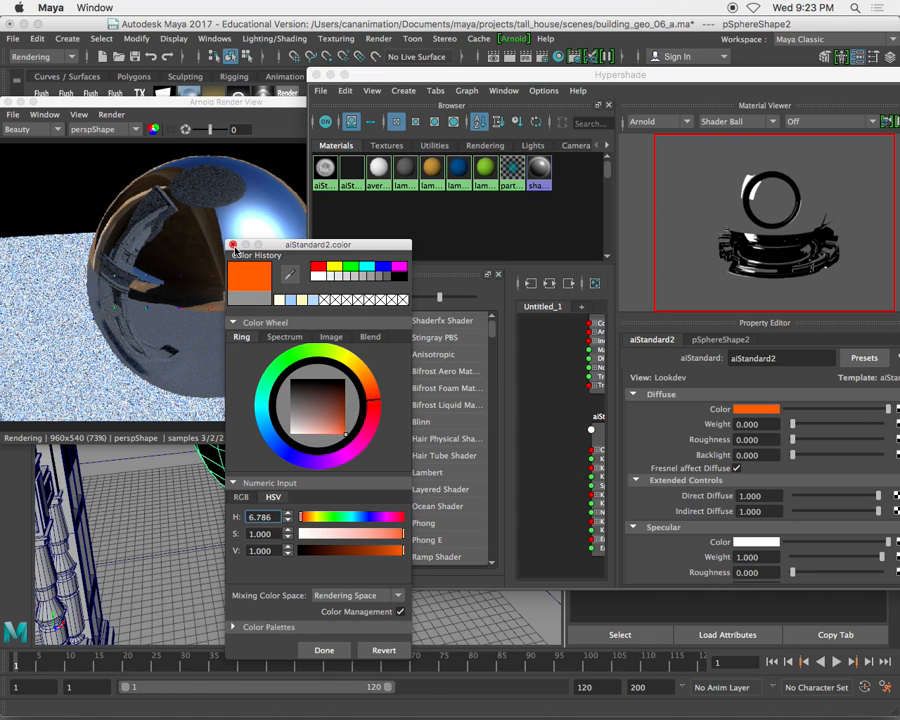
click(324, 650)
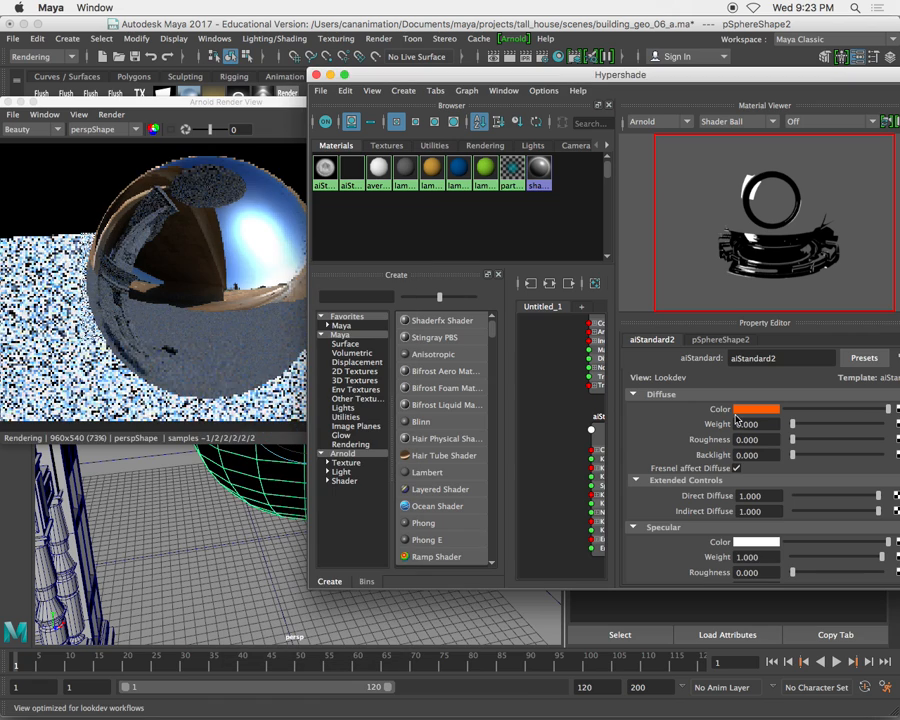
- Set the specular weight to 0.240 and the diffuse weight to 0.624
drag(866, 560, 812, 568)
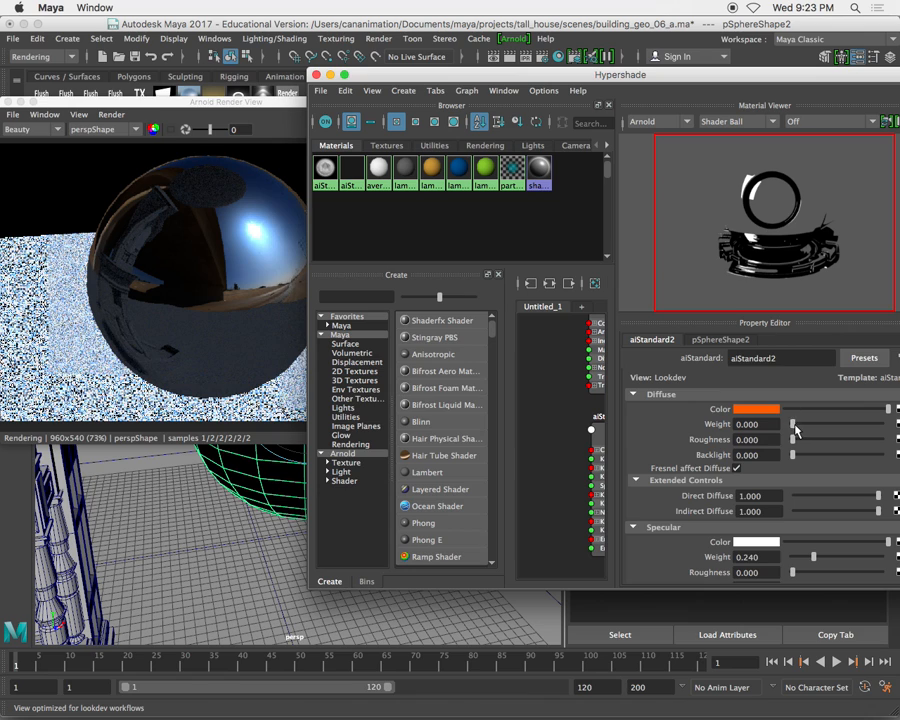
drag(806, 427, 848, 424)
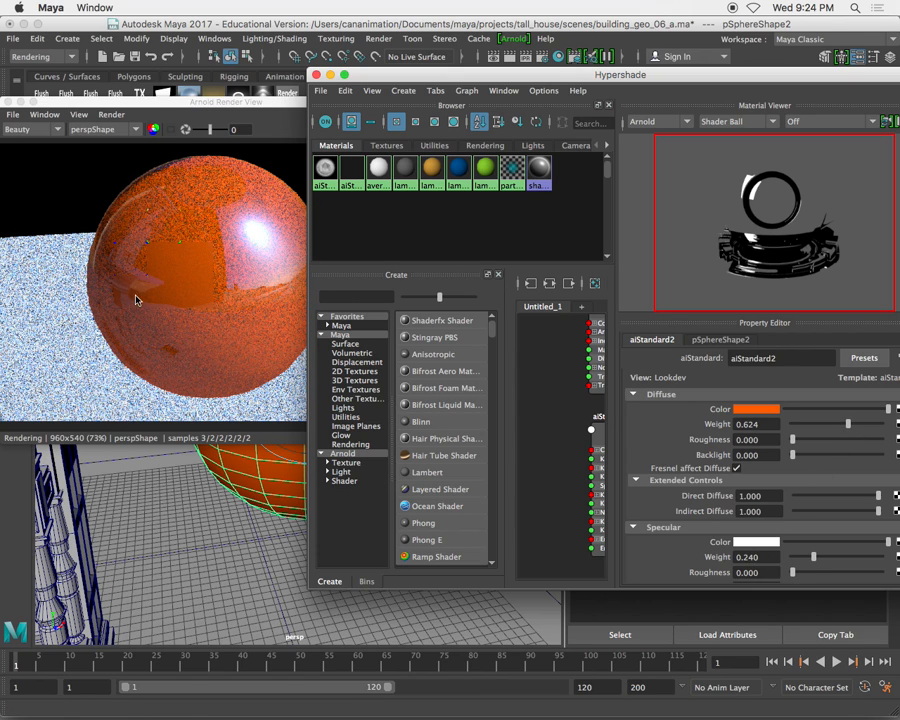
- Try a specular roughness of 0.320, settle on 0.168, and enable specular Fresnel
drag(793, 573, 820, 575)
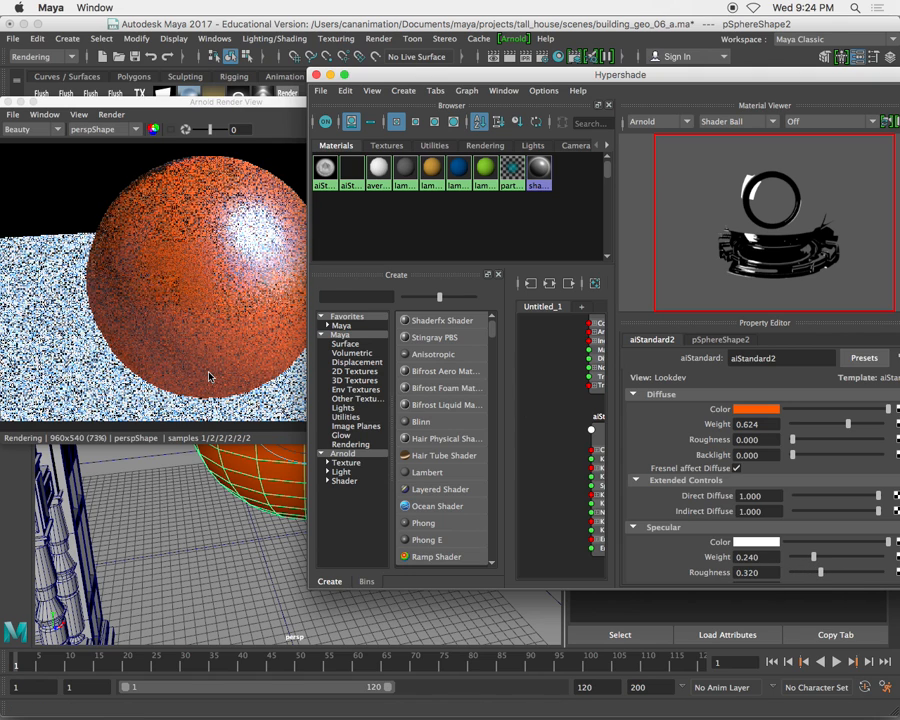
drag(815, 566, 807, 571)
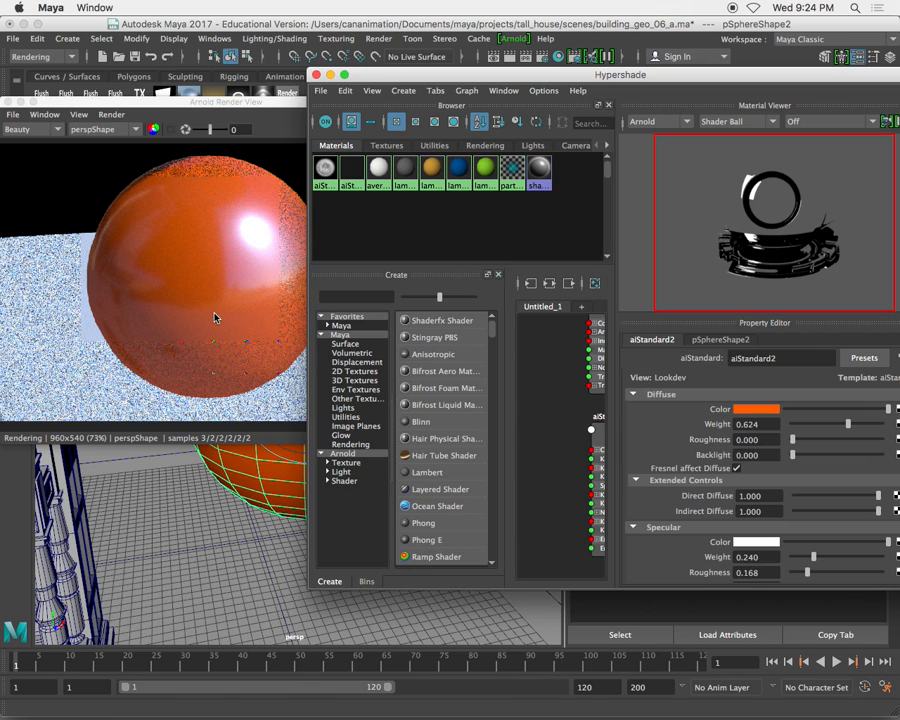
scroll(768, 482, down, 5)
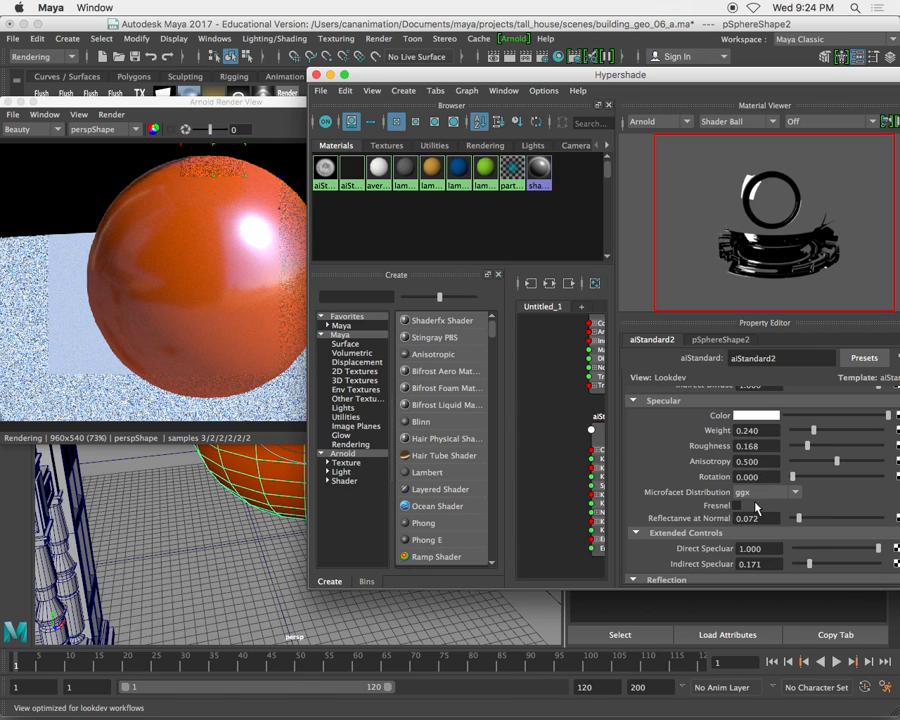
click(737, 506)
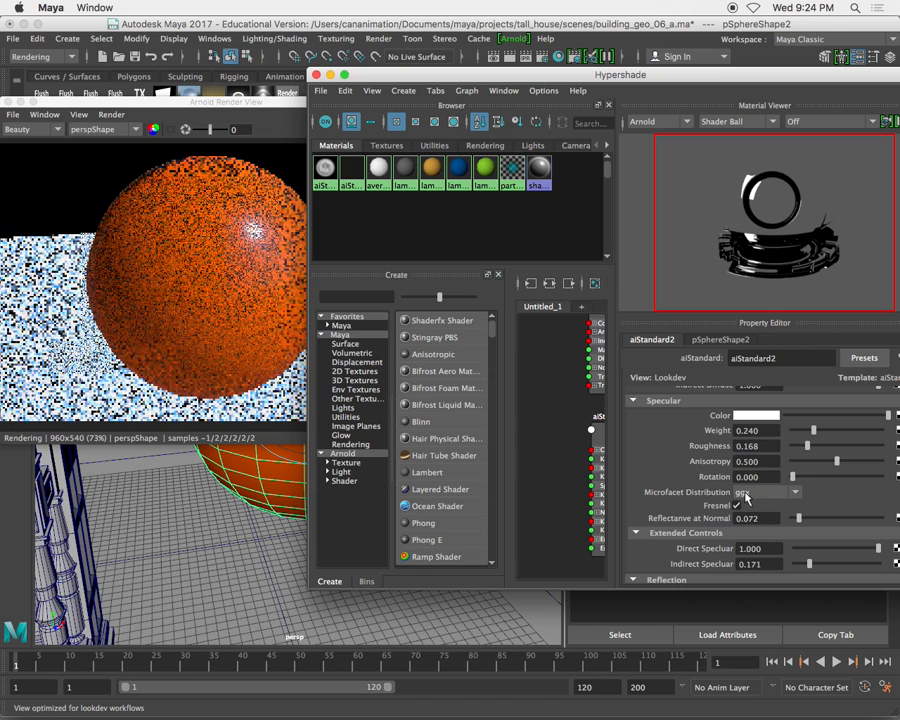
- Set the specular reflectance at normal of aiStandard2 to 0.352 and its diffuse weight to 0.720
drag(798, 518, 823, 518)
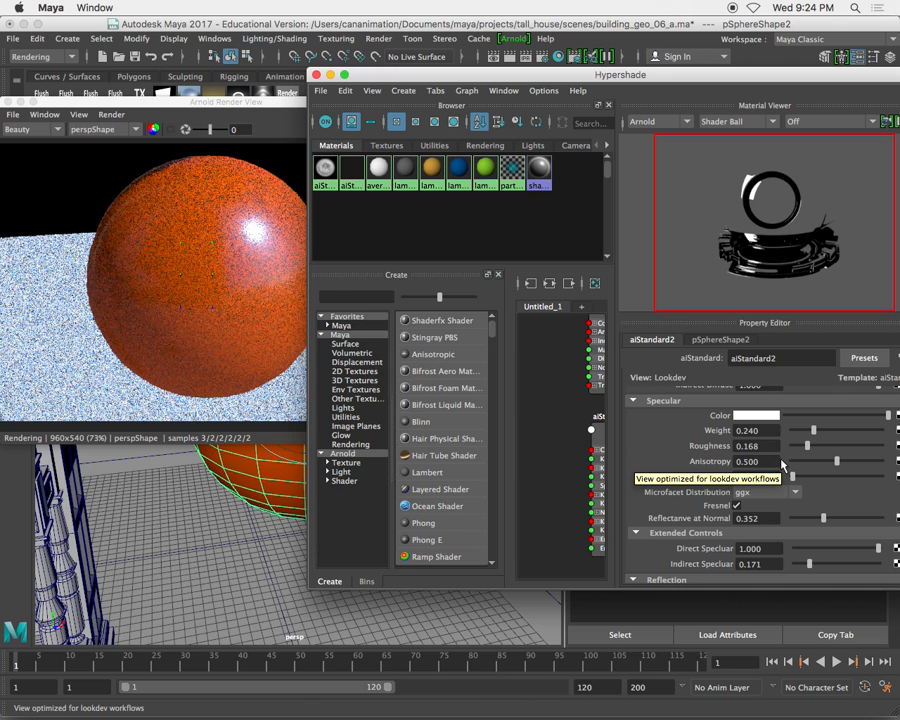
scroll(784, 453, up, 3)
mouse_move(848, 424)
mouse_down()
mouse_move(816, 425)
mouse_move(849, 424)
mouse_up()
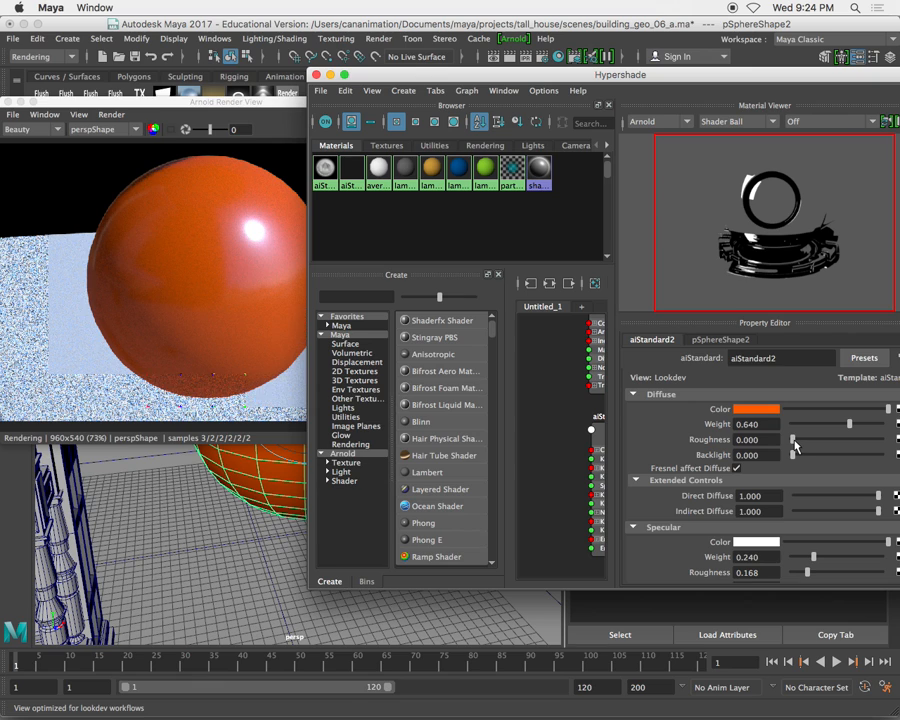
drag(794, 441, 736, 444)
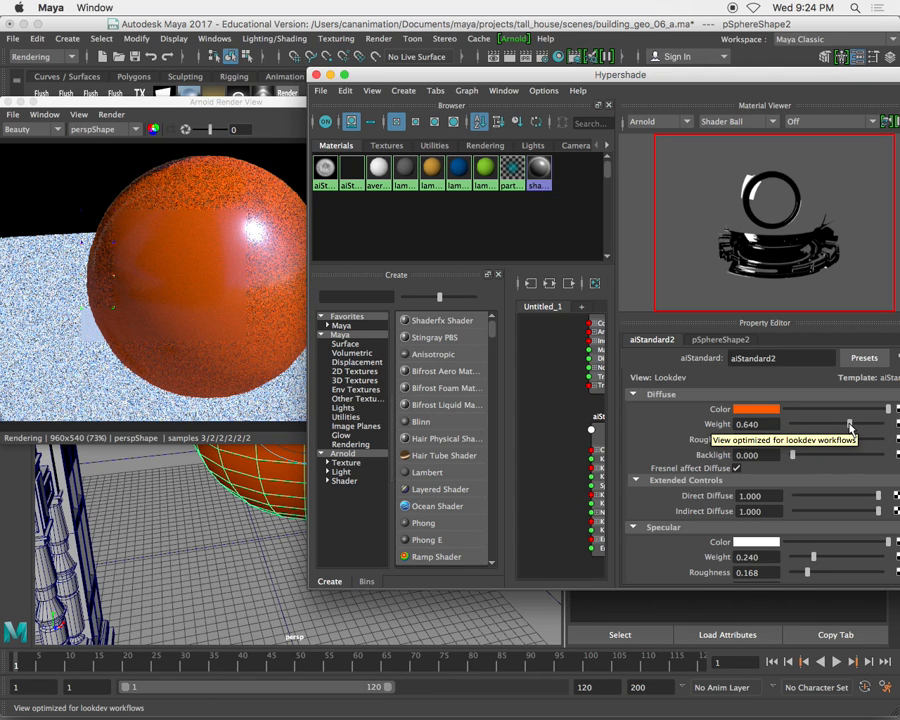
drag(849, 428, 857, 425)
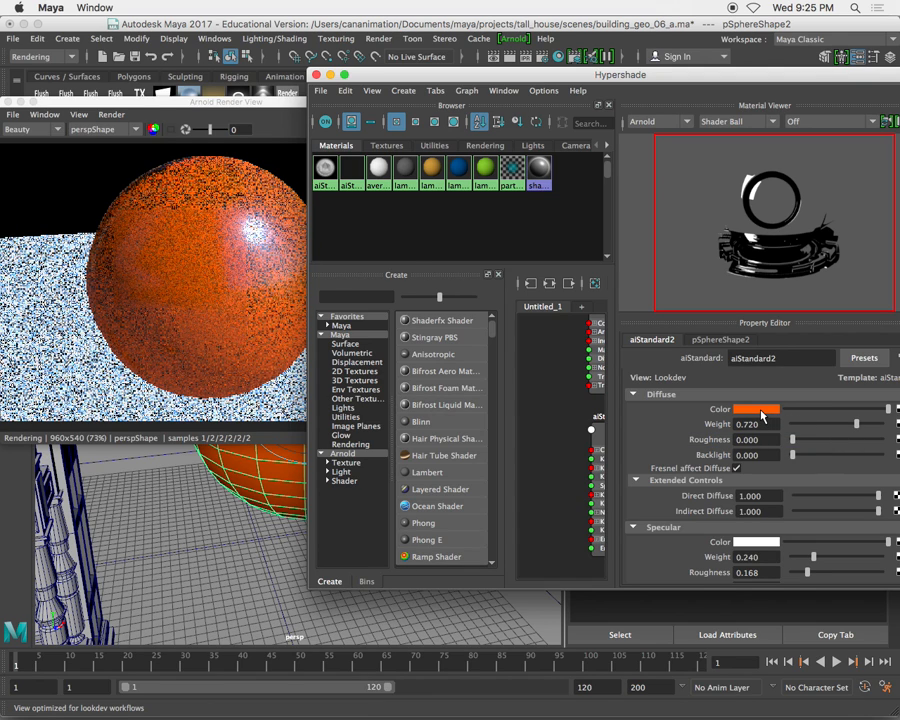
- Change the diffuse colour of aiStandard2 to a dark brown with hue 18.130, saturation 0.871 and value 0.106
click(760, 410)
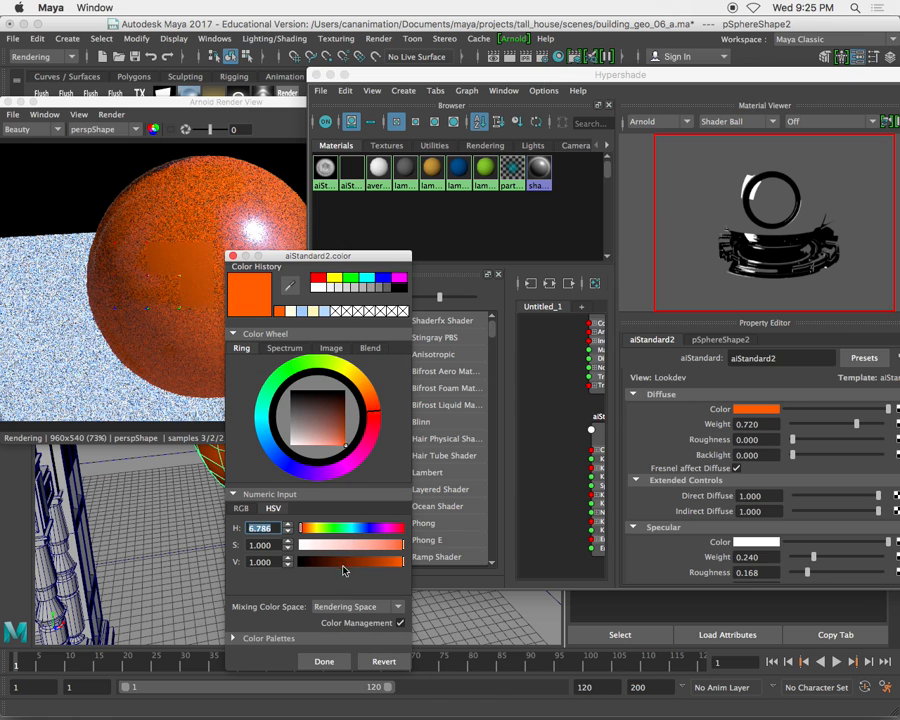
drag(344, 564, 358, 562)
drag(376, 546, 396, 545)
drag(305, 530, 308, 532)
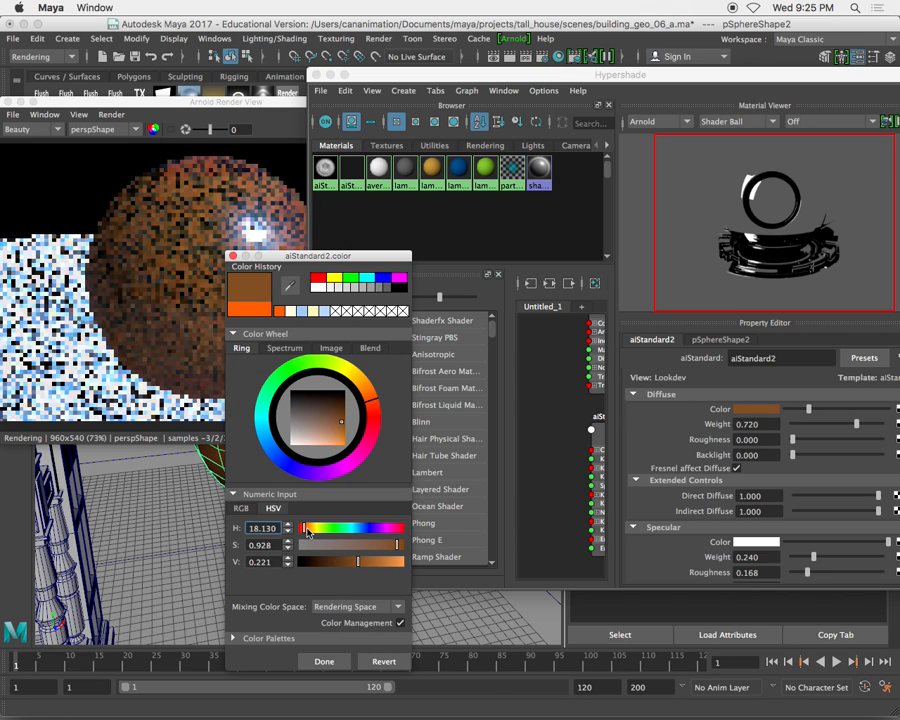
drag(357, 562, 340, 566)
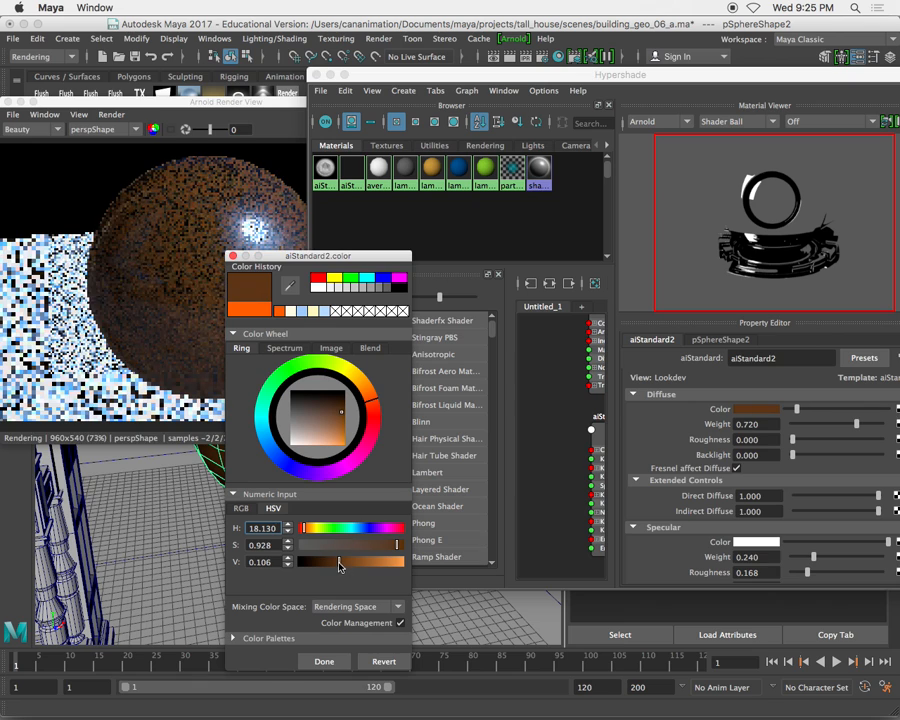
drag(395, 545, 388, 549)
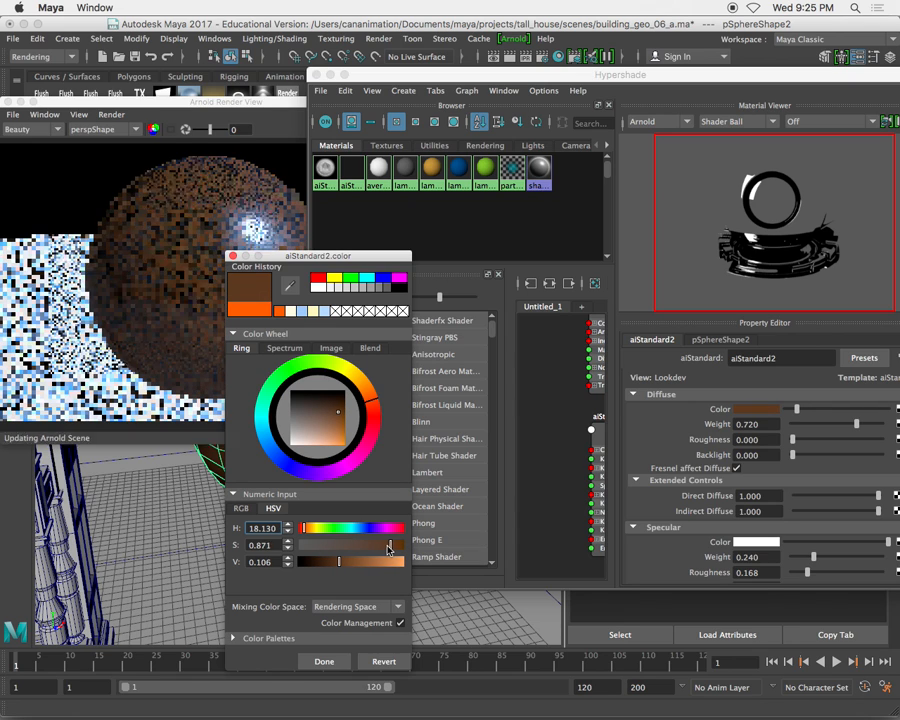
click(324, 661)
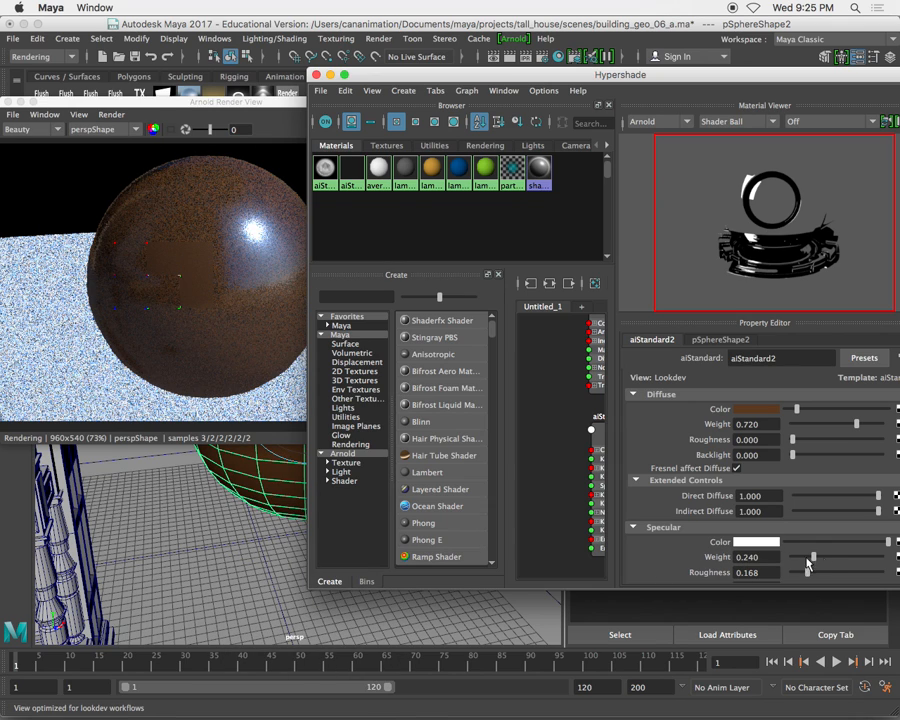
- Set specular weight to 0.128 and specular roughness to 0.696, and shift the diffuse colour to reddish brown with hue 10.360, saturation 0.863, value 0.171
drag(814, 559, 855, 573)
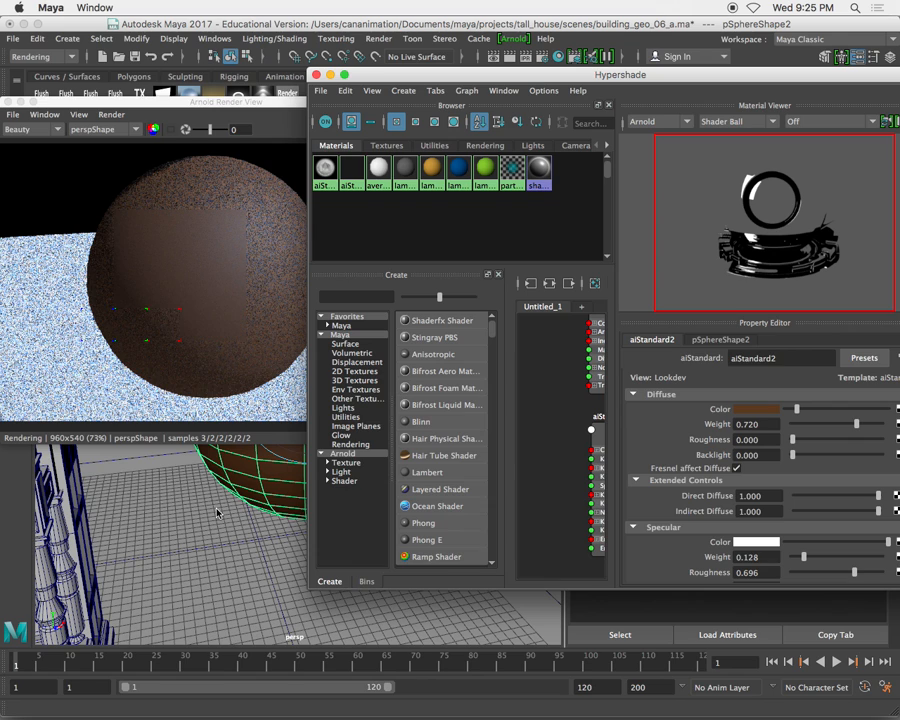
click(755, 410)
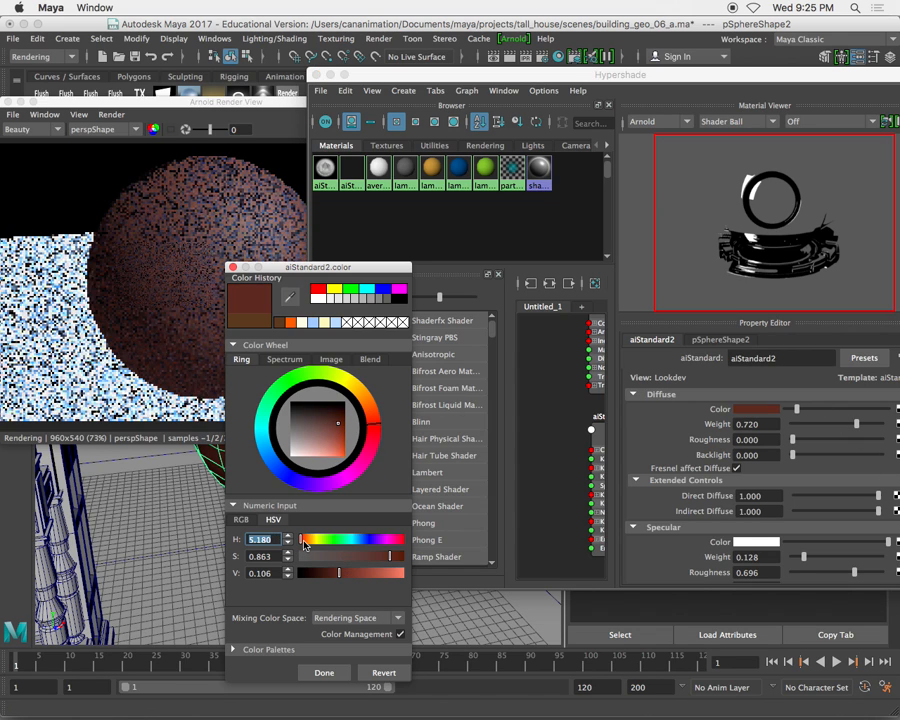
drag(304, 543, 350, 578)
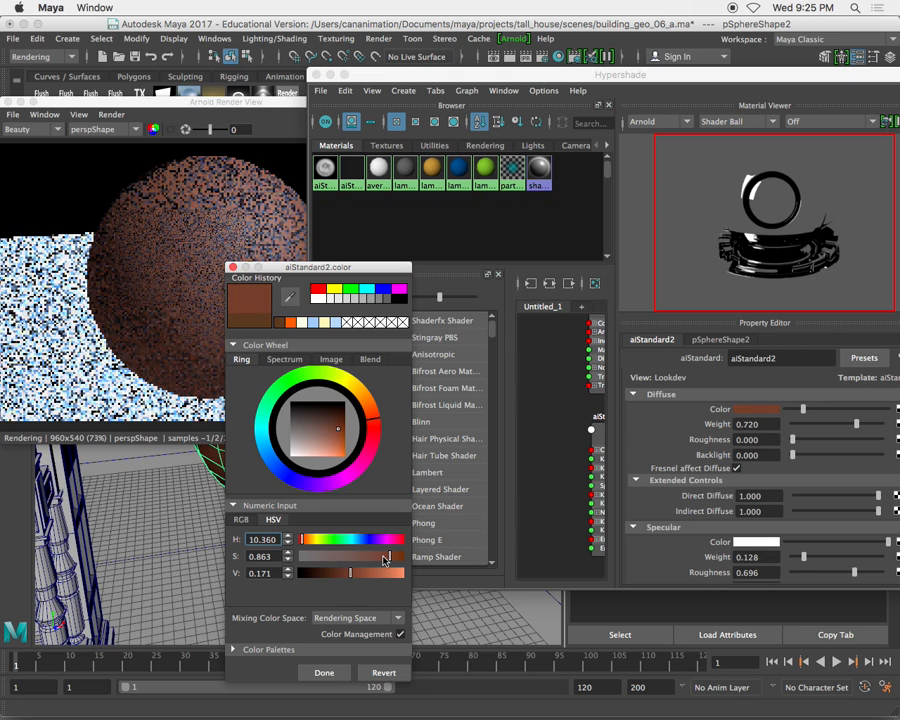
click(327, 672)
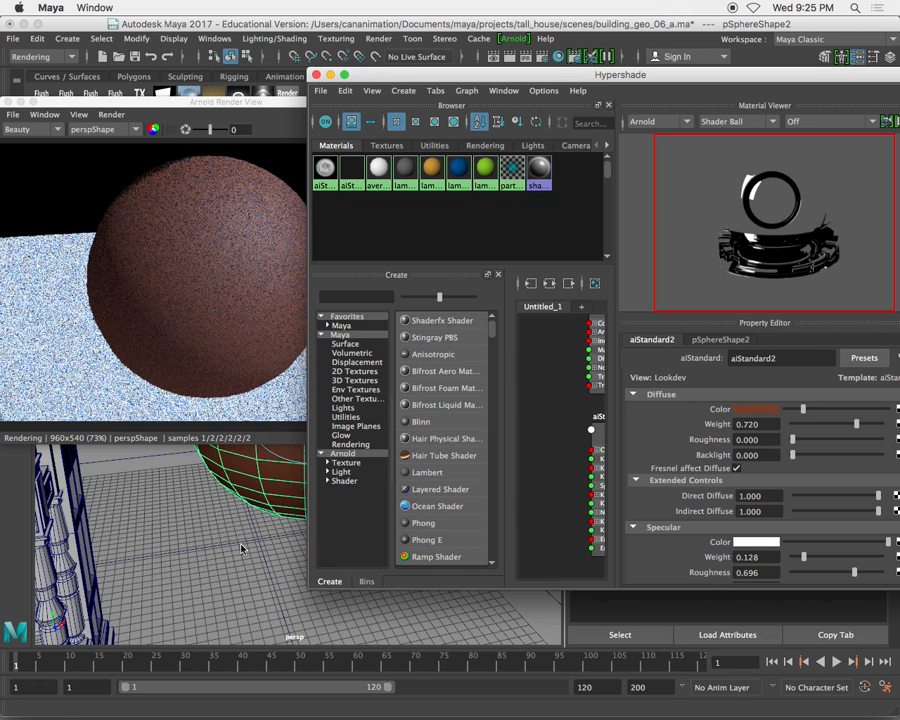
- Set the specular roughness to 0.248, the diffuse weight to 0.320 and the specular weight to 0.640
drag(834, 573, 843, 575)
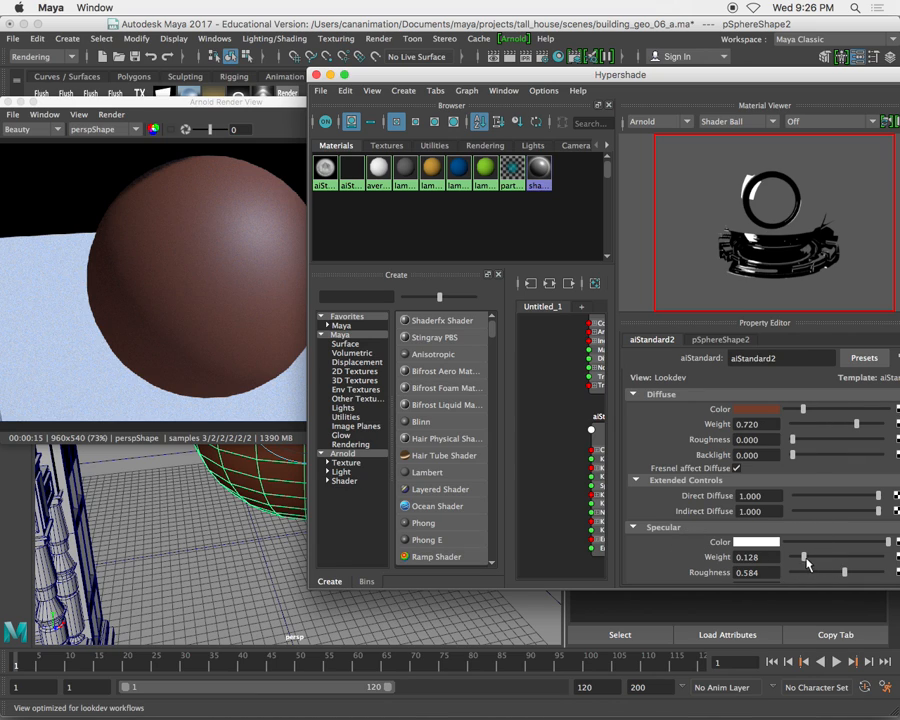
mouse_move(808, 563)
mouse_down()
mouse_move(874, 565)
mouse_move(802, 576)
mouse_move(815, 573)
mouse_up()
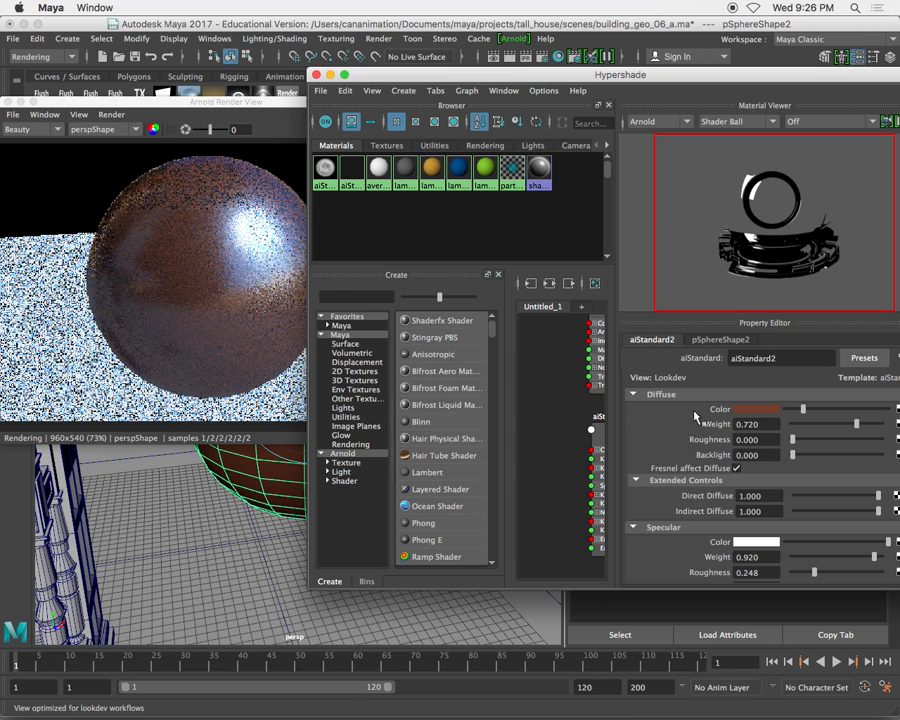
drag(856, 424, 819, 430)
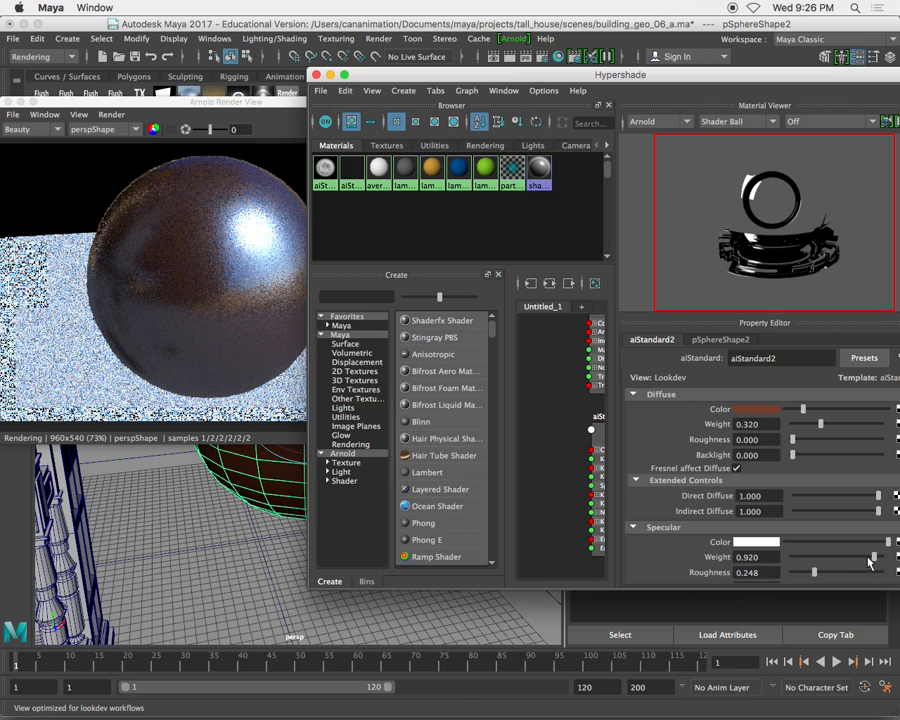
drag(868, 562, 849, 560)
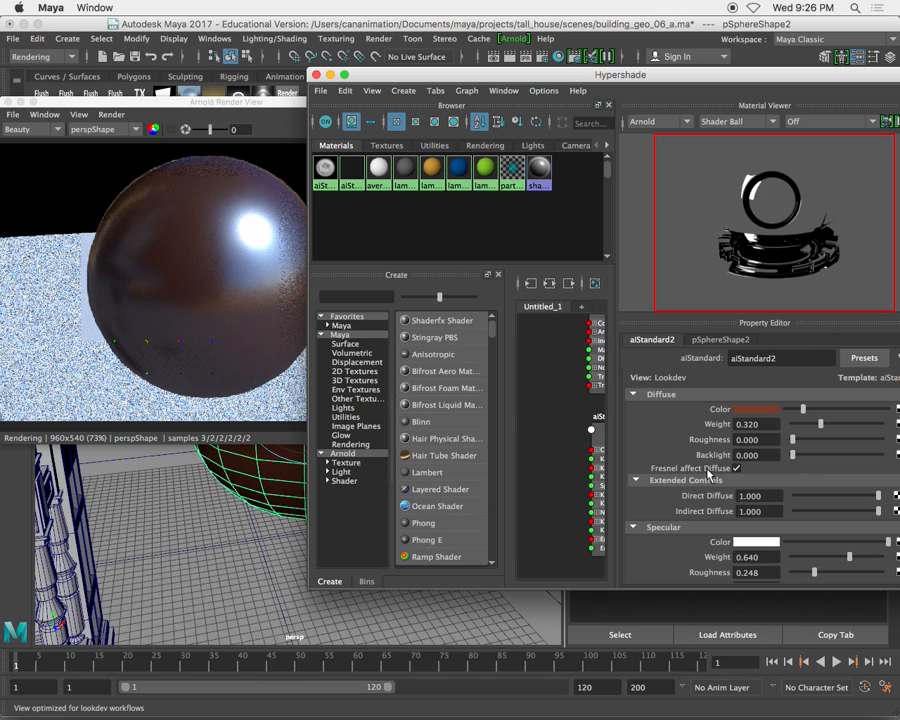
- Try a specular weight of 0.000 with a reflection weight of 1.000, and return the reflection weight to 0.000
scroll(707, 476, down, 2)
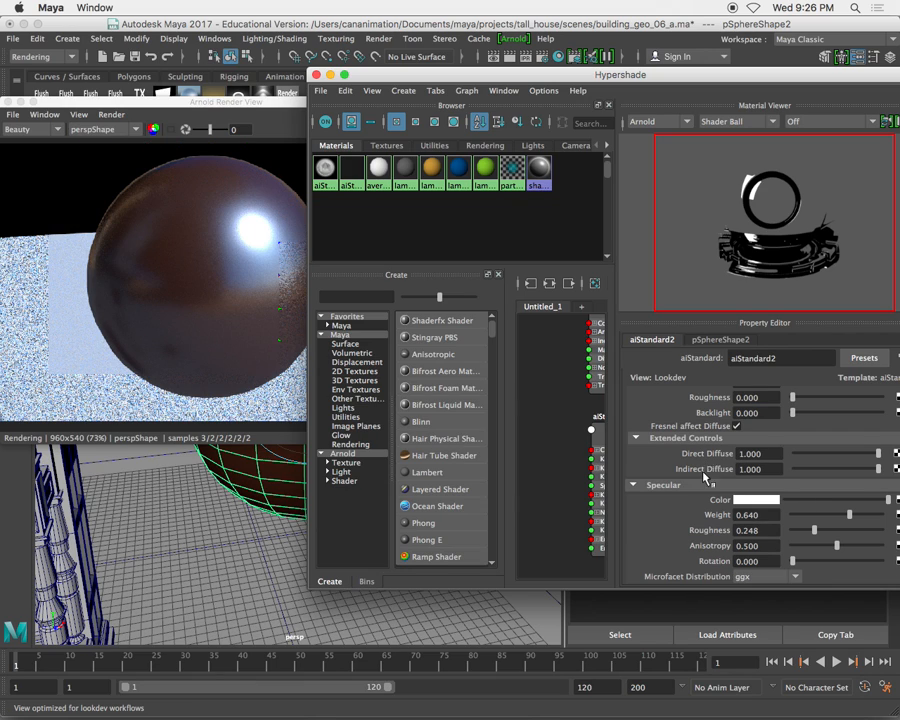
scroll(707, 476, up, 2)
scroll(812, 498, down, 6)
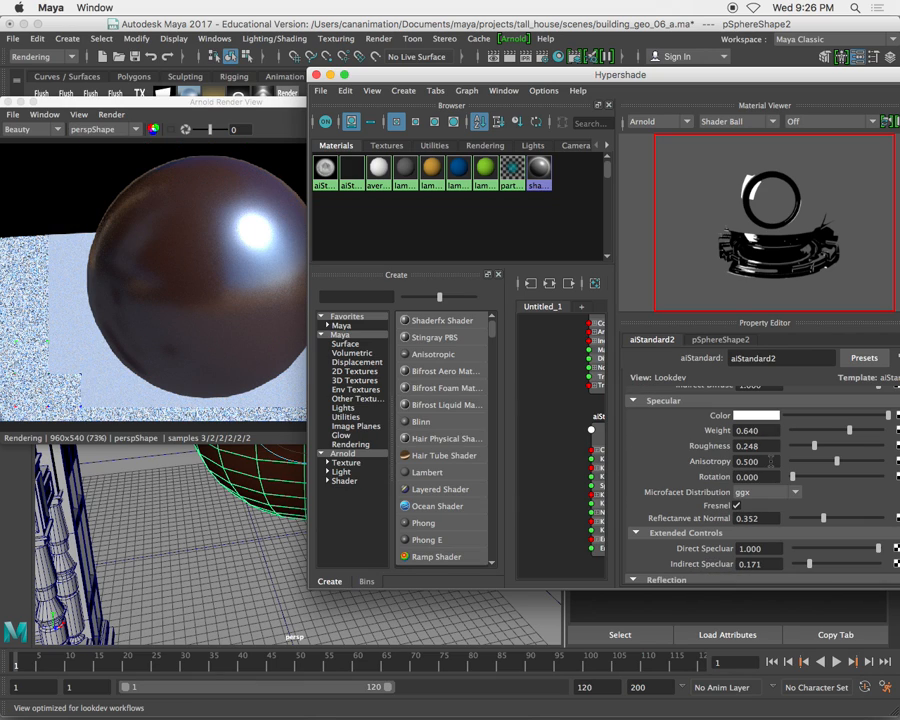
scroll(770, 461, down, 6)
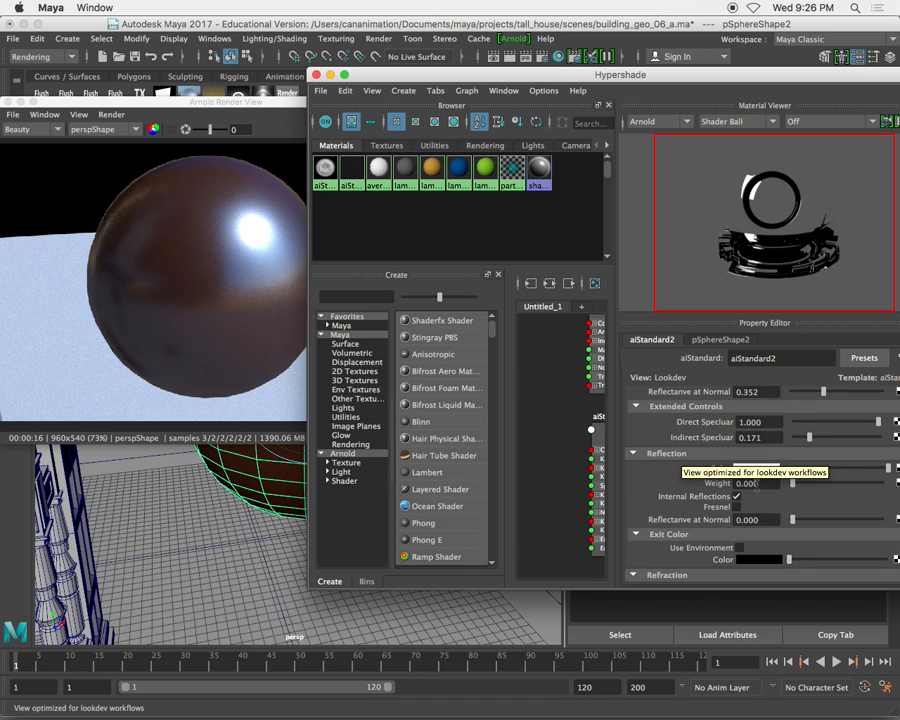
scroll(826, 452, up, 8)
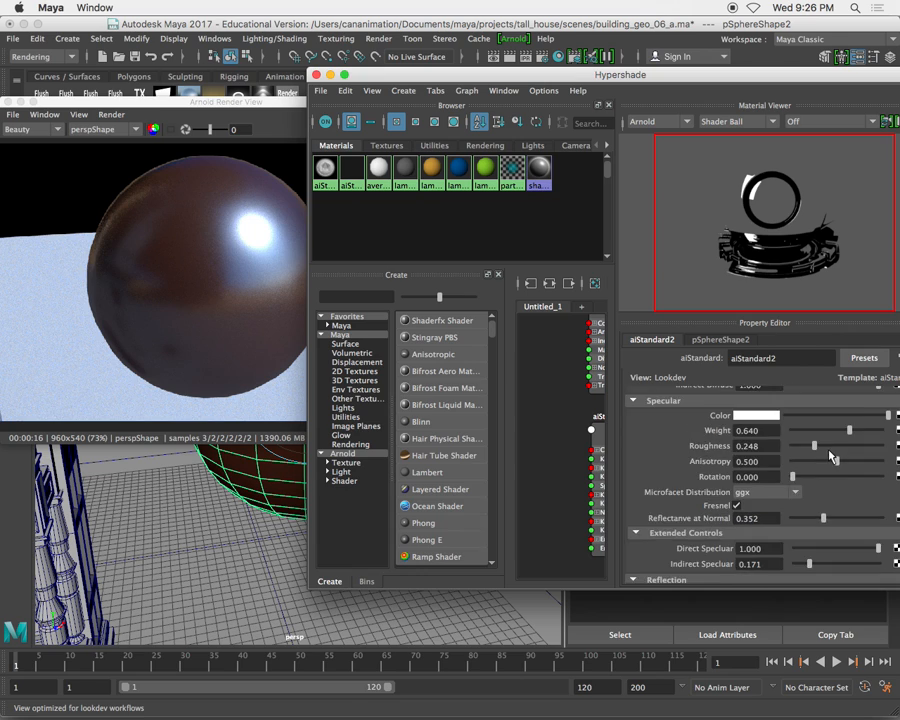
drag(849, 474, 686, 467)
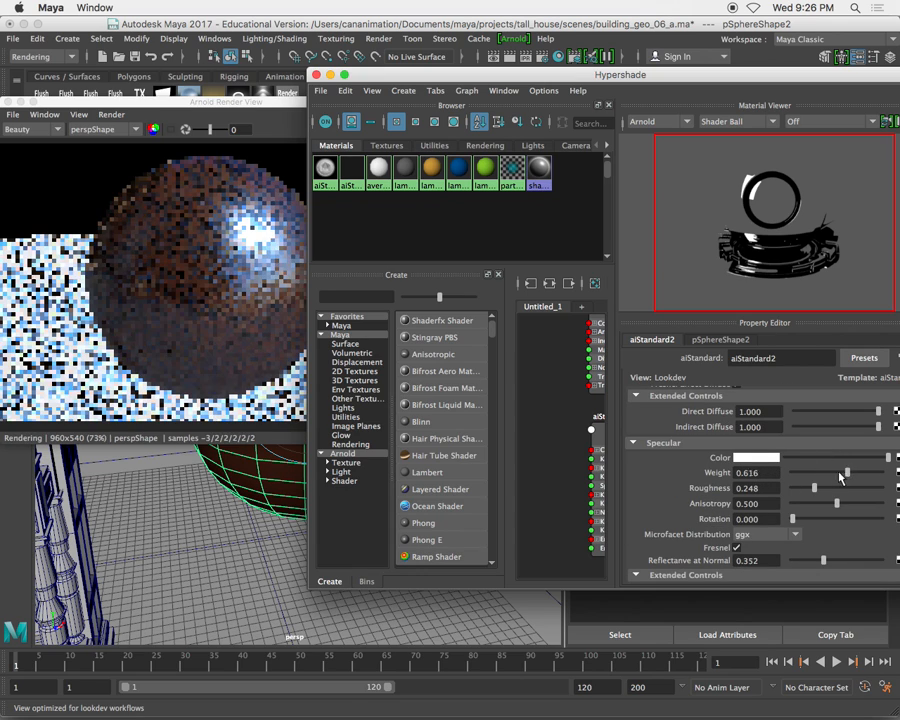
scroll(686, 468, down, 8)
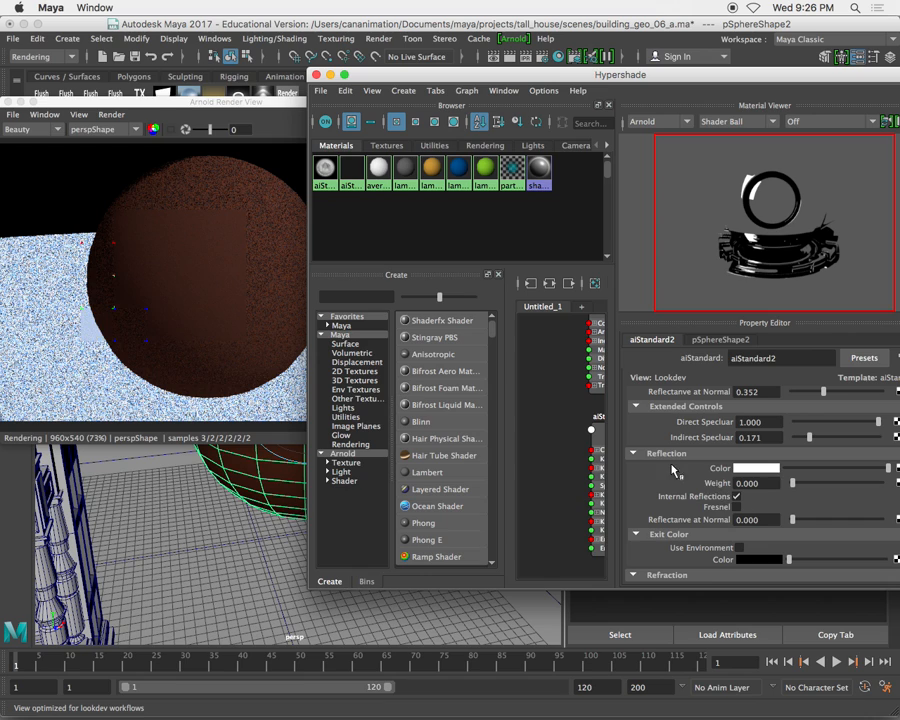
drag(800, 484, 882, 482)
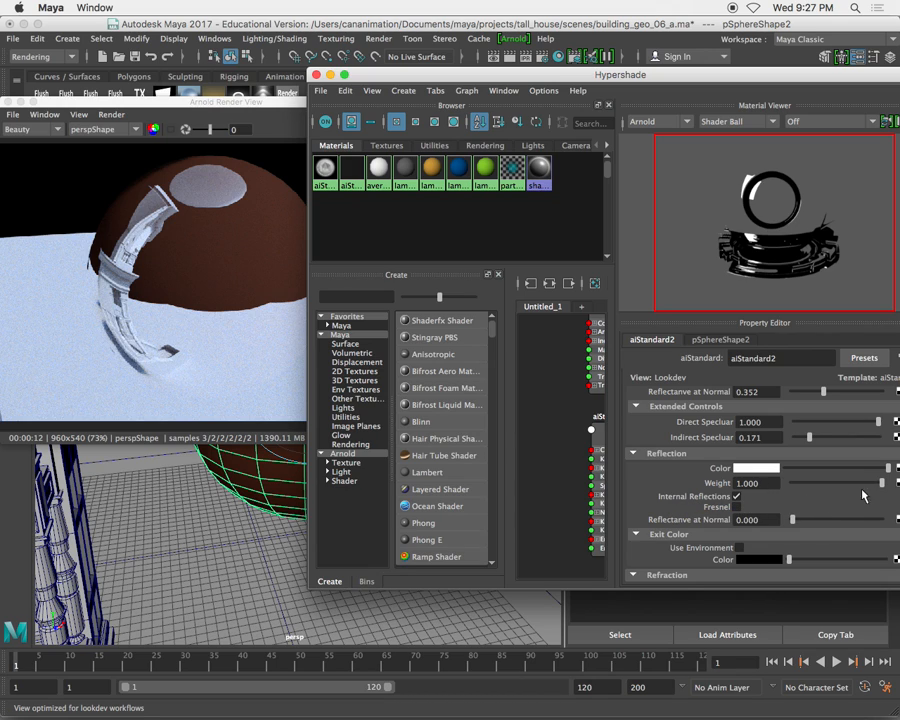
drag(884, 487, 792, 485)
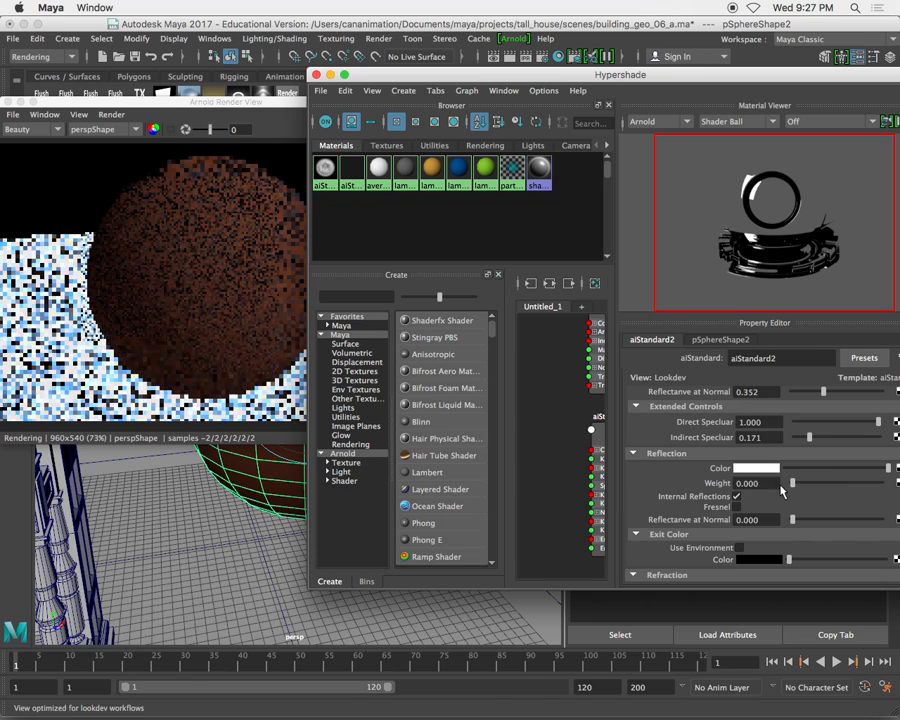
- Set the specular weight to 1.000, the specular roughness to 0.000 and the diffuse weight to 0.000
scroll(826, 510, up, 5)
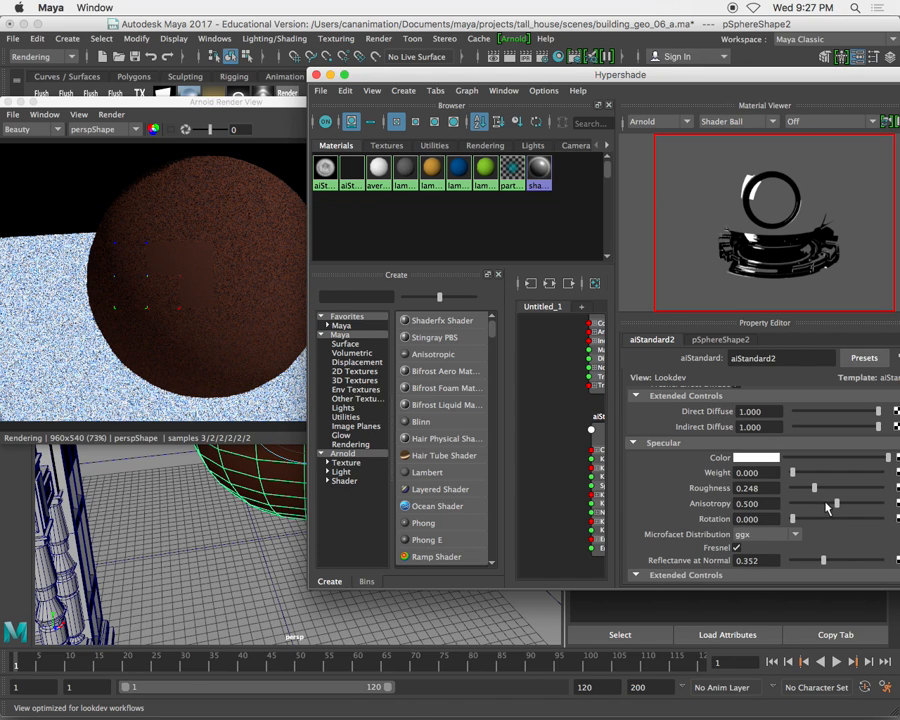
drag(795, 479, 884, 474)
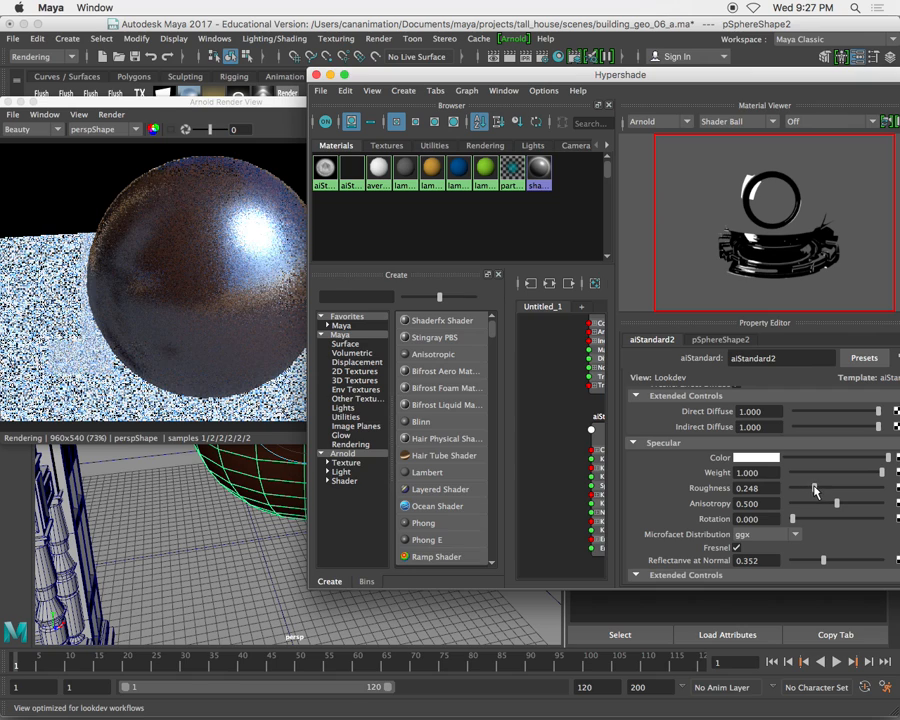
drag(814, 488, 790, 488)
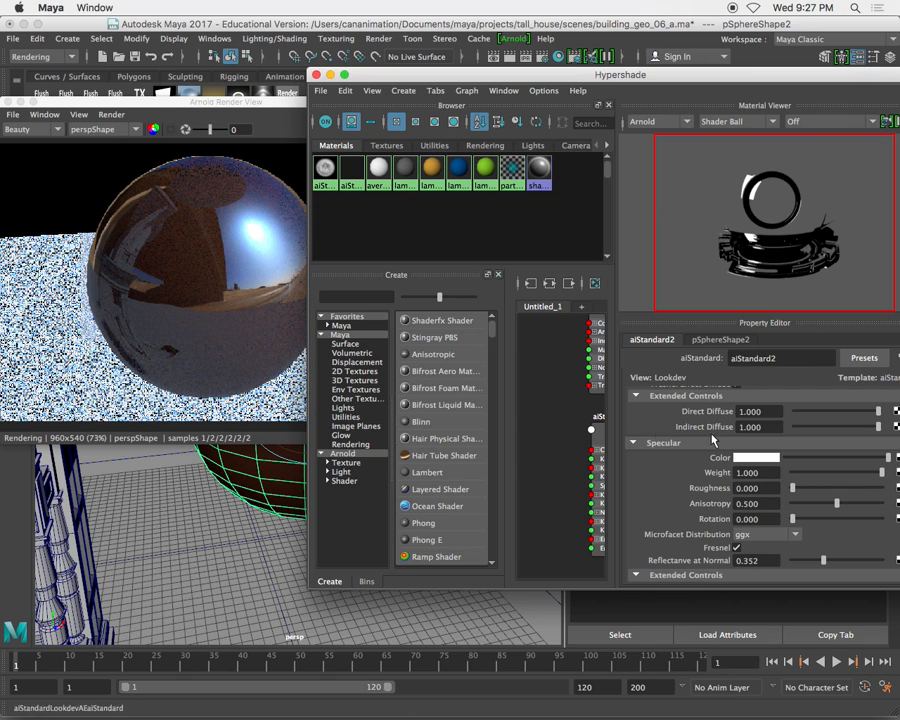
scroll(829, 477, up, 3)
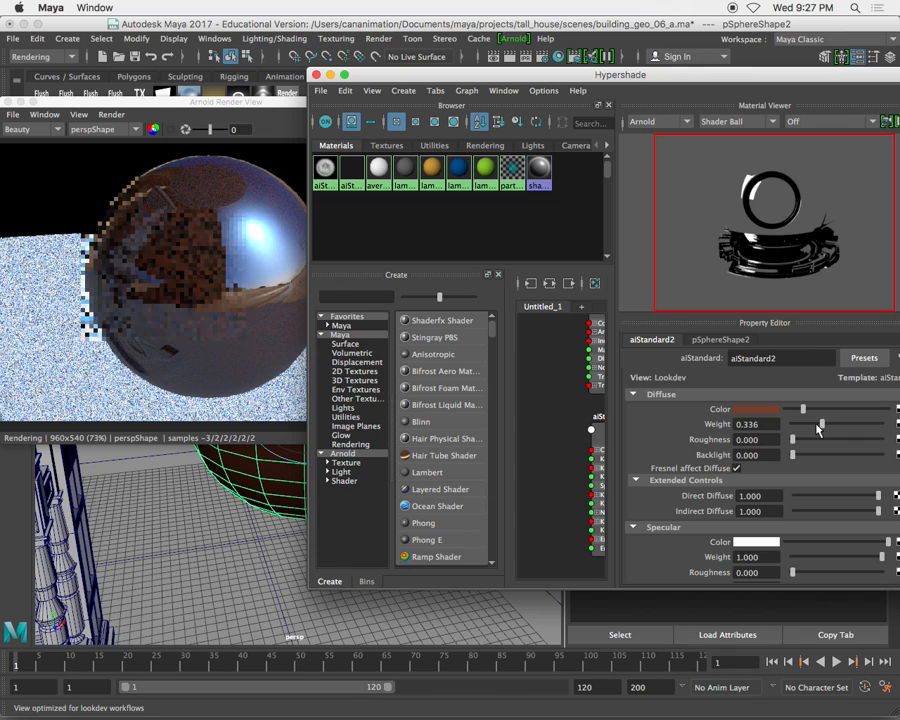
drag(822, 432, 785, 430)
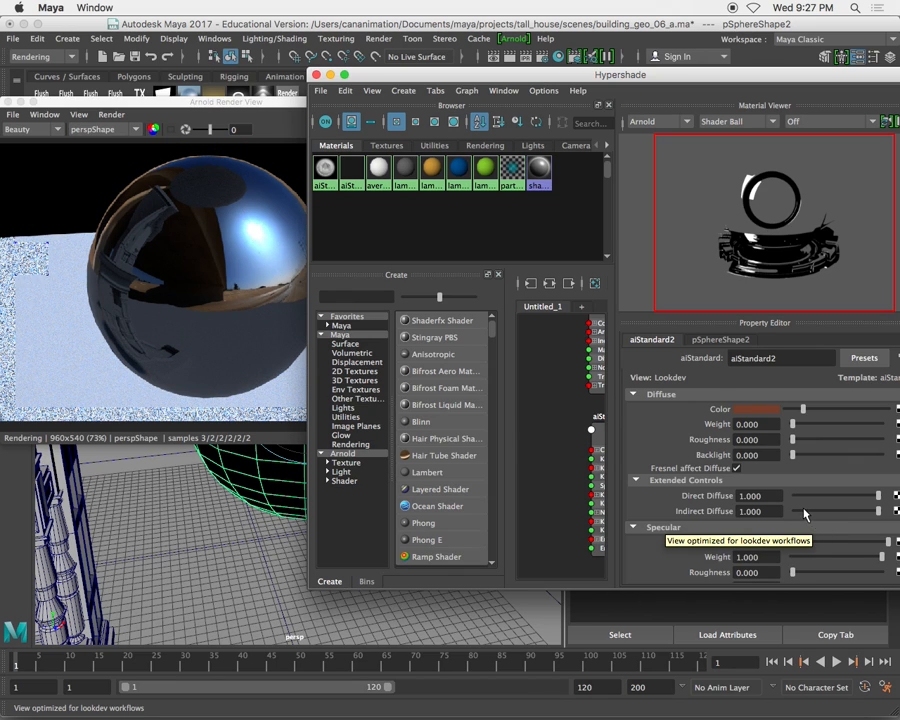
- Try a reflection weight of 0.384, enable reflection Fresnel, and raise the reflection weight to 1.000
scroll(804, 512, down, 5)
scroll(694, 505, down, 1)
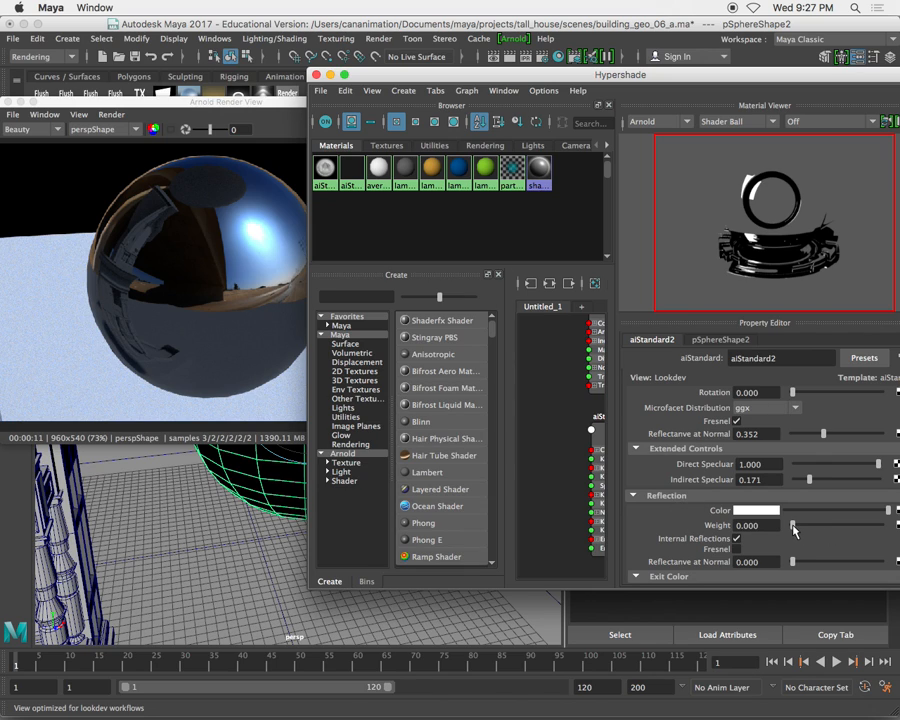
drag(794, 526, 830, 527)
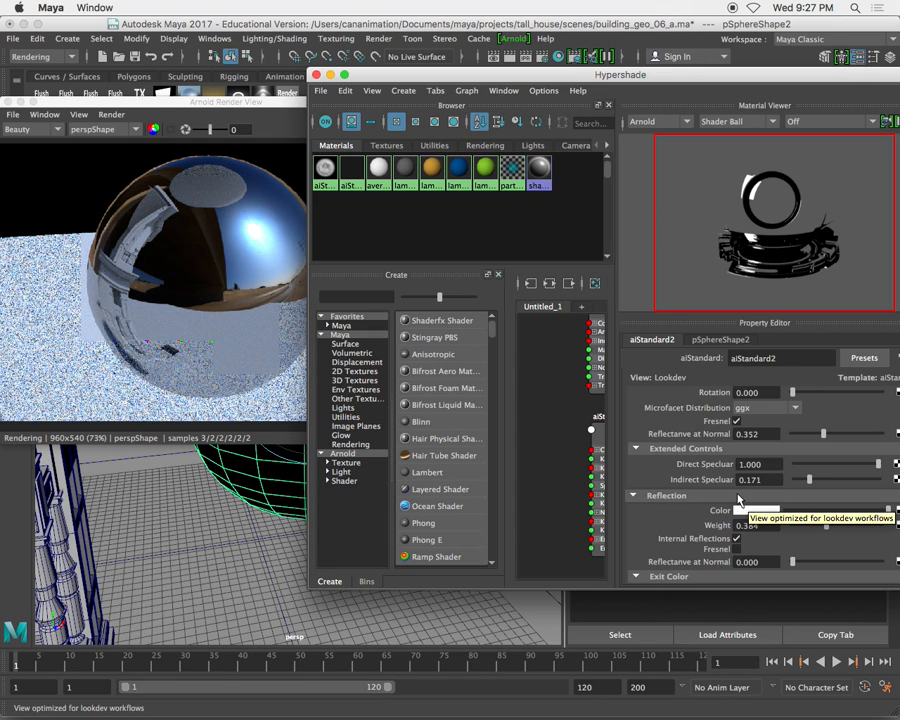
click(737, 550)
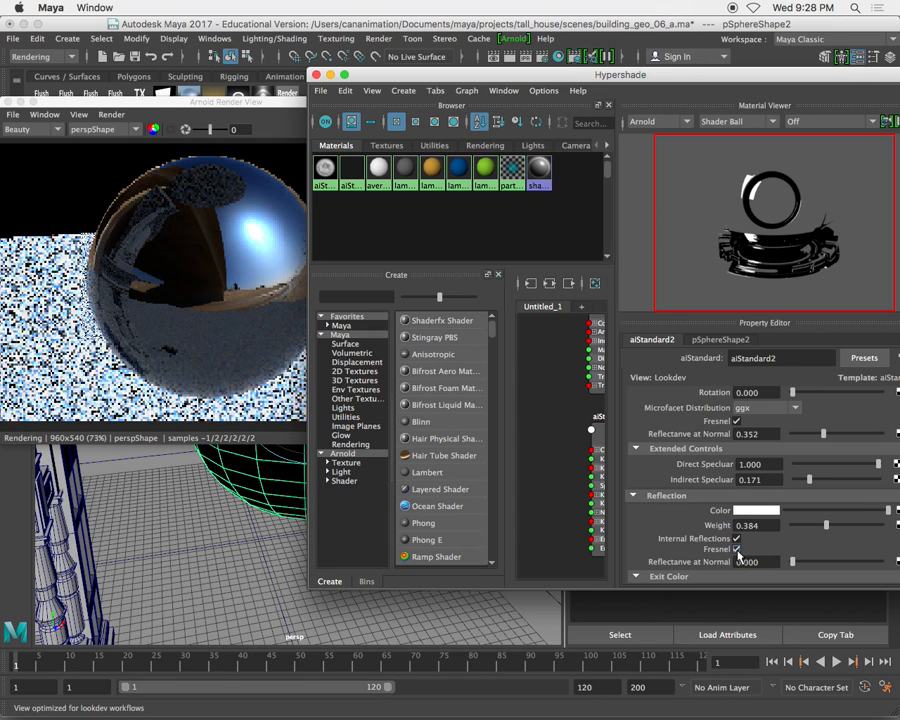
drag(826, 525, 886, 525)
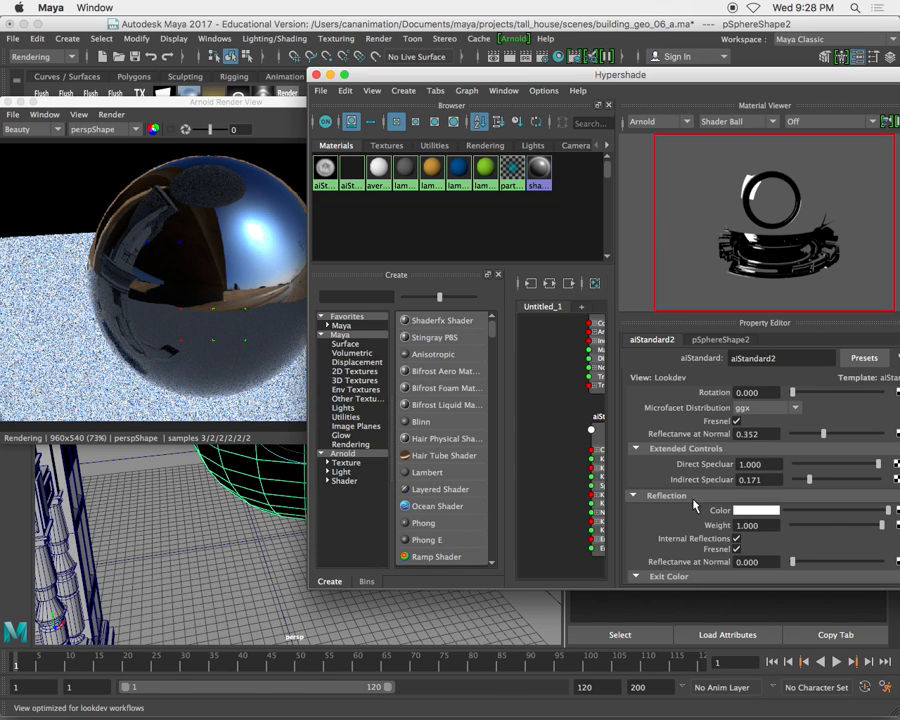
scroll(707, 545, up, 4)
scroll(700, 520, down, 5)
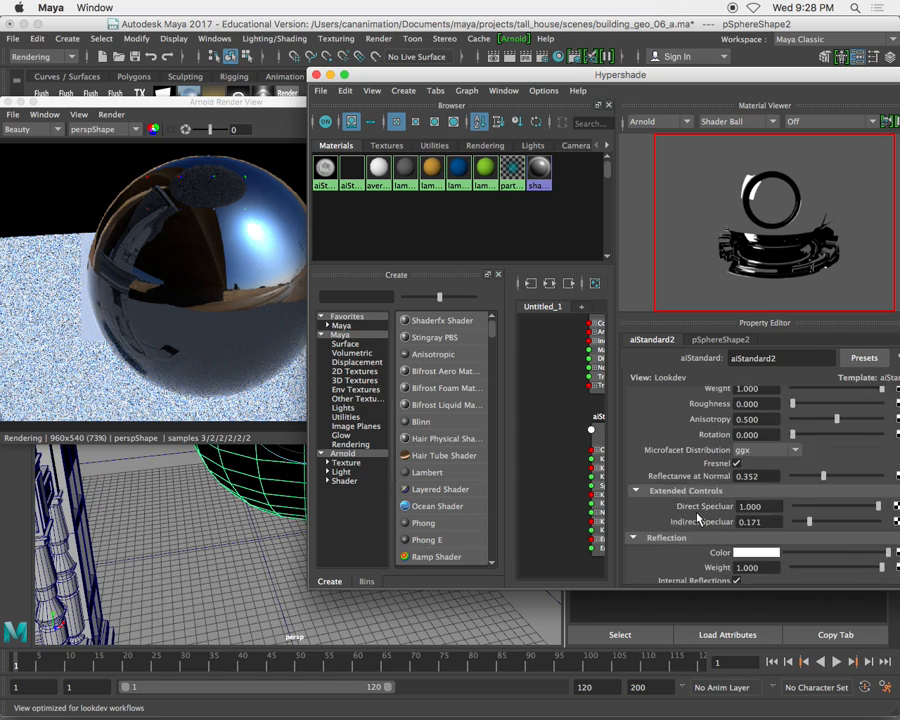
- Look through the aiStandard2 attributes from diffuse and specular down to refraction, bump mapping and sub-surface scattering
scroll(707, 490, down, 5)
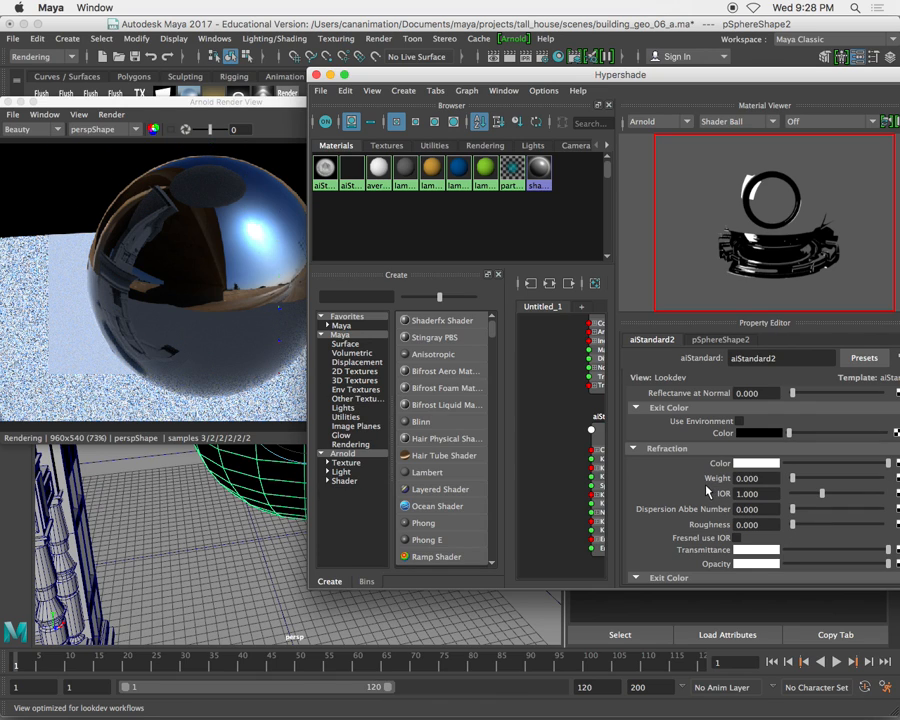
scroll(705, 490, up, 5)
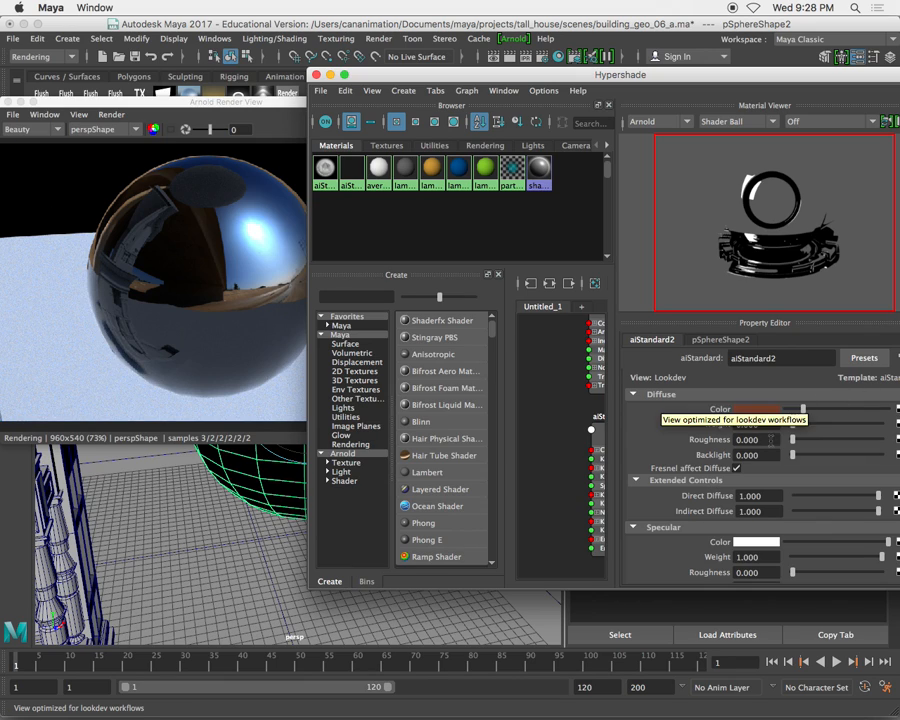
scroll(740, 450, down, 5)
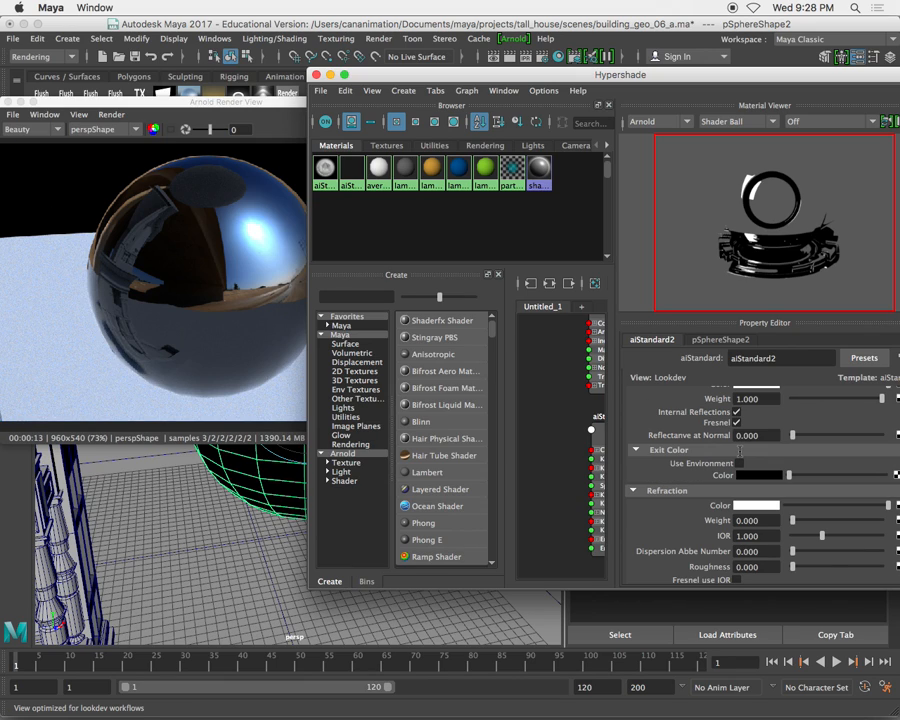
scroll(677, 490, down, 2)
scroll(677, 495, down, 3)
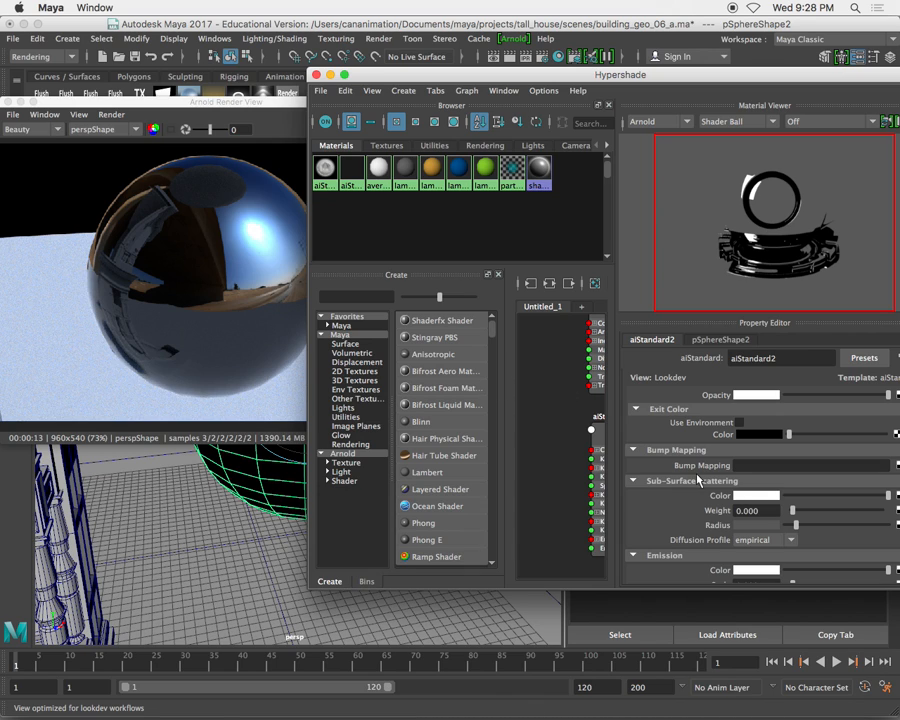
scroll(670, 460, up, 5)
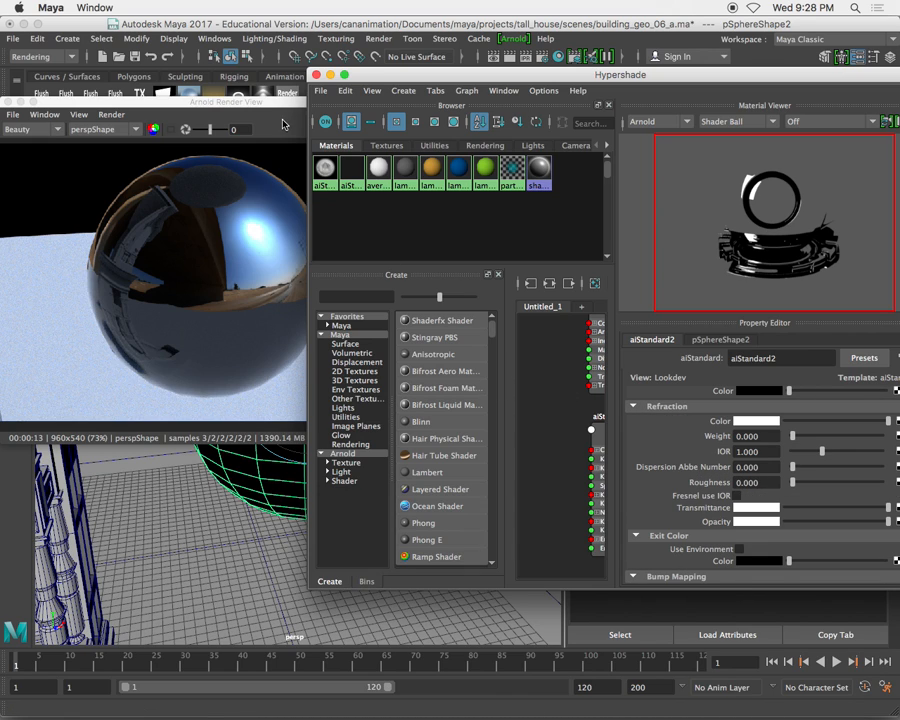
- Close the Arnold Render View and move the Hypershade aside to uncover the sphere and its attributes
drag(254, 102, 264, 394)
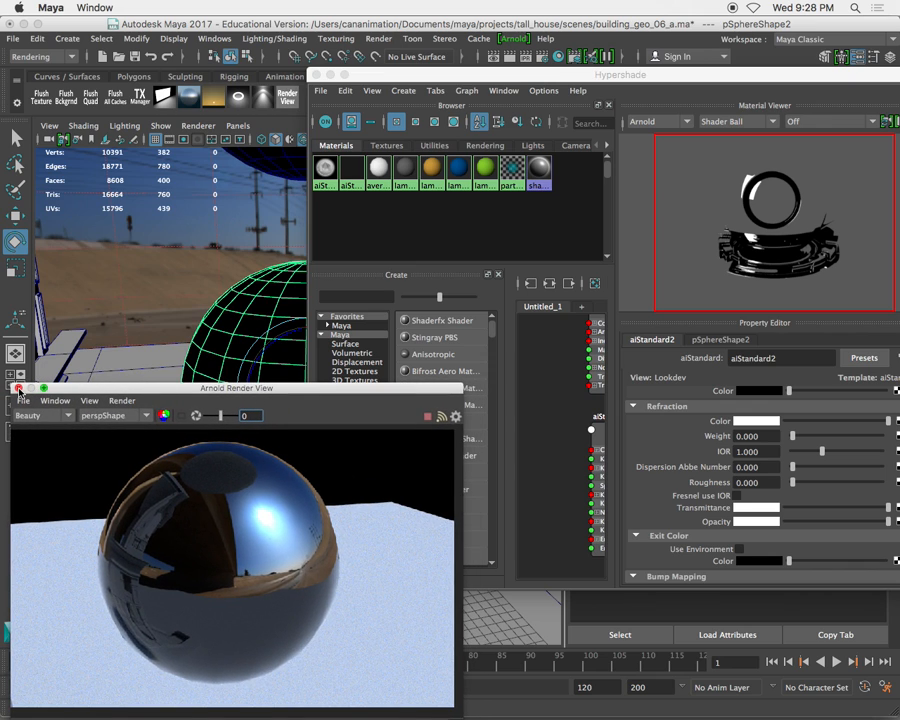
click(18, 387)
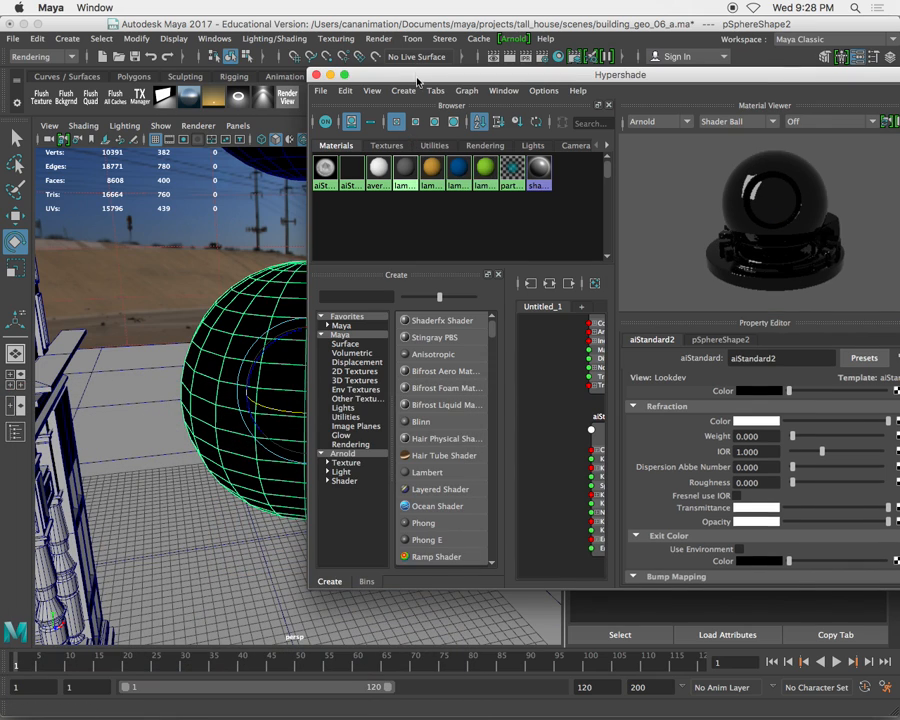
drag(347, 72, 322, 473)
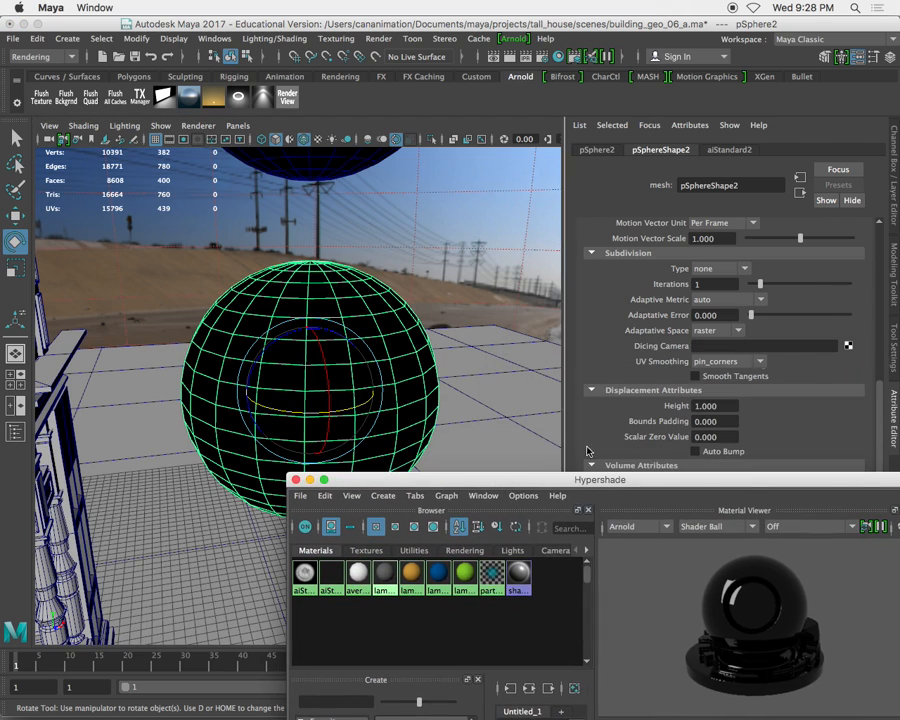
- Turn off Opaque in the Arnold attributes of the sphere shape pSphereShape2
click(895, 340)
click(893, 290)
click(890, 212)
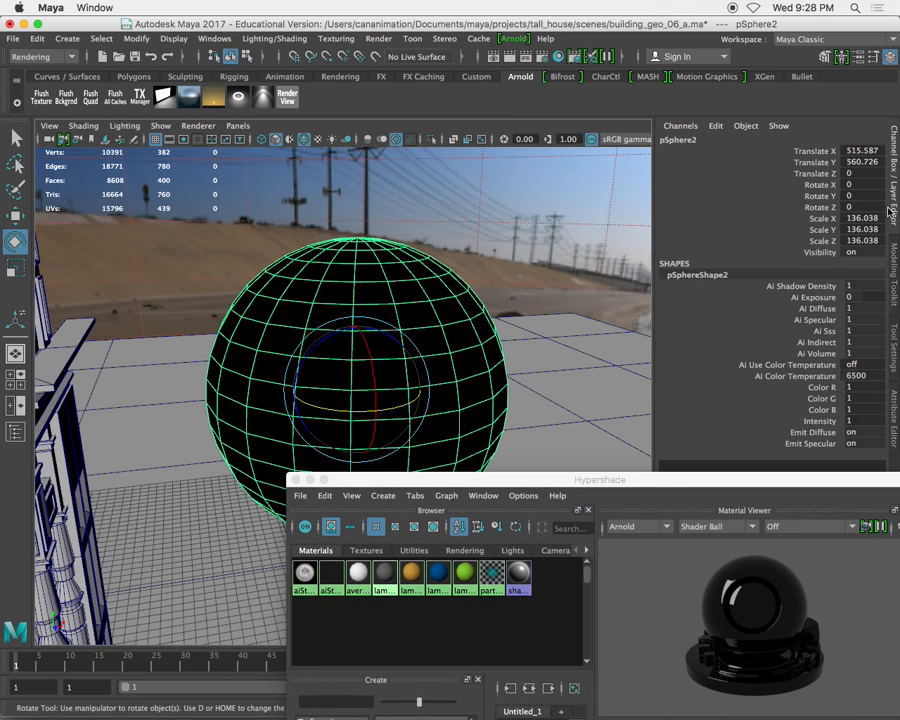
click(895, 404)
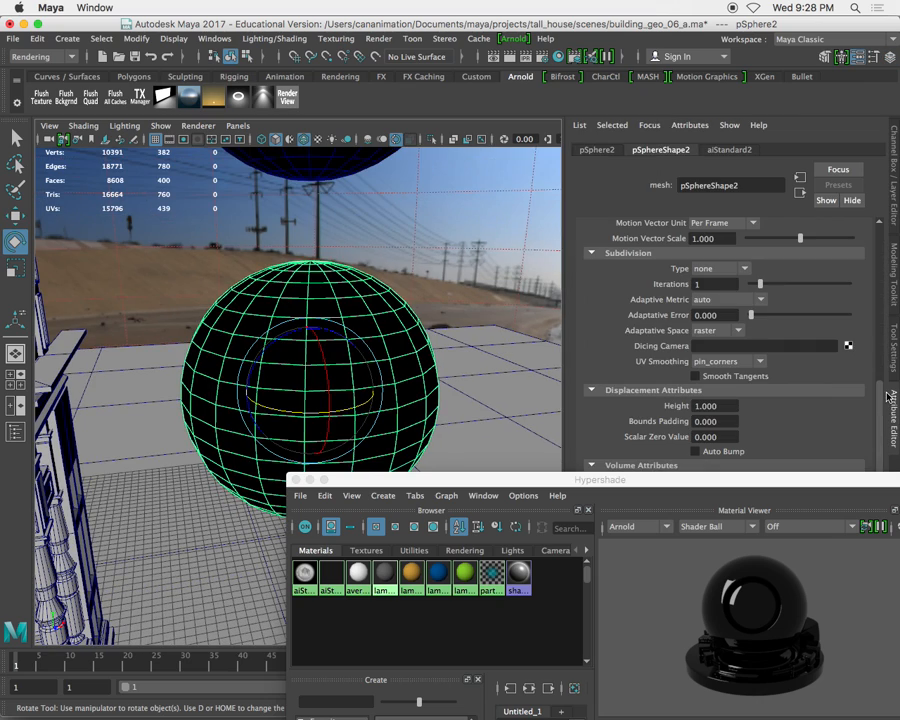
scroll(705, 343, up, 8)
click(582, 339)
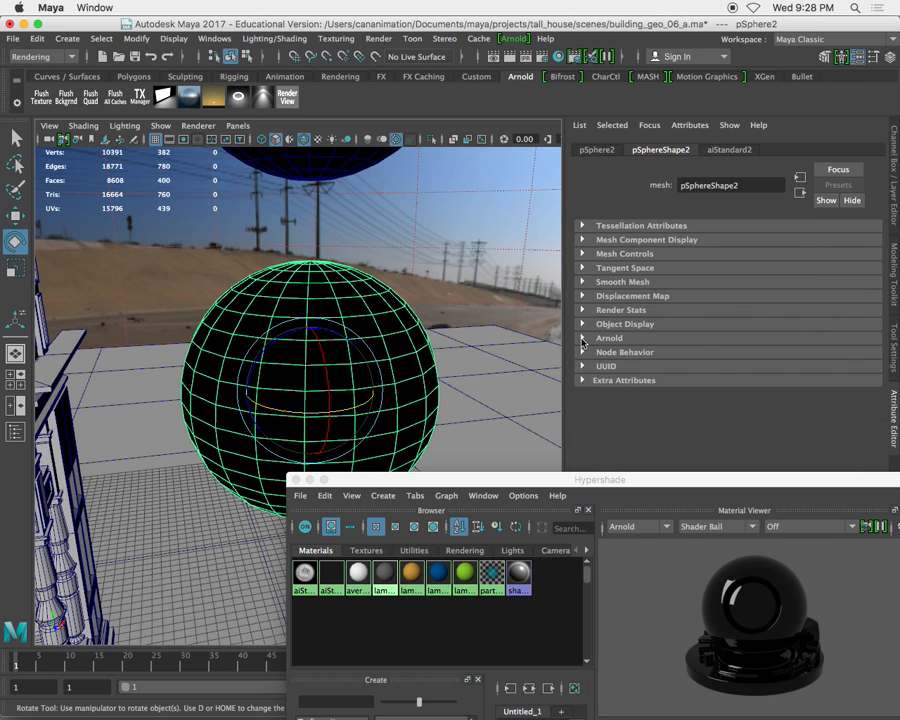
click(582, 339)
scroll(624, 378, down, 3)
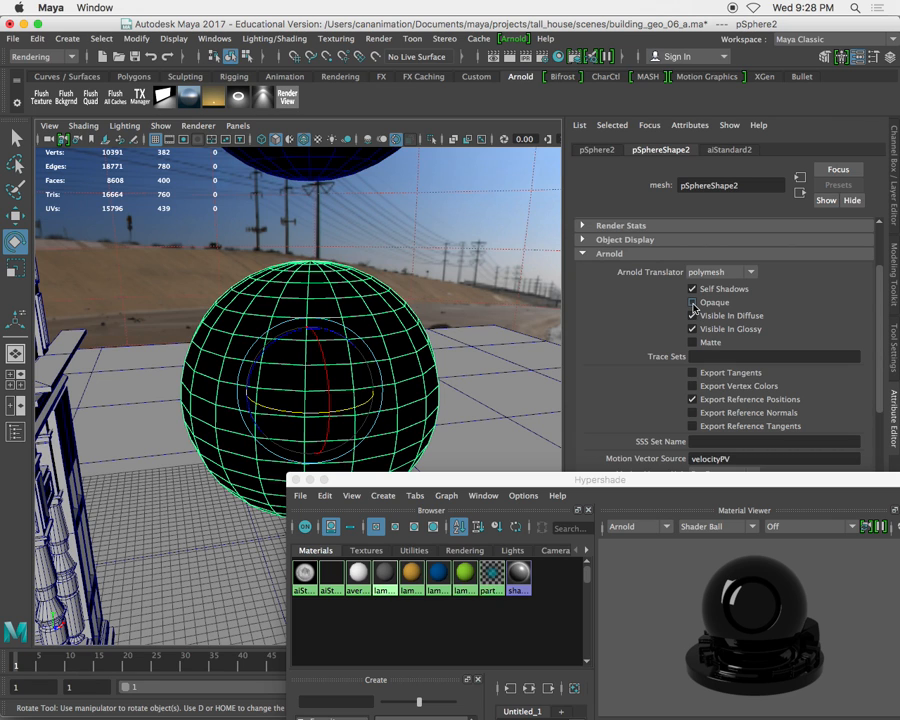
- Reopen the Arnold Render View and arrange it beside the Hypershade with the sphere and aiStandard2 settings both visible
drag(680, 483, 844, 174)
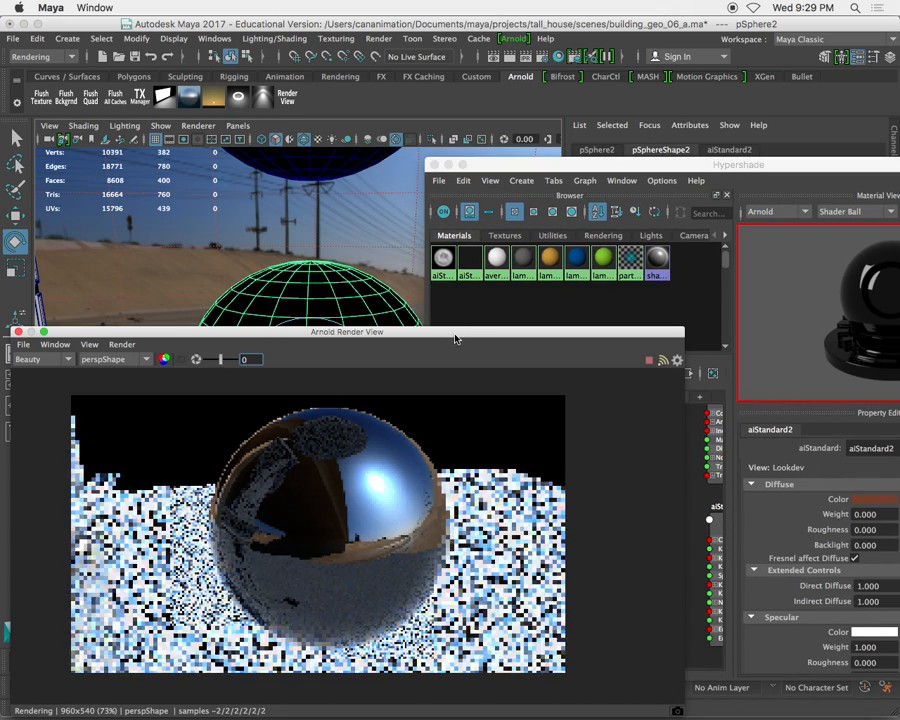
drag(454, 337, 344, 215)
drag(778, 166, 653, 125)
drag(261, 213, 191, 185)
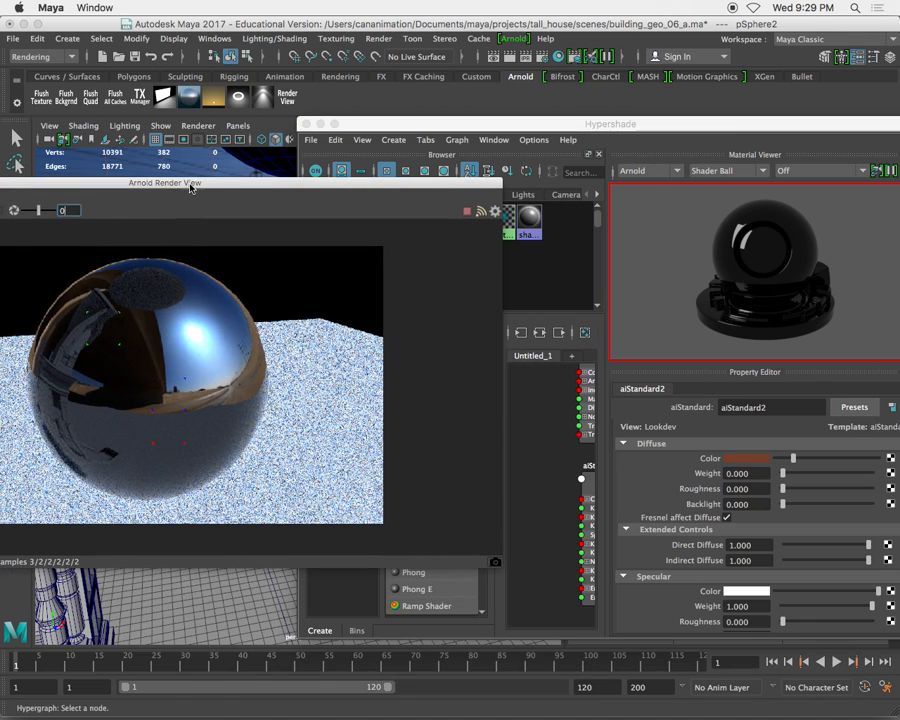
click(735, 125)
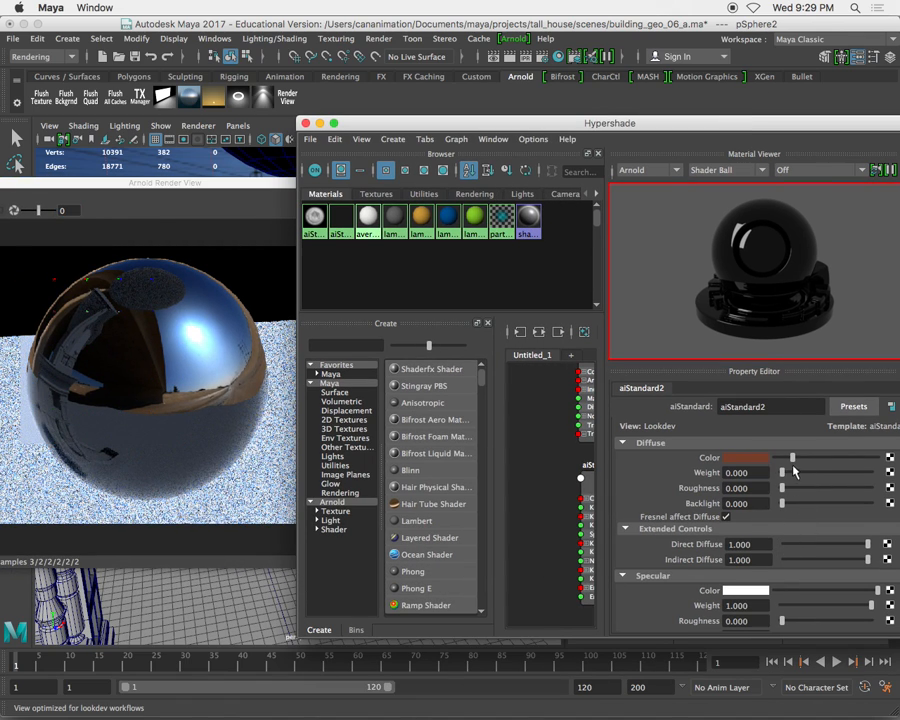
- Darken the aiStandard2 diffuse color to black and set the specular weight to 0.504
drag(793, 457, 776, 458)
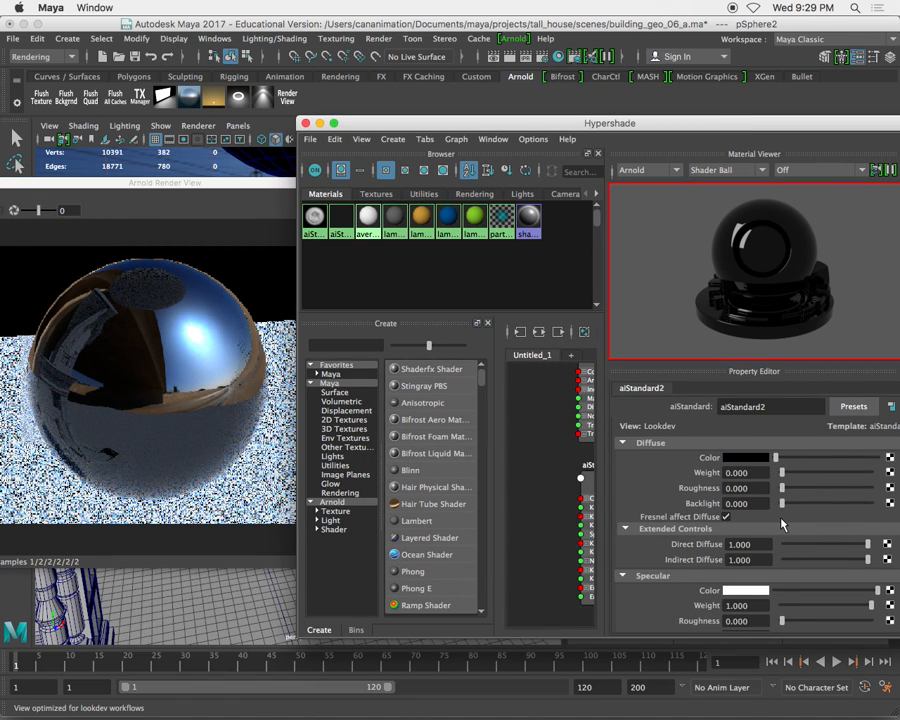
scroll(778, 505, down, 4)
scroll(766, 527, up, 1)
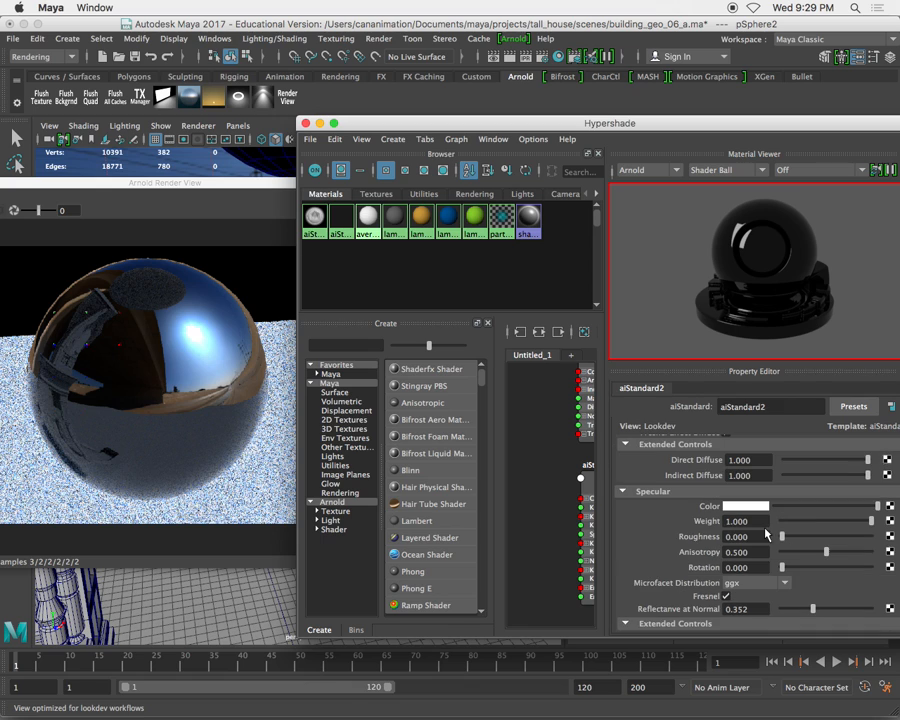
scroll(765, 526, down, 1)
drag(870, 480, 826, 484)
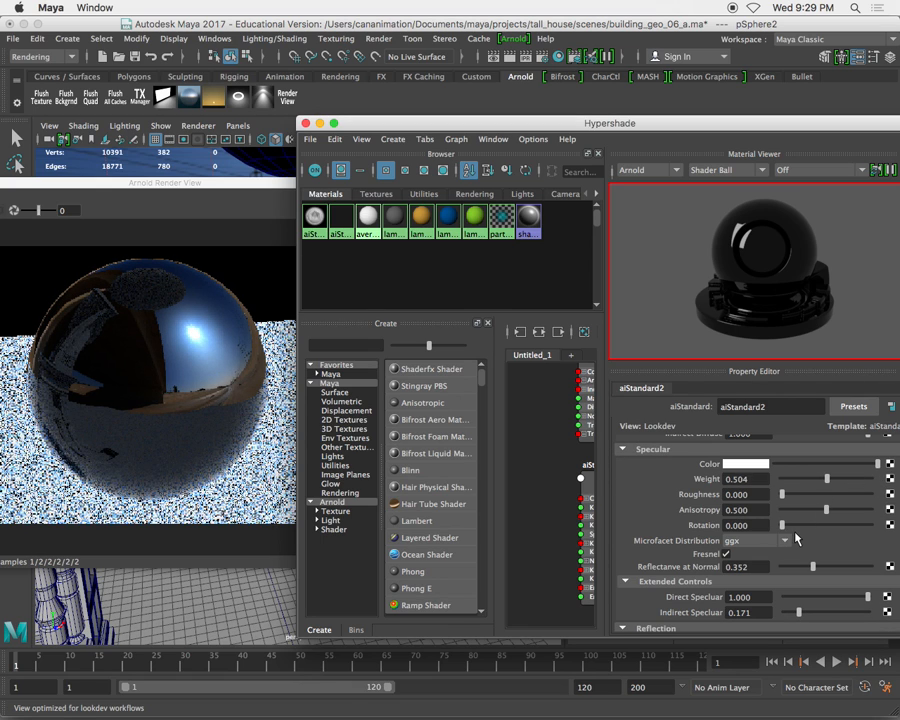
- Lower the reflection weight of aiStandard2 and raise its refraction weight to 1.000
scroll(797, 537, down, 3)
drag(869, 534, 822, 531)
scroll(782, 556, down, 1)
scroll(782, 556, down, 2)
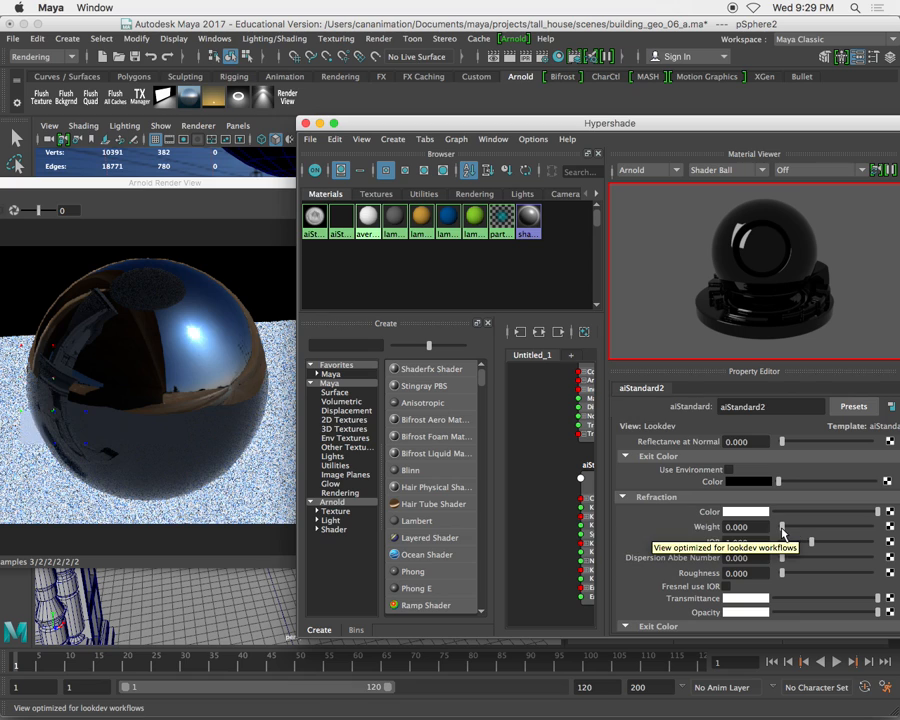
drag(782, 528, 882, 529)
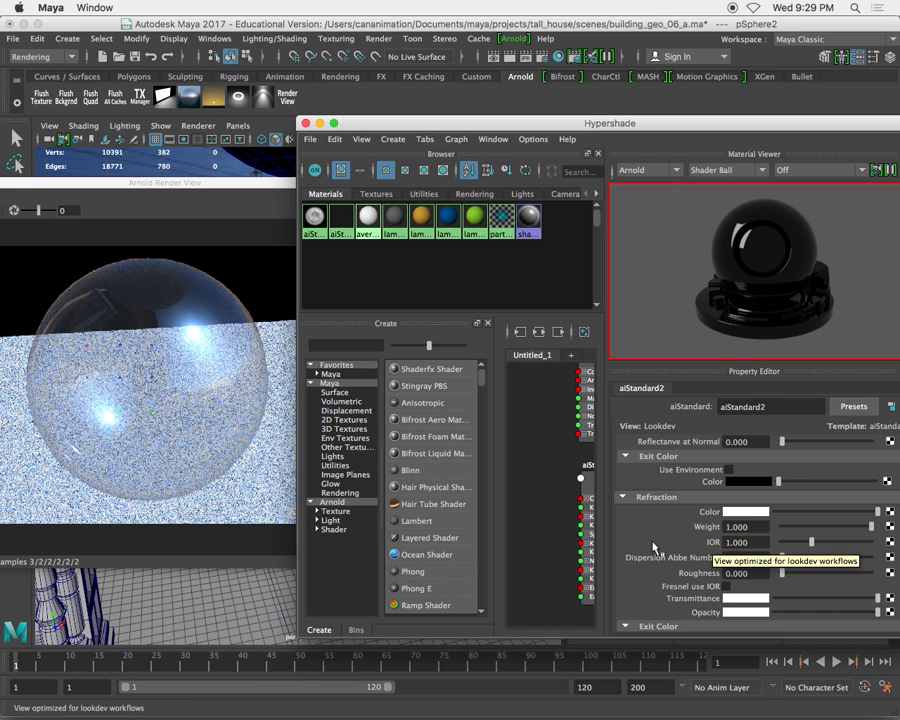
- Switch to Chrome and search Google for "index of refraction numbers" in a new tab
mouse_move(401, 714)
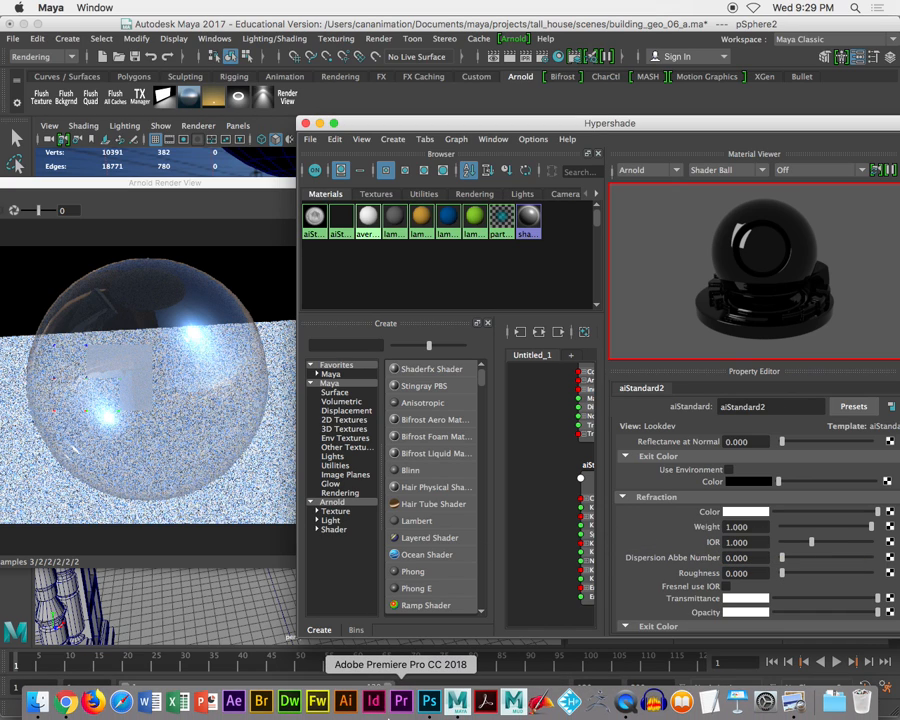
click(66, 703)
click(780, 32)
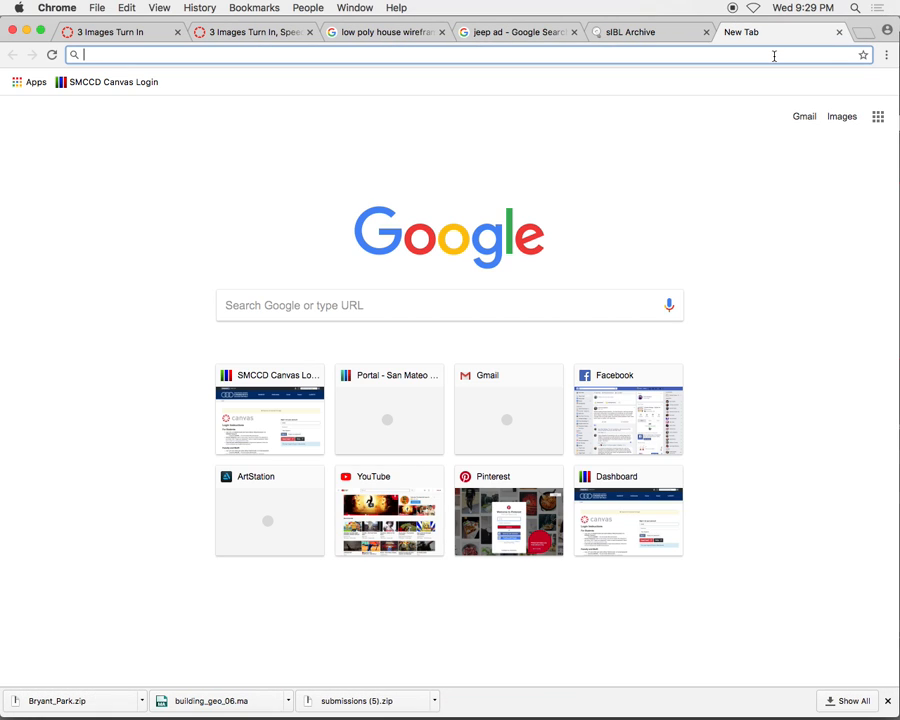
text(inde)
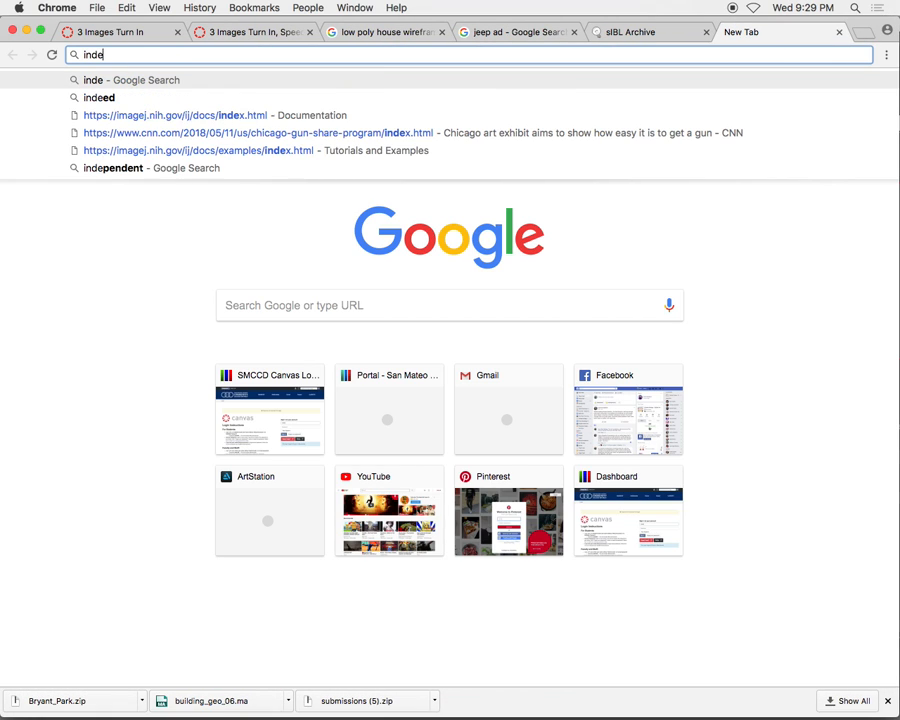
text(x of refrac)
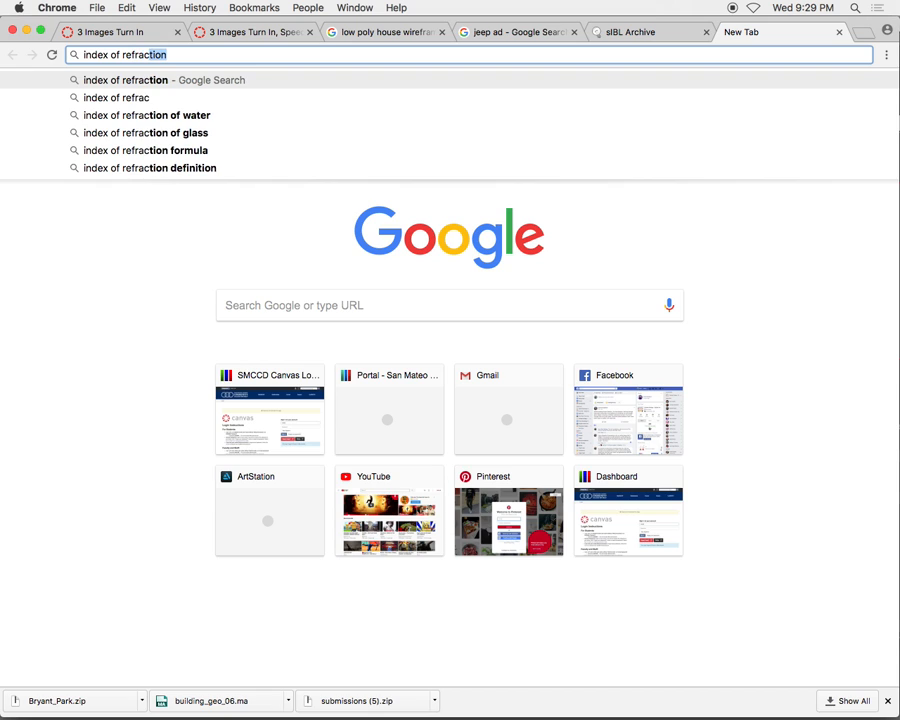
text(tion numbers)
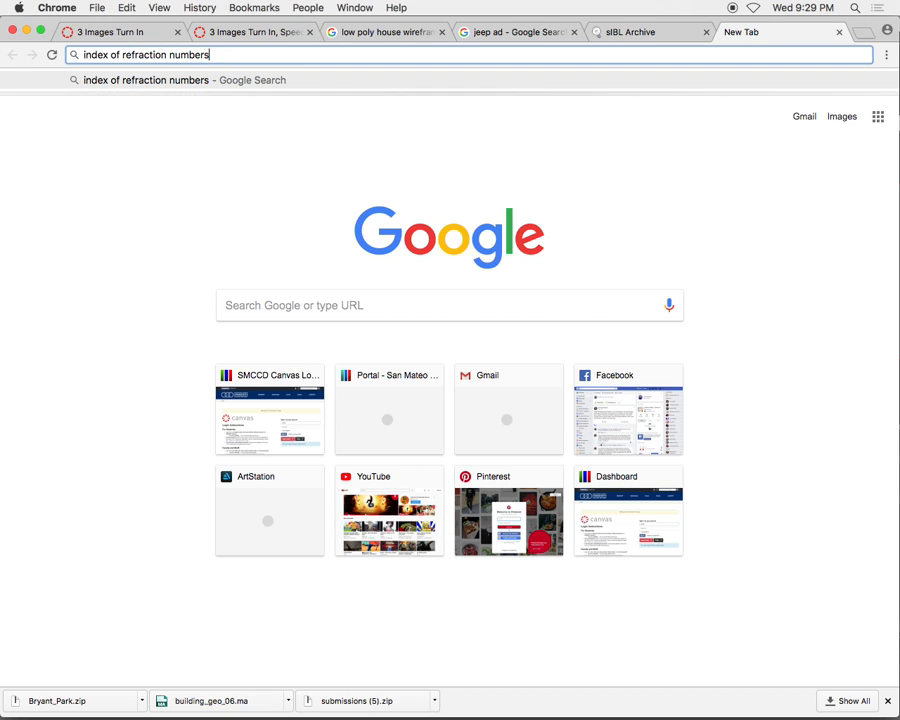
key(Return)
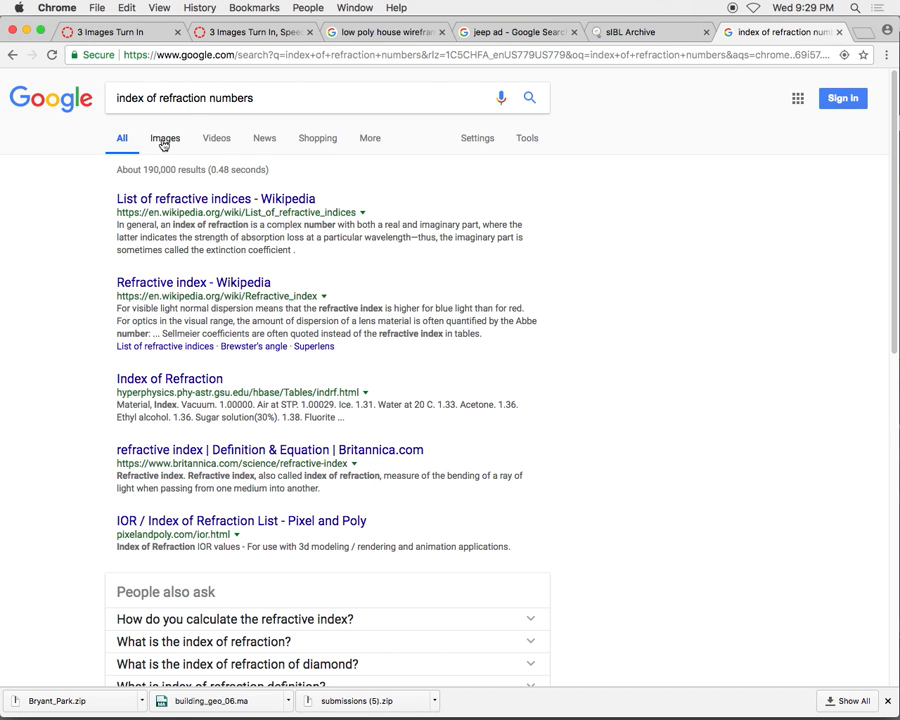
- Examine two index of refraction tables among the image results for the values of glass and other media
click(164, 139)
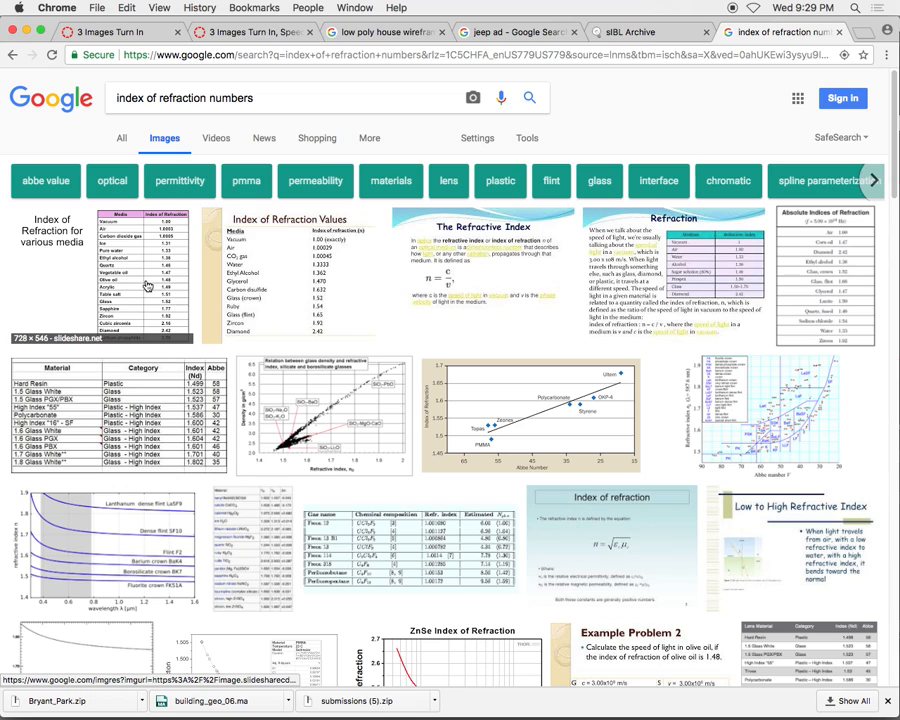
click(147, 286)
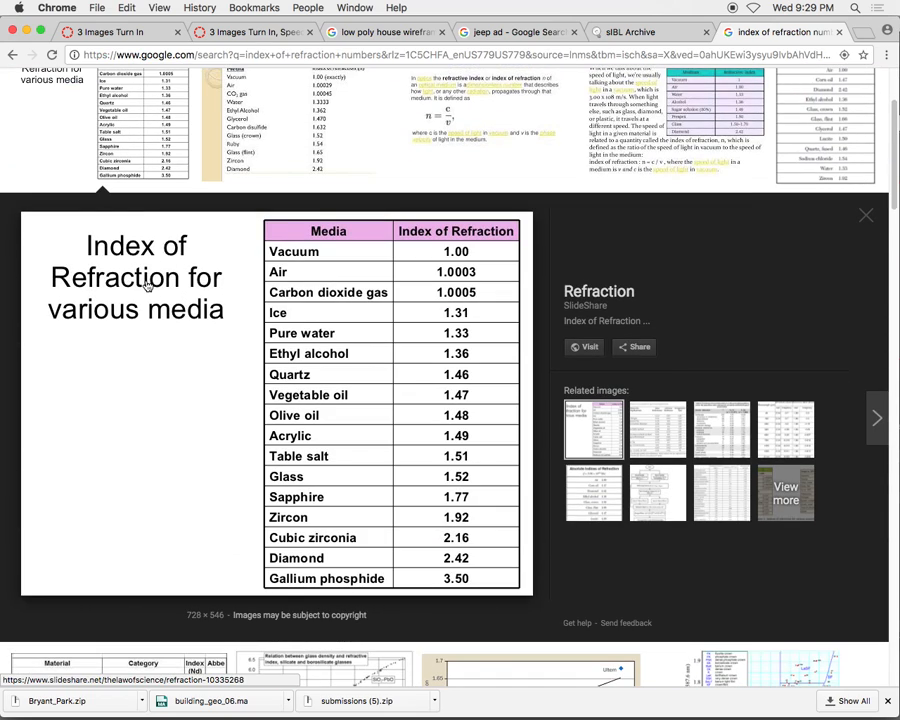
scroll(500, 200, up, 1)
click(335, 128)
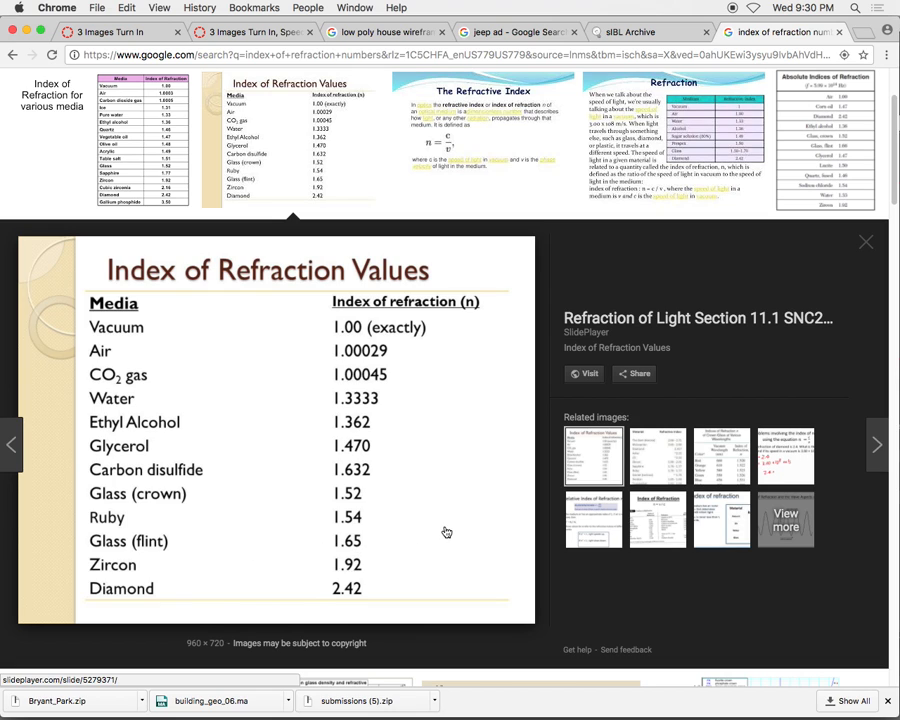
- Switch back to Maya and set the refraction IOR of aiStandard2 to 1.65
key(super+Tab)
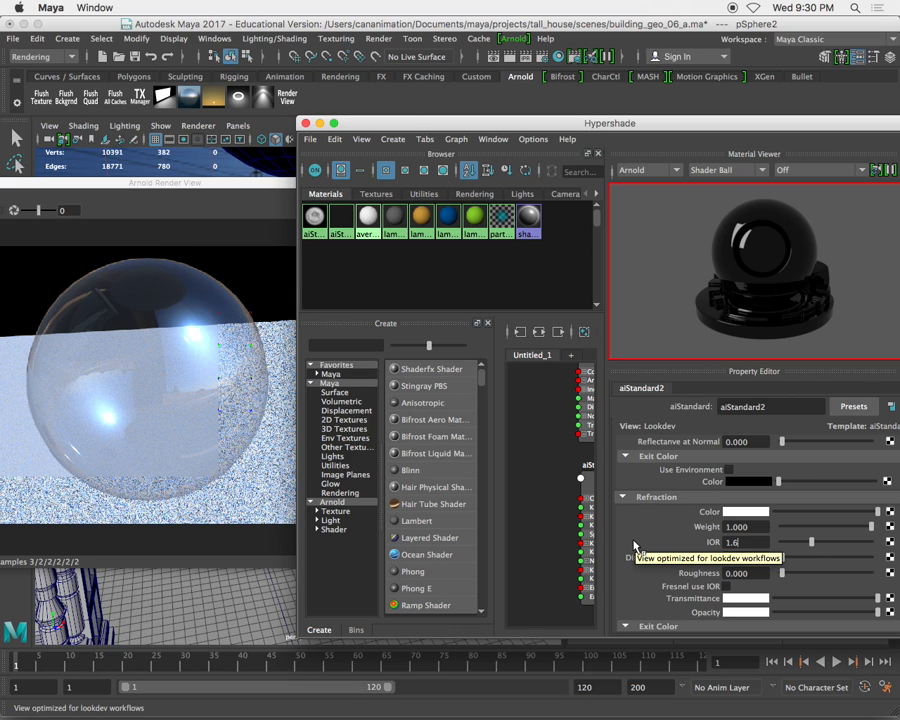
key(Return)
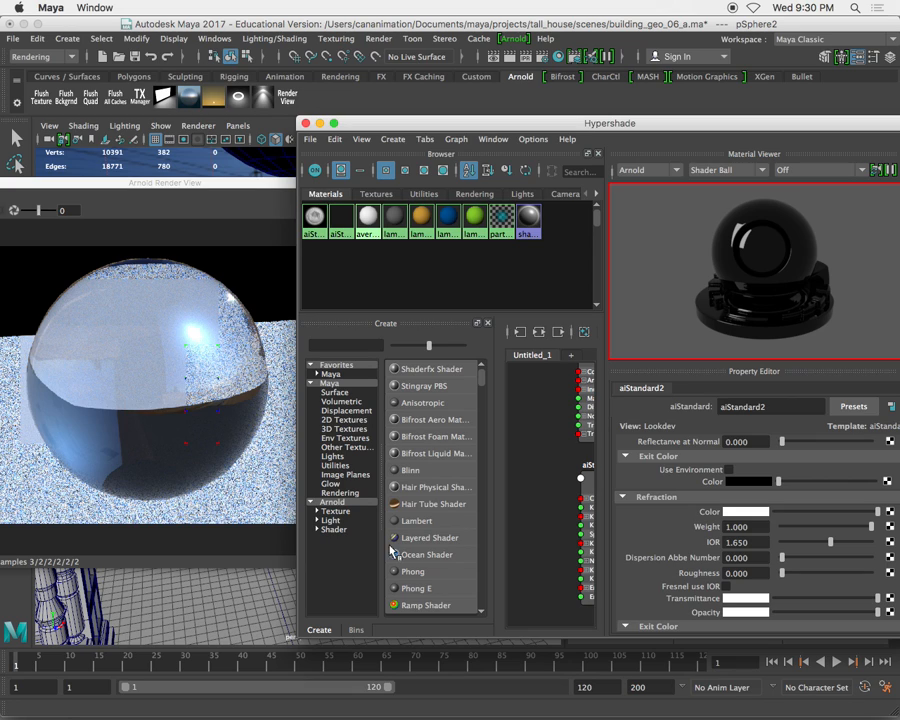
- Try refraction IOR values of 1.032 and 0.960, and set the IOR back to 1.65
drag(831, 548, 812, 549)
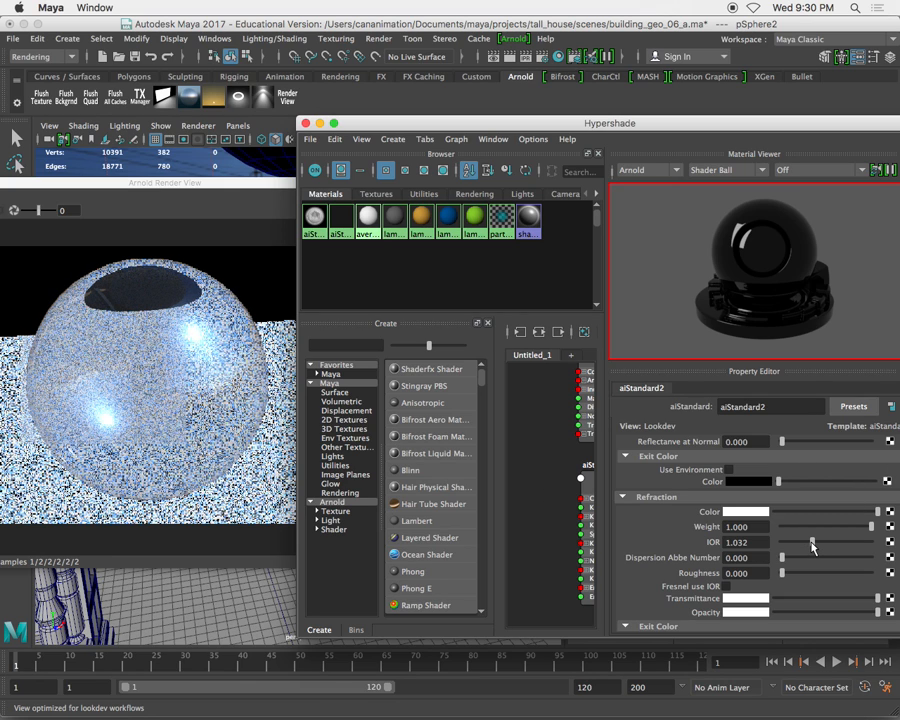
drag(813, 545, 811, 547)
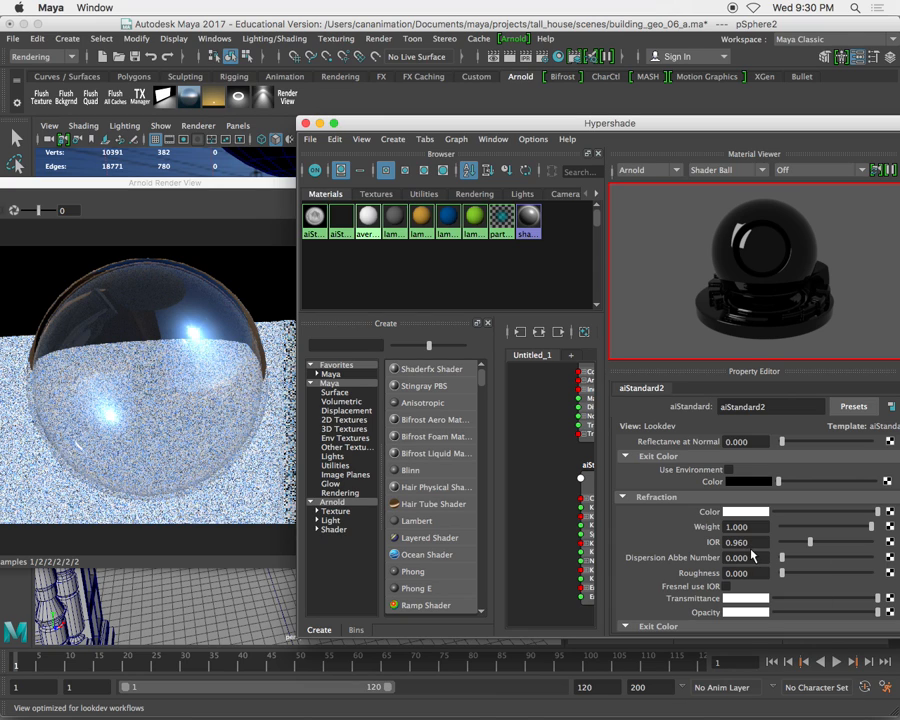
drag(751, 543, 715, 543)
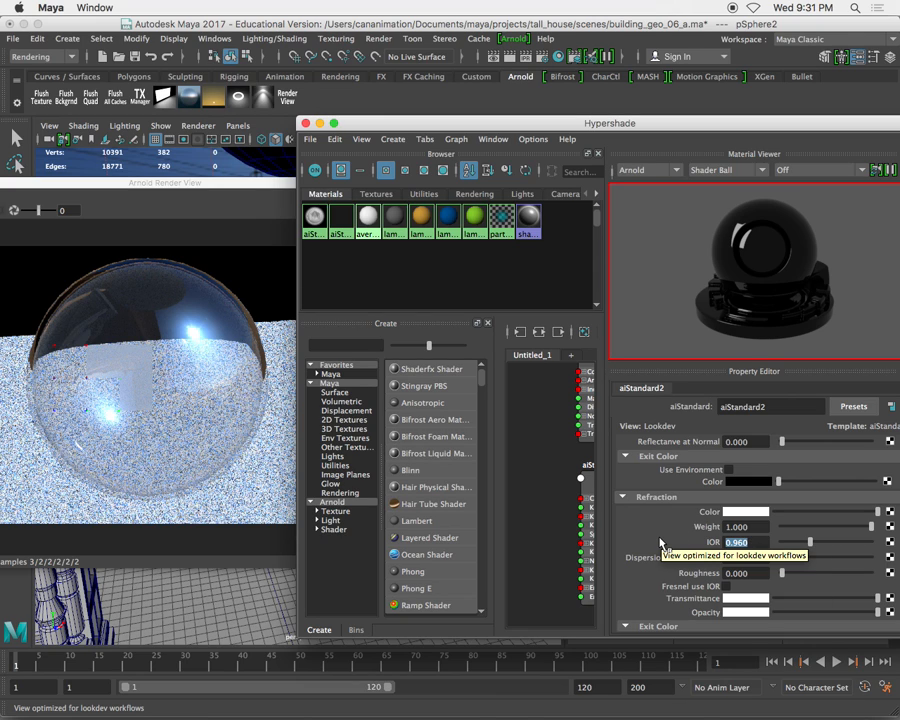
text(1.65)
key(Return)
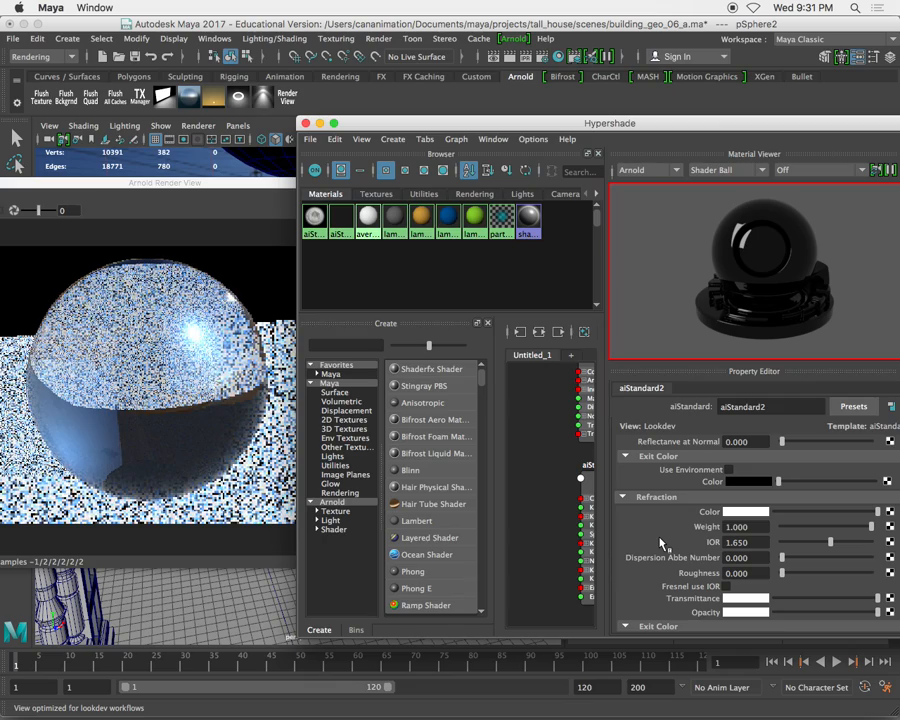
- Move the Hypershade and Arnold Render View windows aside and examine the glass sphere's refraction from several camera angles
drag(402, 123, 554, 119)
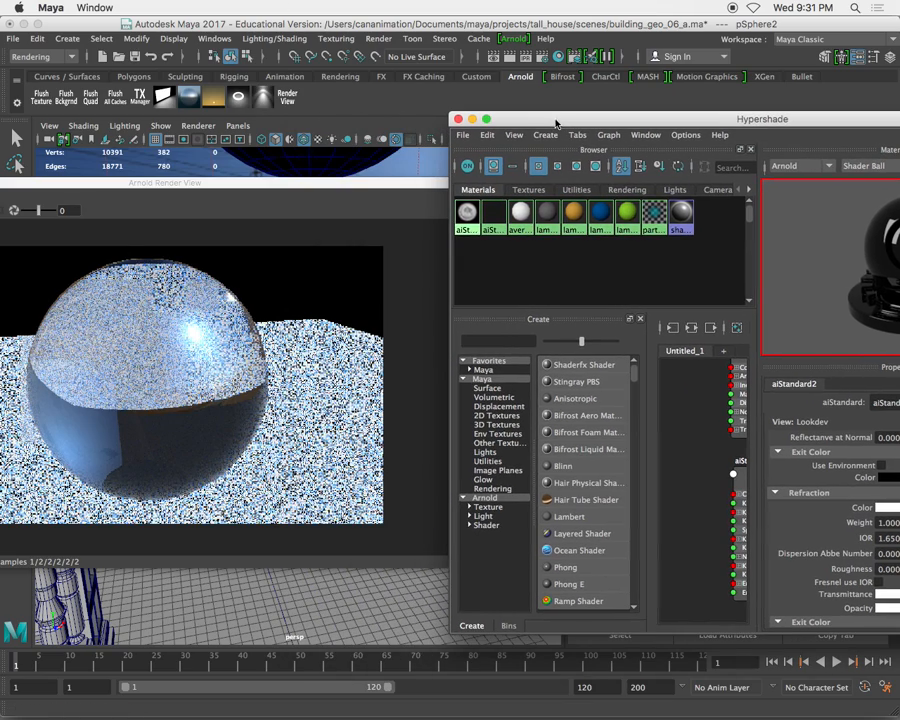
drag(370, 186, 801, 155)
alt+drag(190, 393, 40, 355)
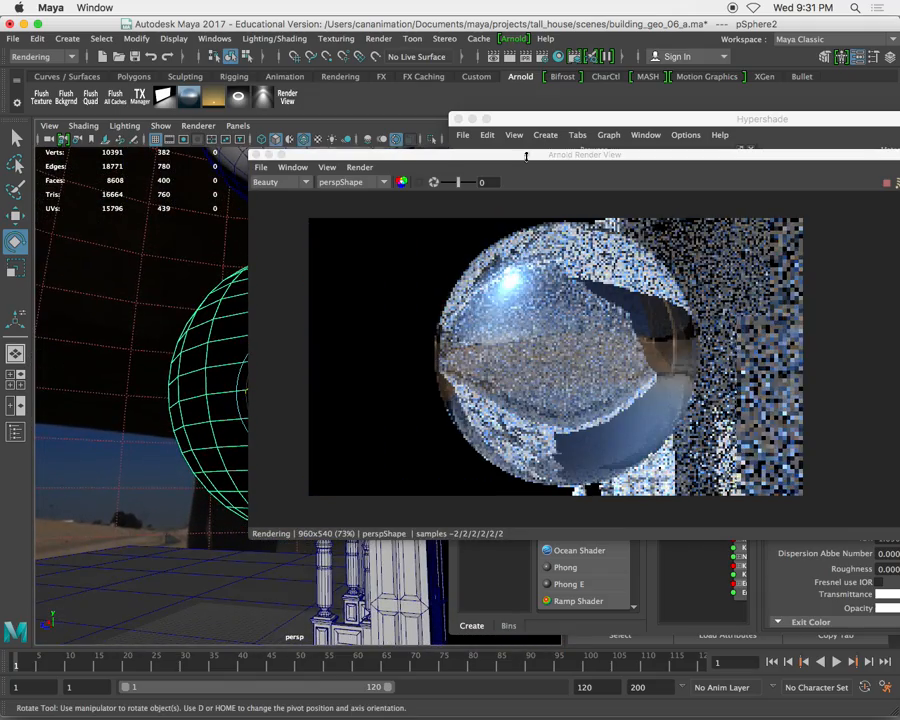
drag(407, 156, 477, 156)
alt+drag(248, 312, 275, 342)
alt+right_drag(275, 342, 193, 317)
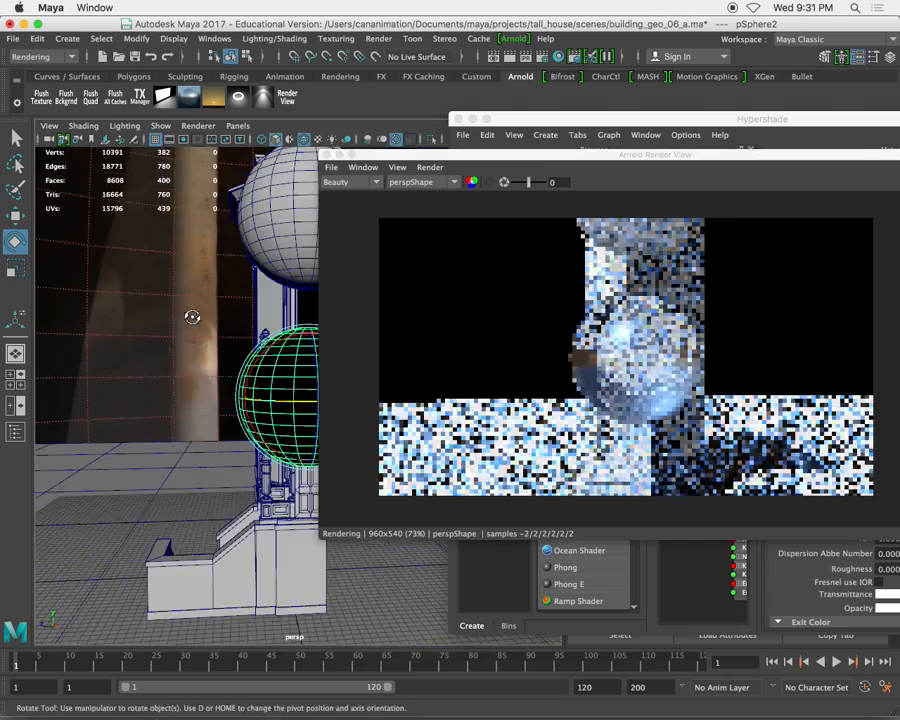
alt+drag(193, 317, 286, 326)
alt+middle_drag(286, 326, 220, 317)
alt+drag(220, 317, 223, 399)
- Scale the glass sphere down vertically into a flat, lens-like disc and bring its Arnold render fully into view
key(r)
alt+drag(287, 320, 237, 412)
alt+right_drag(237, 412, 303, 412)
alt+drag(213, 360, 247, 346)
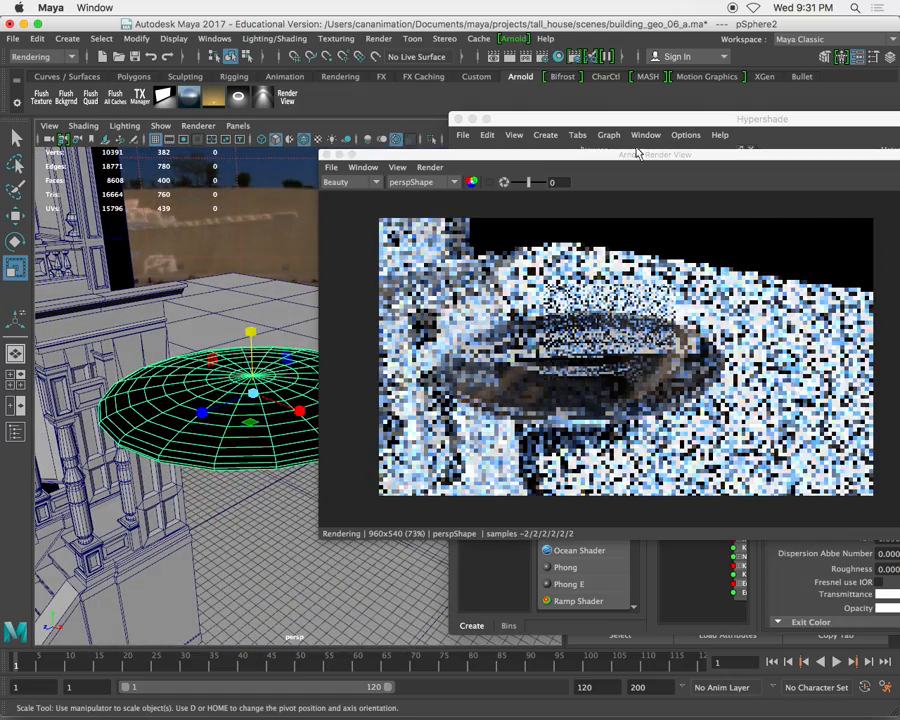
drag(630, 154, 448, 146)
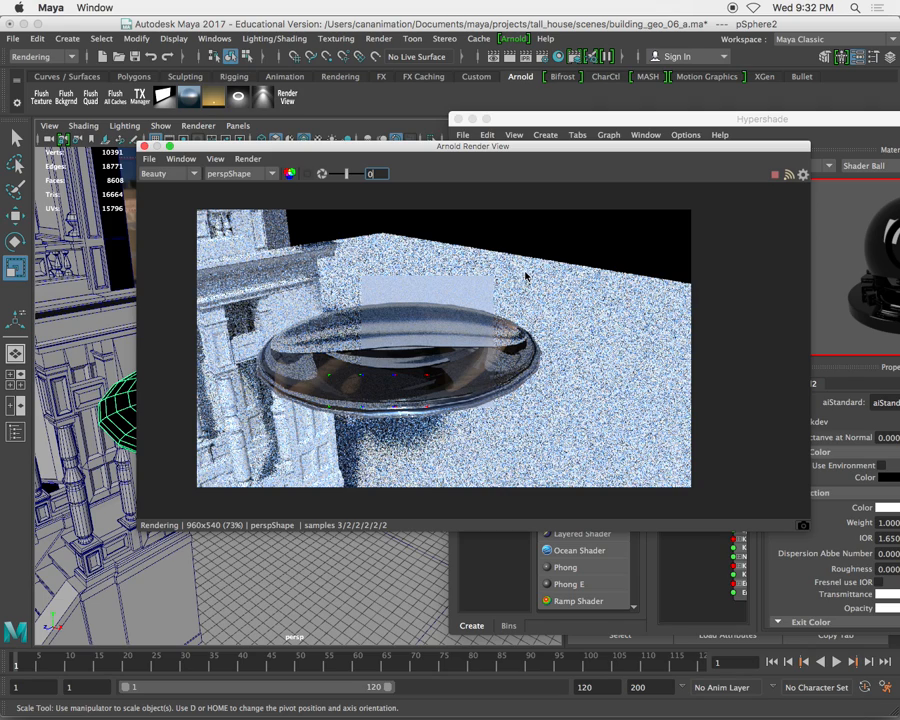
- Close the Arnold Render View and Hypershade windows and frame the whole house with both test objects
click(144, 147)
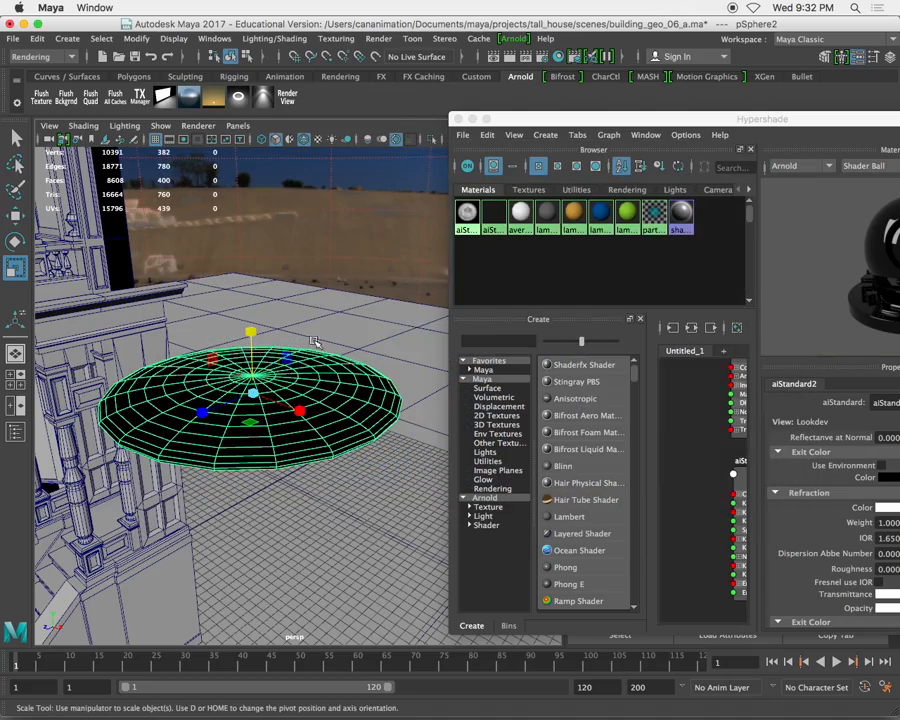
scroll(313, 302, down, 5)
alt+middle_drag(313, 302, 328, 281)
drag(631, 122, 434, 133)
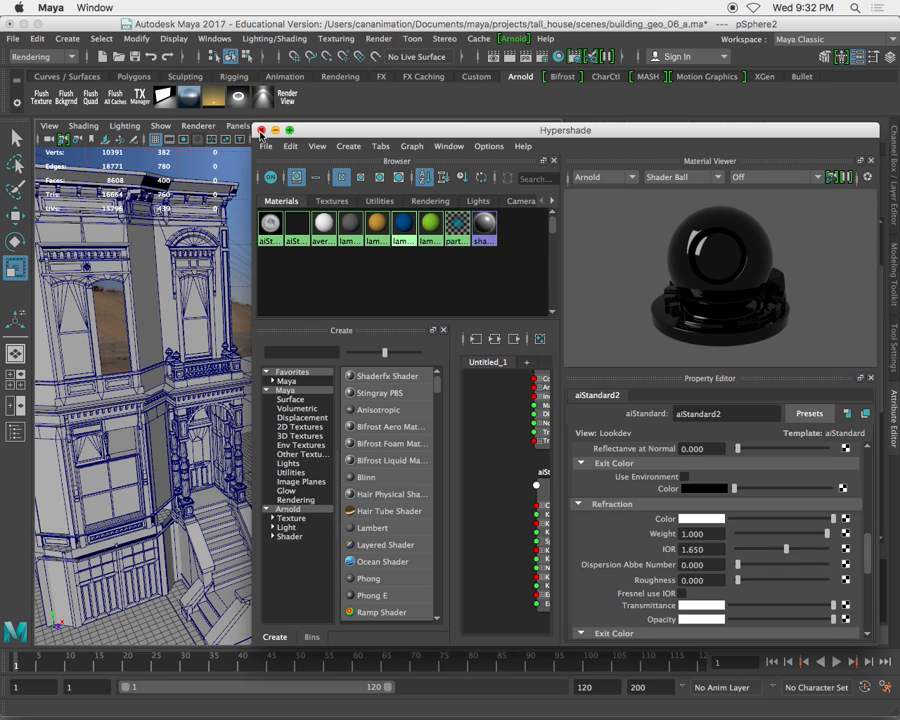
click(261, 131)
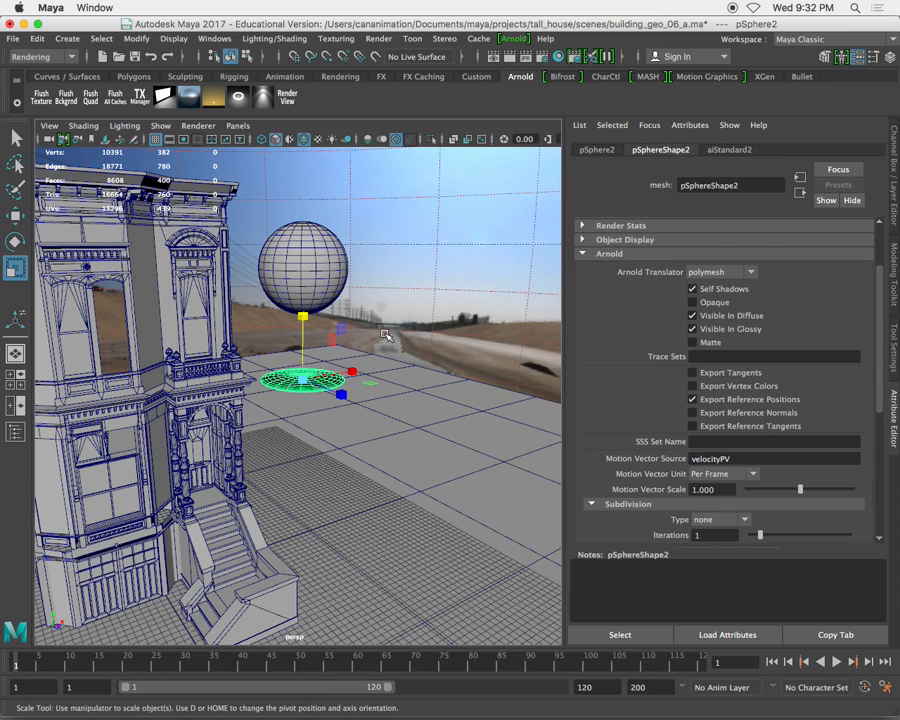
mouse_move(250, 330)
alt+mouse_down()
mouse_move(237, 337)
mouse_move(255, 345)
alt+mouse_up()
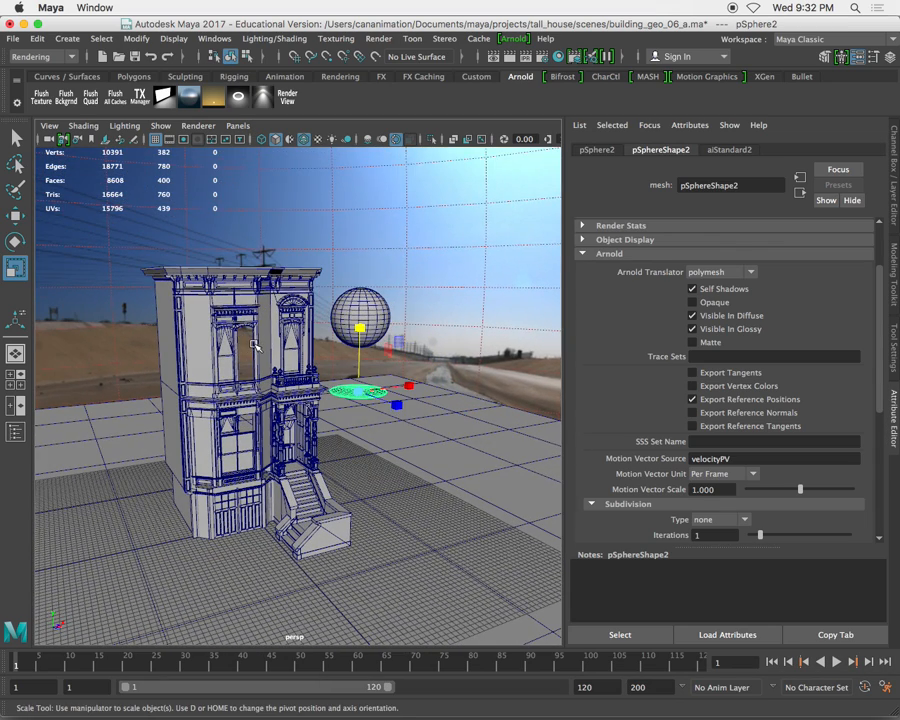